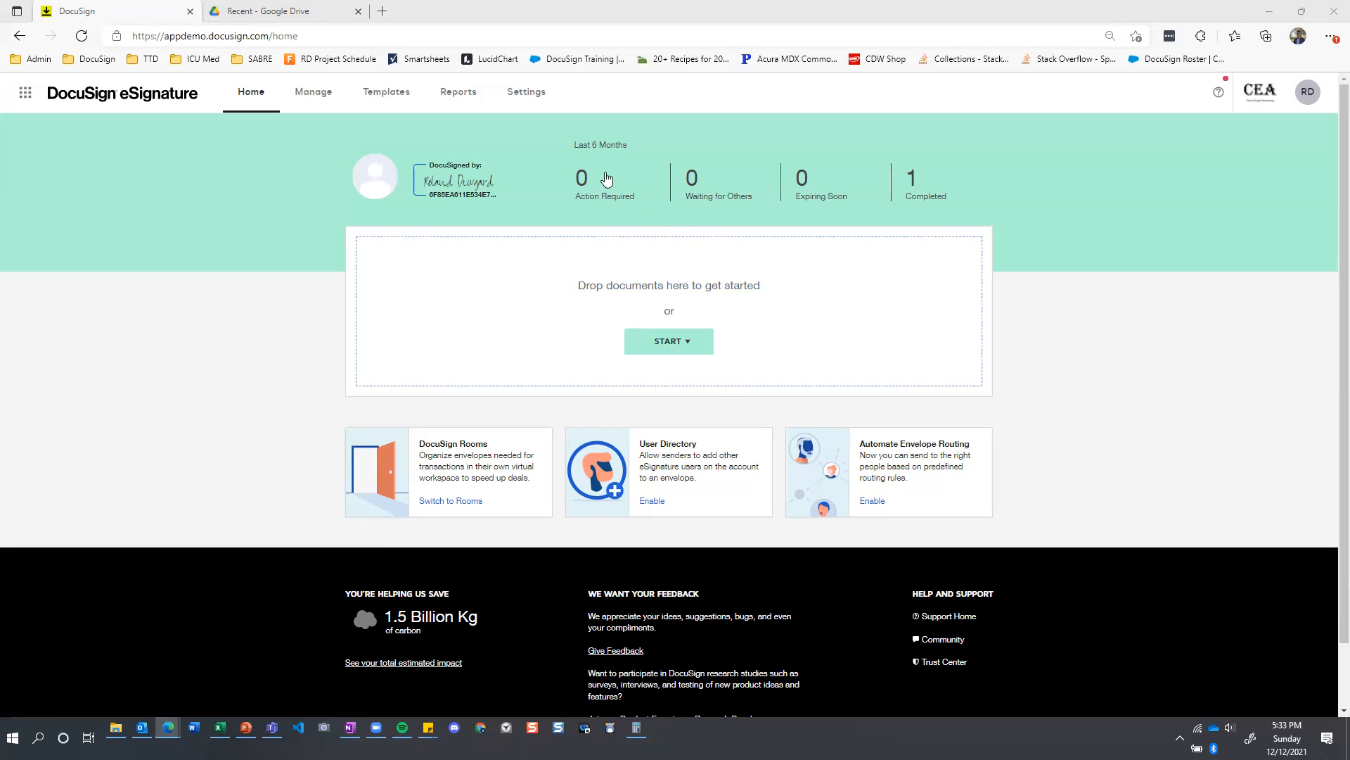
Start an envelope from the Joint Credit Application [DSU Capstone] template and fill in the Applicant's name and email.
left_click(386, 97)
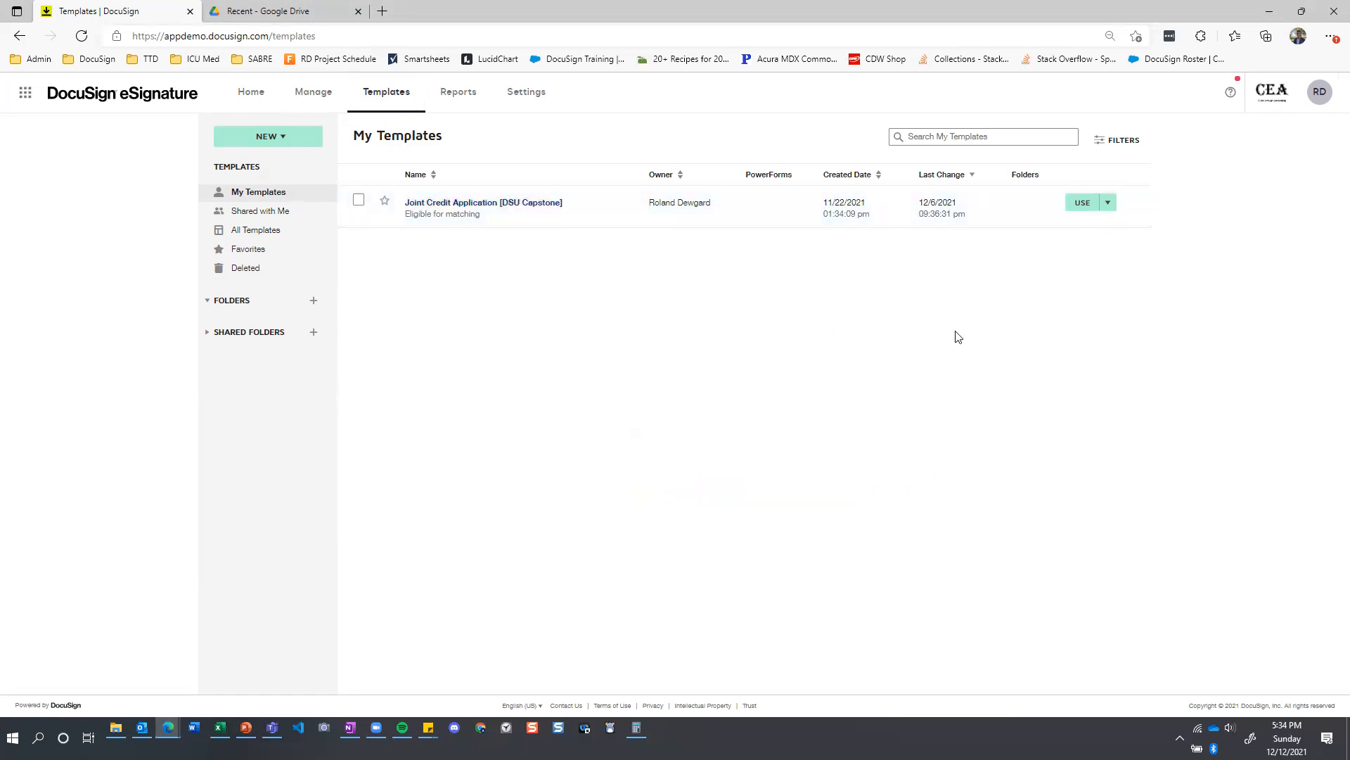
left_click(1081, 204)
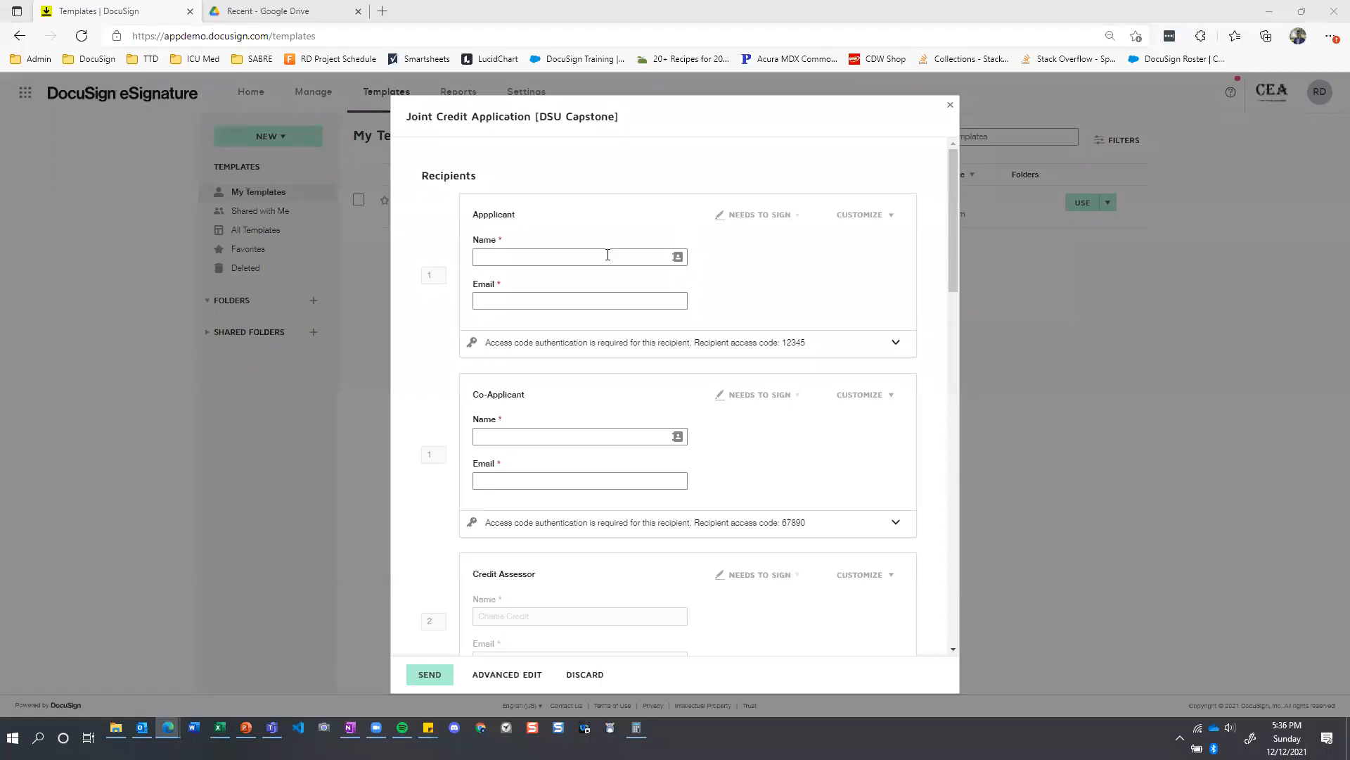
left_click(581, 256)
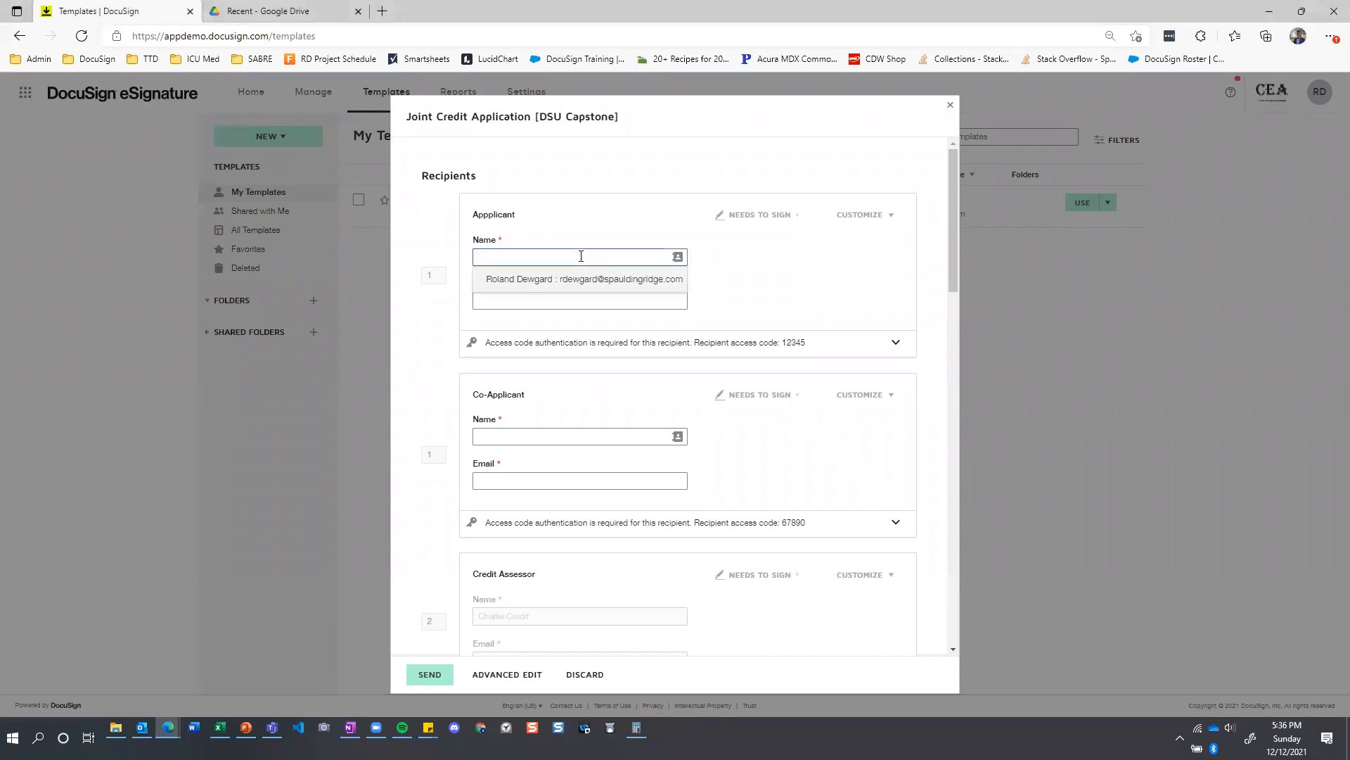
type("John Doe")
key("Tab")
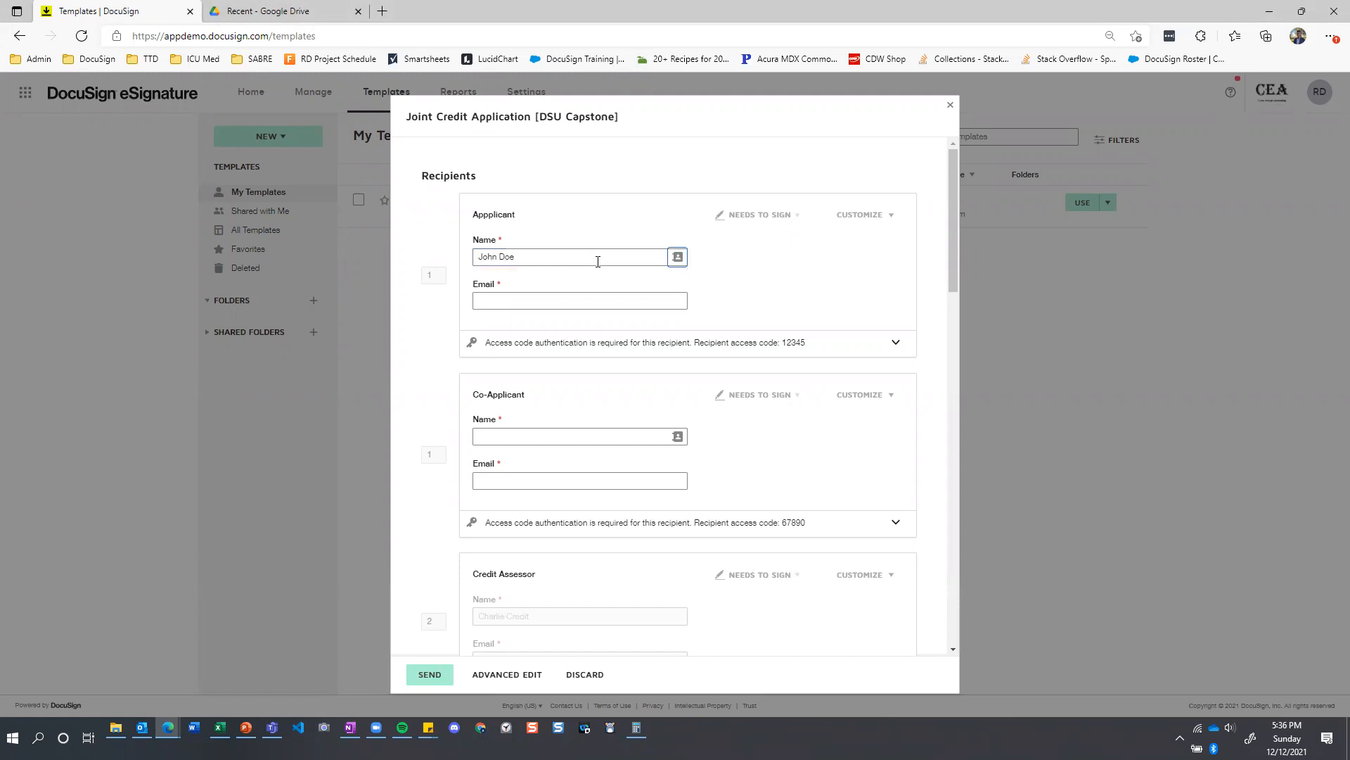
left_click(517, 301)
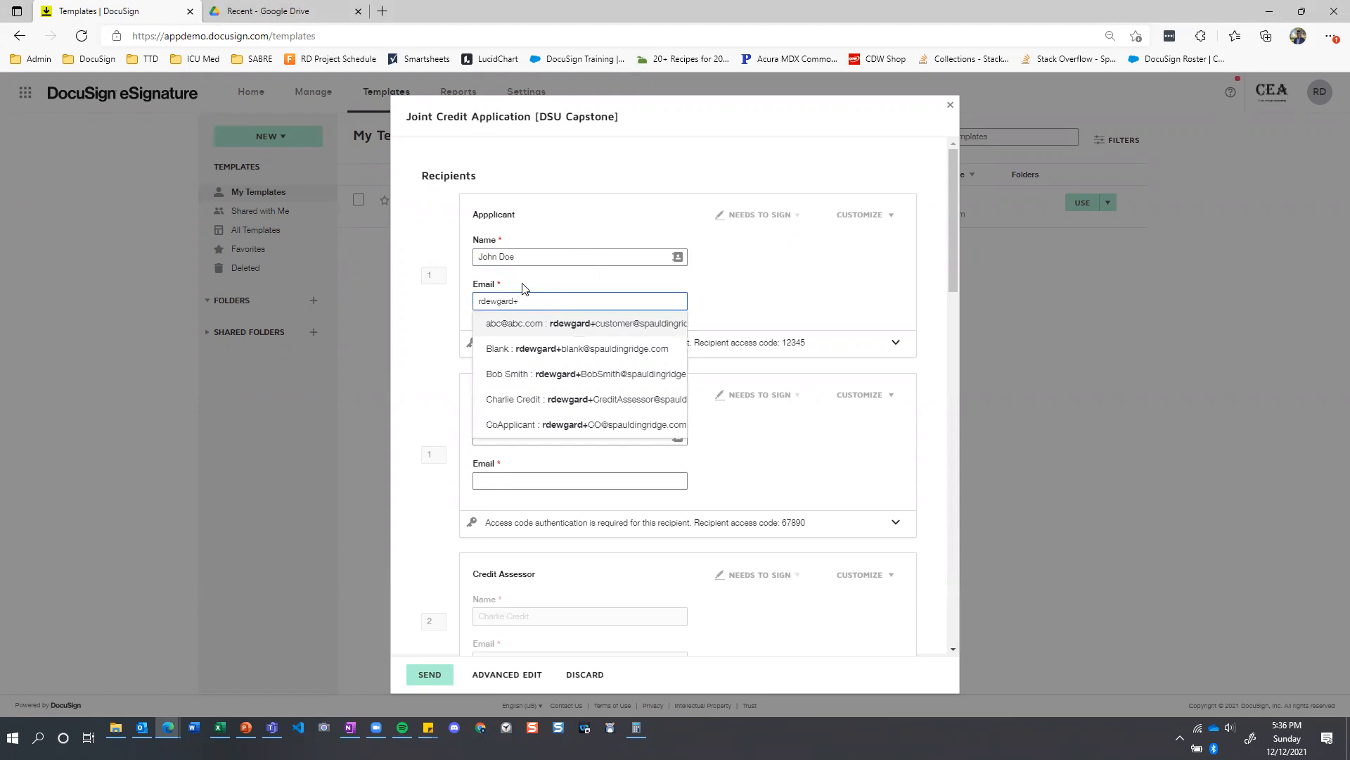
Fill in the Co-Applicant's name and email in the recipient list.
left_click(517, 435)
type("Jane Doe")
key("Tab")
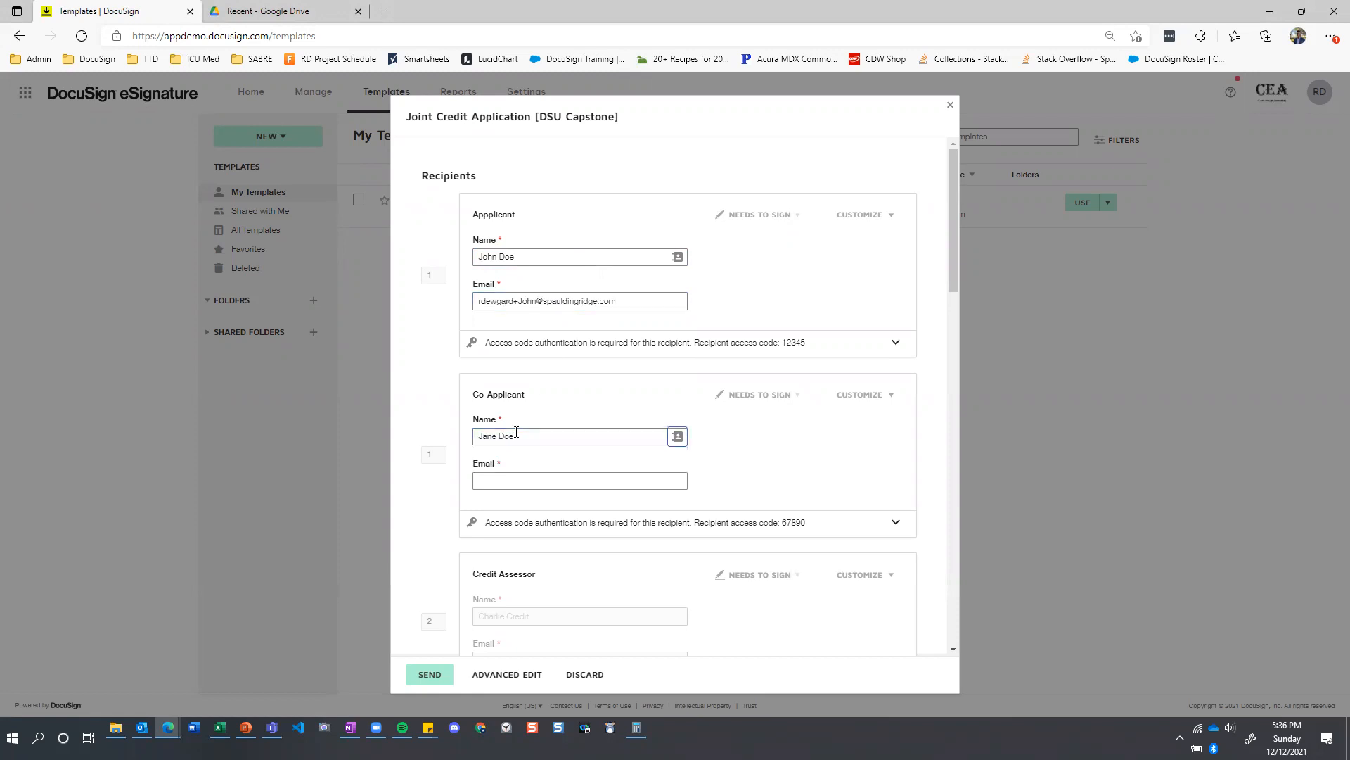
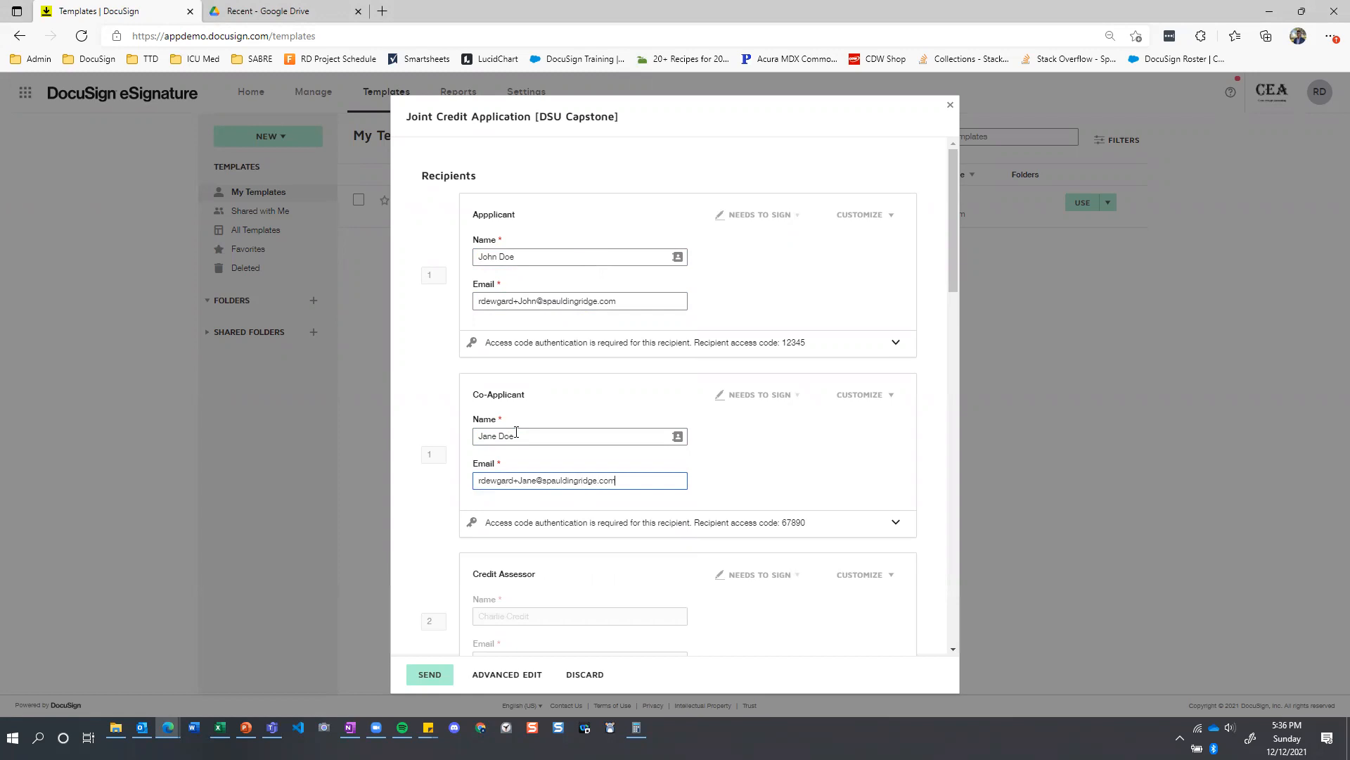
left_click(772, 462)
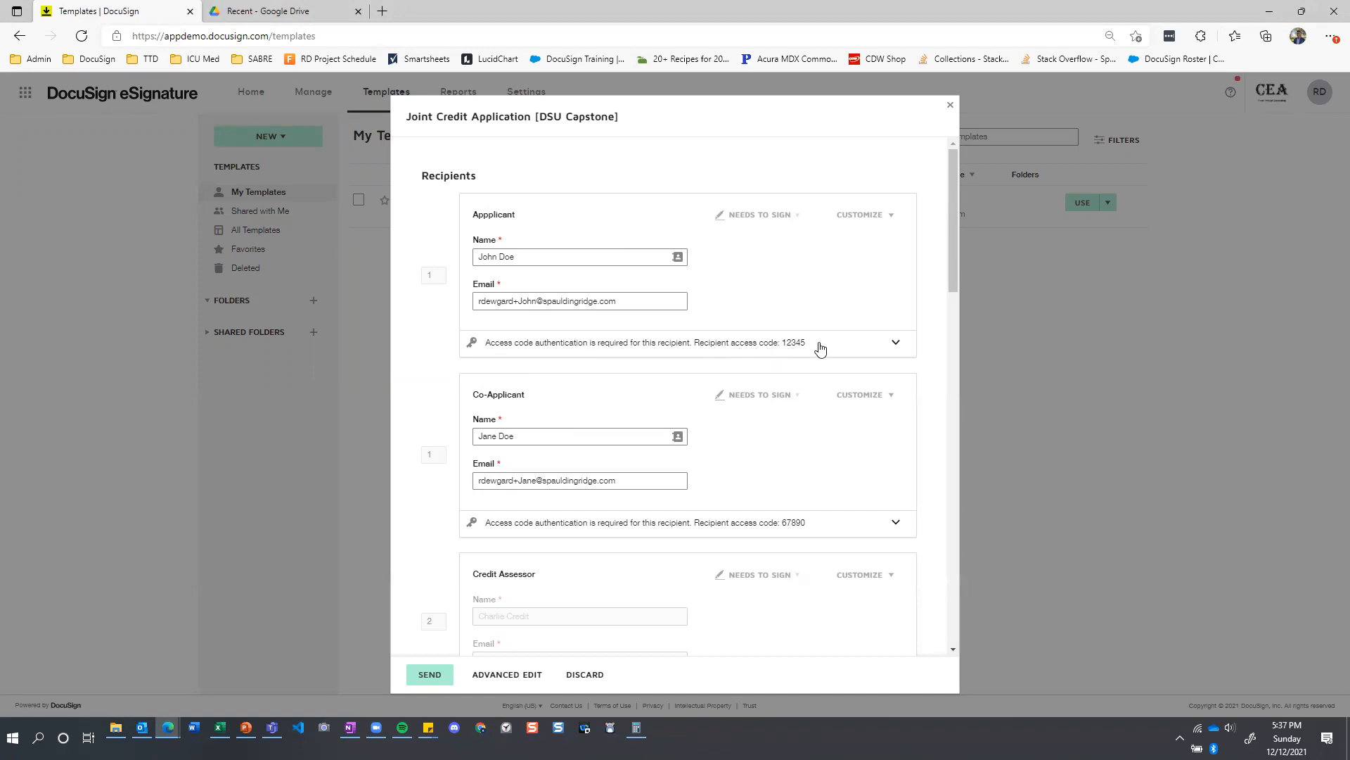
Review the Applicant's access code settings and the preset Credit Assessor and Legal Department recipients.
left_click(896, 345)
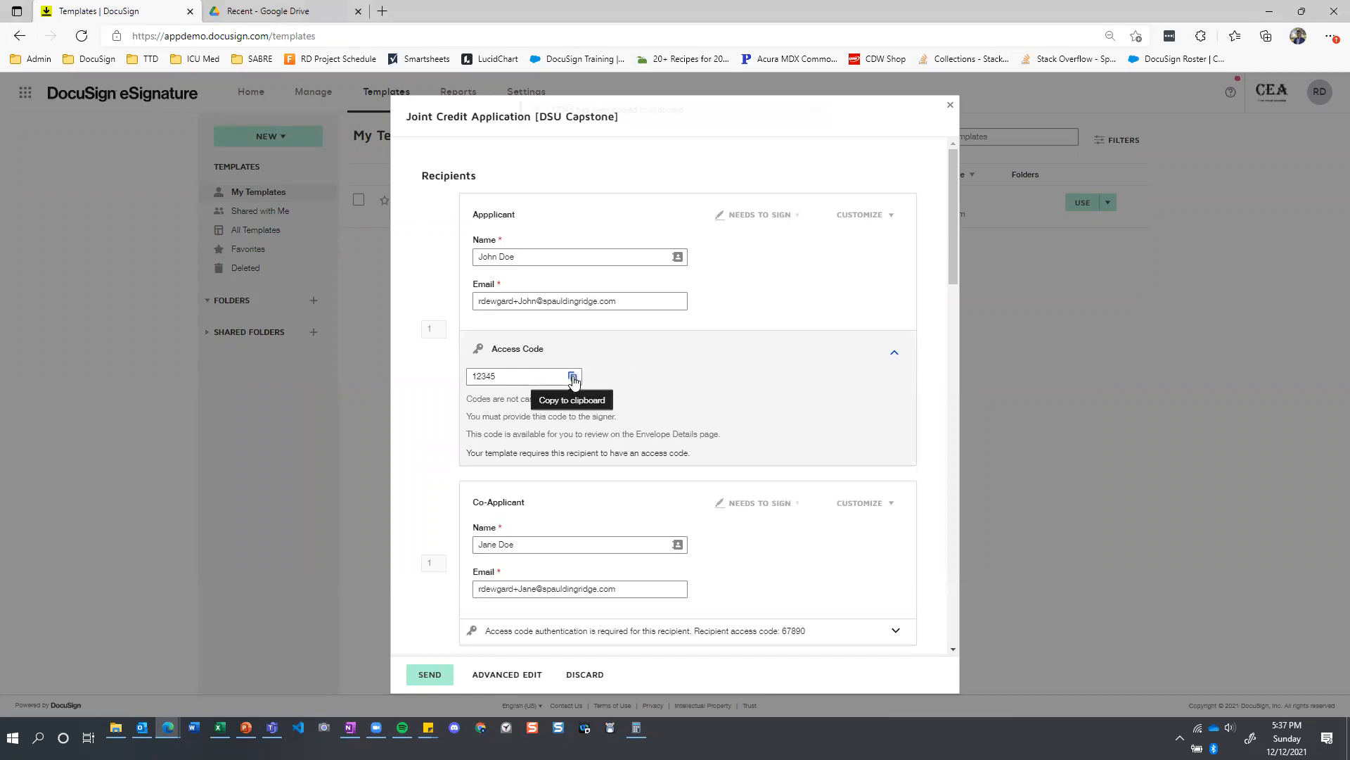
left_click(896, 358)
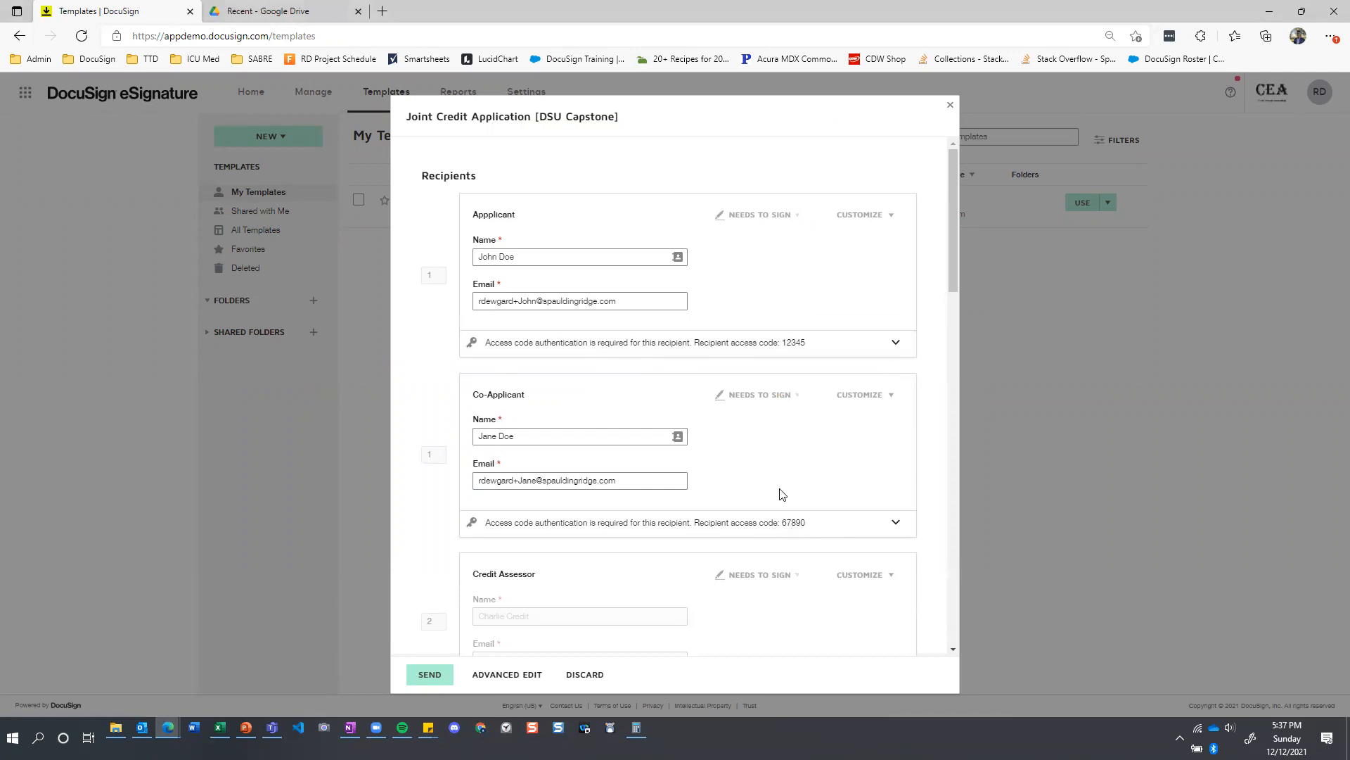
scroll(686, 379, "down", 2)
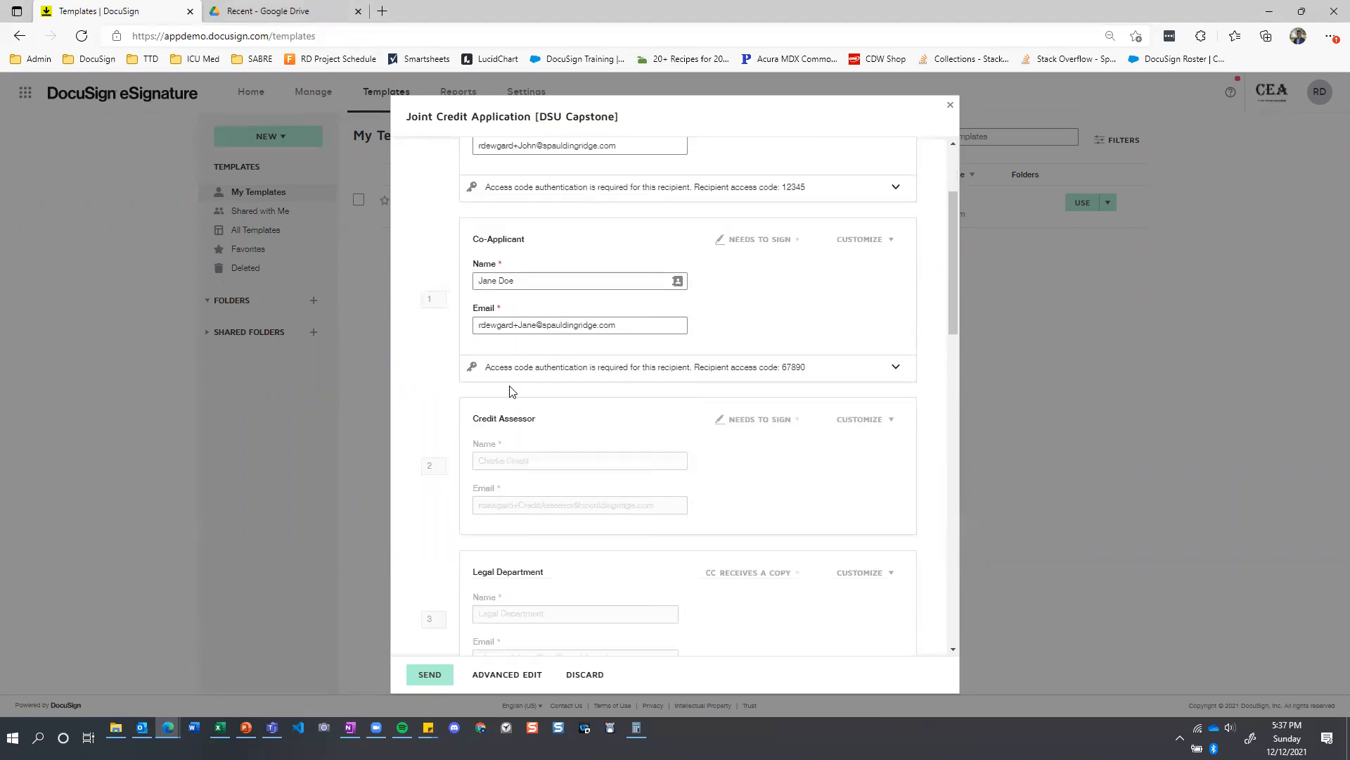
scroll(513, 386, "down", 2)
scroll(513, 386, "up", 1)
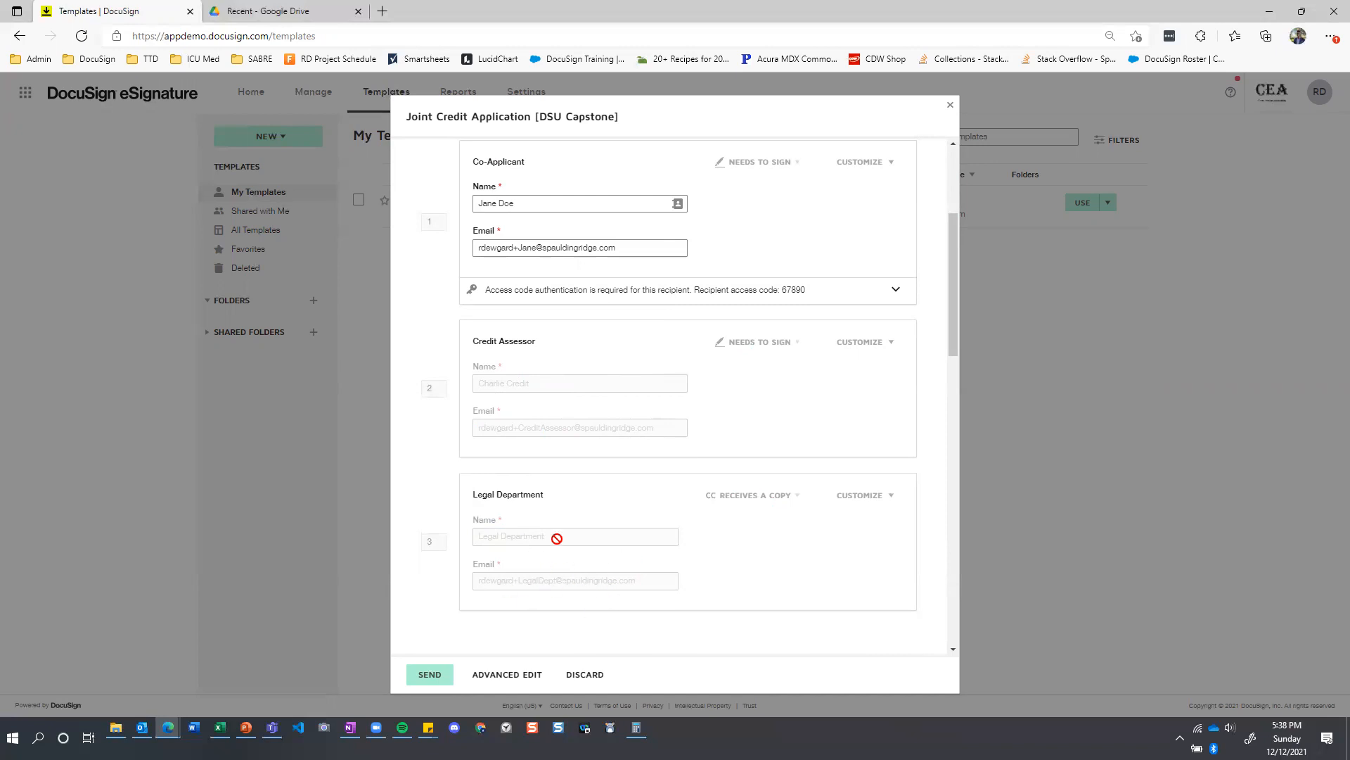
scroll(567, 533, "up", 2)
scroll(571, 533, "up", 3)
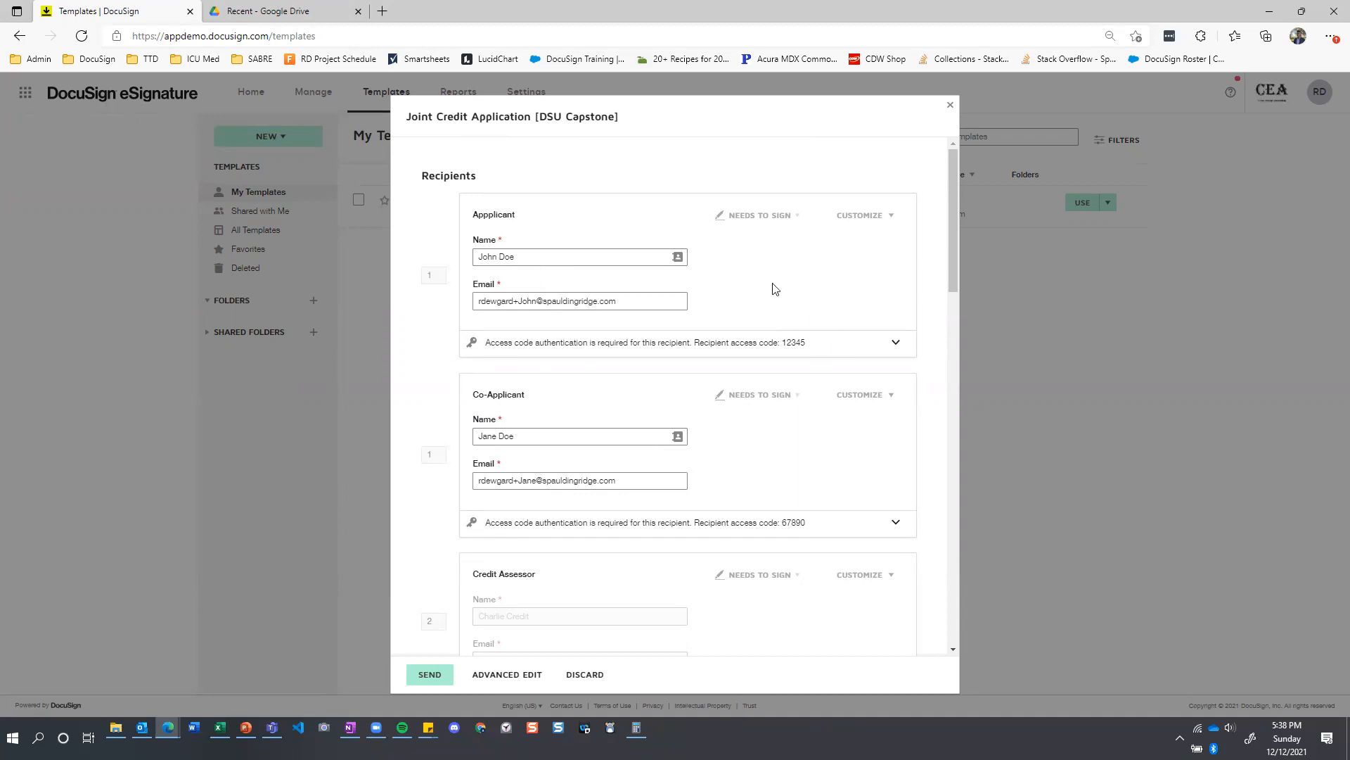
Examine the signing order and the custom email language, subject and message set for each recipient.
scroll(608, 261, "down", 4)
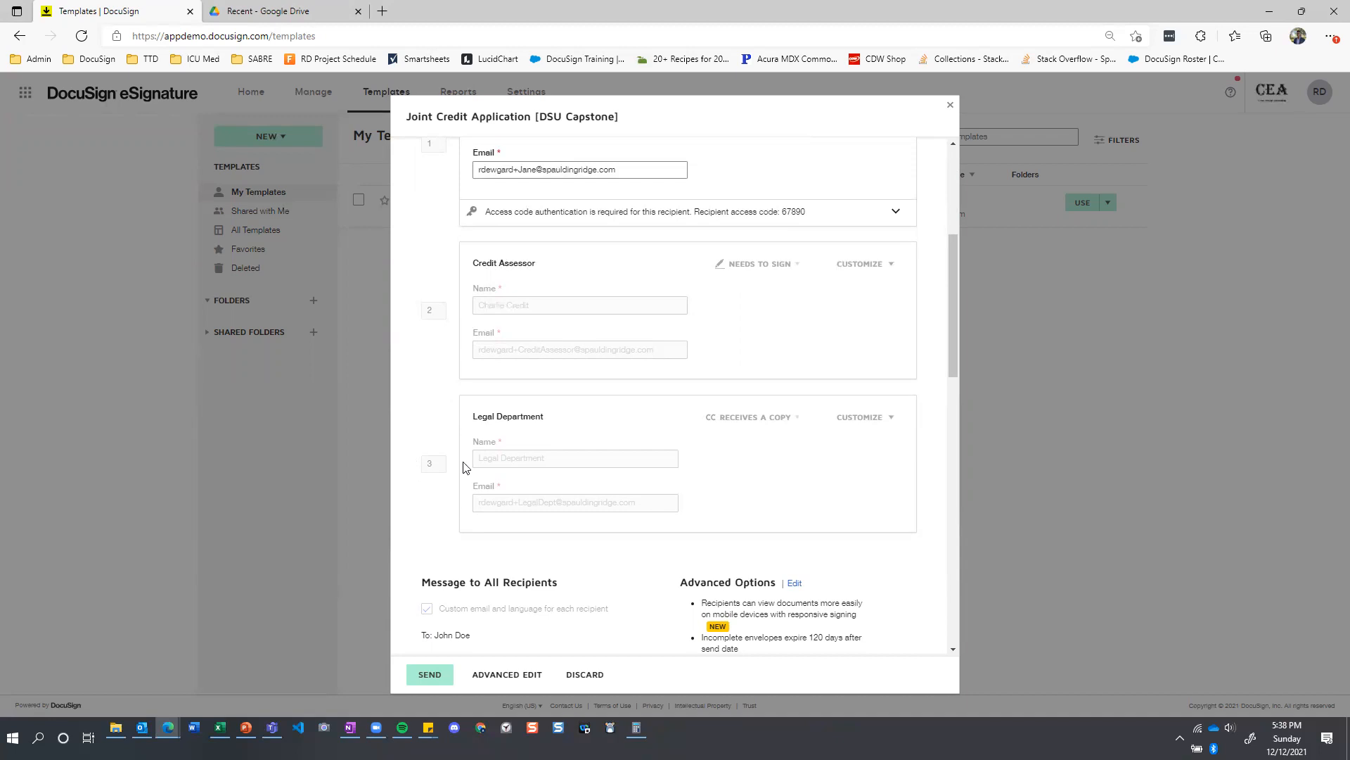
scroll(467, 381, "down", 1)
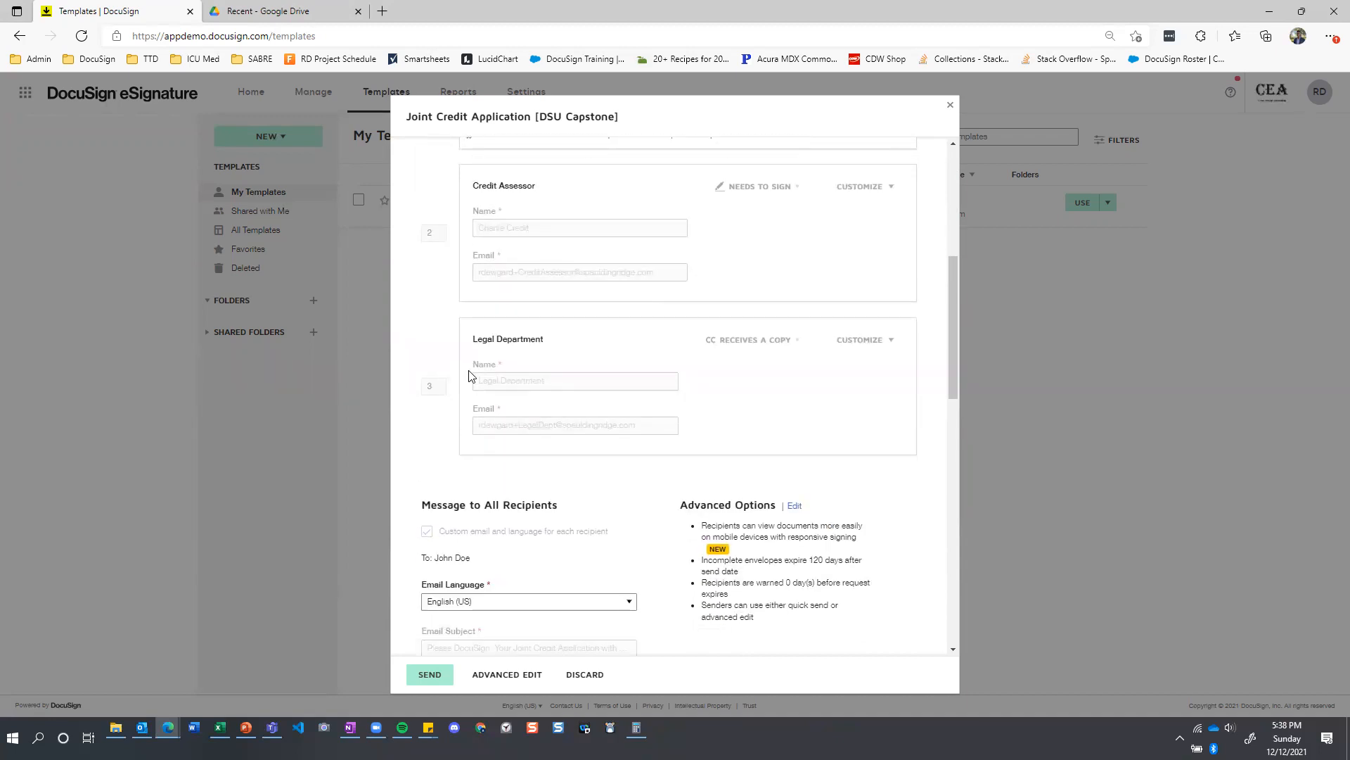
scroll(473, 370, "down", 2)
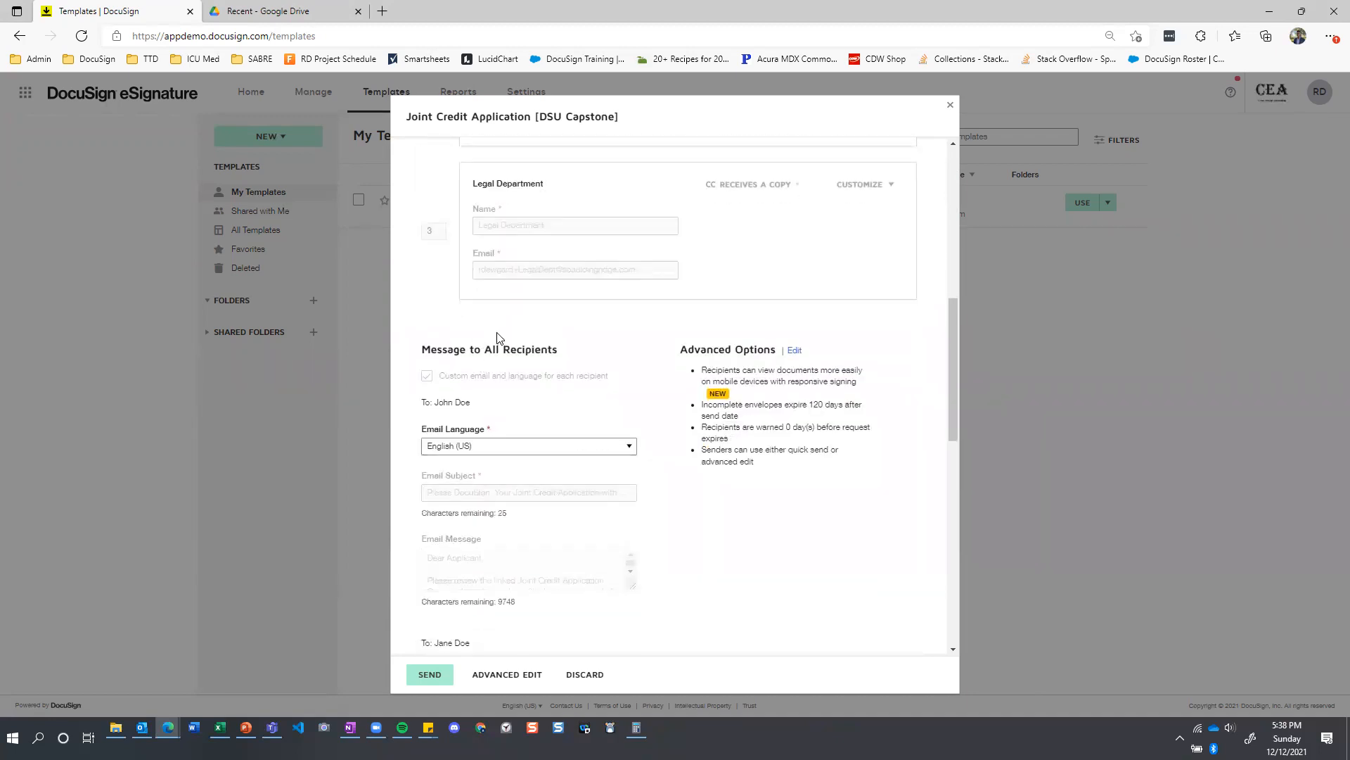
scroll(496, 339, "down", 2)
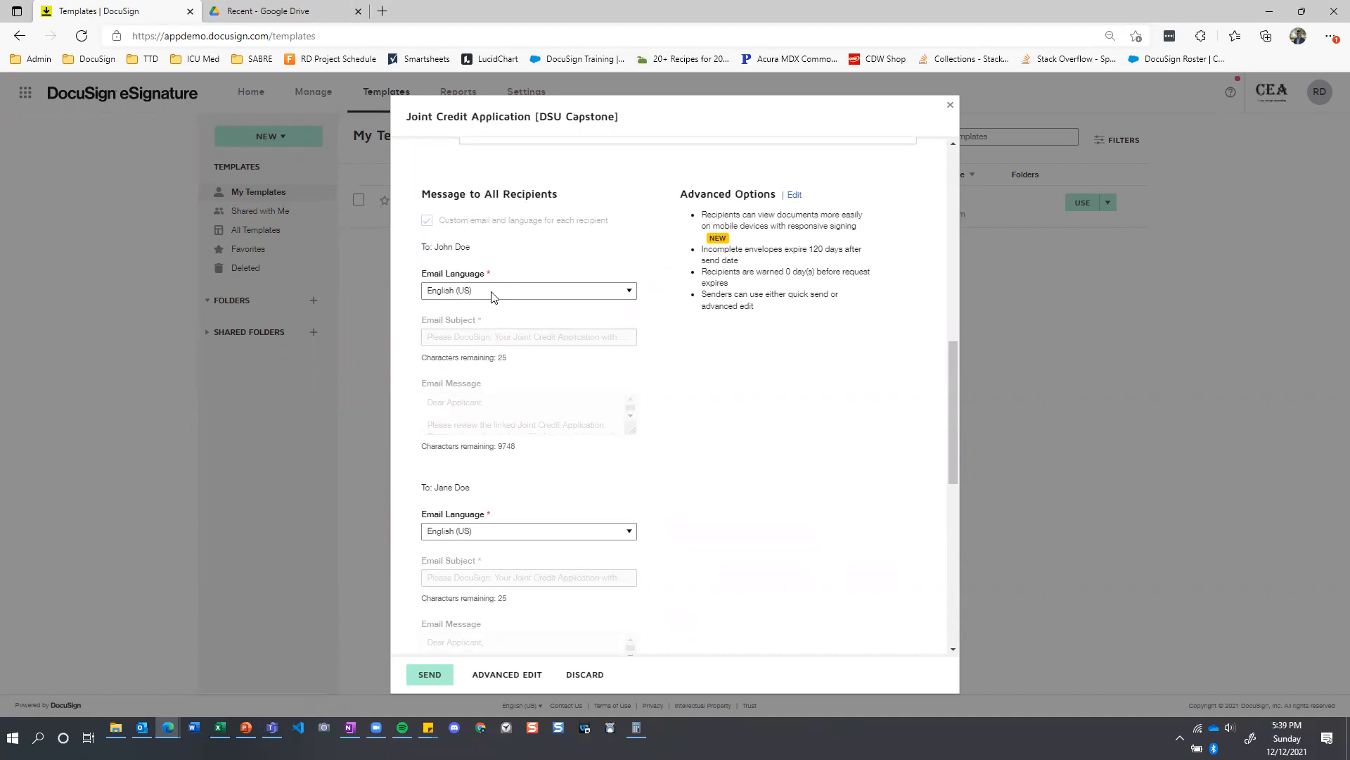
scroll(520, 465, "down", 2)
scroll(520, 465, "down", 4)
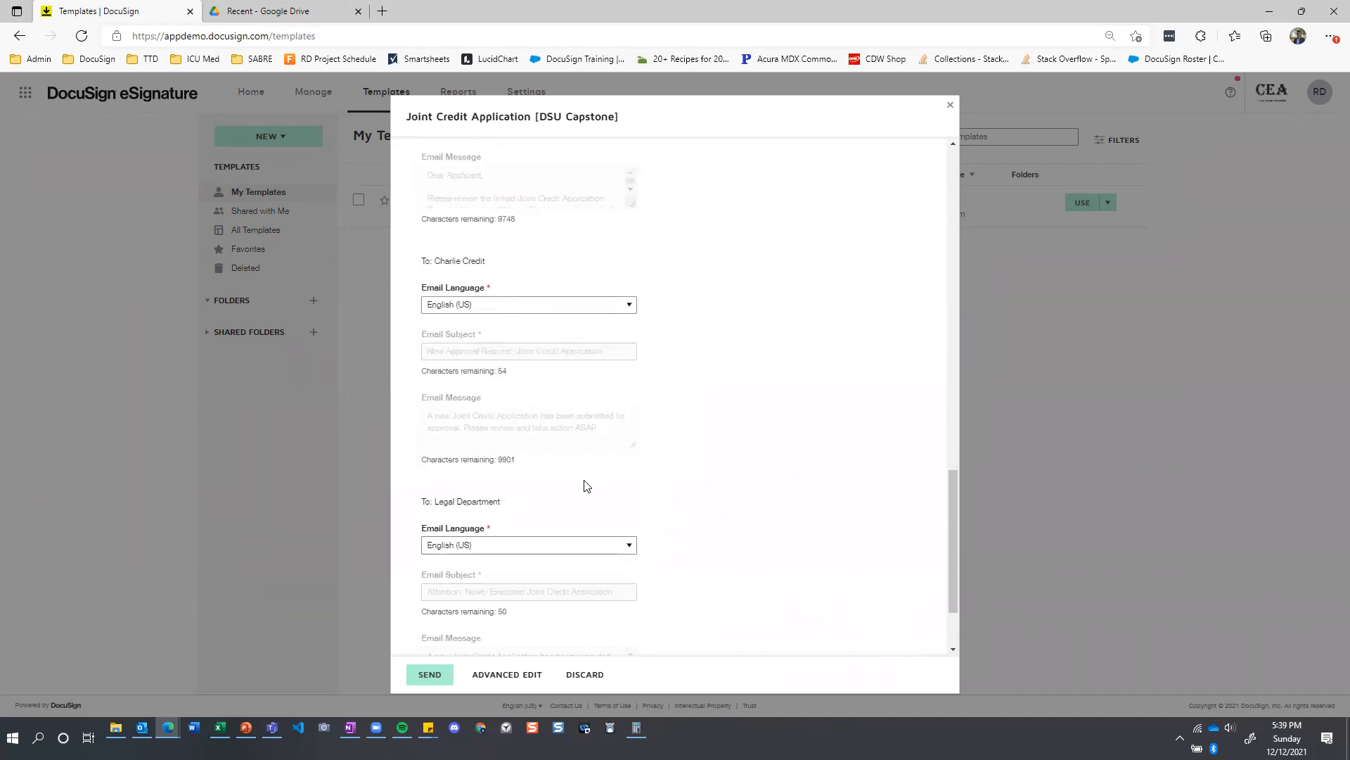
scroll(587, 491, "down", 2)
scroll(542, 516, "up", 5)
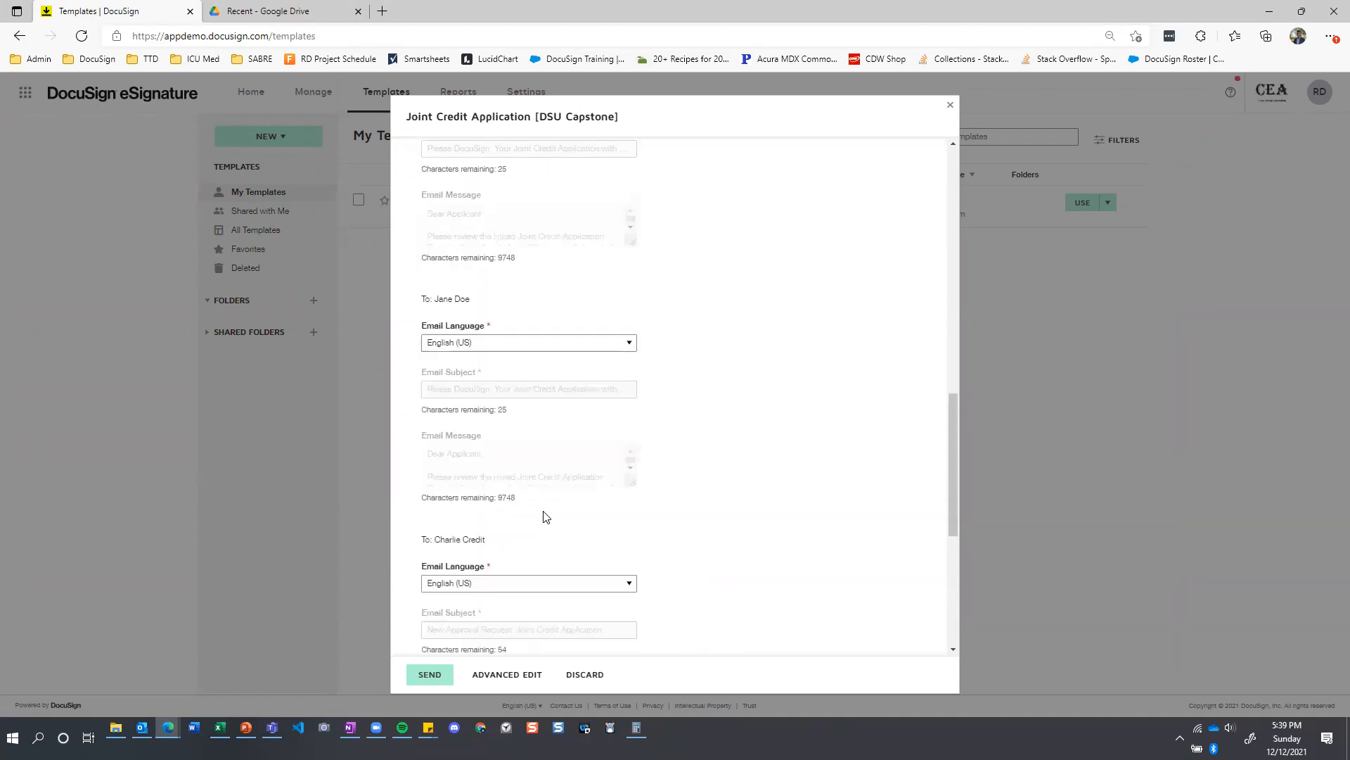
scroll(546, 517, "up", 3)
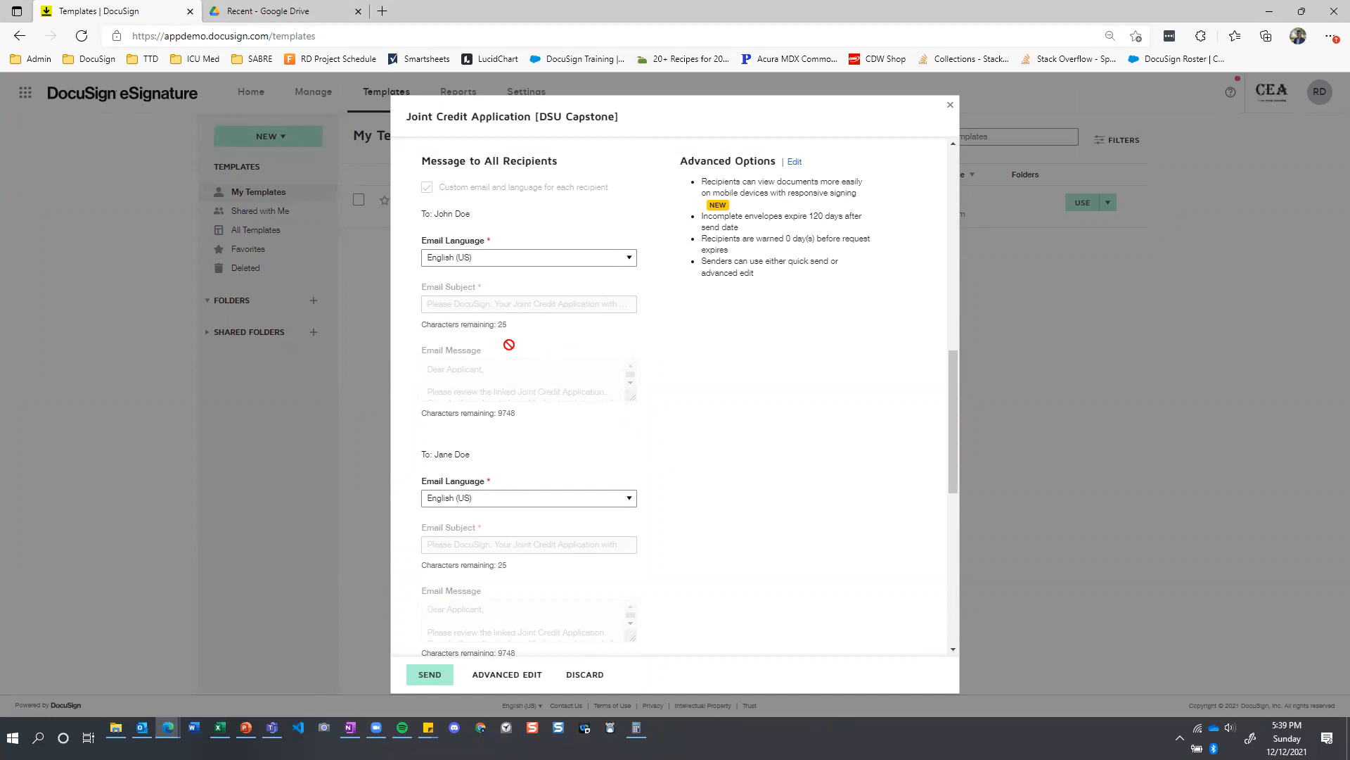
scroll(593, 530, "down", 3)
scroll(594, 530, "down", 4)
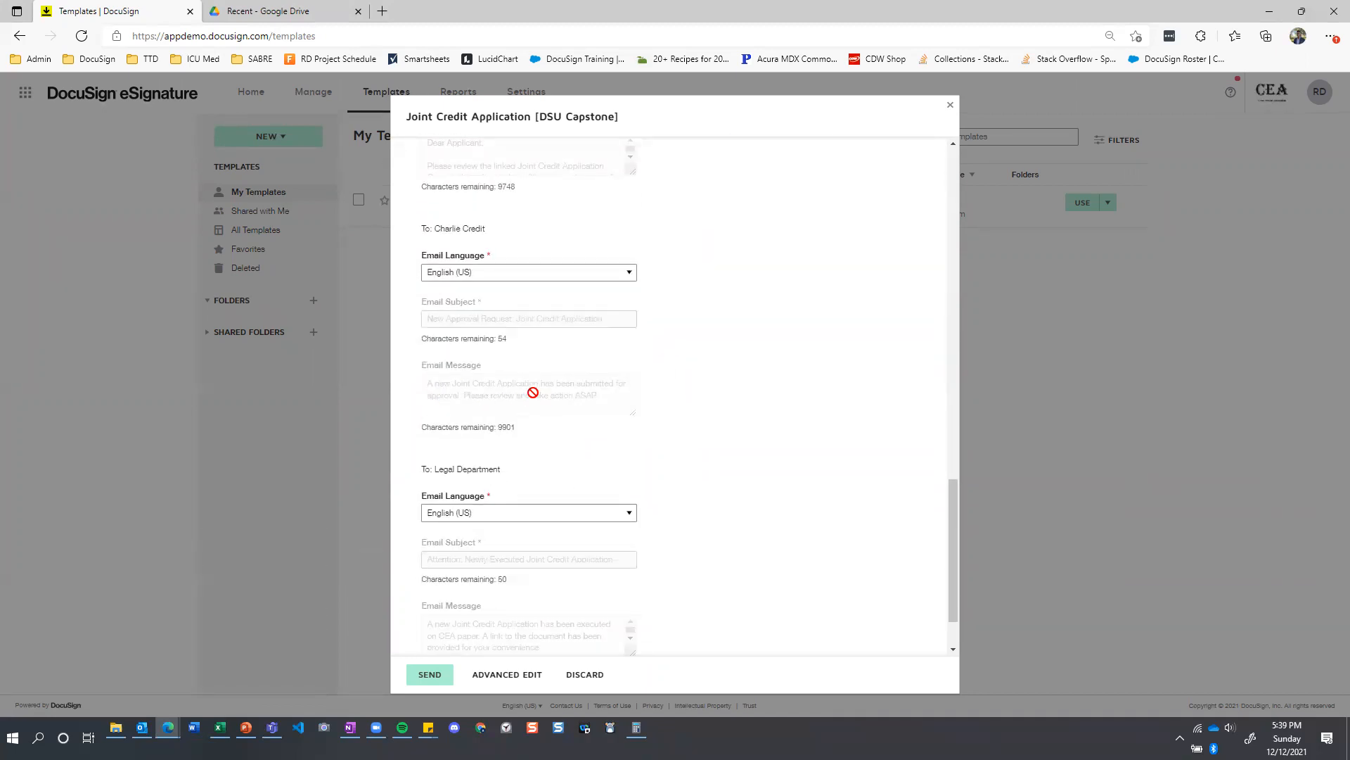
scroll(524, 394, "down", 2)
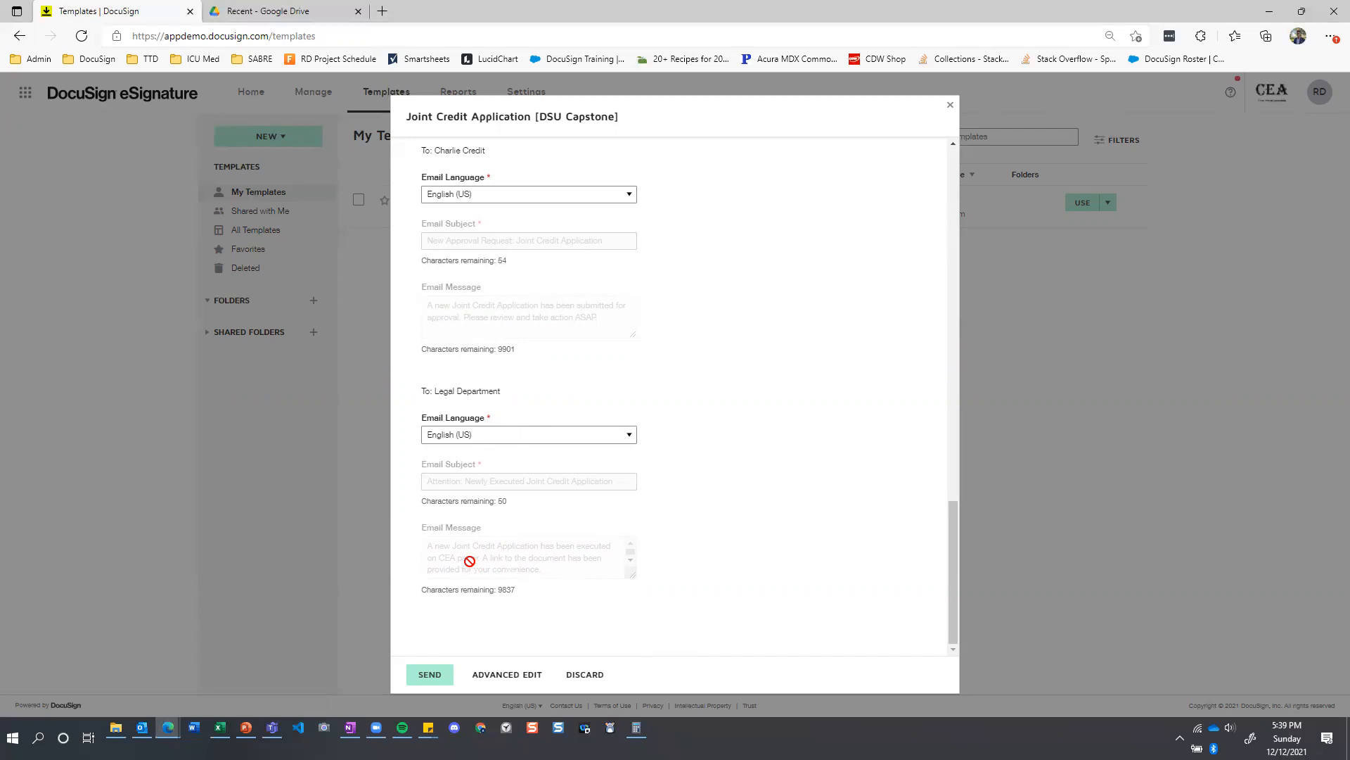
Send the Joint Credit Application envelope to its recipients.
scroll(556, 536, "up", 8)
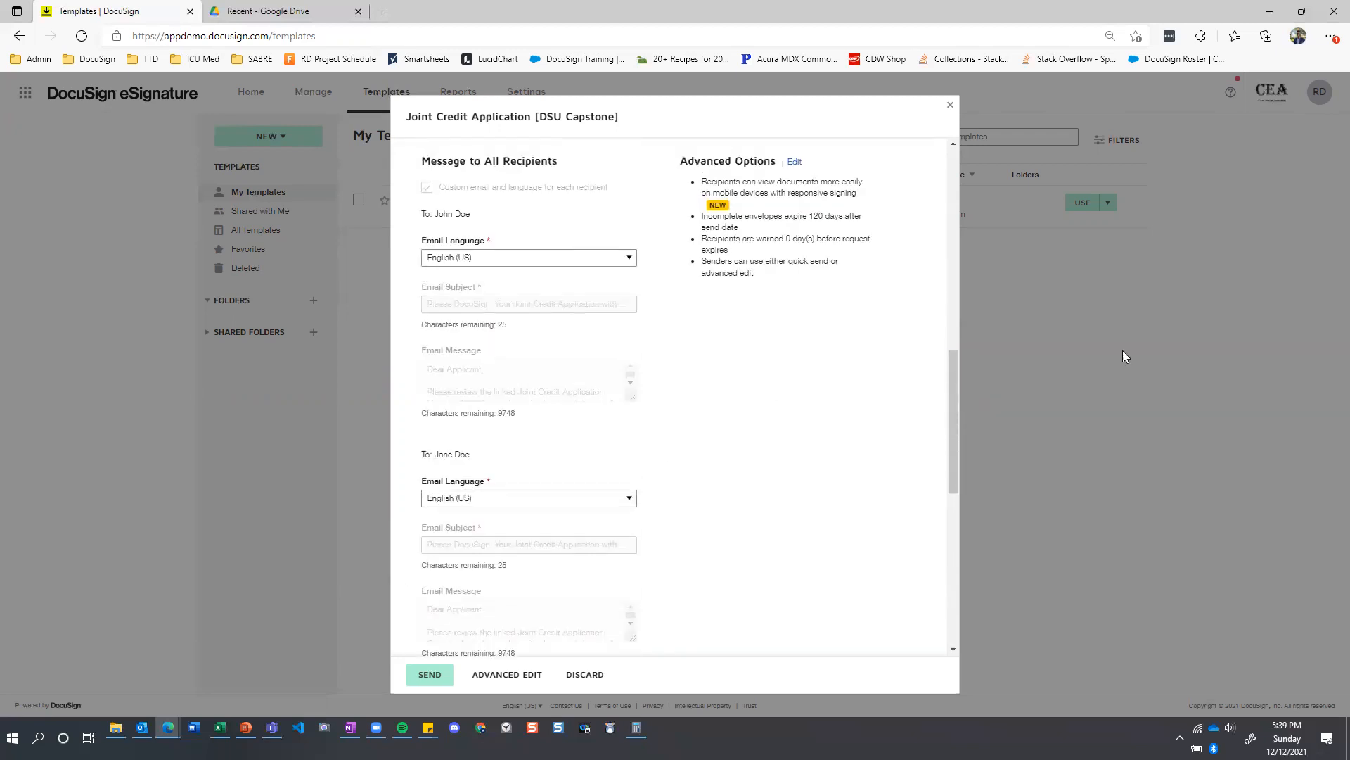
scroll(709, 391, "up", 10)
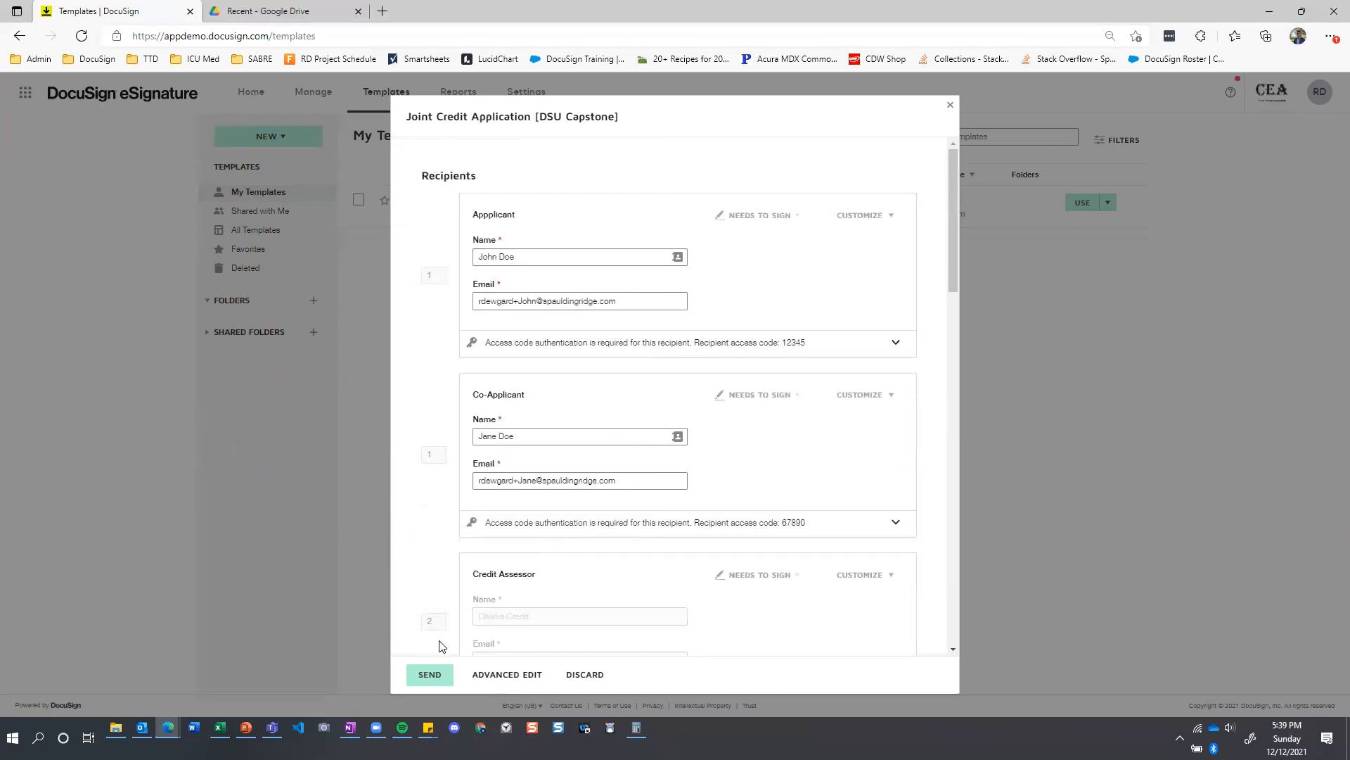
left_click(432, 675)
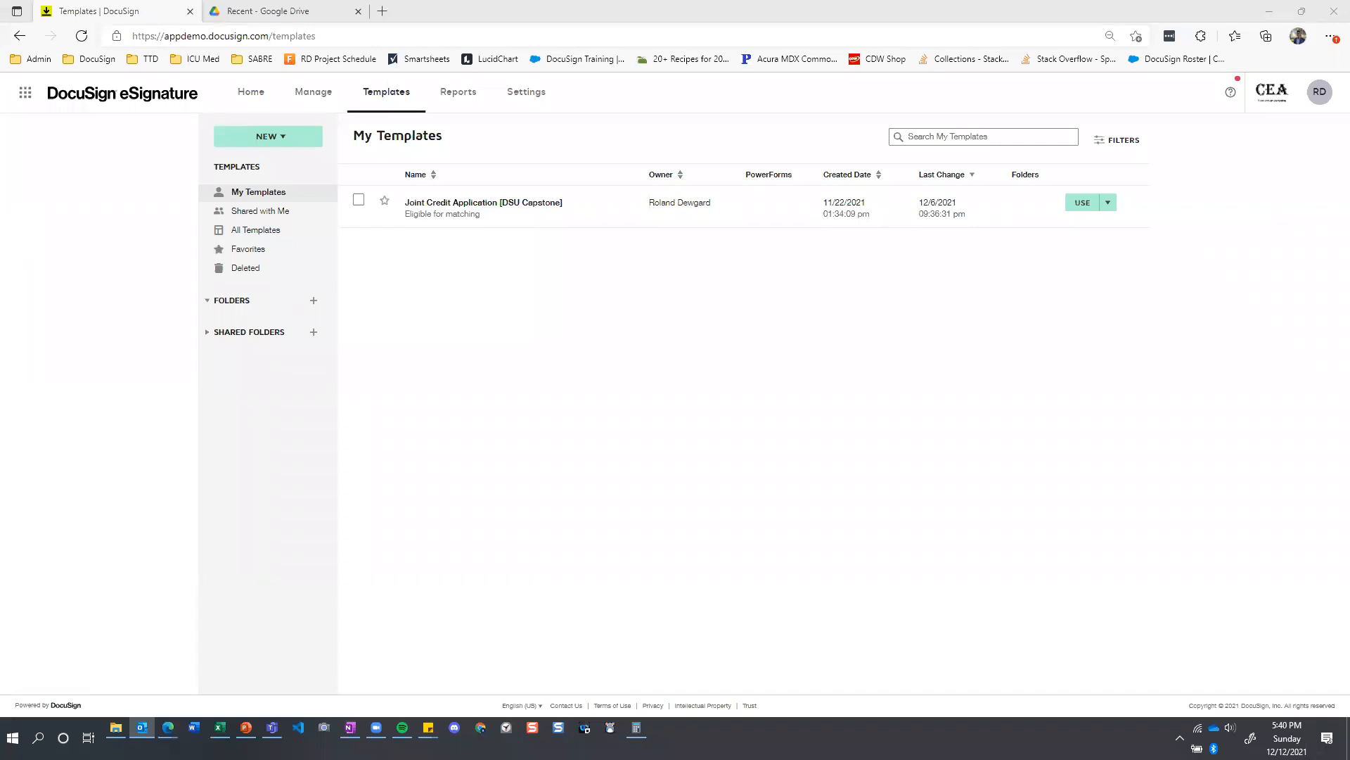
left_click_drag(0, 126, 341, 1)
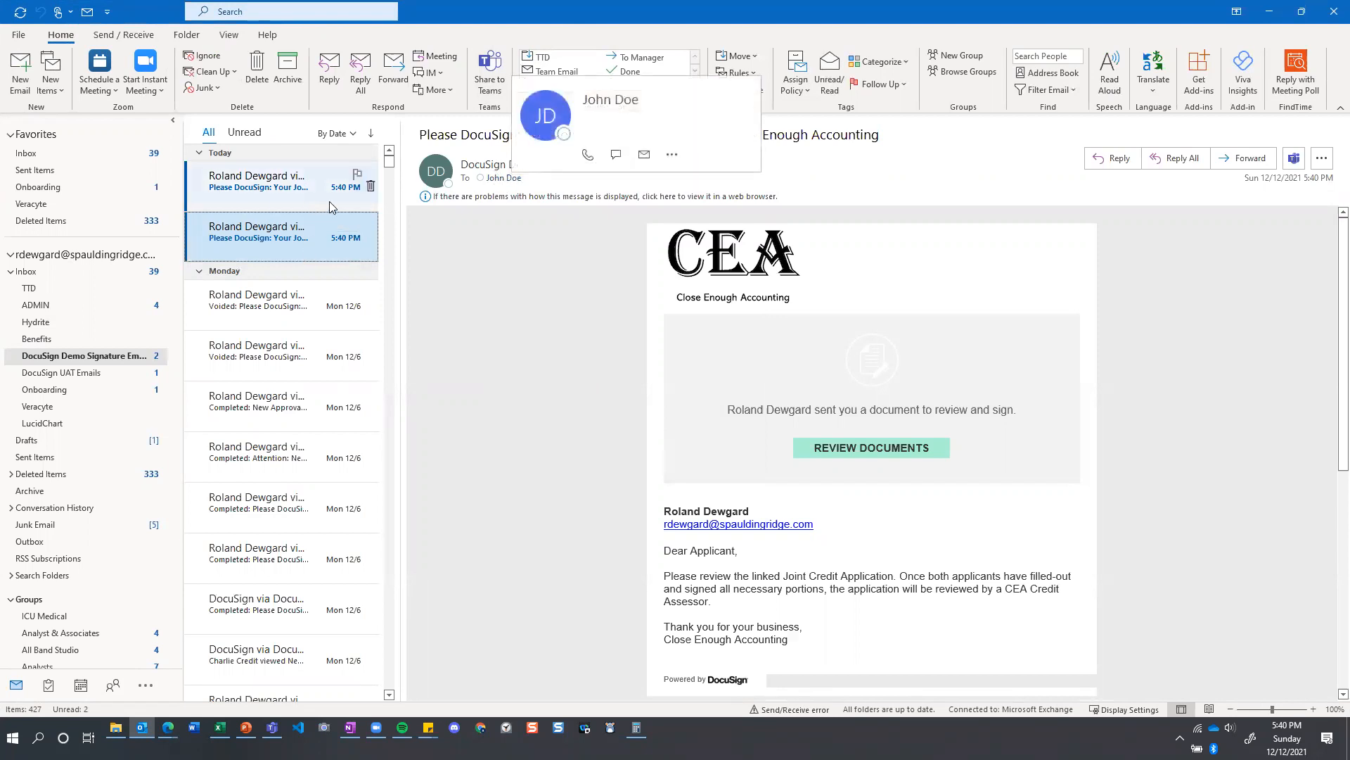
left_click(296, 200)
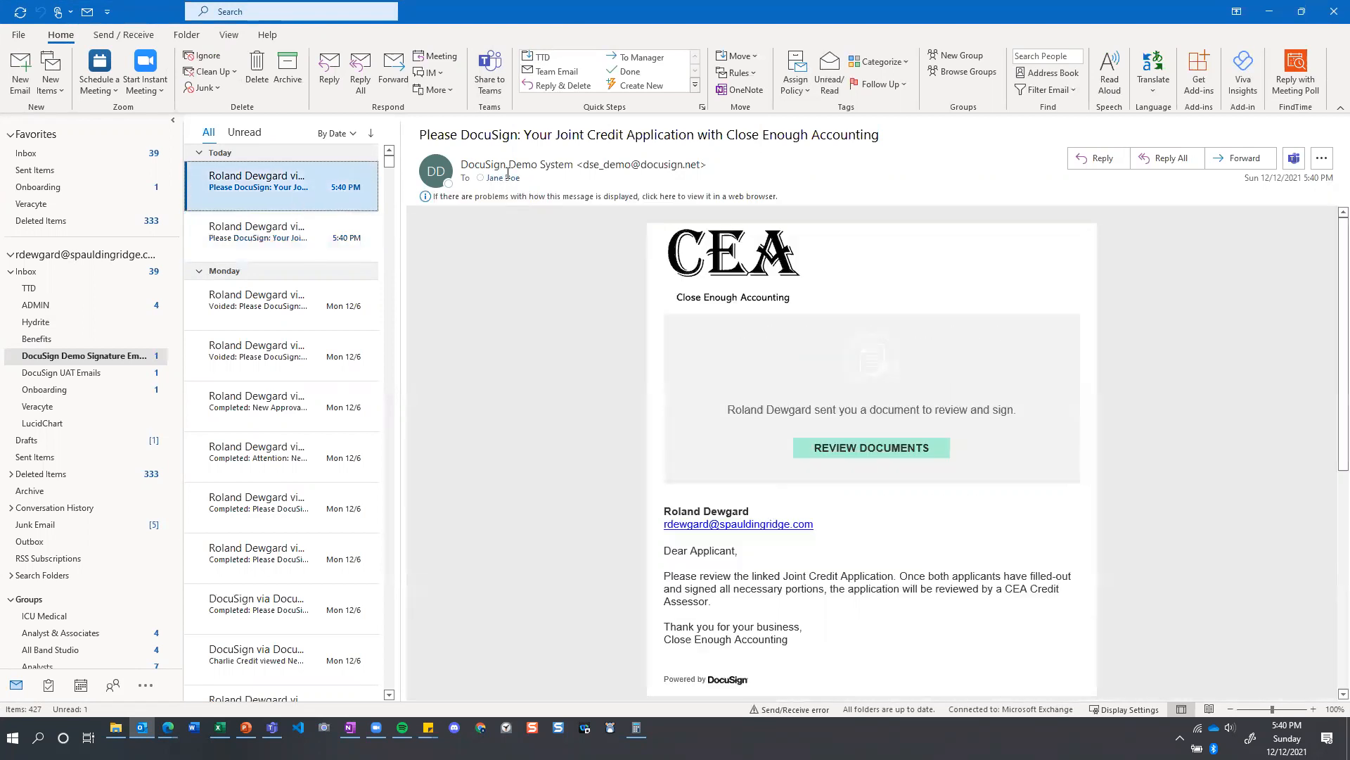
left_click(261, 243)
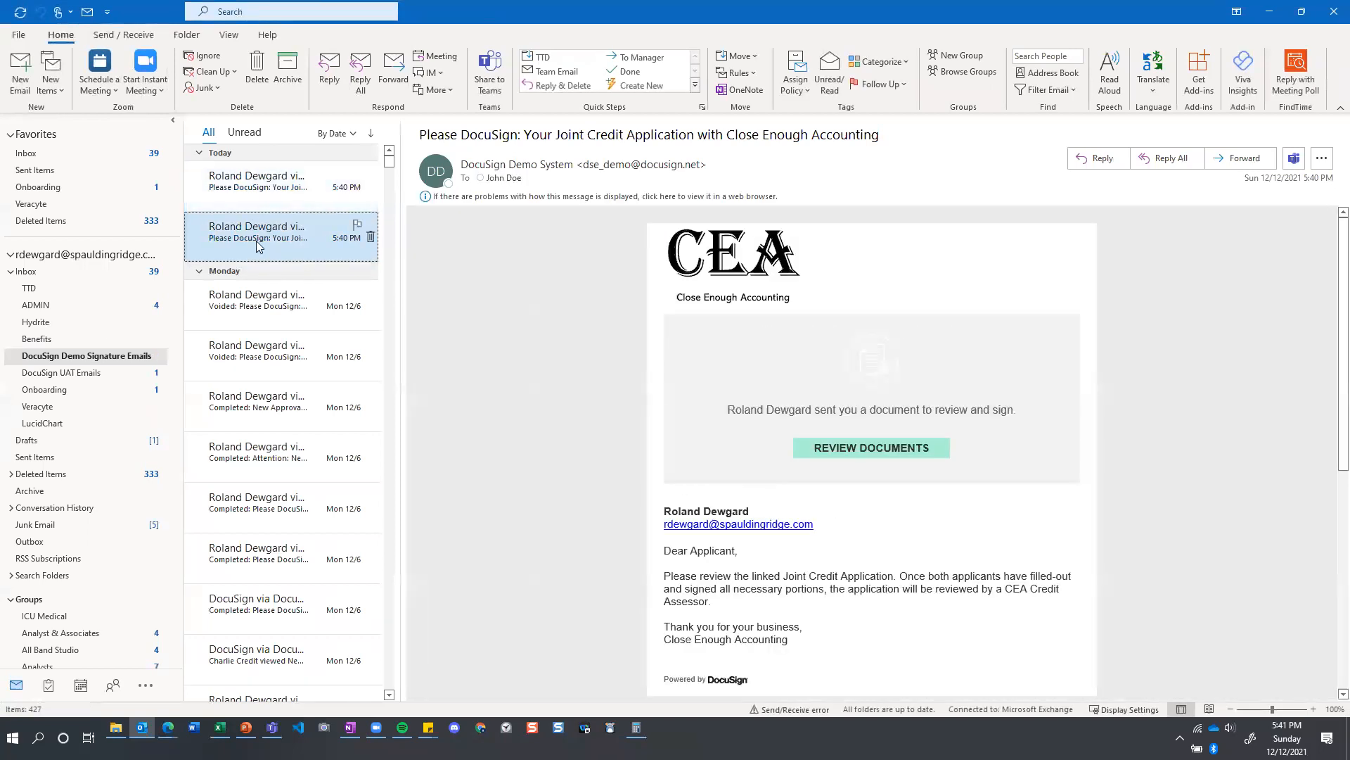
left_click(867, 451)
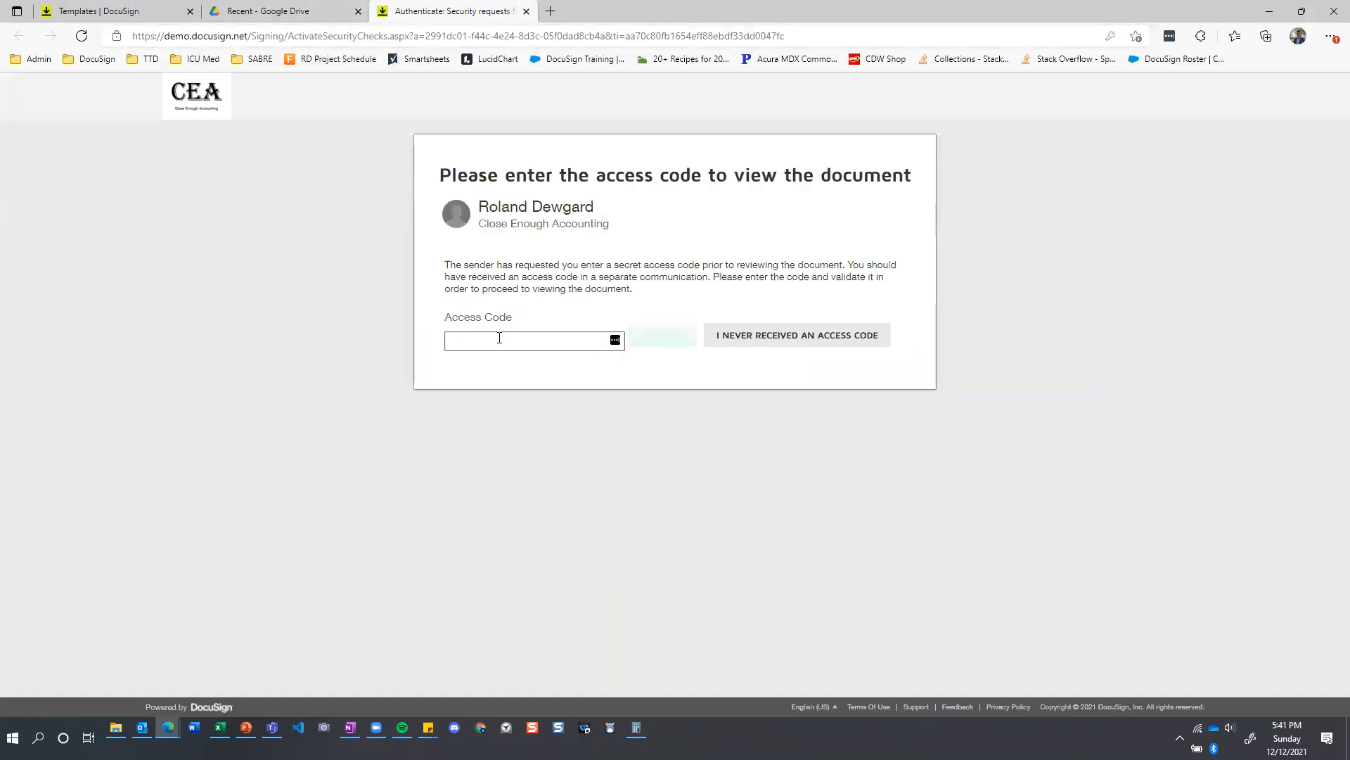
Validate the Applicant's access code and agree to use electronic records and signatures to open the application for signing.
left_click(506, 340)
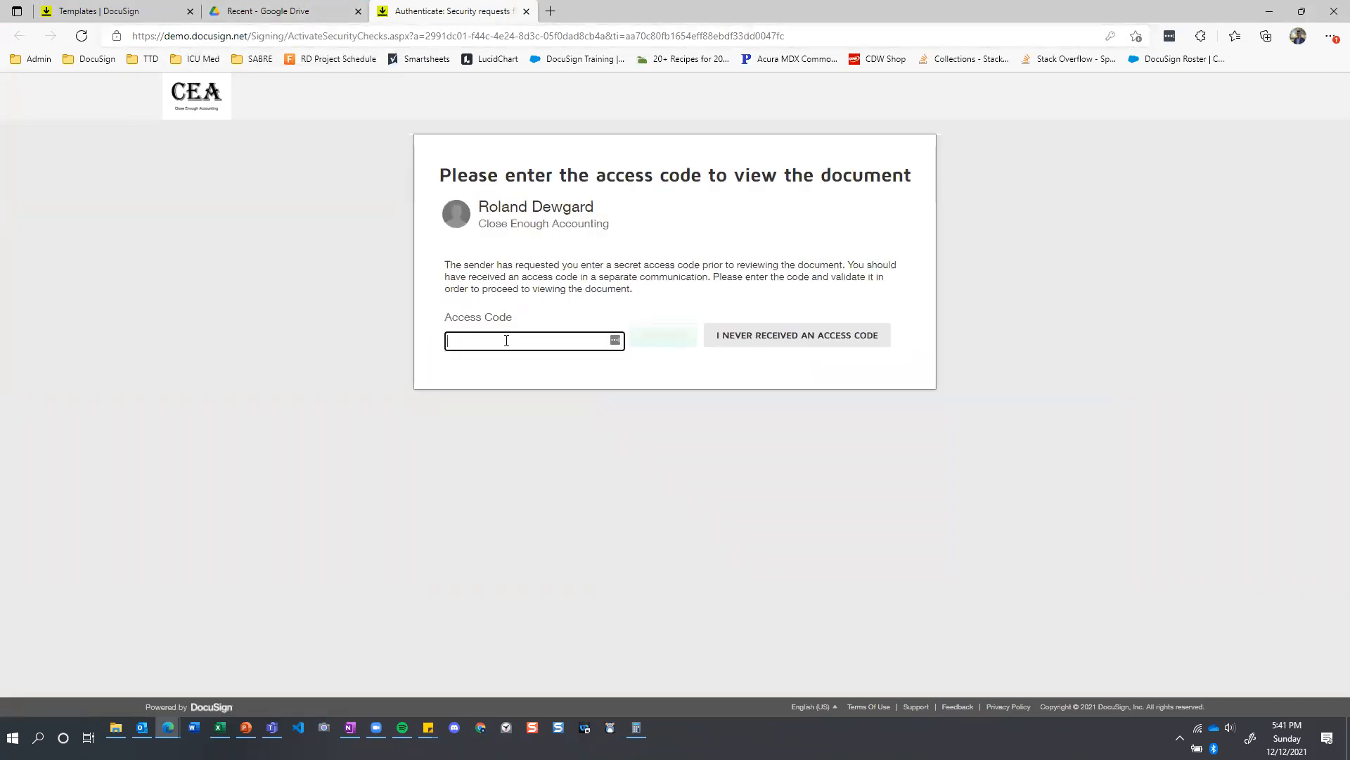
type("12345")
left_click(666, 340)
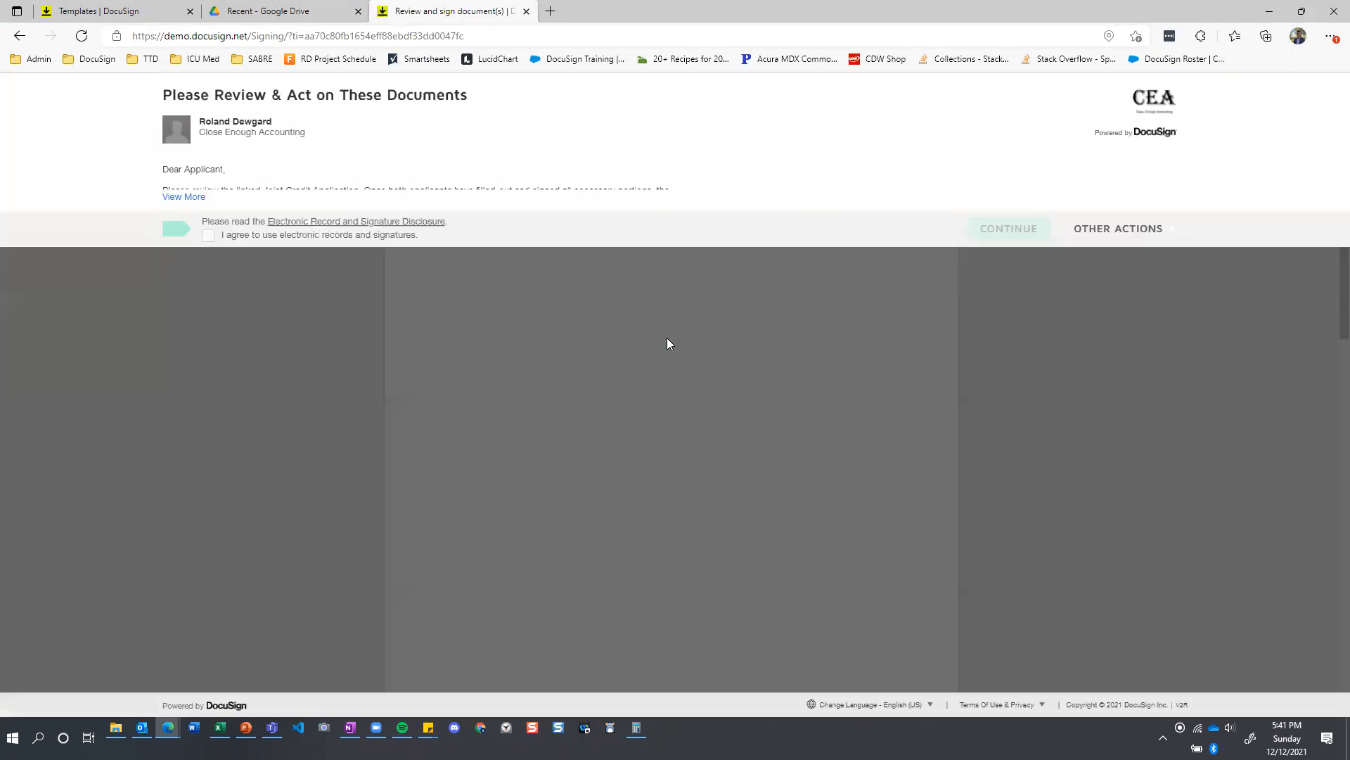
left_click(208, 235)
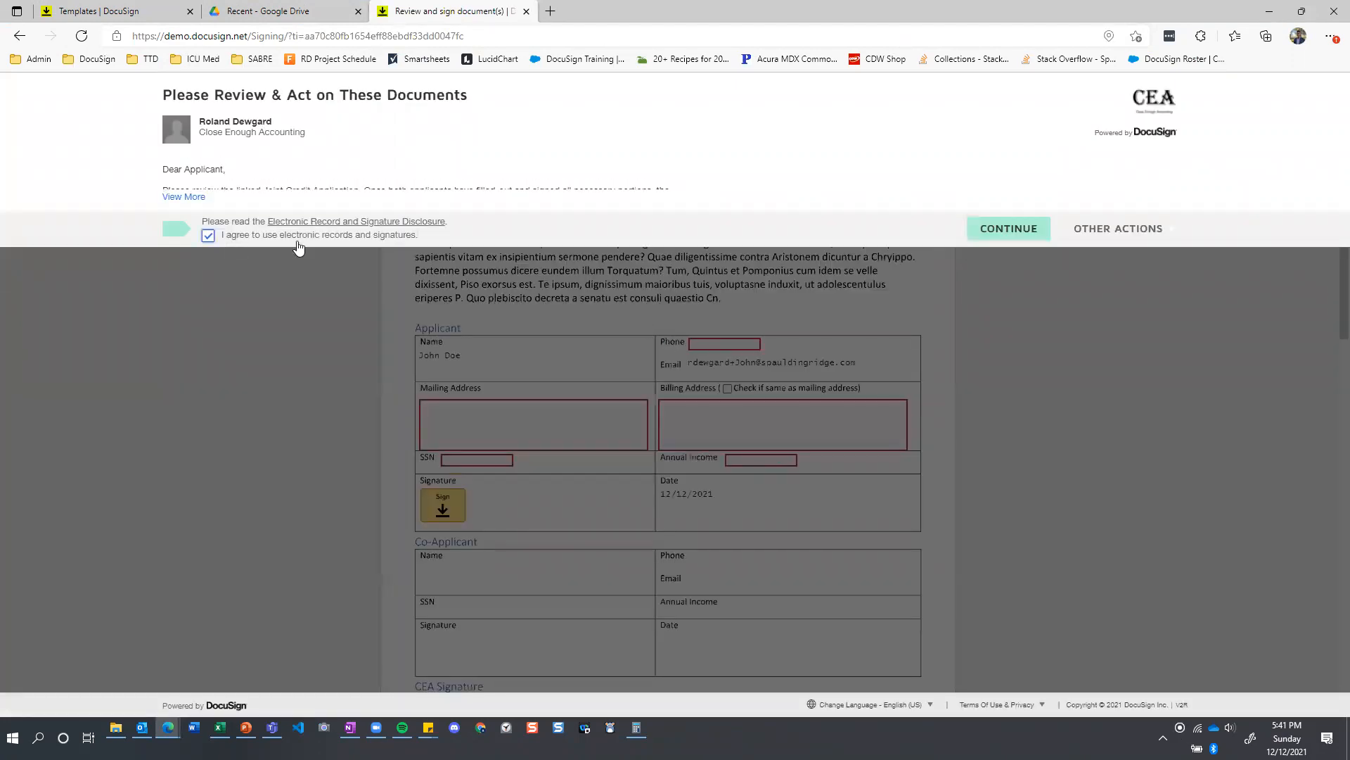
left_click(1037, 233)
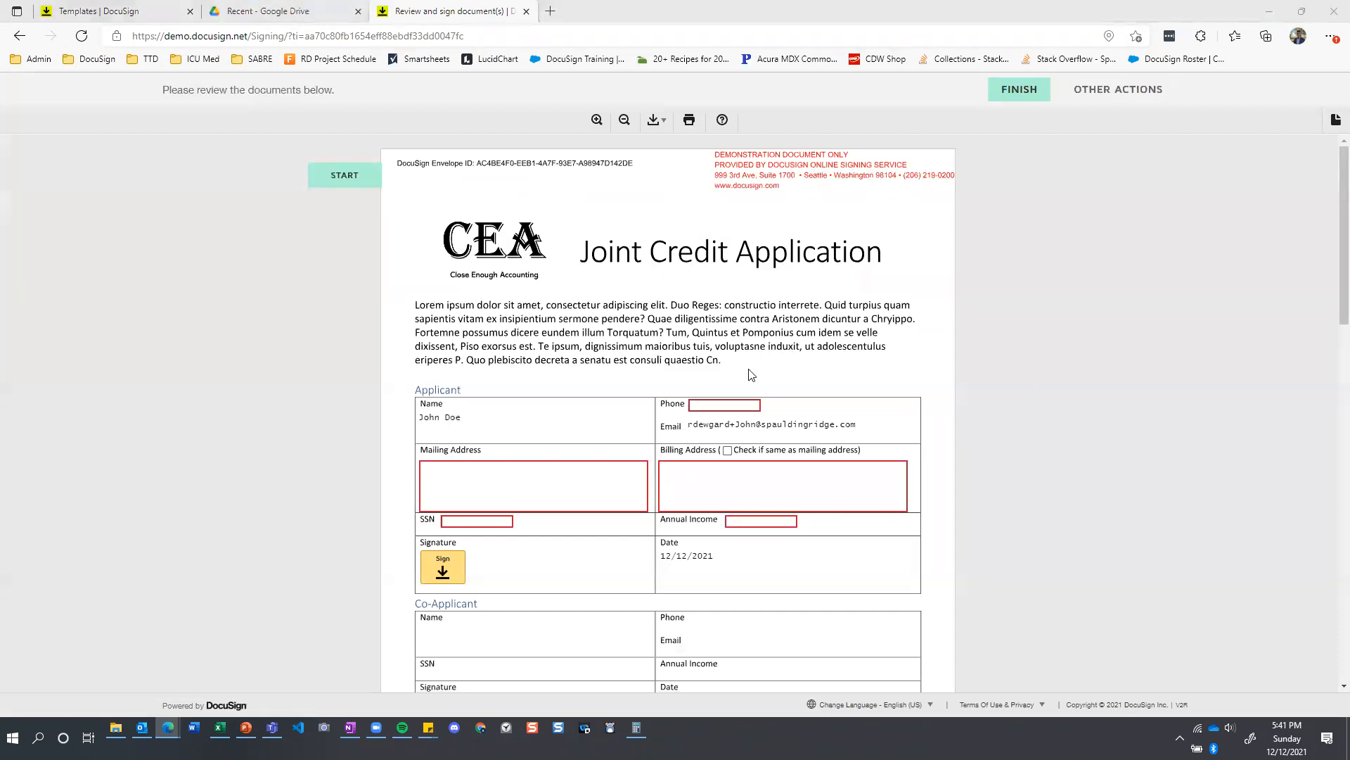
left_click(1073, 294)
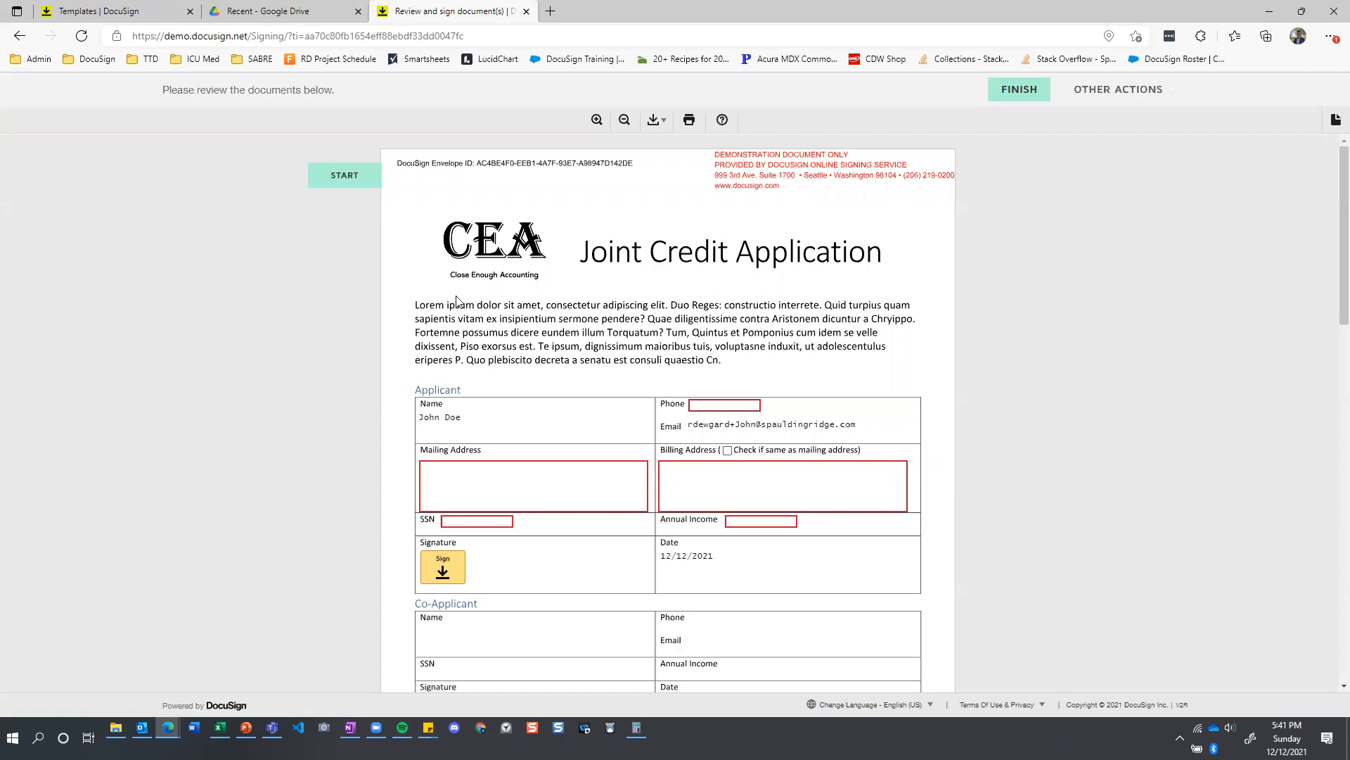
scroll(456, 302, "down", 1)
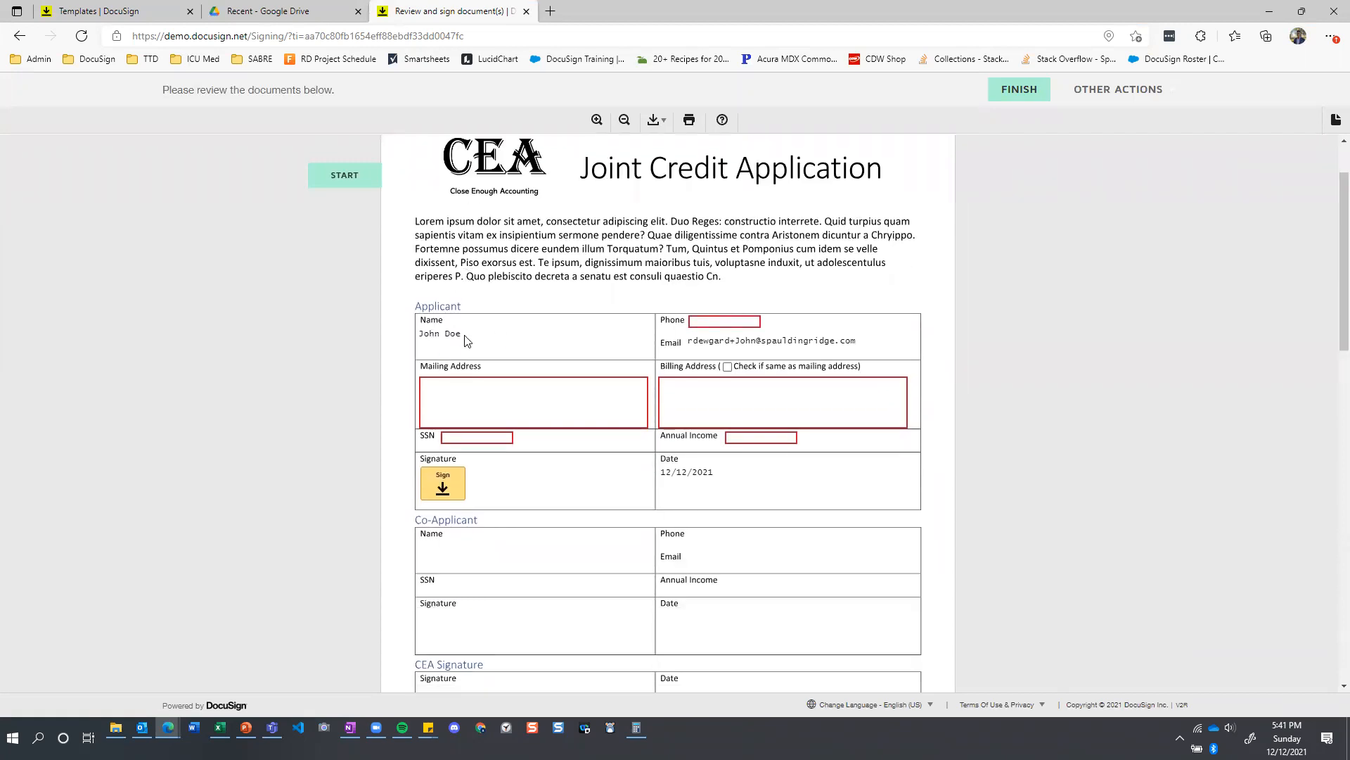
left_click(724, 321)
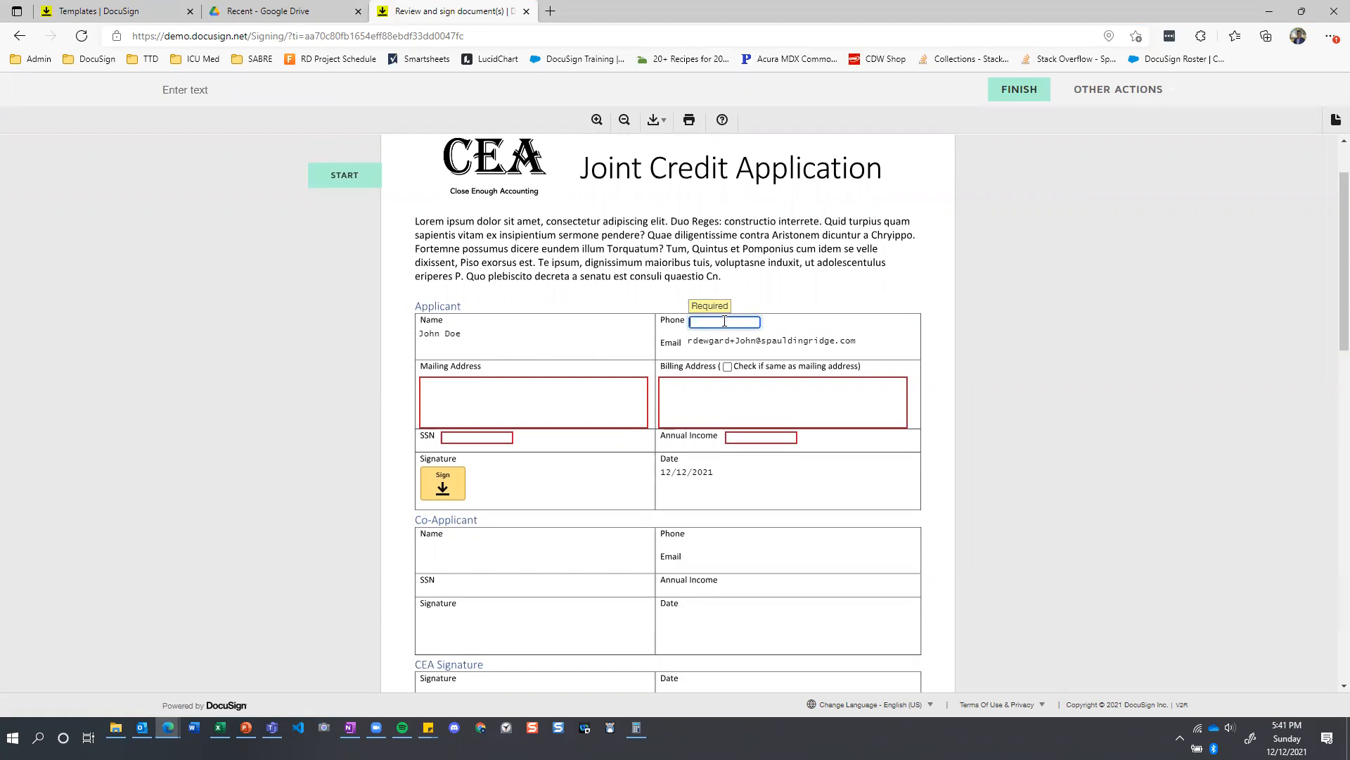
type("555555555")
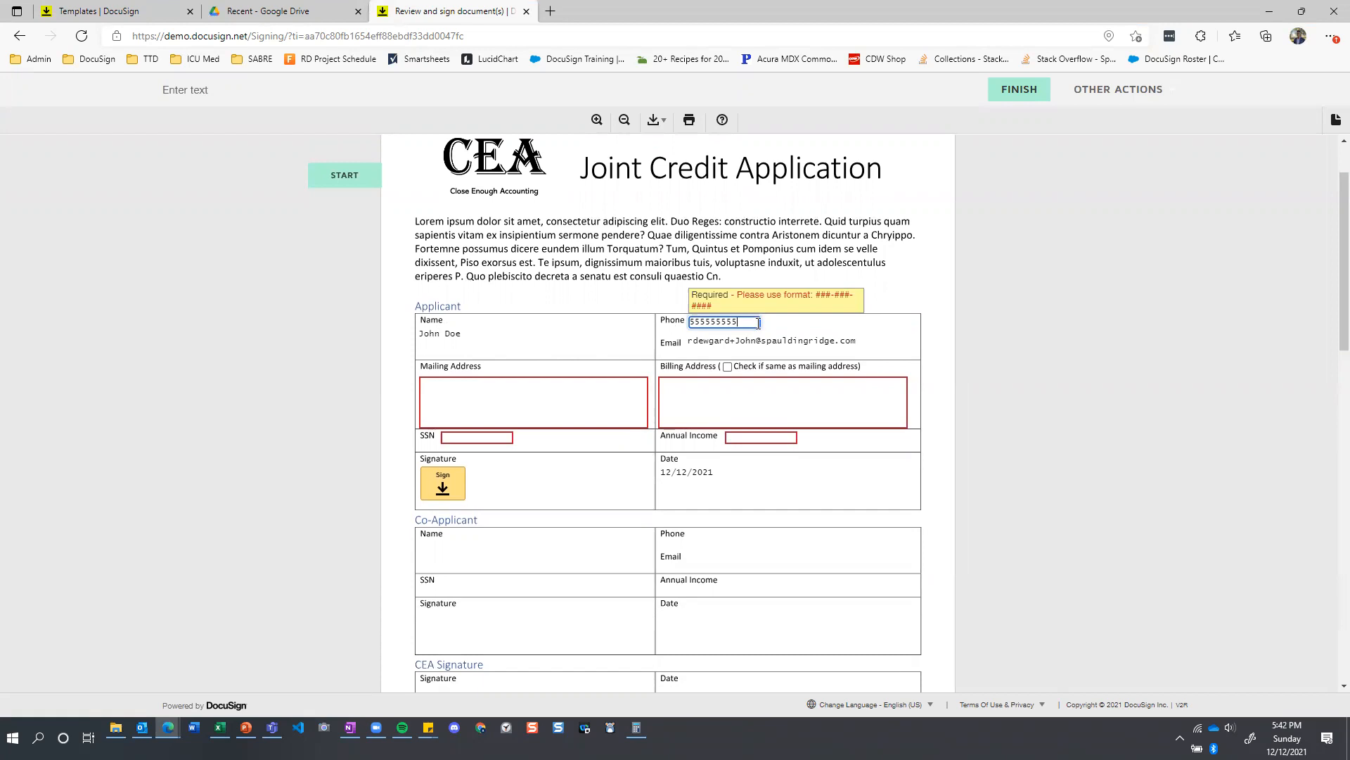
left_click_drag(757, 323, 621, 329)
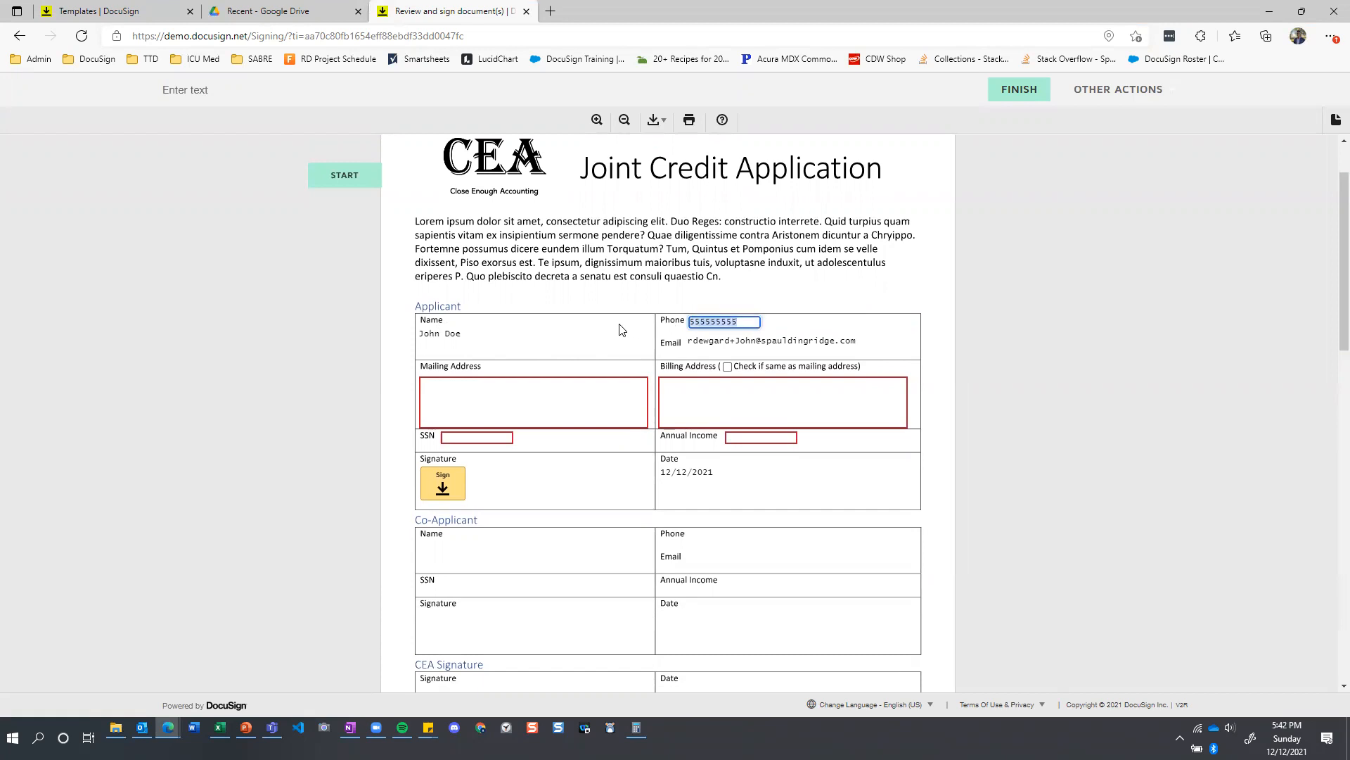
type("444-444-4444")
left_click(600, 333)
Fill in the Applicant's mailing address on the Joint Credit Application.
left_click(494, 391)
type("123")
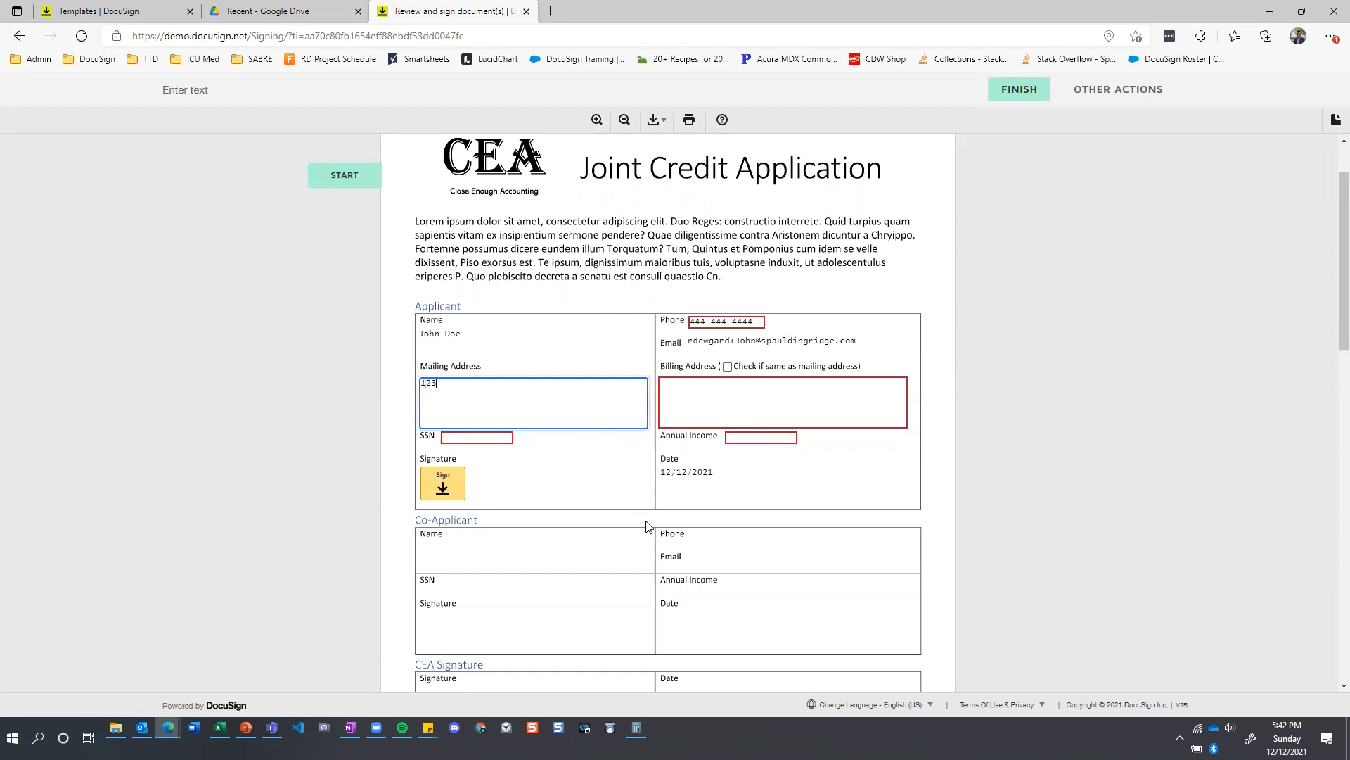
type(" Test Street")
left_click(603, 369)
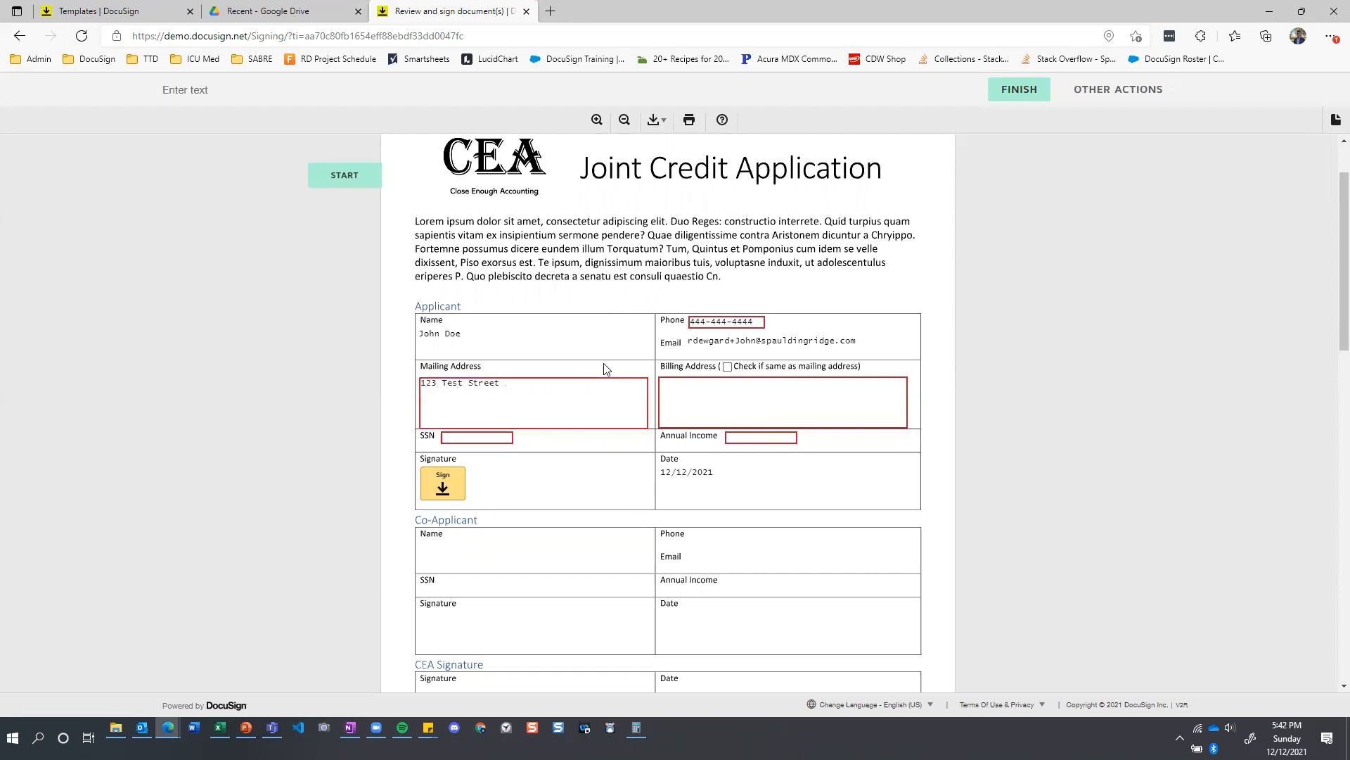
Try the same-as-mailing-address option, clear it again, and fill in a separate billing address for the Applicant.
left_click(728, 368)
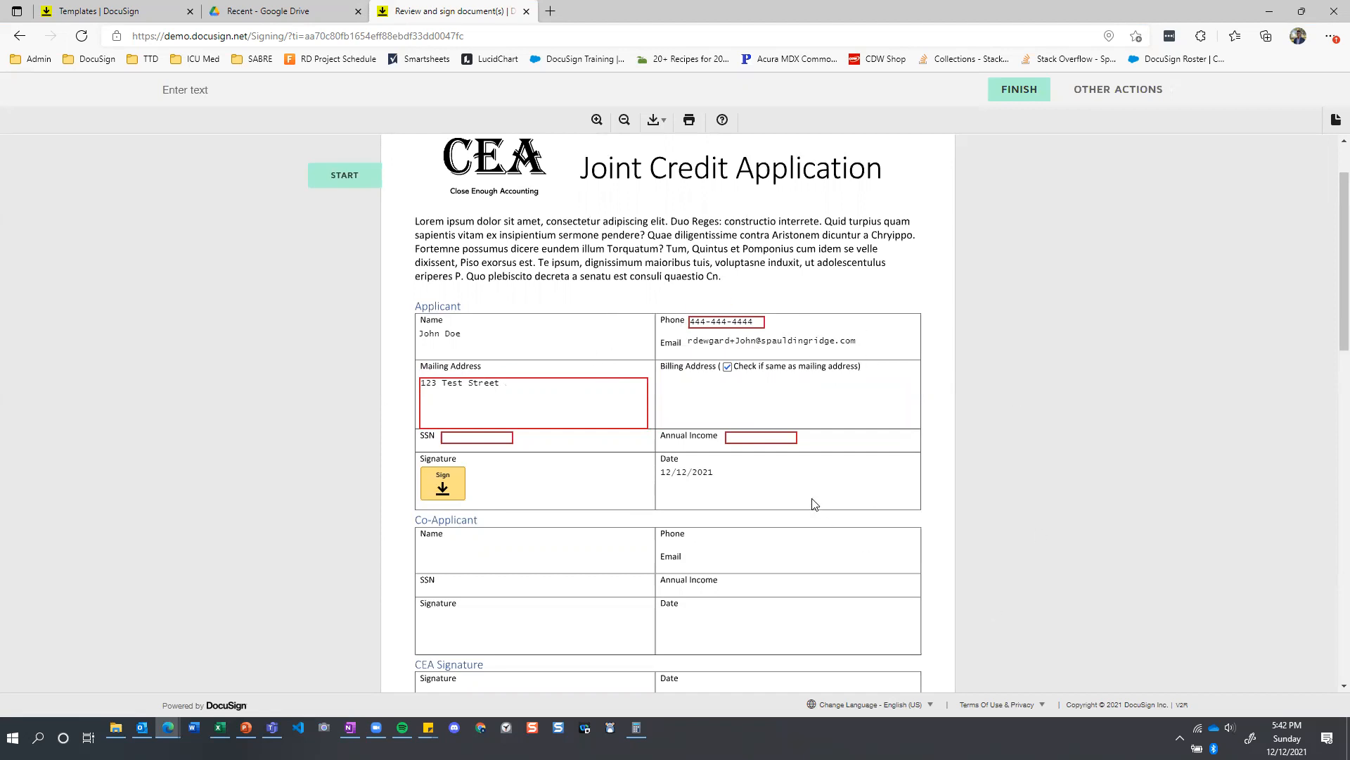
left_click(728, 366)
left_click(725, 388)
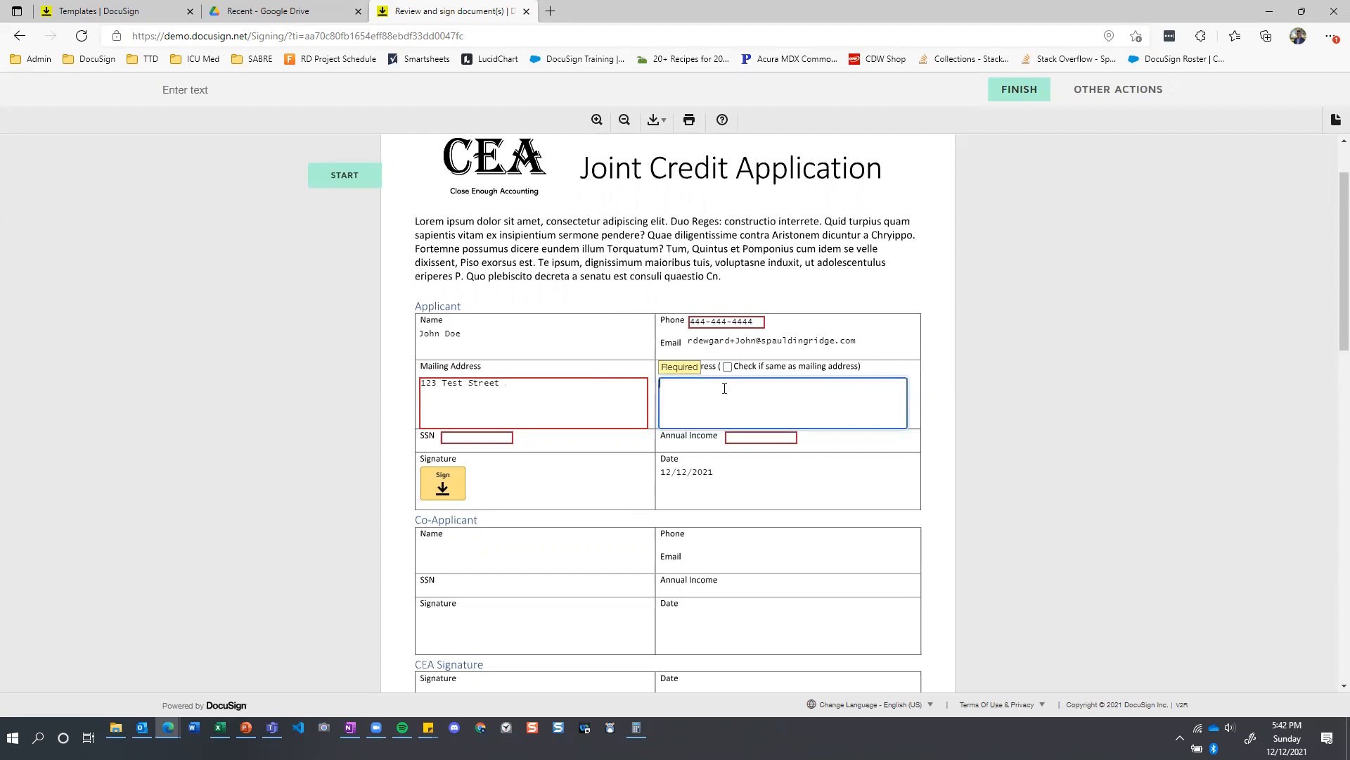
type("456 Test Ave")
left_click(628, 367)
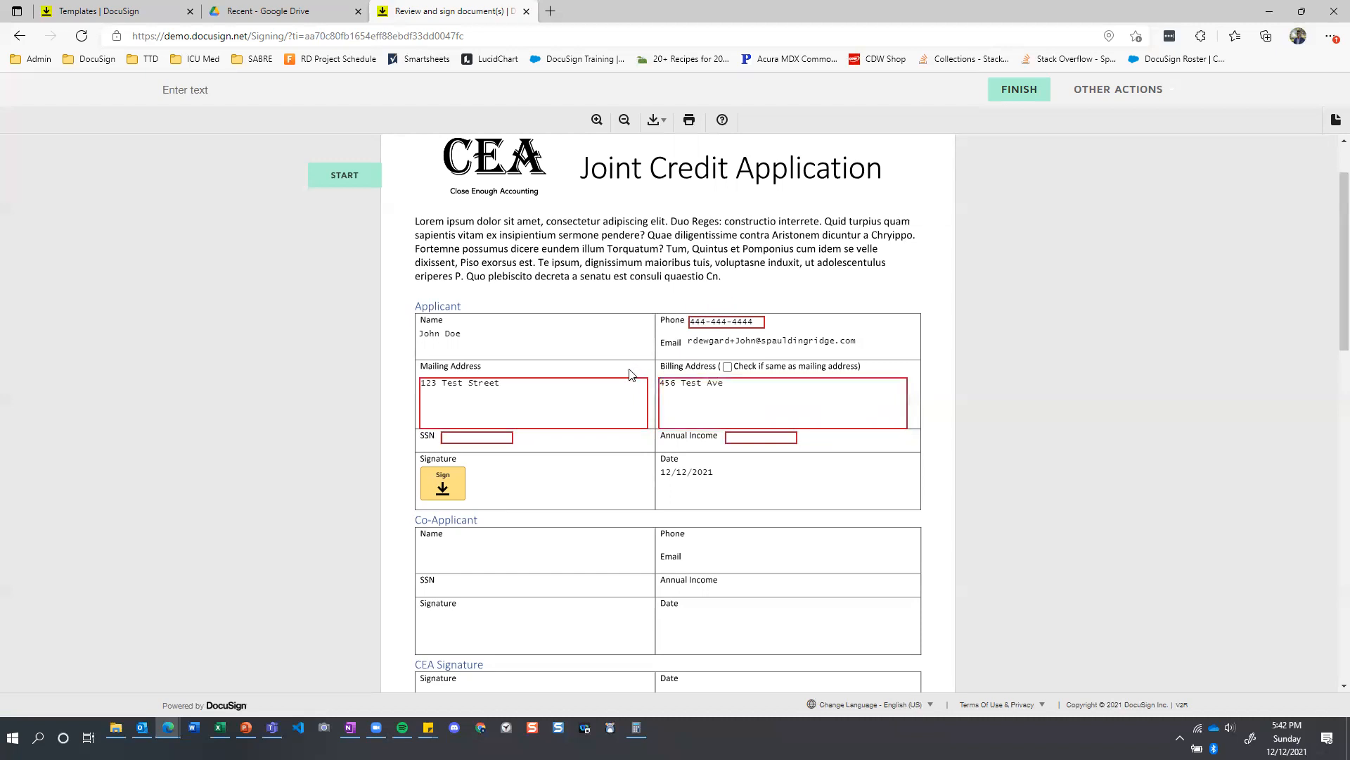
Enter the Applicant's social security number in the SSN field of the Joint Credit Application.
left_click(470, 440)
left_click(460, 439)
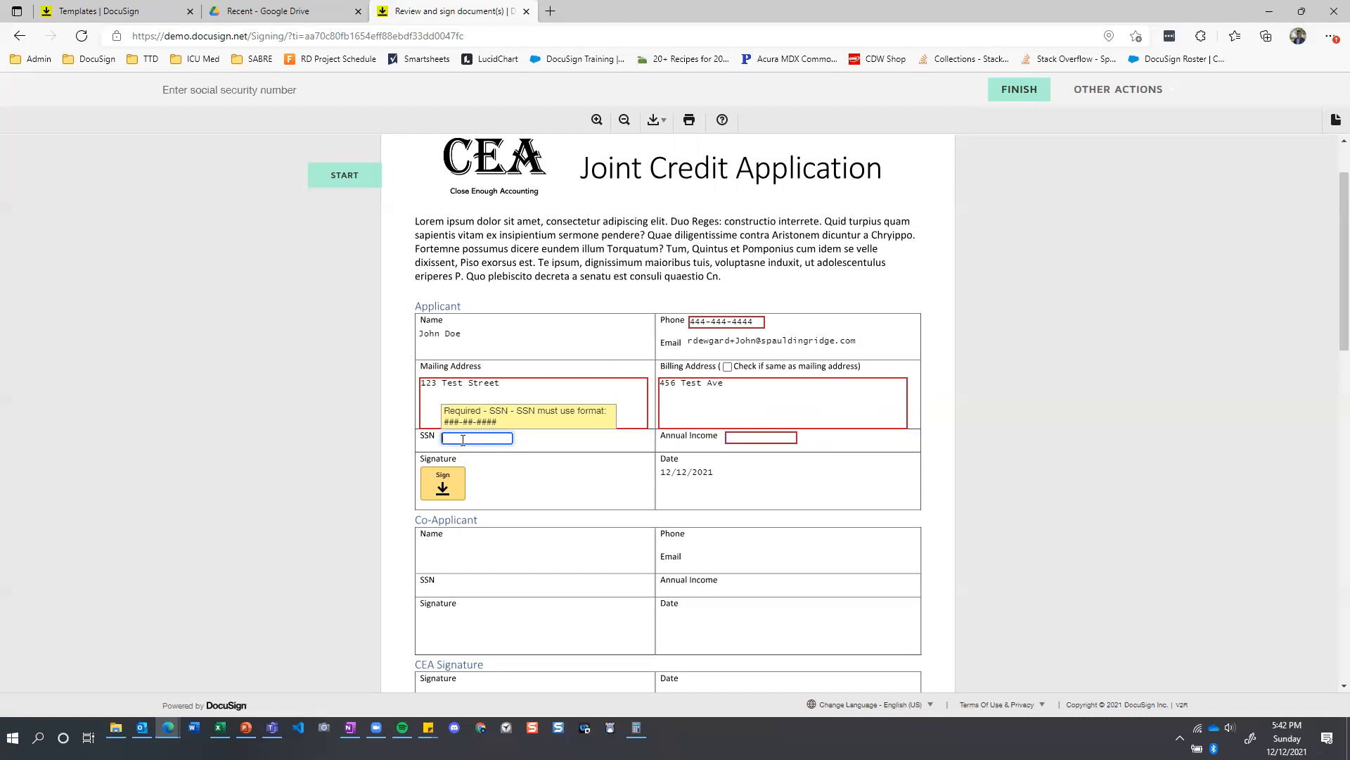
type("555-55-5555")
Enter 15,000 as the Applicant's annual income on the Joint Credit Application.
left_click(749, 437)
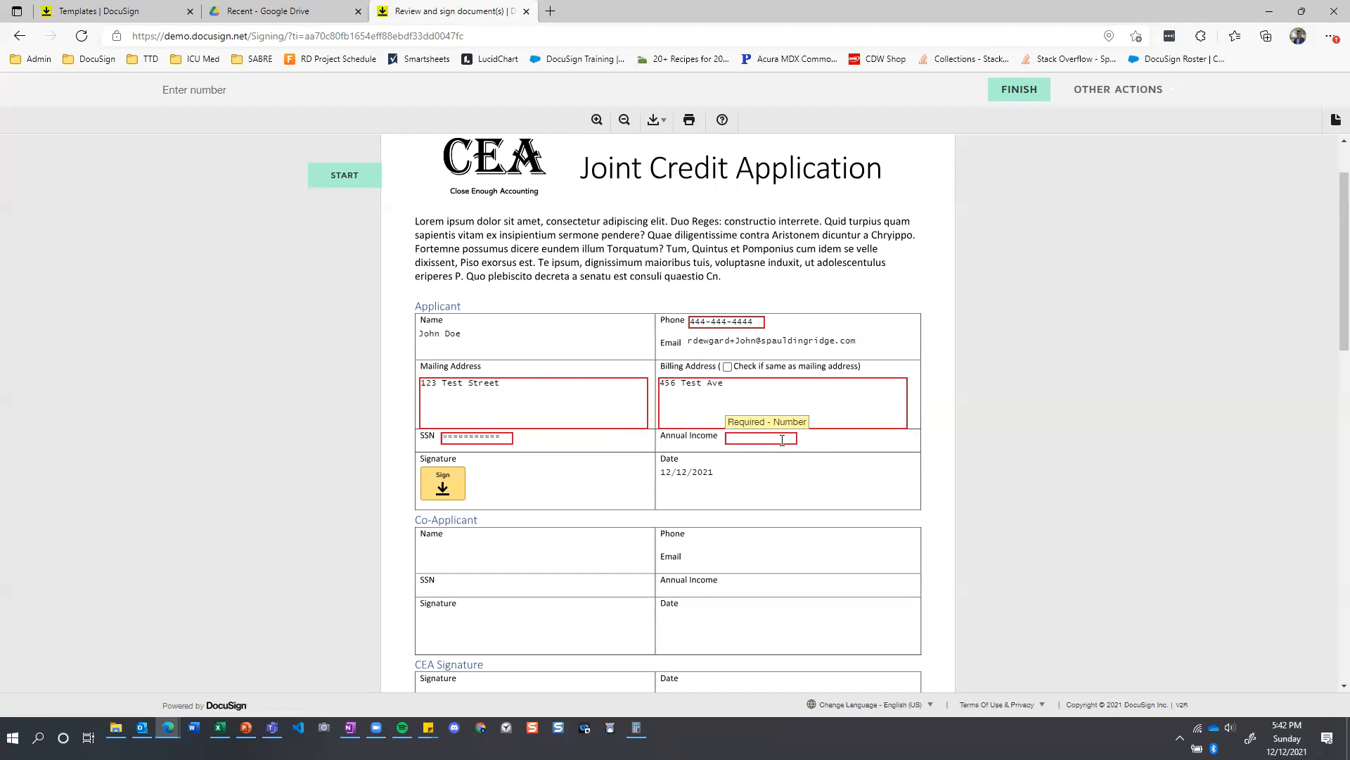
left_click(782, 438)
type("15,000")
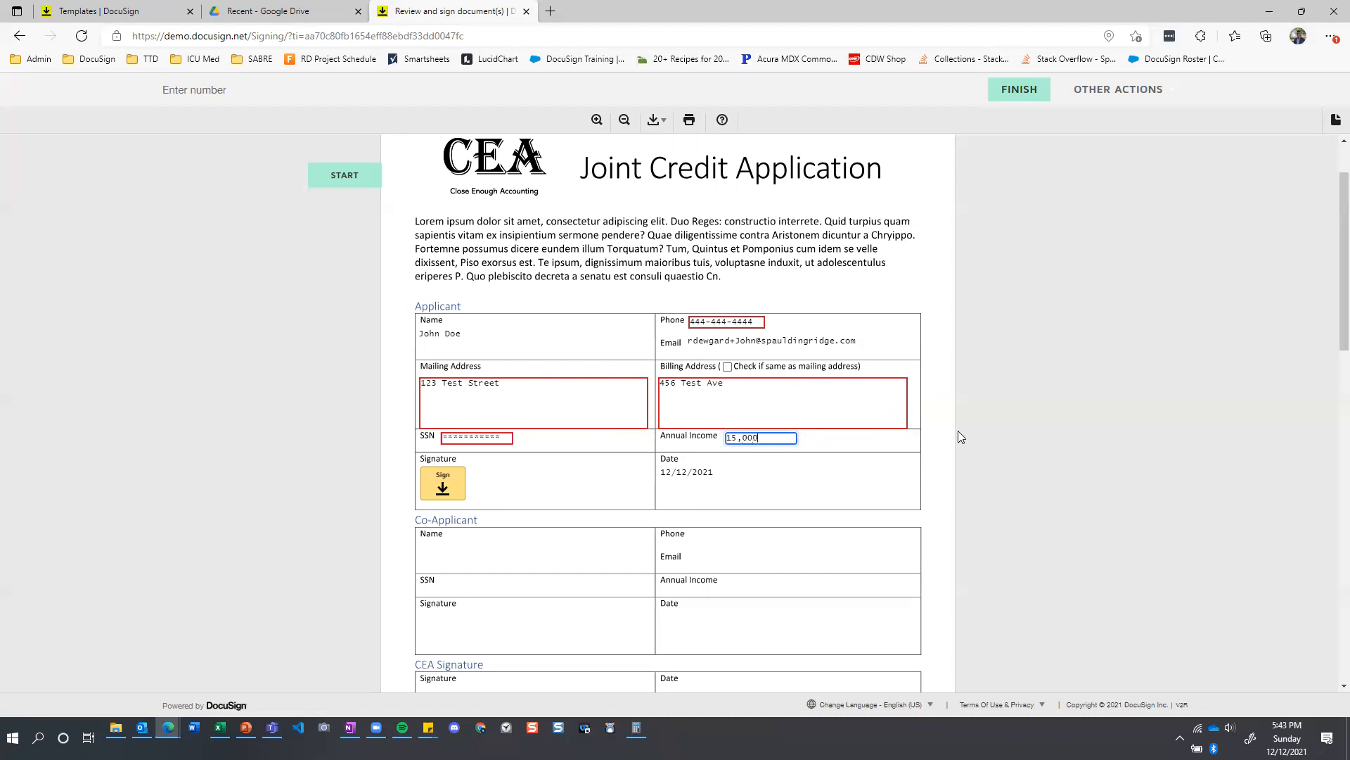
left_click(872, 437)
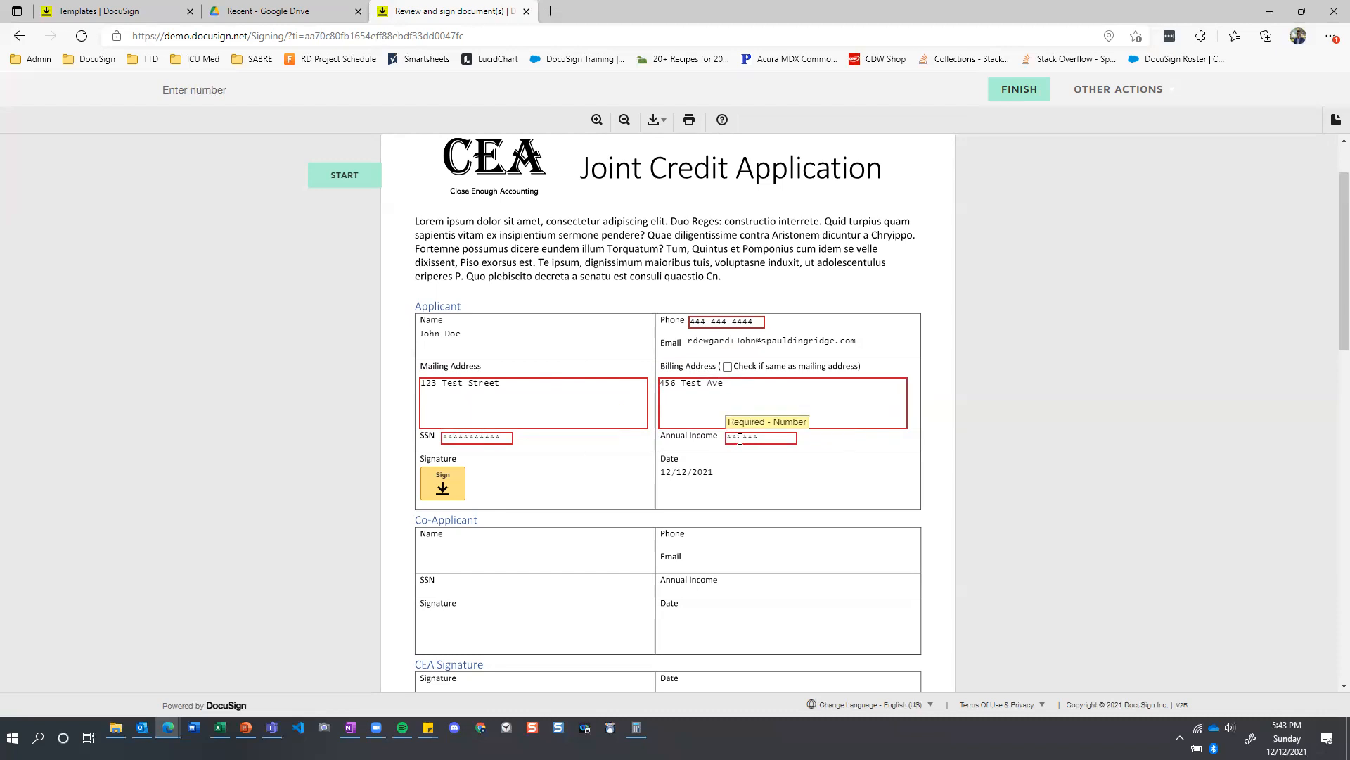
scroll(647, 437, "down", 1)
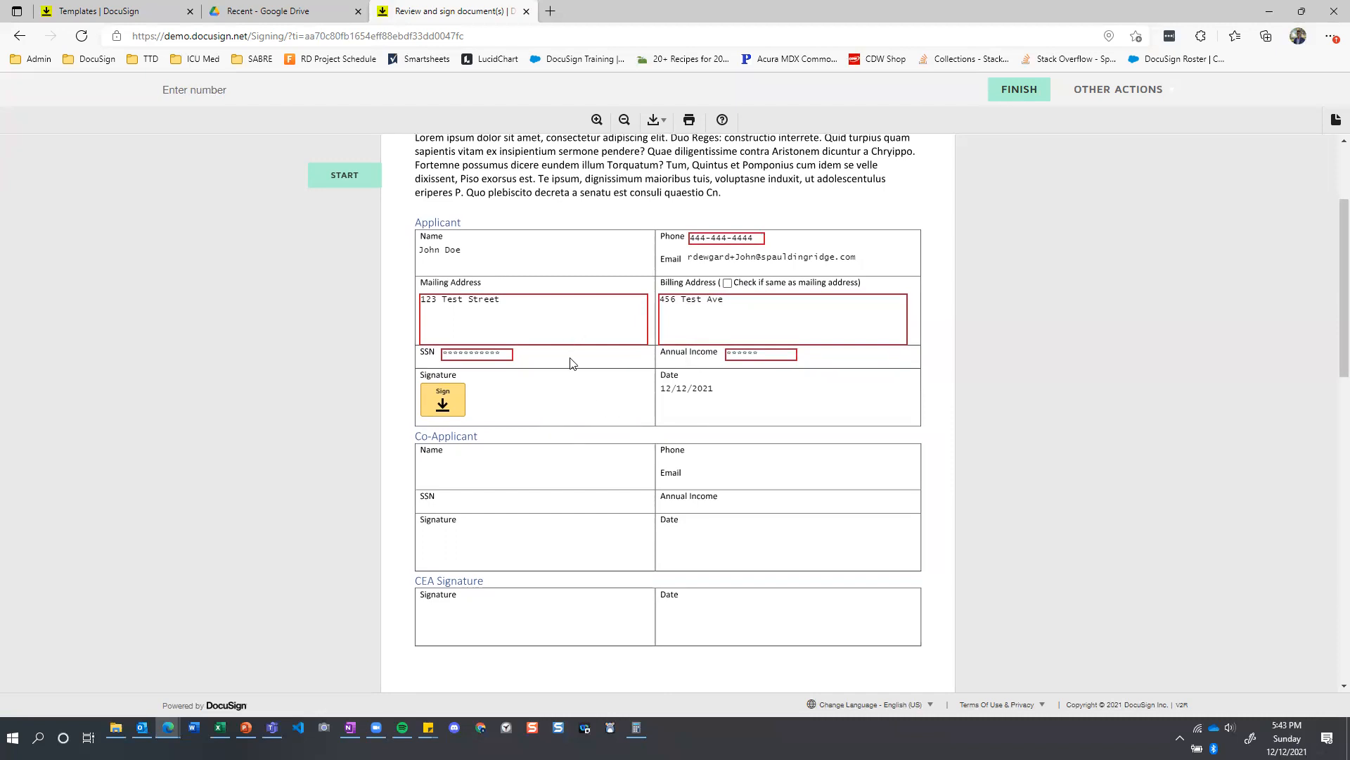
scroll(570, 363, "up", 2)
scroll(605, 362, "down", 2)
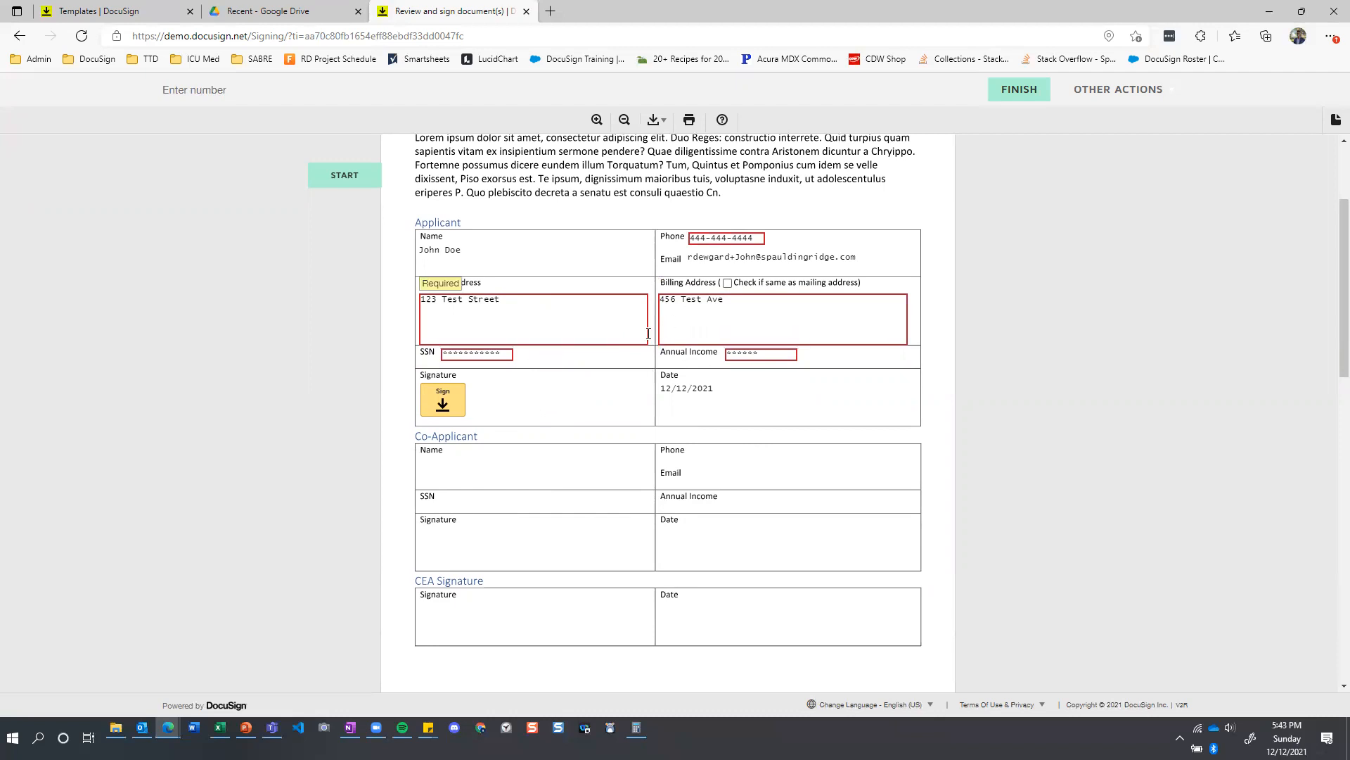
scroll(649, 334, "down", 10)
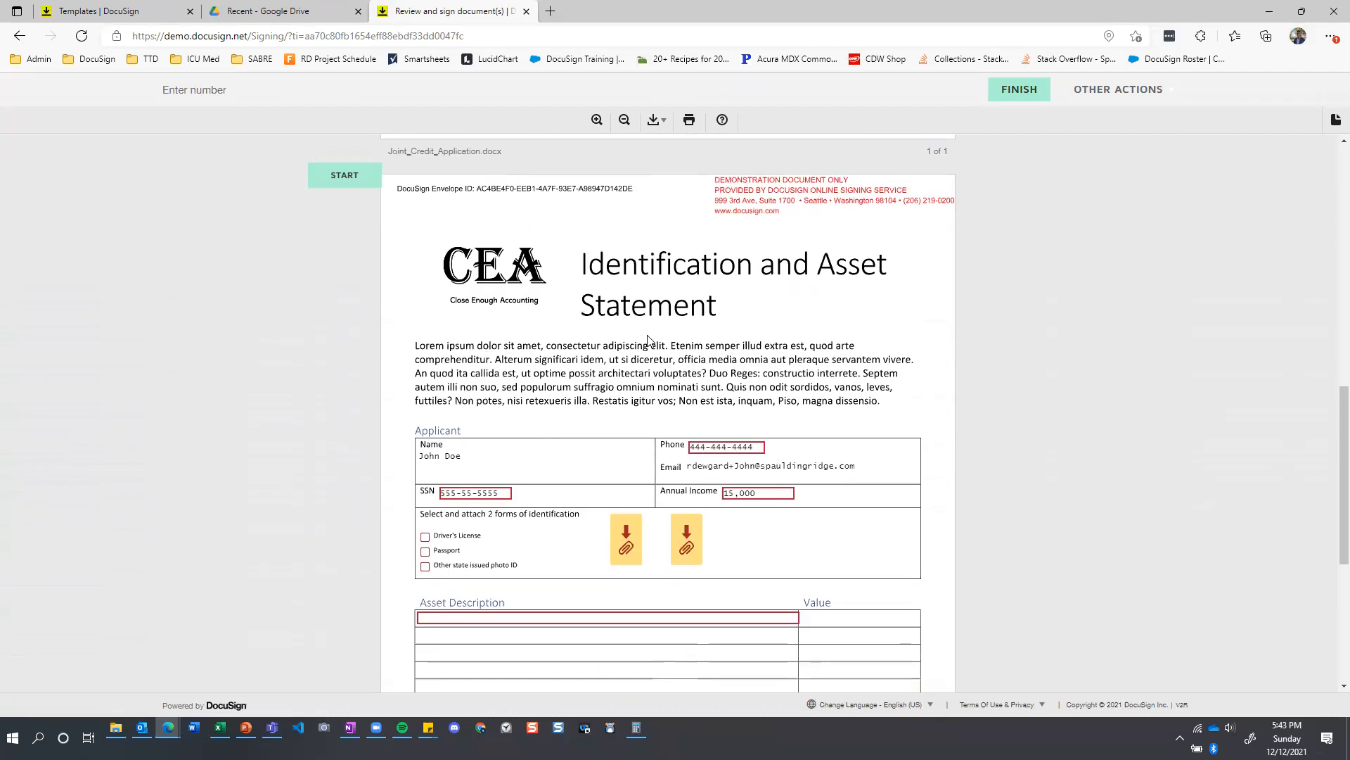
scroll(649, 340, "up", 1)
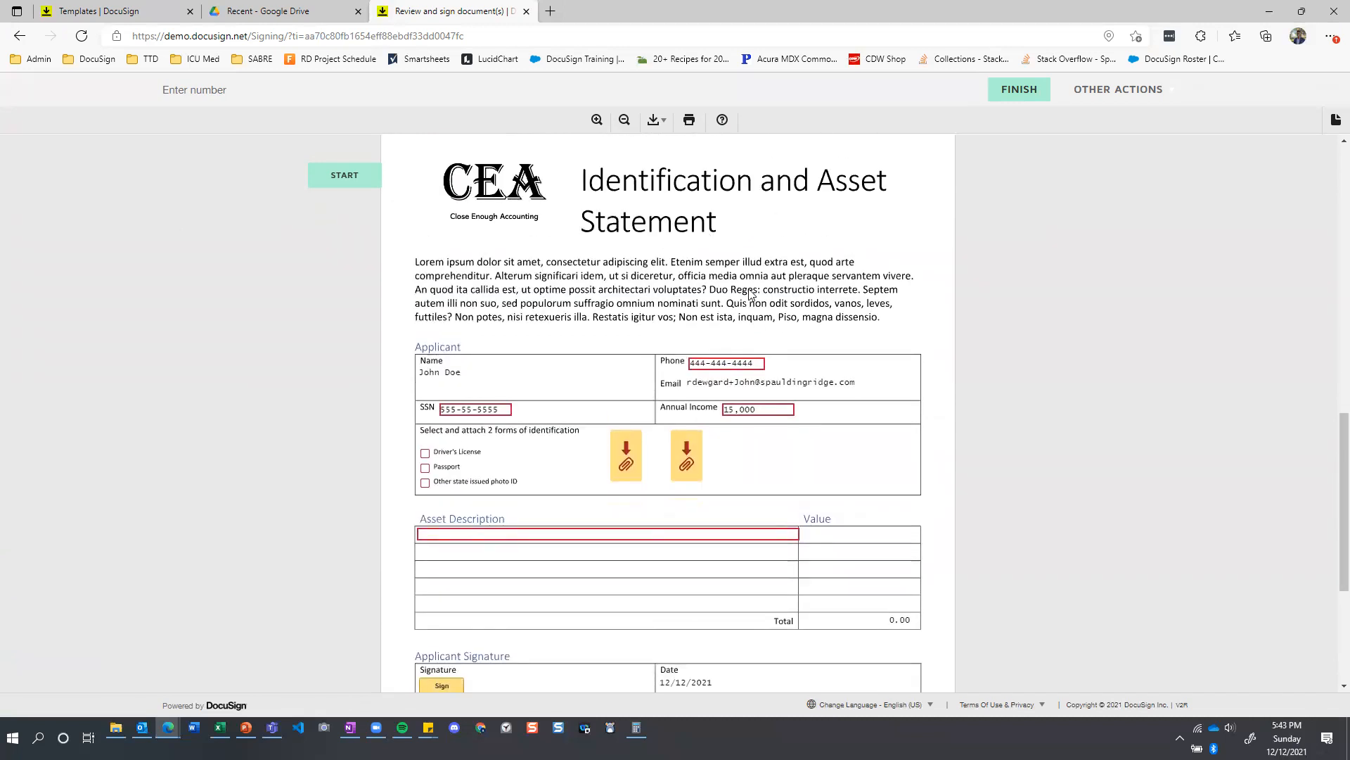
scroll(750, 294, "down", 1)
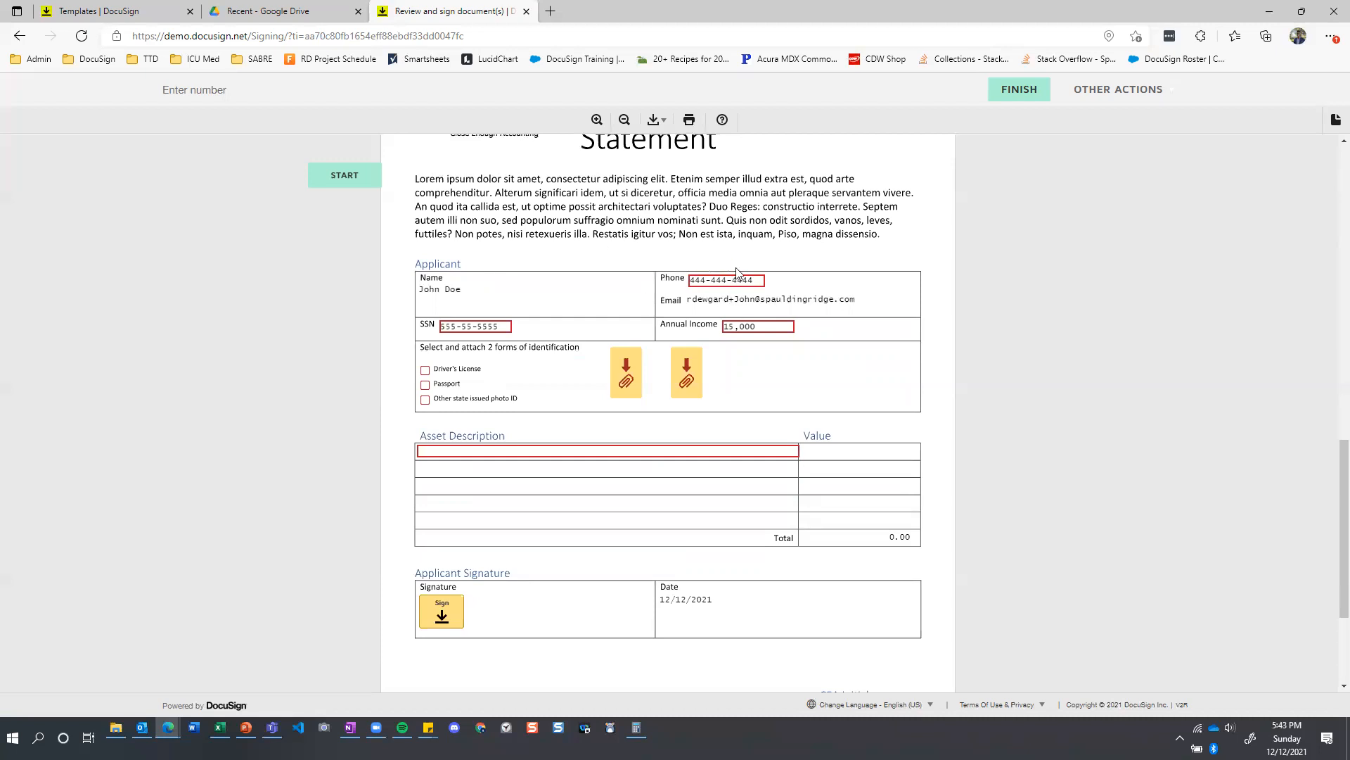
scroll(736, 329, "up", 2)
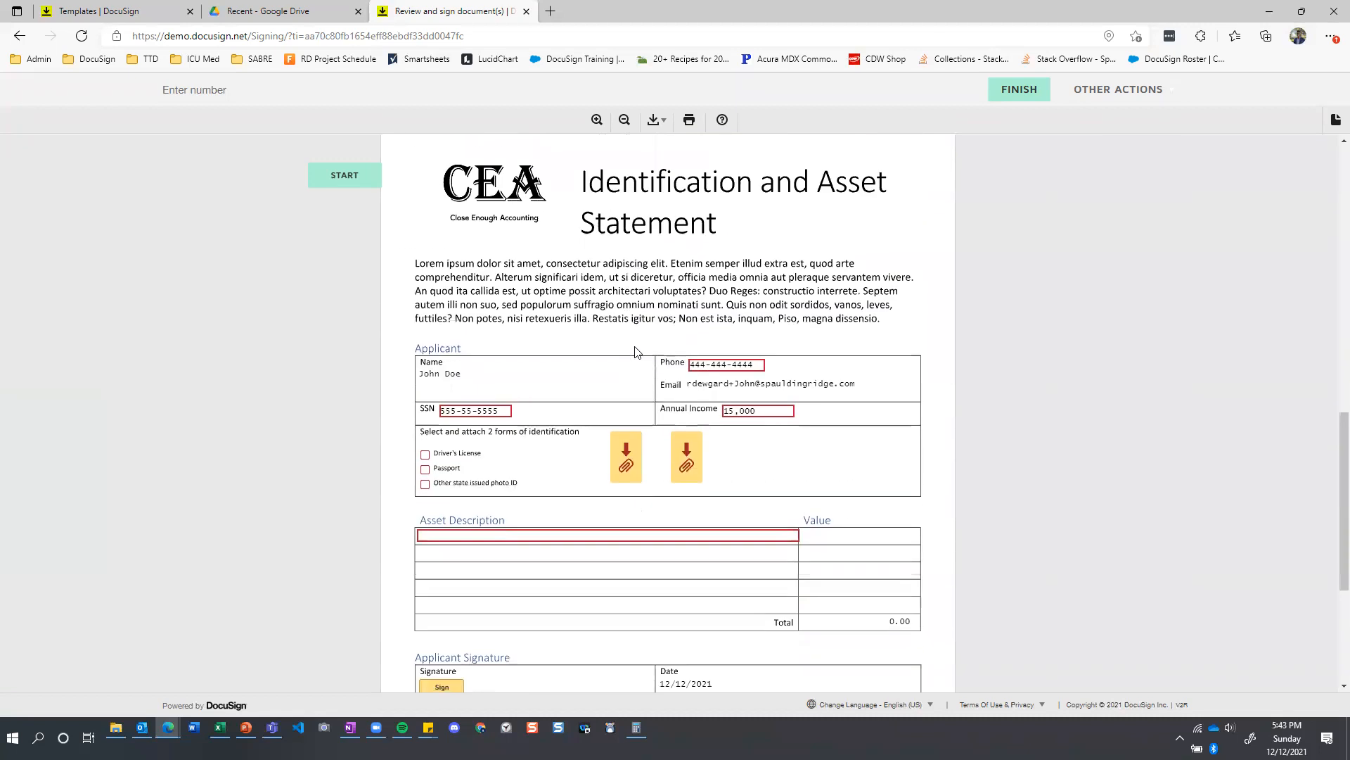
scroll(637, 360, "down", 1)
Clear the annual income on the Identification and Asset Statement and check the matching field on the Joint Credit Application.
left_click(756, 326)
key("ctrl+a")
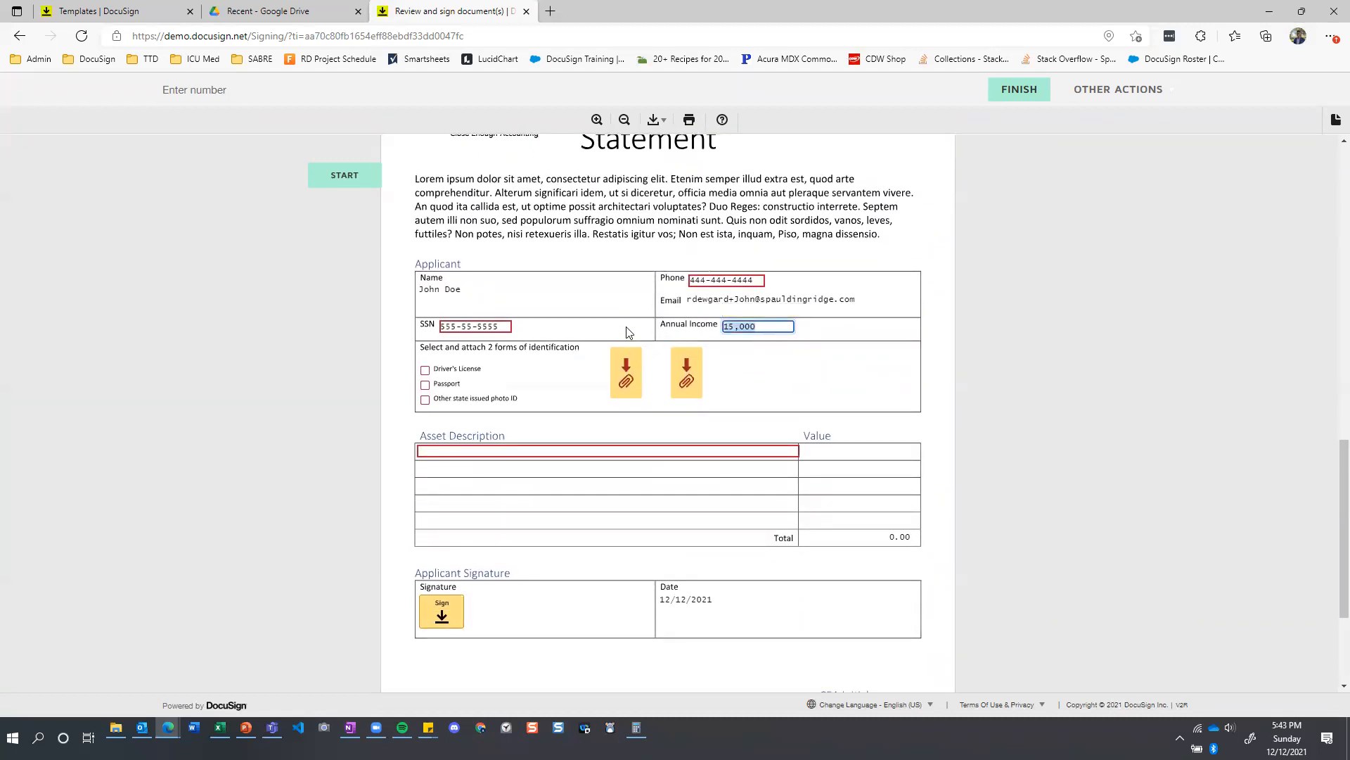
key("BackSpace")
left_click(642, 336)
scroll(739, 341, "up", 10)
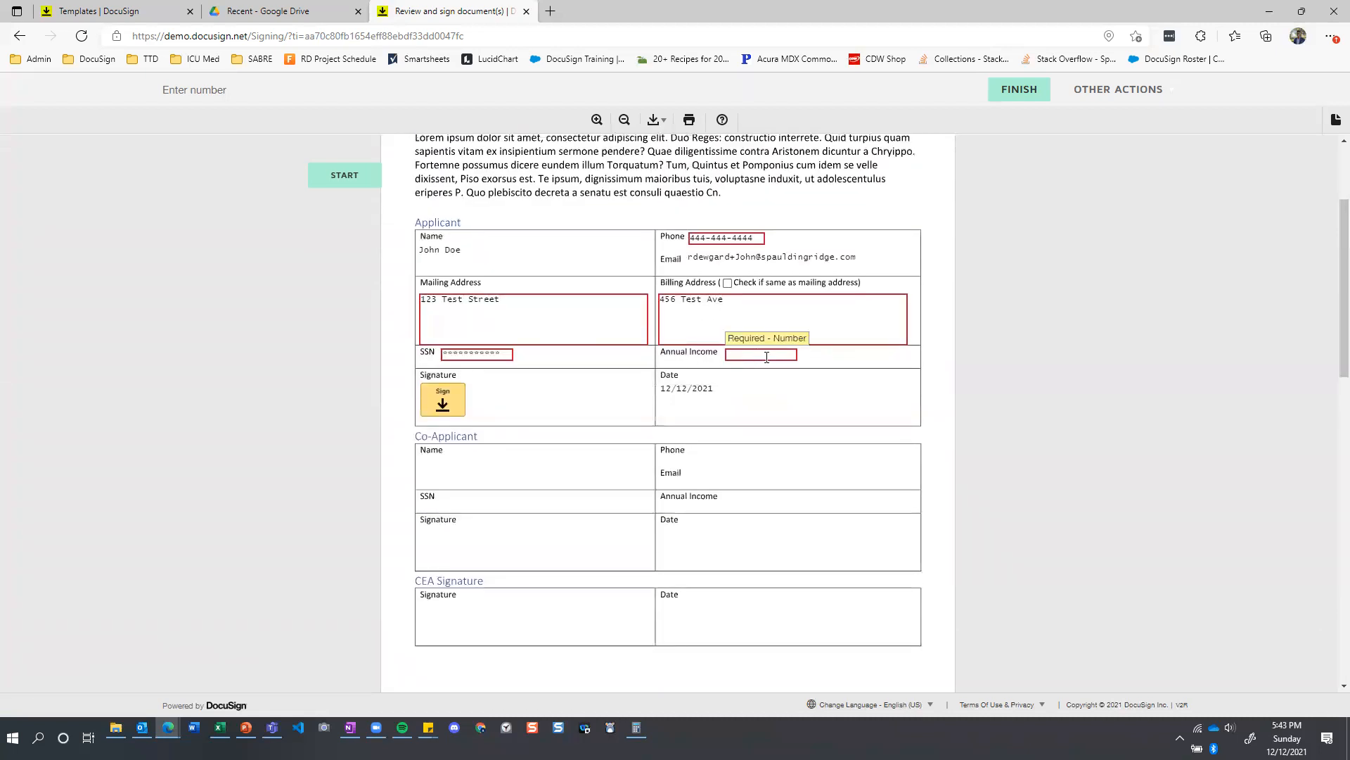
Set the annual income on the Identification and Asset Statement to 20,000 and check the matching field on the Joint Credit Application.
scroll(767, 357, "down", 10)
left_click(740, 326)
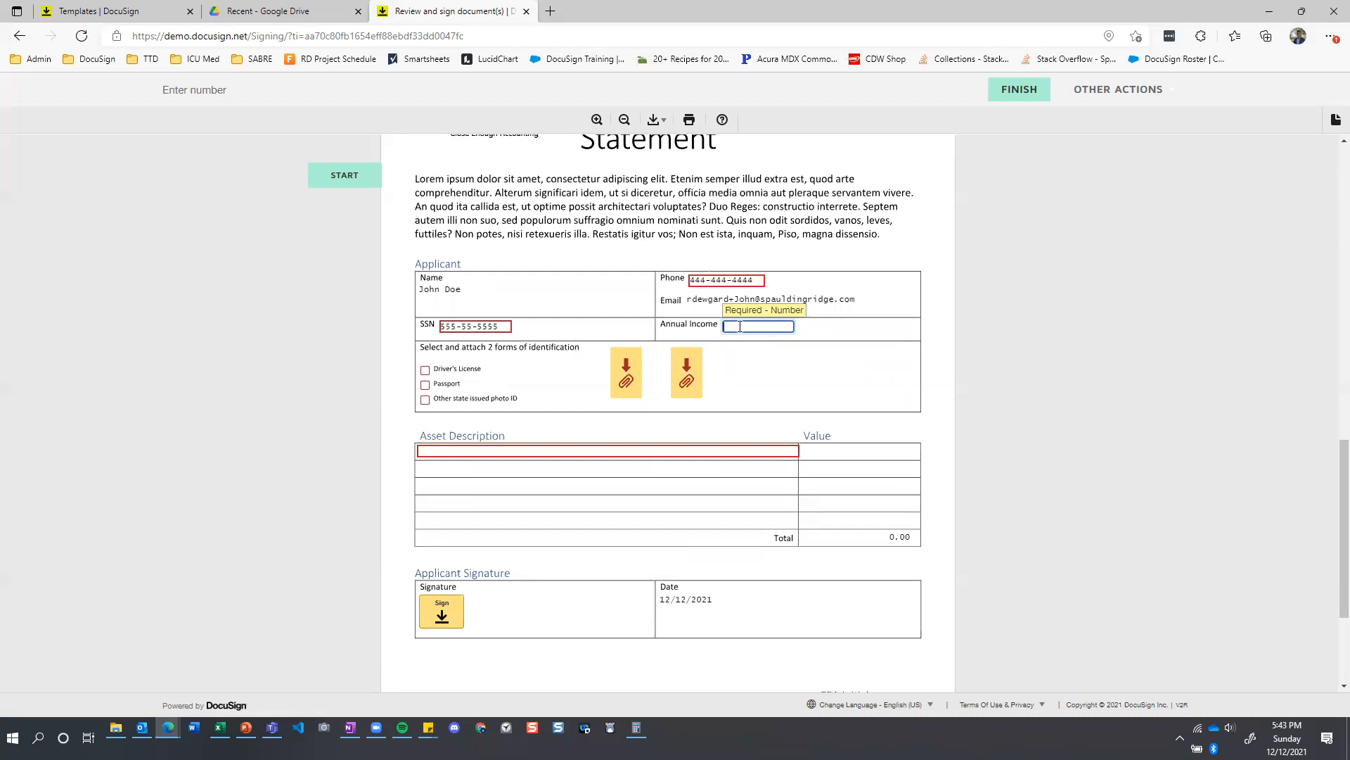
type("20,000")
left_click(807, 334)
scroll(807, 333, "up", 2)
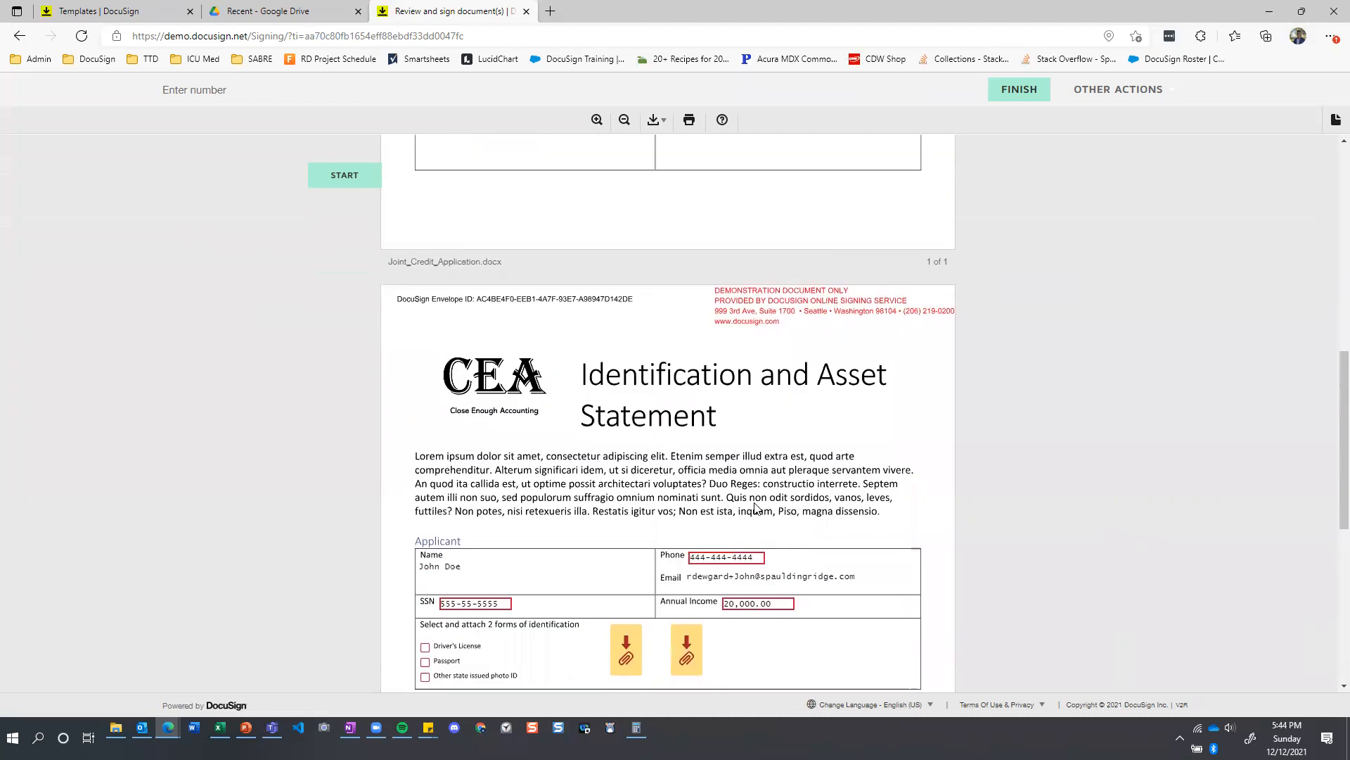
scroll(754, 507, "down", 4)
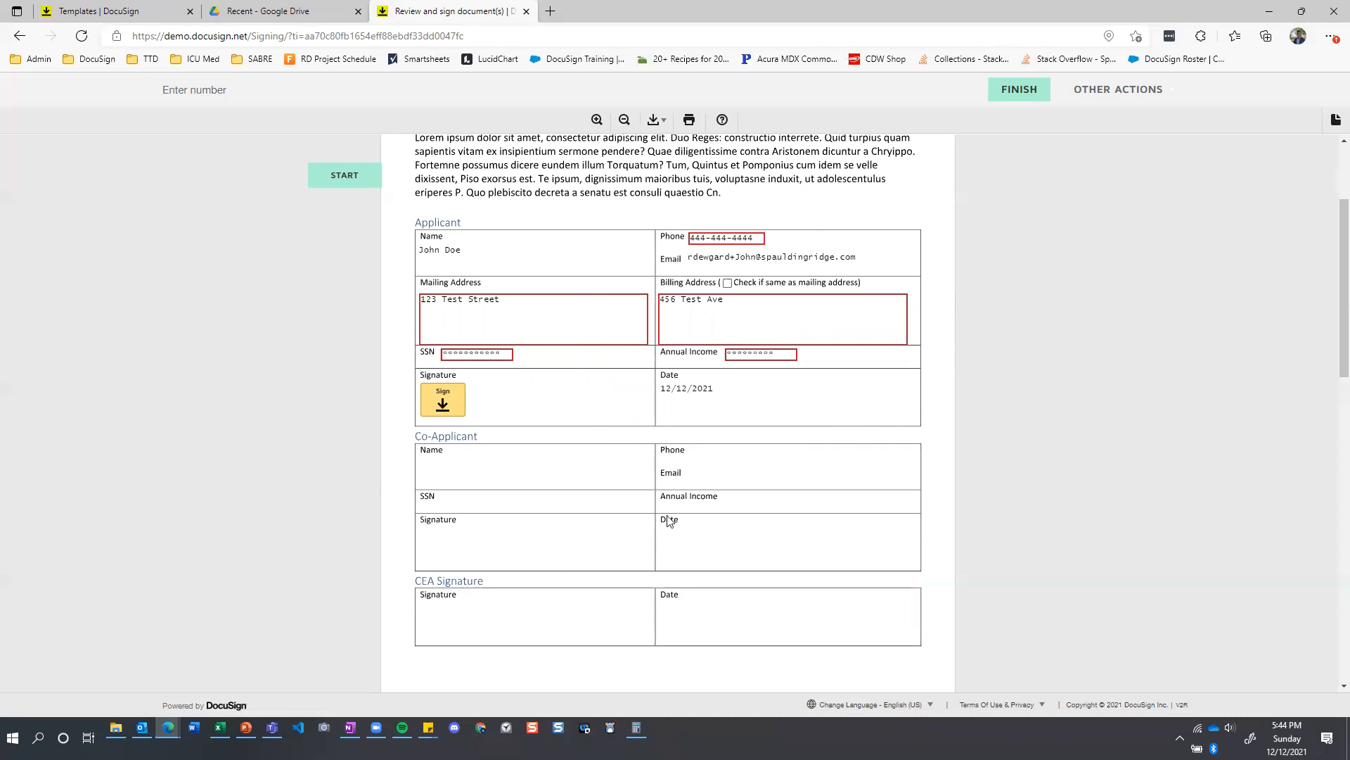
Select Driver's License and Passport as the two forms of identification on the Identification and Asset Statement.
scroll(668, 519, "down", 8)
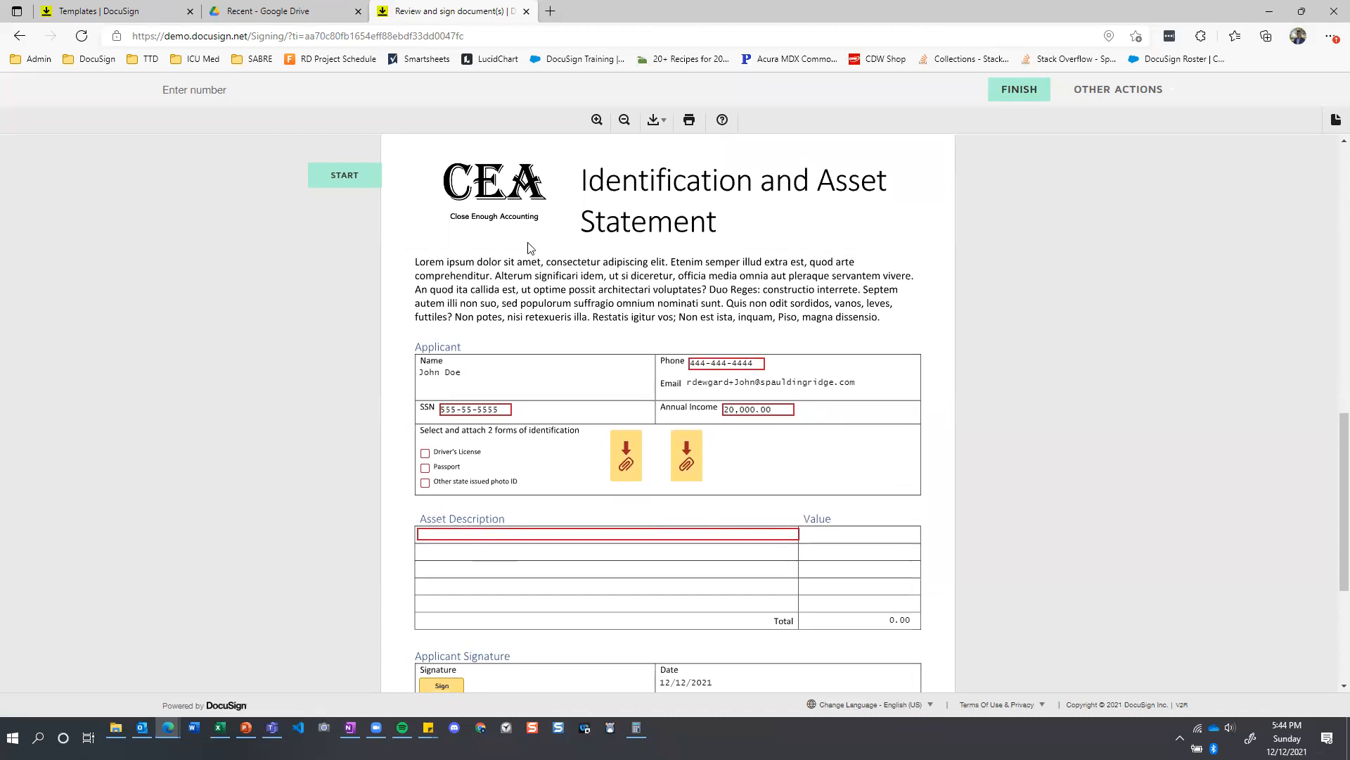
scroll(529, 248, "down", 1)
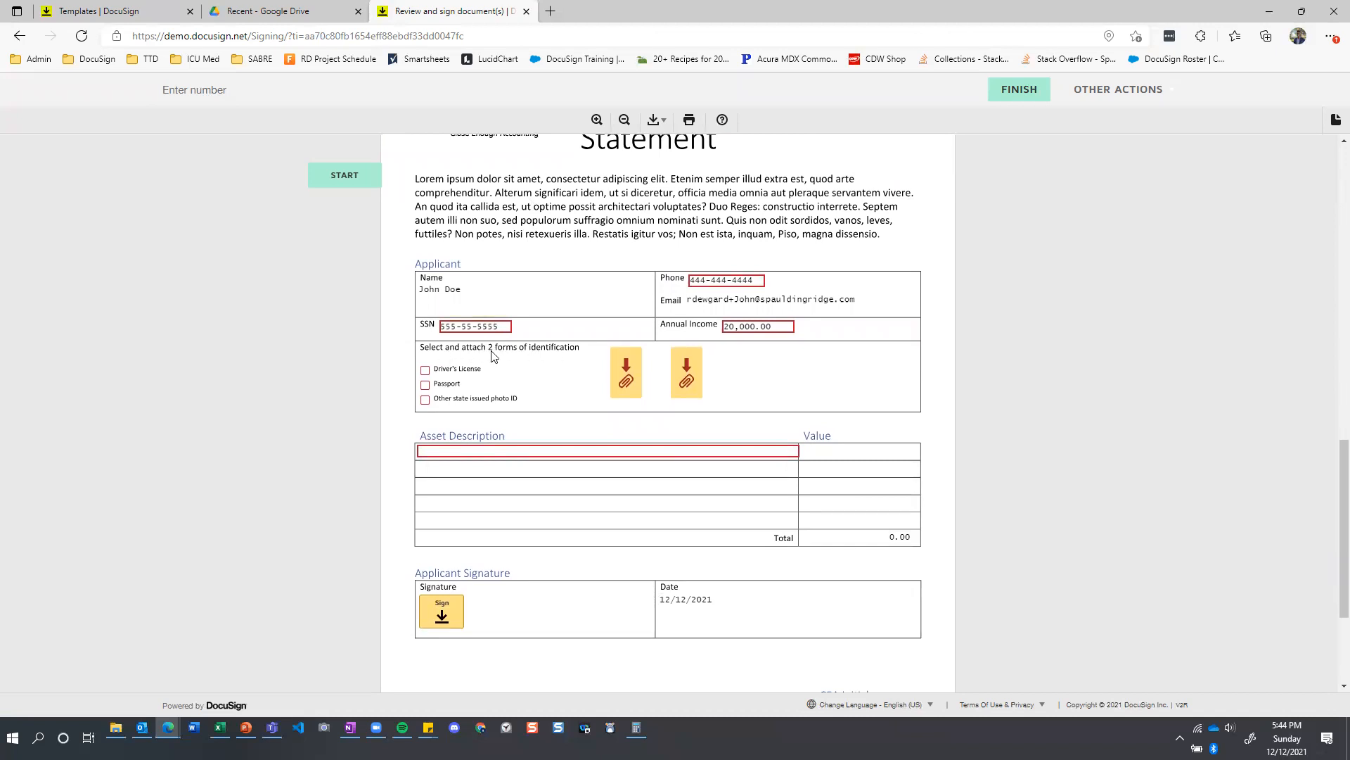
left_click(426, 374)
left_click(426, 384)
Upload Ape Kid ID.pdf to the first identification attachment field and finish the upload.
left_click(626, 373)
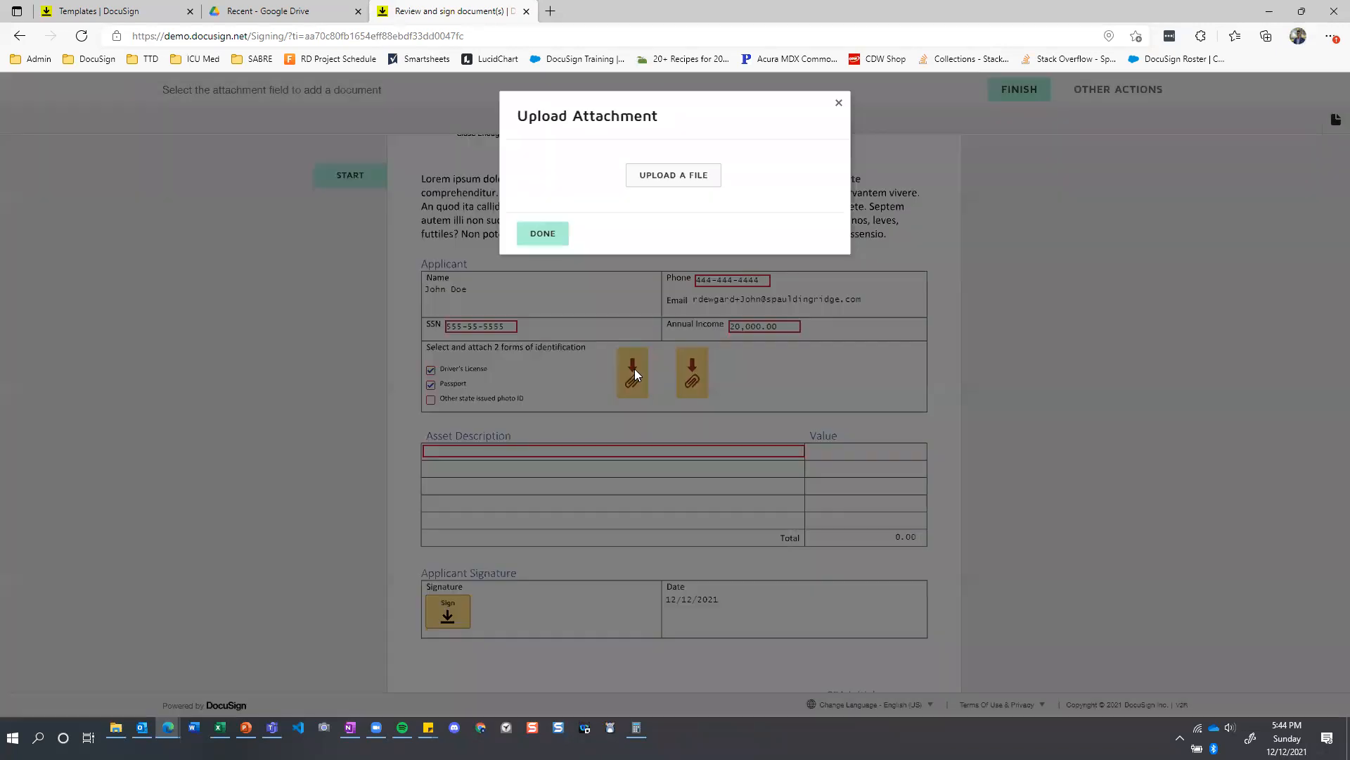
left_click(663, 174)
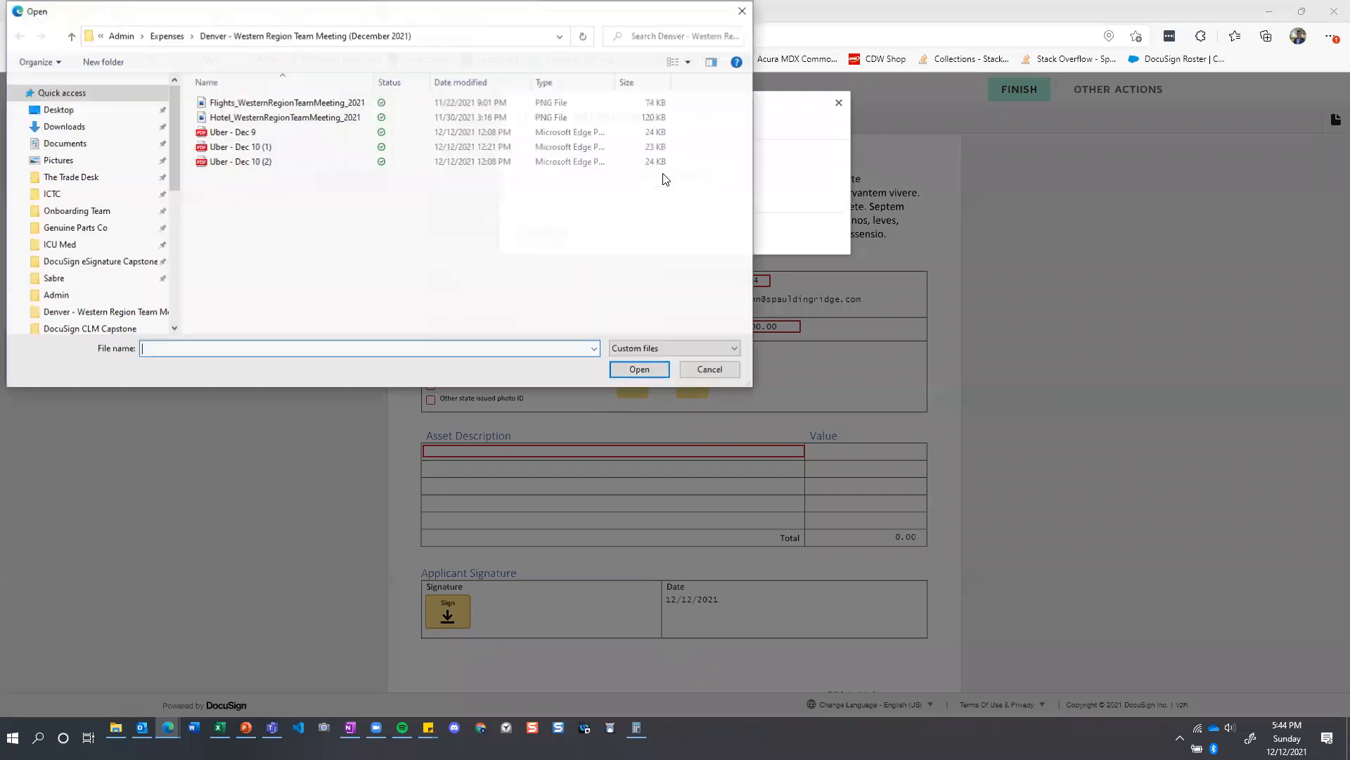
left_click_drag(335, 14, 0, 187)
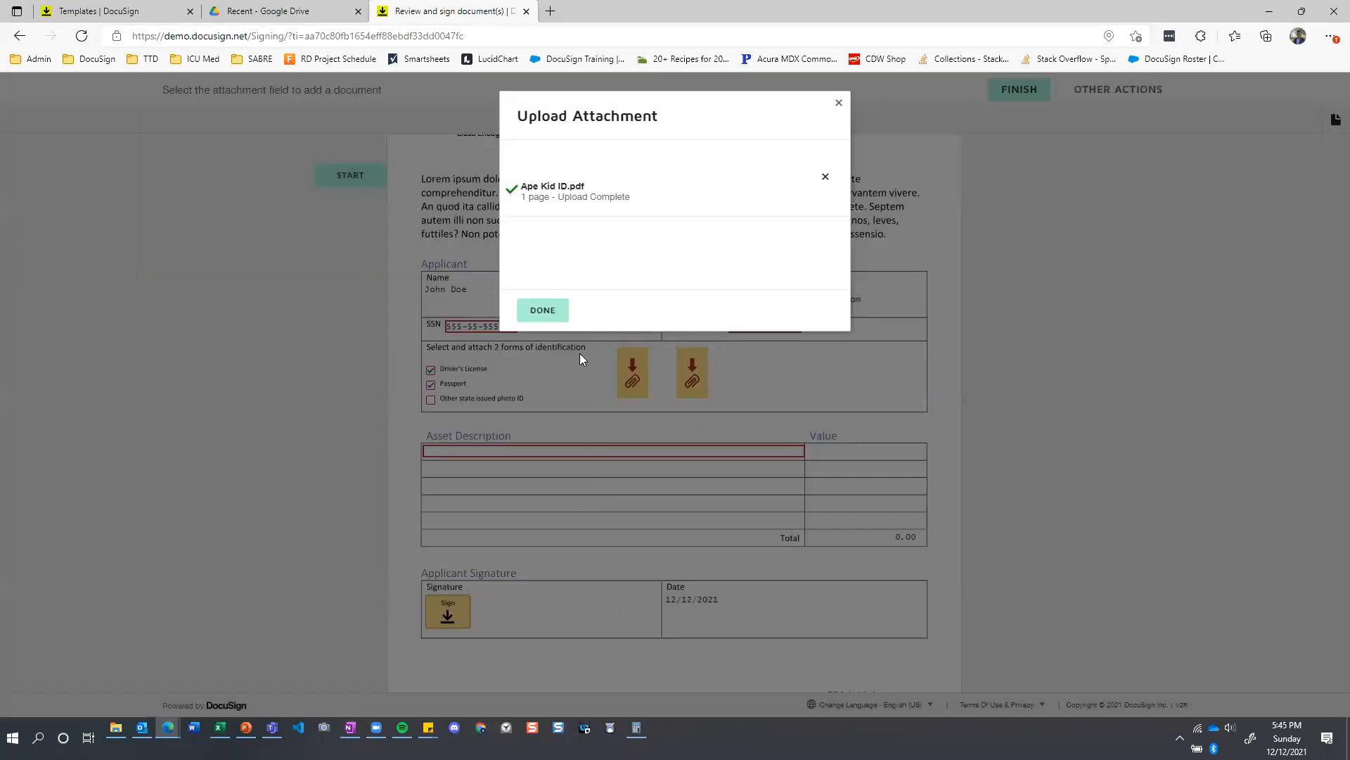
left_click(543, 311)
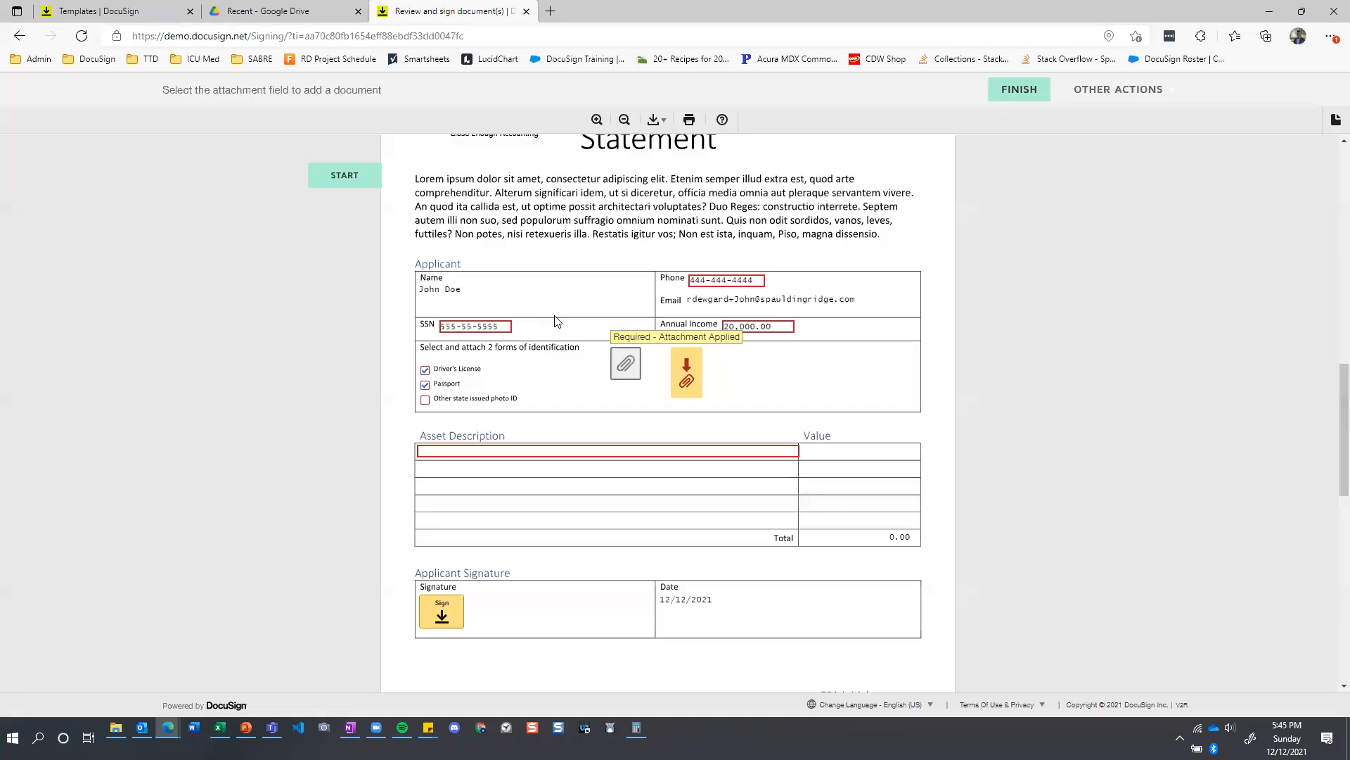
Upload a file to the second identification attachment field and finish the upload.
left_click(684, 378)
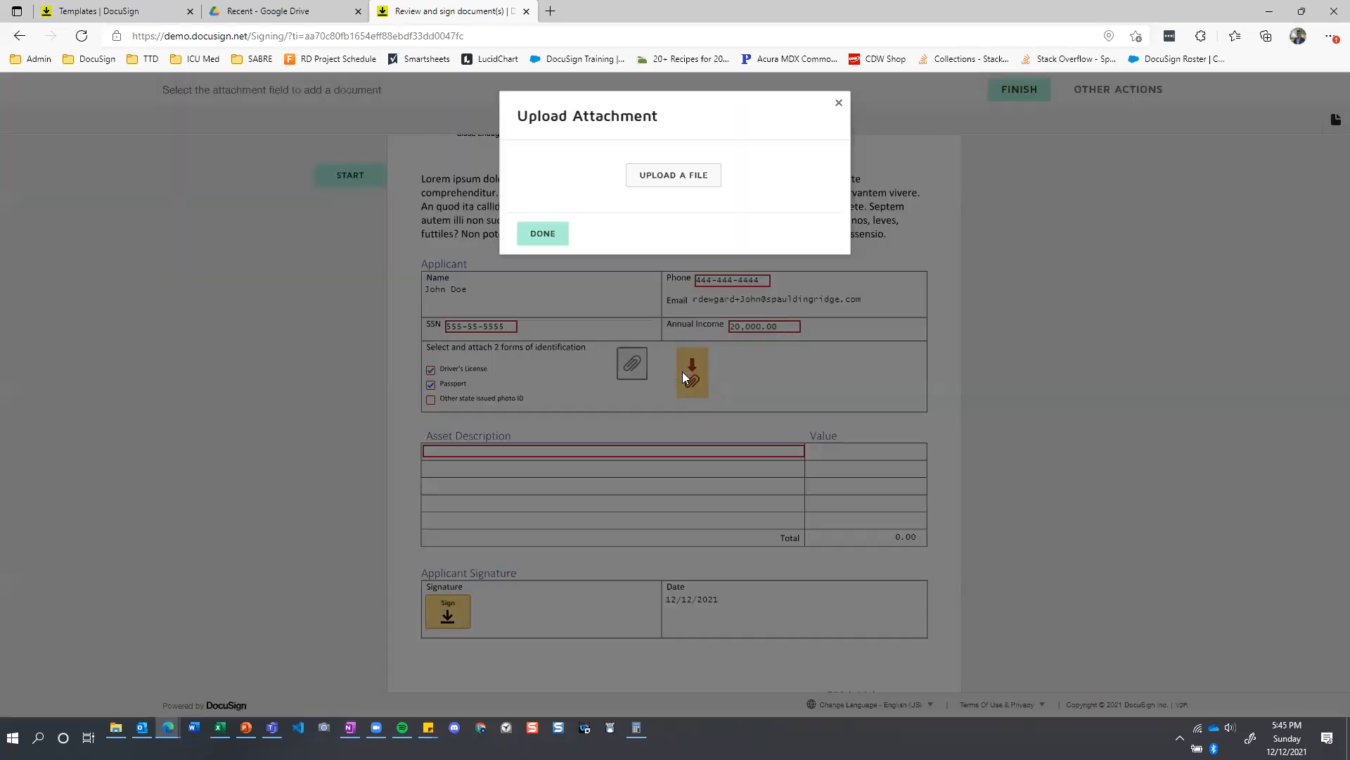
left_click(675, 176)
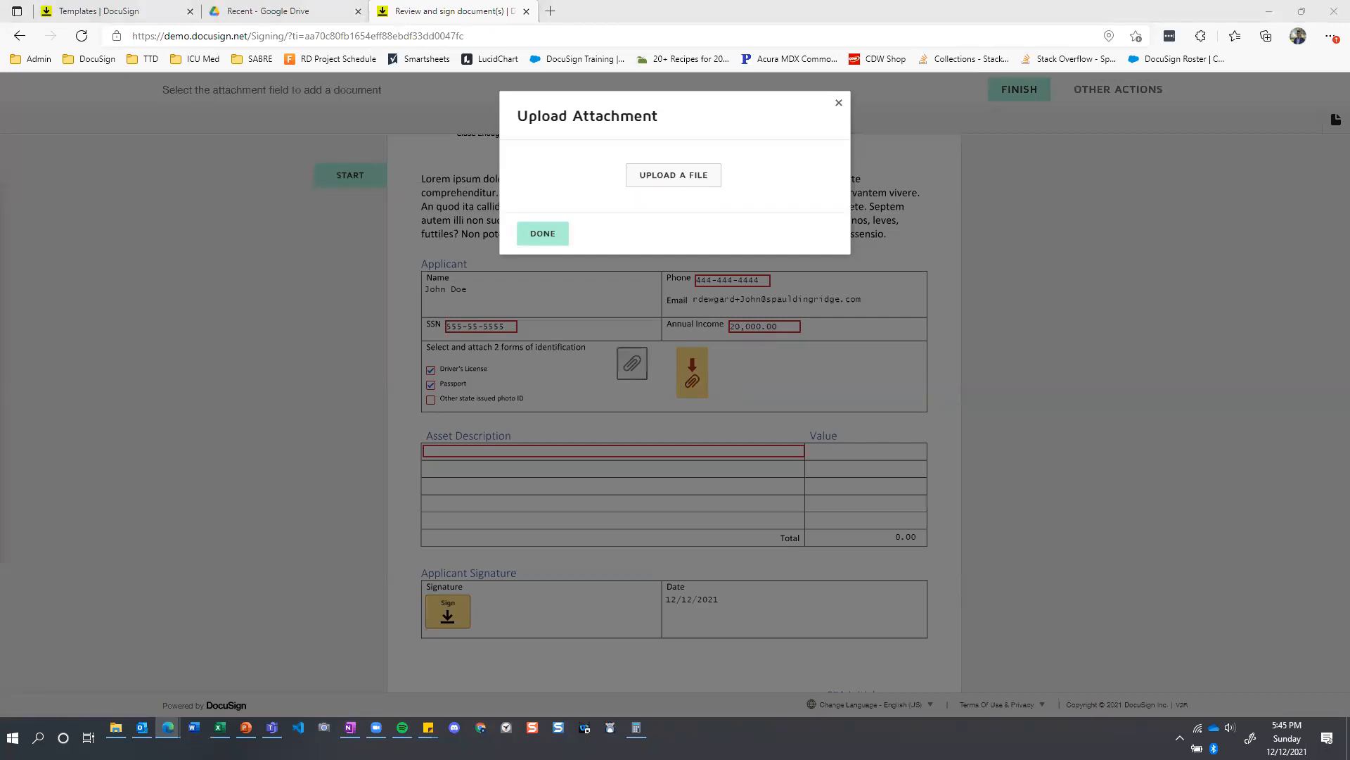
double_click(481, 303)
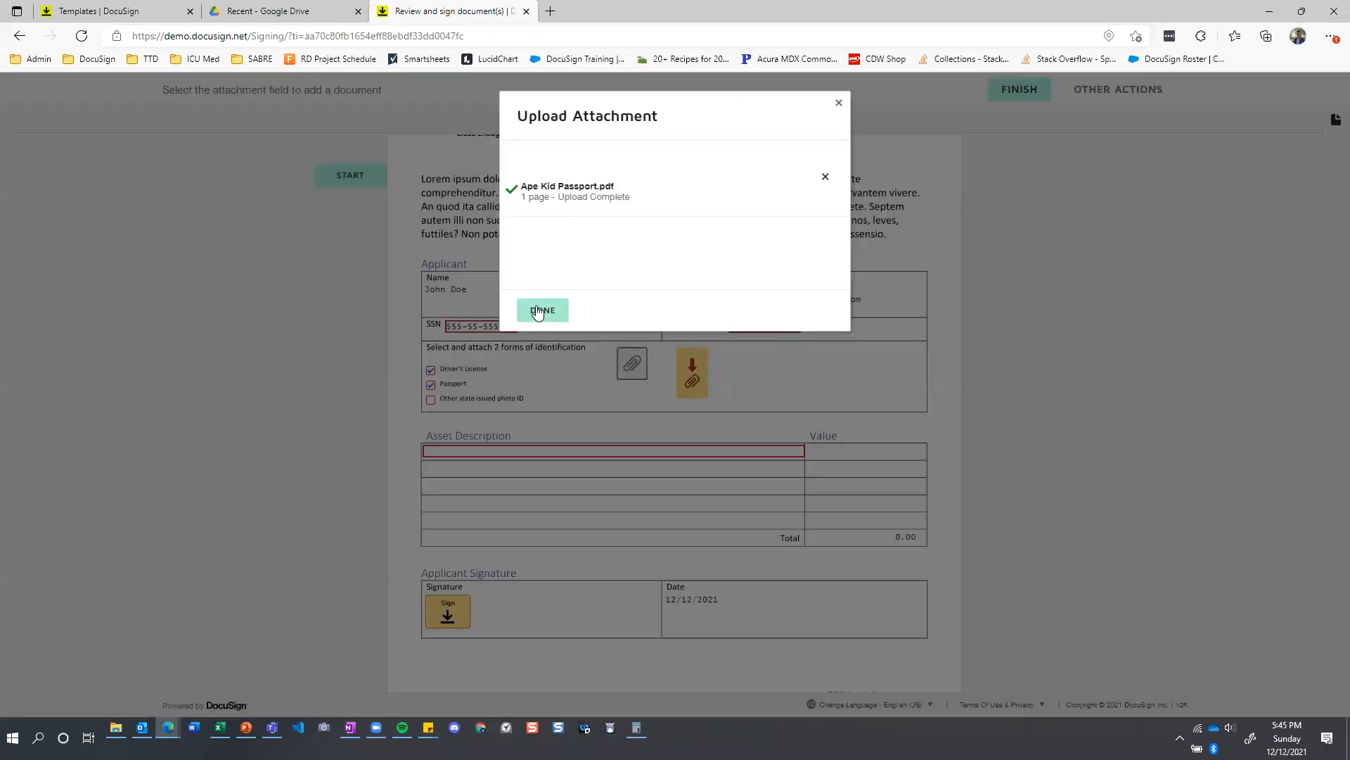
left_click(524, 317)
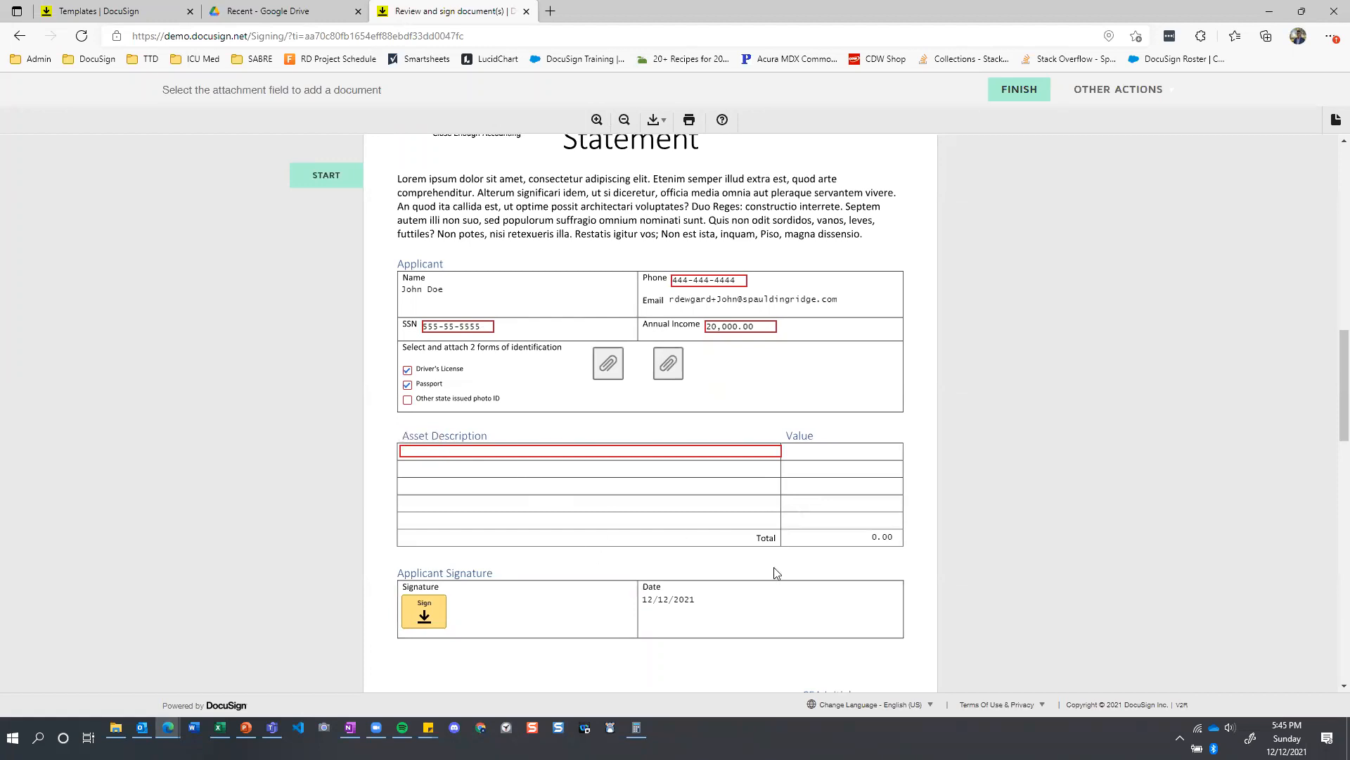
Enter Asset 1 with a value of 5 in the first asset row of the Identification and Asset Statement.
left_click(600, 451)
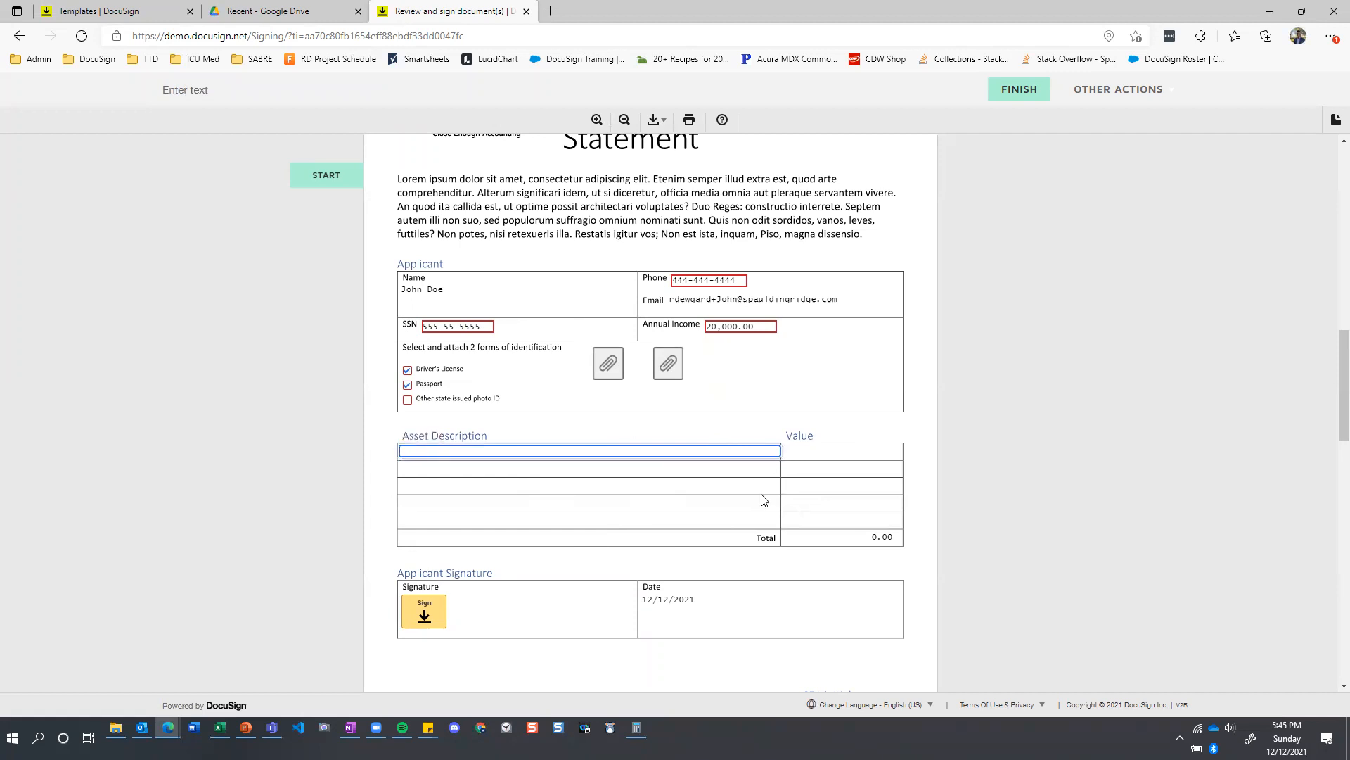
left_click(894, 430)
left_click(531, 448)
type("Asset 1")
left_click(878, 448)
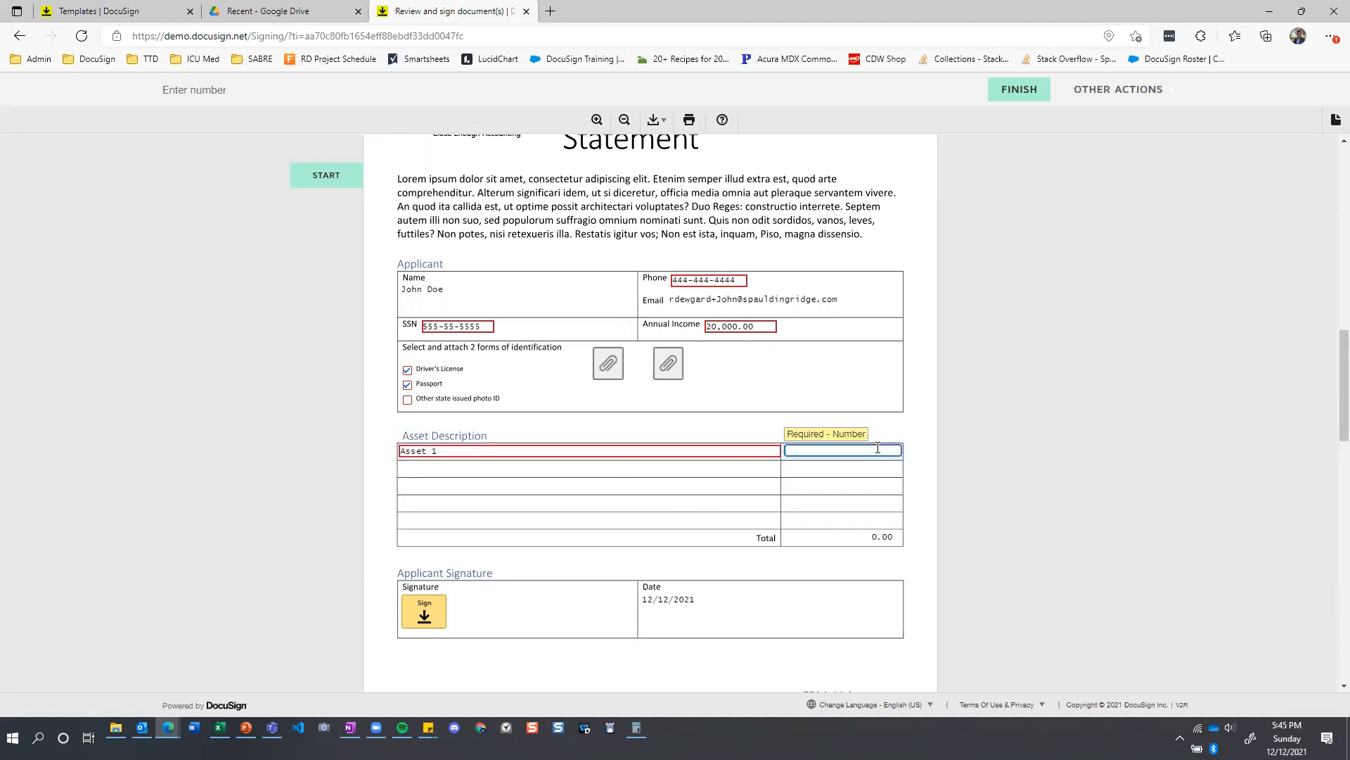
type("5")
left_click(732, 432)
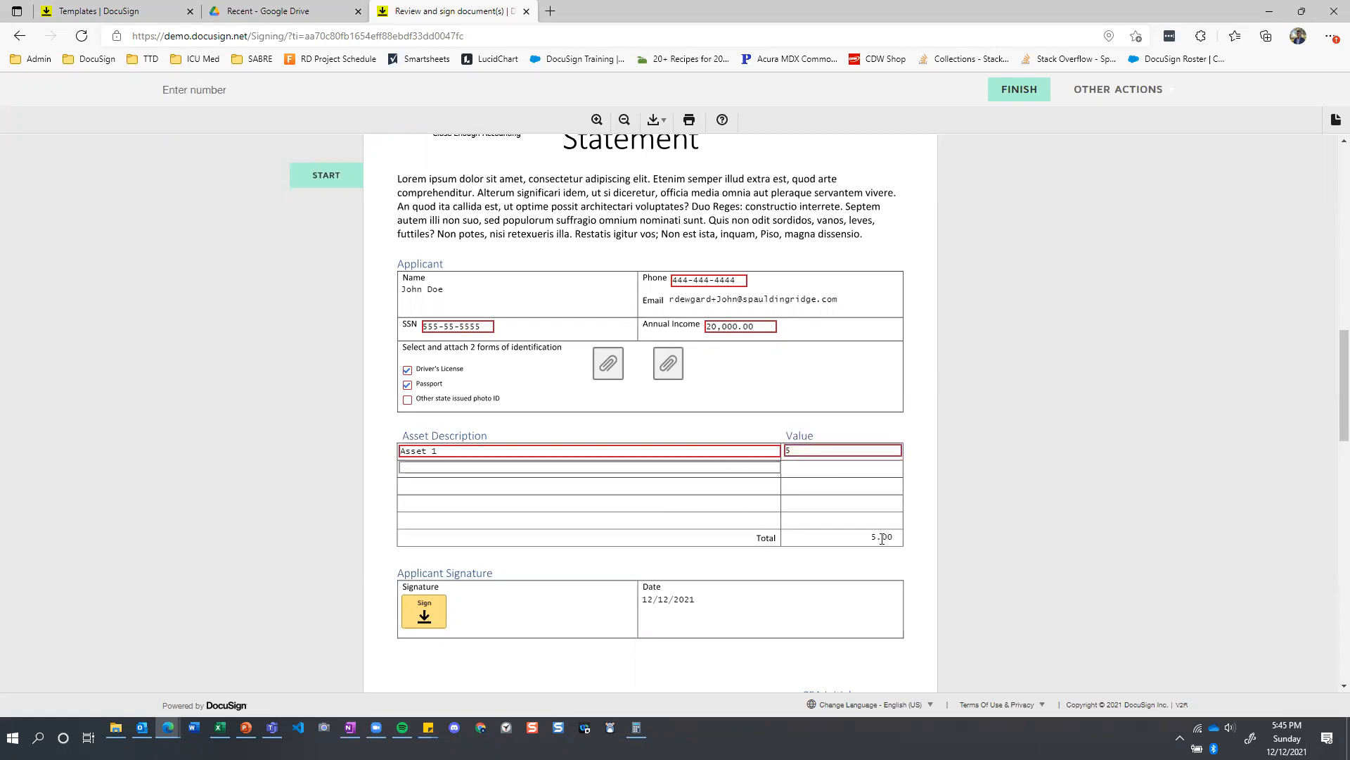
Fill the second and third asset rows with Asset 2 valued at 10 and Asset 3 valued at 15.
left_click(564, 468)
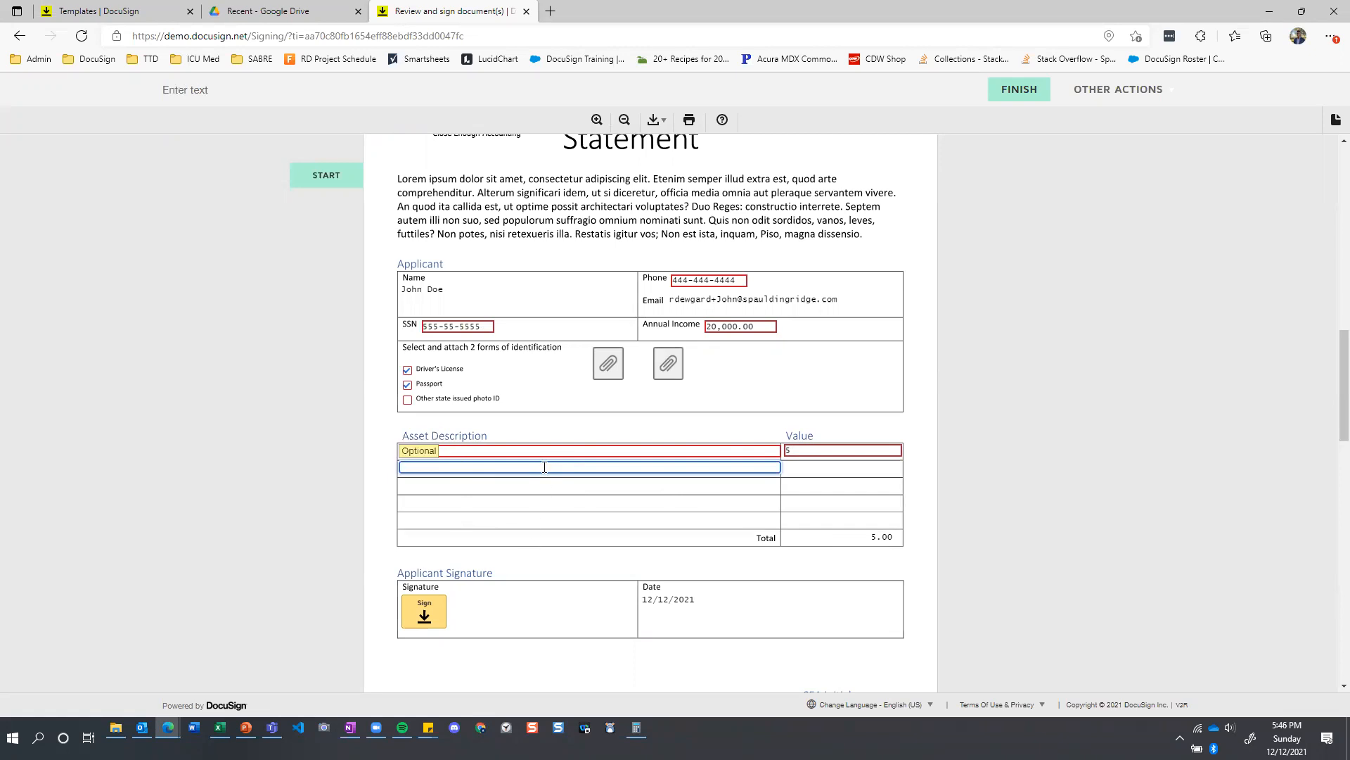
type("Asset 2")
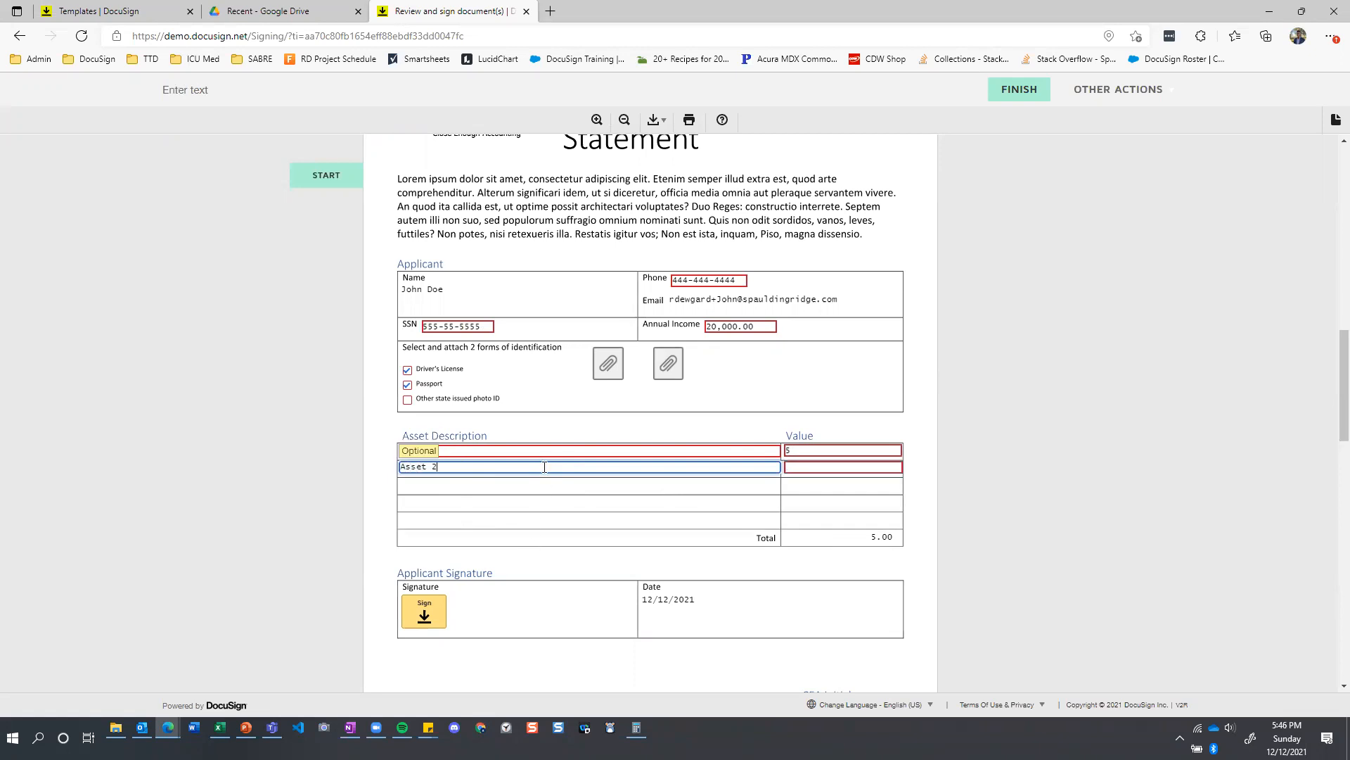
left_click(819, 468)
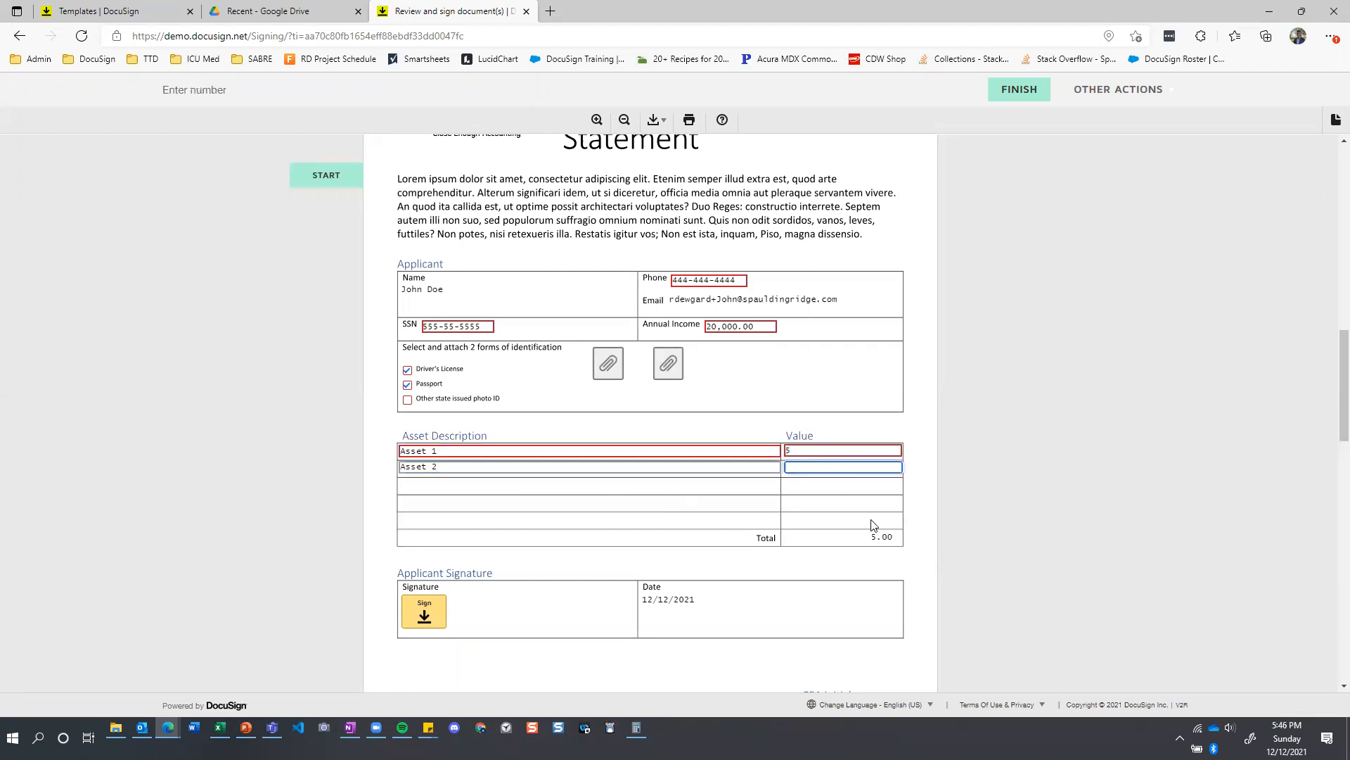
type("10")
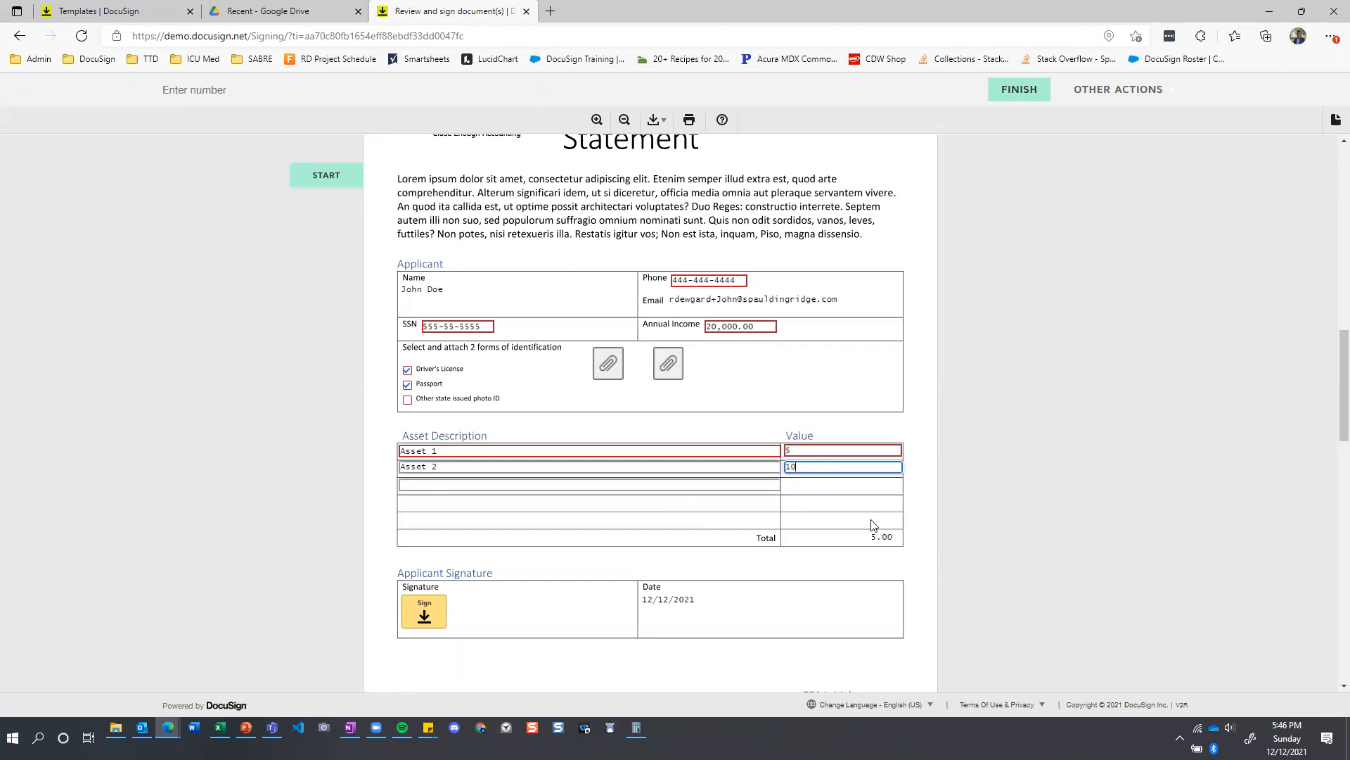
left_click(565, 485)
type("Asset 3")
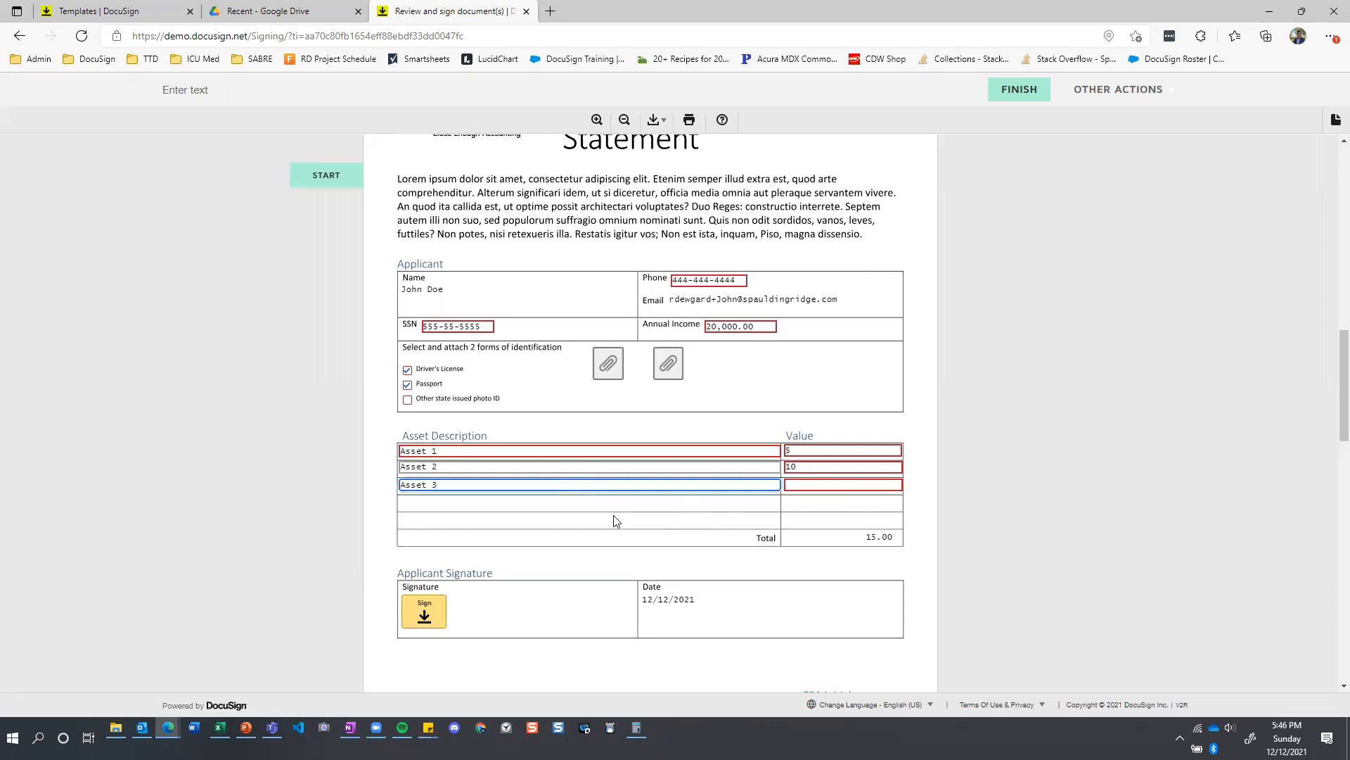
left_click(843, 485)
type("15")
Fill the fourth and fifth asset rows with Asset 4 valued at 20 and Asset 5 valued at 25.
left_click(595, 503)
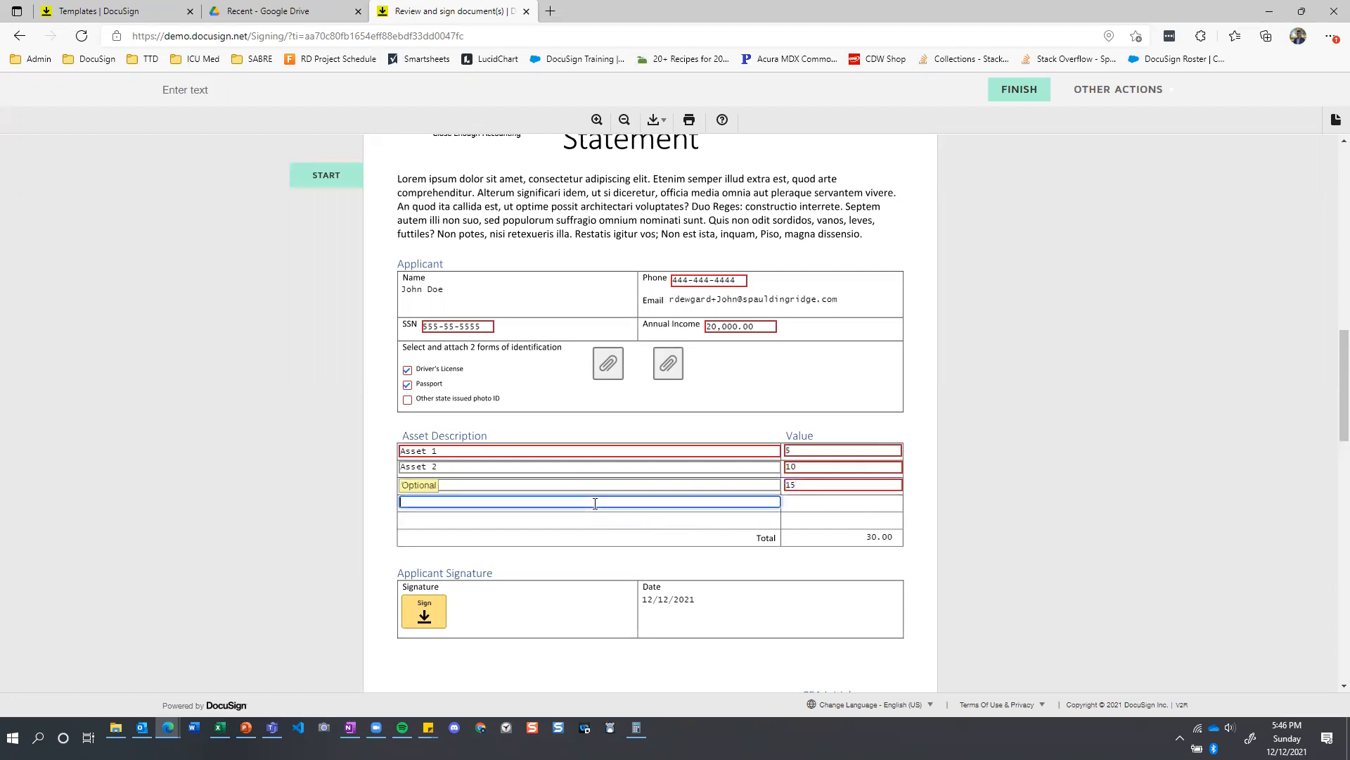
type("Asset 4")
left_click(805, 501)
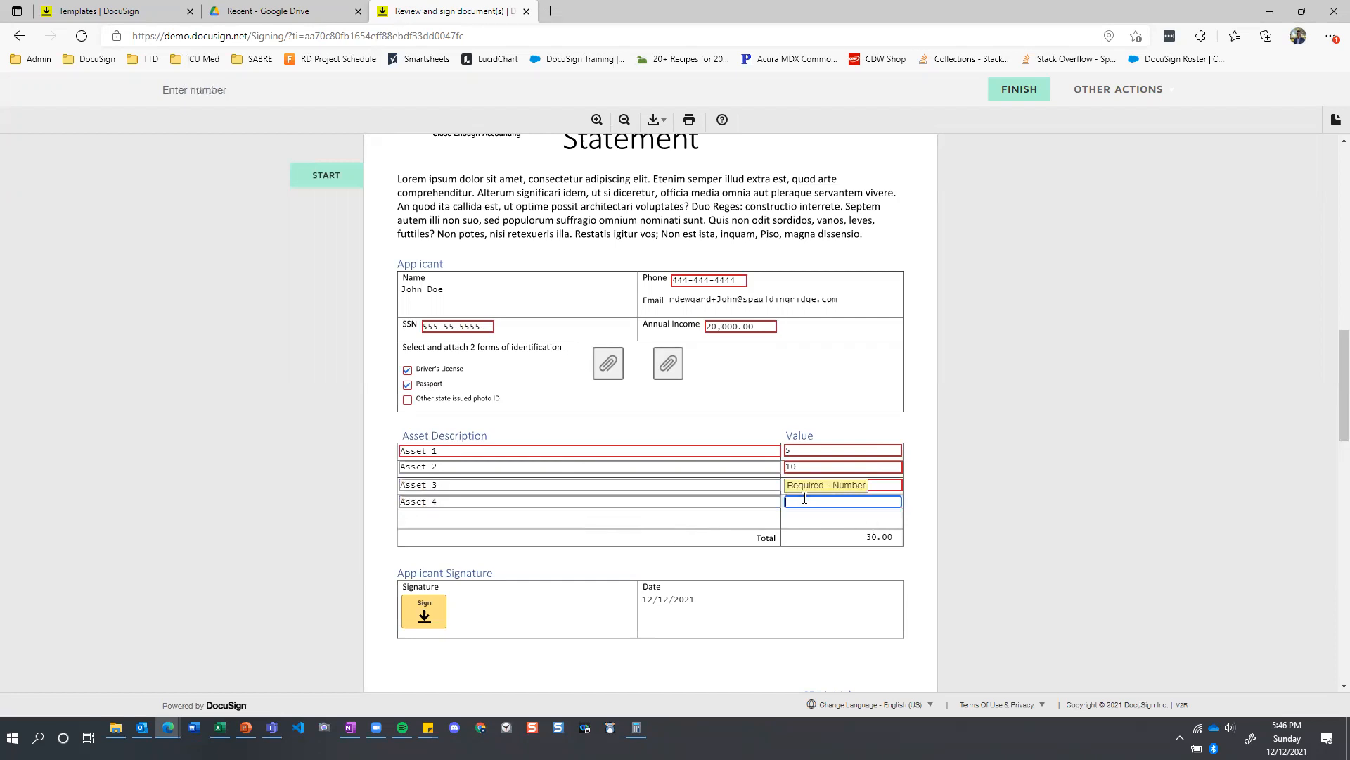
type("20")
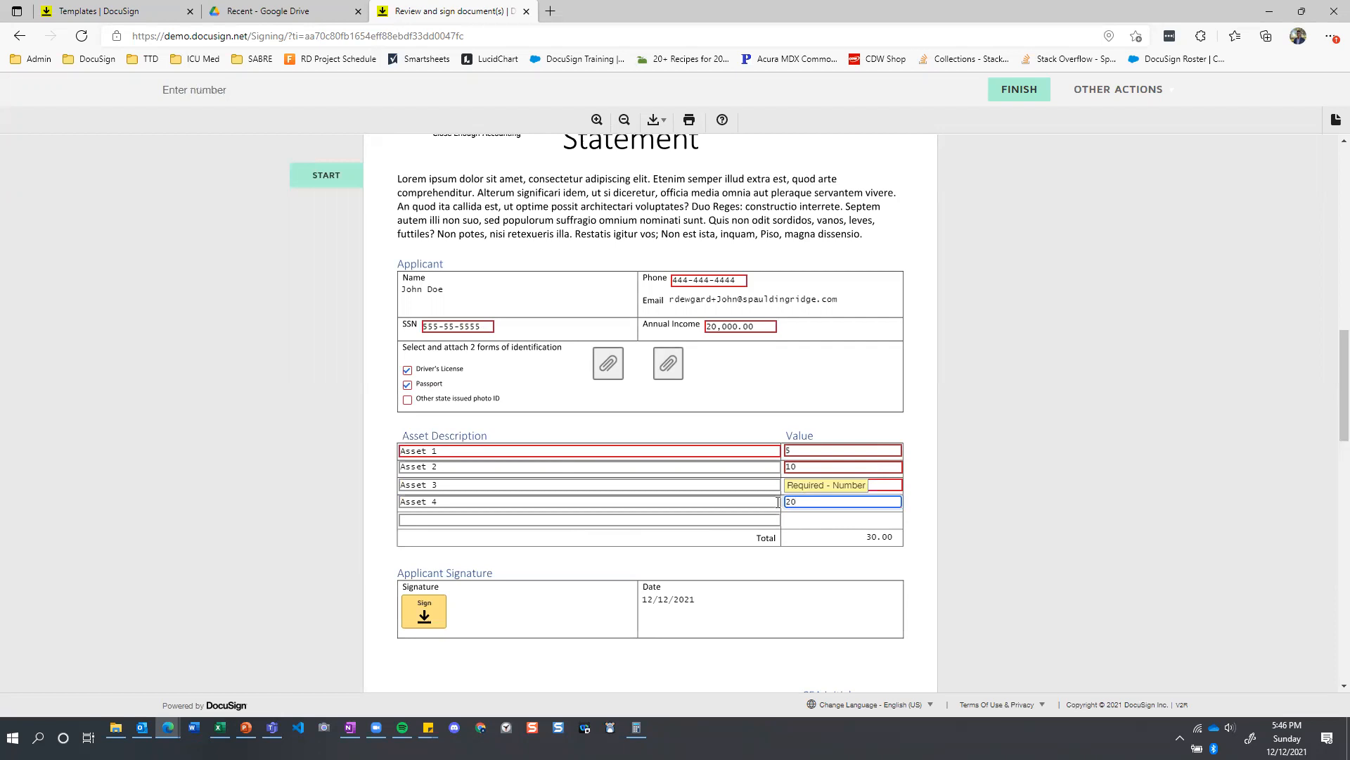
left_click(673, 519)
type("Asset 5")
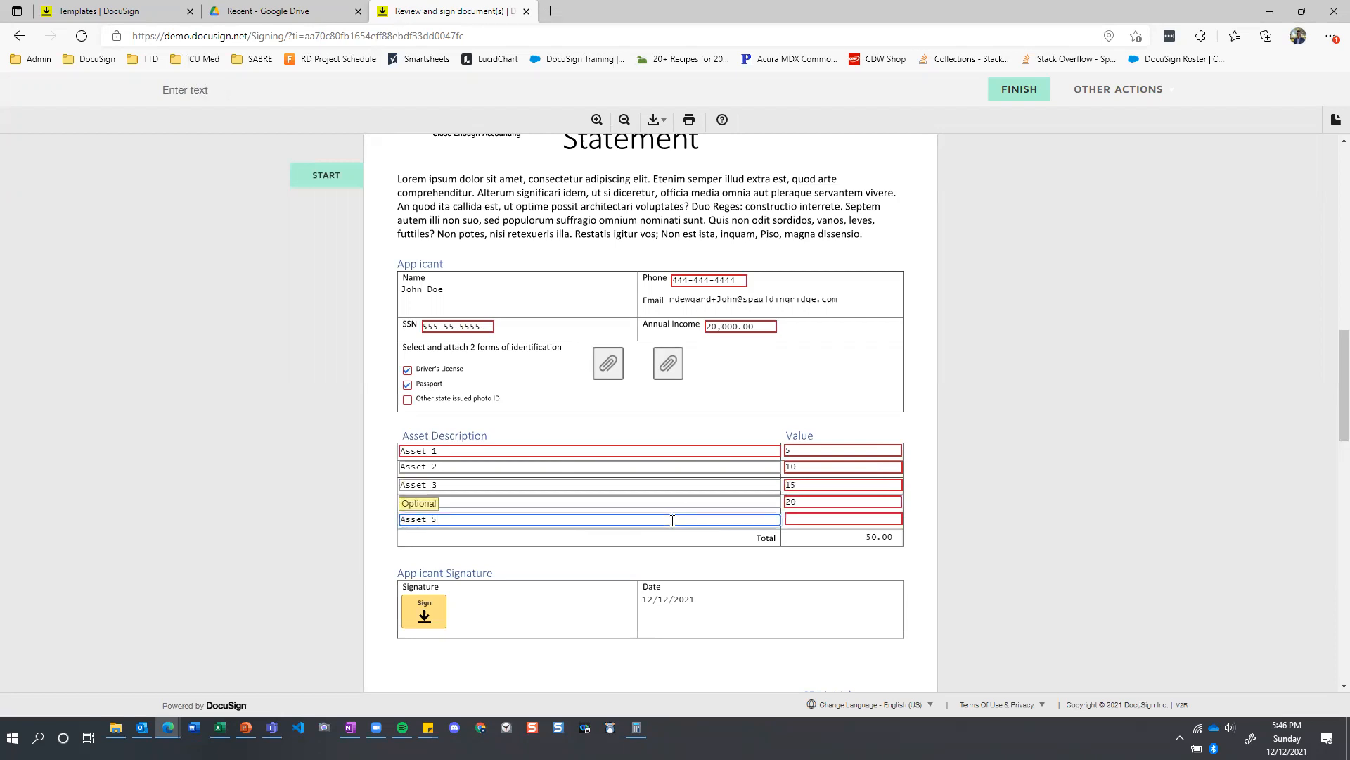
left_click(797, 521)
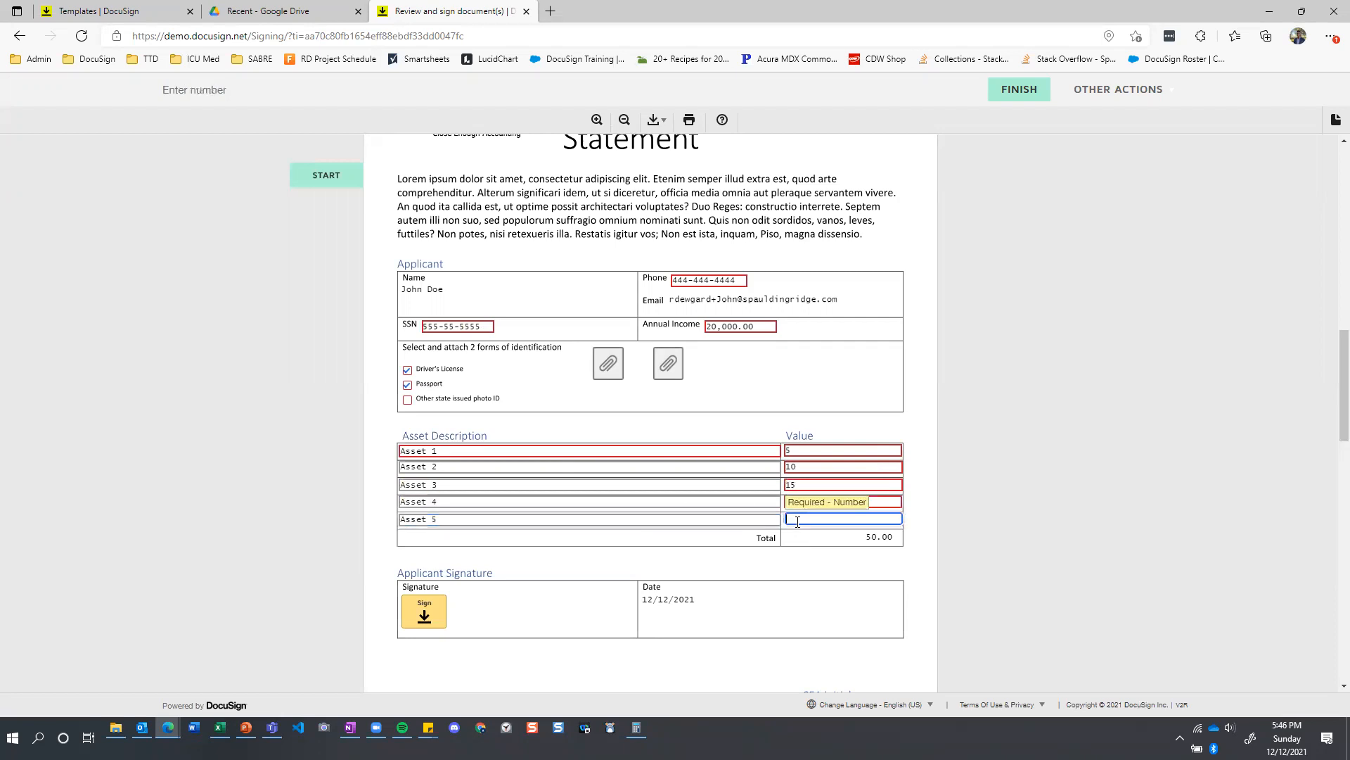
type("25")
left_click(819, 557)
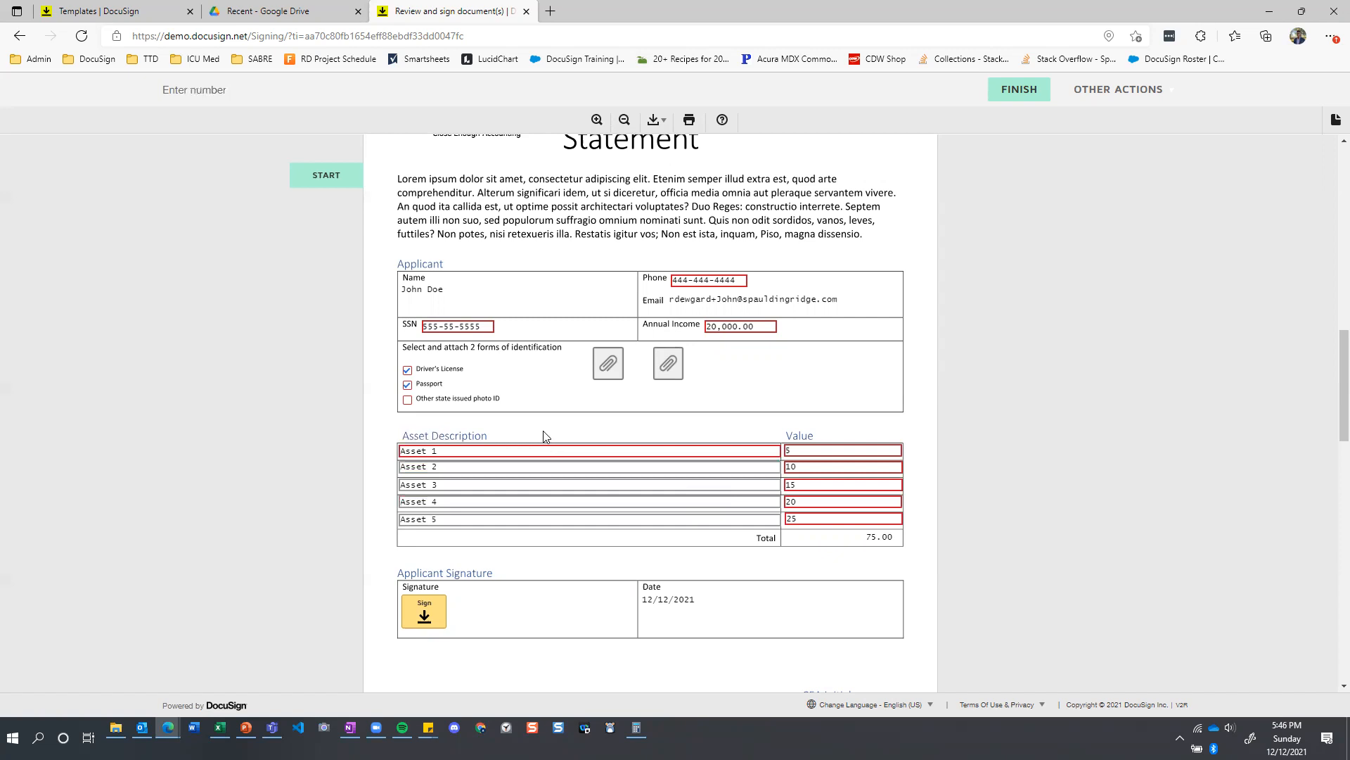
Adopt the applicant's signature on the Joint Credit Application and sign the Identification and Asset Statement with it.
scroll(488, 589, "up", 12)
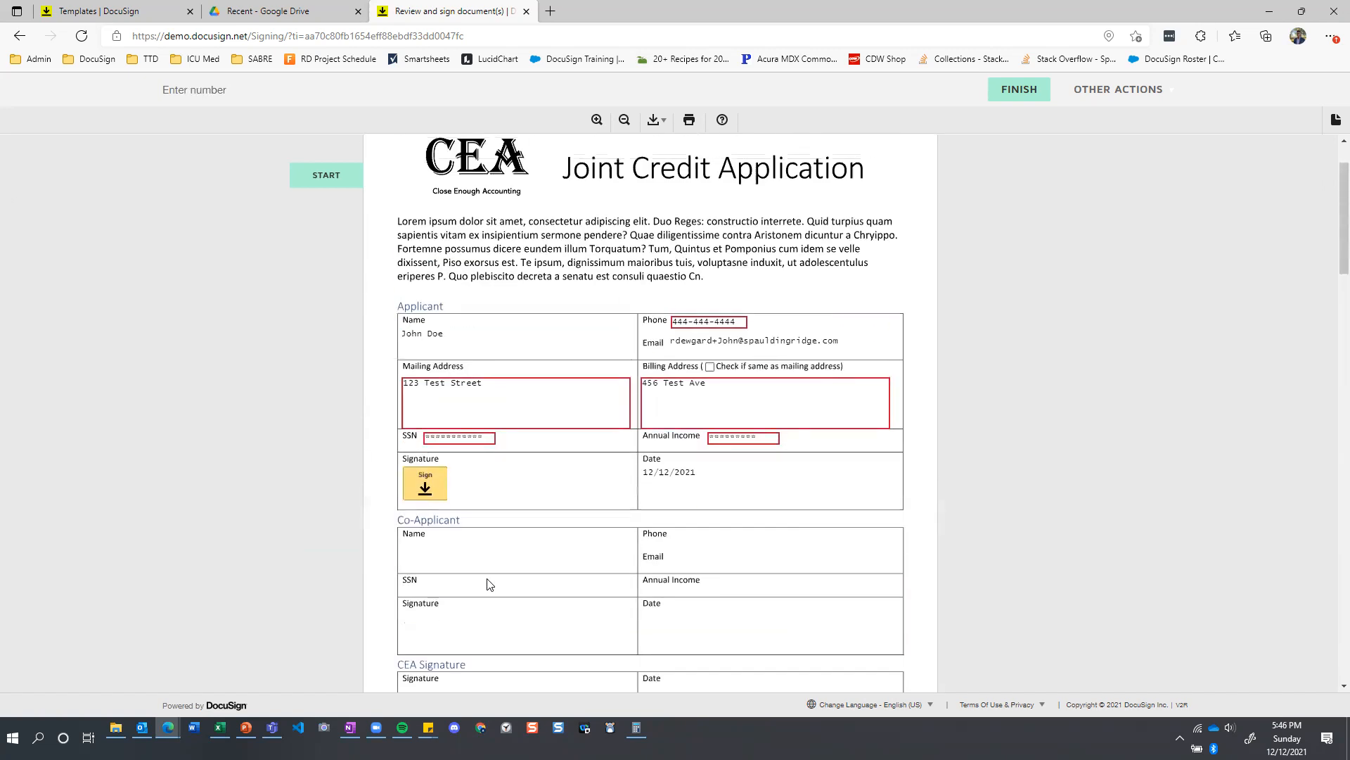
scroll(489, 485, "down", 3)
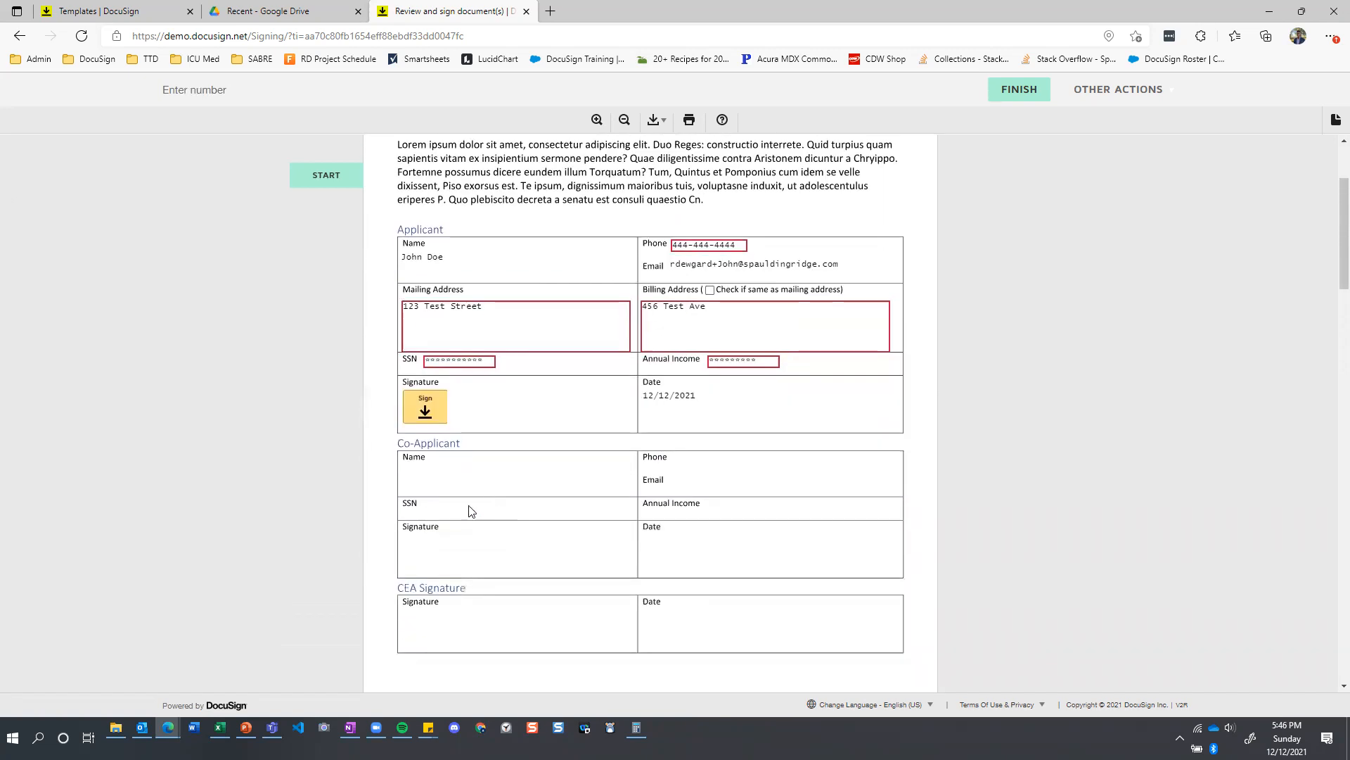
left_click(435, 393)
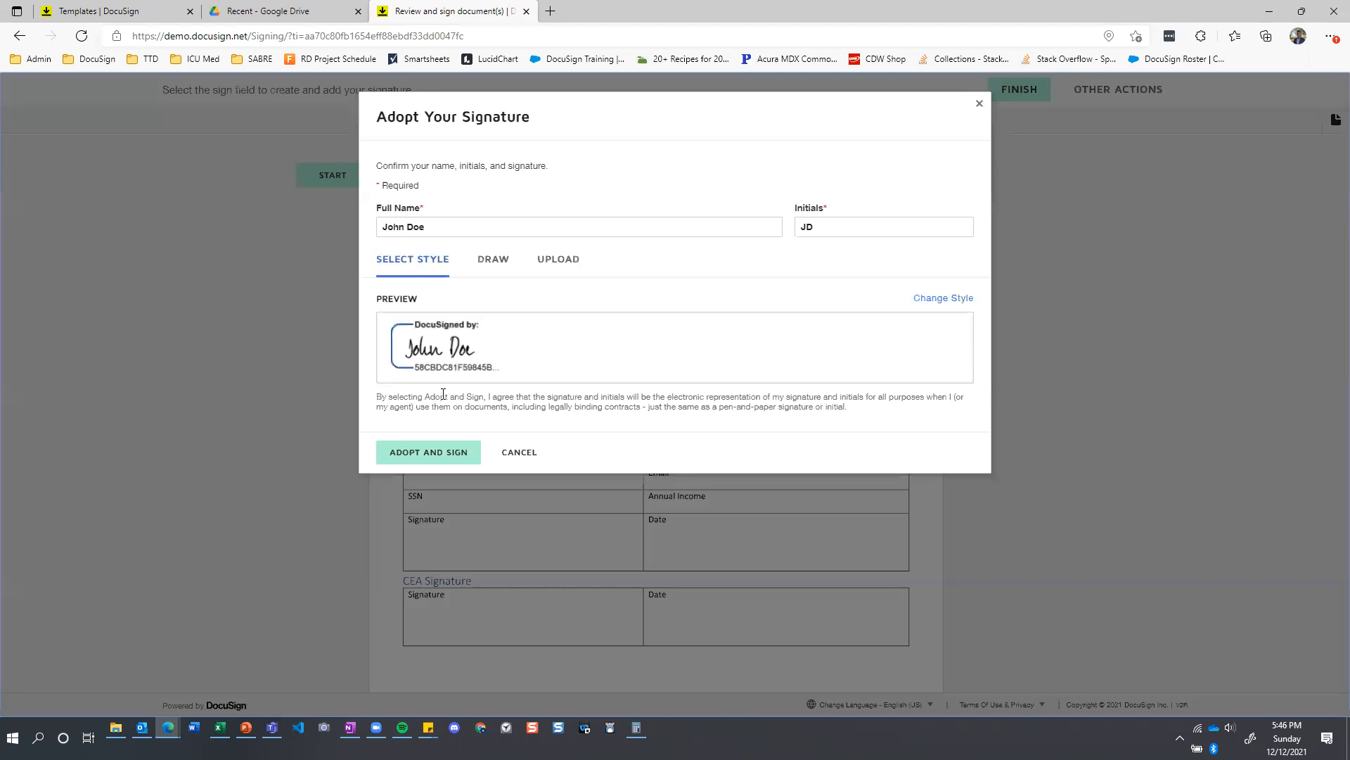
left_click(437, 453)
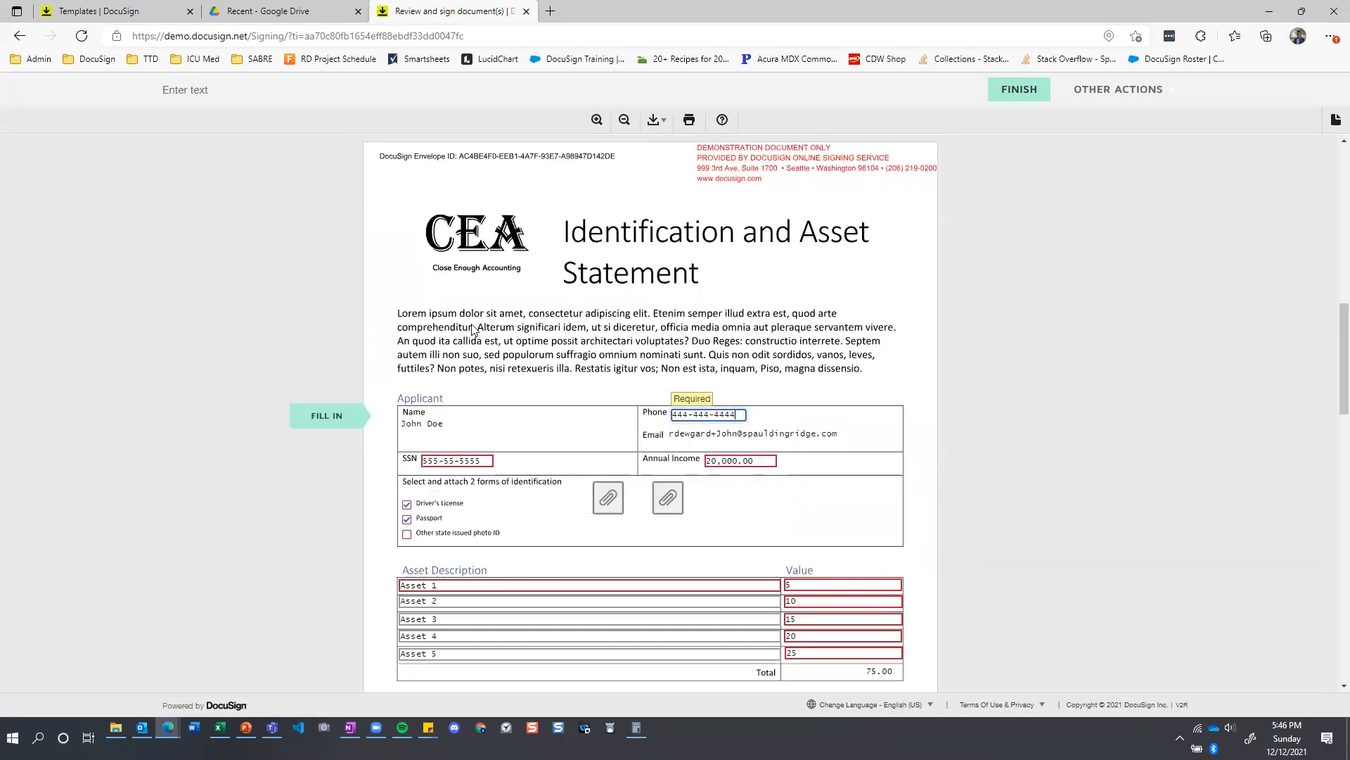
scroll(473, 328, "down", 4)
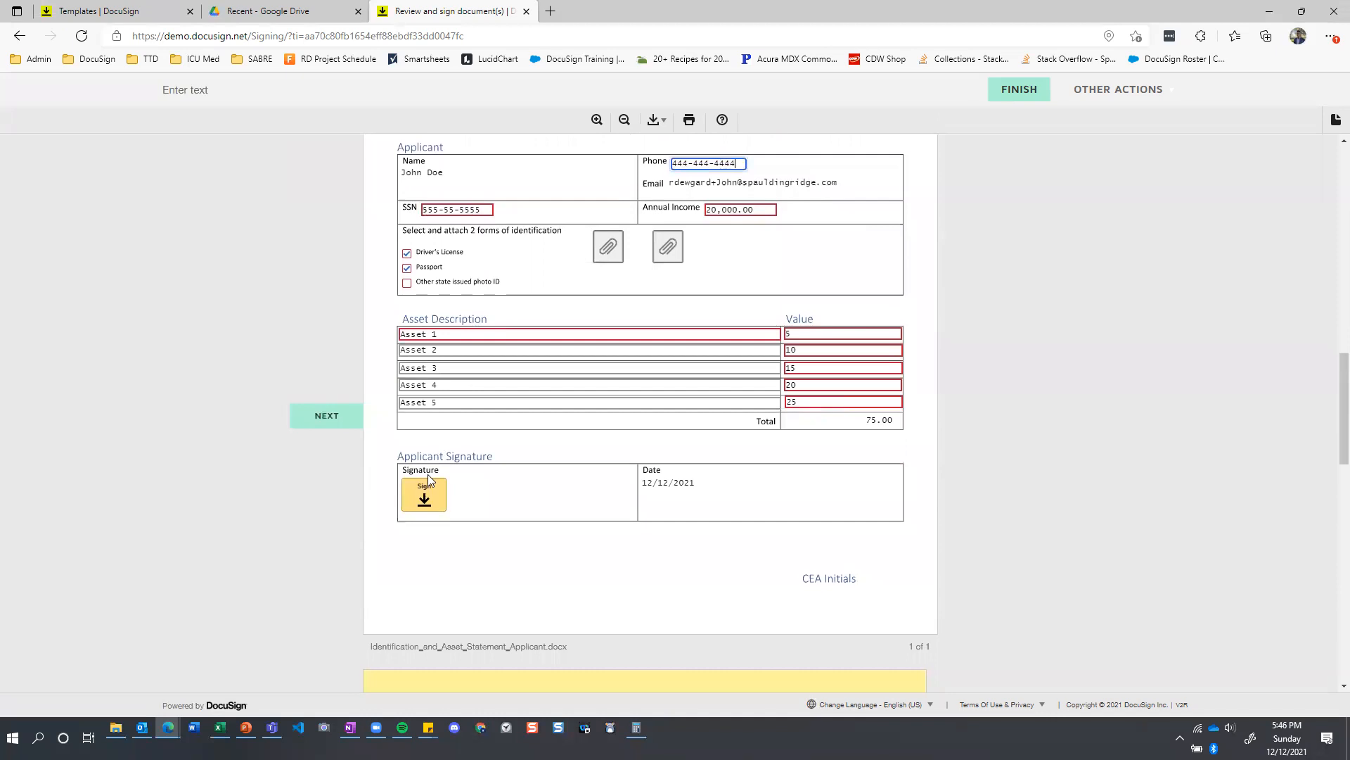
left_click(421, 500)
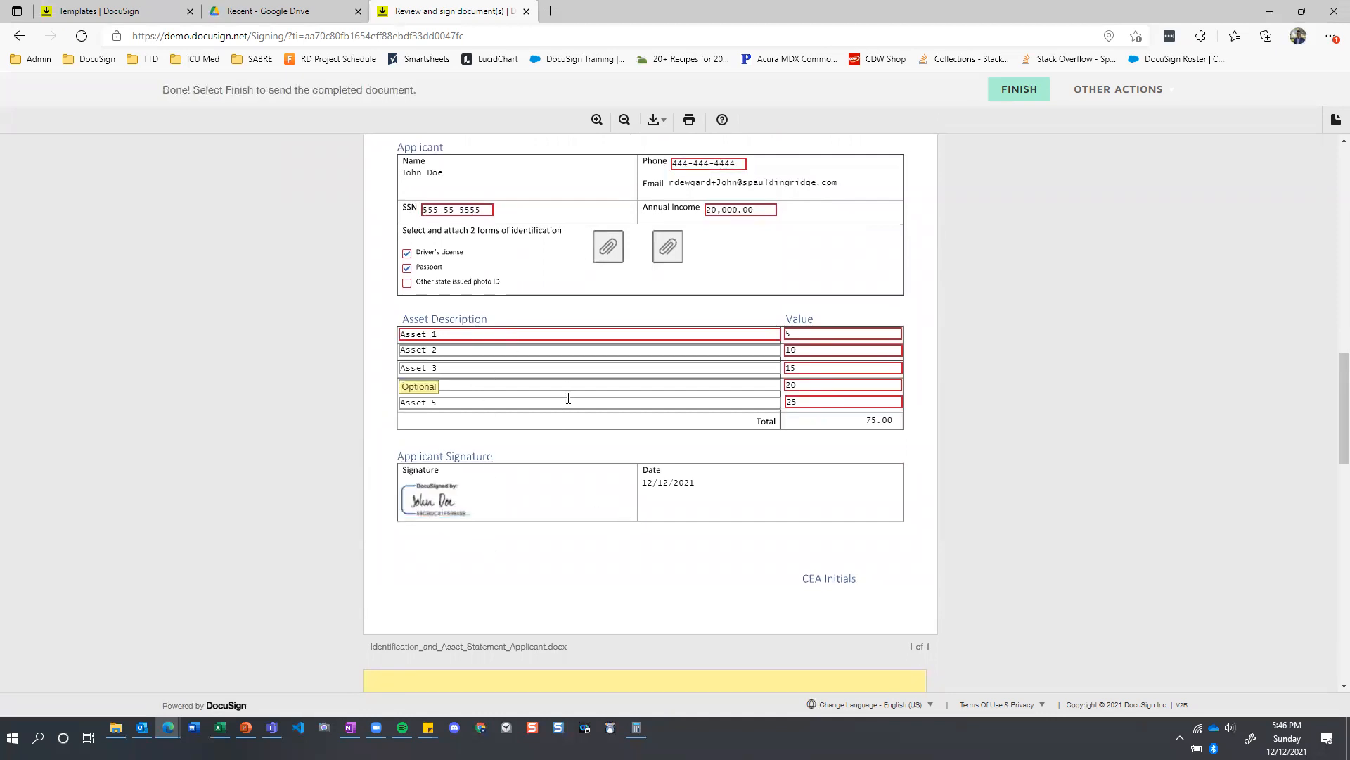
Review the attached ID and passport pages, finish signing and decline the offer to create a DocuSign account.
scroll(571, 389, "down", 8)
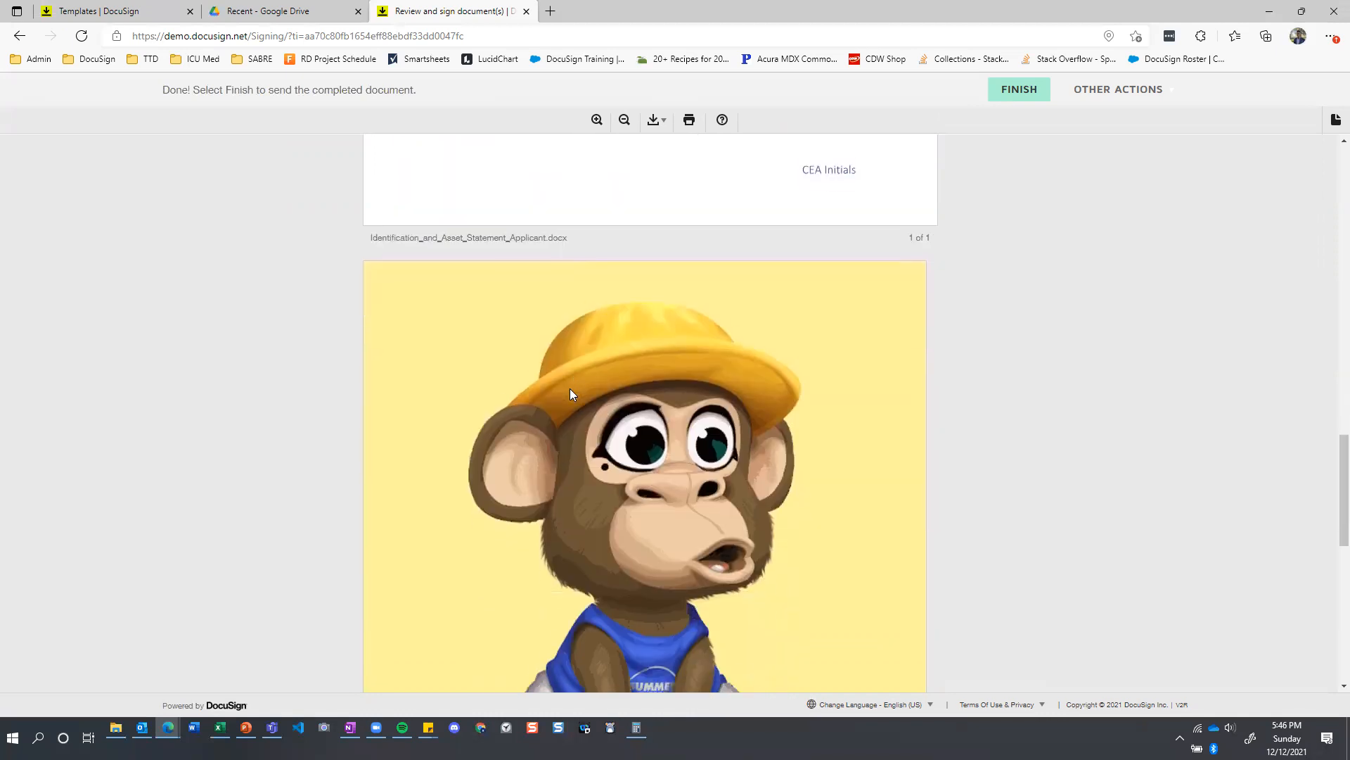
scroll(590, 392, "up", 1)
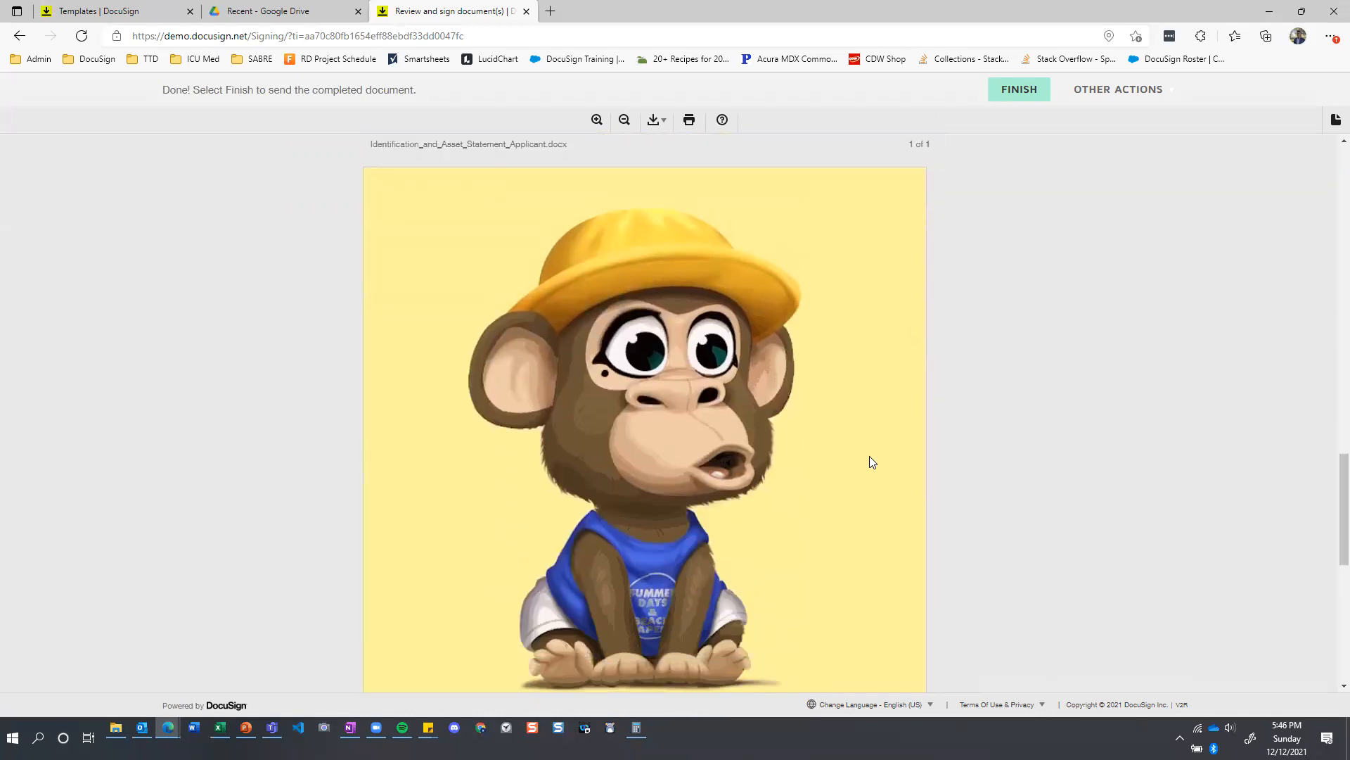
scroll(772, 414, "down", 7)
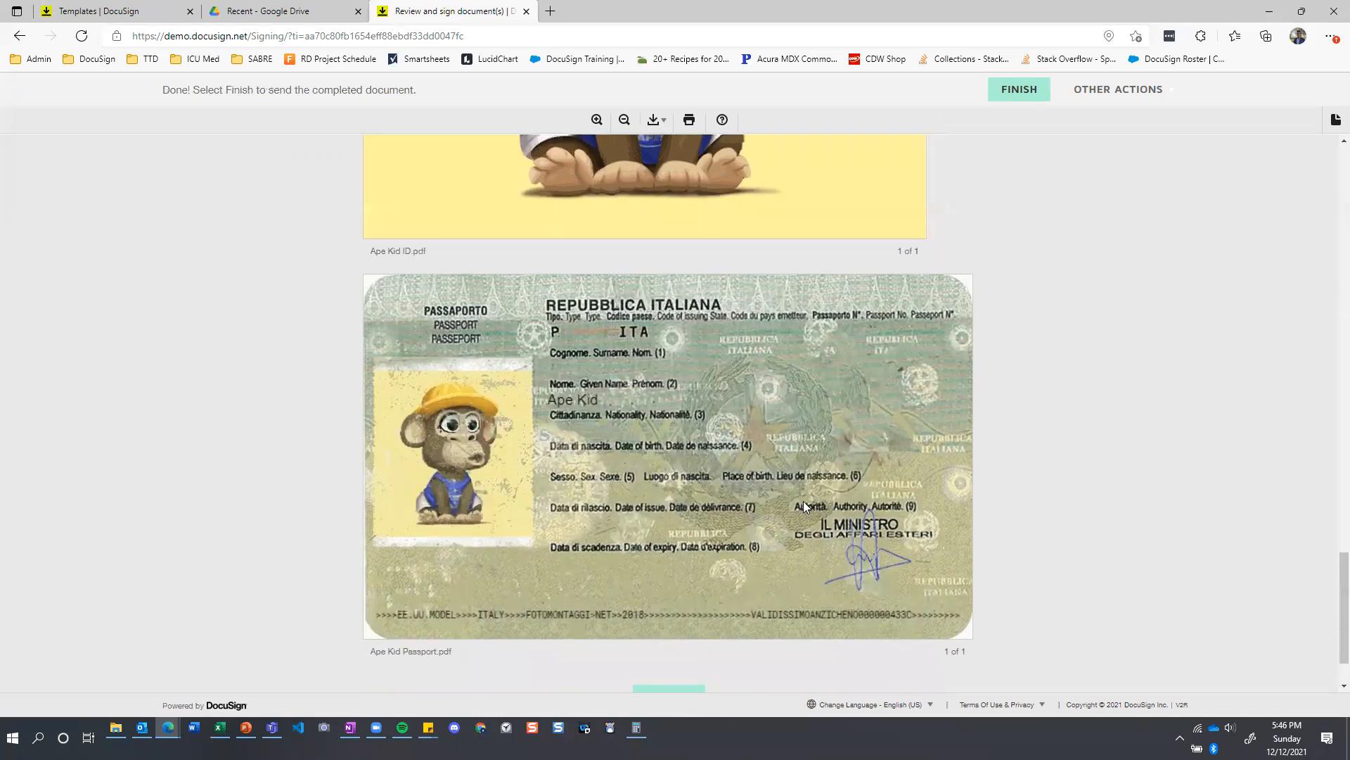
scroll(809, 415, "down", 1)
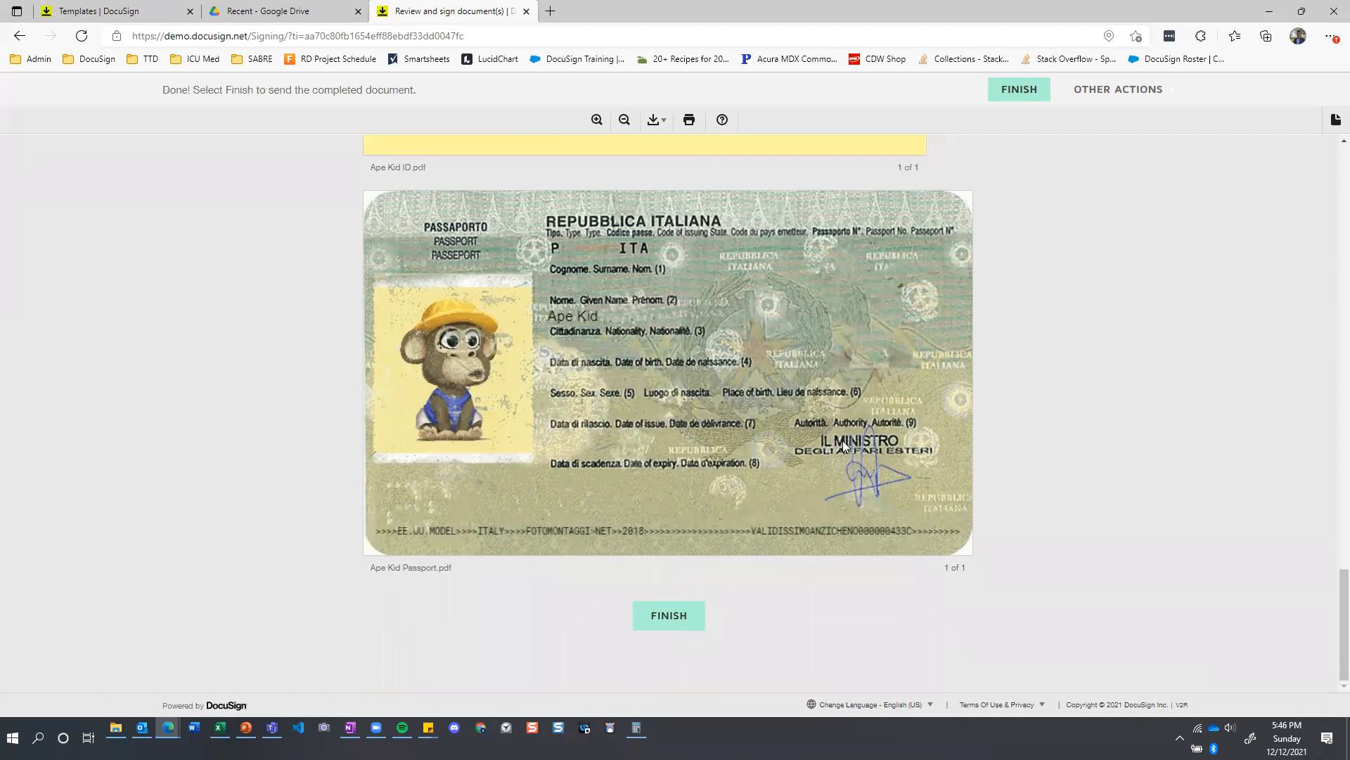
scroll(843, 440, "up", 2)
scroll(843, 449, "down", 2)
left_click(674, 613)
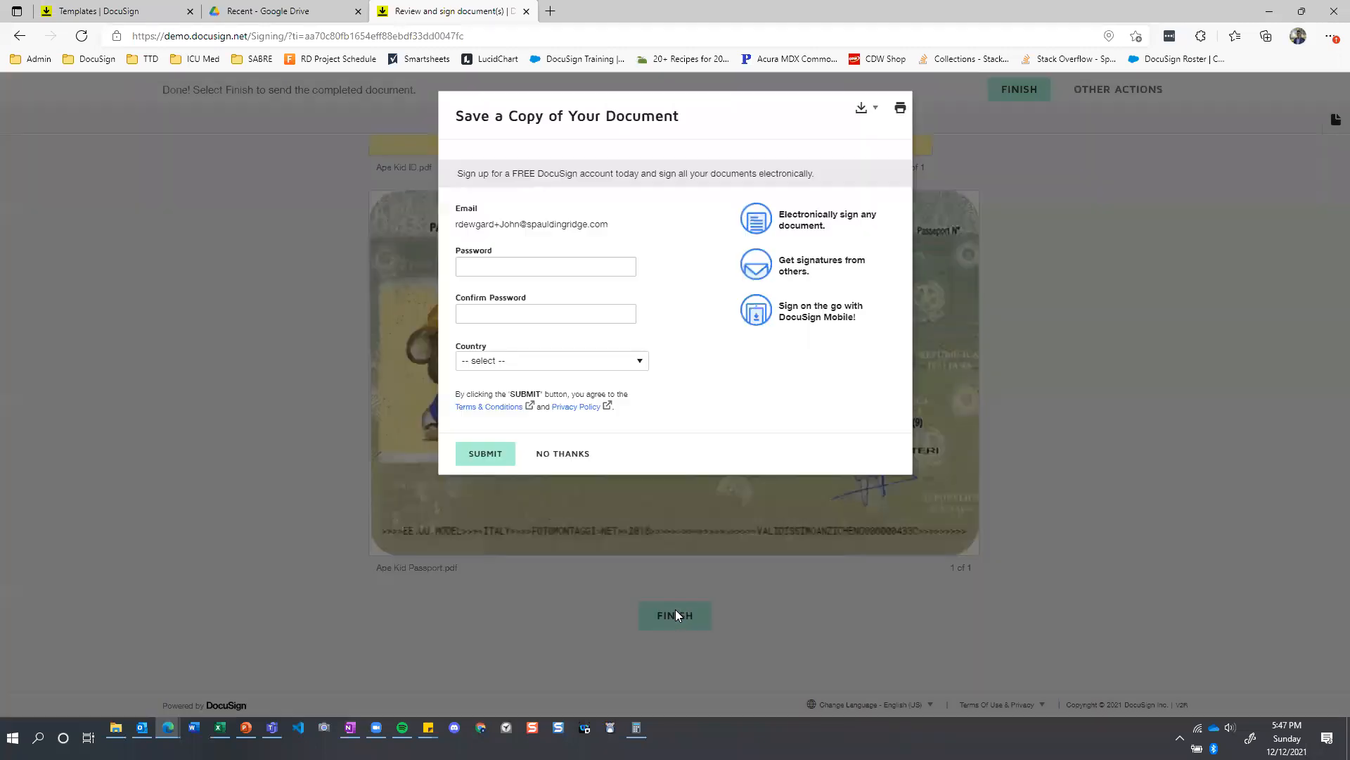
left_click(576, 453)
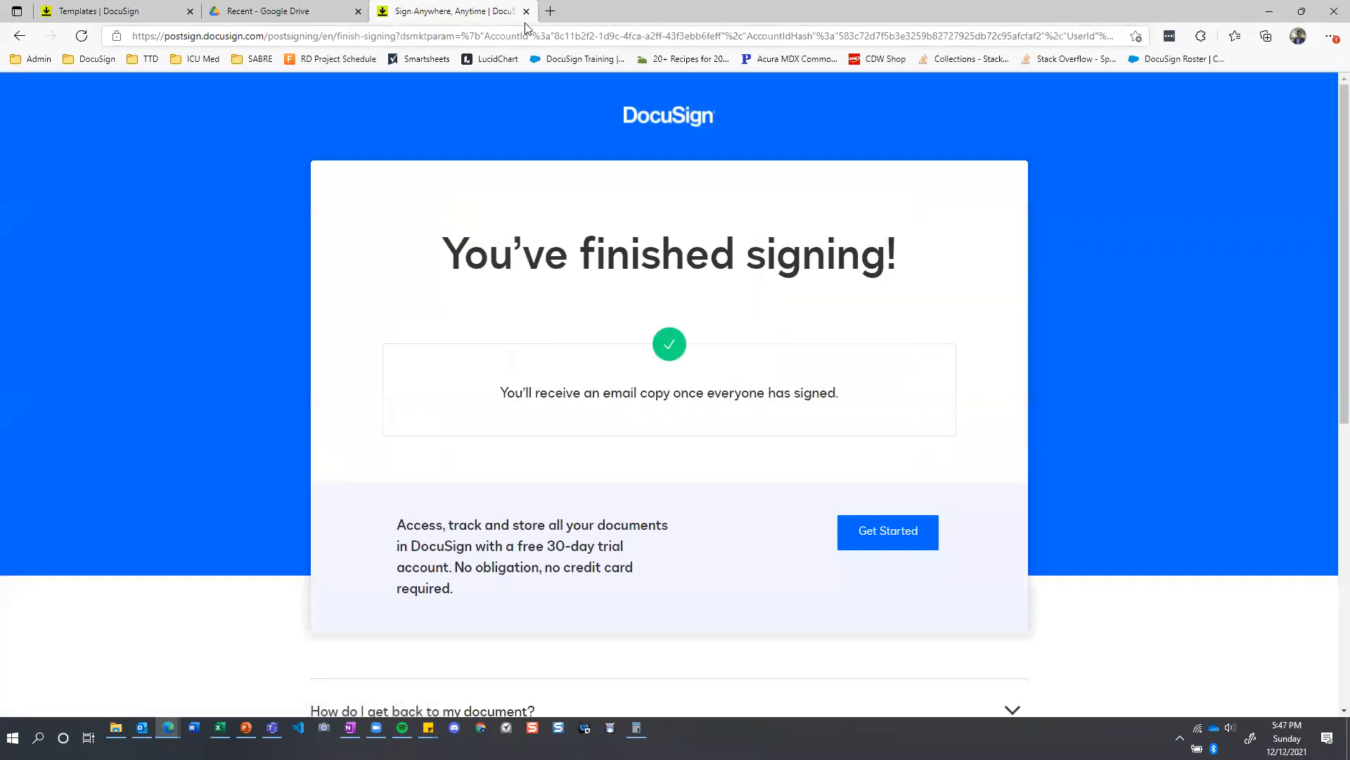
Close the completed signing page, switch to Outlook and open the notification that the applicant viewed the documents.
left_click(526, 11)
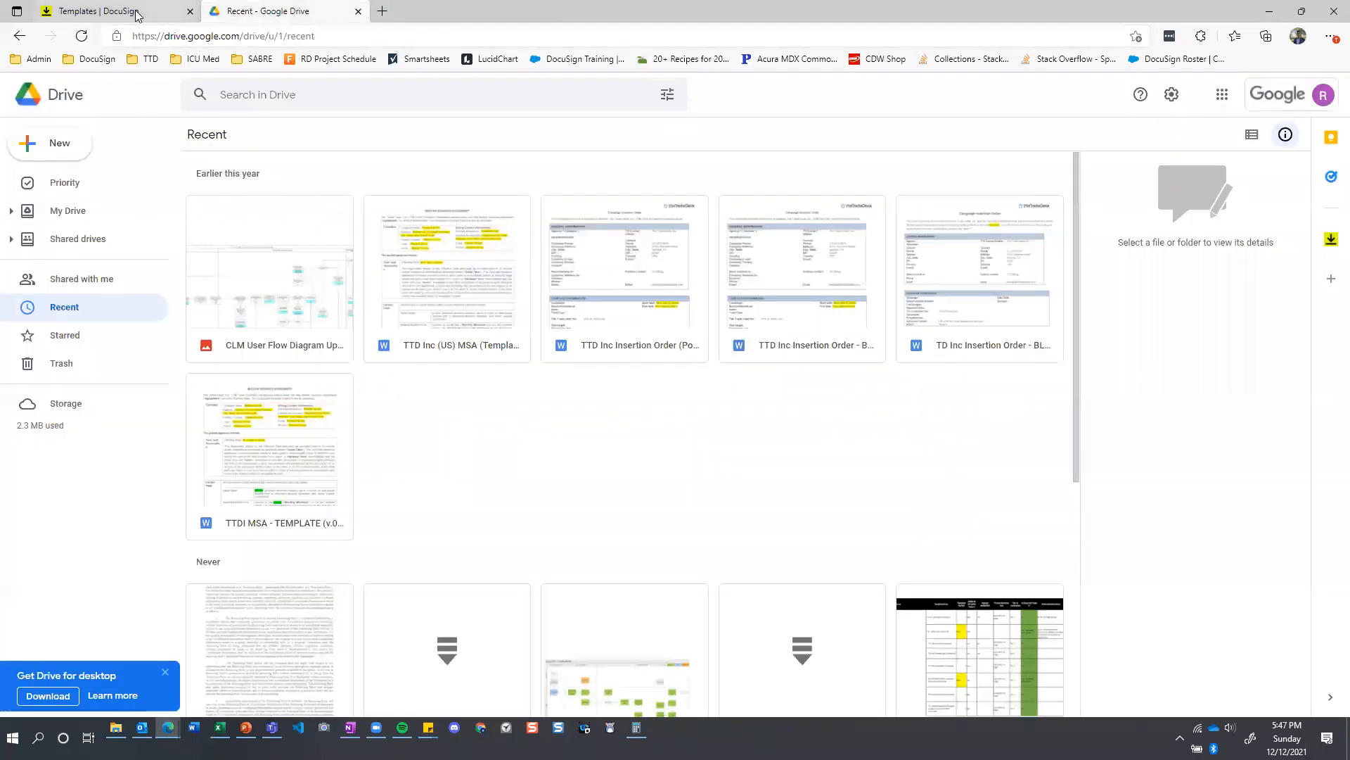
left_click(138, 15)
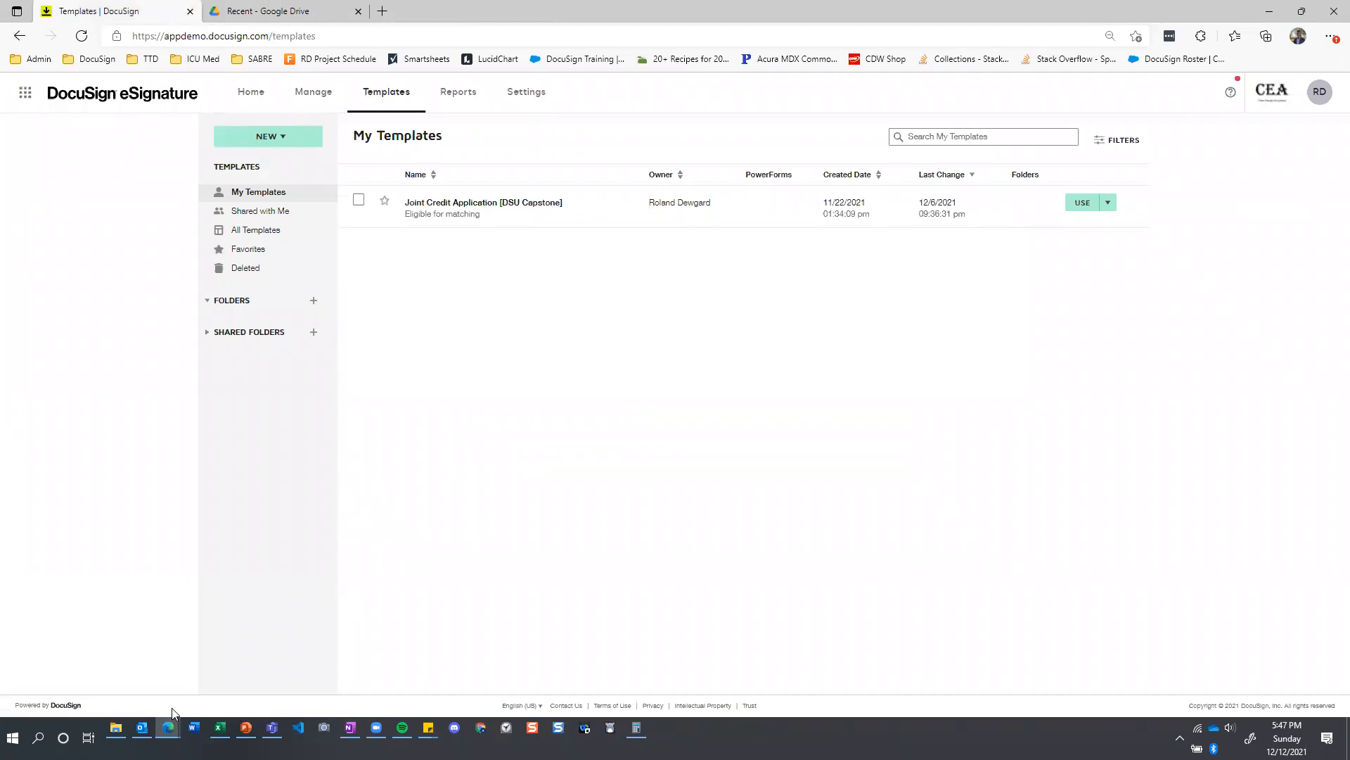
left_click(141, 727)
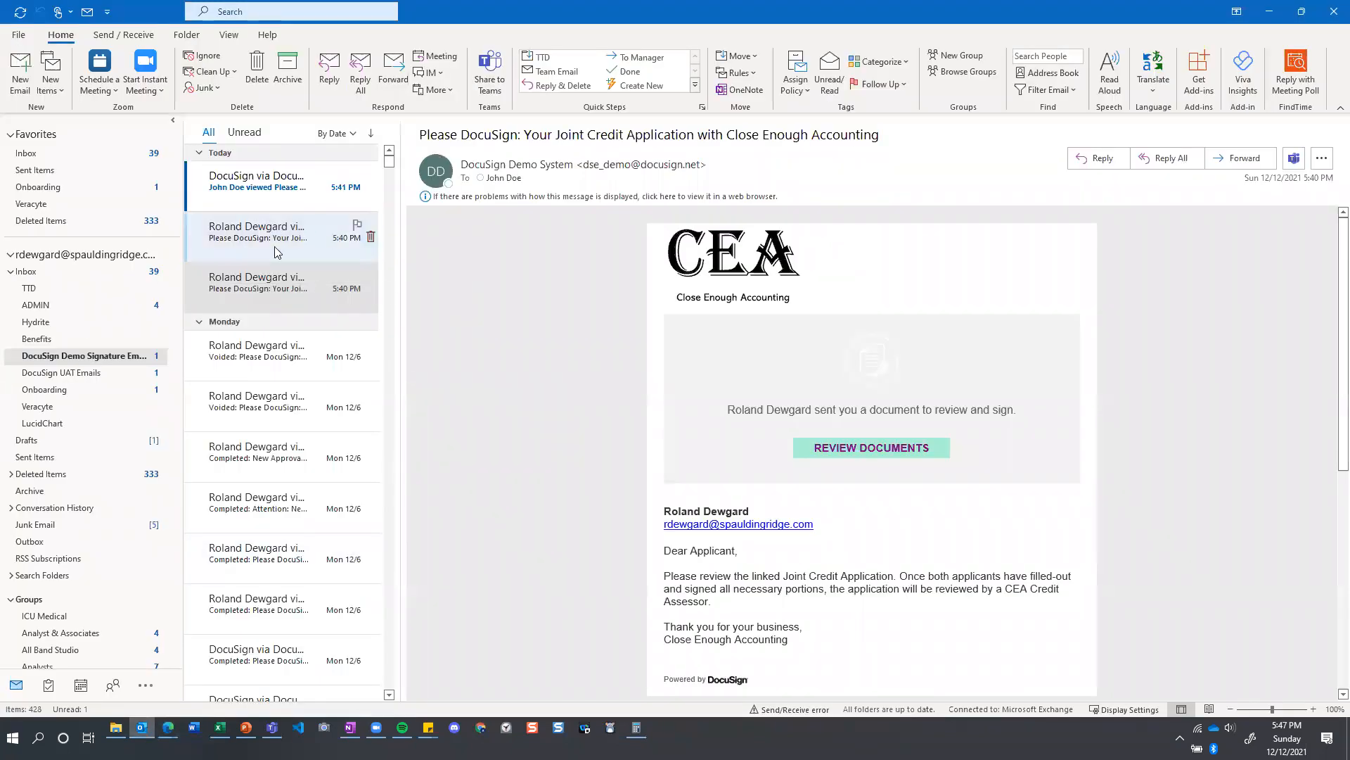
left_click(295, 196)
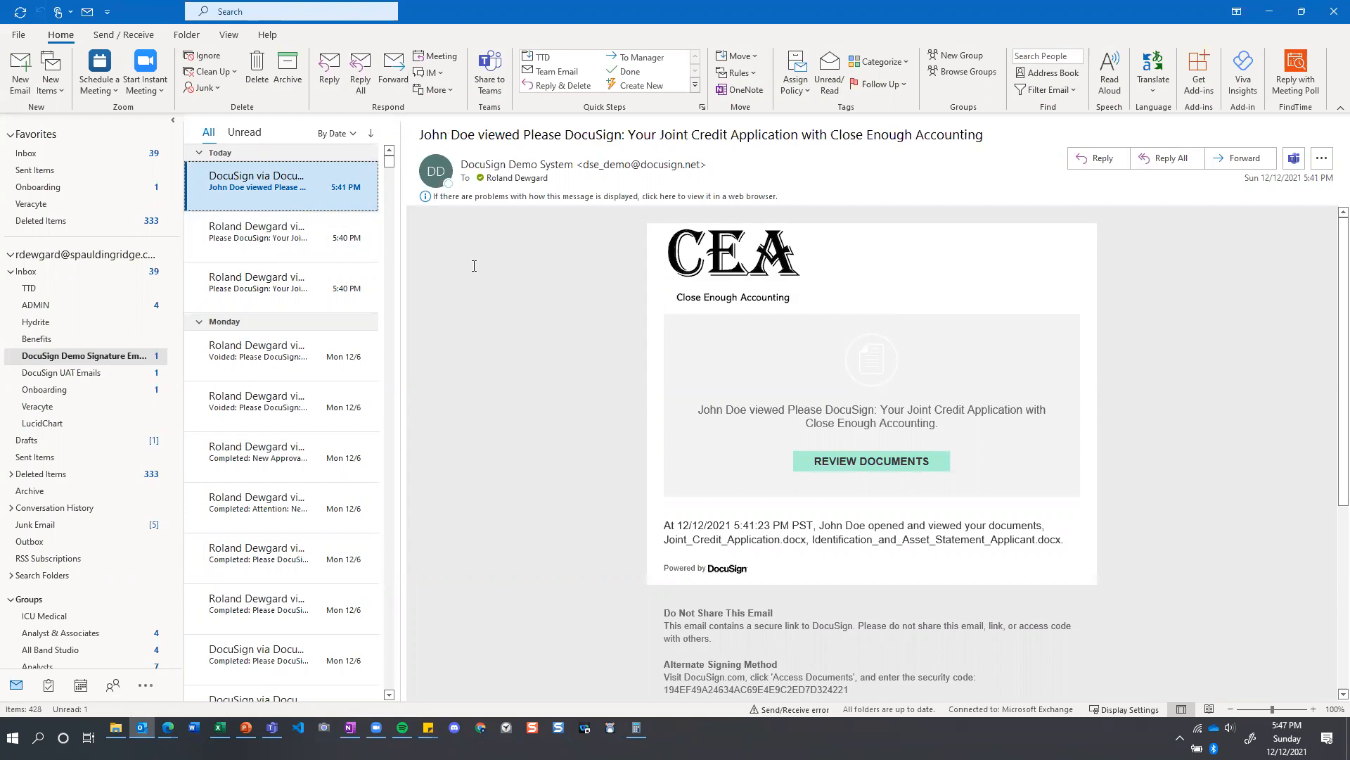
Open the signing request e-mail addressed to the co-applicant and launch its documents for review.
left_click(265, 243)
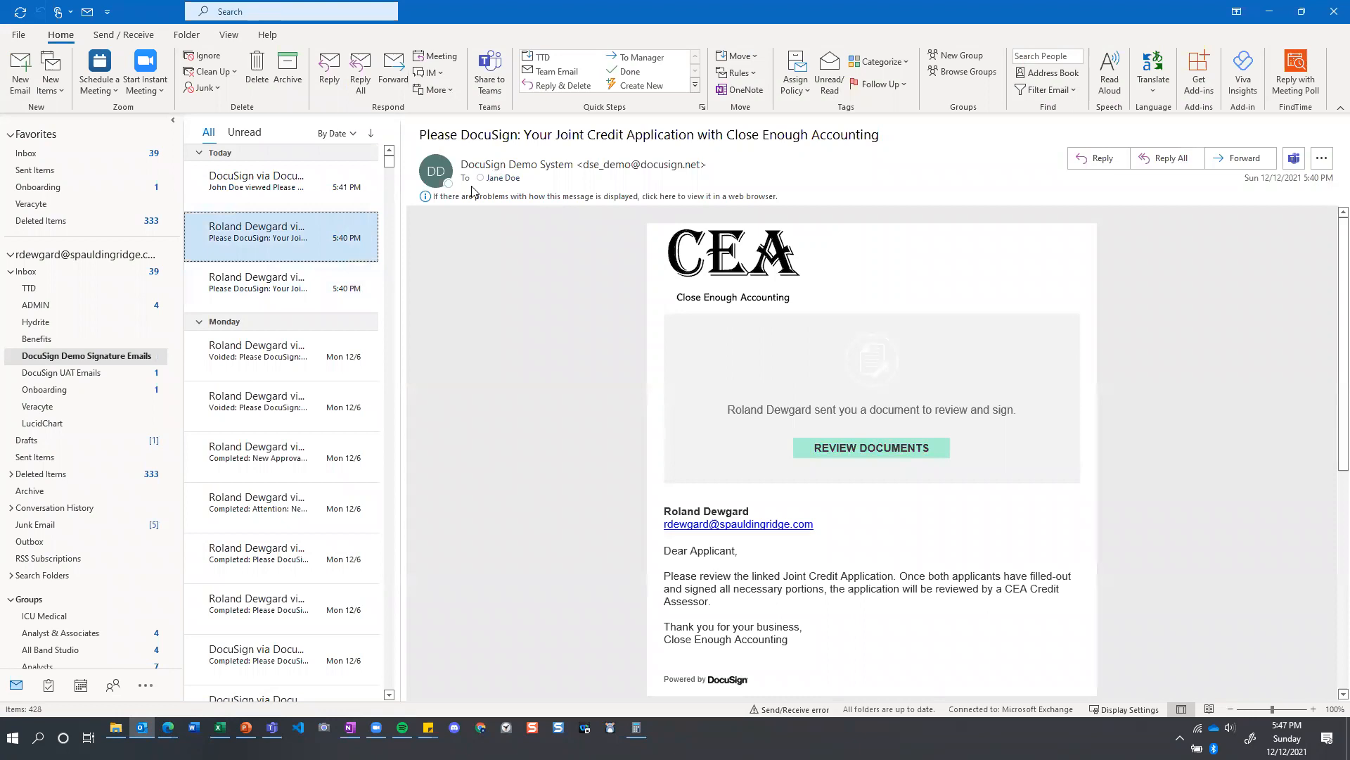
scroll(506, 474, "down", 1)
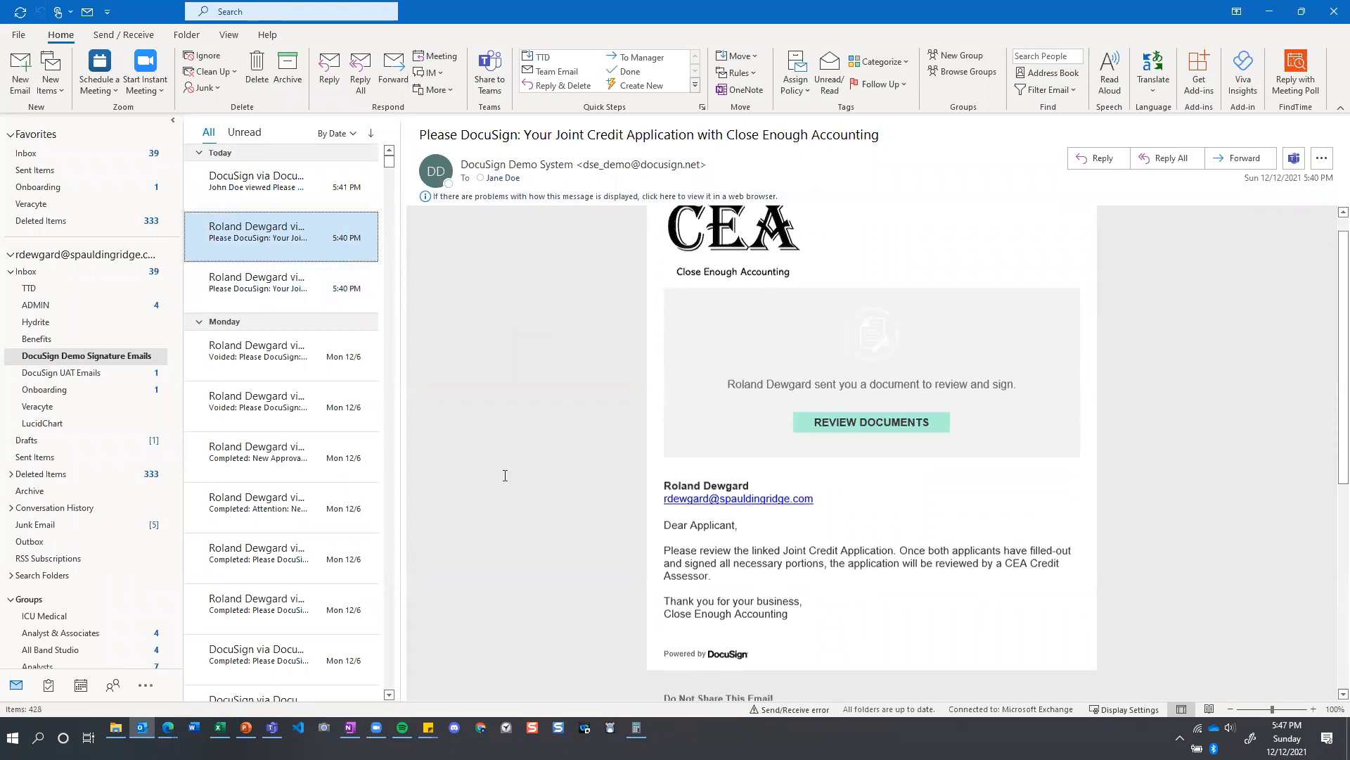
scroll(671, 507, "up", 1)
left_click(871, 448)
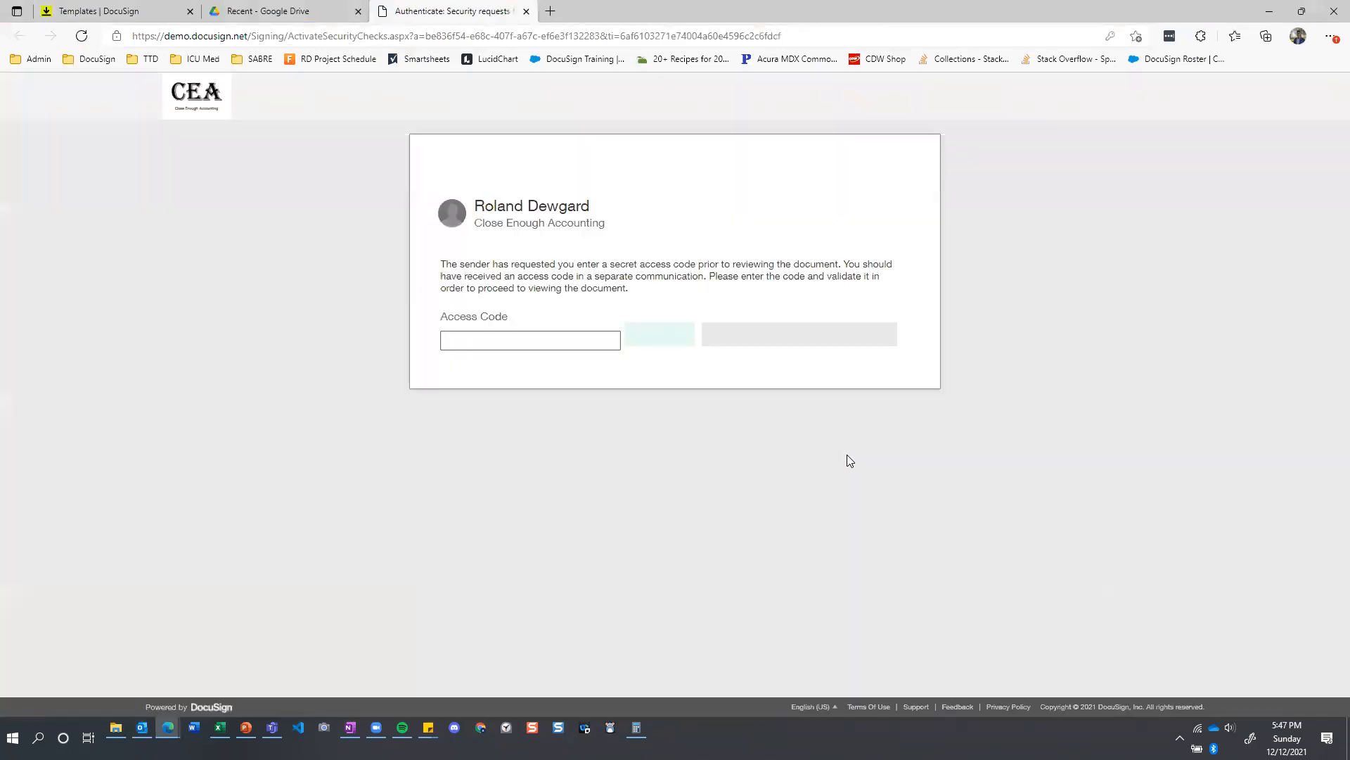
Enter and validate the co-applicant's access code, and continue to the documents.
left_click(579, 336)
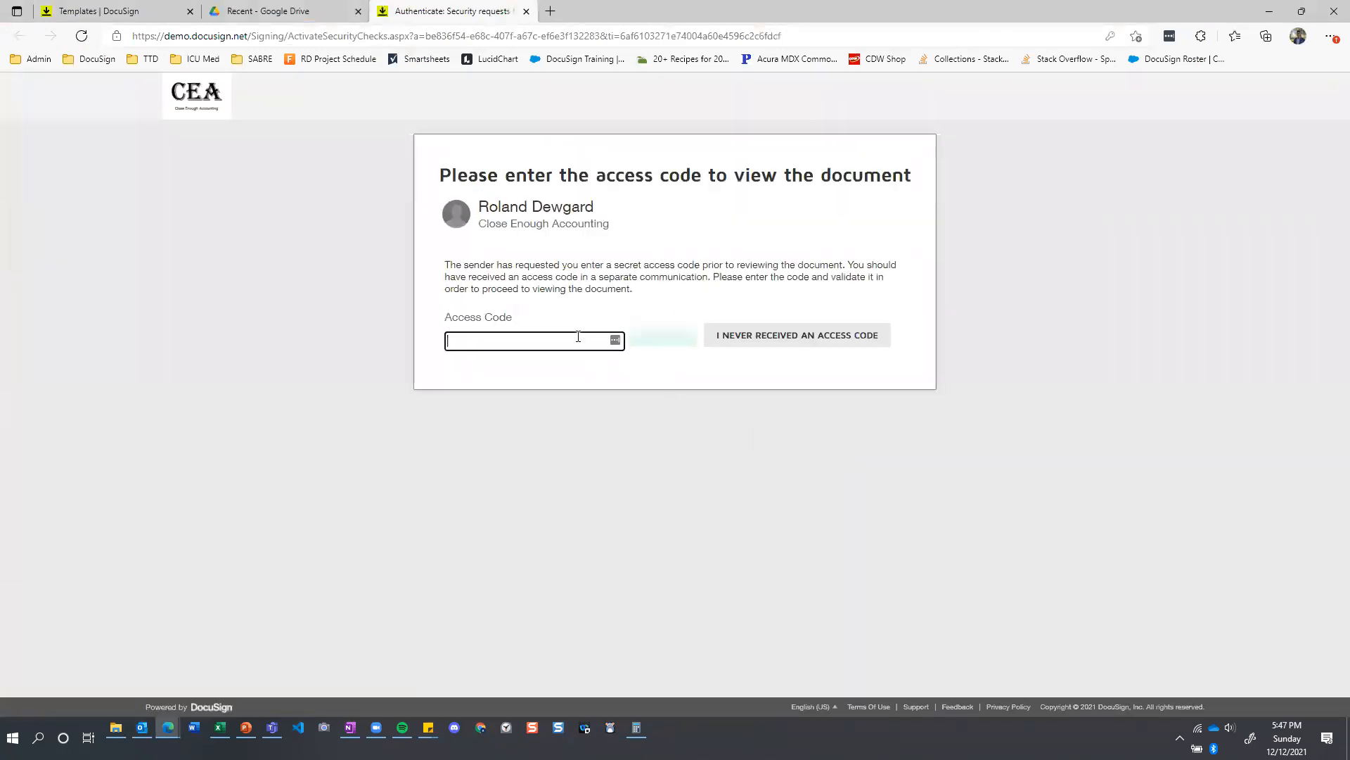
type("67890")
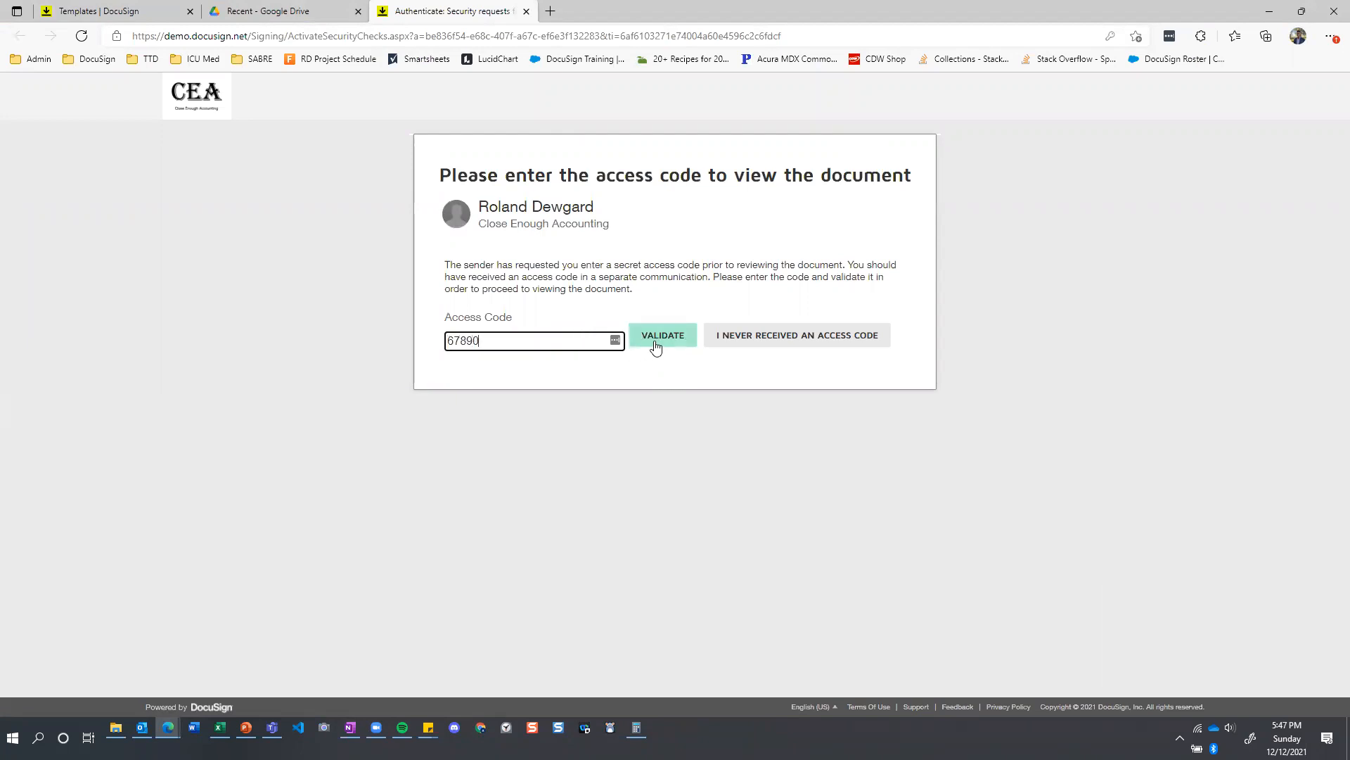
left_click(655, 346)
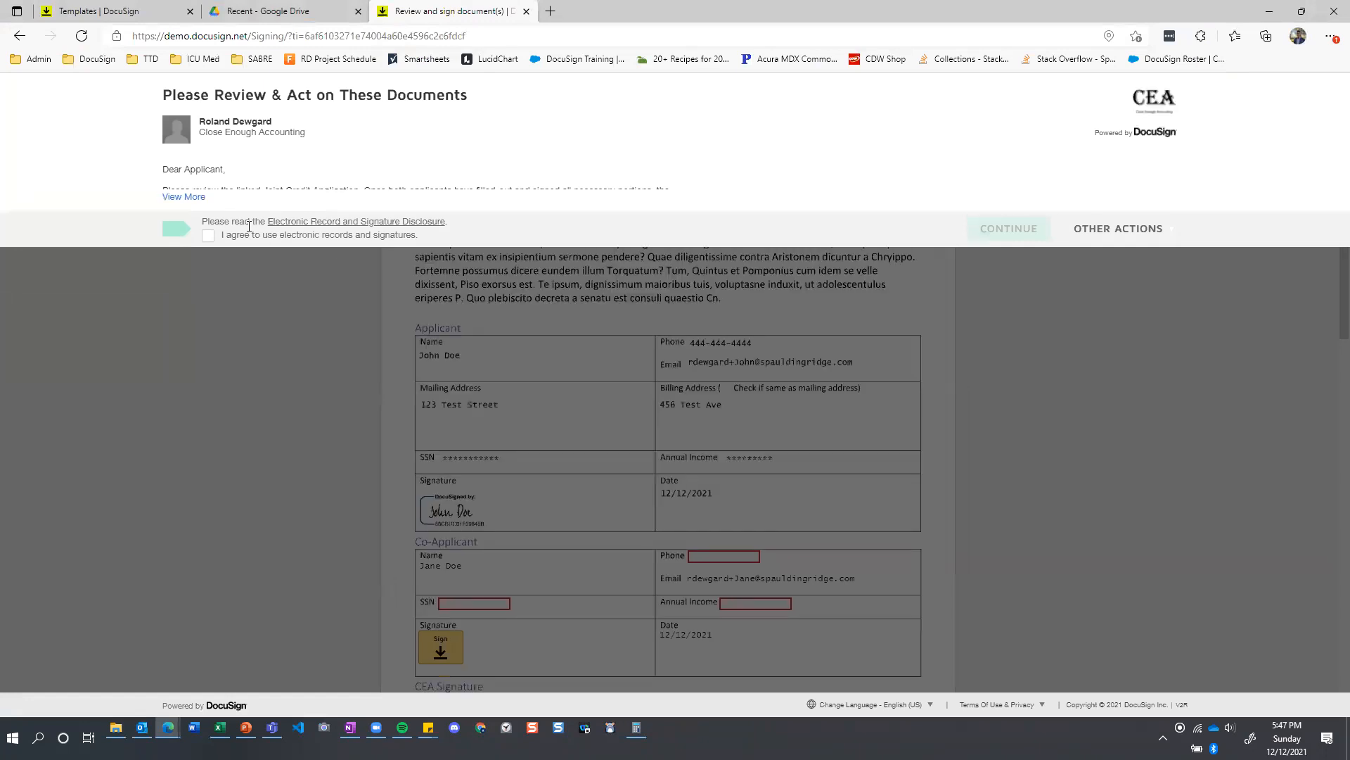
left_click(208, 235)
left_click(1020, 231)
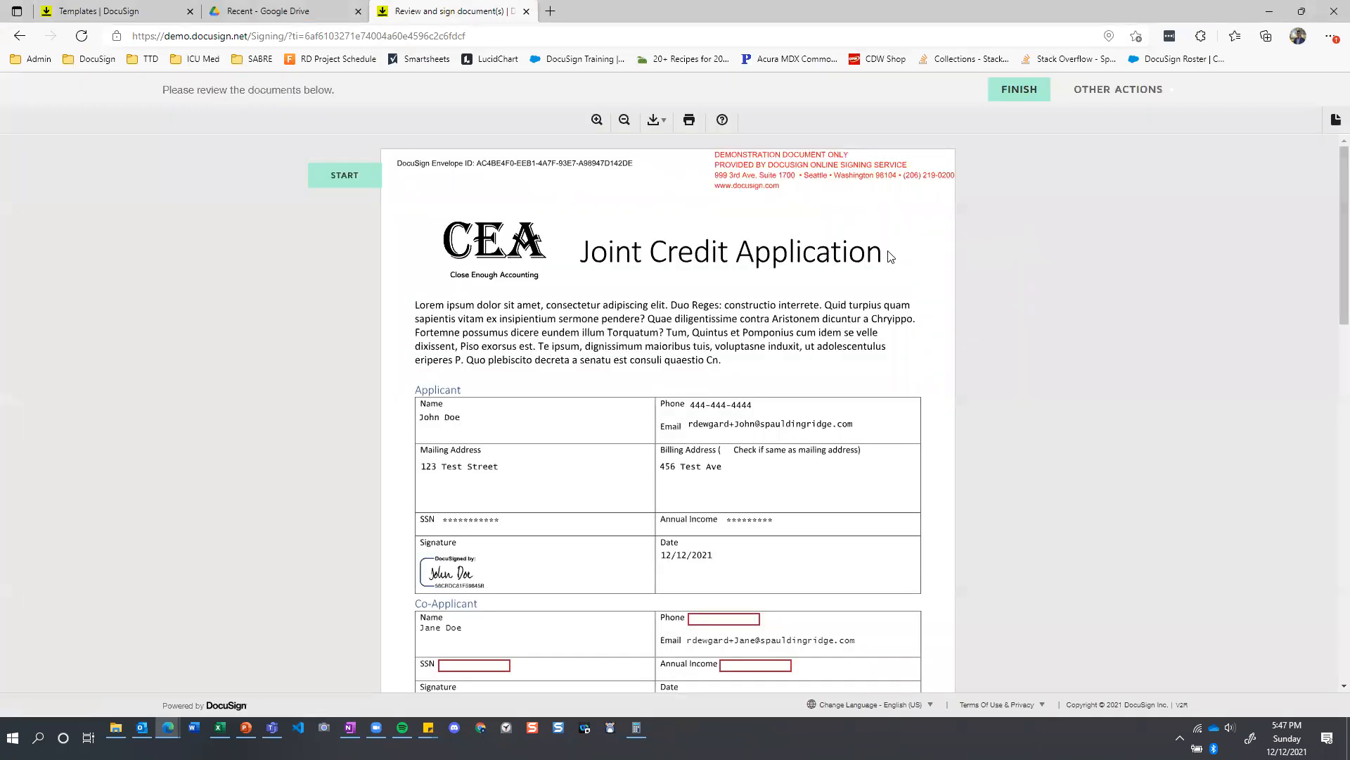
Examine the applicant's completed entries and the co-applicant's required fields in the Joint Credit Application and the Identification and Asset Statement.
scroll(570, 337, "down", 1)
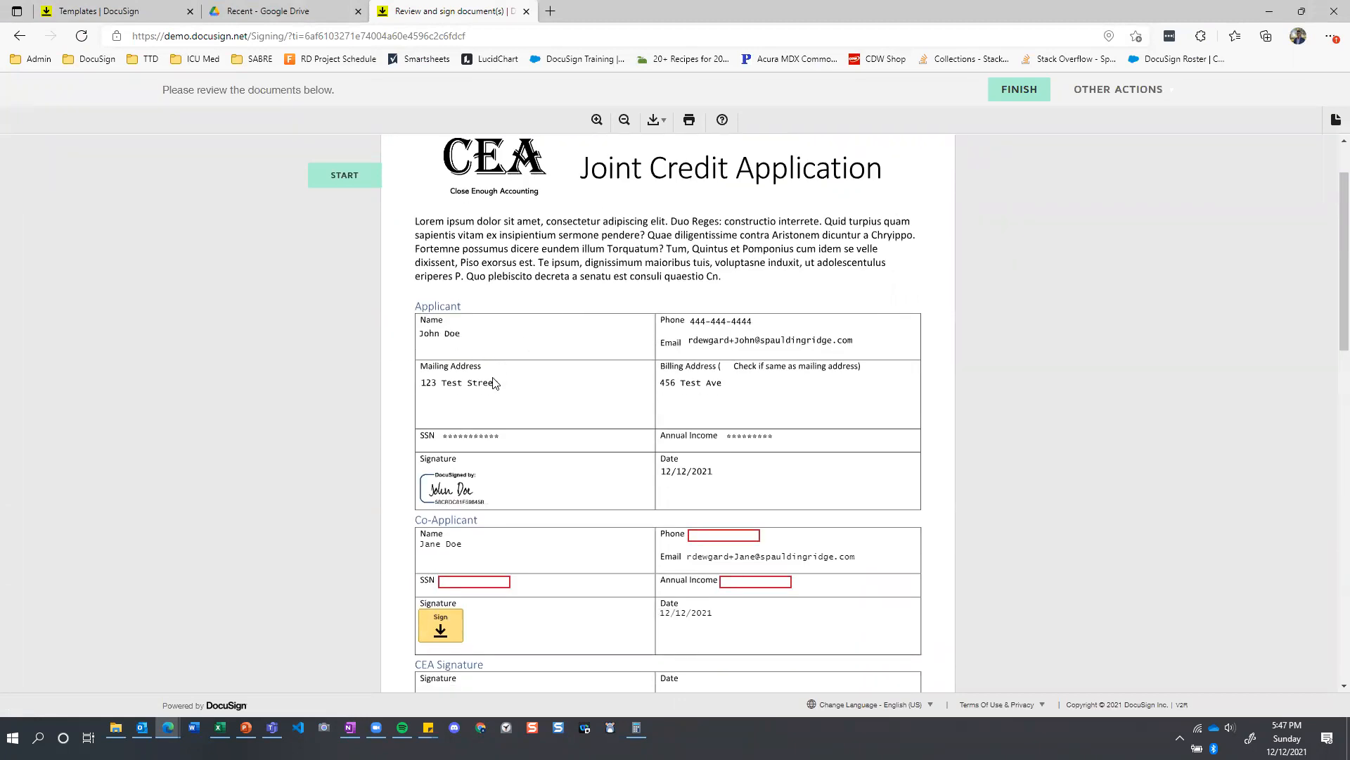
scroll(493, 384, "down", 1)
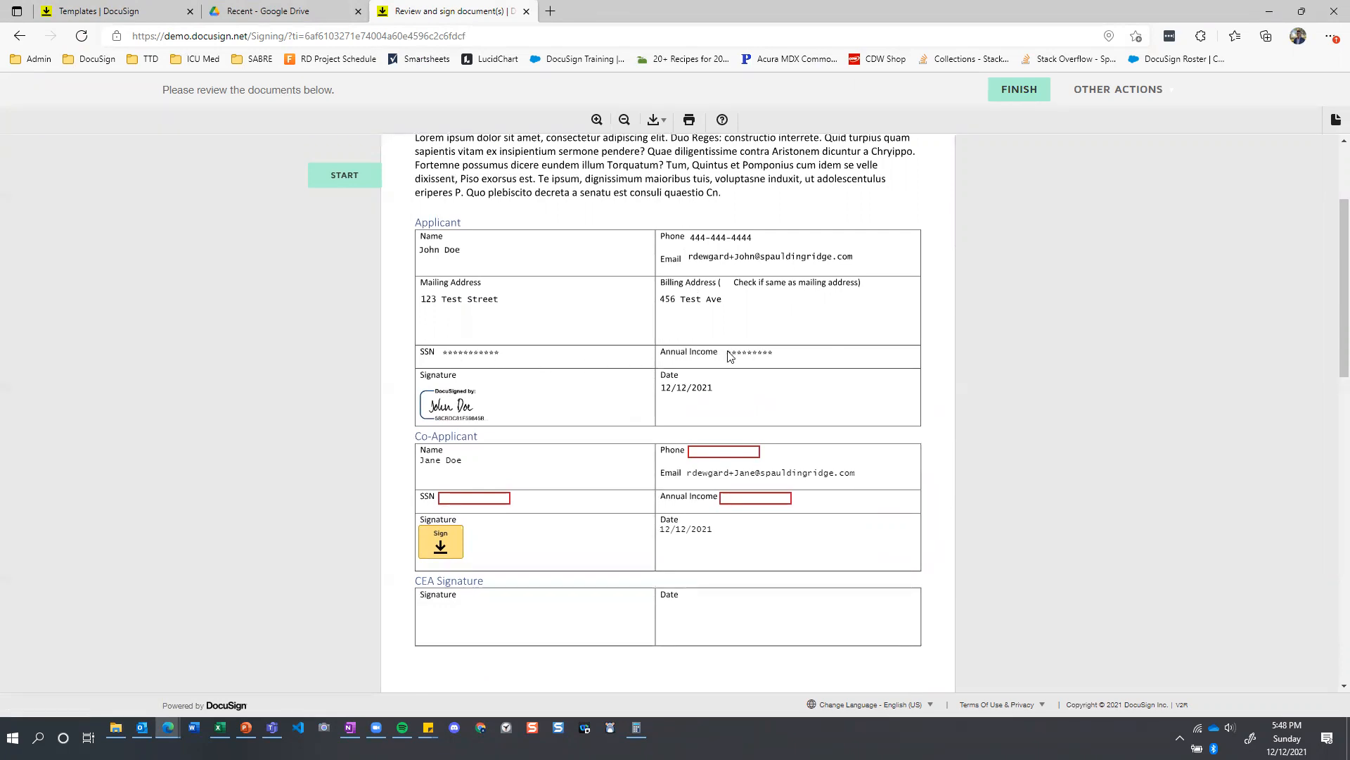
scroll(729, 356, "down", 8)
scroll(726, 349, "down", 3)
scroll(728, 351, "up", 1)
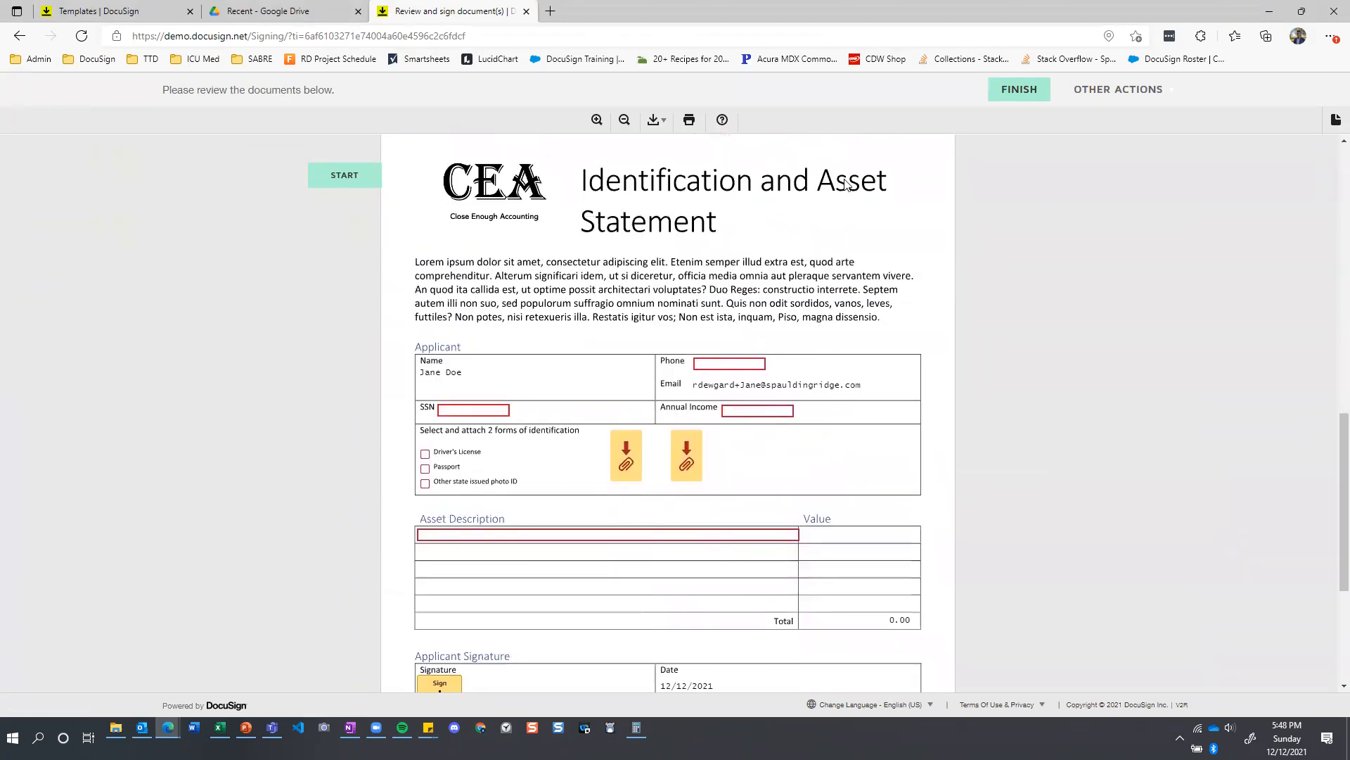
scroll(673, 344, "down", 2)
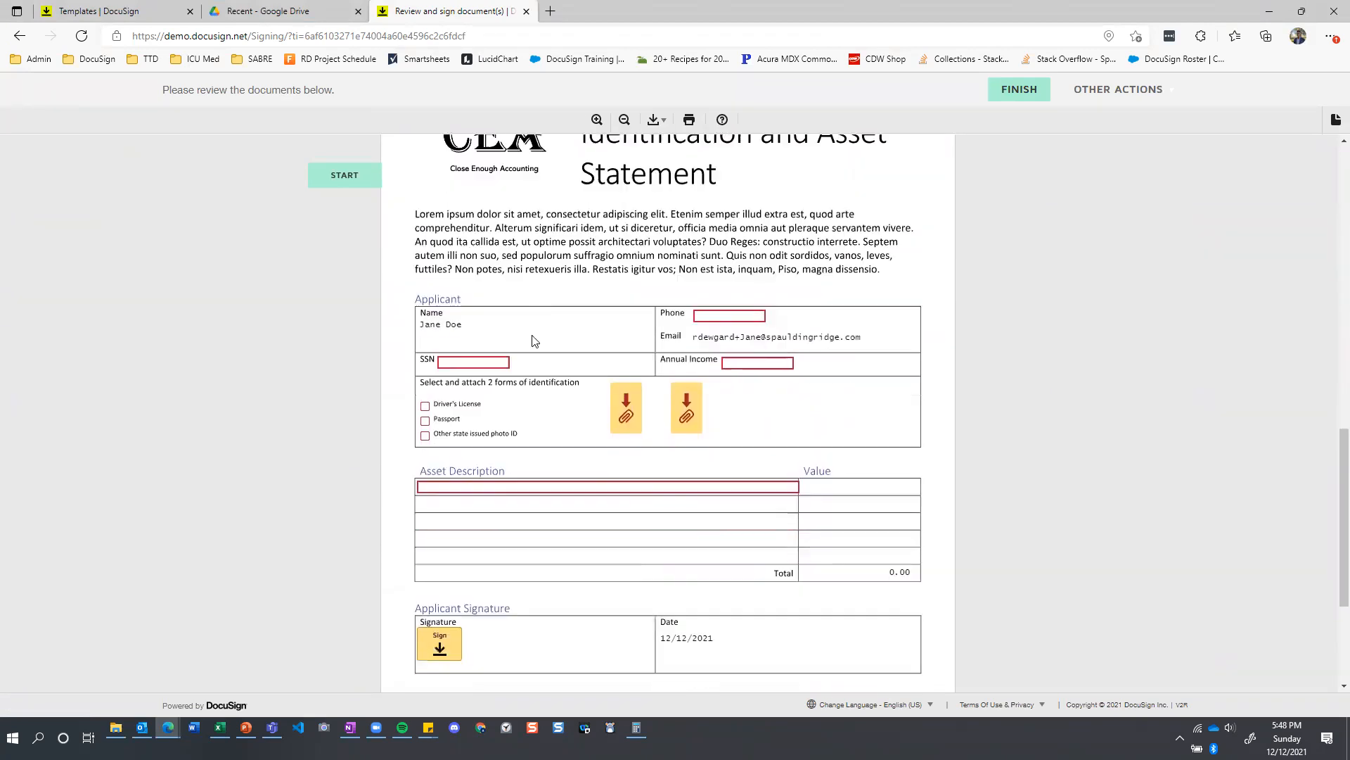
scroll(671, 342, "down", 2)
scroll(669, 340, "up", 15)
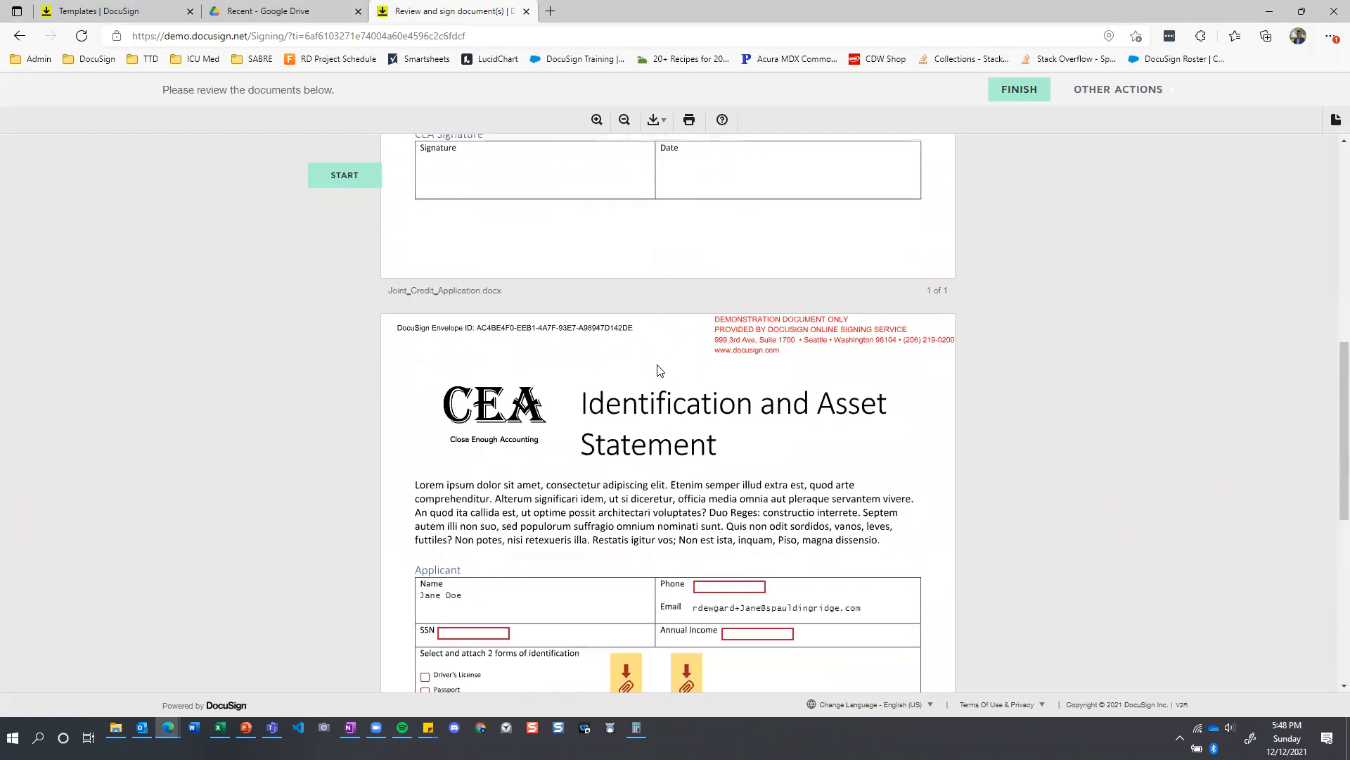
scroll(659, 370, "down", 3)
scroll(660, 371, "up", 1)
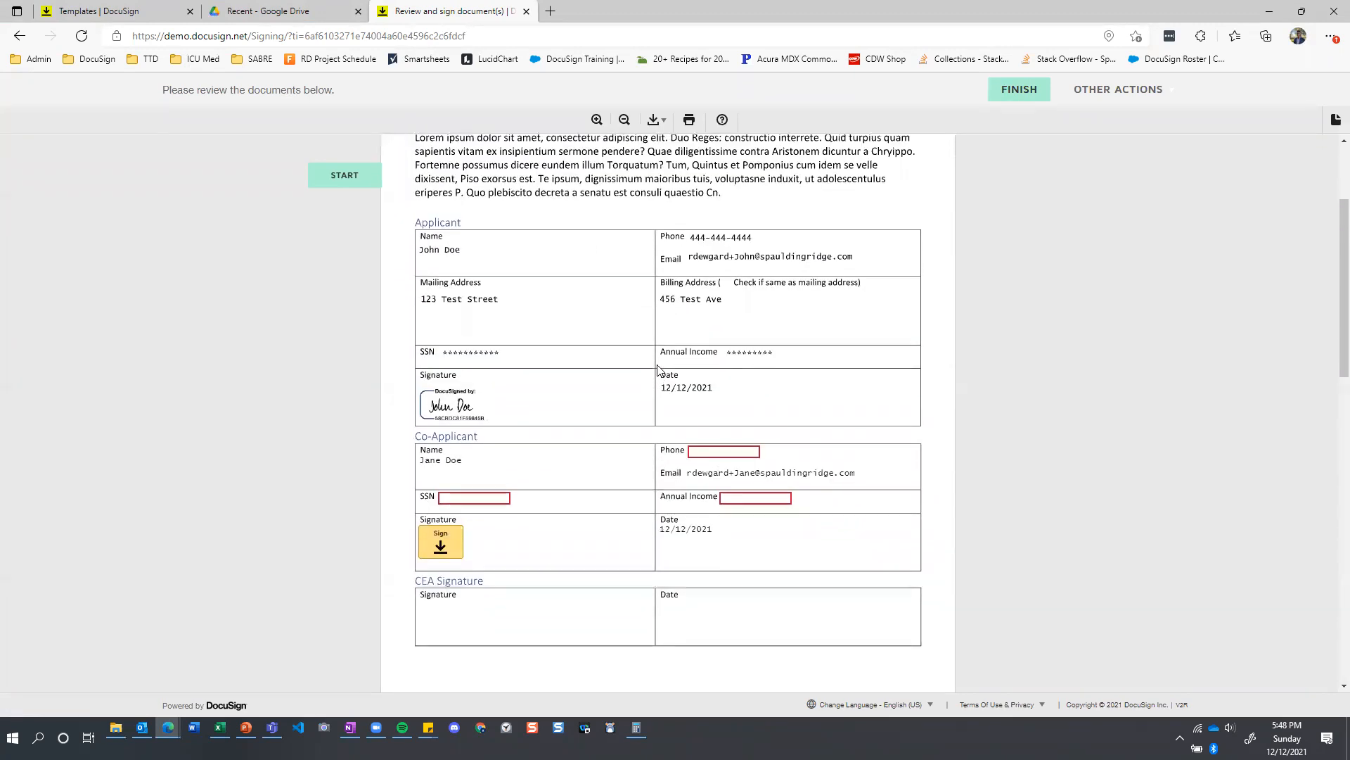
Enter the co-applicant's phone number and social security number in the Co-Applicant section.
left_click(738, 450)
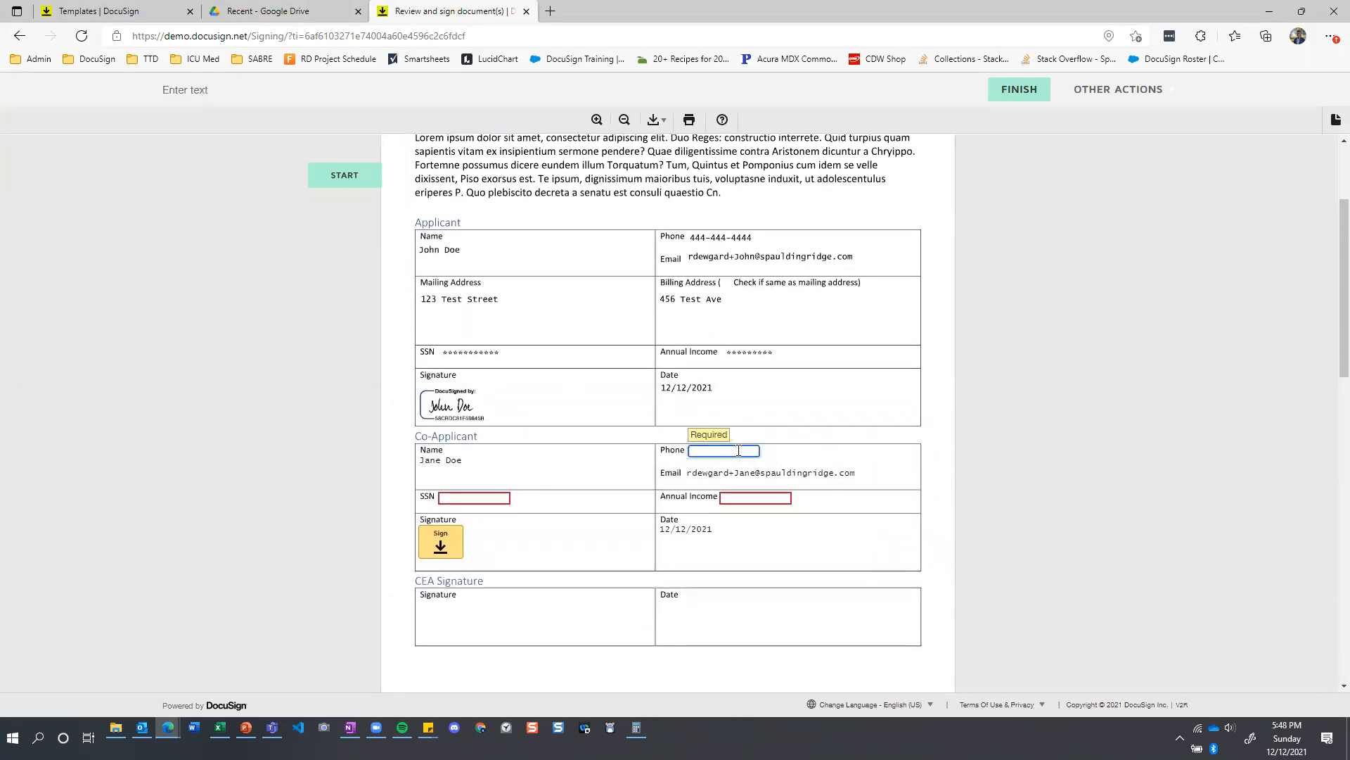
type("555")
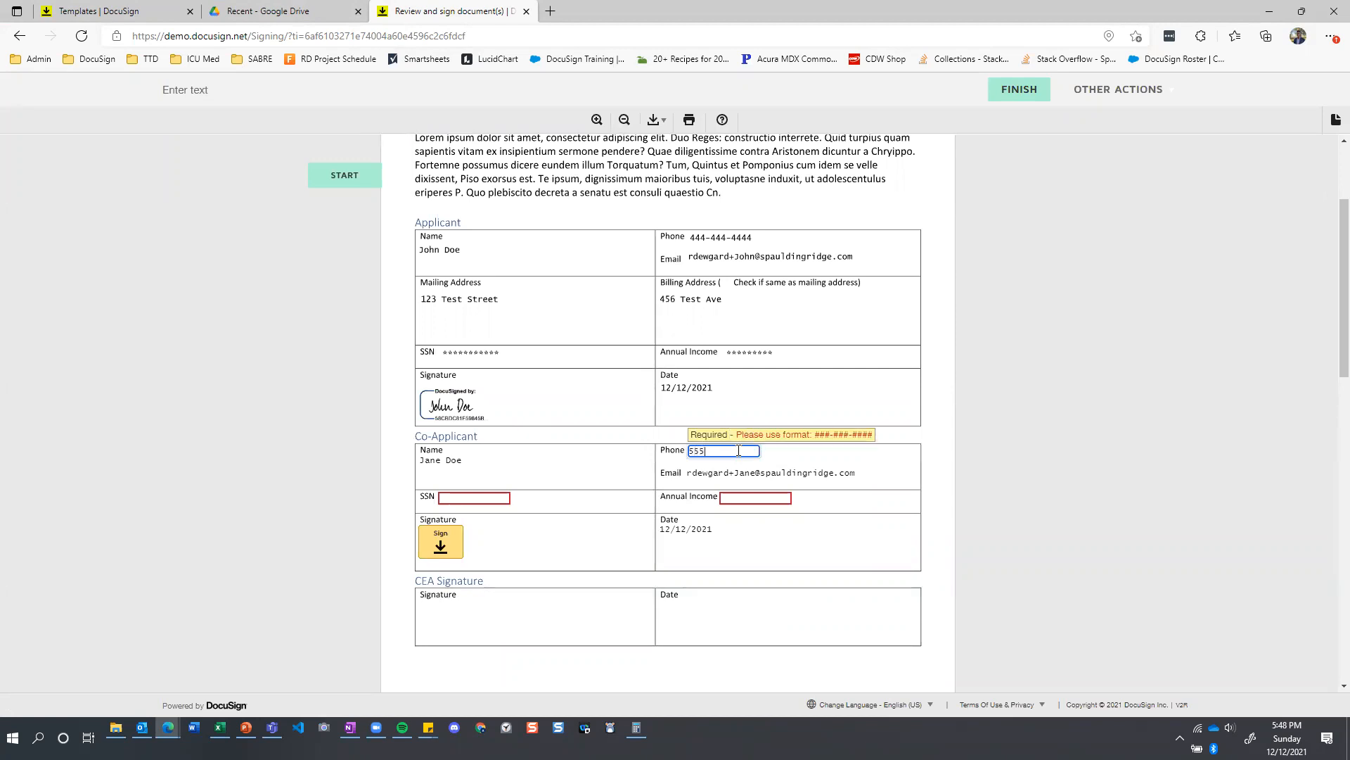
type("-555-5555")
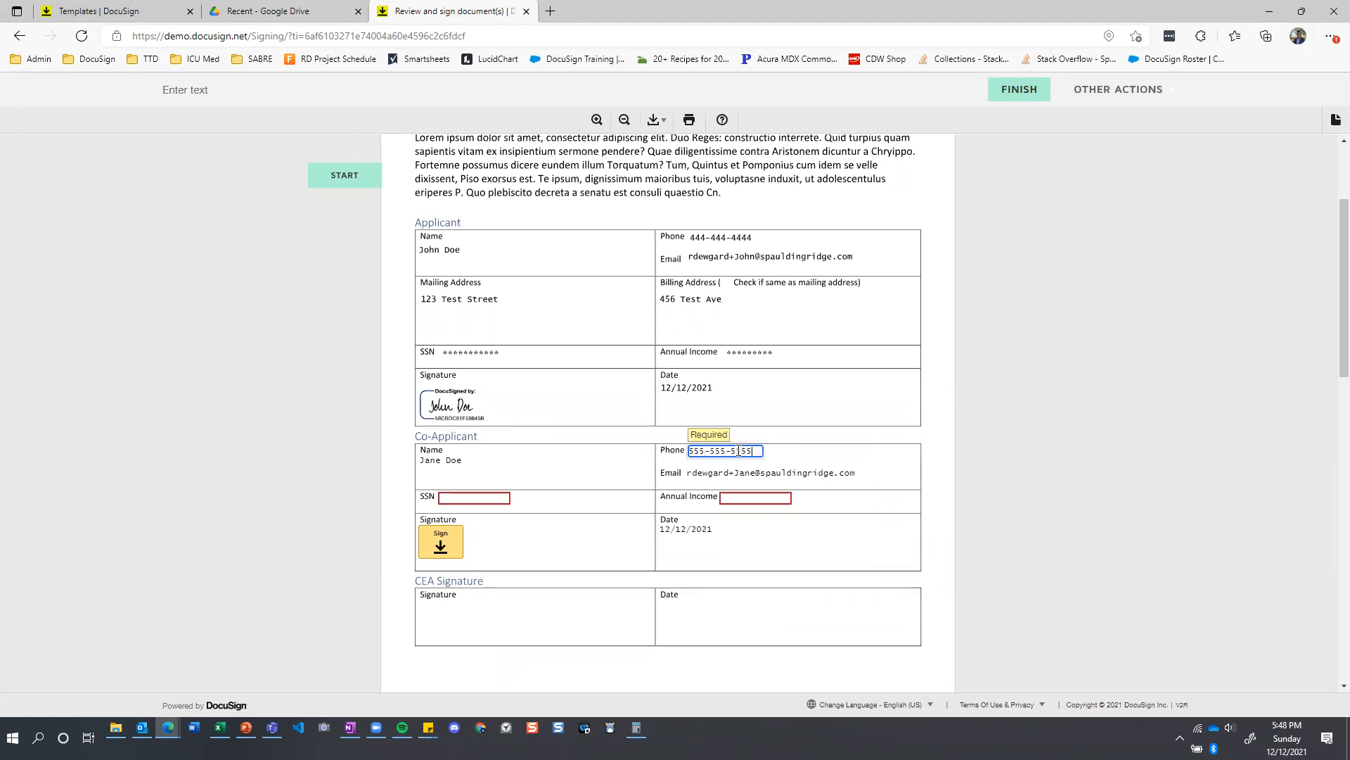
left_click(453, 497)
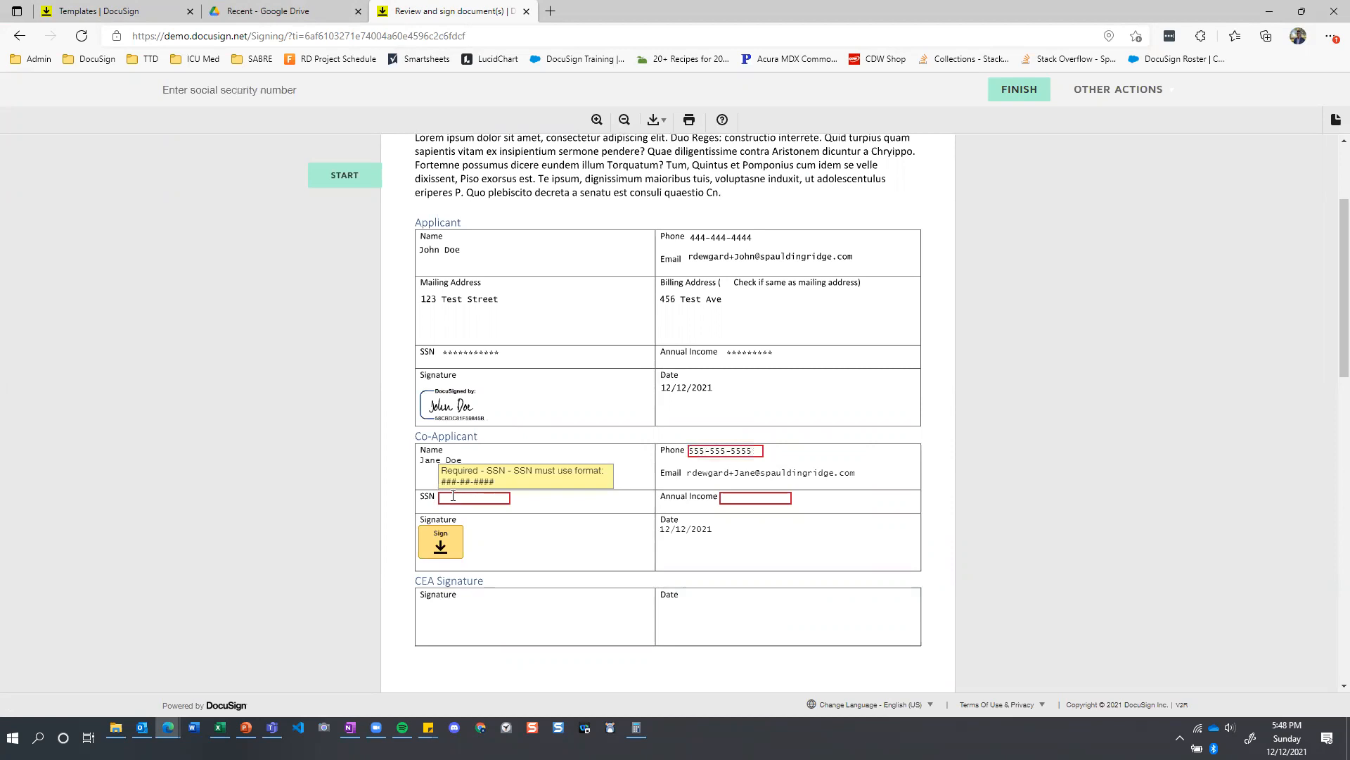
type("123-")
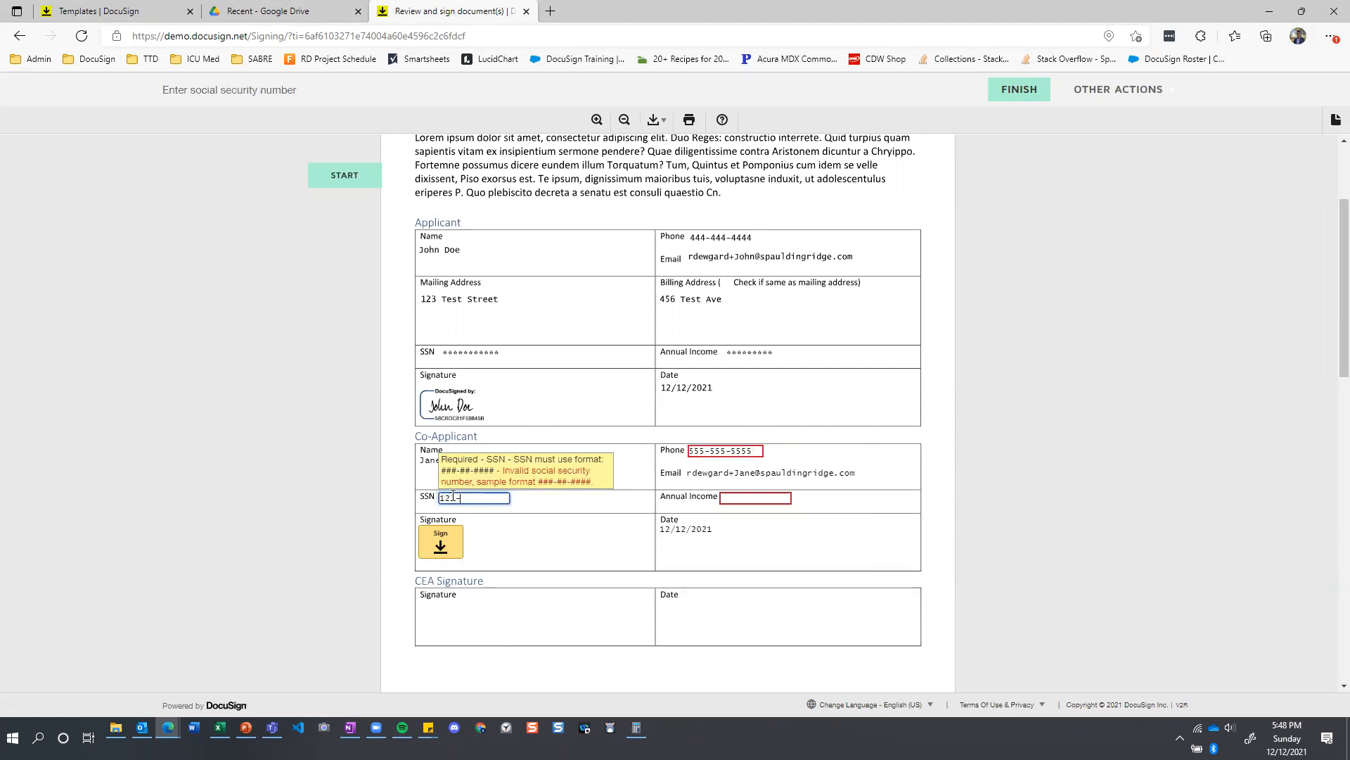
type("45-6789")
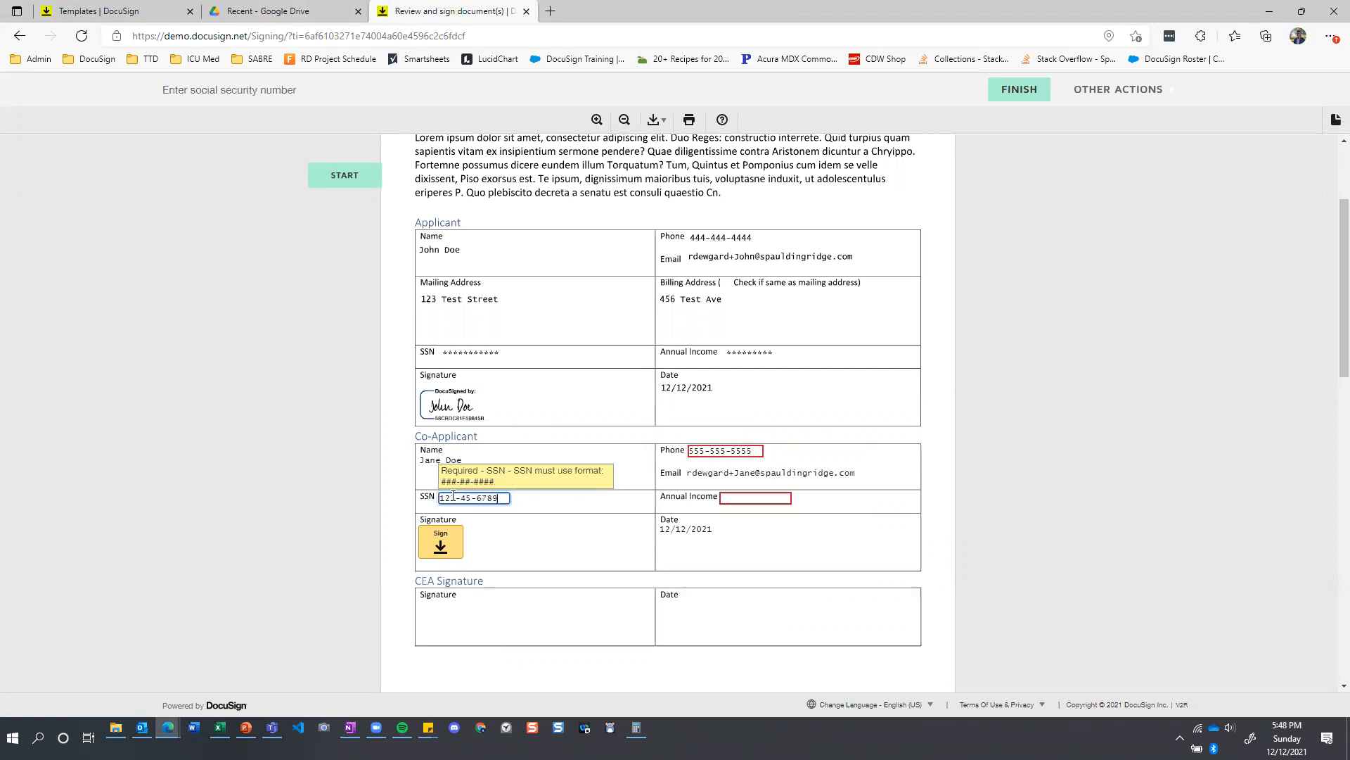
Set the co-applicant's annual income to 1,000,000.00 and sign the Co-Applicant section with the adopted preset signature.
left_click(755, 498)
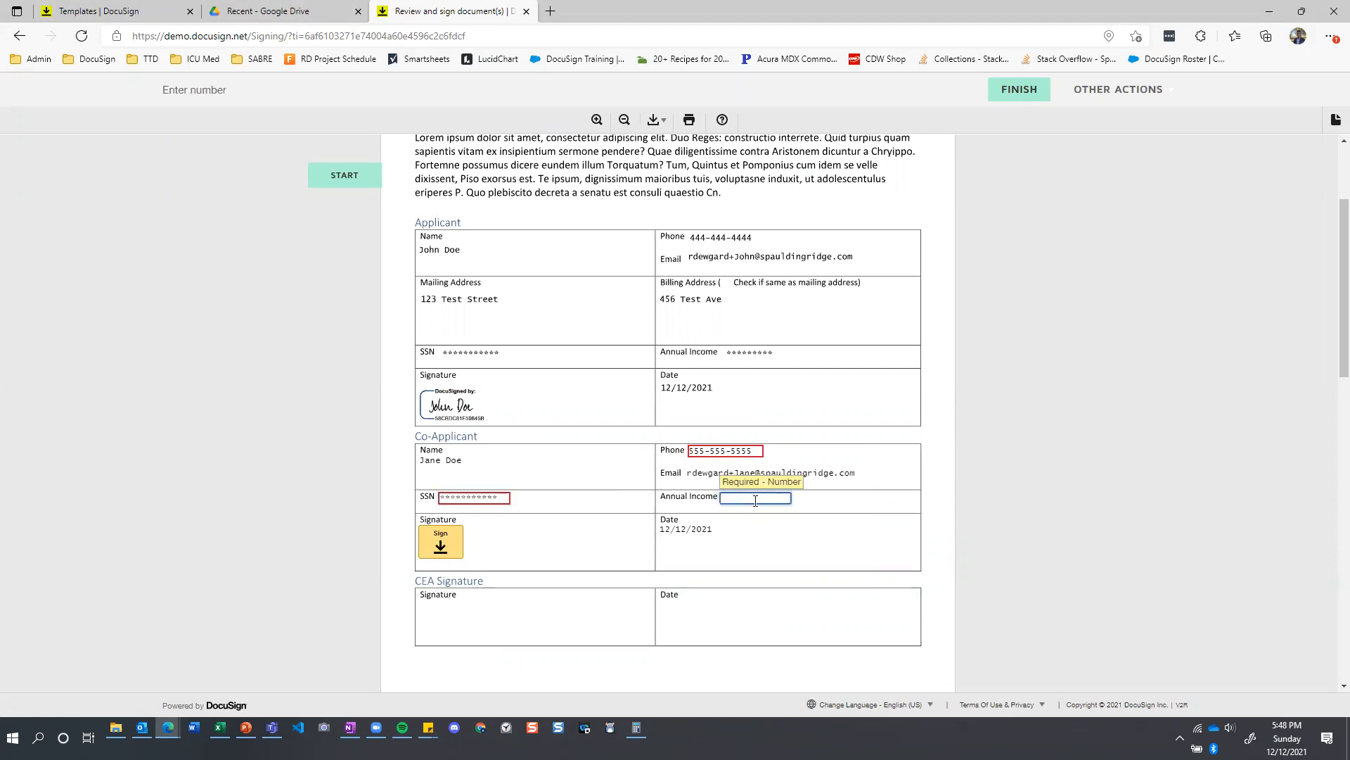
type("1000000.00")
left_click(588, 547)
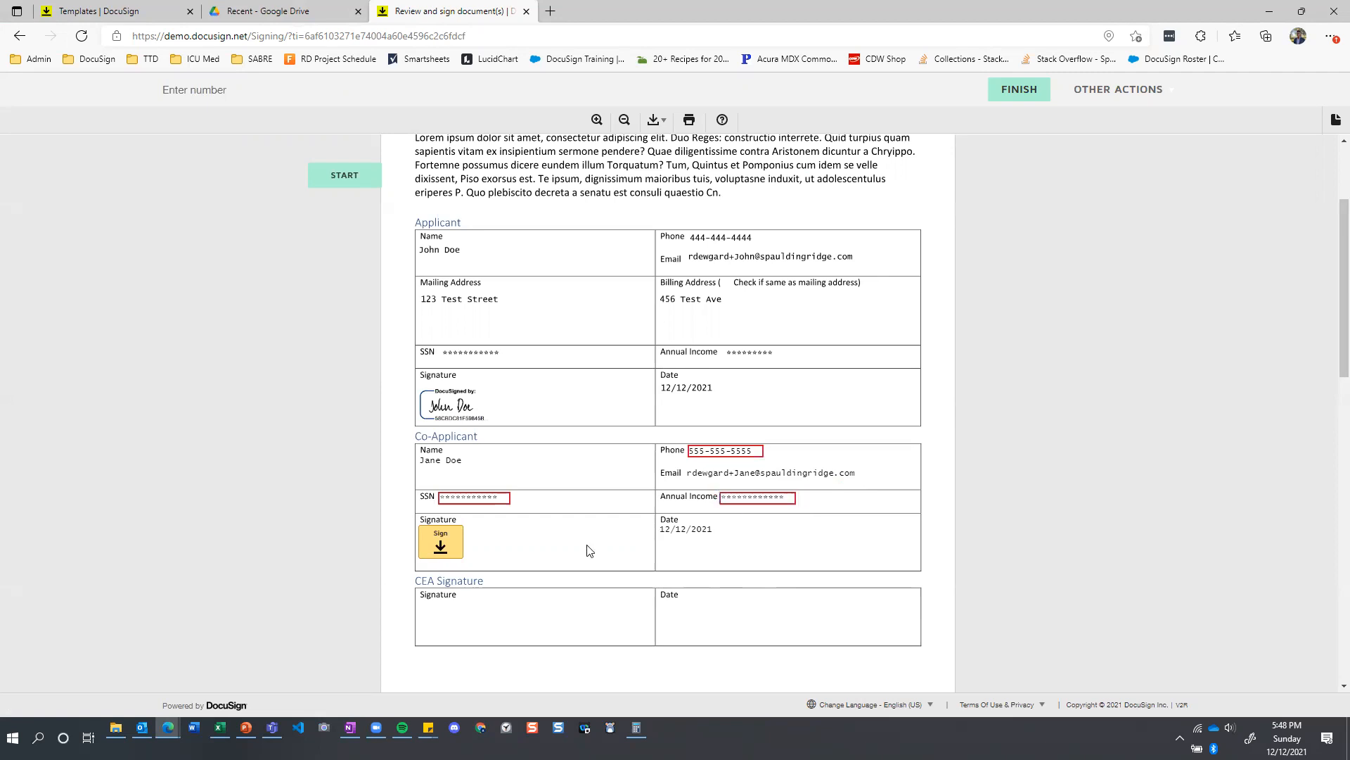
left_click(441, 541)
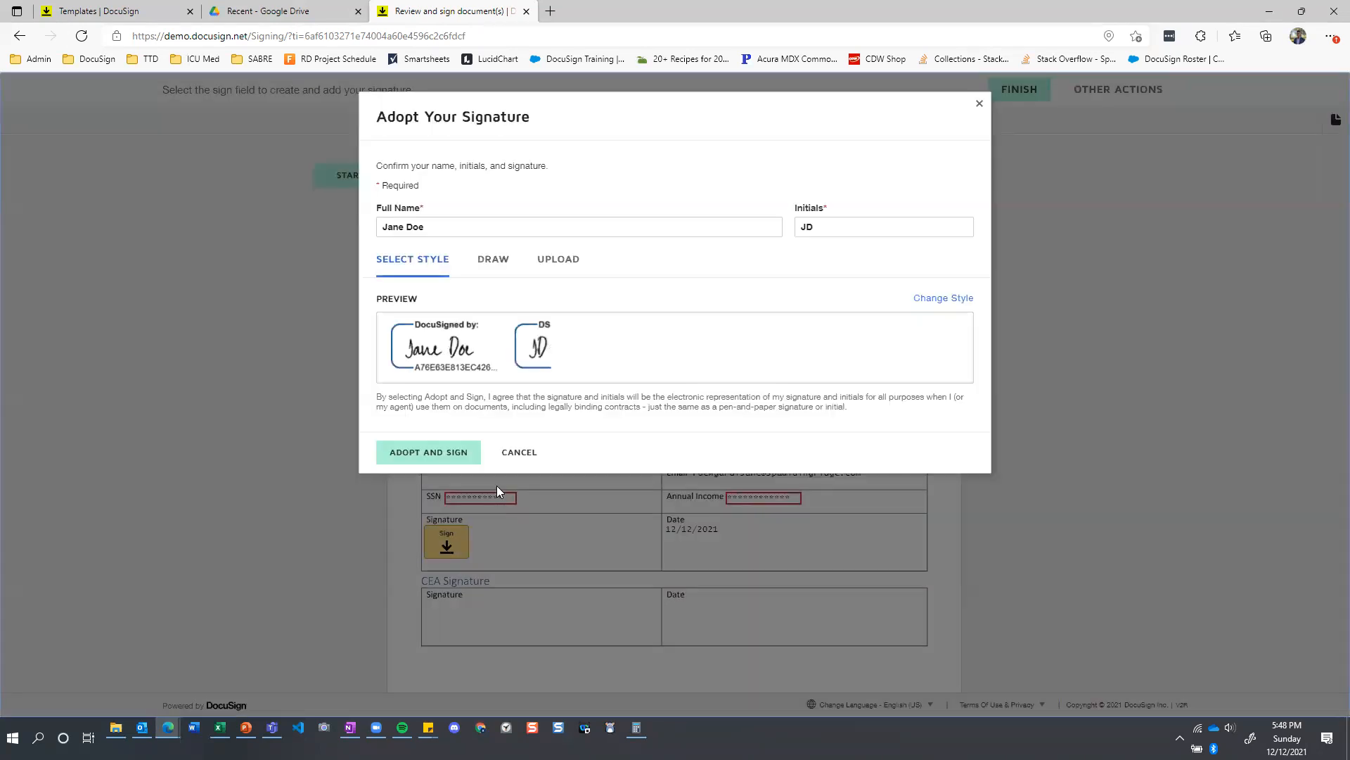
left_click(435, 453)
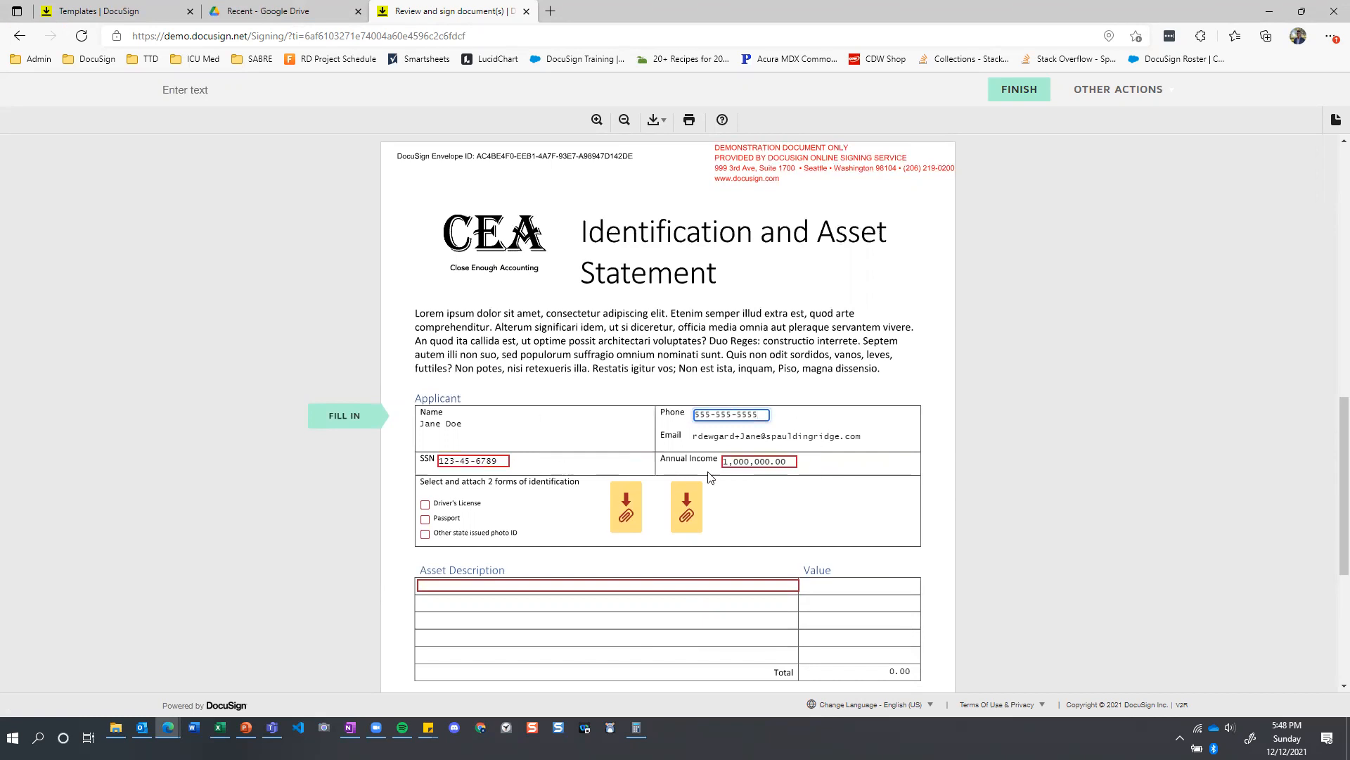
Select Driver's License and Passport as the co-applicant's identification and upload Baby Ape ID.pdf to the first attachment field.
scroll(533, 444, "down", 1)
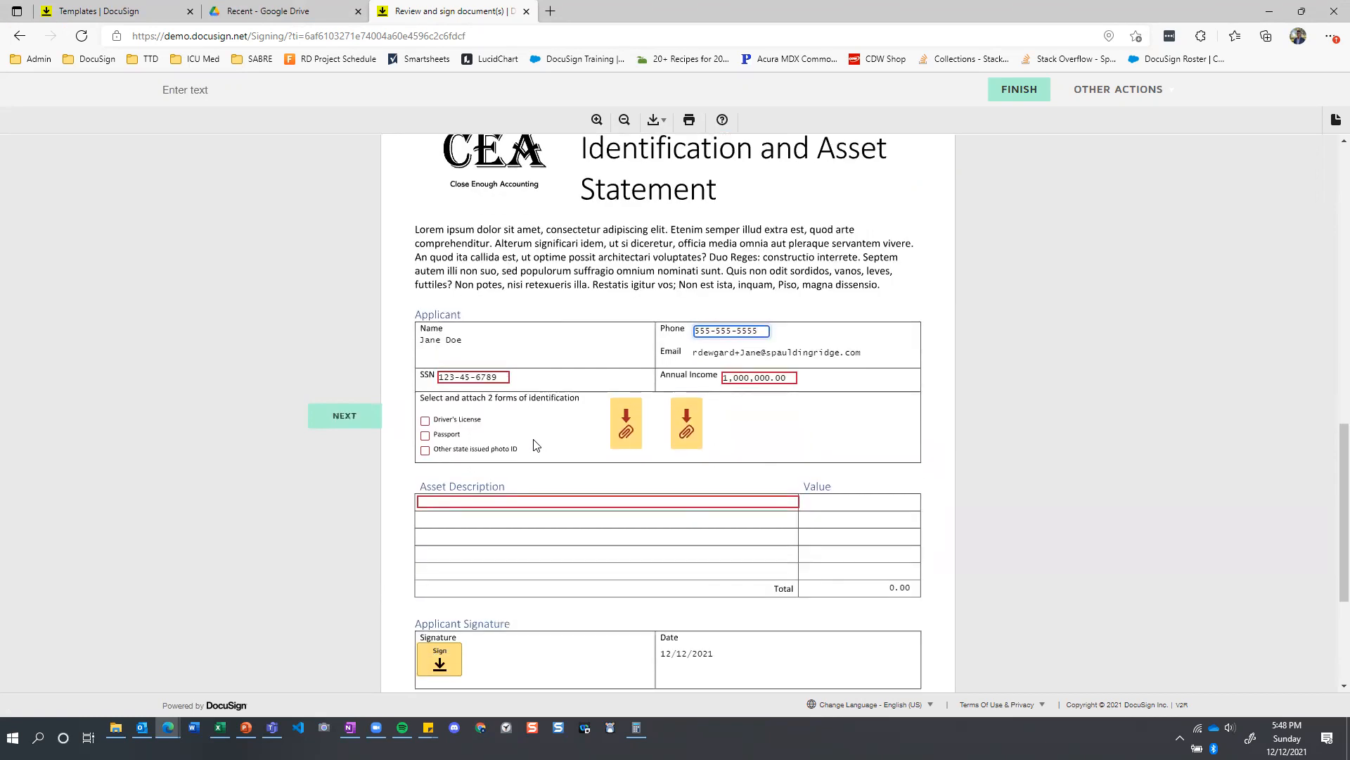
left_click(425, 420)
left_click(425, 436)
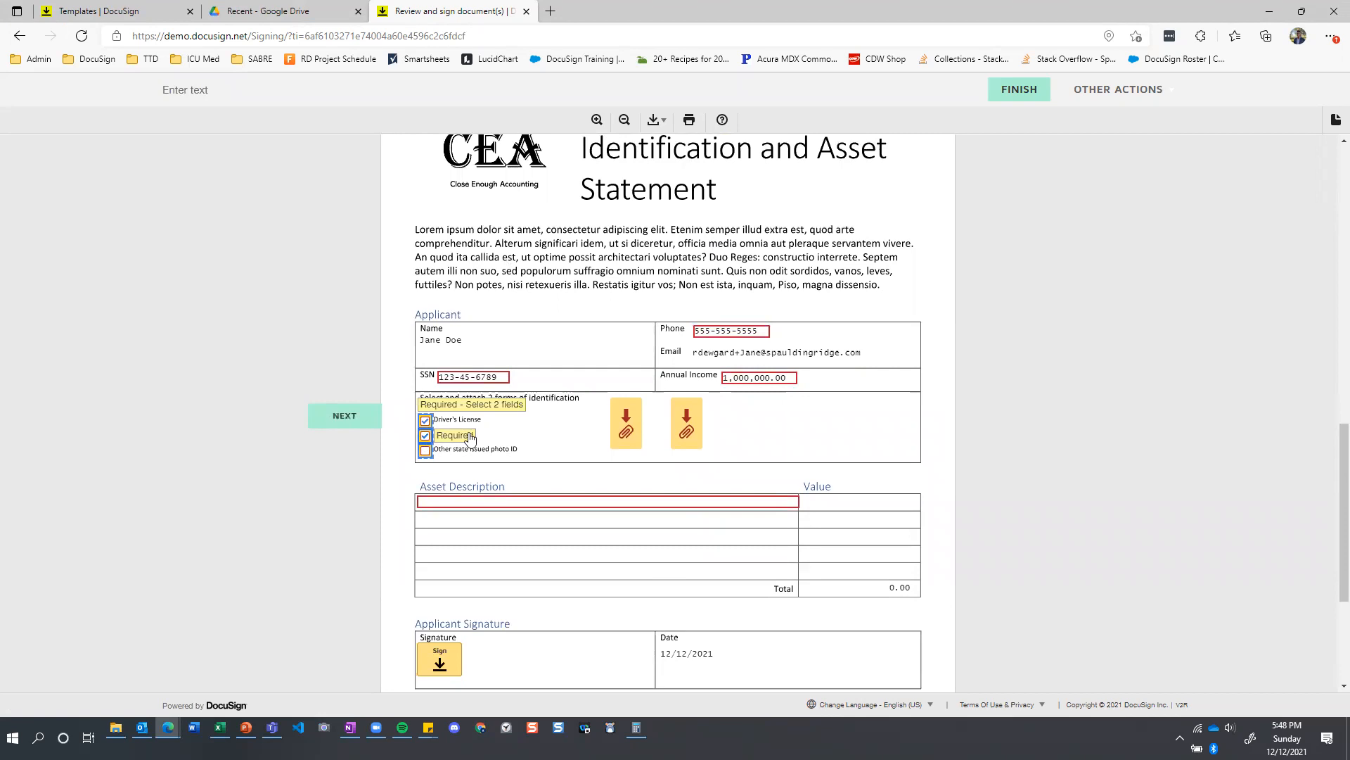
left_click(615, 419)
left_click(658, 180)
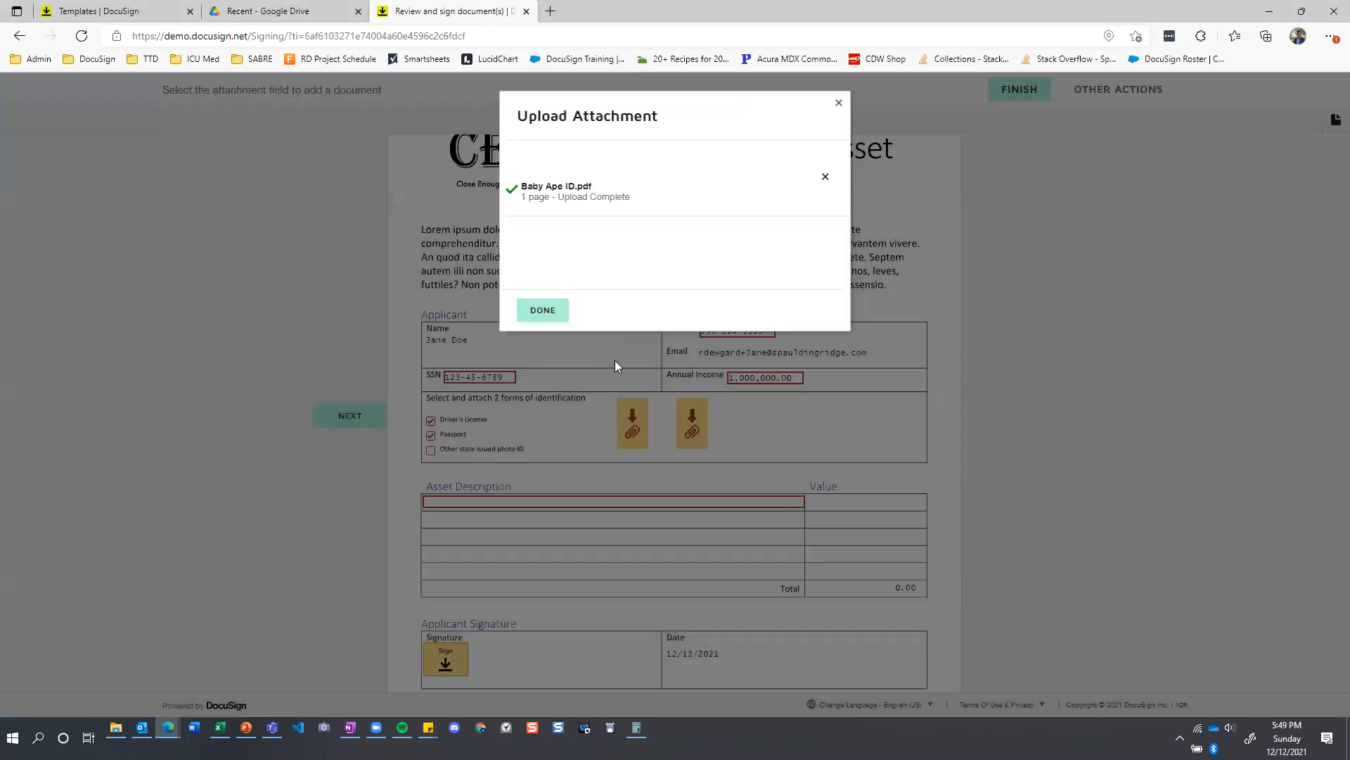
left_click(540, 311)
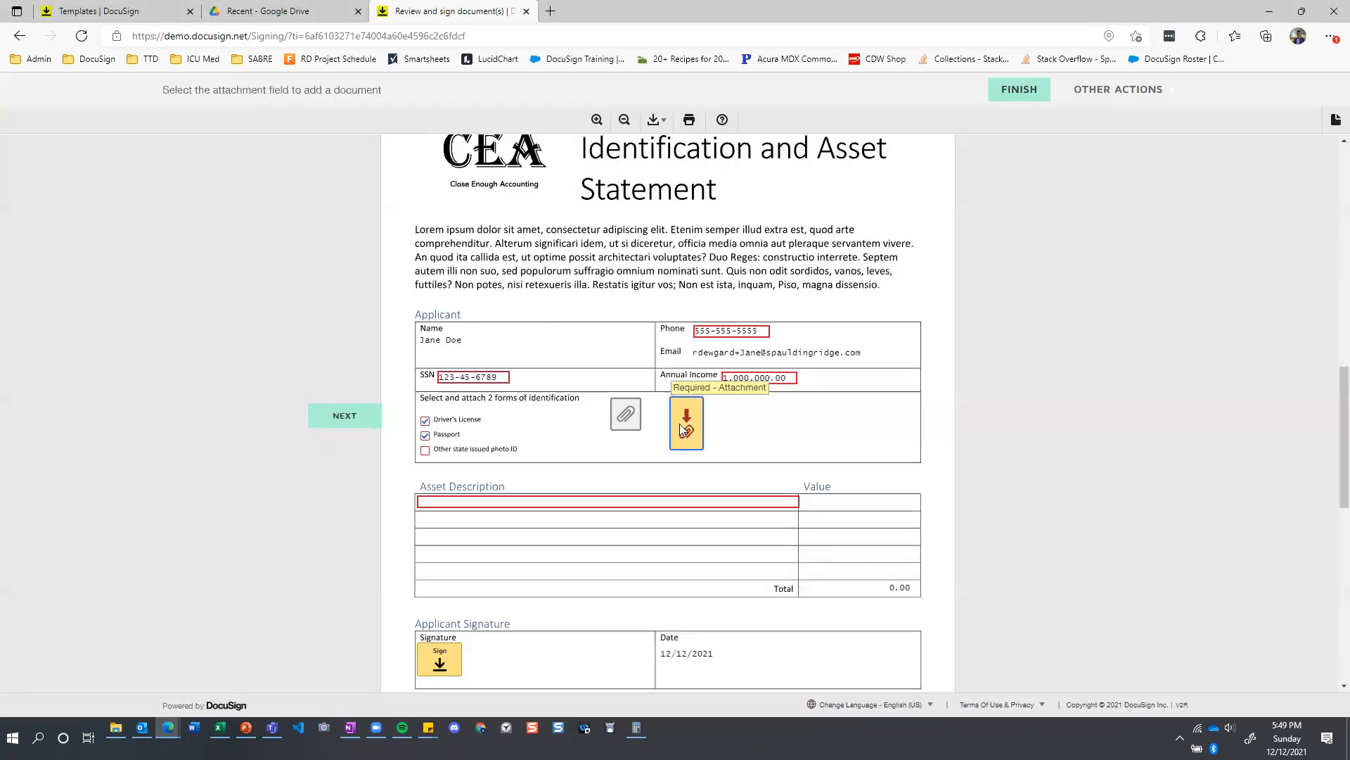
Upload the second identification file to the co-applicant's remaining attachment field.
left_click(679, 423)
left_click(671, 184)
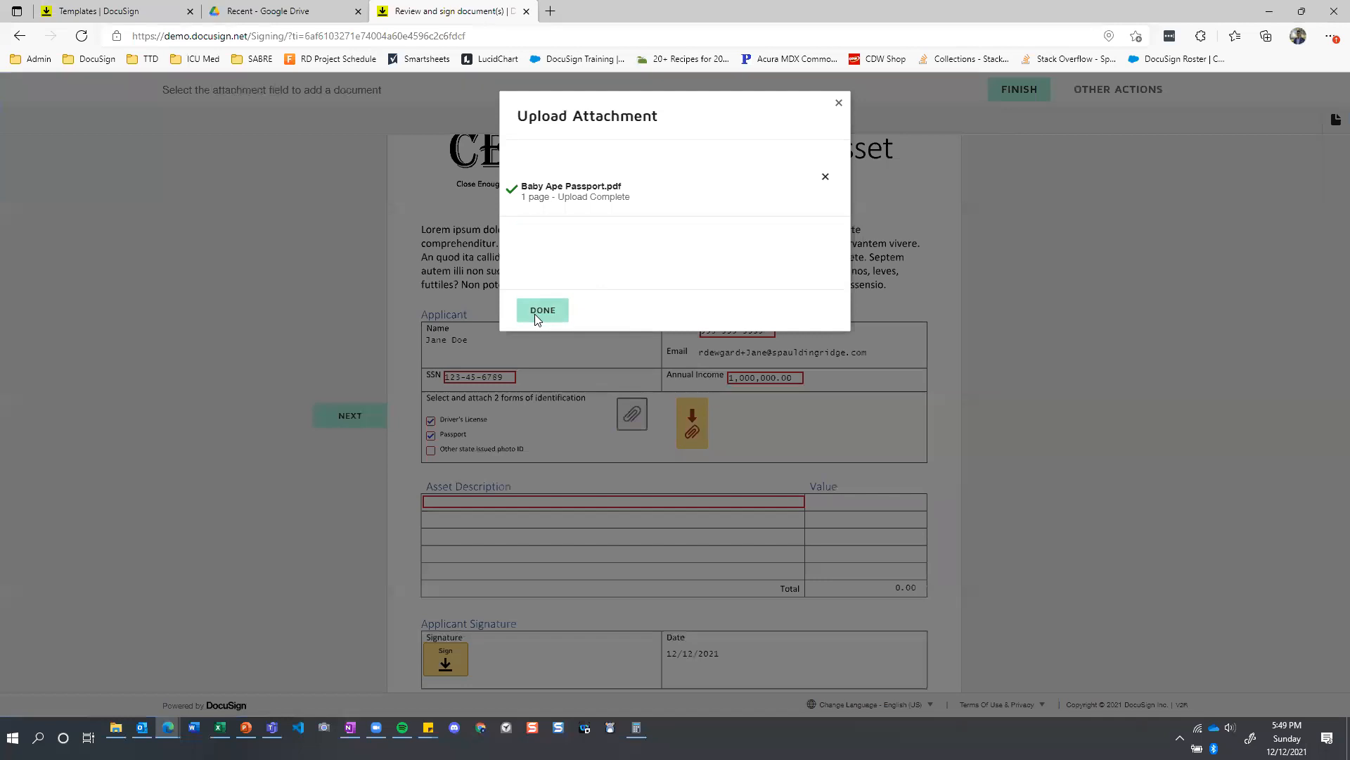
left_click(534, 313)
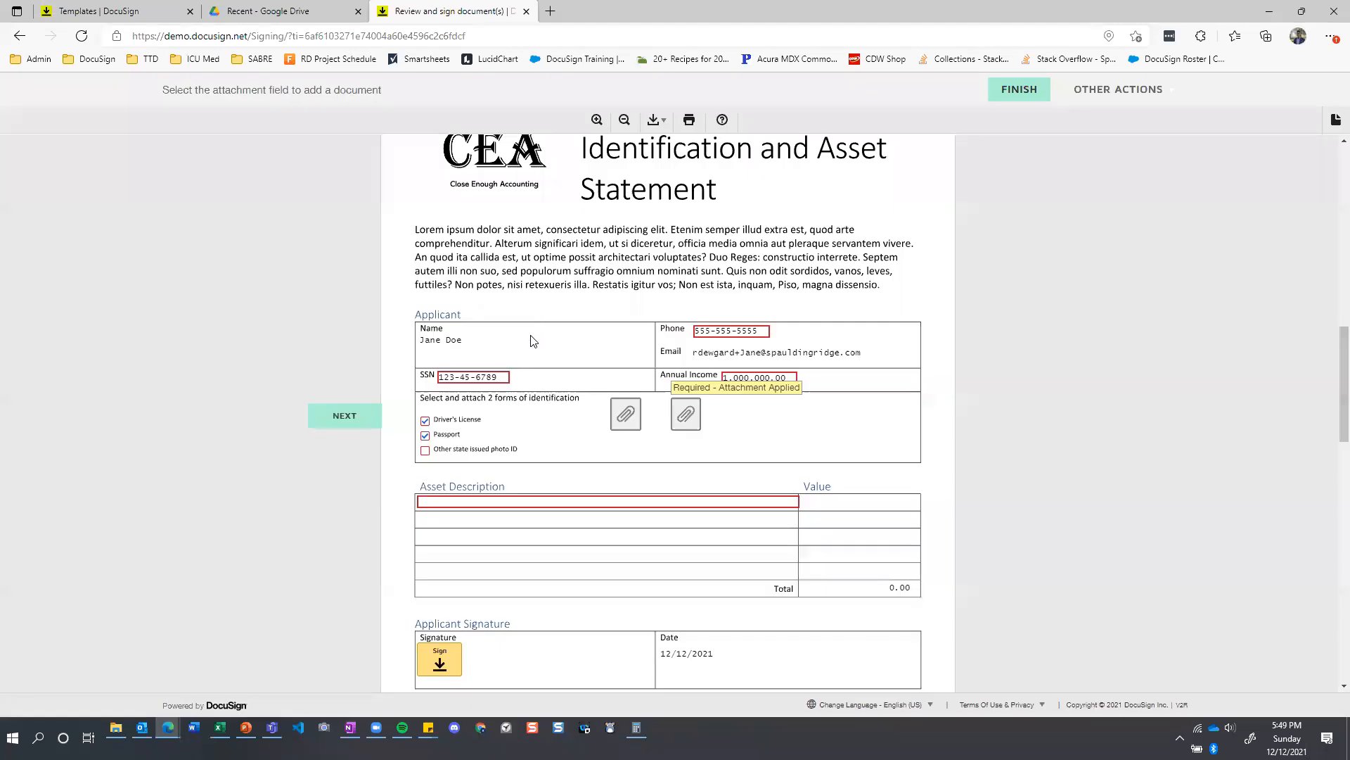
Fill the first asset row with Asset 1 valued at 5,000,000.00.
left_click(484, 501)
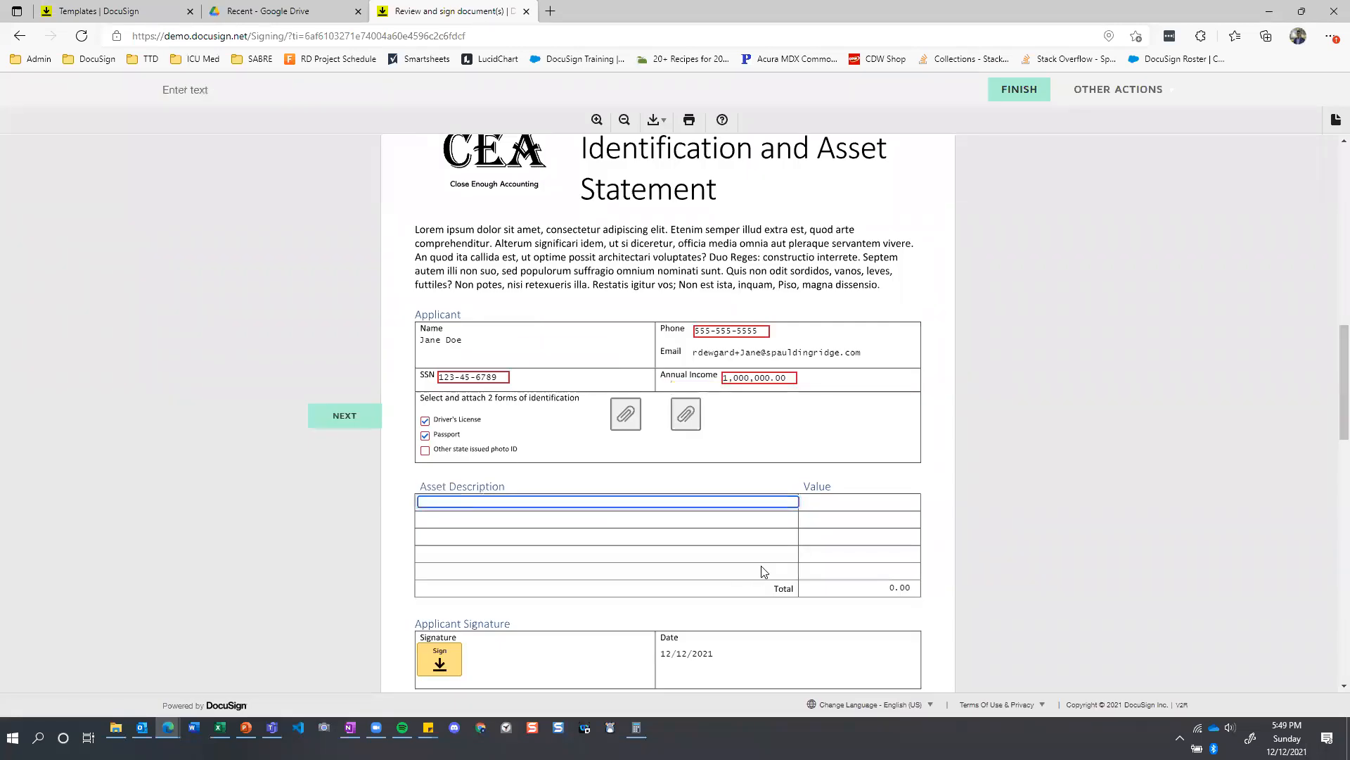
type("Asset 1")
left_click(827, 500)
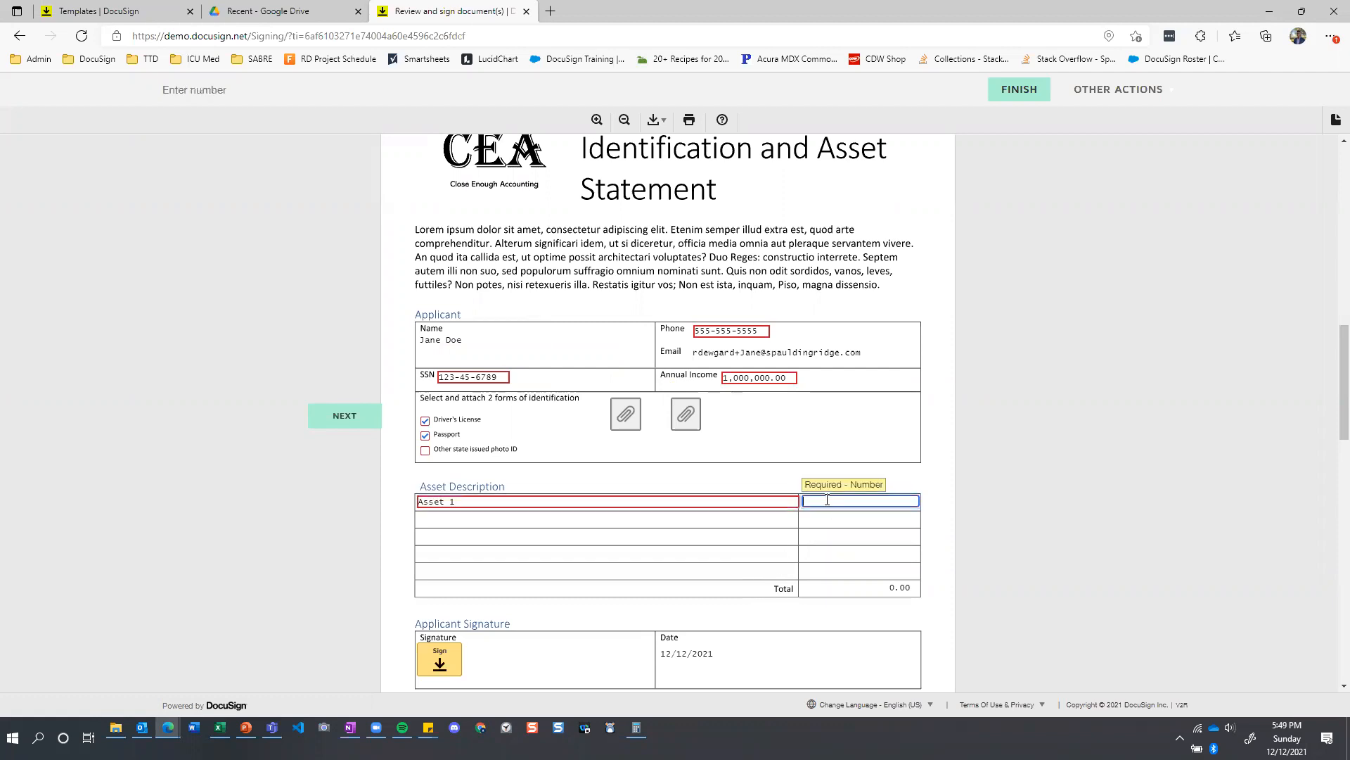
type("5,000,000.00")
left_click(876, 487)
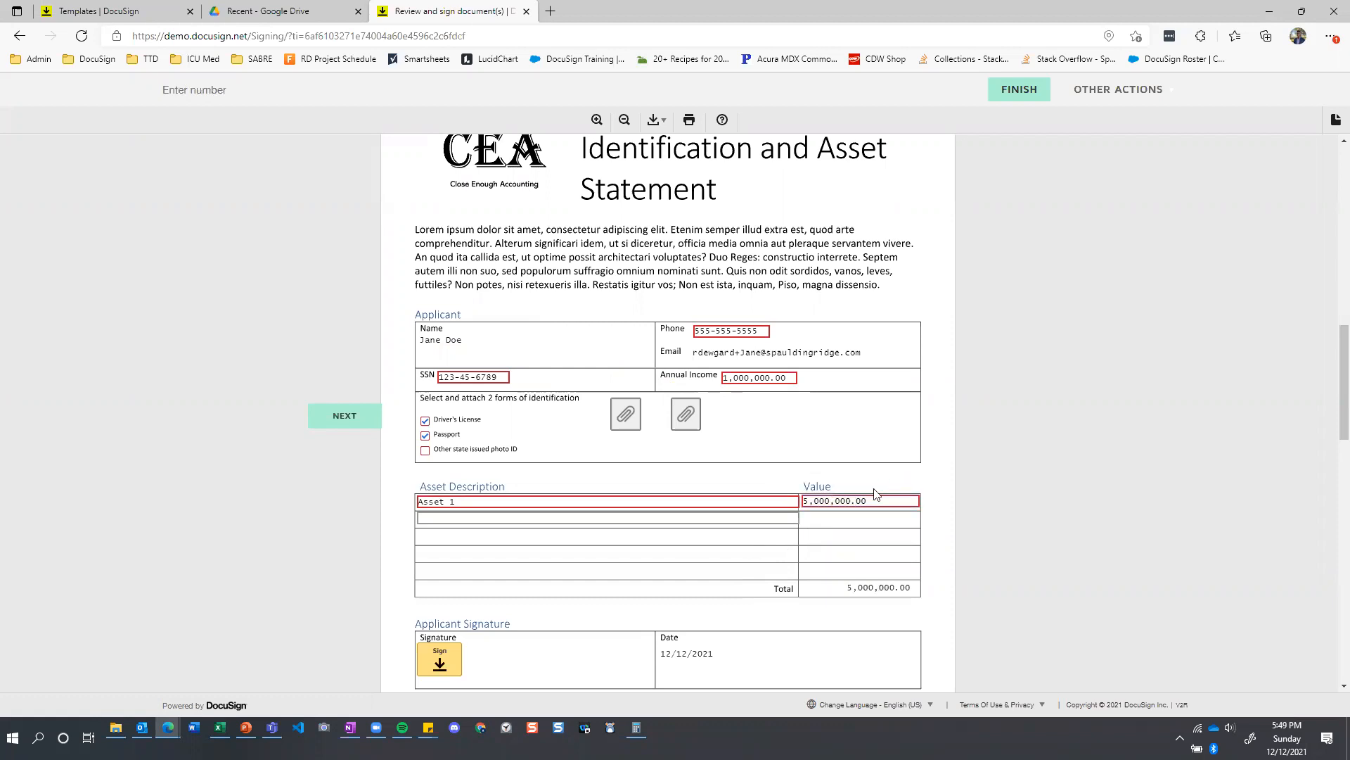
Sign the Identification and Asset Statement with the co-applicant's adopted signature and review the signed pages.
scroll(619, 386, "down", 1)
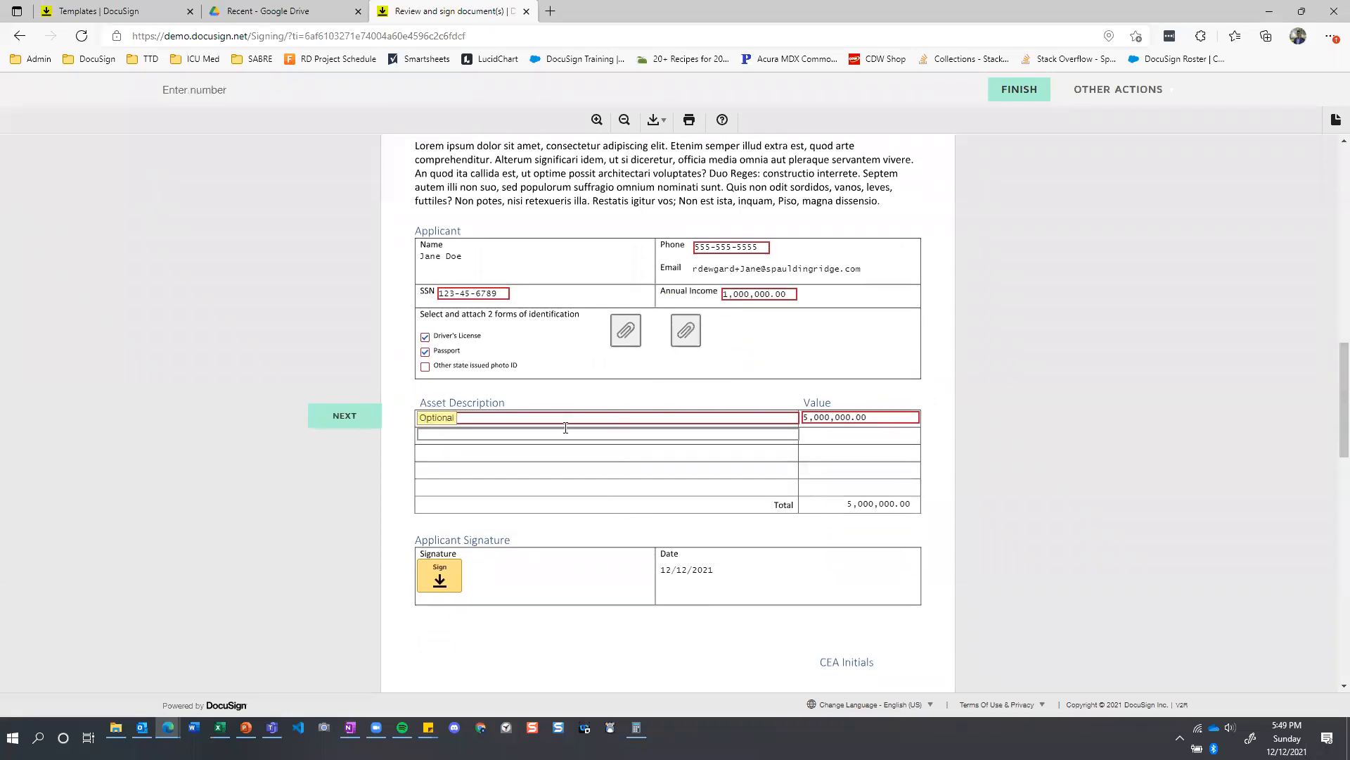
scroll(565, 428, "up", 7)
scroll(566, 429, "down", 8)
left_click(440, 492)
scroll(485, 485, "up", 7)
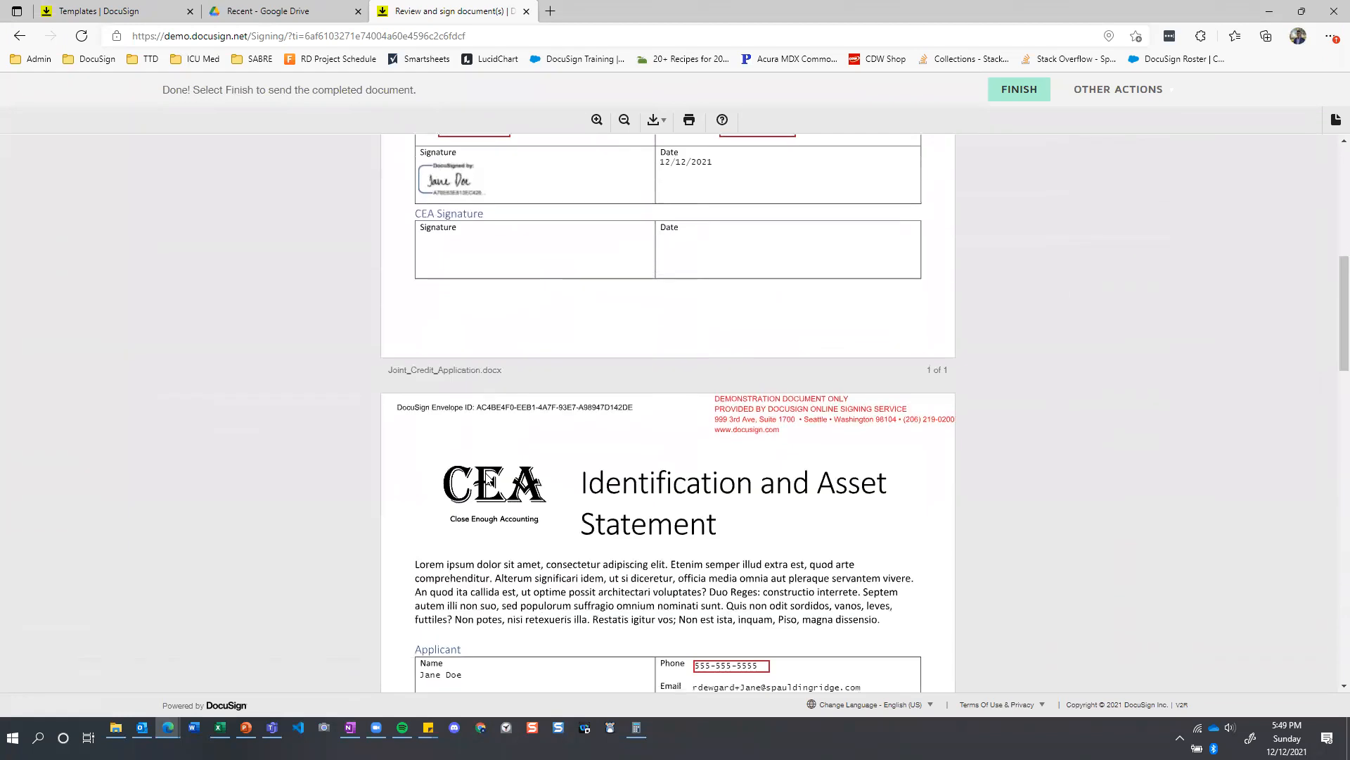
scroll(455, 485, "down", 7)
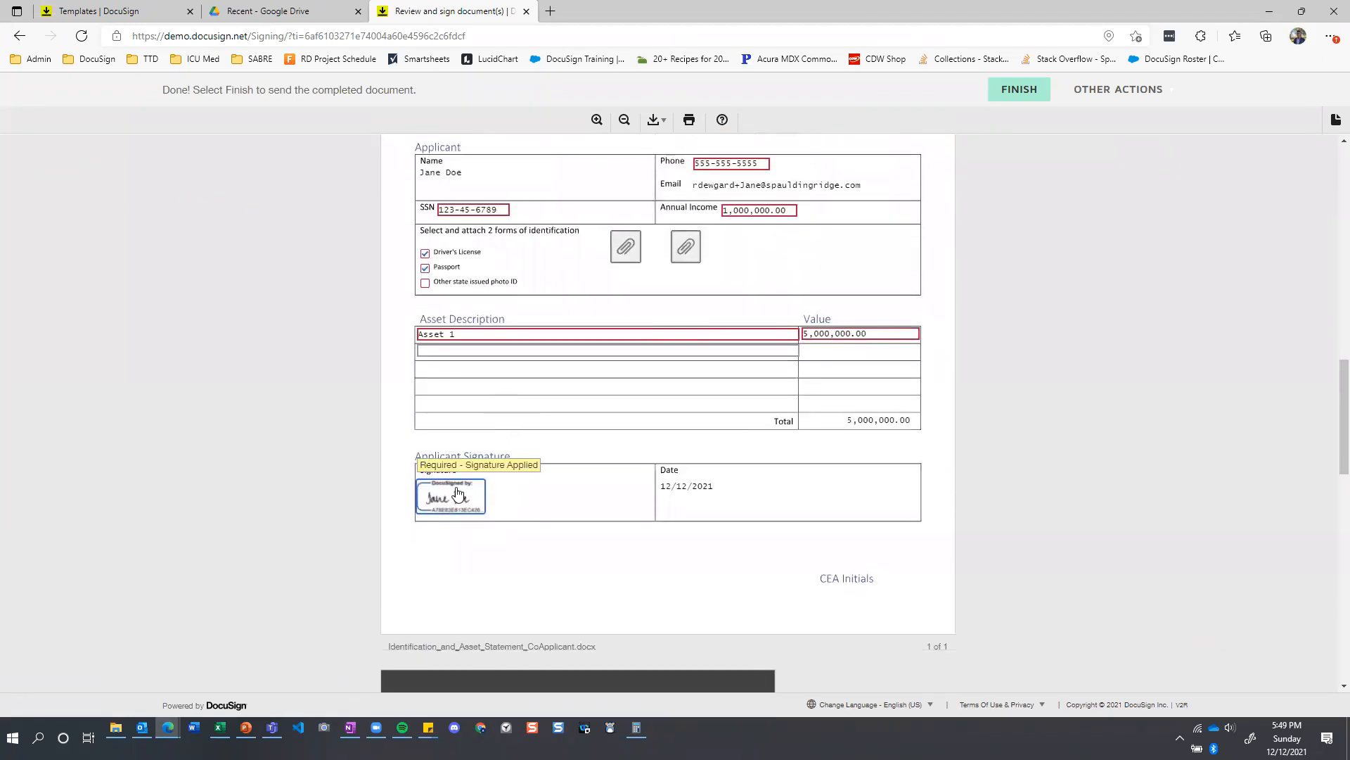
Check the co-applicant's attached identification, then finish signing without creating a DocuSign account and close the signing page.
scroll(506, 392, "down", 1)
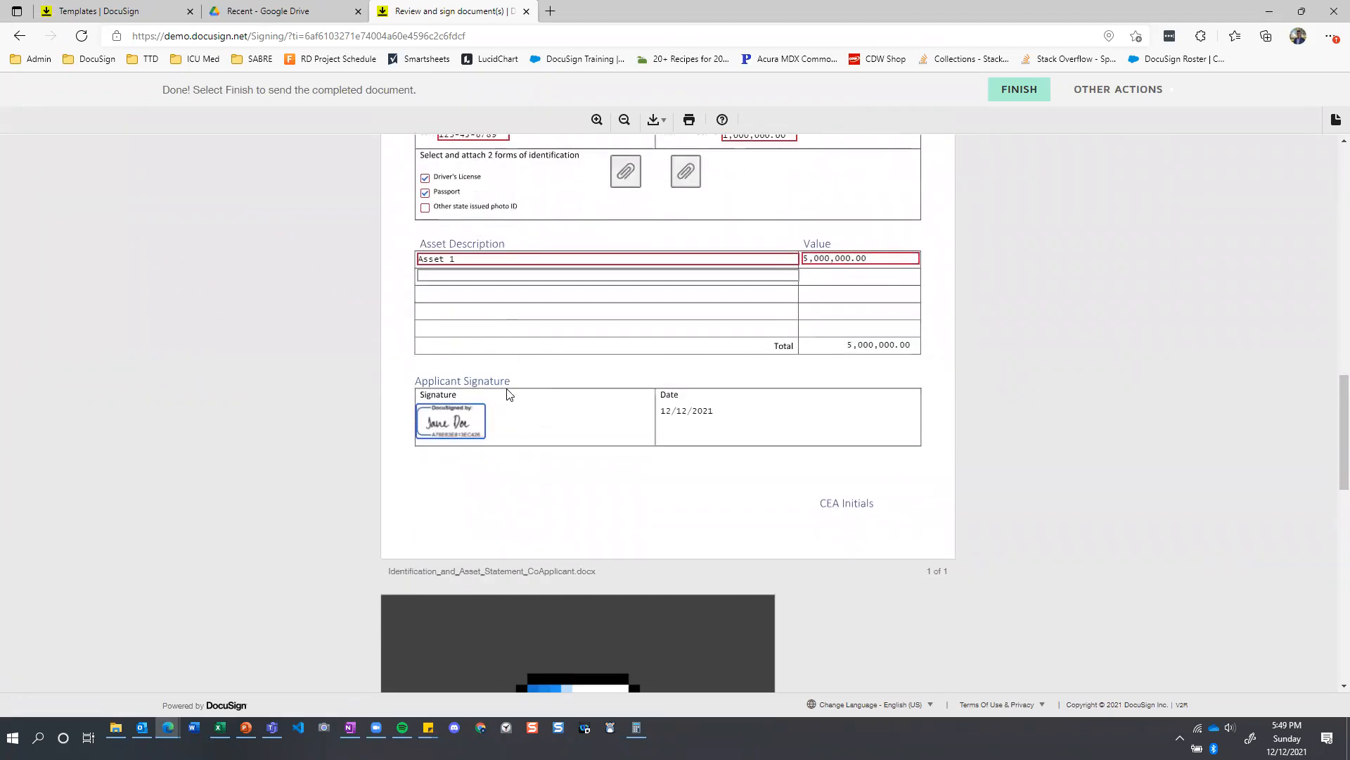
scroll(665, 307, "down", 7)
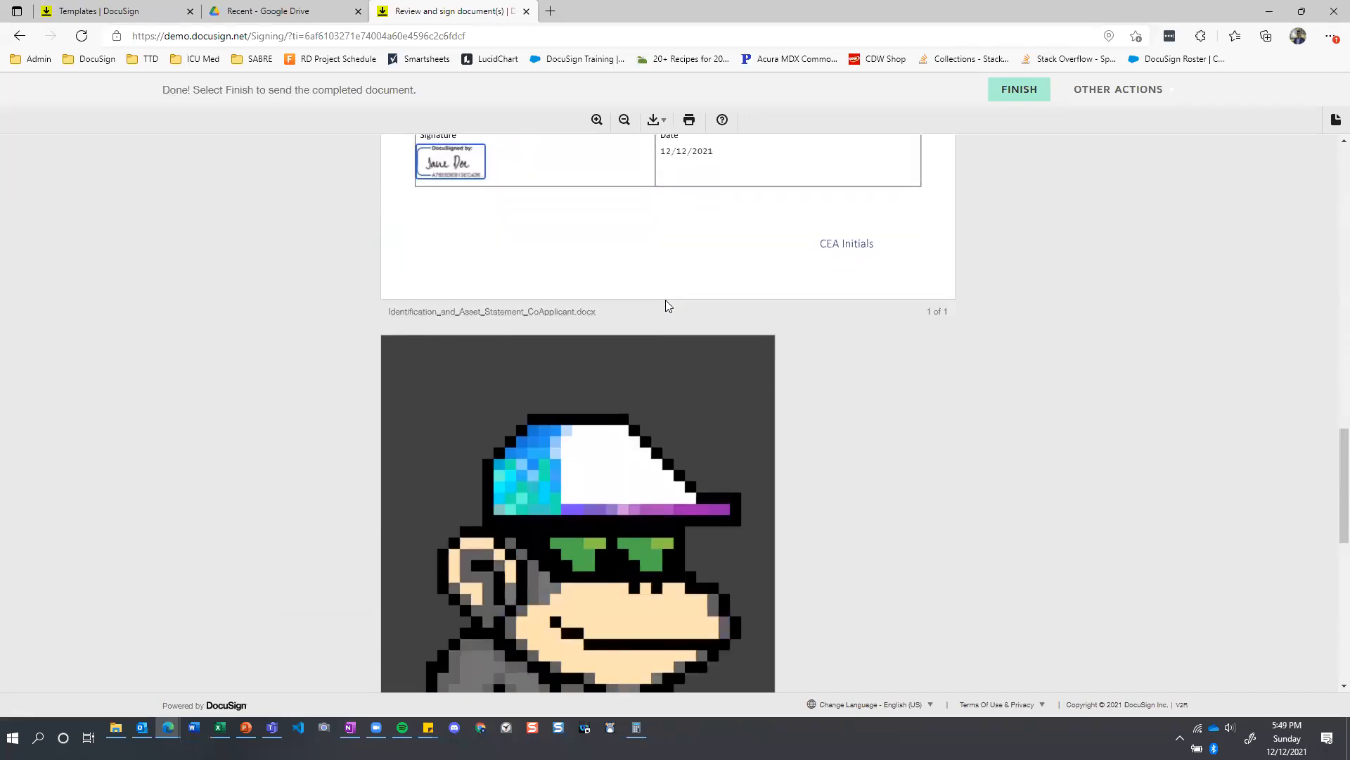
scroll(686, 305, "down", 5)
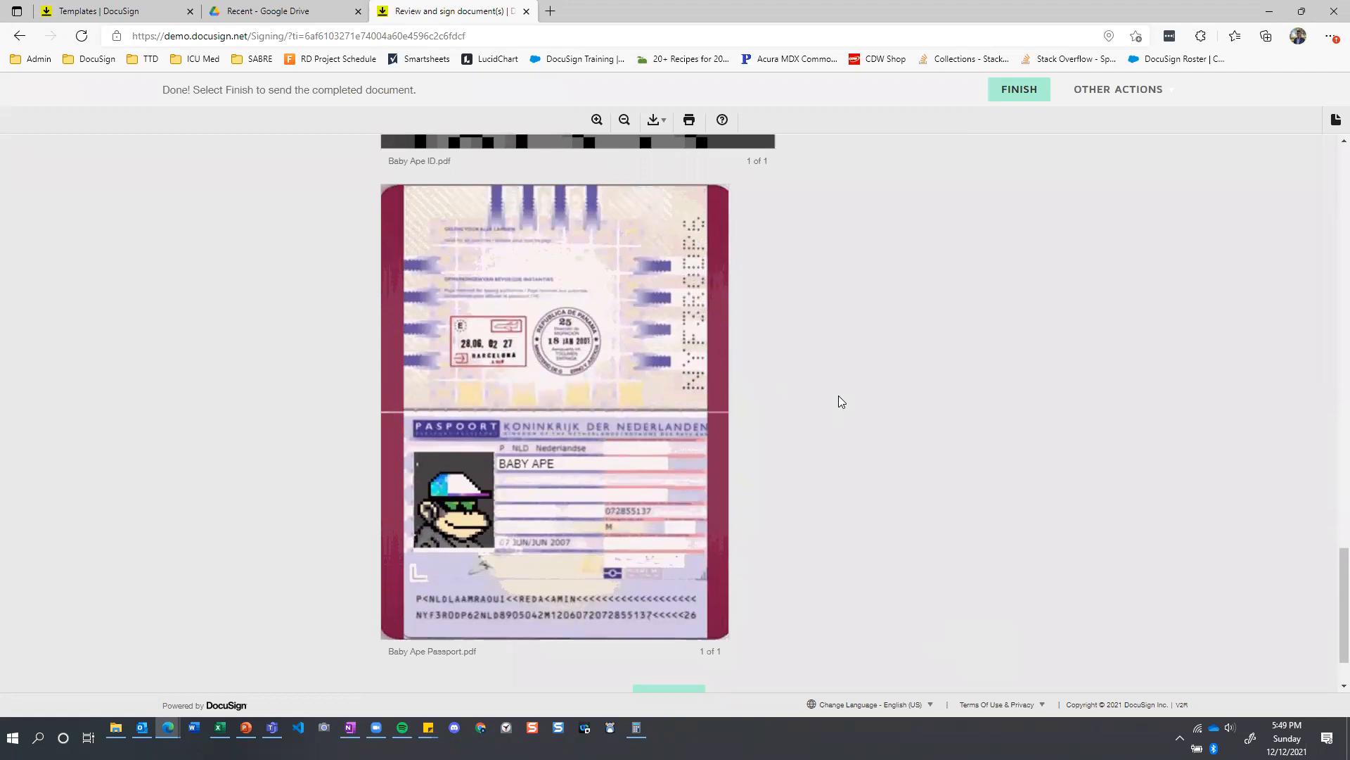
left_click(1027, 93)
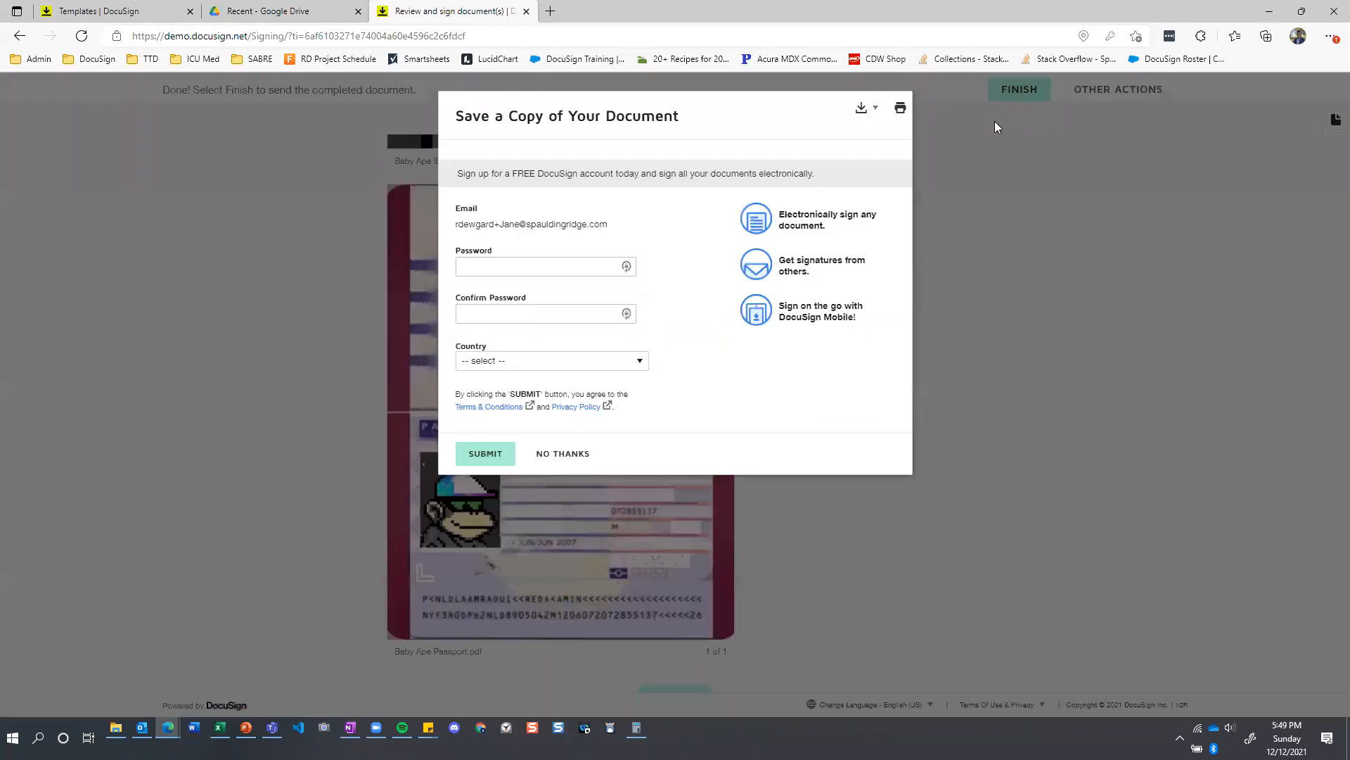
left_click(545, 454)
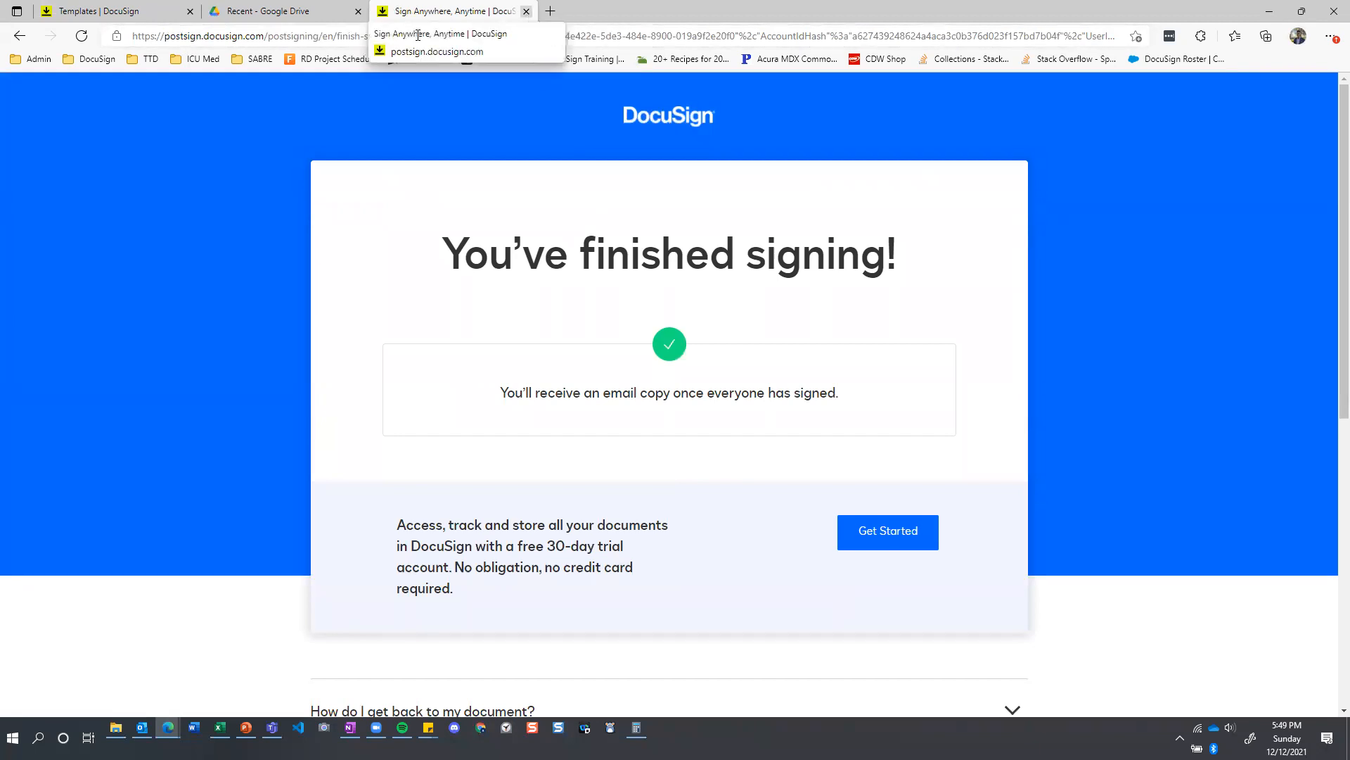
left_click(526, 12)
Switch to Outlook and read the notification that the co-applicant viewed the joint credit application.
left_click(98, 11)
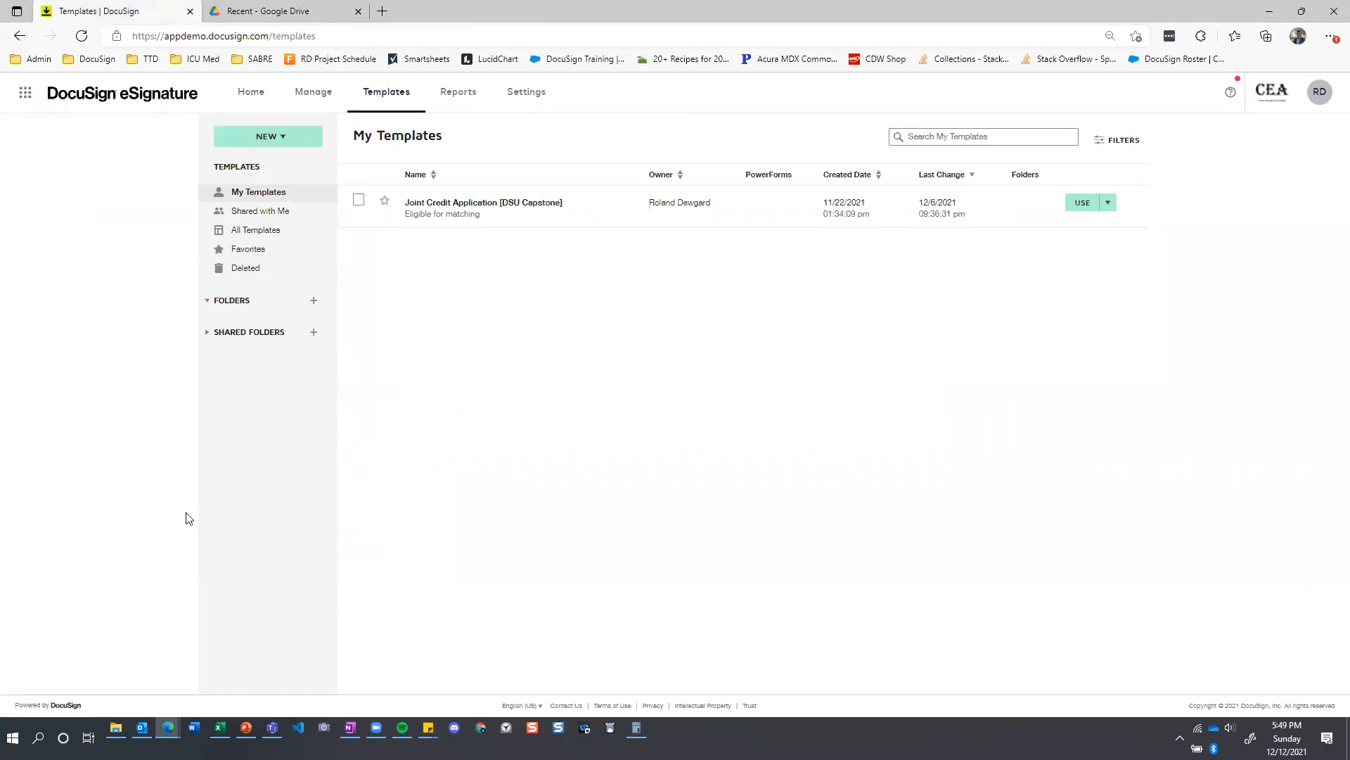
left_click(142, 728)
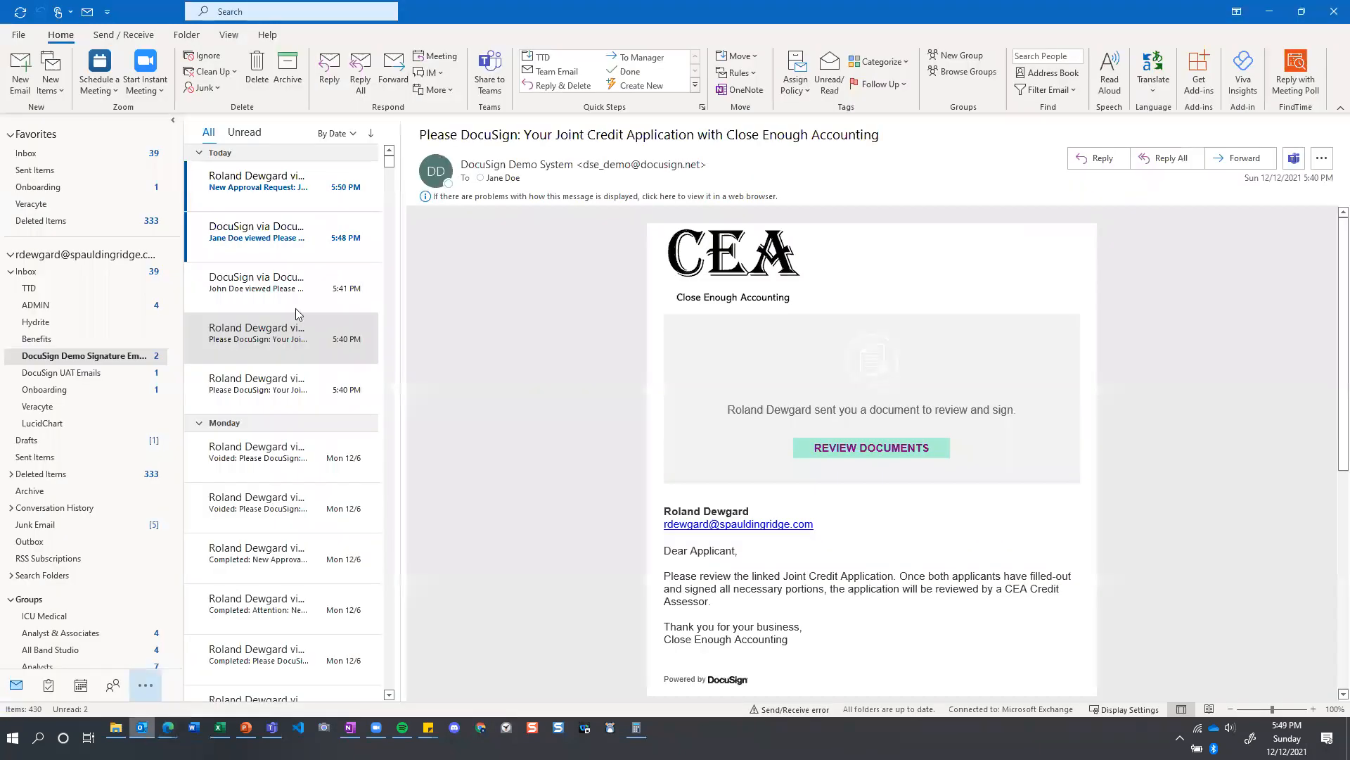
left_click(261, 255)
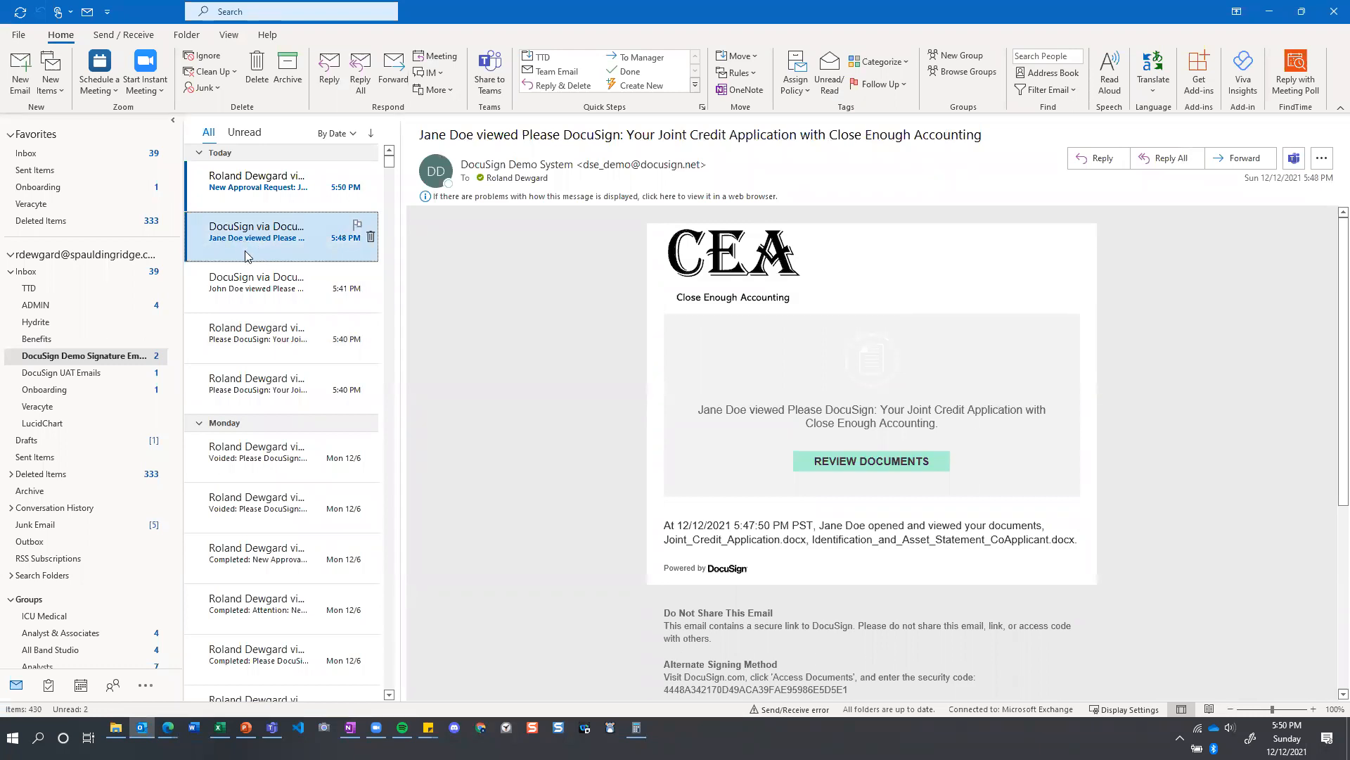
left_click(254, 288)
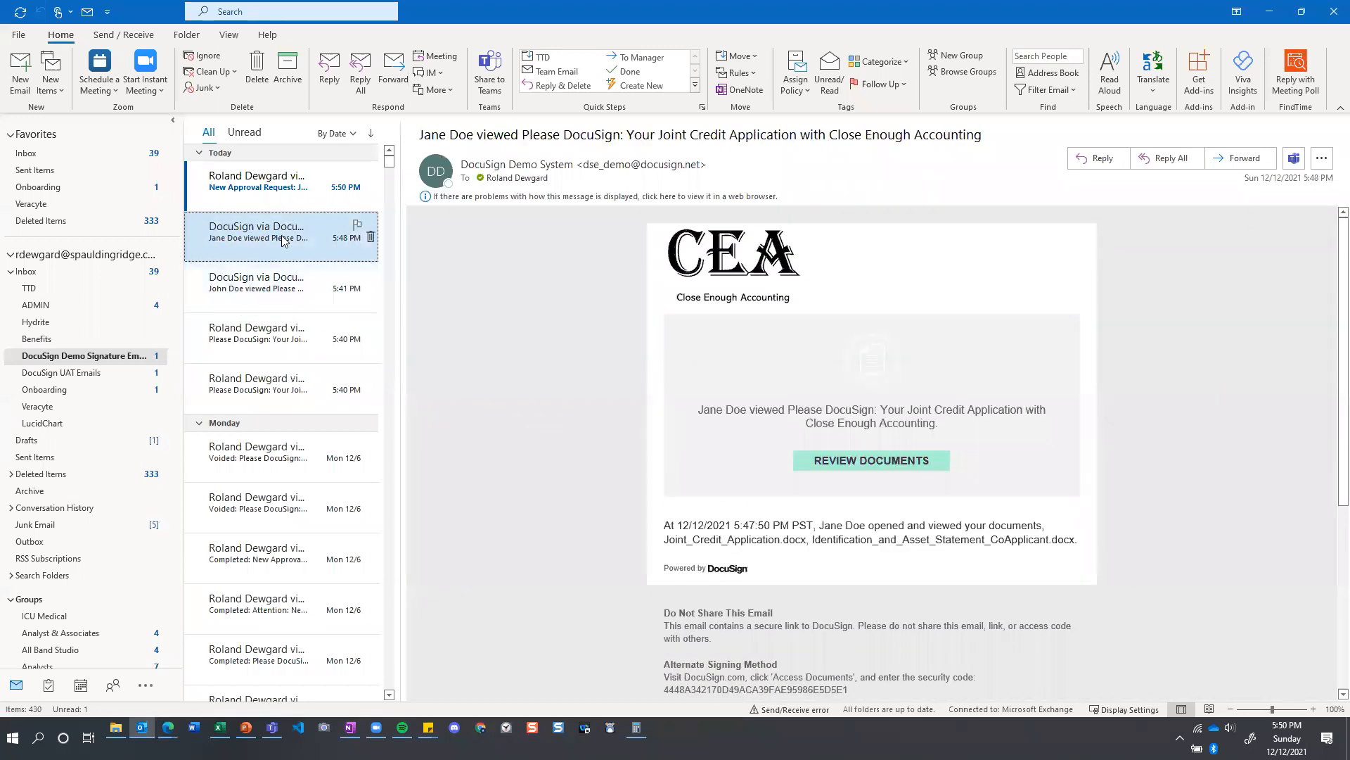
Open the documents from the New Approval Request: Joint Credit Application email and agree to use electronic records and signatures.
left_click(254, 191)
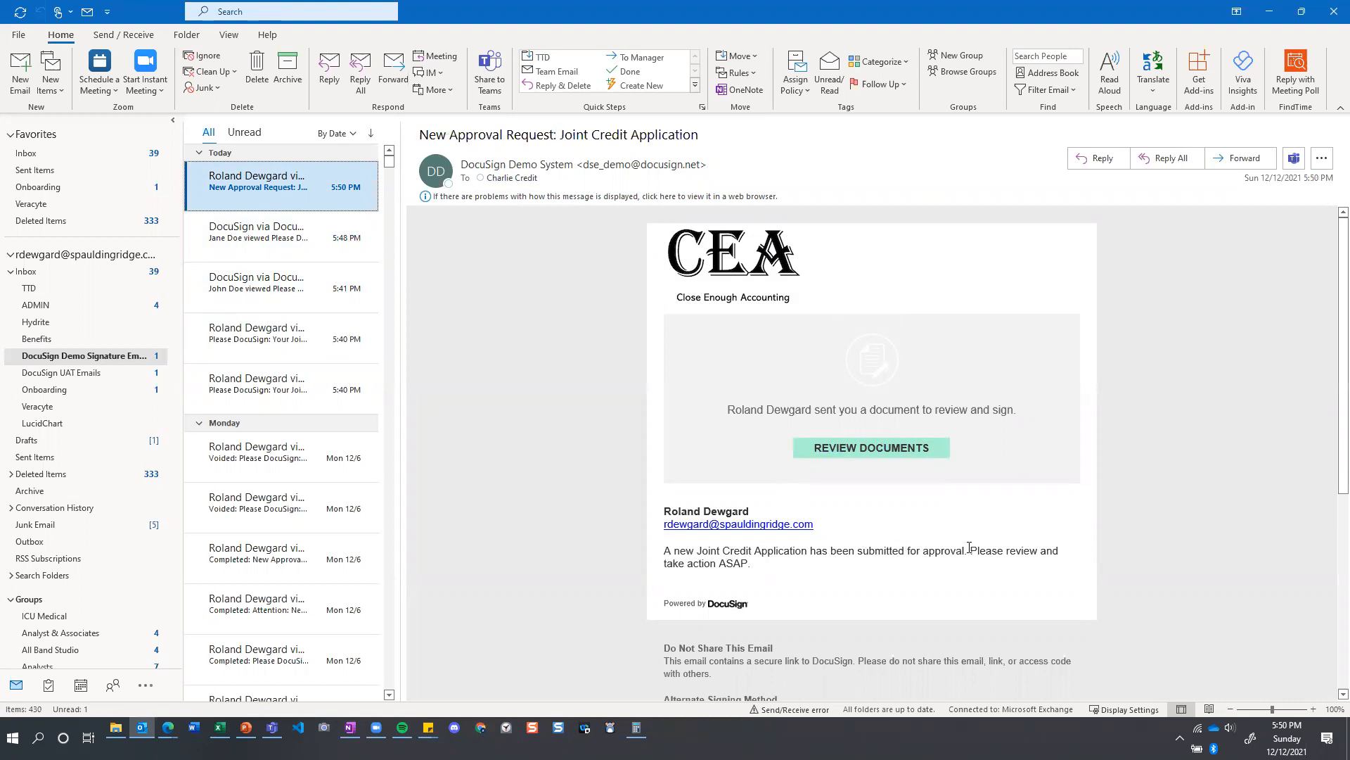
mouse_move(763, 567)
left_mouse_down()
mouse_move(665, 567)
mouse_move(514, 481)
left_mouse_up()
left_click(643, 524)
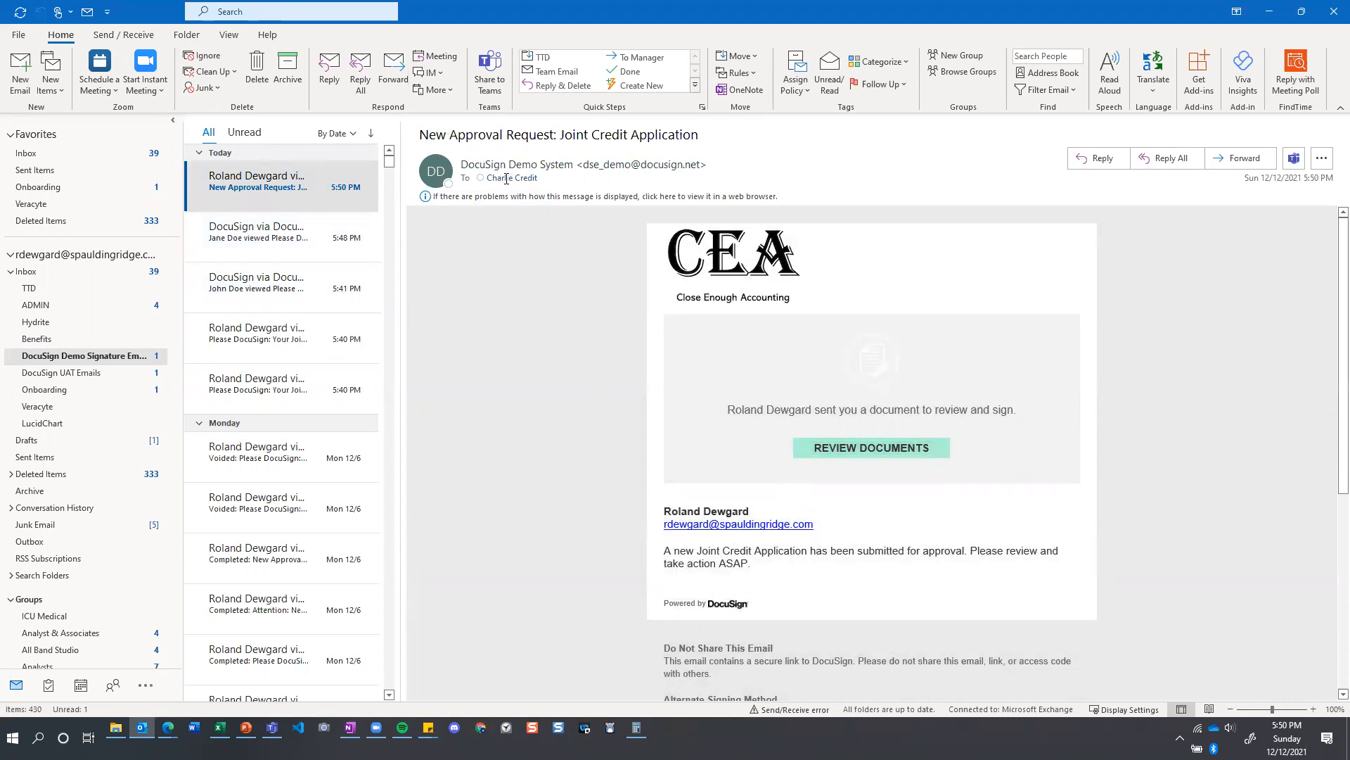
left_click(846, 456)
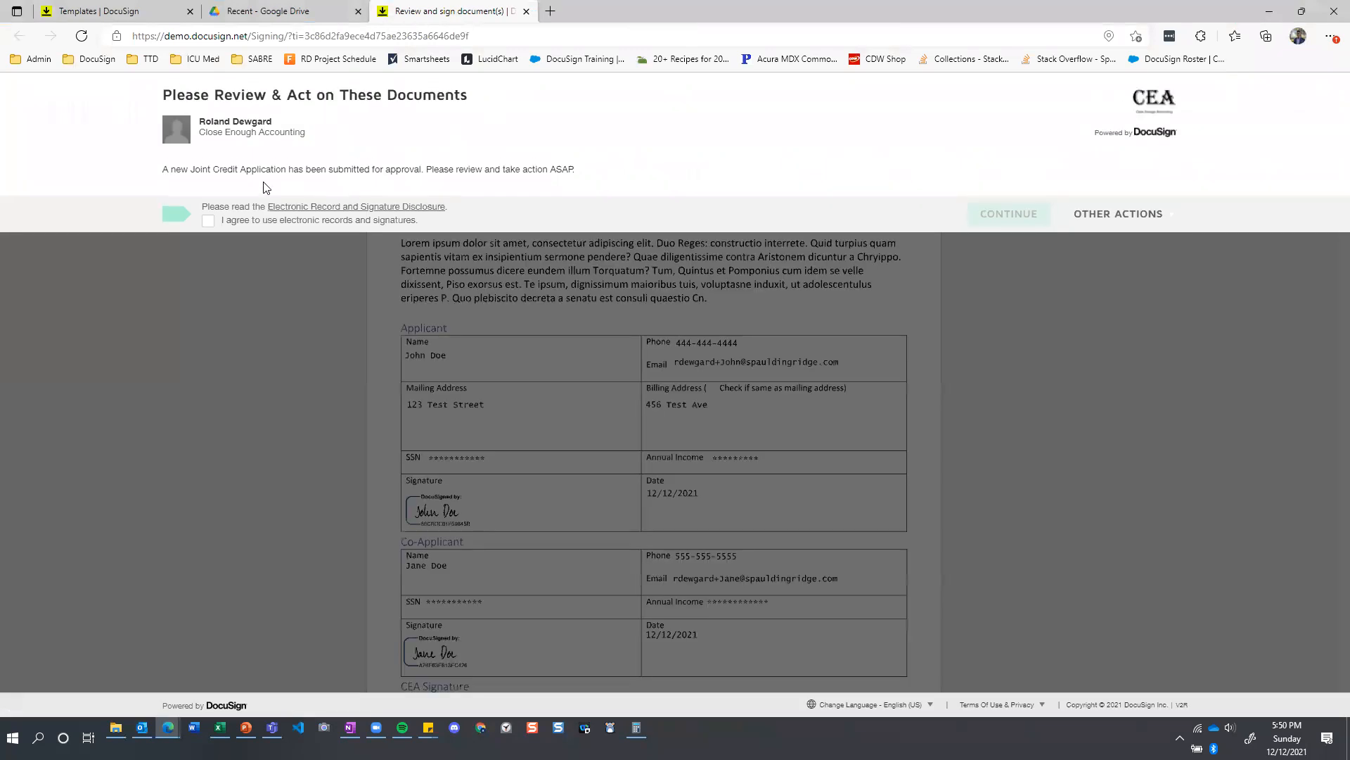
left_click(209, 222)
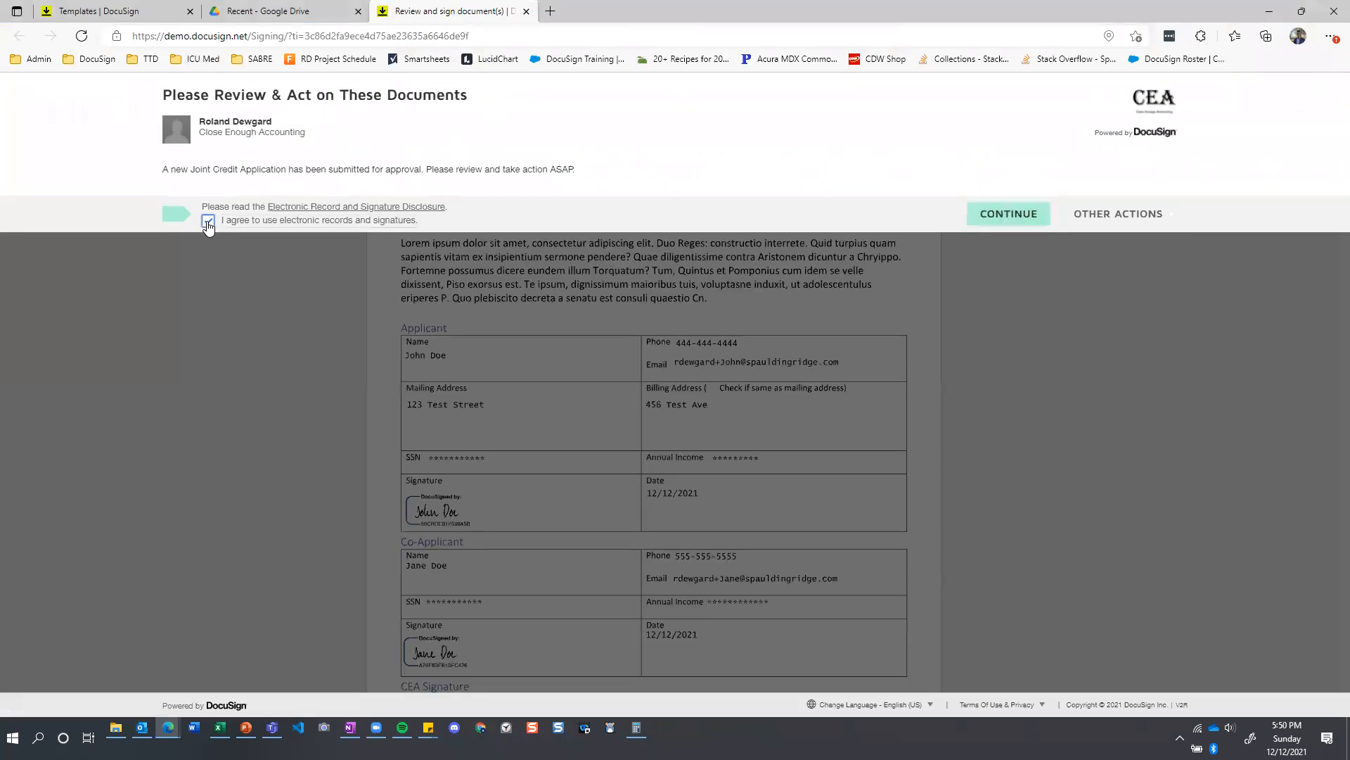
left_click(1011, 217)
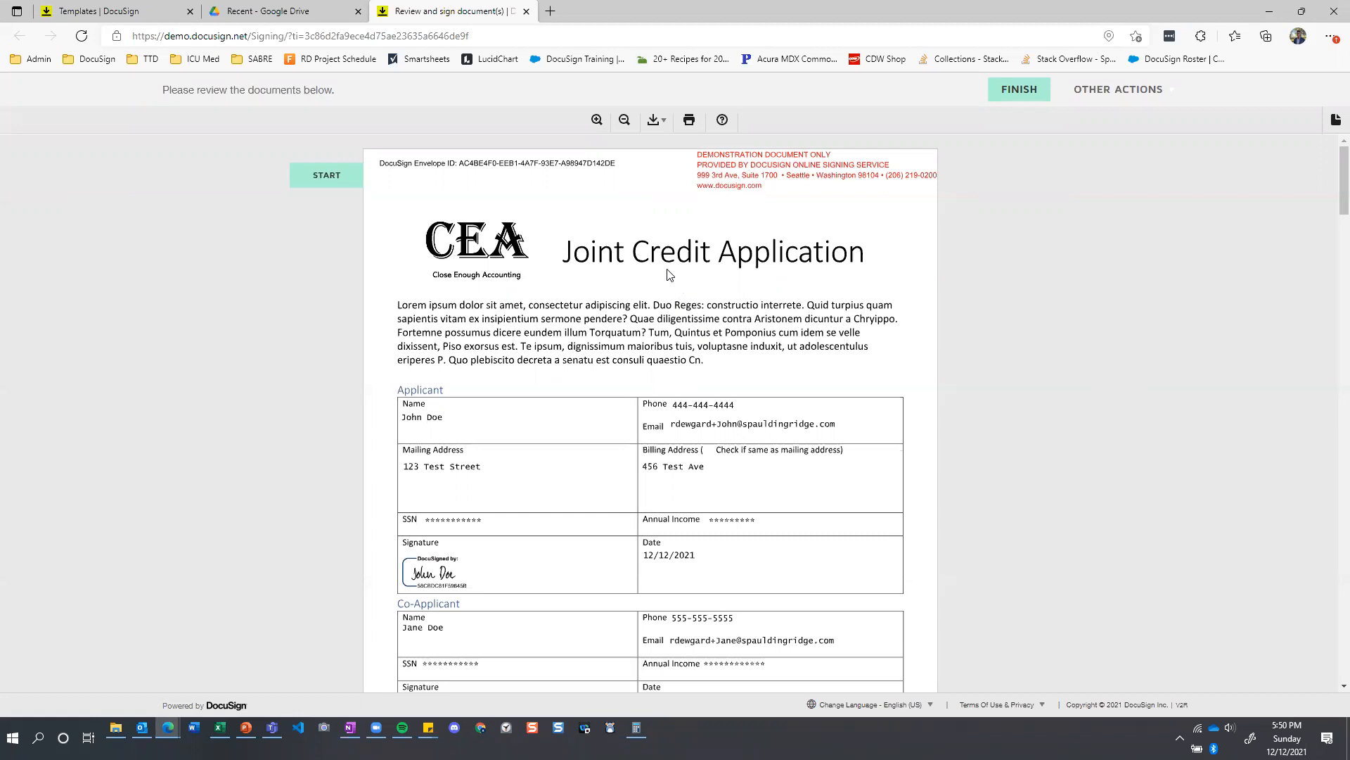
Review the joint credit application and both Identification and Asset Statements, comparing masked and visible SSN and annual income fields.
scroll(661, 271, "down", 1)
scroll(661, 271, "down", 10)
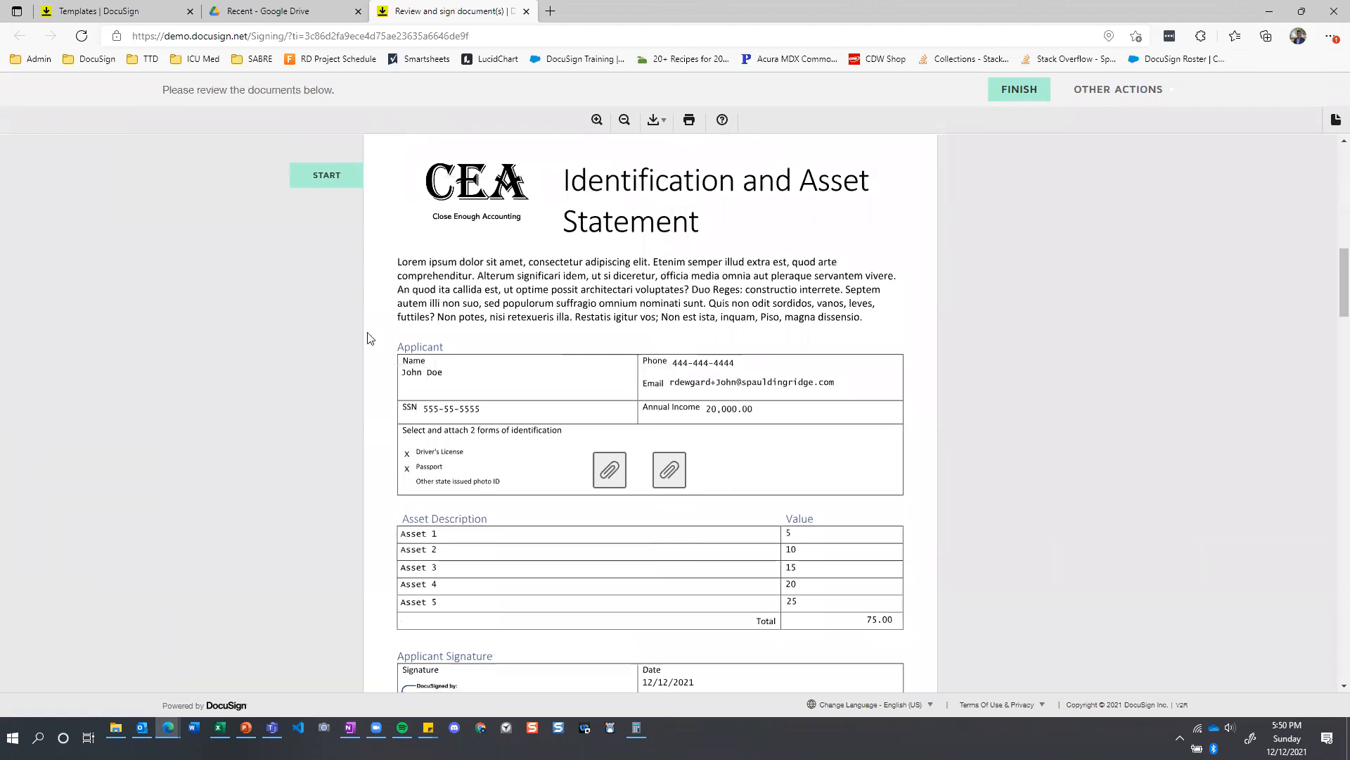
scroll(633, 392, "down", 10)
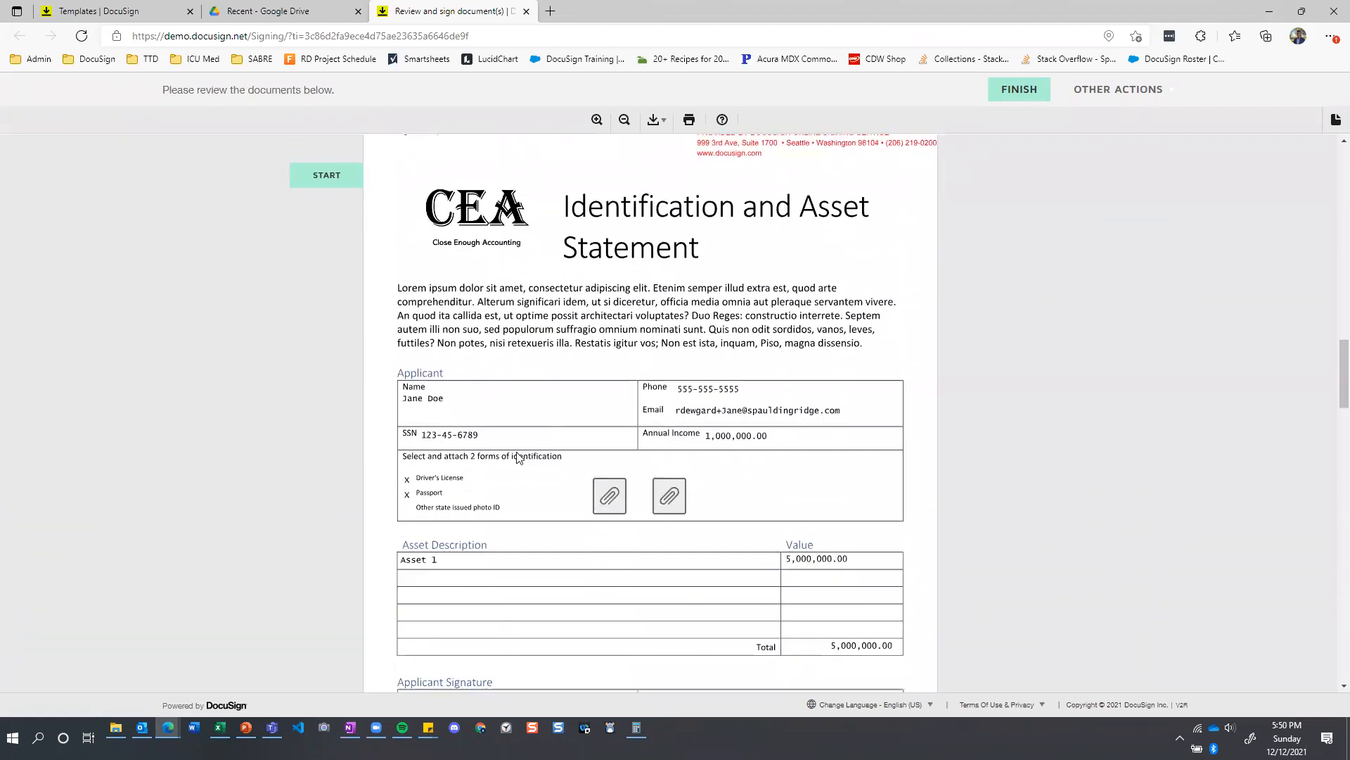
scroll(654, 446, "up", 20)
scroll(659, 449, "down", 1)
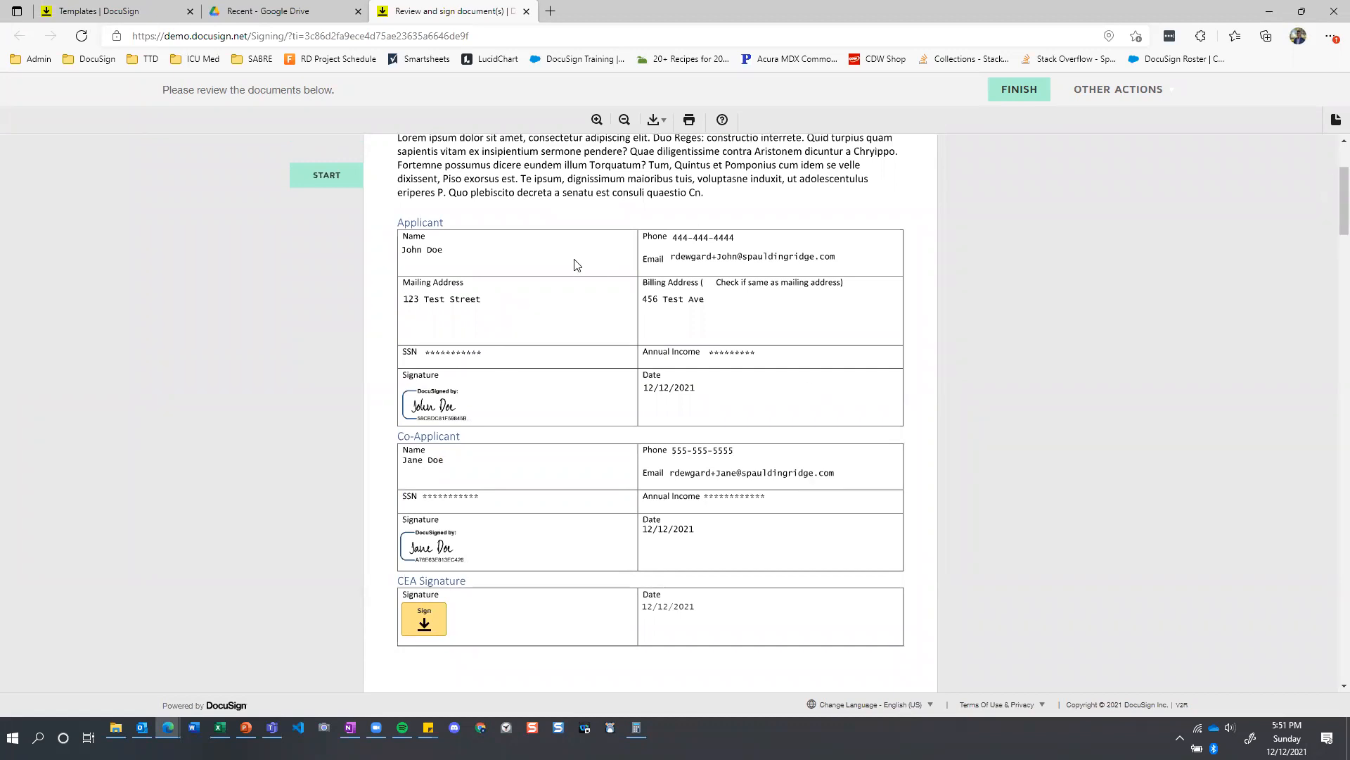
scroll(583, 264, "down", 8)
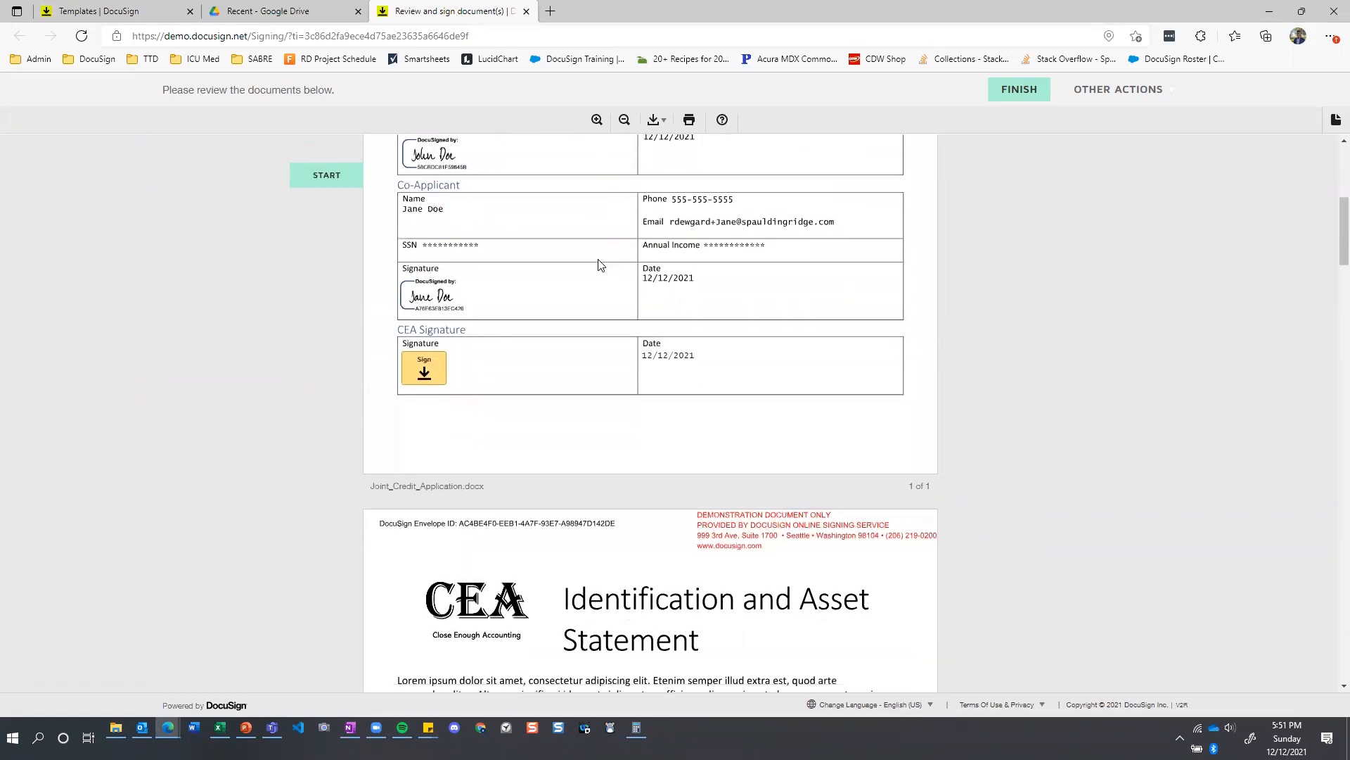
scroll(598, 264, "down", 3)
scroll(549, 287, "up", 1)
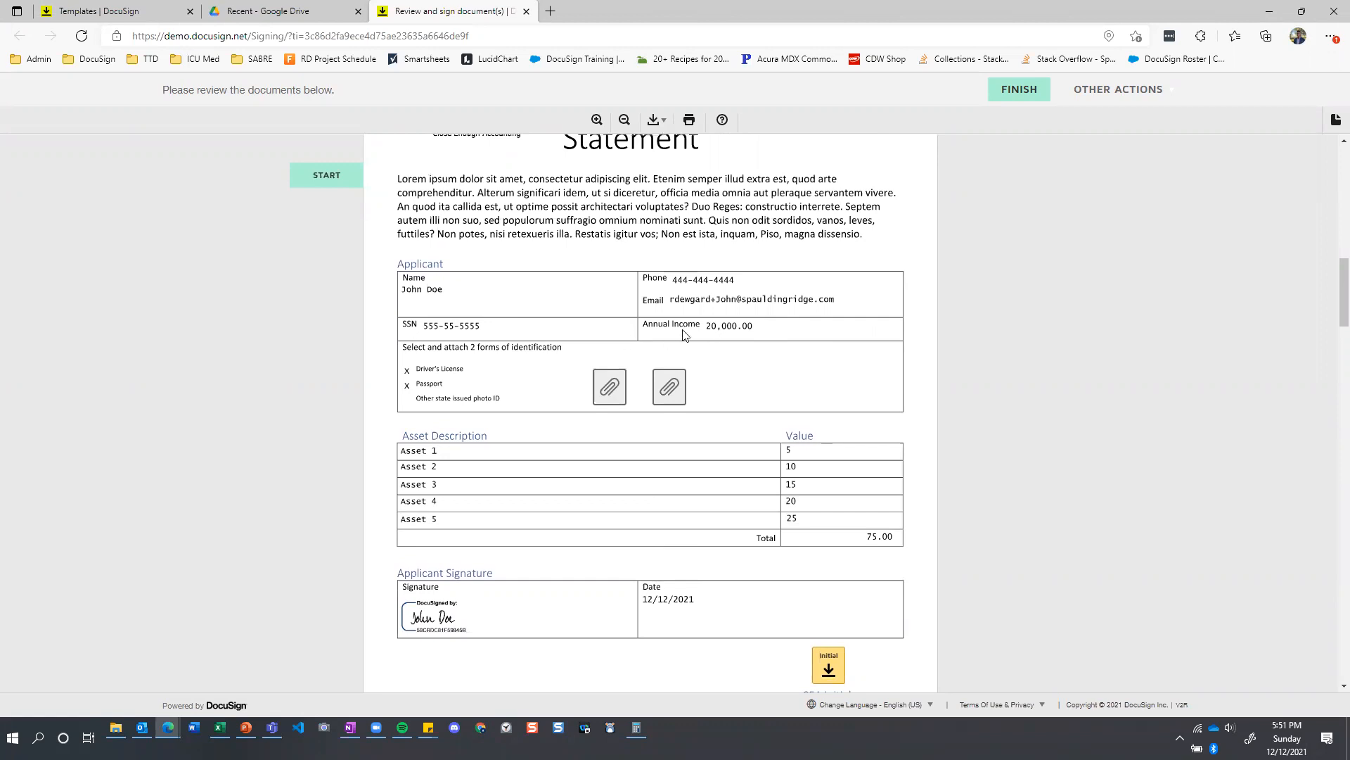
scroll(670, 334, "down", 2)
scroll(670, 333, "down", 5)
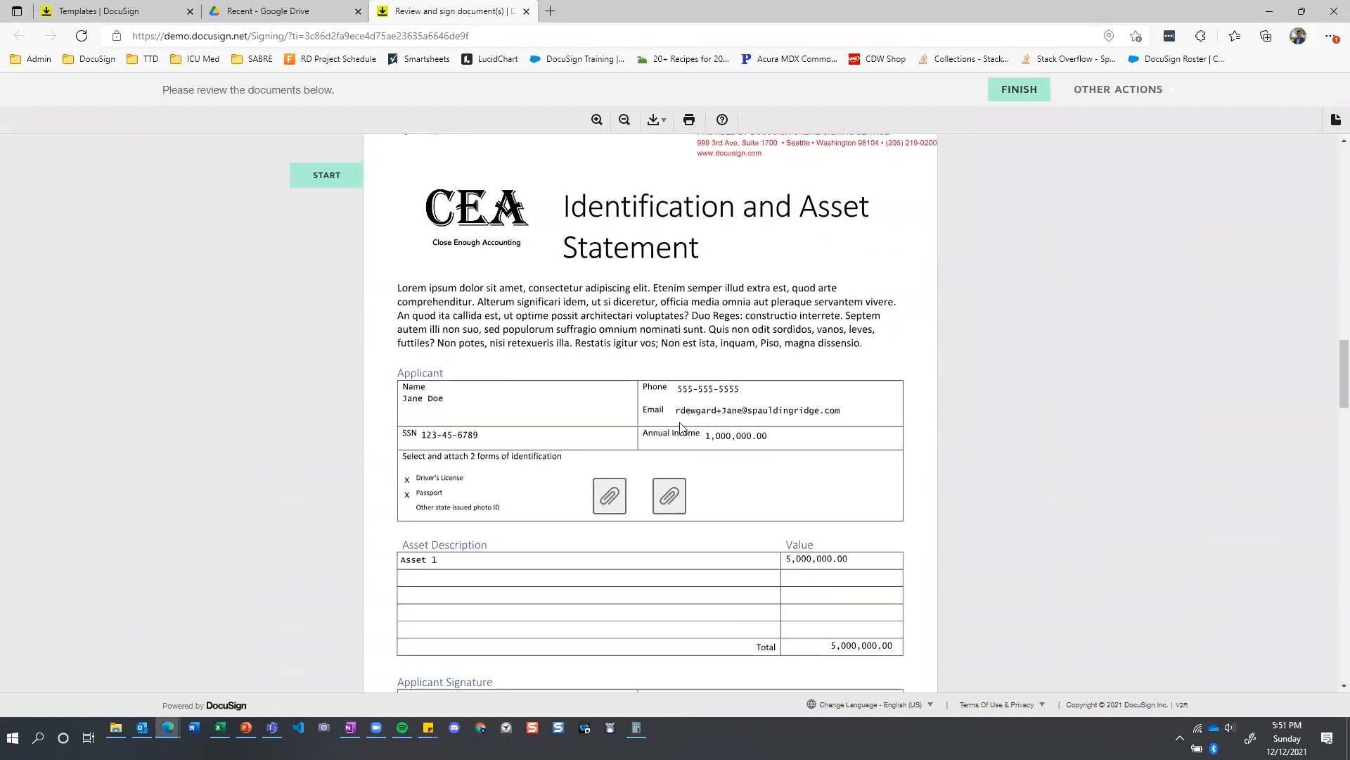
scroll(670, 450, "up", 2)
scroll(670, 450, "down", 2)
scroll(670, 450, "up", 12)
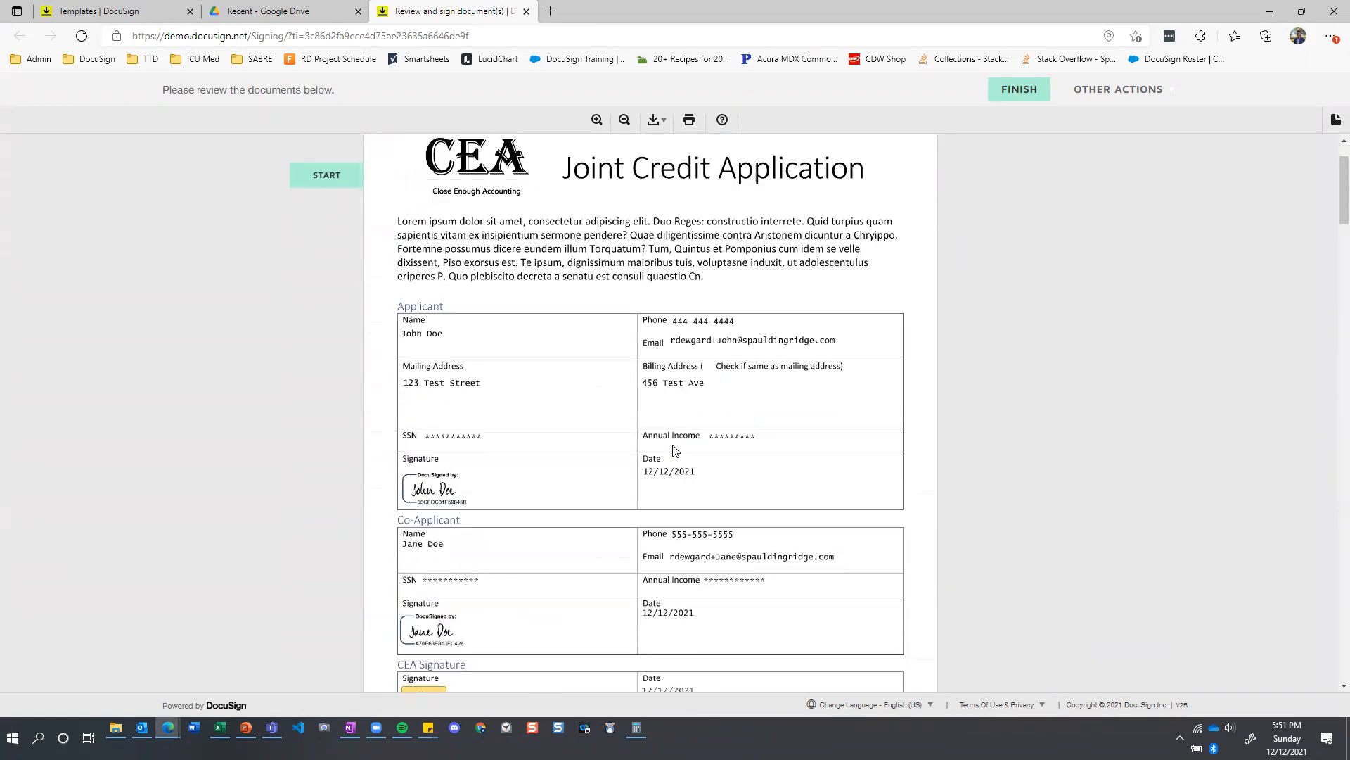
scroll(673, 451, "down", 2)
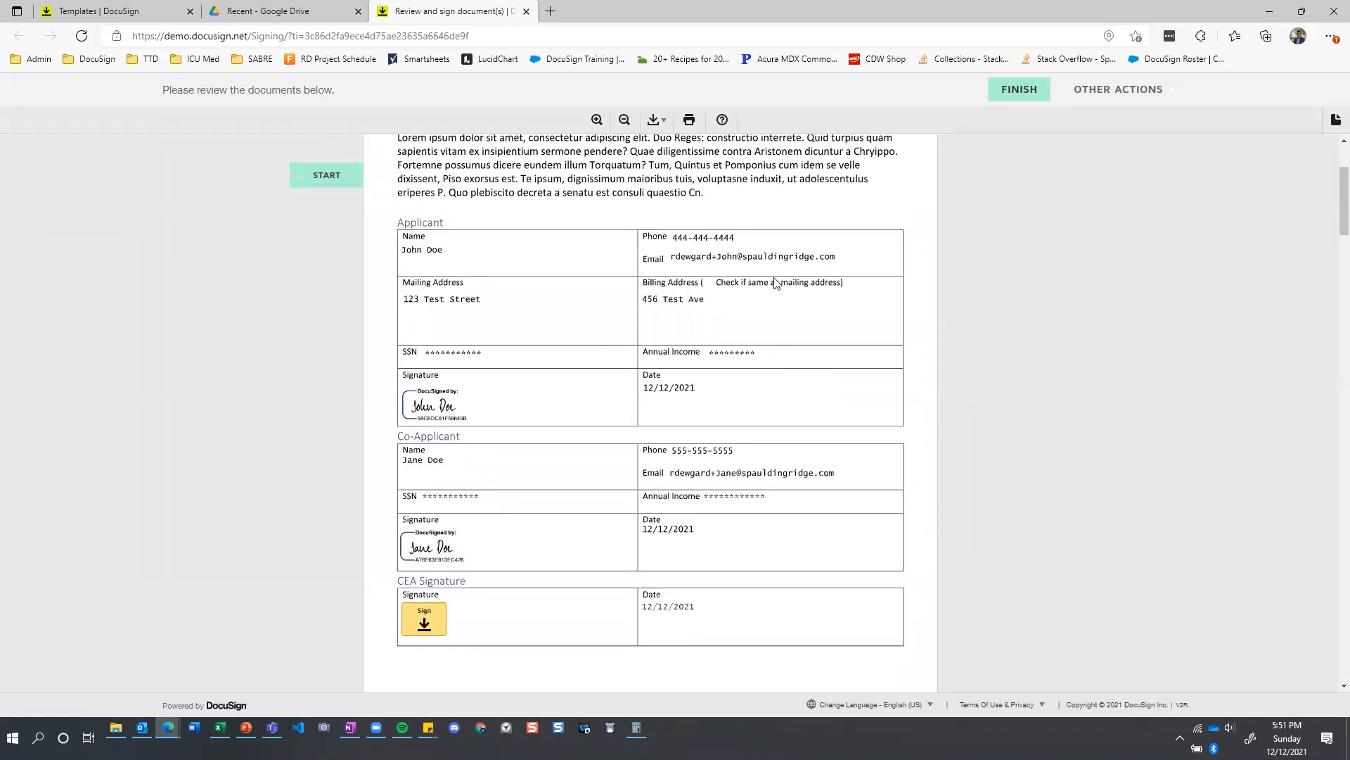
scroll(664, 401, "up", 2)
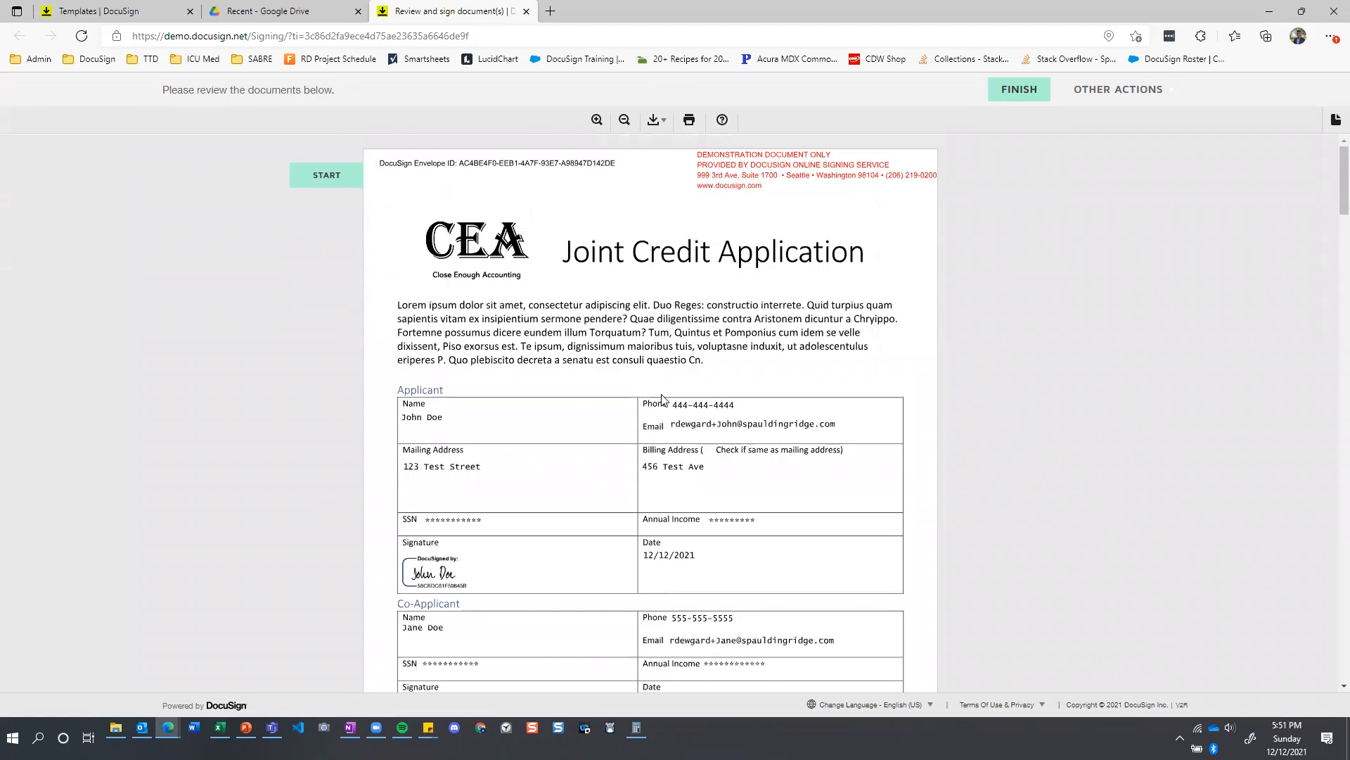
scroll(662, 400, "down", 15)
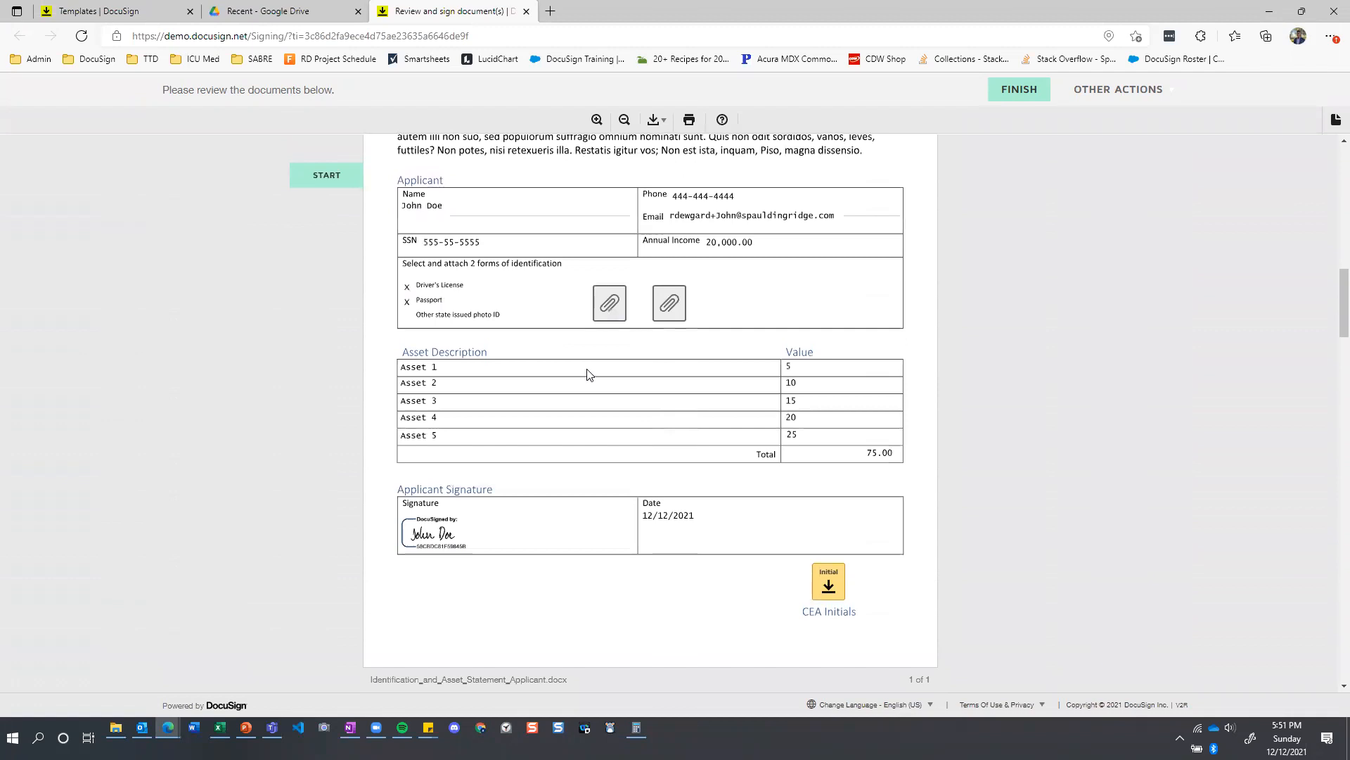
Sign the CEA Signature field of the joint credit application by adopting the credit assessor's default signature and initials.
scroll(587, 374, "up", 10)
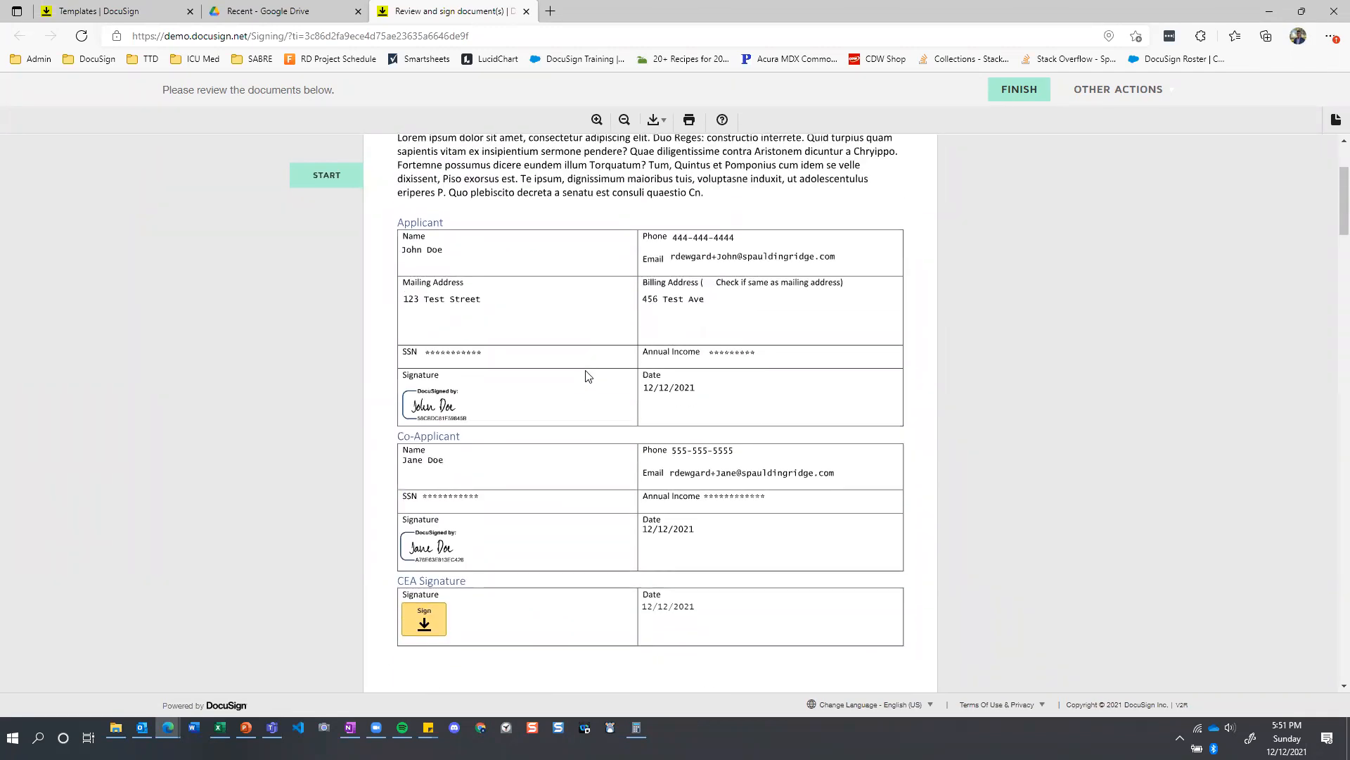
left_click(430, 620)
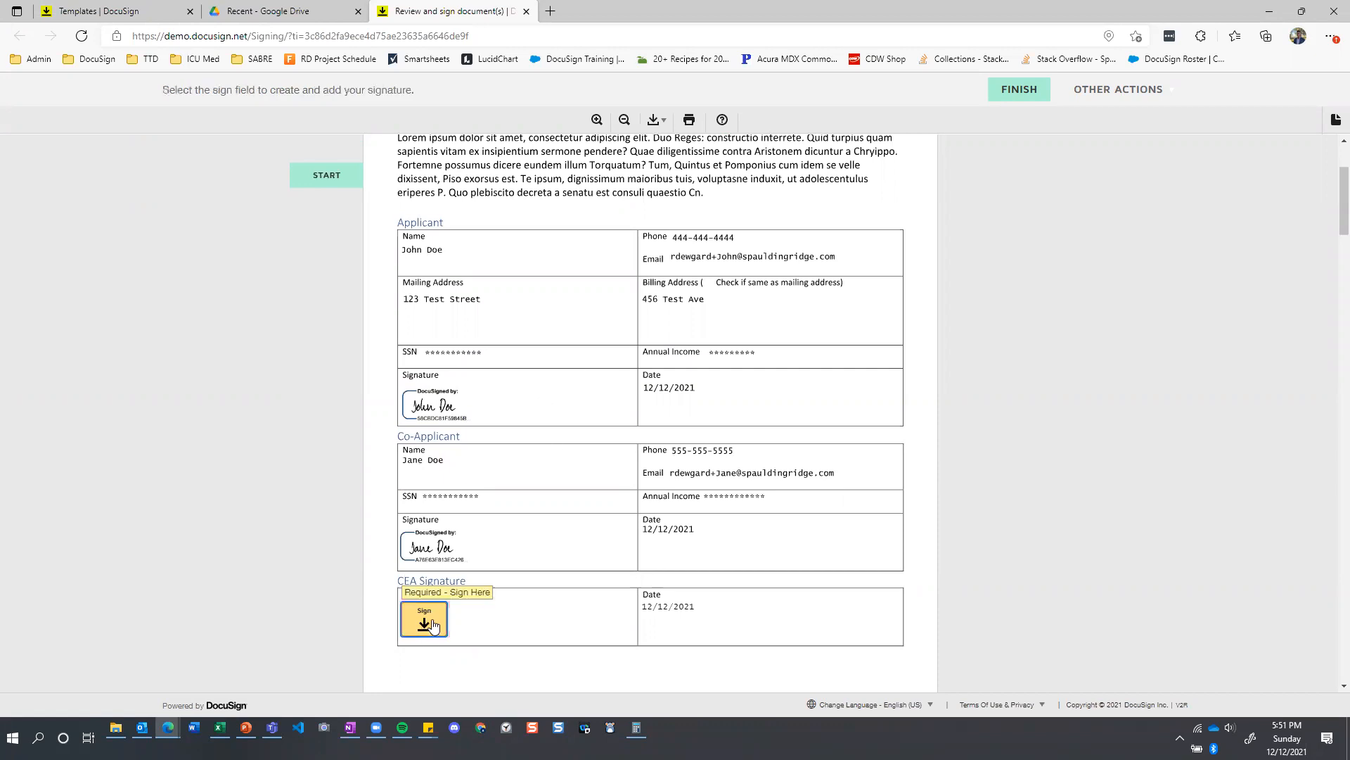
left_click(443, 459)
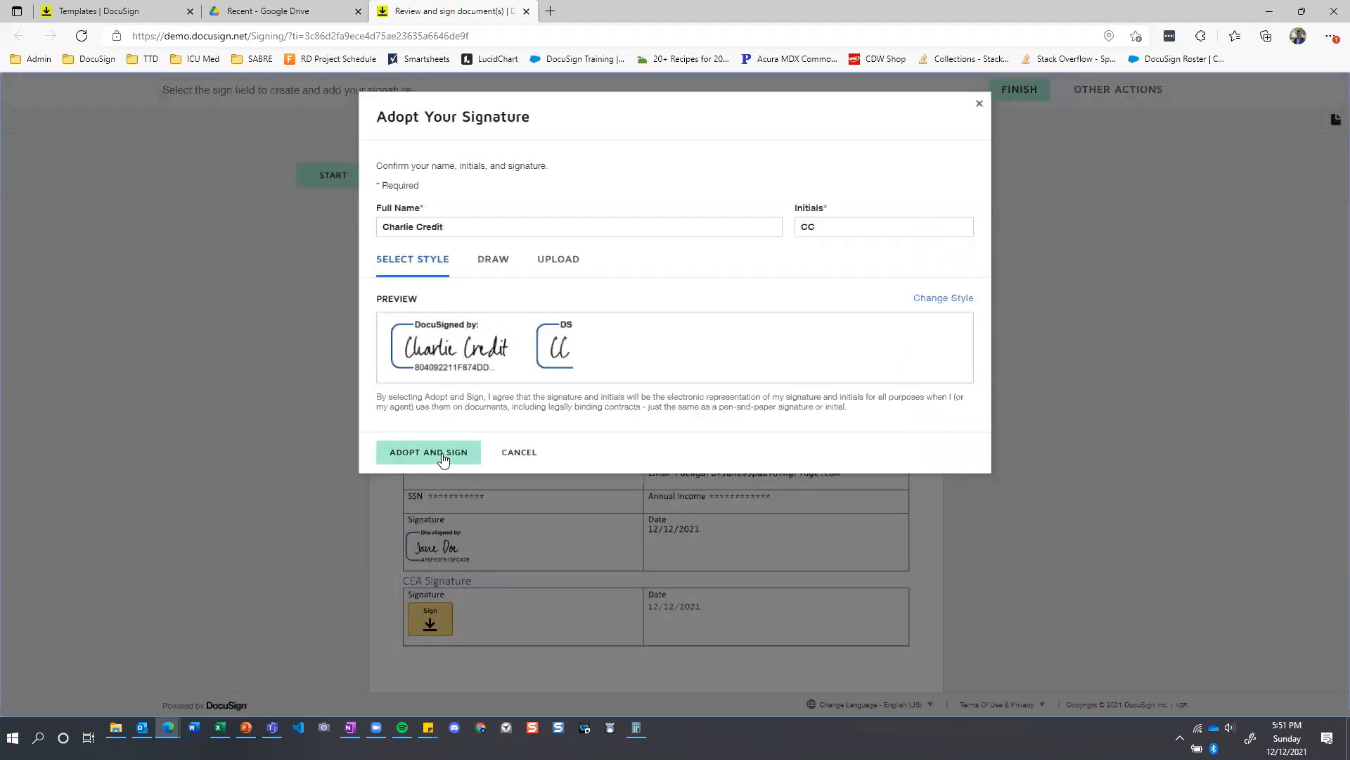
Initial the CEA Initials field on the applicant's Identification and Asset Statement.
scroll(461, 383, "up", 2)
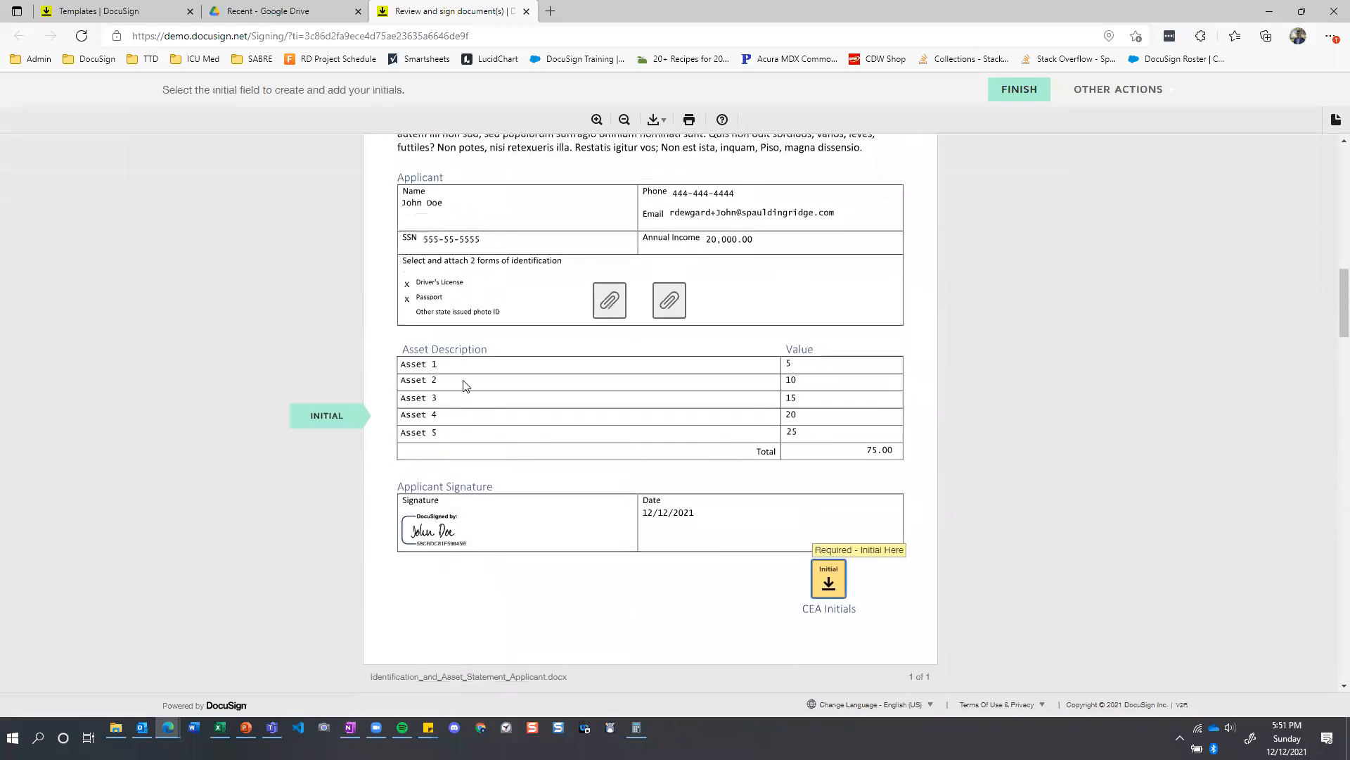
scroll(461, 383, "up", 1)
scroll(504, 380, "down", 1)
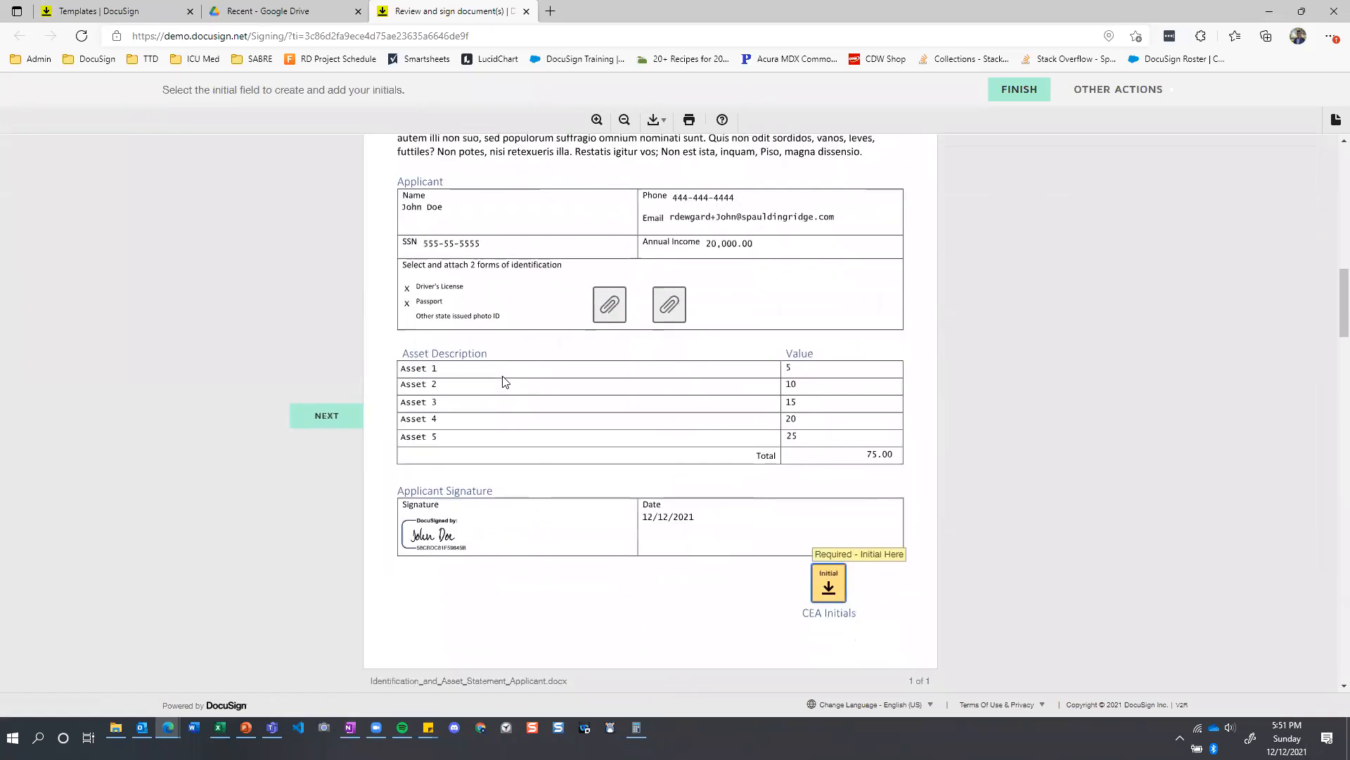
left_click(826, 583)
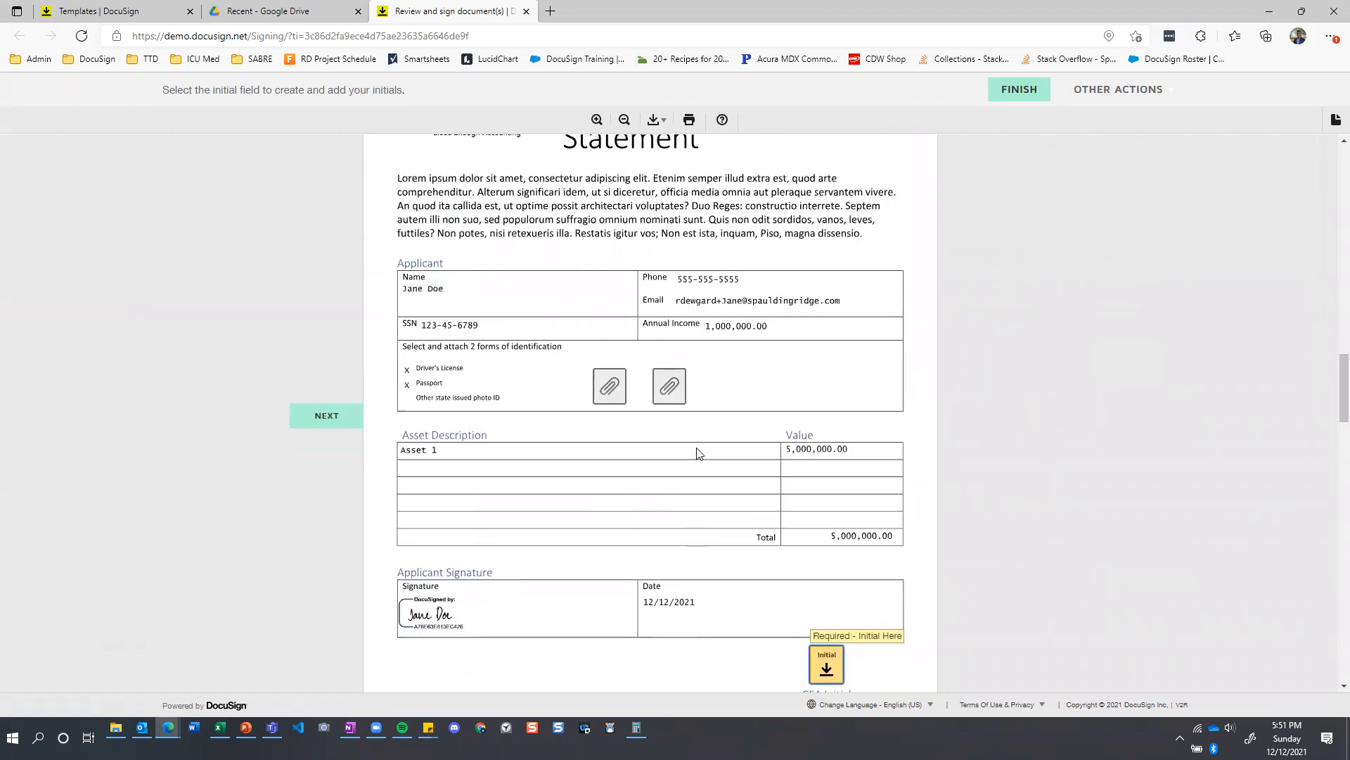
Check the attached identification, initial the CEA Initials field on the co-applicant's statement, and review the initialed pages.
scroll(621, 425, "down", 2)
scroll(621, 426, "down", 20)
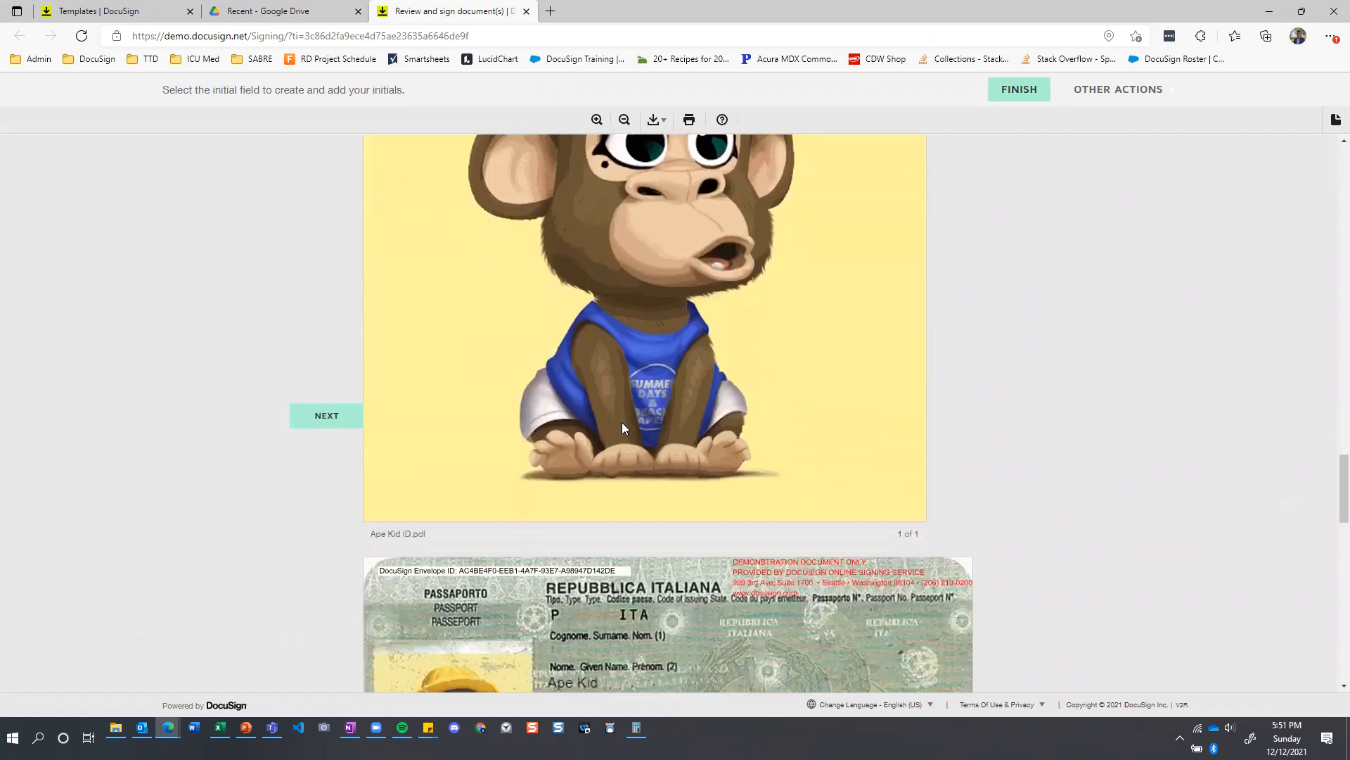
scroll(622, 419, "up", 20)
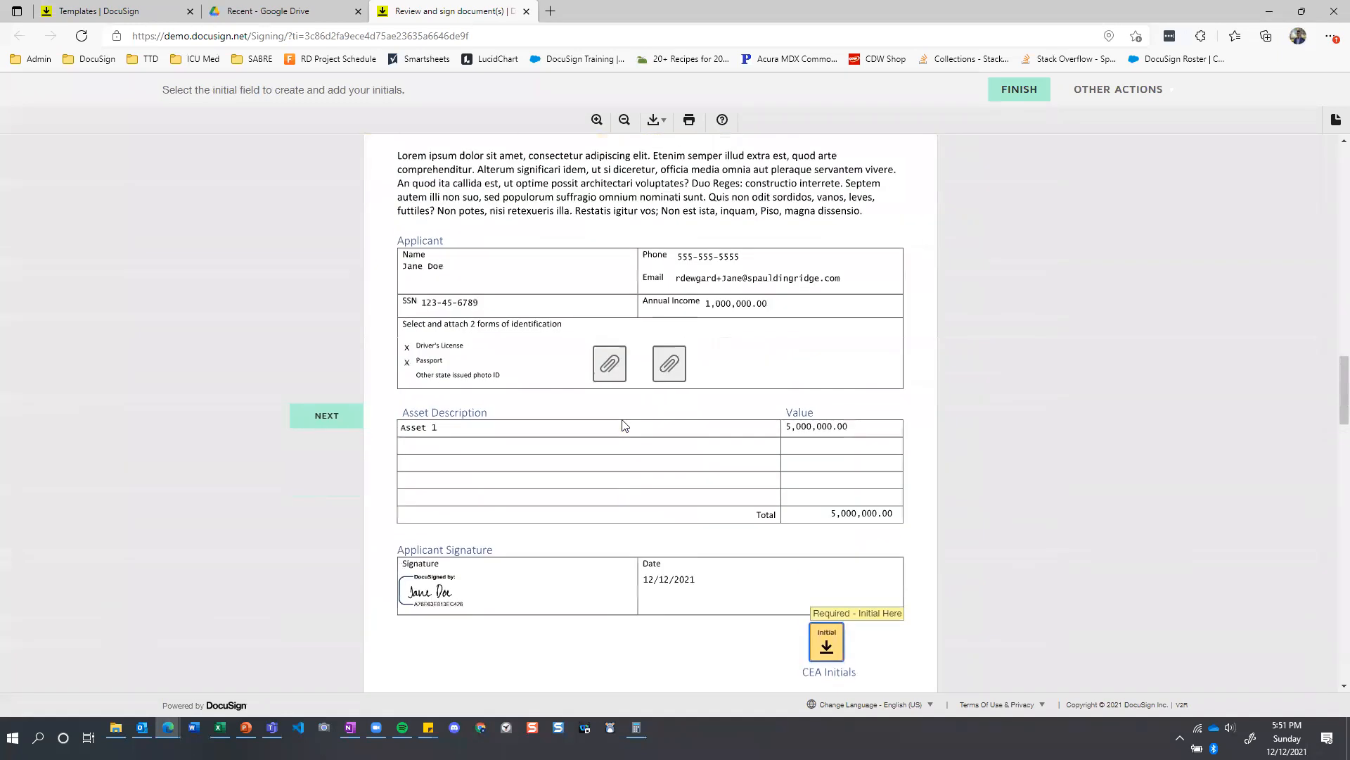
scroll(717, 471, "down", 1)
left_click(833, 563)
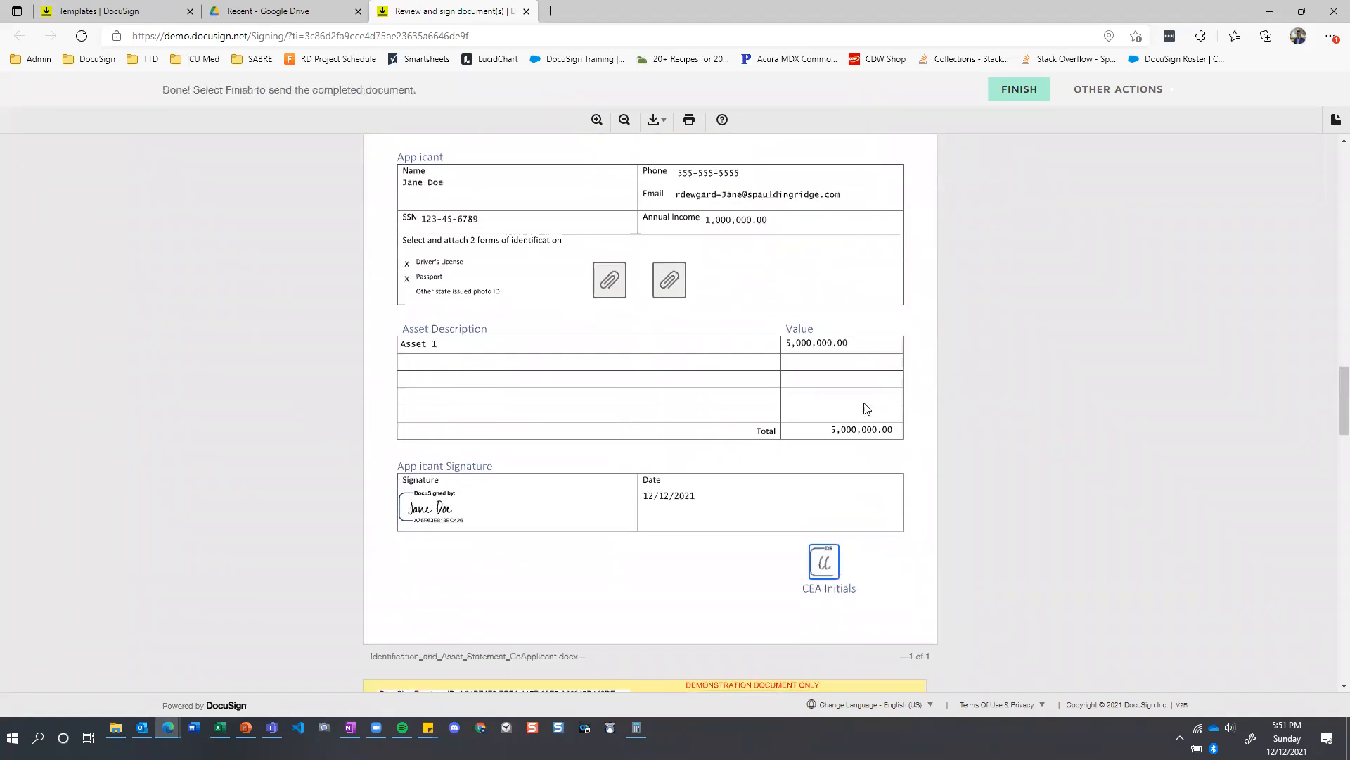
scroll(625, 549, "up", 2)
scroll(628, 552, "up", 4)
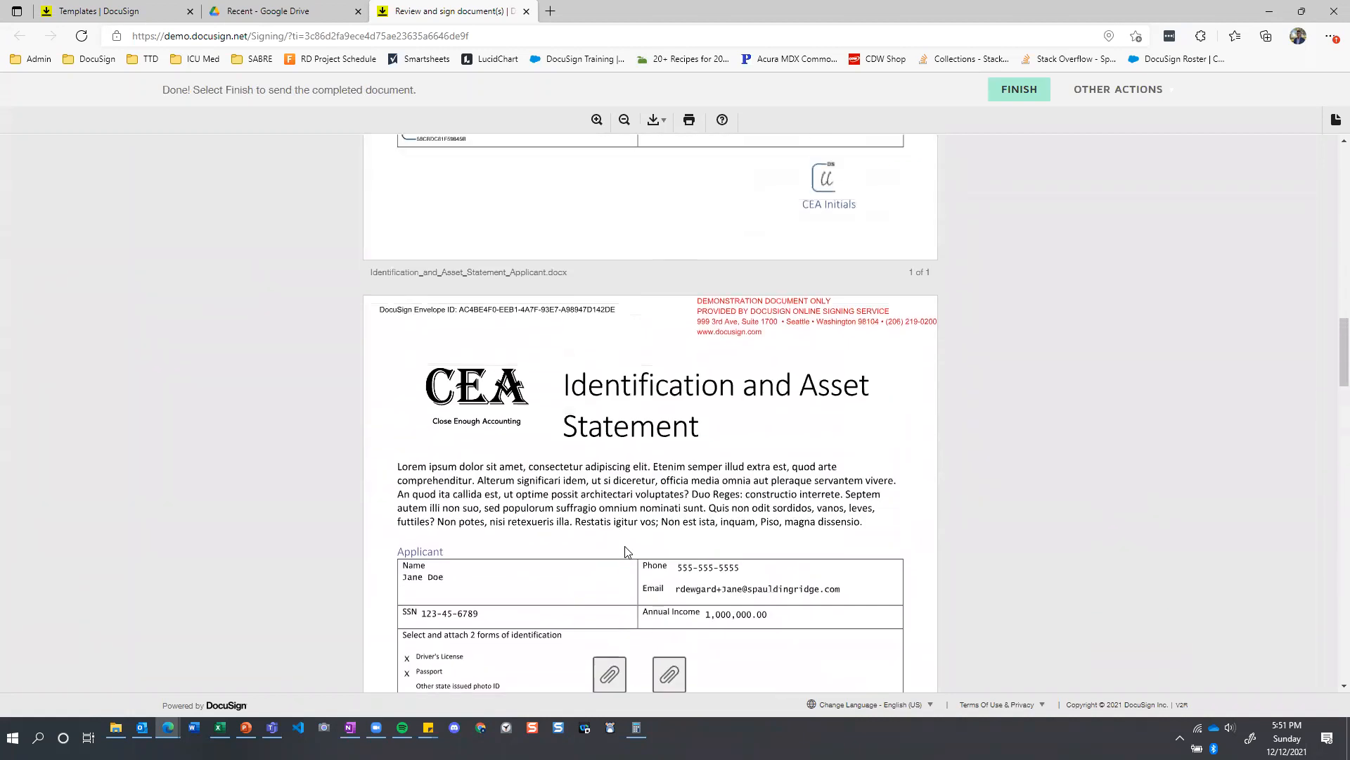
scroll(661, 547, "down", 4)
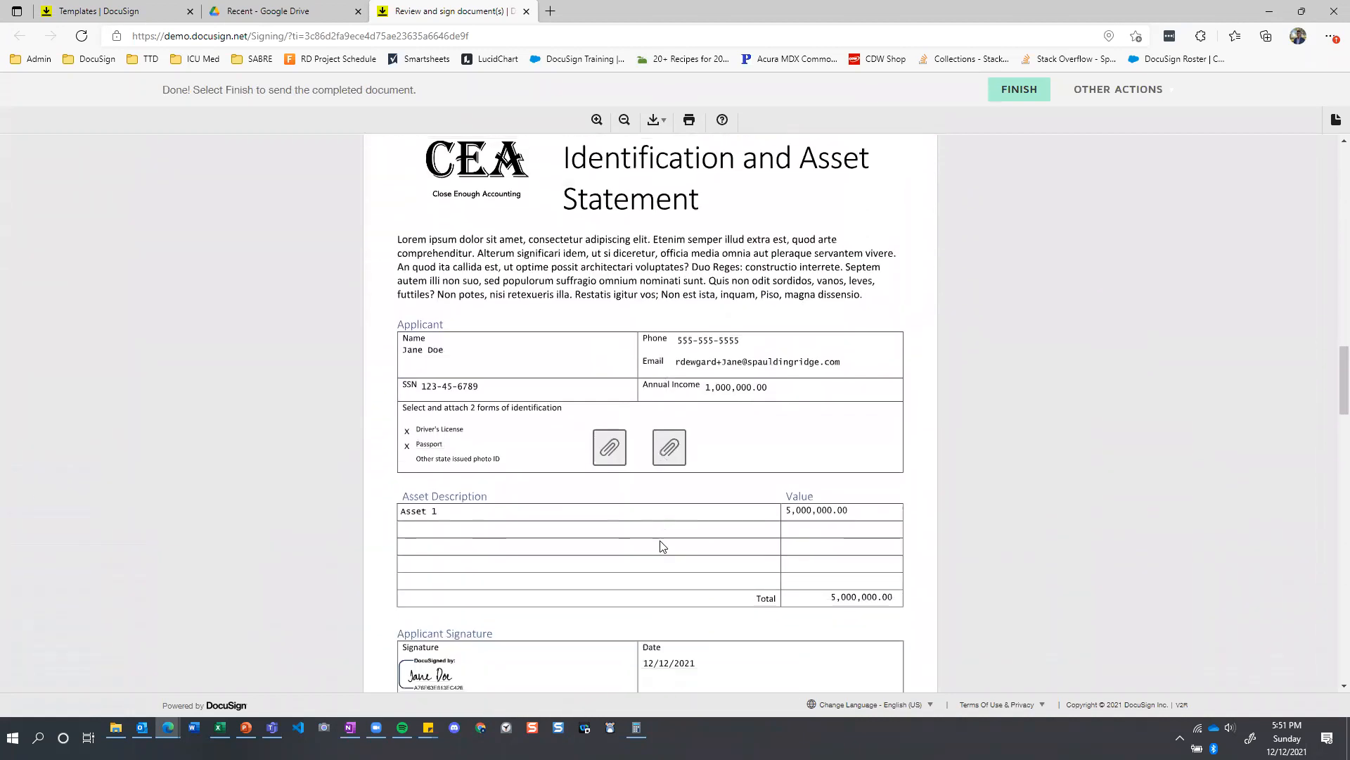
Finish signing the documents as the credit assessor and decline the free DocuSign account offer.
scroll(661, 547, "up", 15)
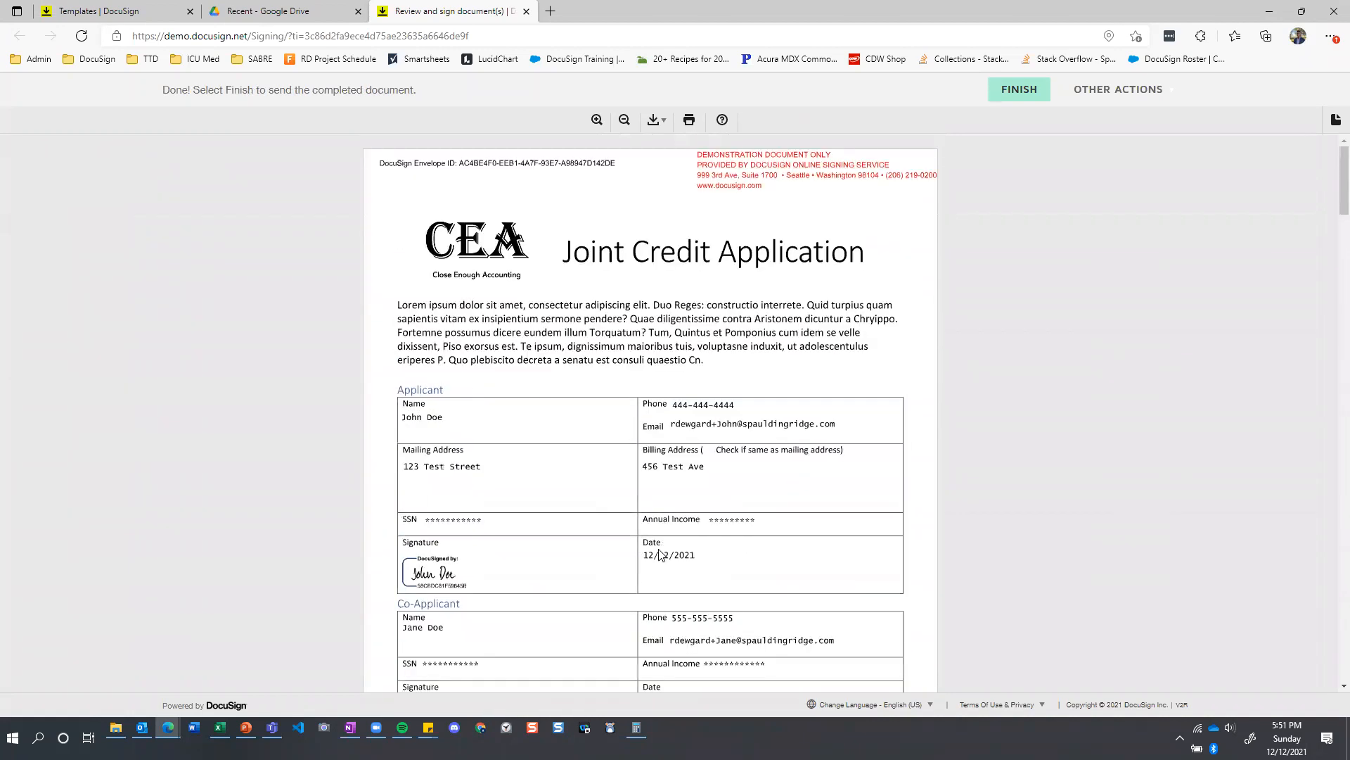
left_click(1019, 90)
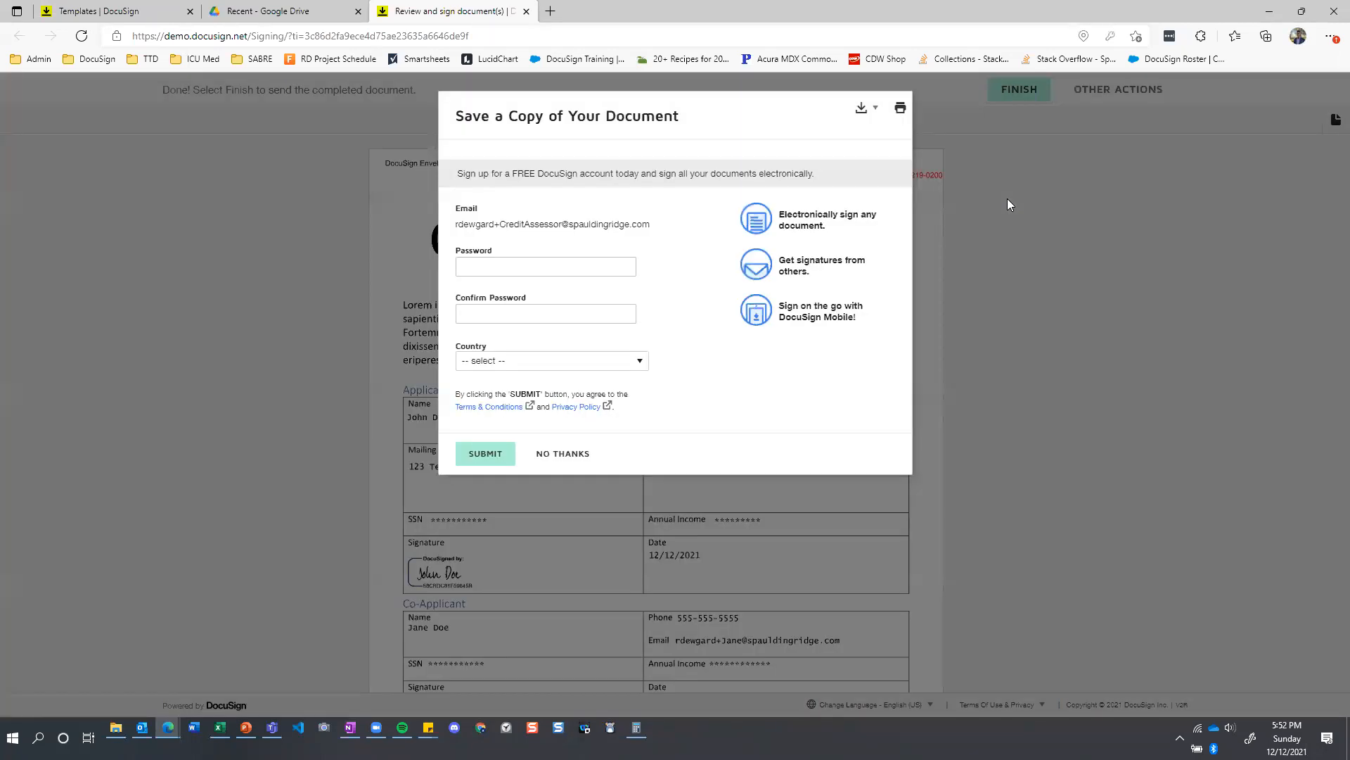
left_click(580, 454)
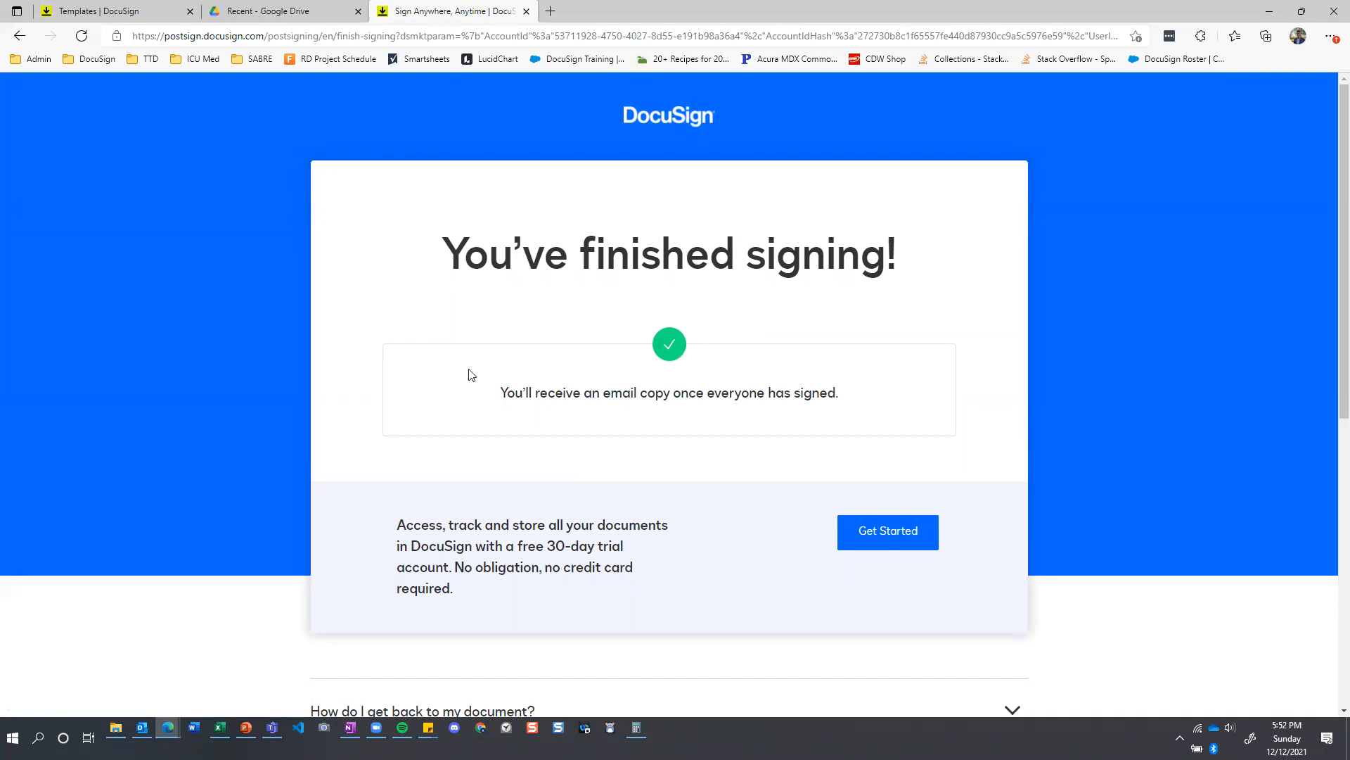
Switch to Outlook and read the envelope-viewed notice and the completion emails addressed to the sender, co-applicant and applicant.
left_click(142, 728)
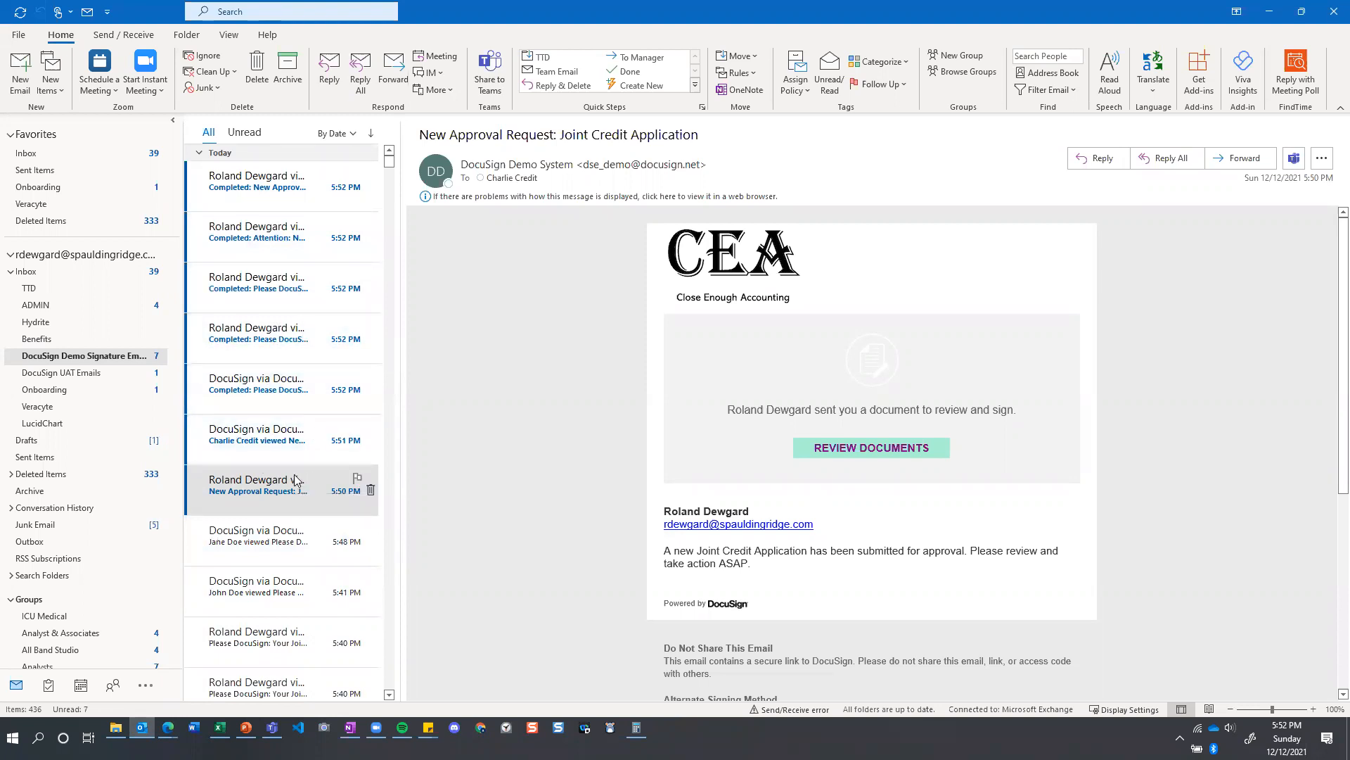
left_click(276, 451)
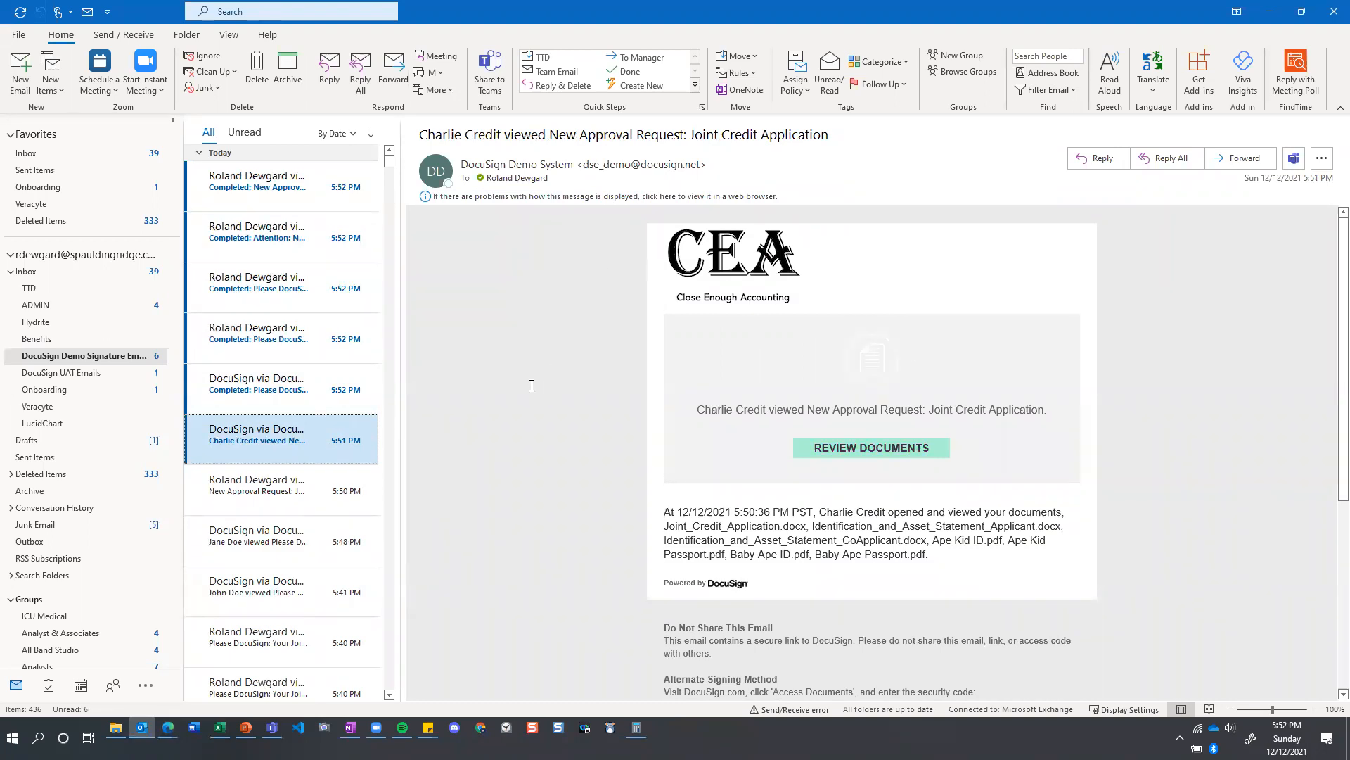
left_click(287, 404)
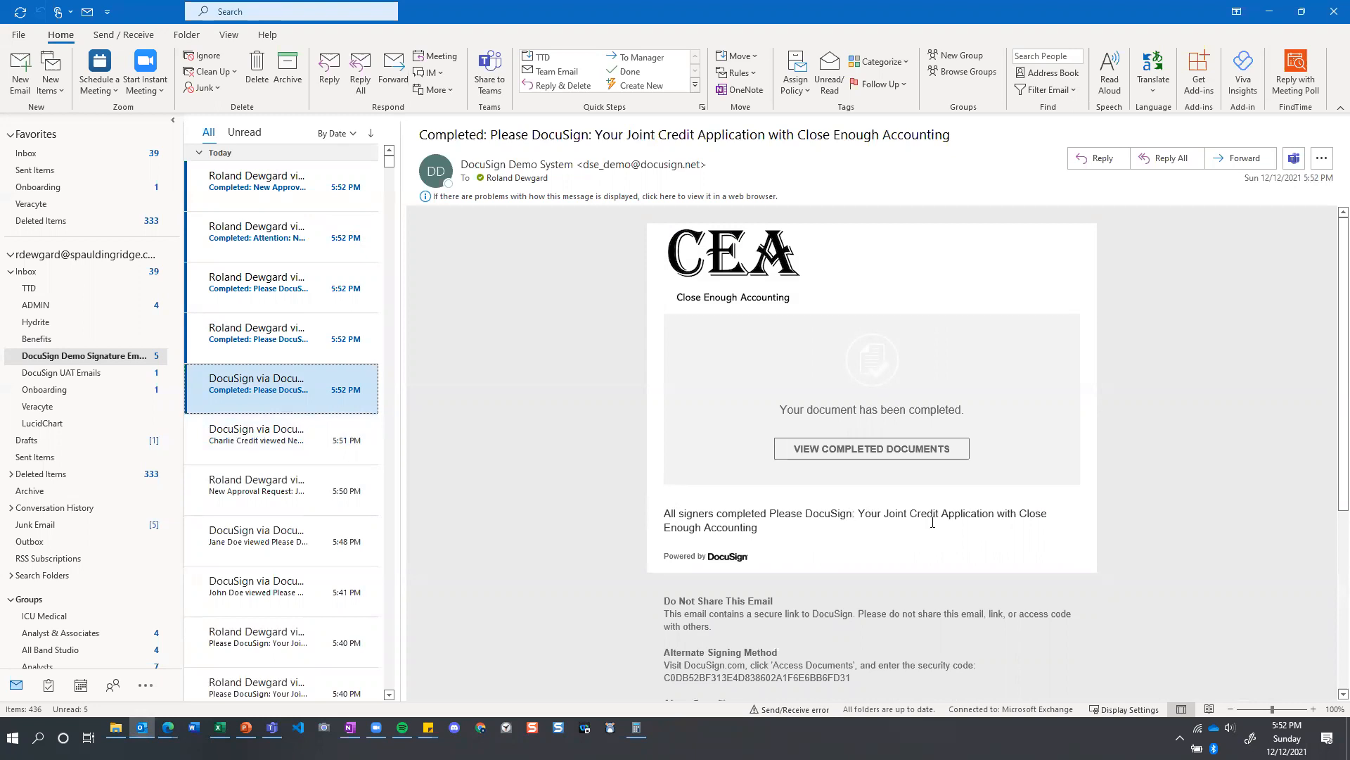
left_click(267, 349)
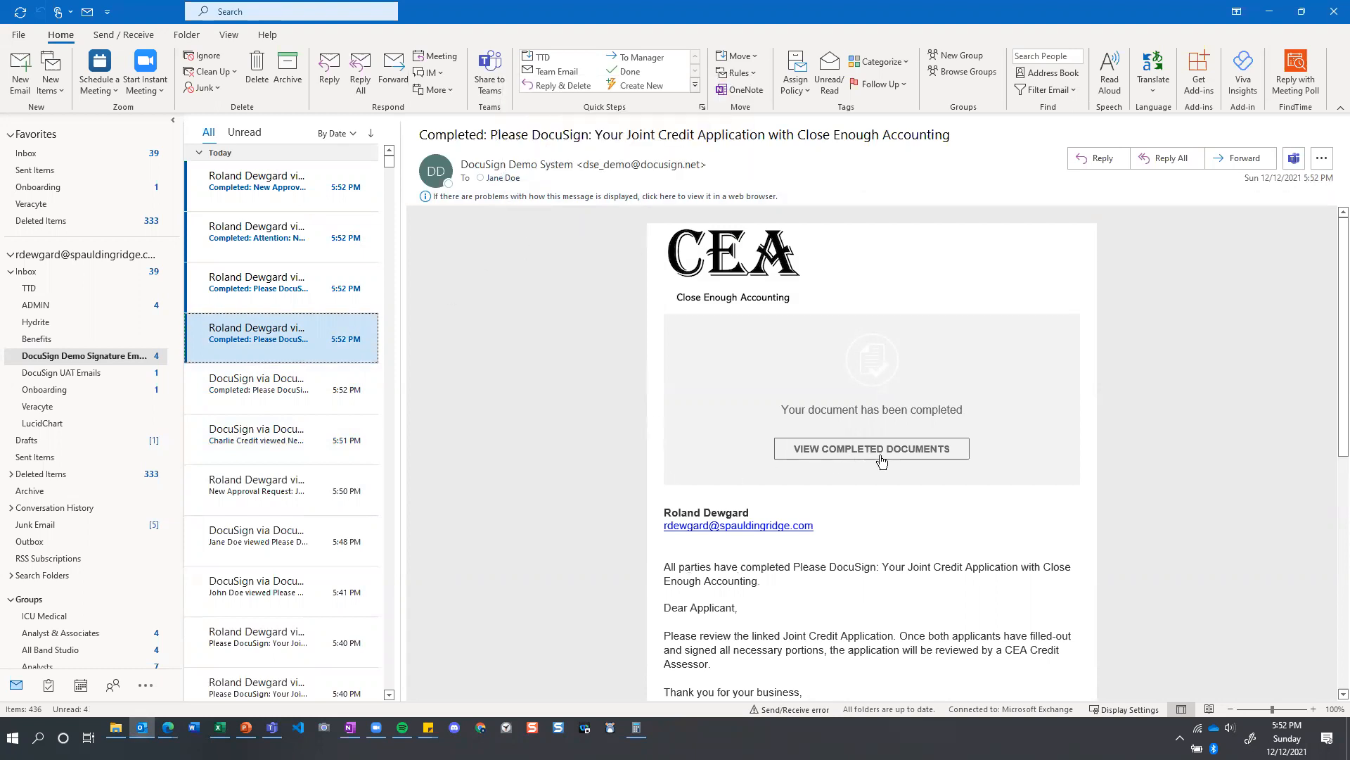
left_click(307, 303)
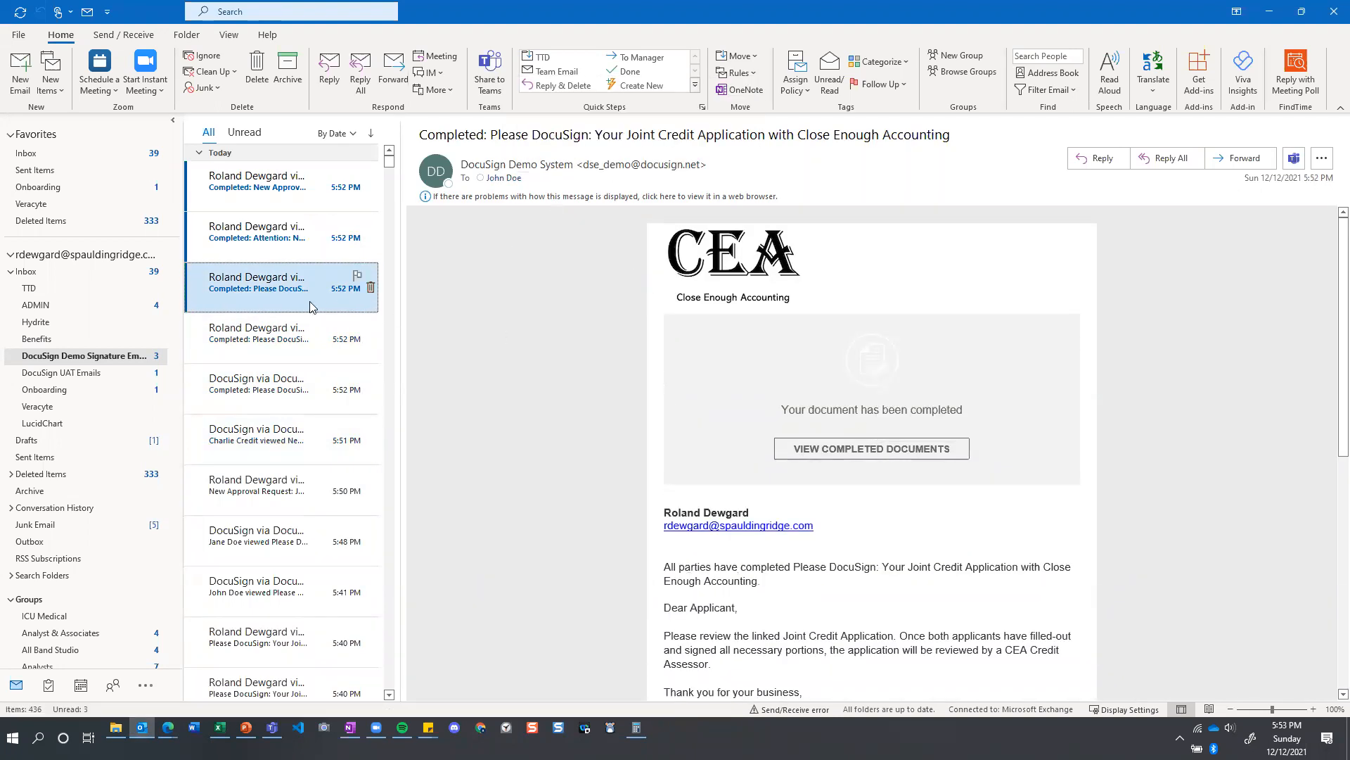
Read the "Newly Executed Joint Credit Application" completion email sent to the Legal Department, highlighting its message text.
left_click(271, 244)
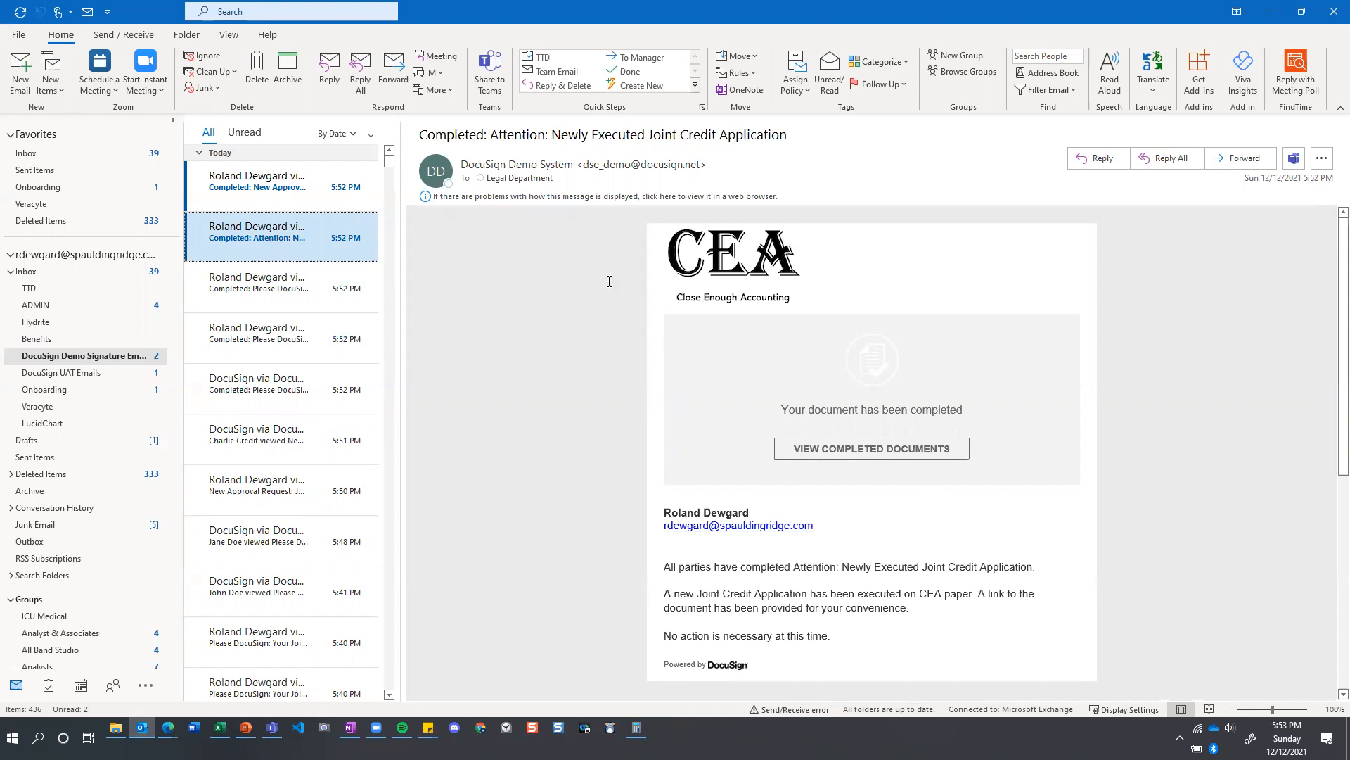
scroll(762, 336, "down", 1)
scroll(763, 336, "down", 4)
scroll(763, 336, "up", 5)
left_click_drag(667, 569, 874, 636)
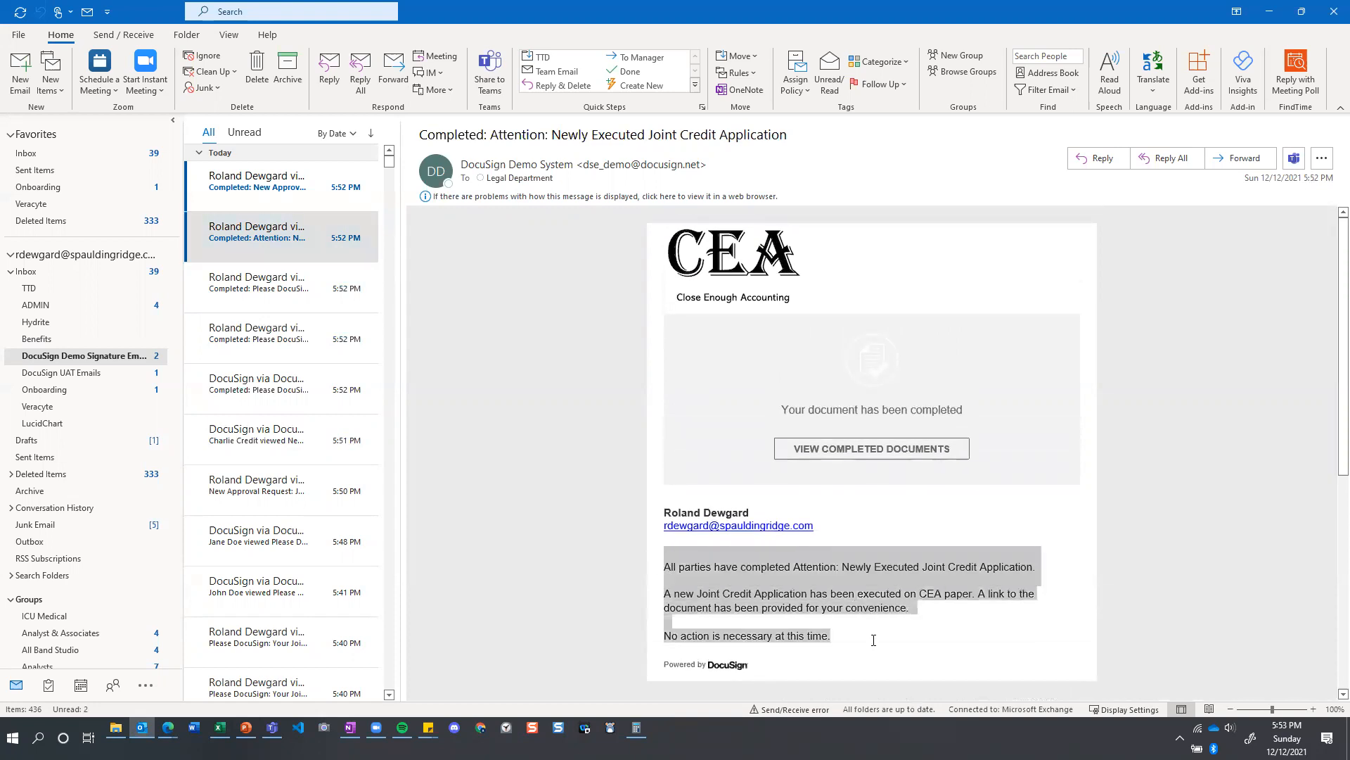
left_click(573, 530)
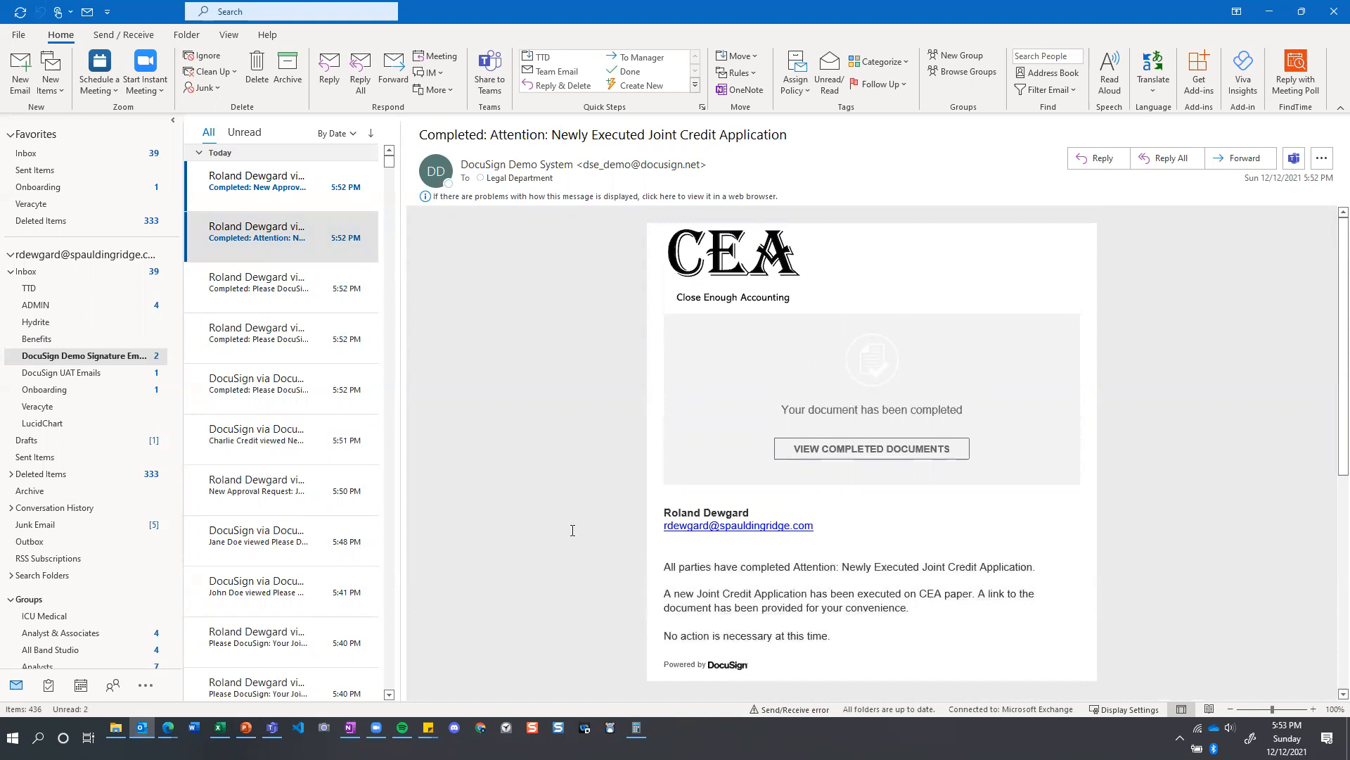
left_click_drag(667, 645, 703, 643)
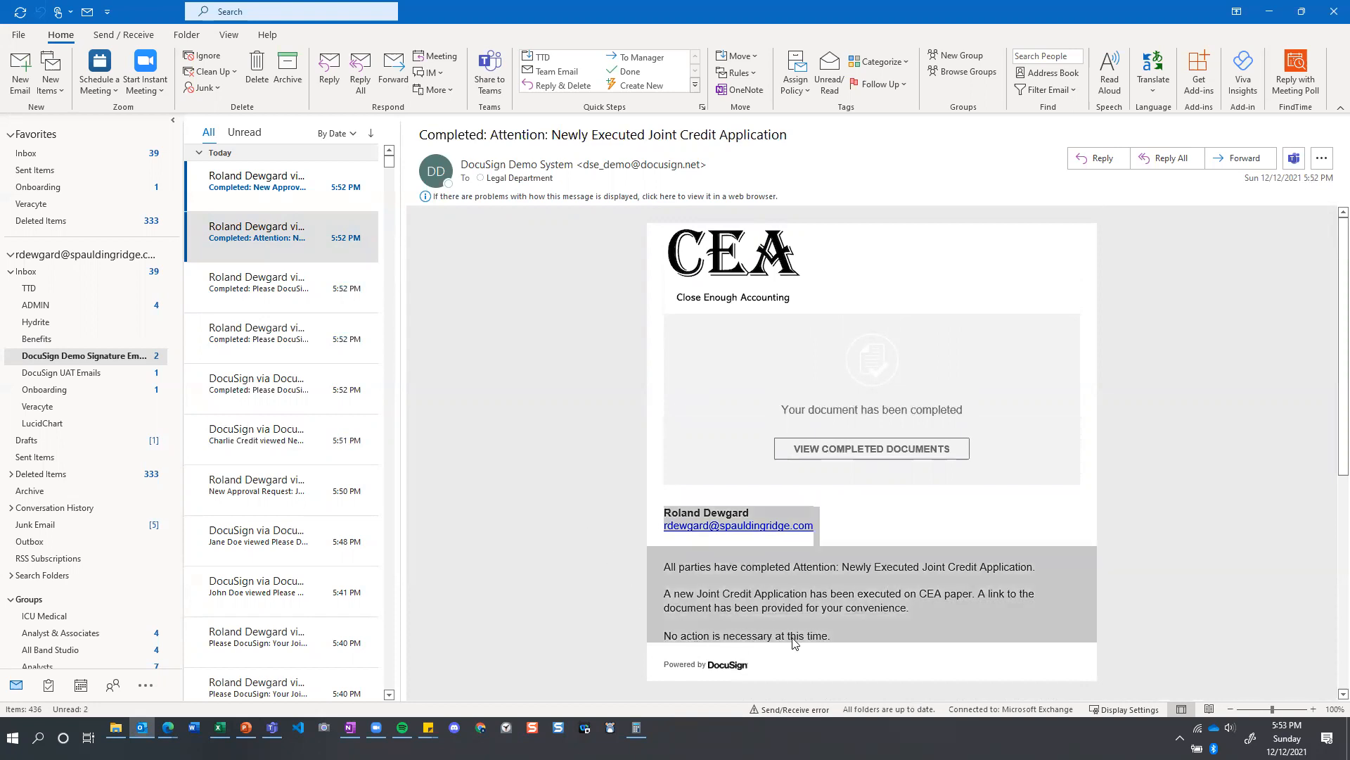
left_click(461, 316)
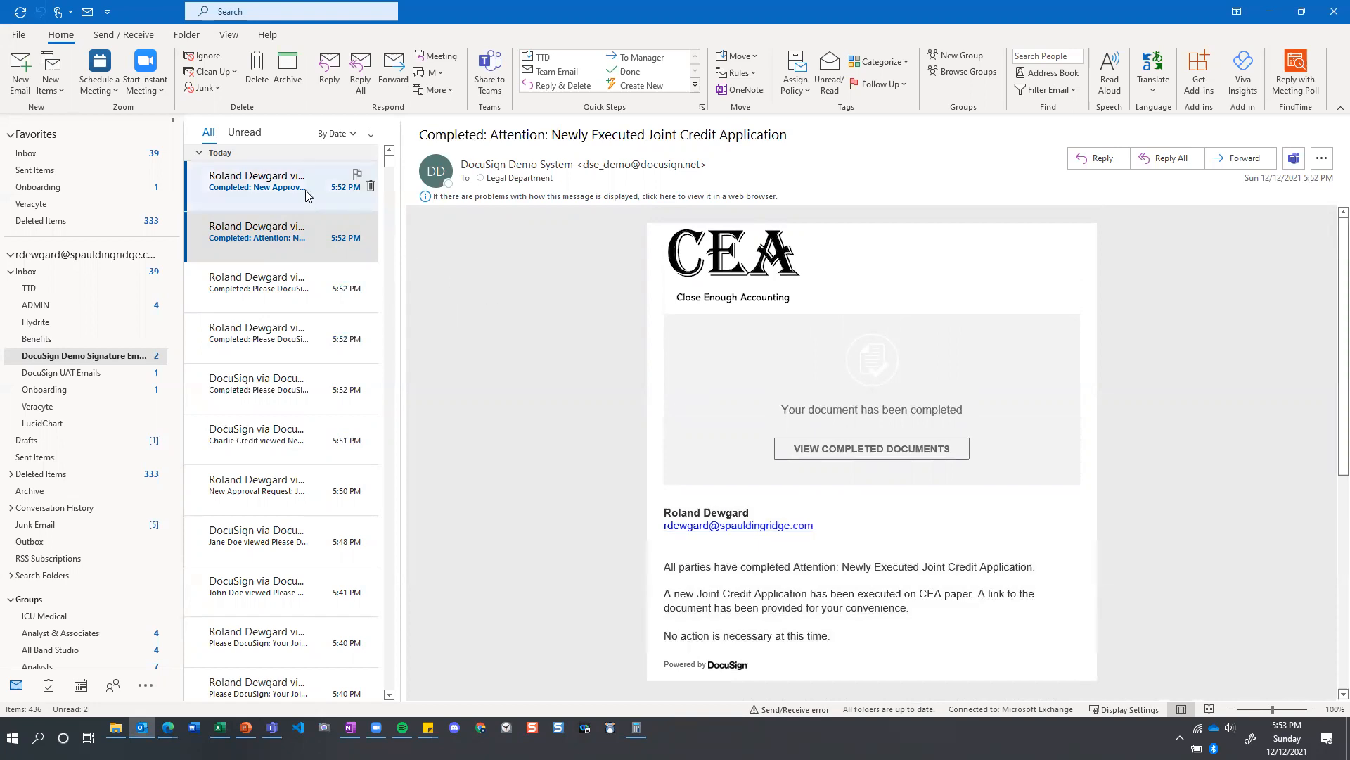
Read the credit assessor's completed approval request email, then recheck the applicant's and Legal Department's completion emails.
left_click(283, 192)
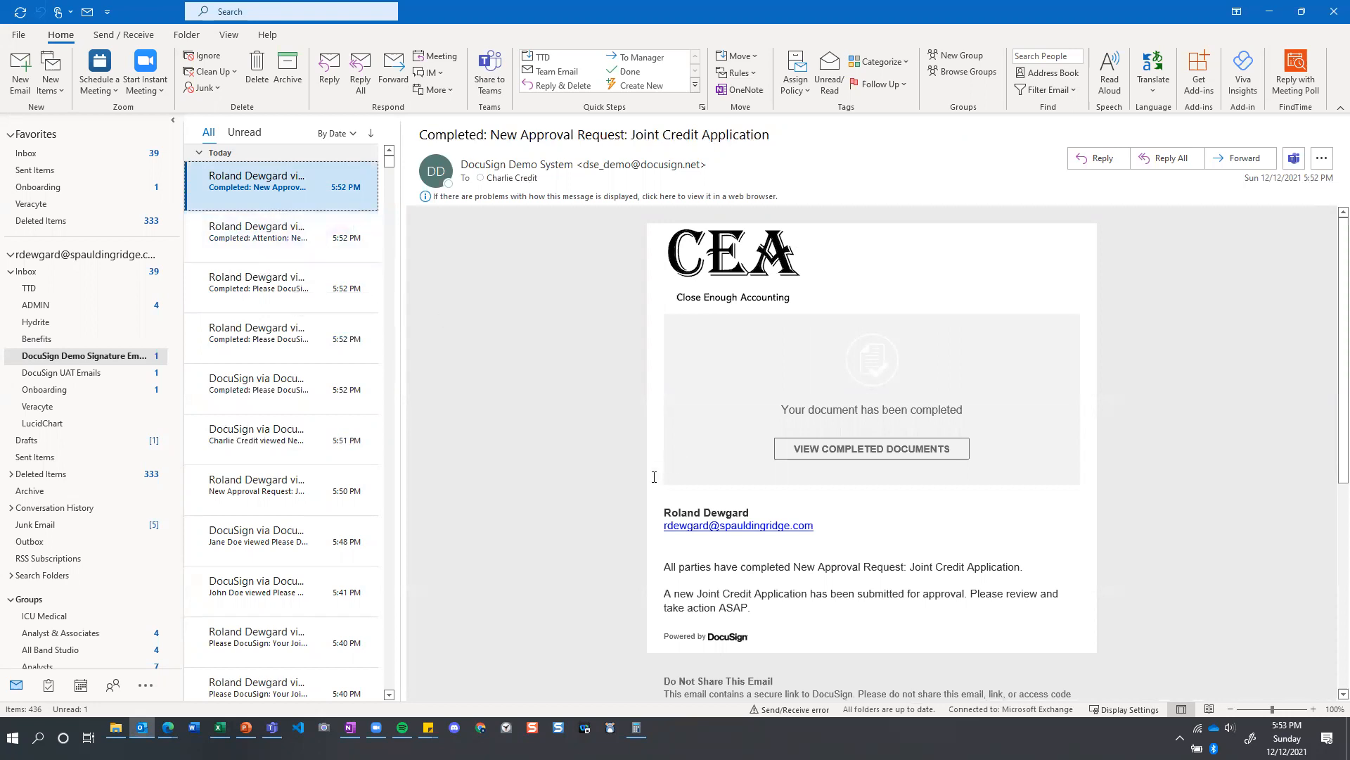
left_click(281, 282)
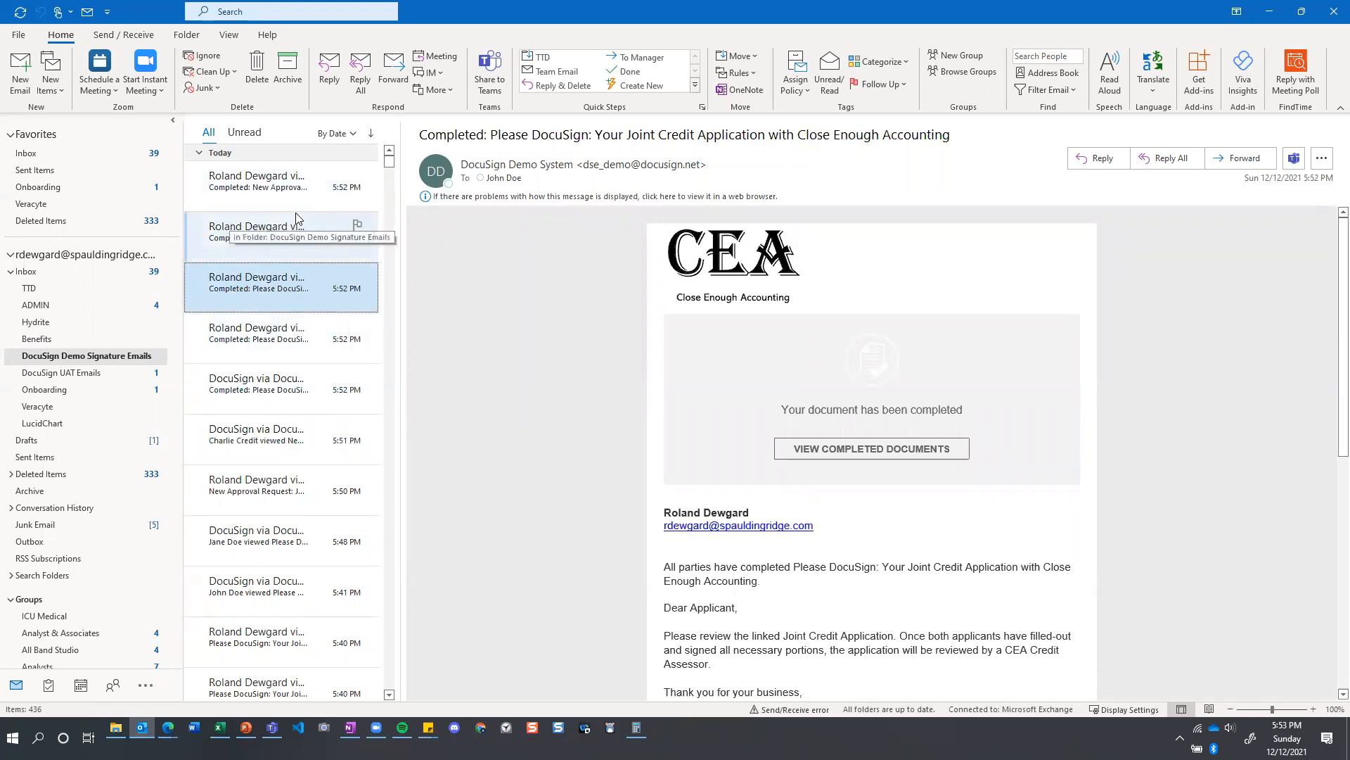
left_click(299, 243)
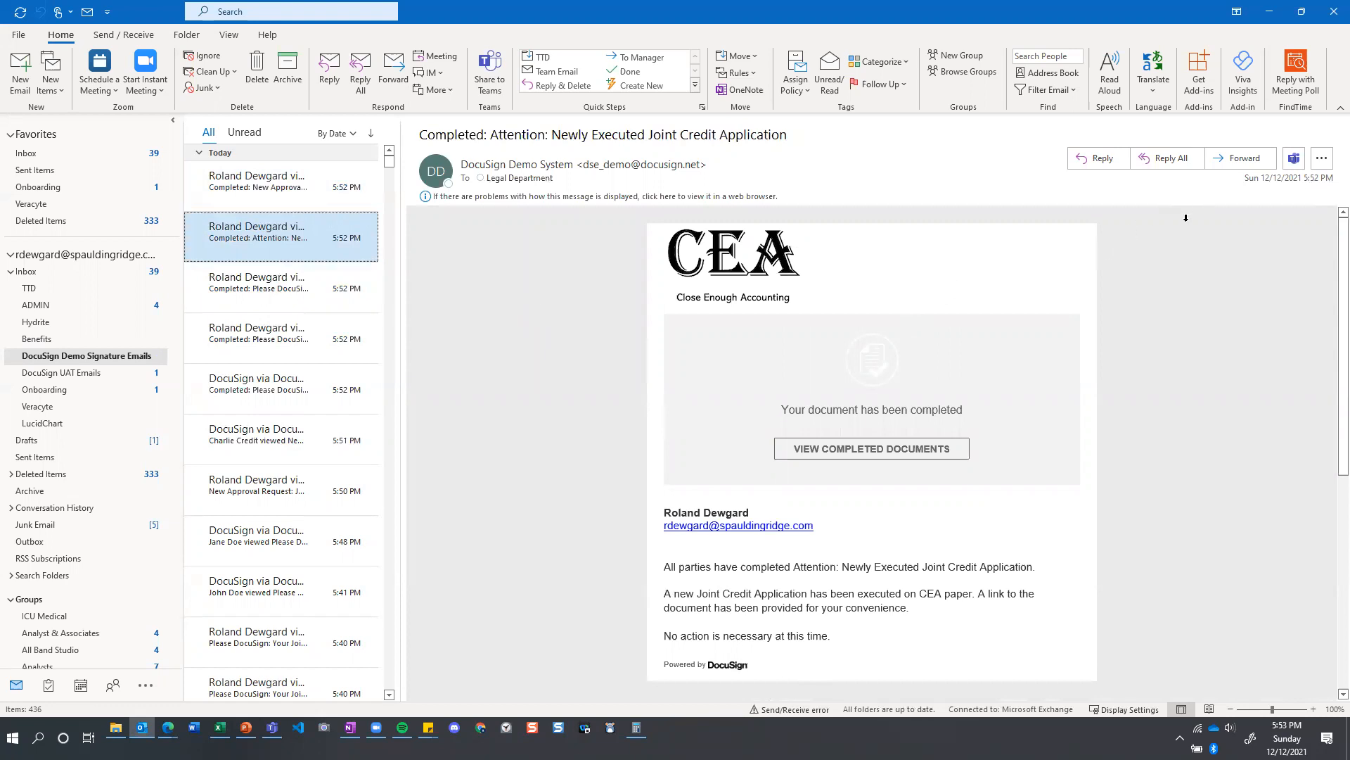
Return to the browser, close the finished signing page, and show the recent files in Google Drive.
left_click(1269, 12)
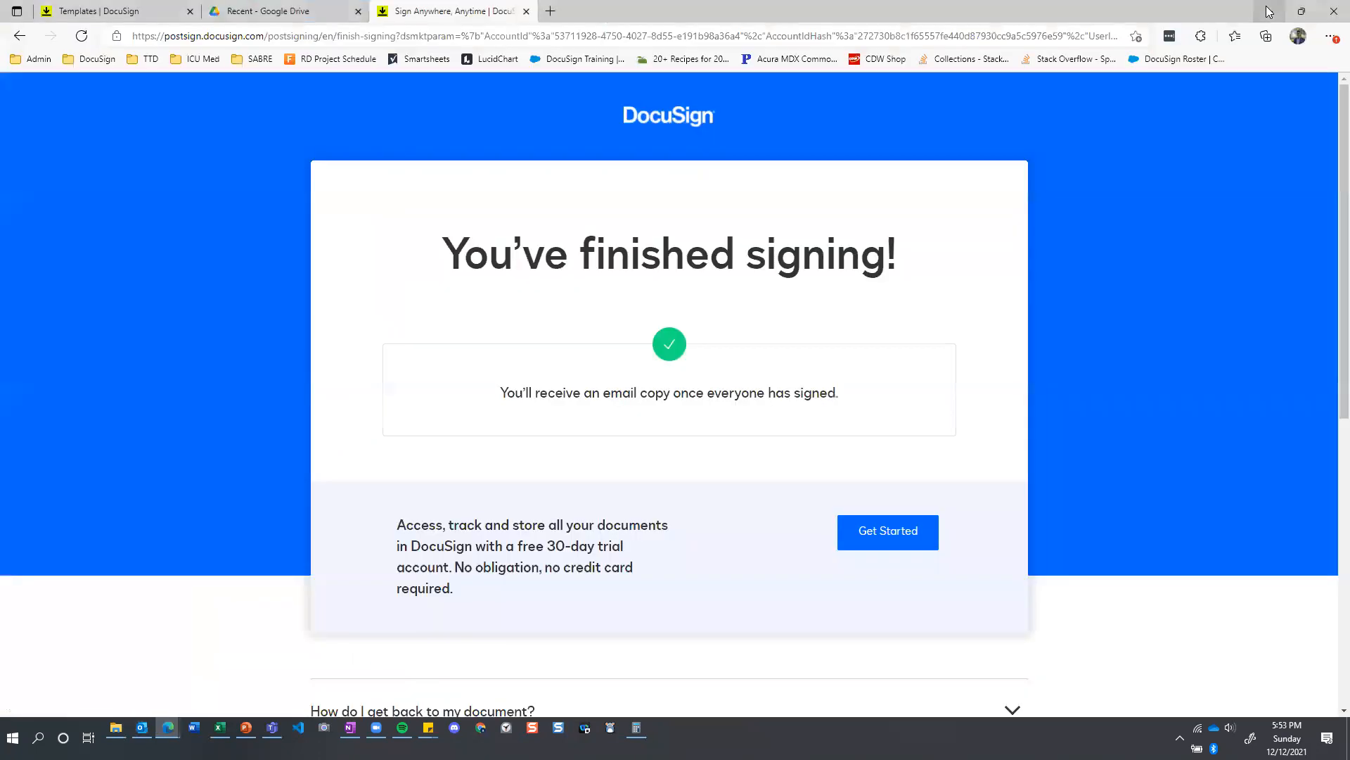
left_click(527, 12)
left_click(158, 10)
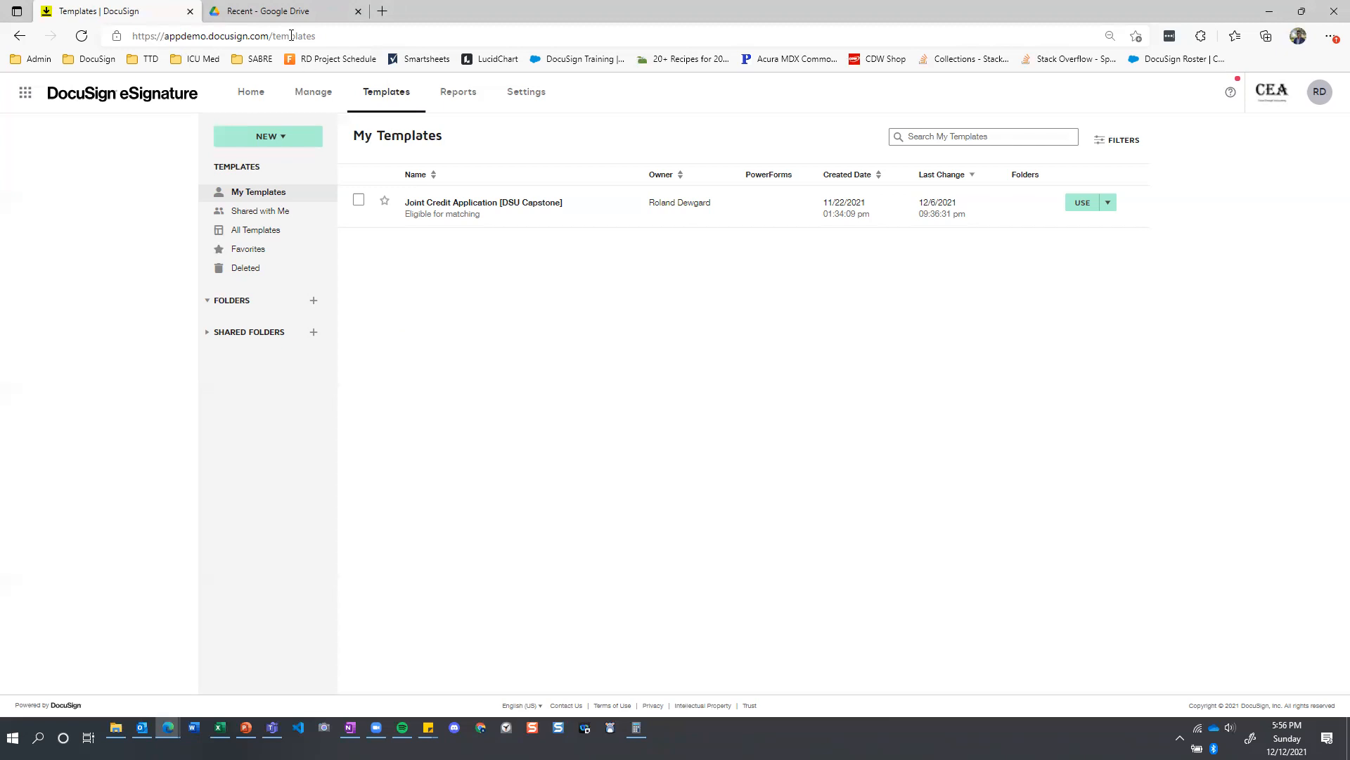
left_click(247, 14)
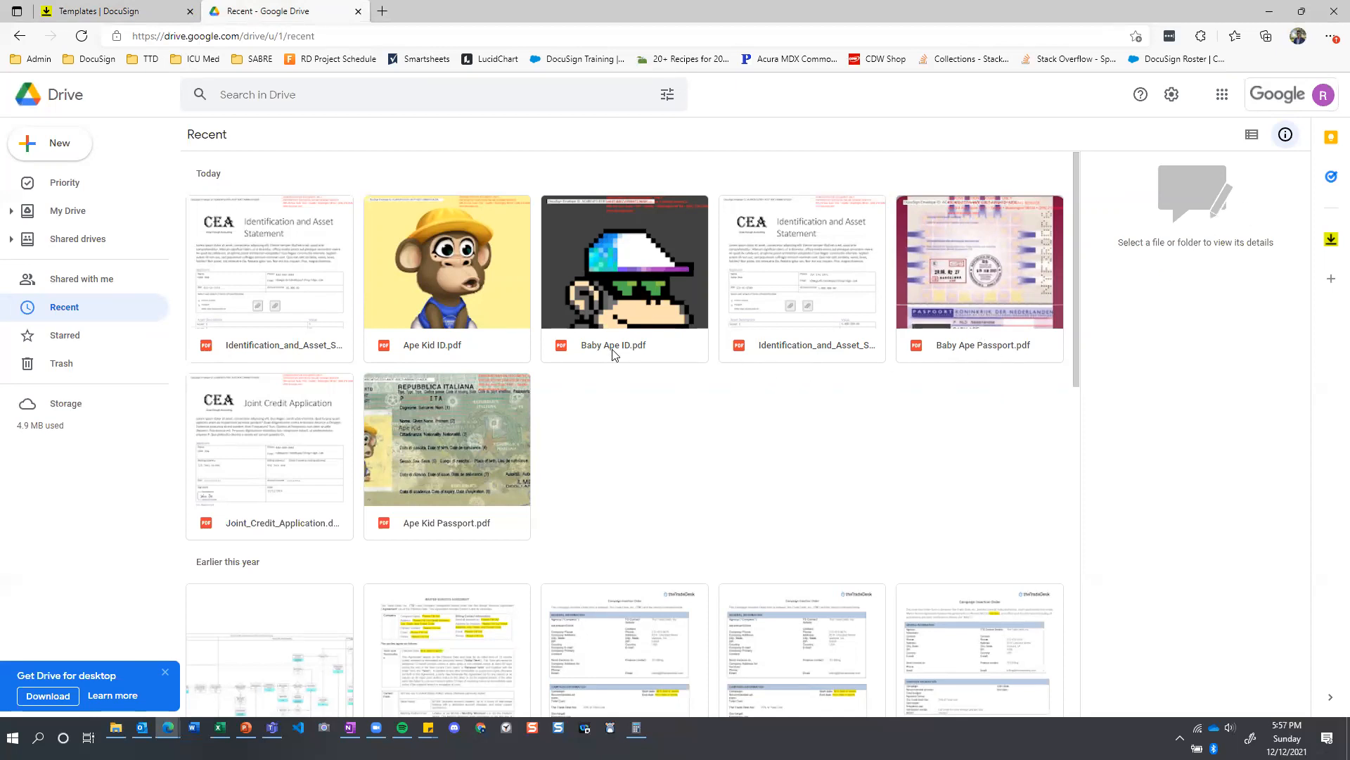
Preview the applicant's and co-applicant's Identification and Asset Statement PDFs, checking each down to the CEA initials.
double_click(293, 265)
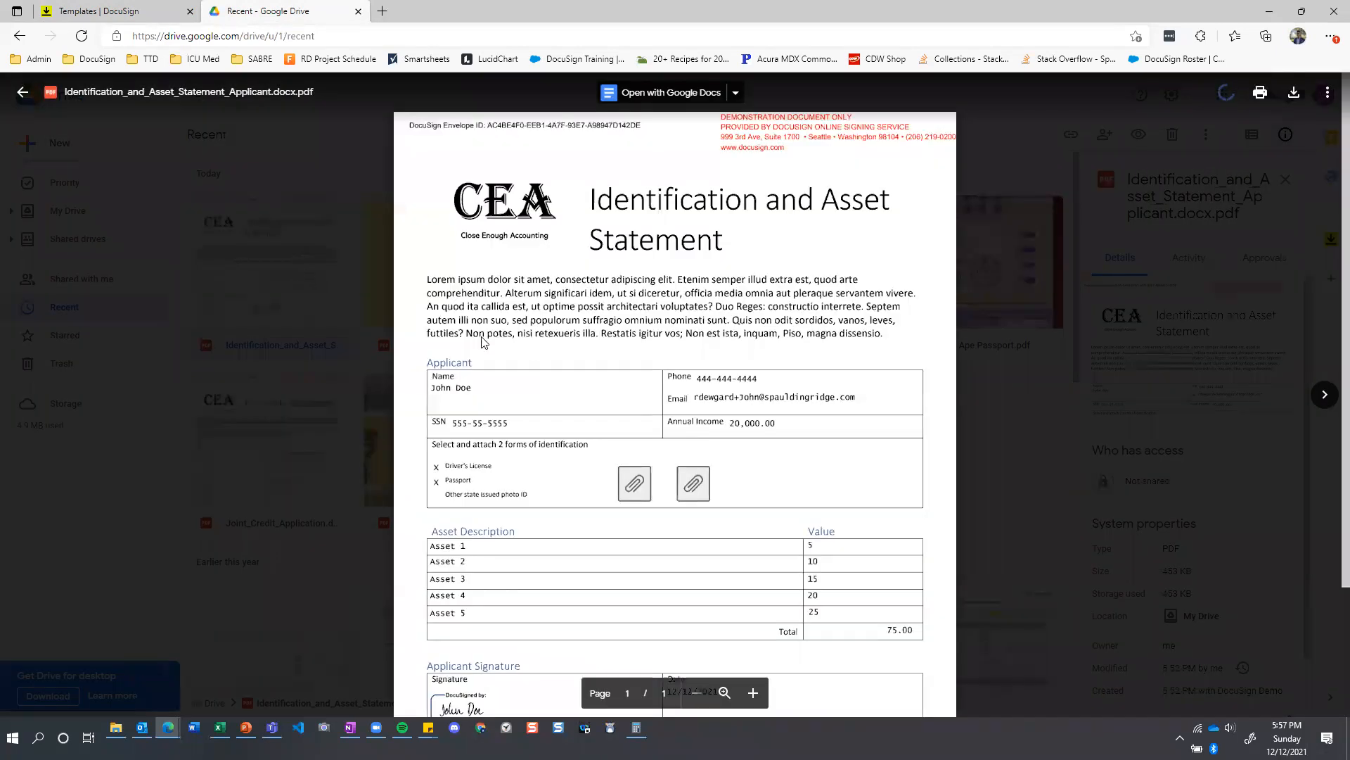
scroll(483, 342, "down", 2)
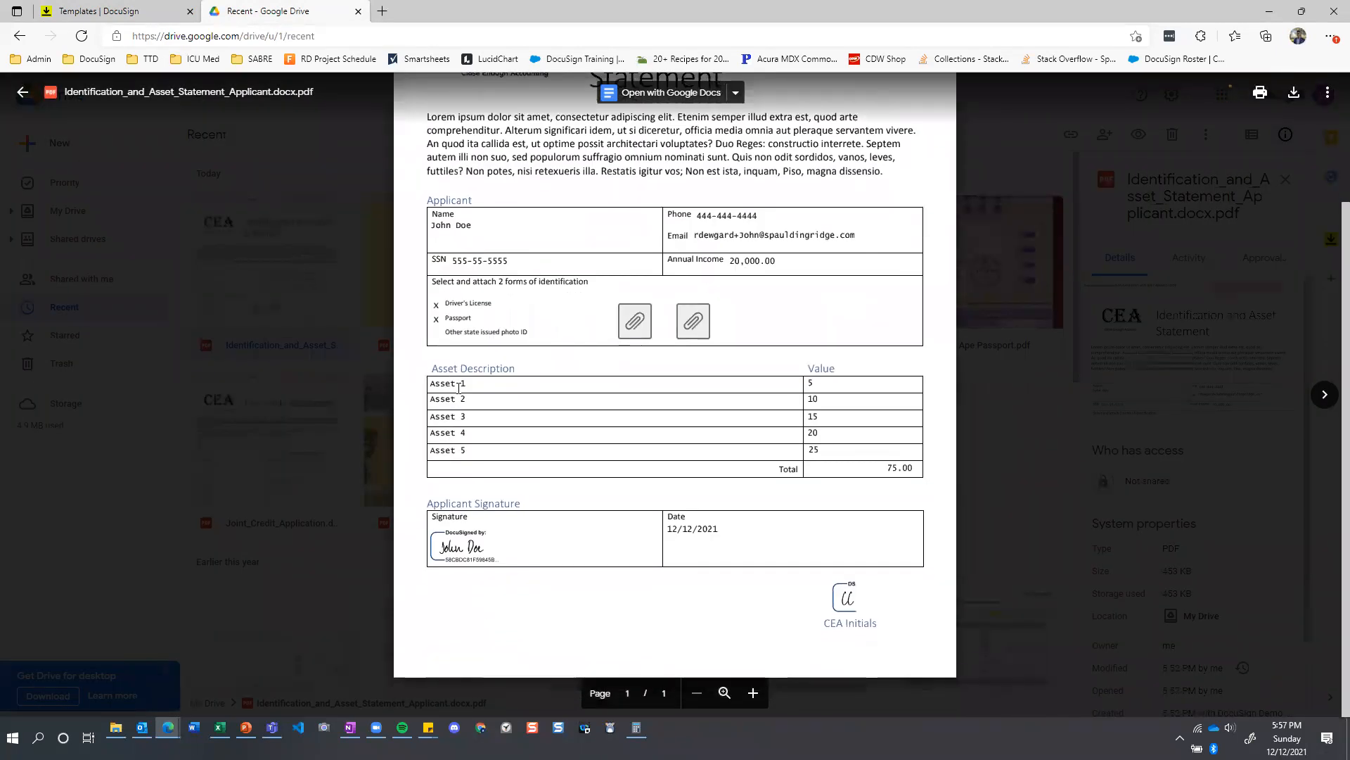
scroll(458, 387, "up", 2)
left_click(991, 418)
double_click(790, 328)
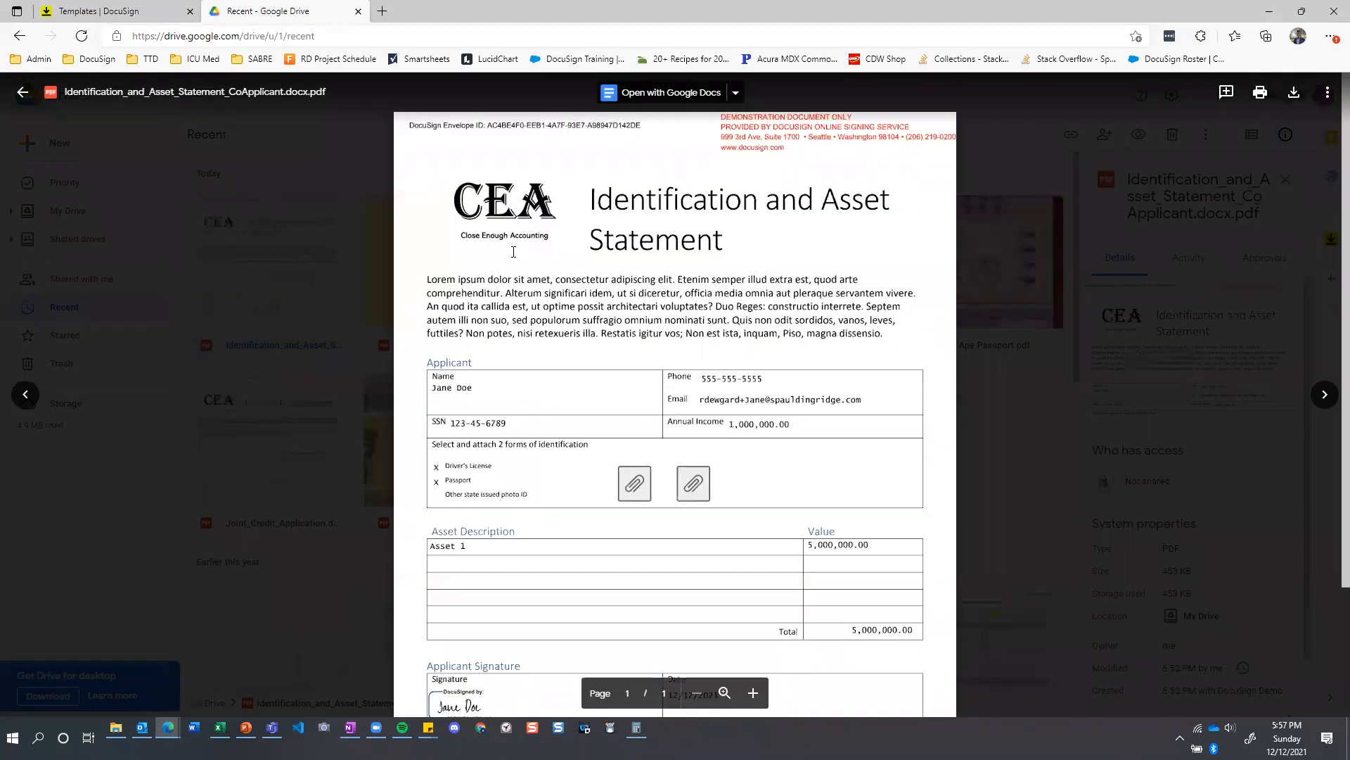
scroll(513, 252, "down", 2)
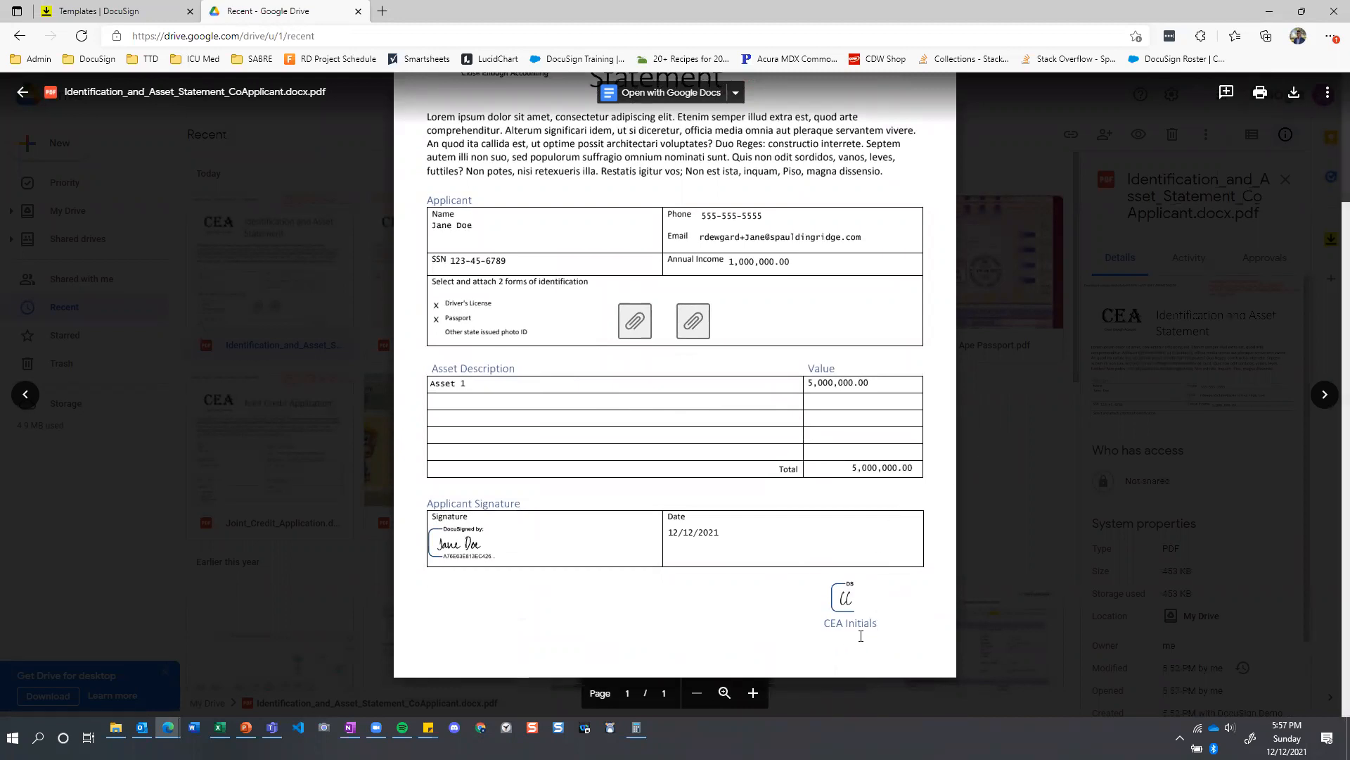
key("Escape")
Preview Joint_Credit_Application.docx.pdf and check its masked fields and all three signatures, then close it.
double_click(299, 443)
scroll(612, 372, "down", 3)
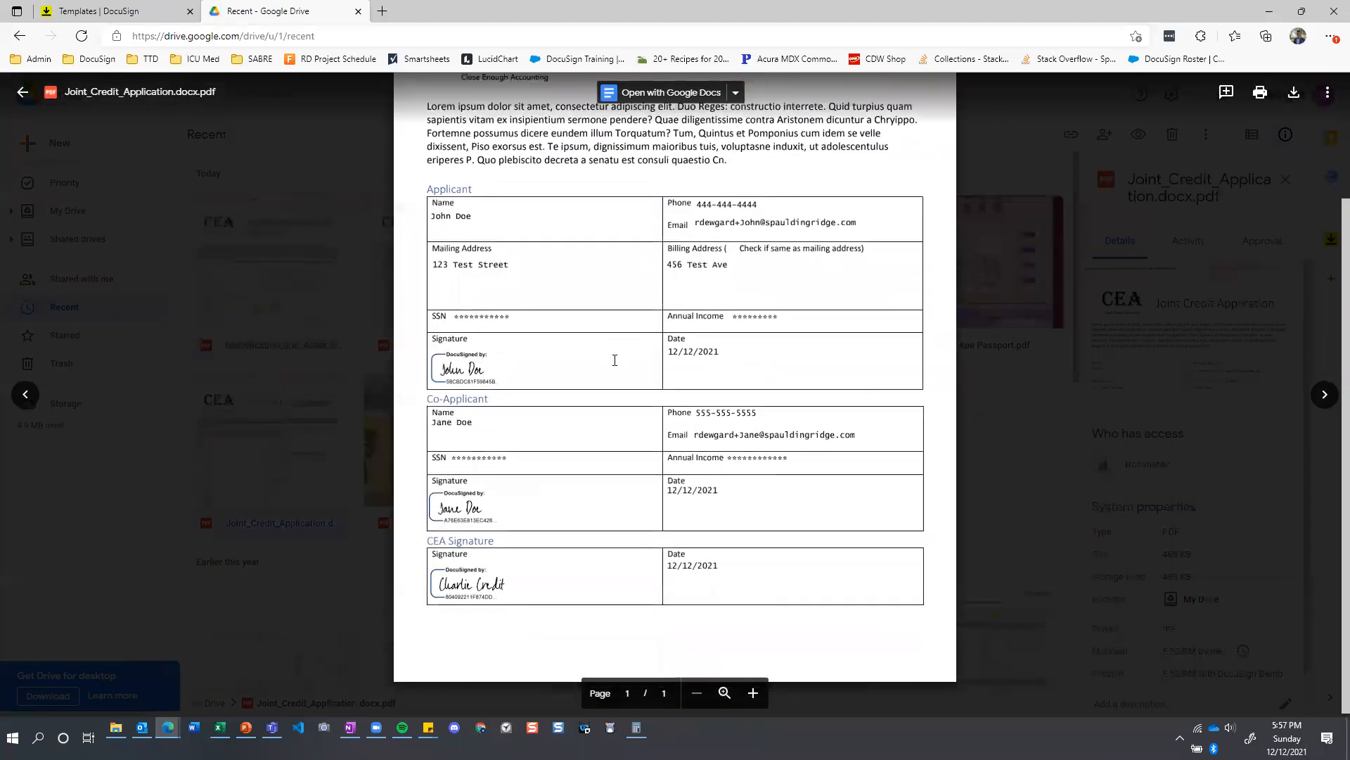
scroll(617, 371, "up", 2)
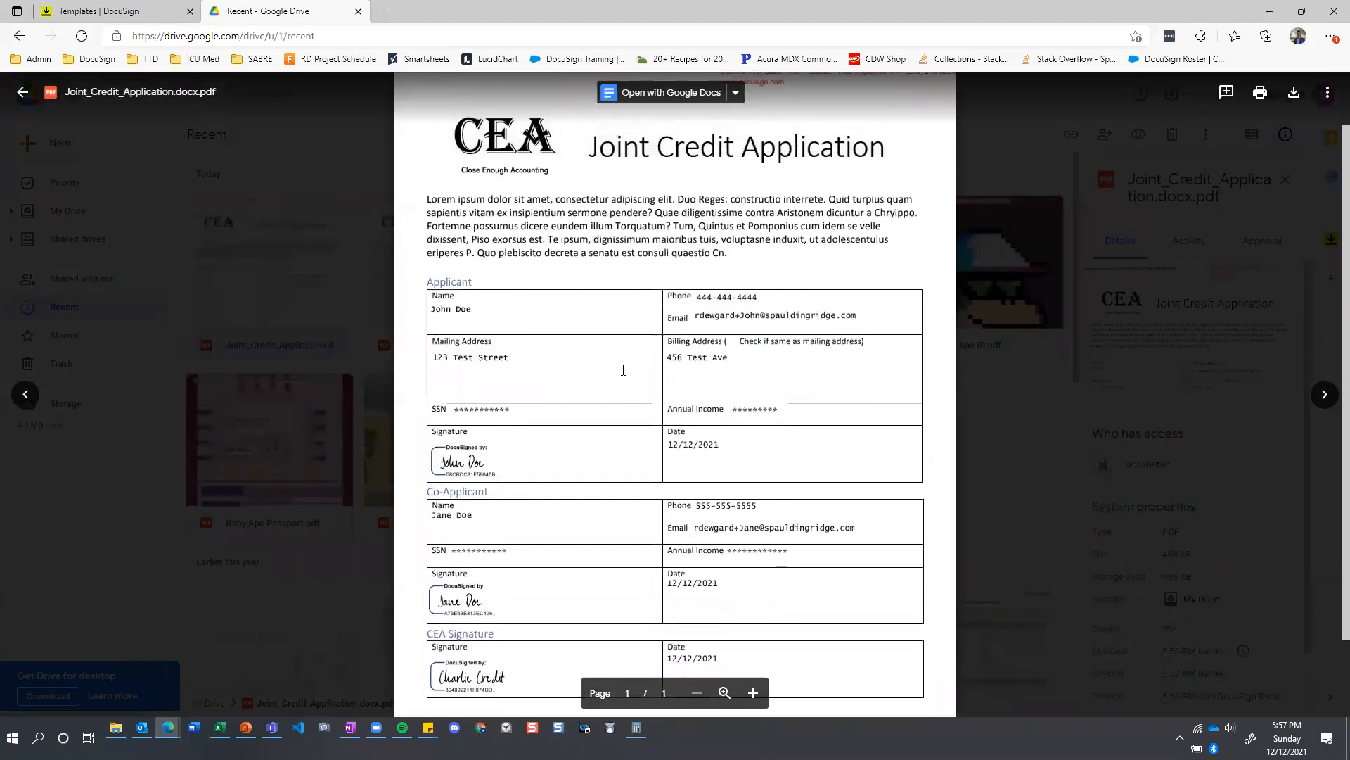
left_click(1002, 448)
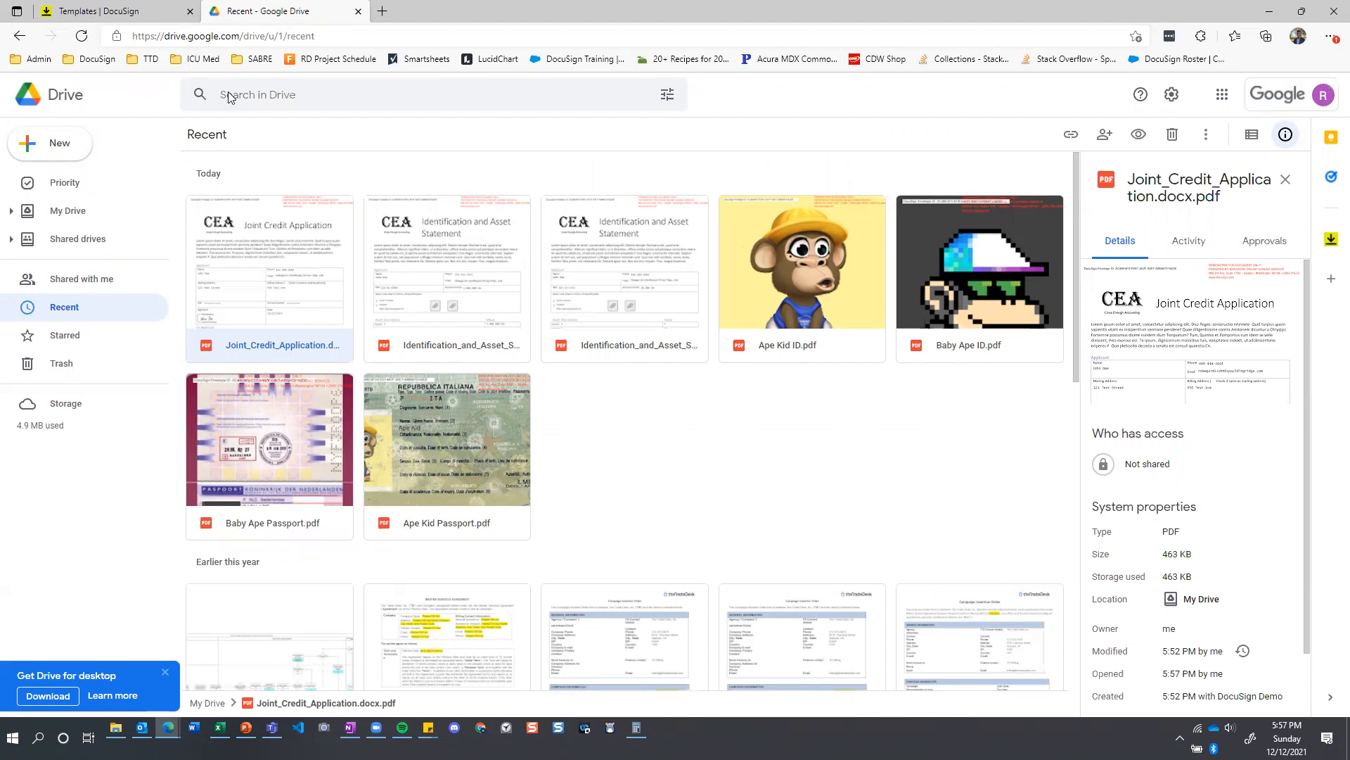
Switch back to DocuSign and open the details of the latest sent joint credit application envelope.
left_click(133, 15)
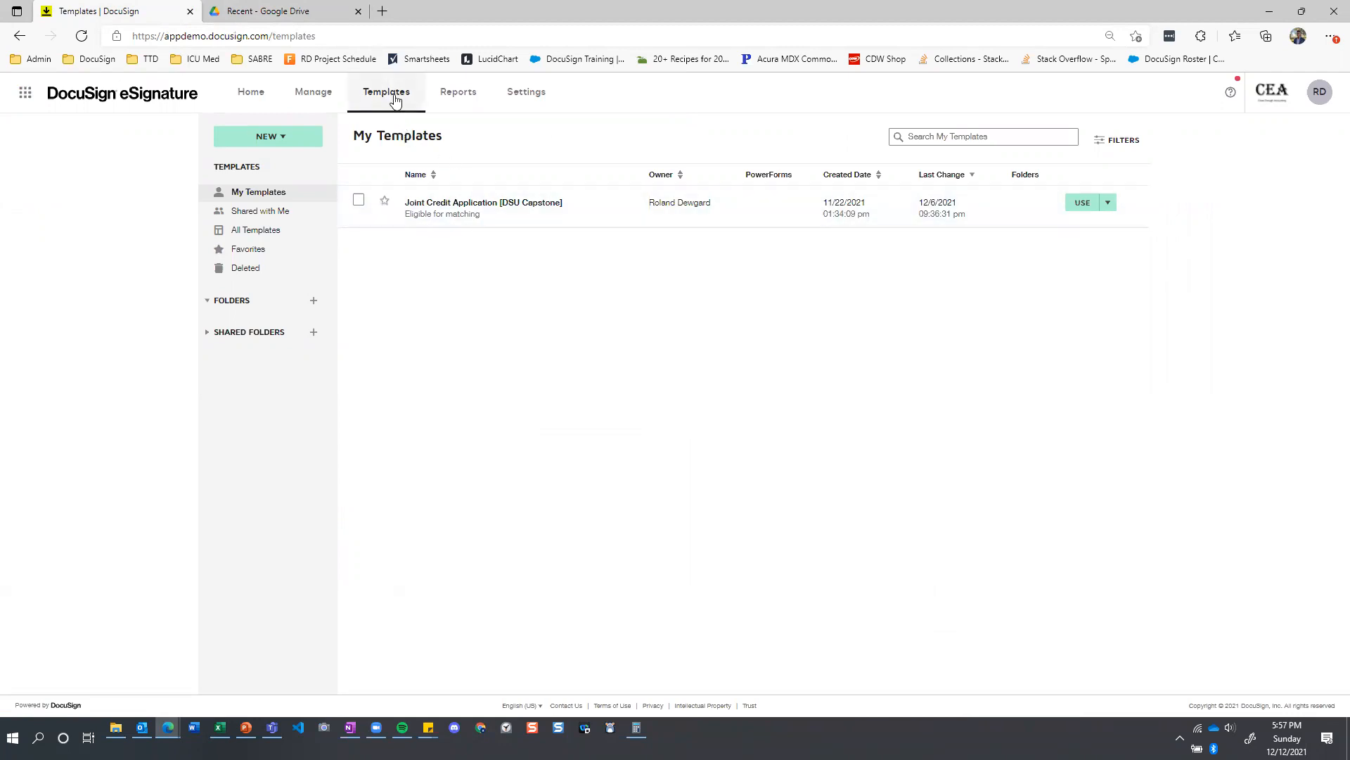
left_click(314, 100)
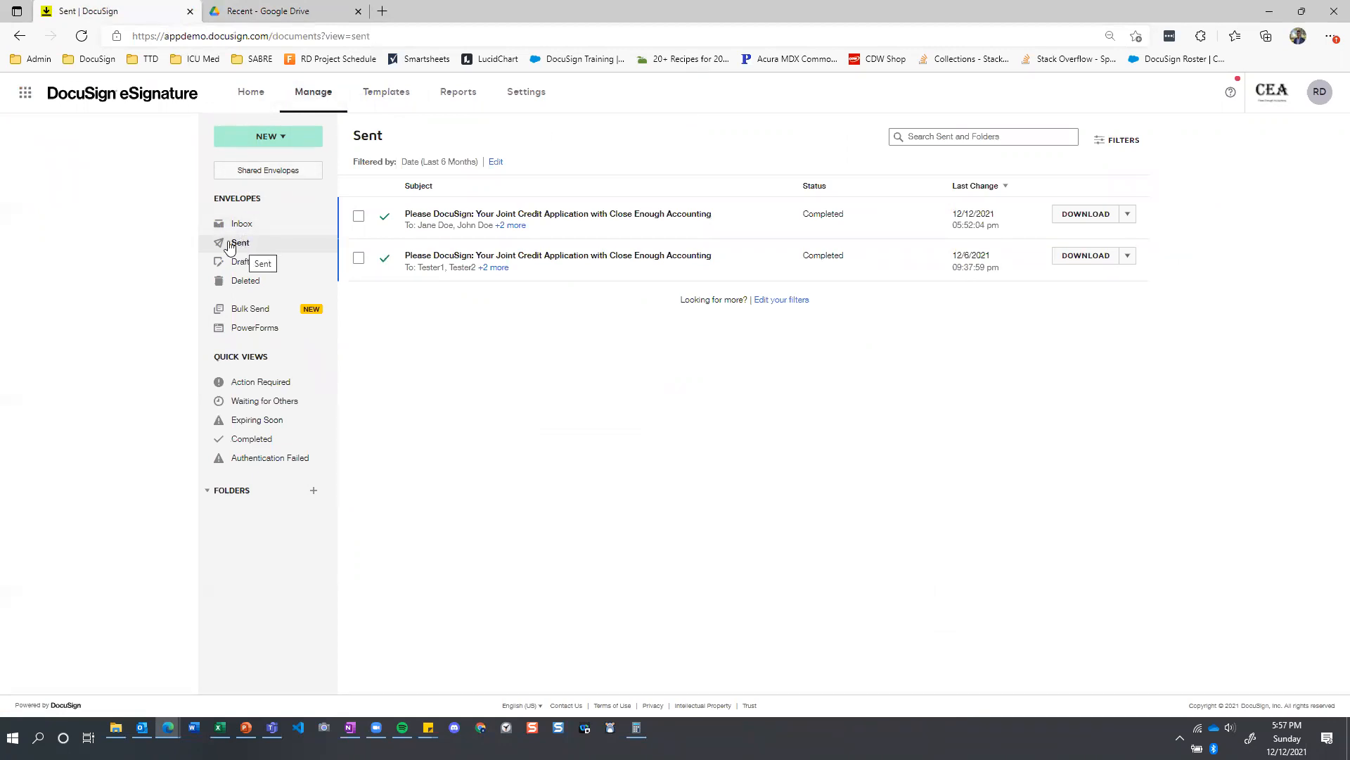
left_click(472, 217)
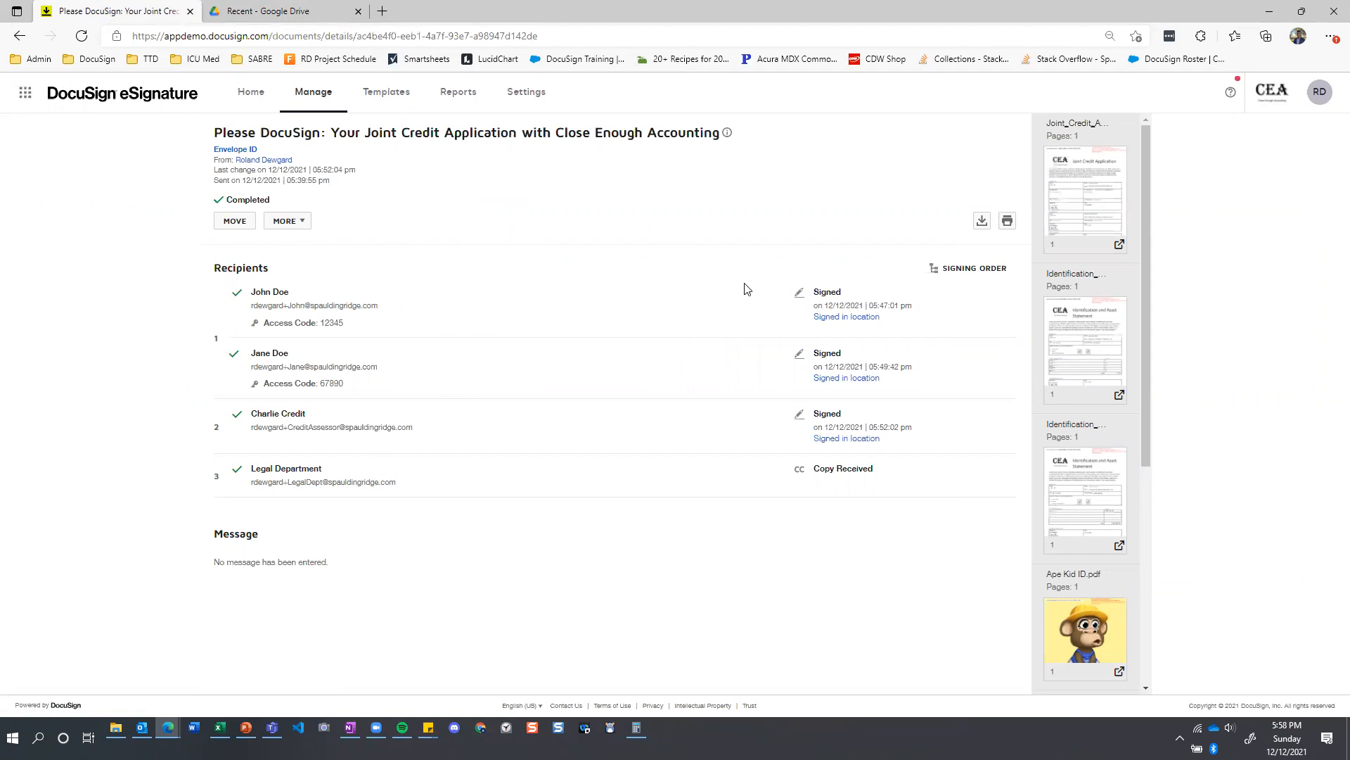
Examine the envelope's signing order diagram and its recipients at each routing stage, then close it.
left_click(967, 270)
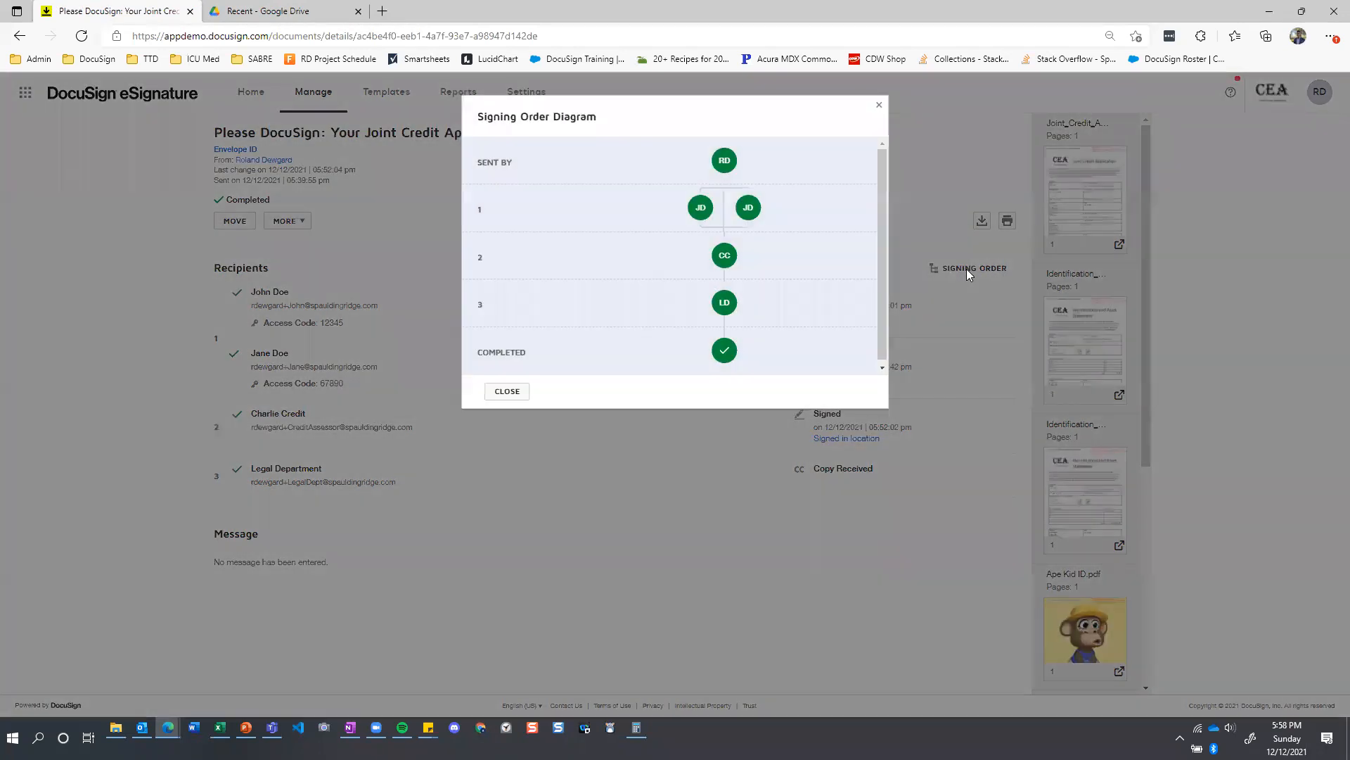
mouse_move(731, 169)
mouse_move(699, 211)
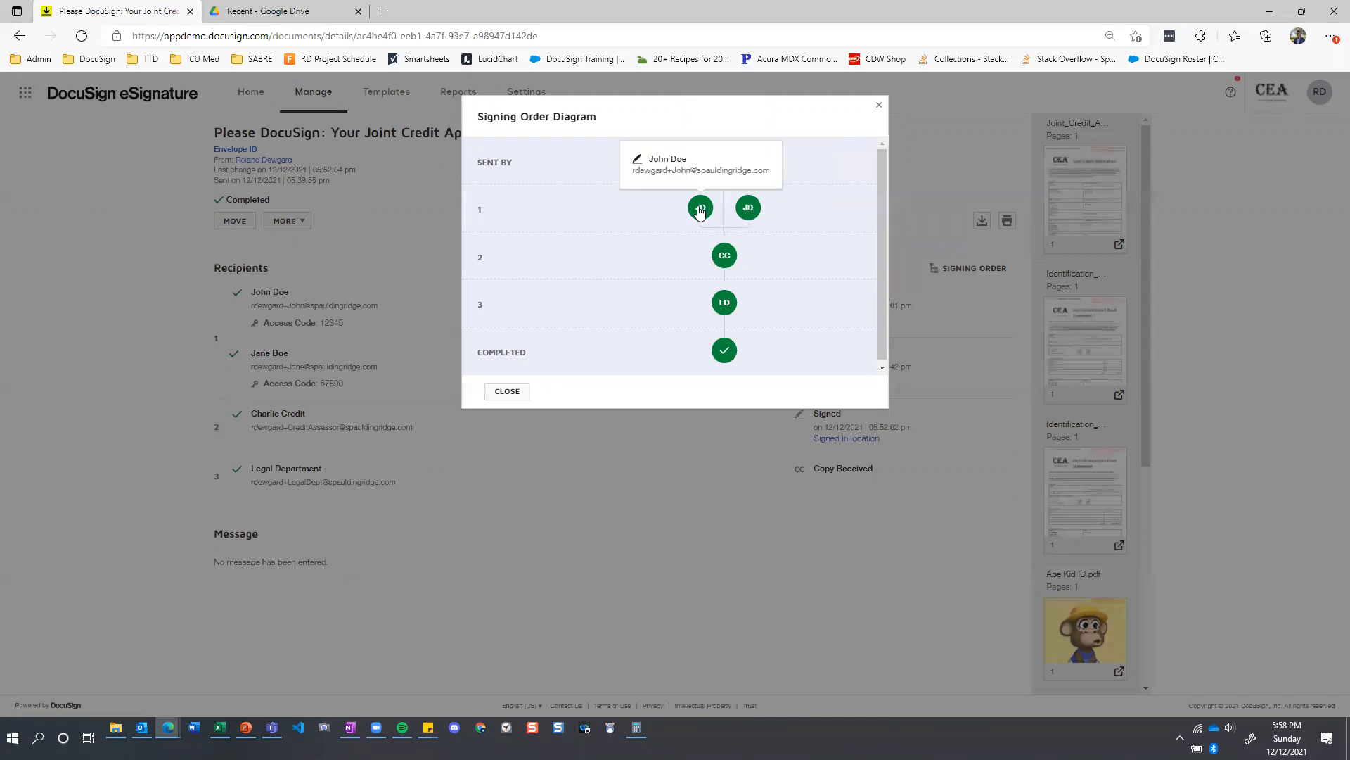
mouse_move(731, 256)
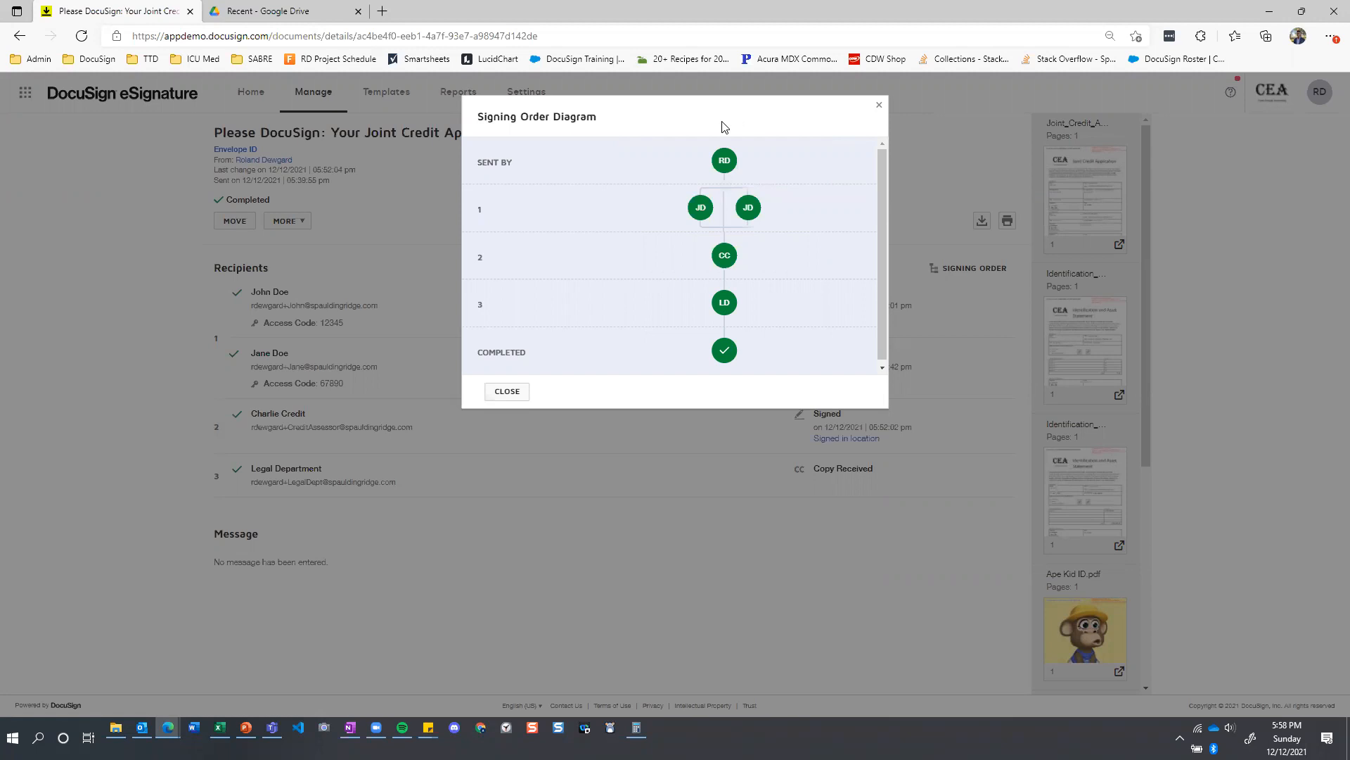
mouse_move(755, 215)
left_click(880, 105)
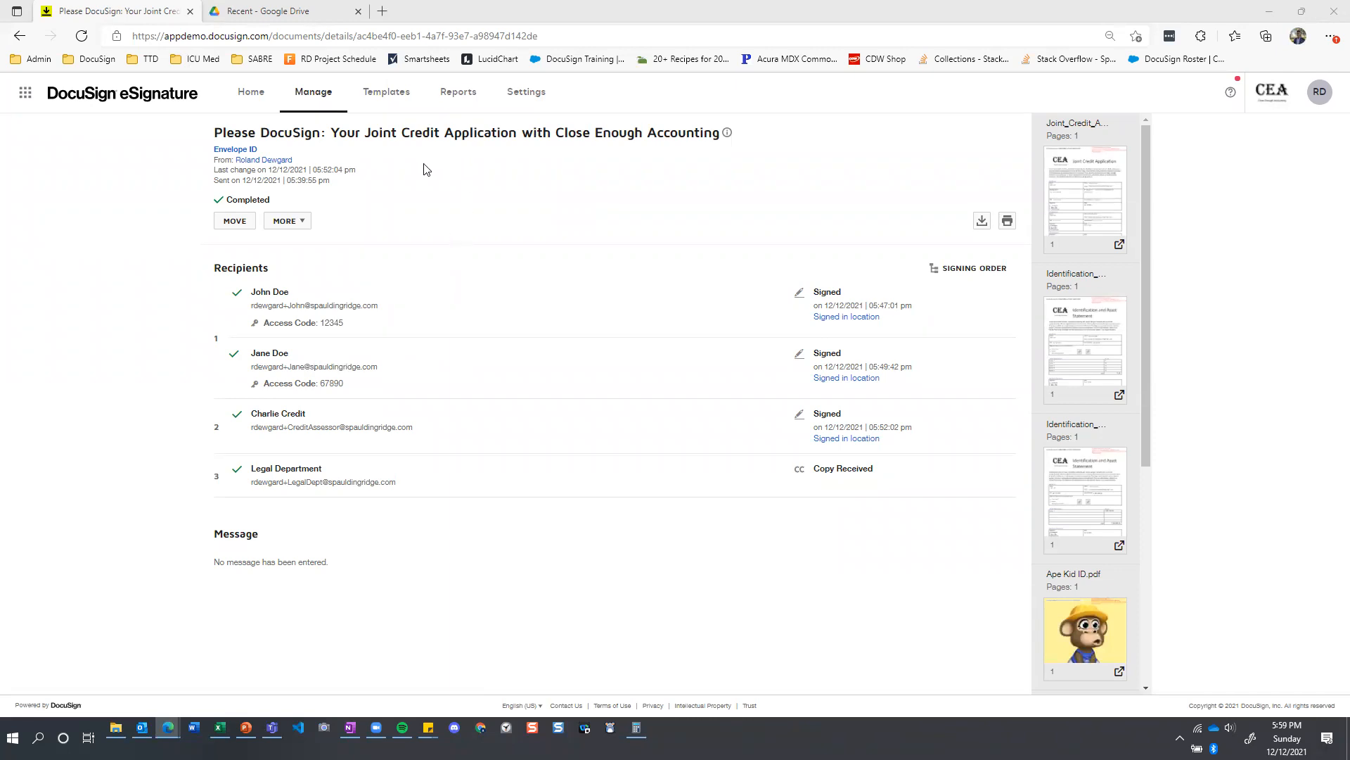
Return to the My Templates list containing the Joint Credit Application template.
left_click(391, 95)
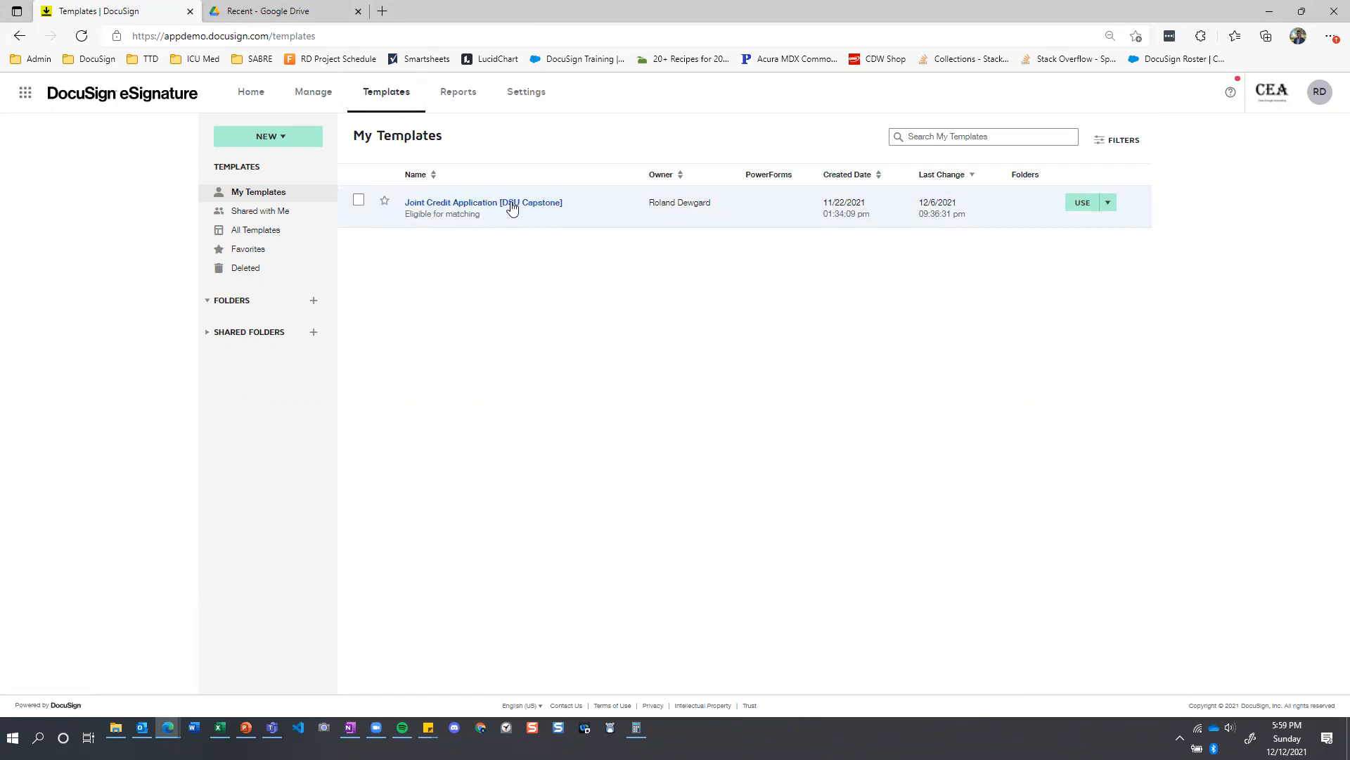
right_click(530, 96)
left_click(441, 289)
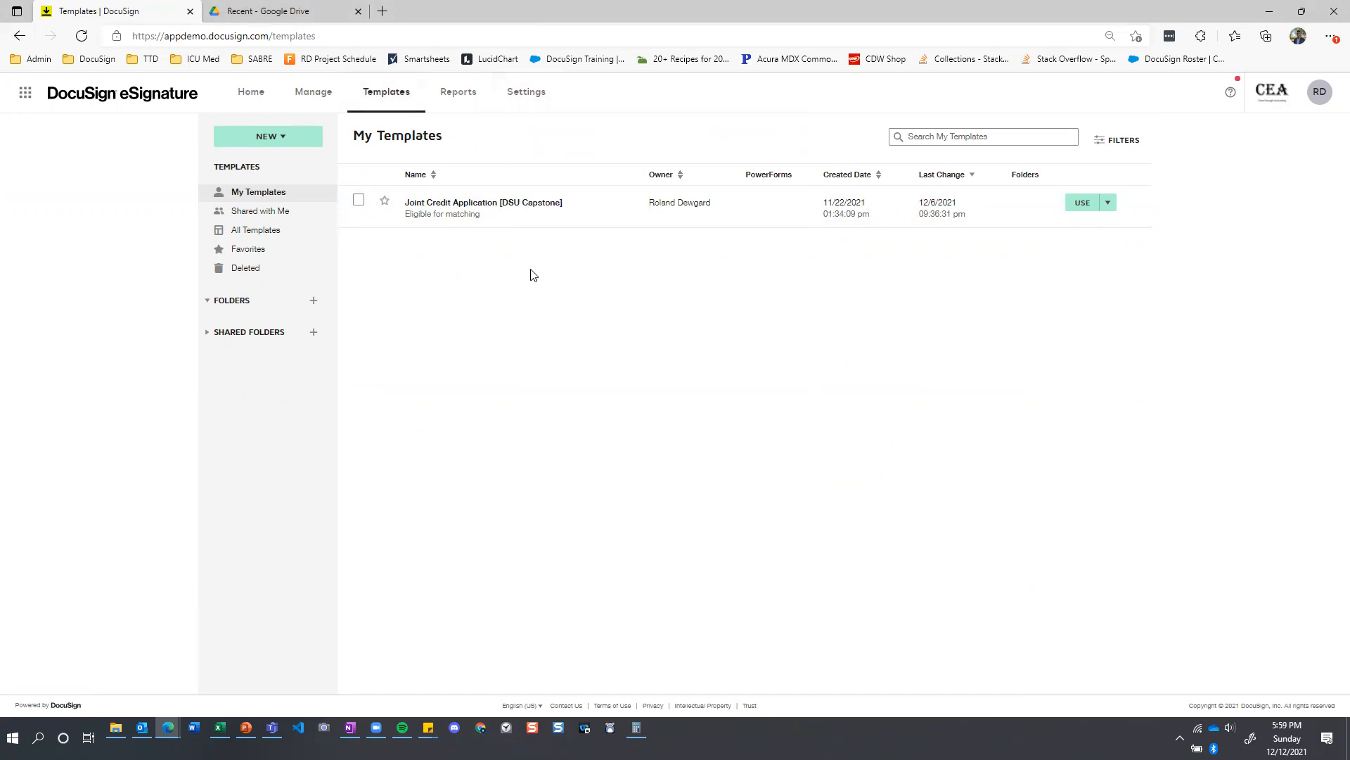
Open the Joint Credit Application template for editing, preview its Joint_Credit_Application.docx form, then close the preview.
left_click(1108, 203)
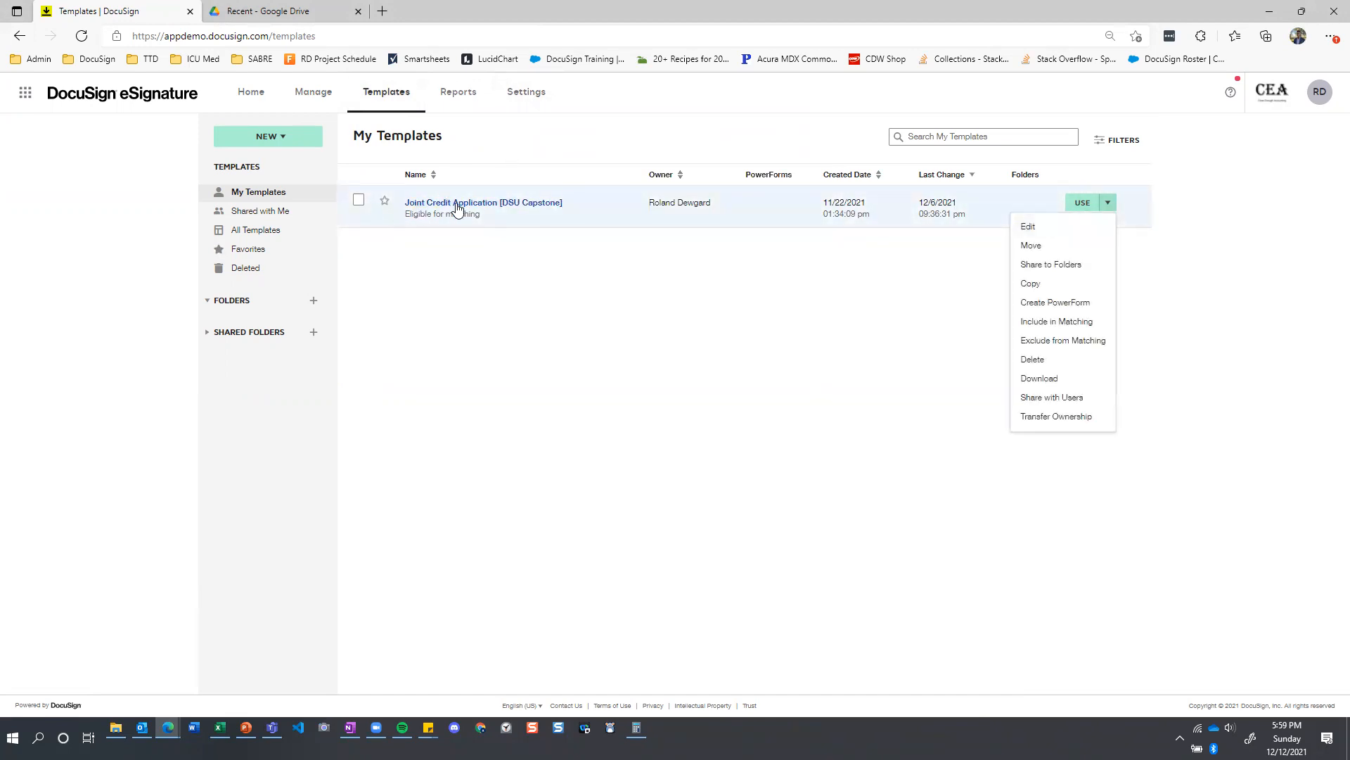
left_click(1034, 230)
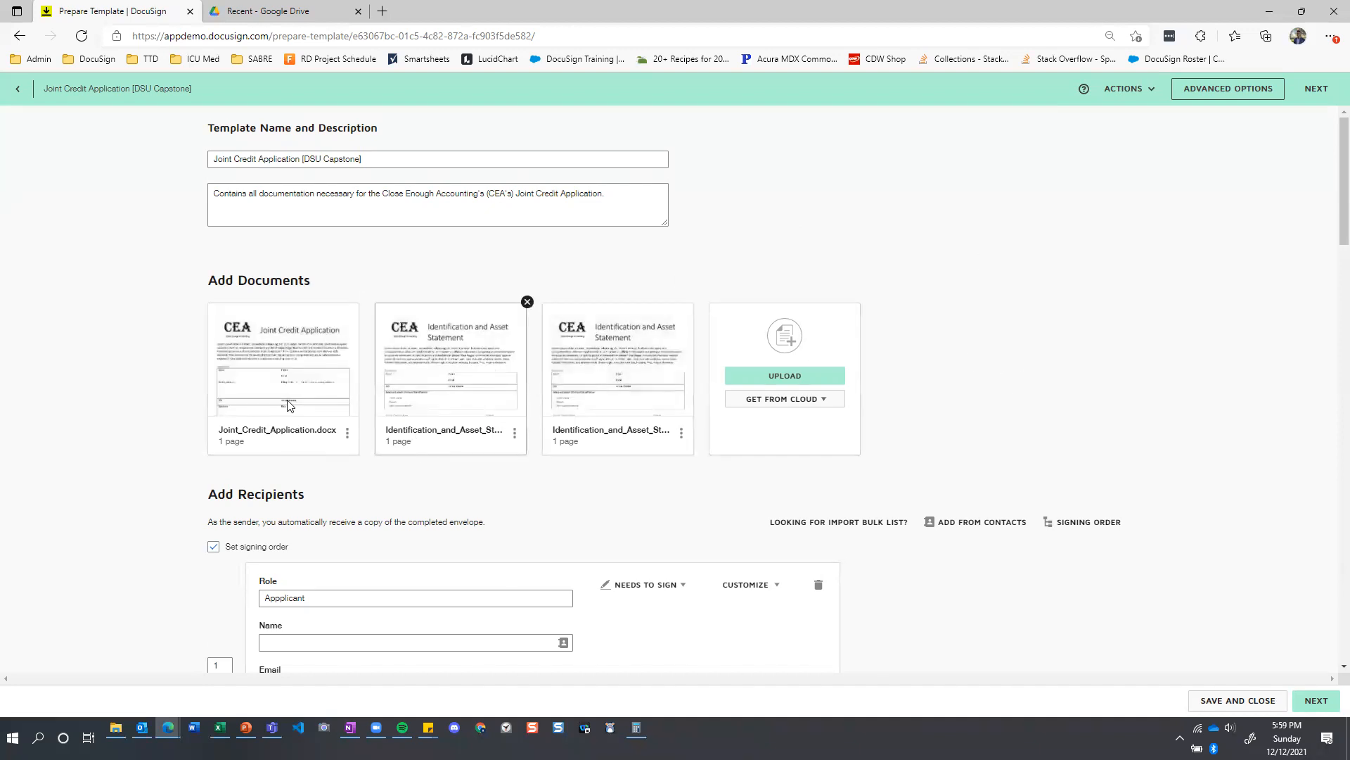
mouse_move(283, 380)
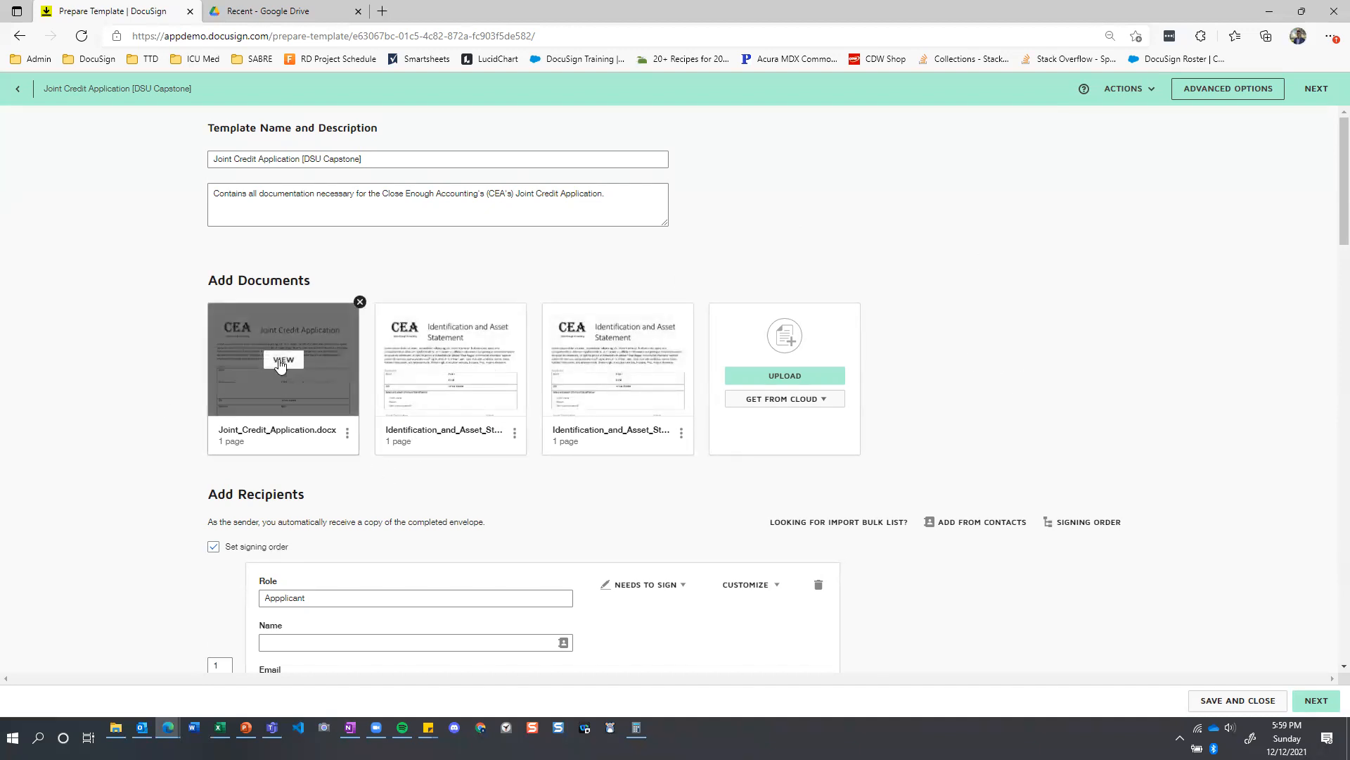
left_click(282, 360)
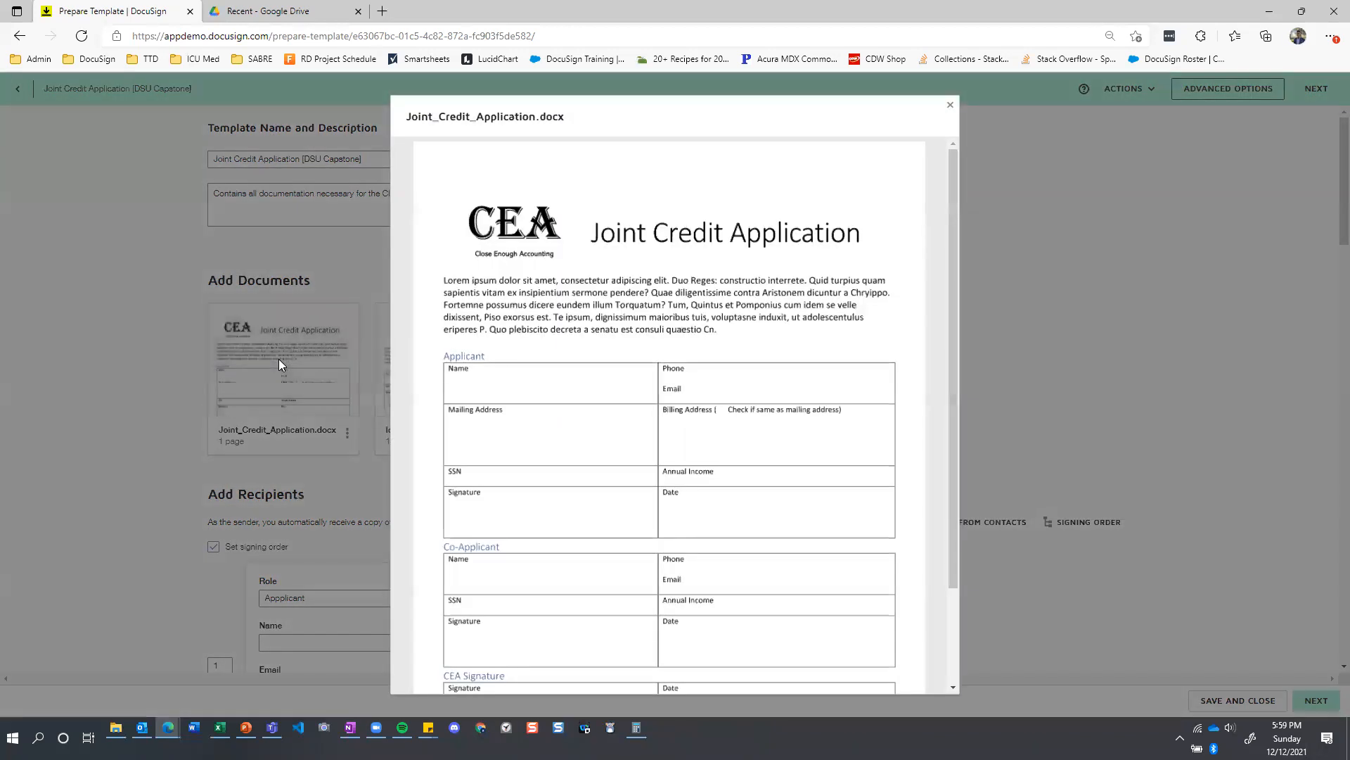
scroll(679, 252, "down", 2)
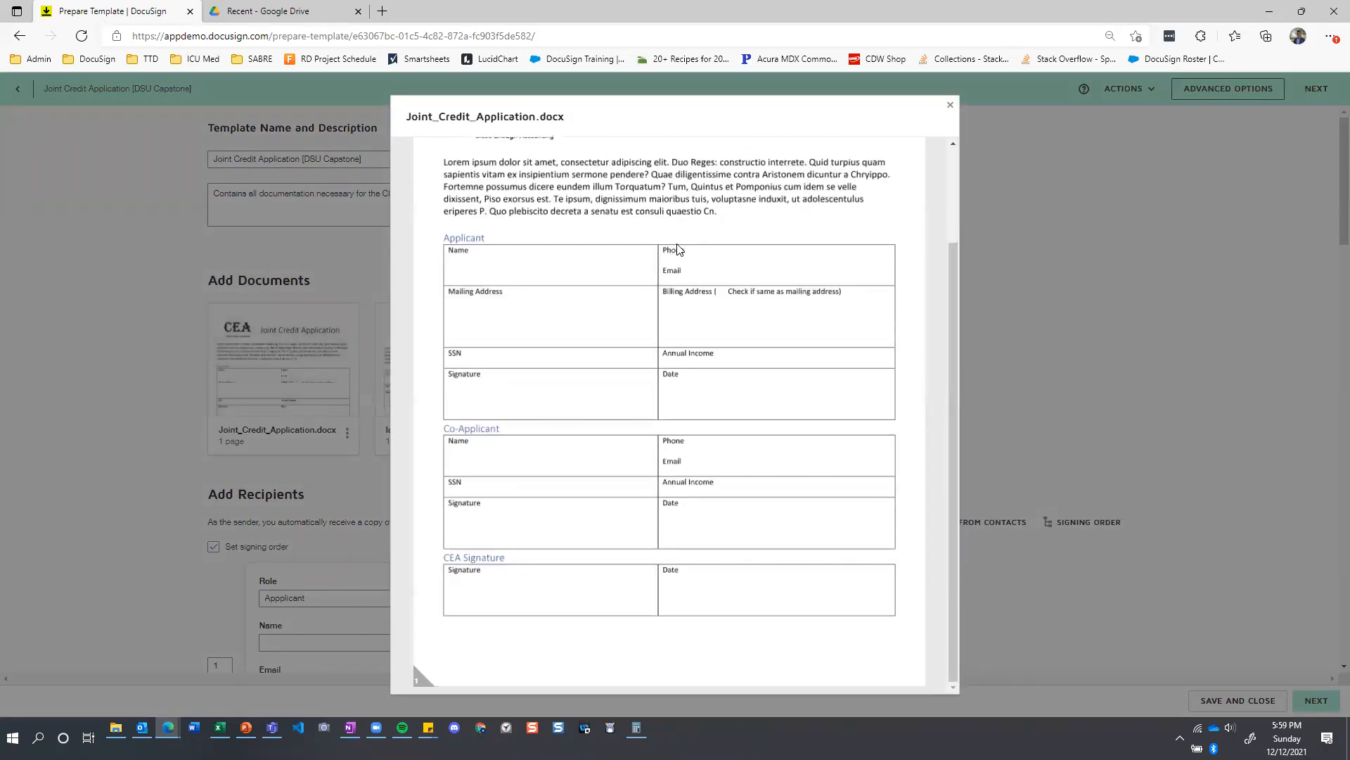
scroll(714, 339, "up", 2)
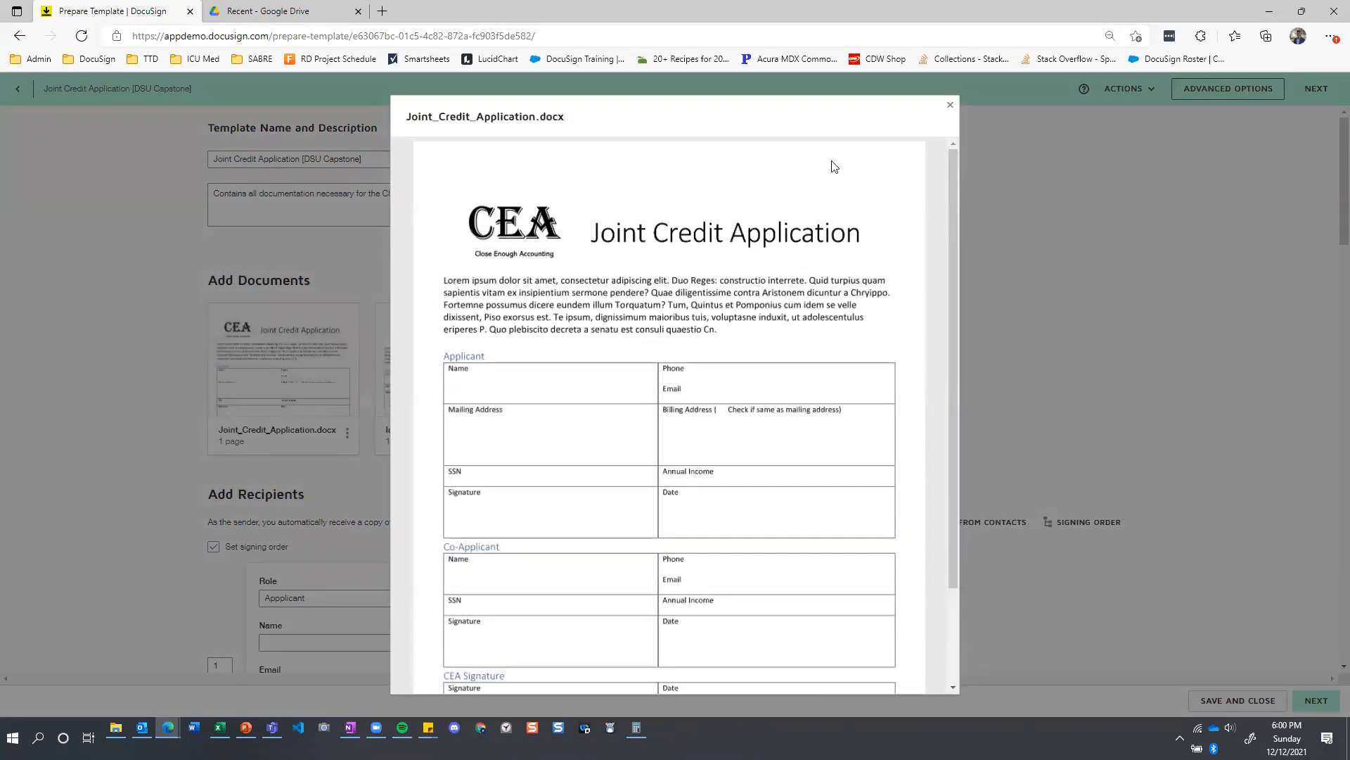
left_click(950, 104)
Preview Identification_and_Asset_Statement_Applicant.docx, examine its applicant, asset and signature sections, then close the preview.
left_click(448, 362)
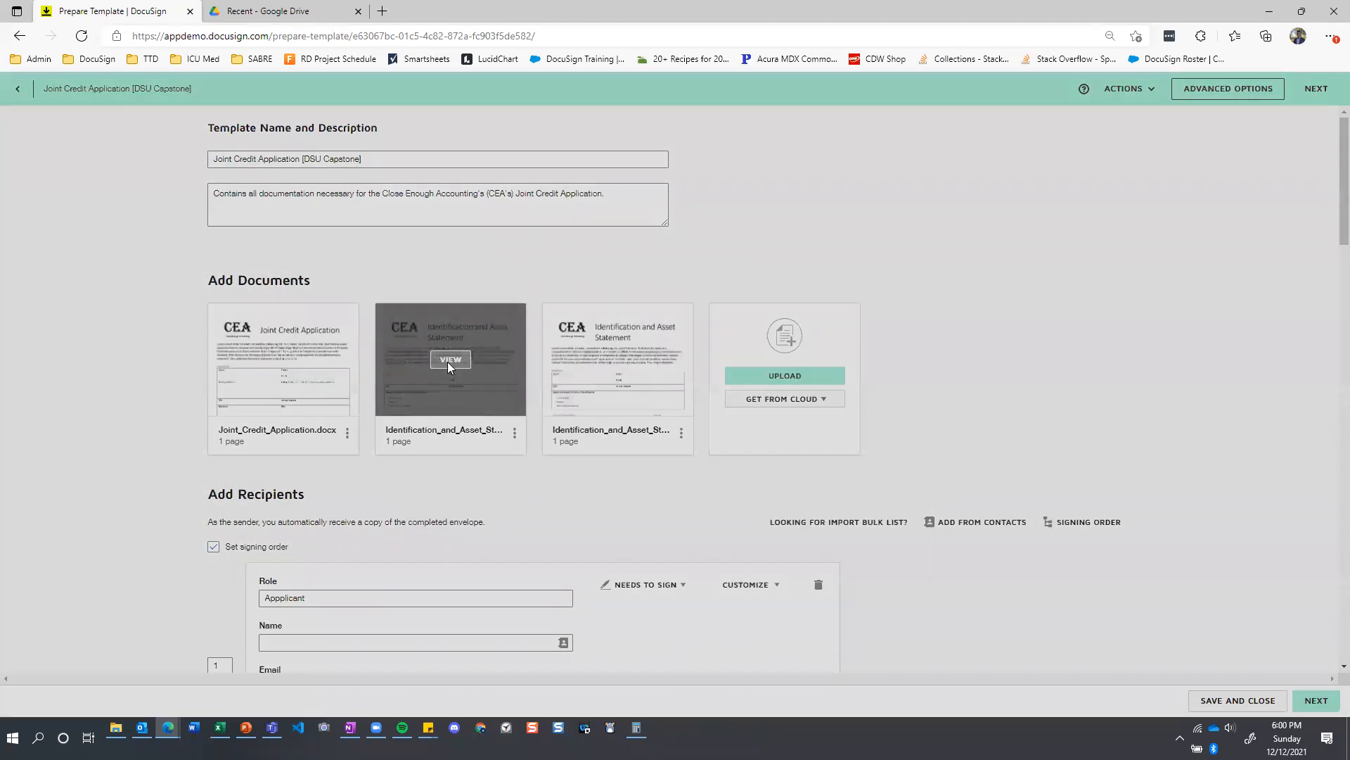
scroll(623, 300, "down", 2)
scroll(623, 301, "up", 2)
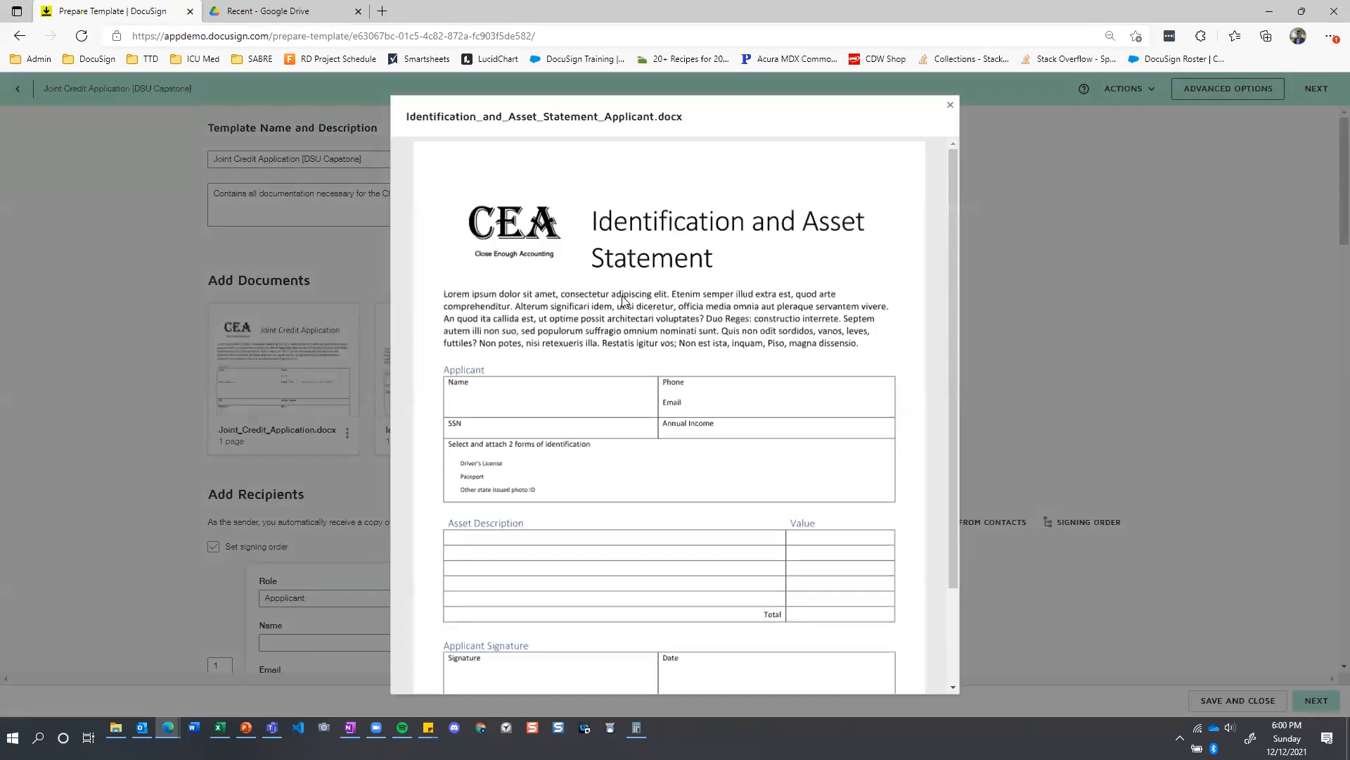
scroll(623, 299, "down", 2)
scroll(623, 299, "up", 2)
scroll(623, 301, "down", 2)
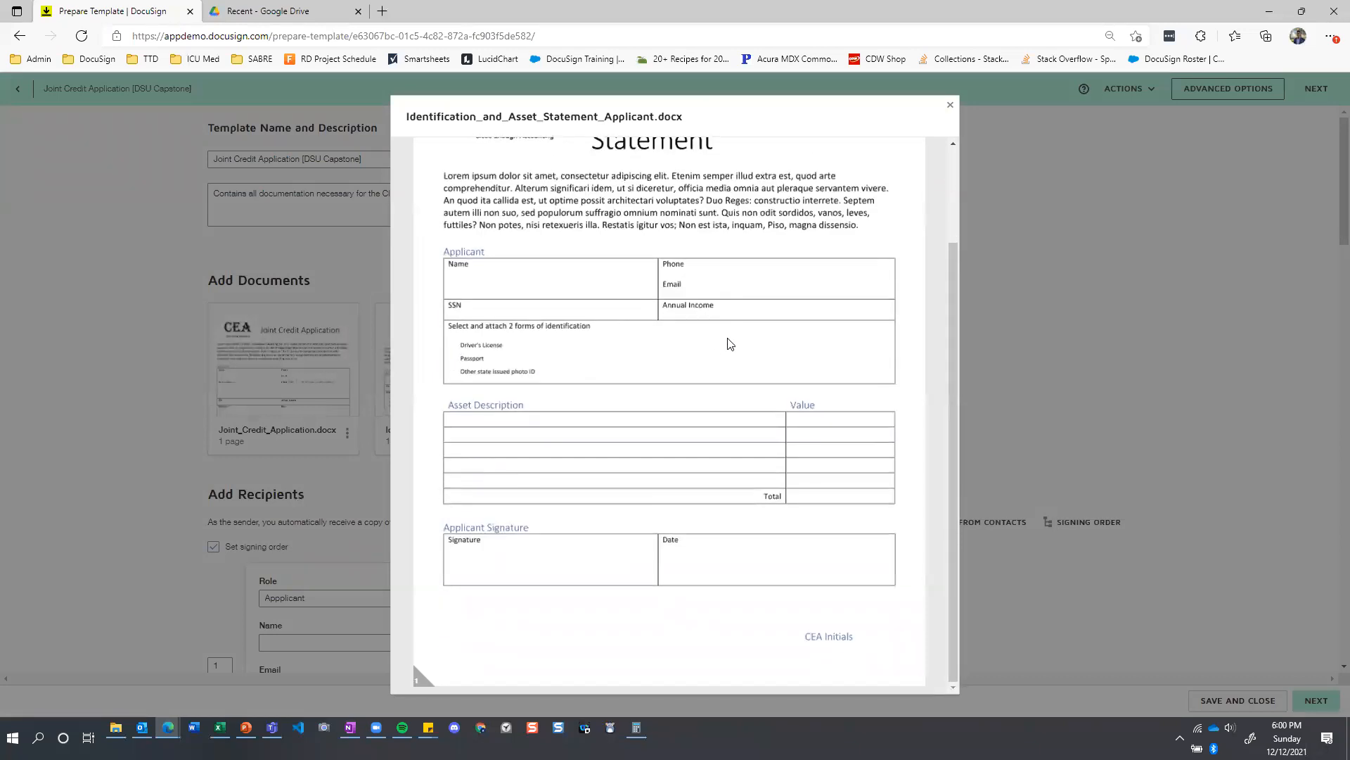
scroll(729, 341, "up", 1)
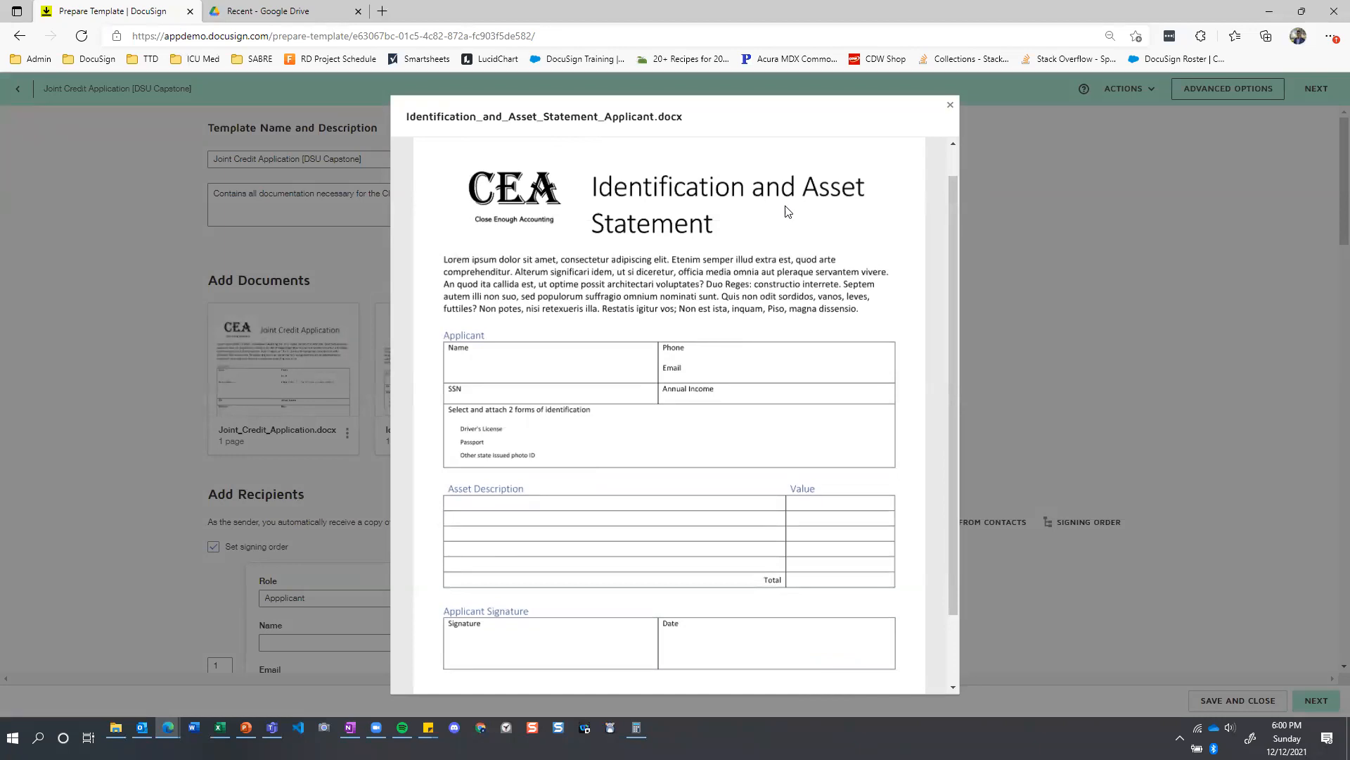
left_click(952, 106)
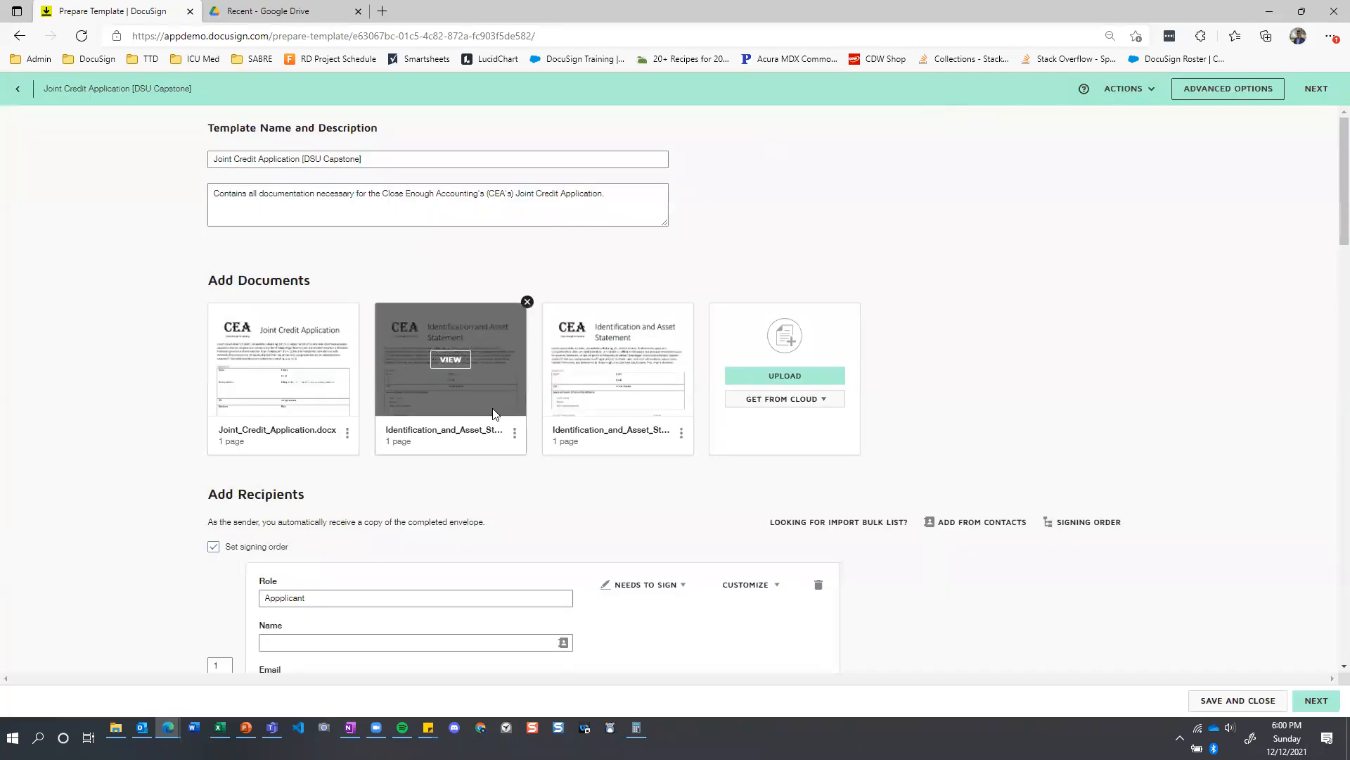
mouse_move(644, 373)
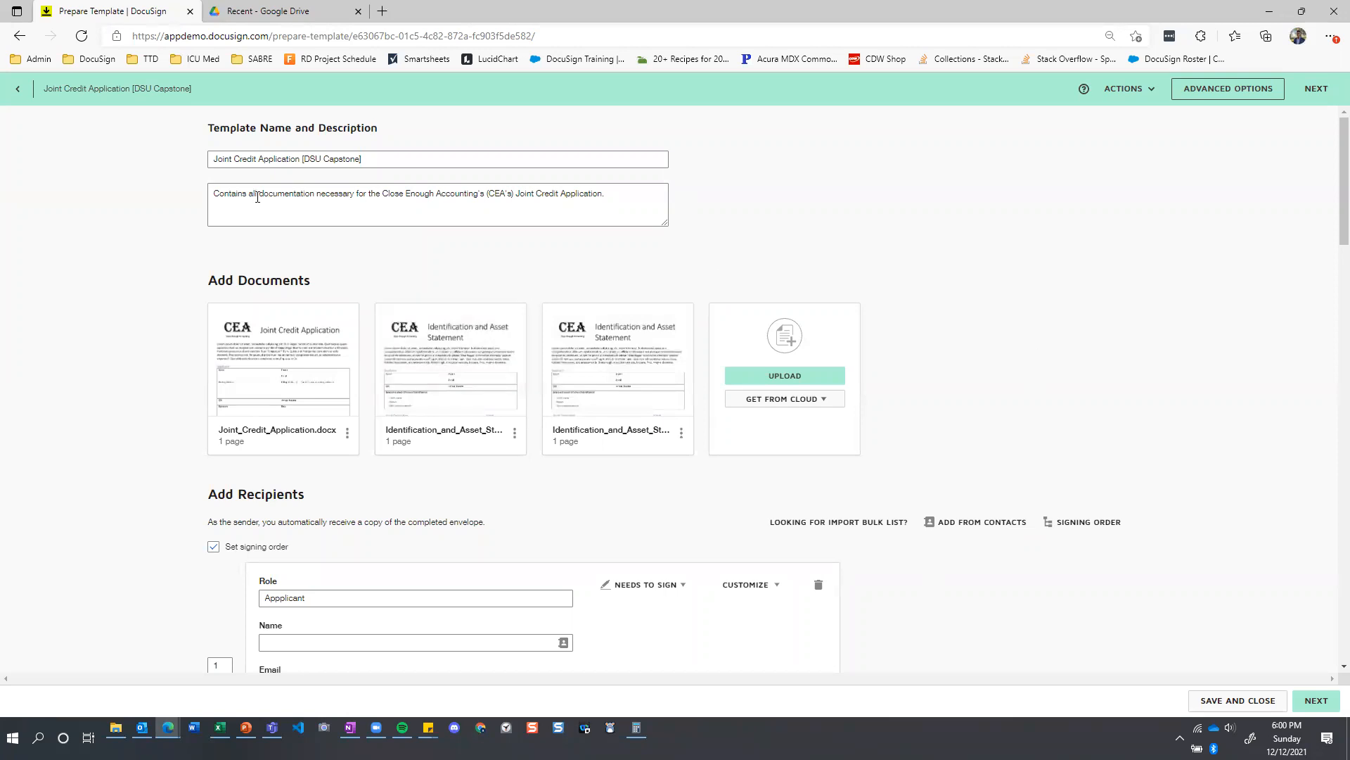
Review the template's recipient roles, their contact fields and their signing order positions.
scroll(257, 198, "down", 5)
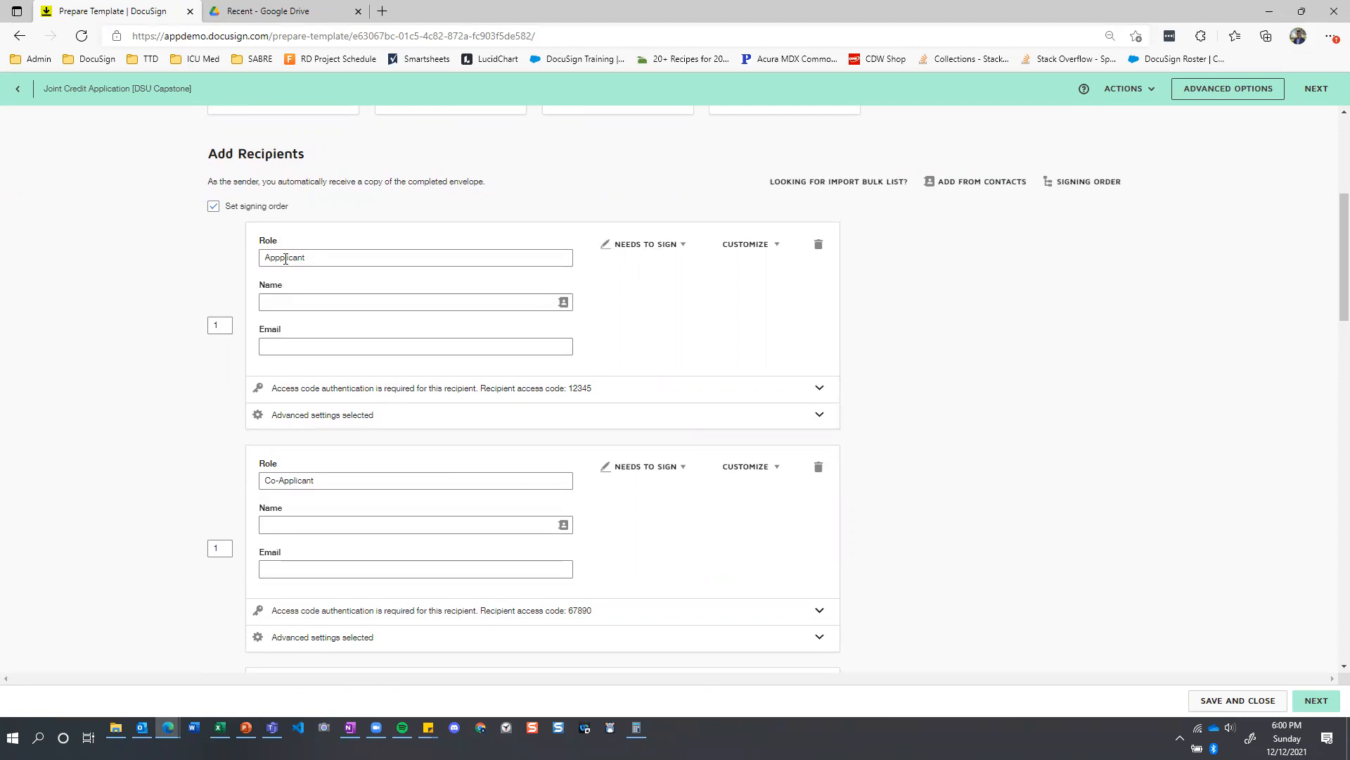
scroll(355, 476, "down", 4)
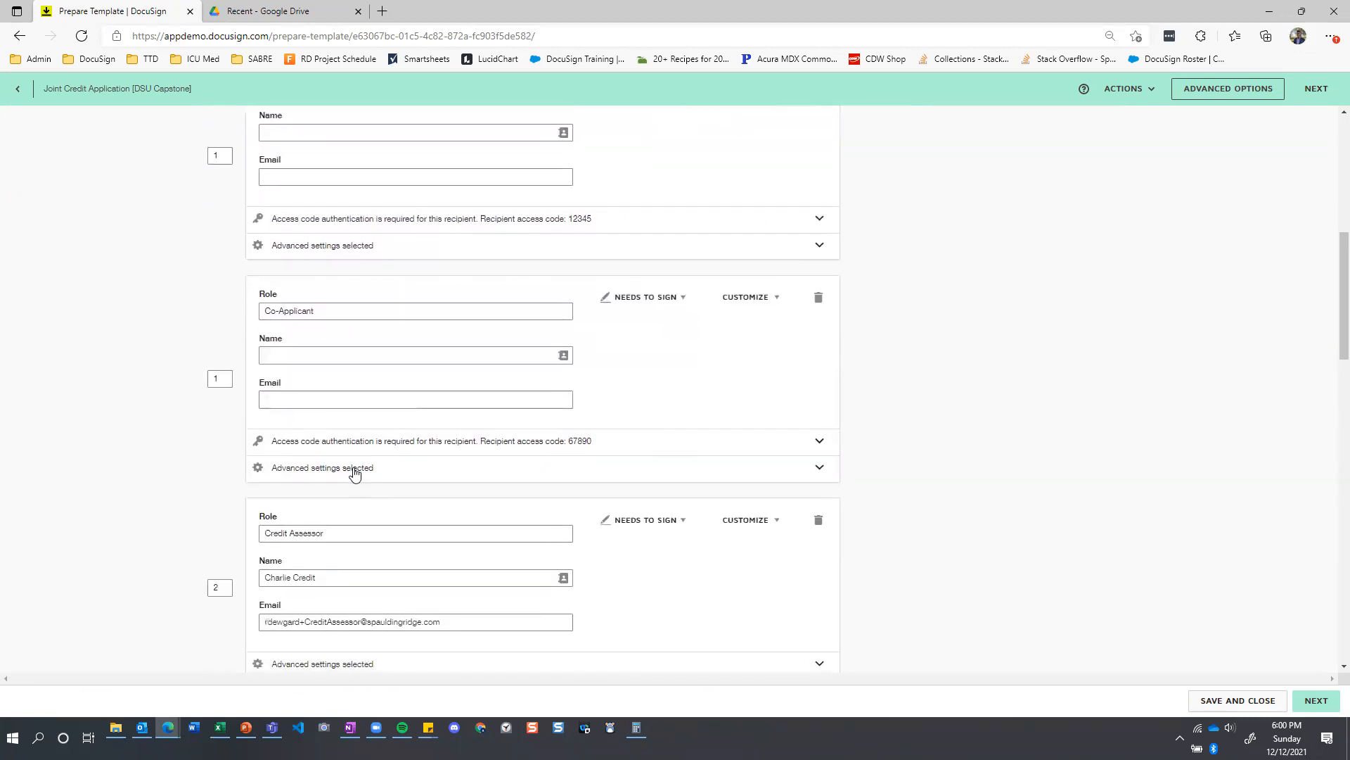
scroll(345, 453, "down", 1)
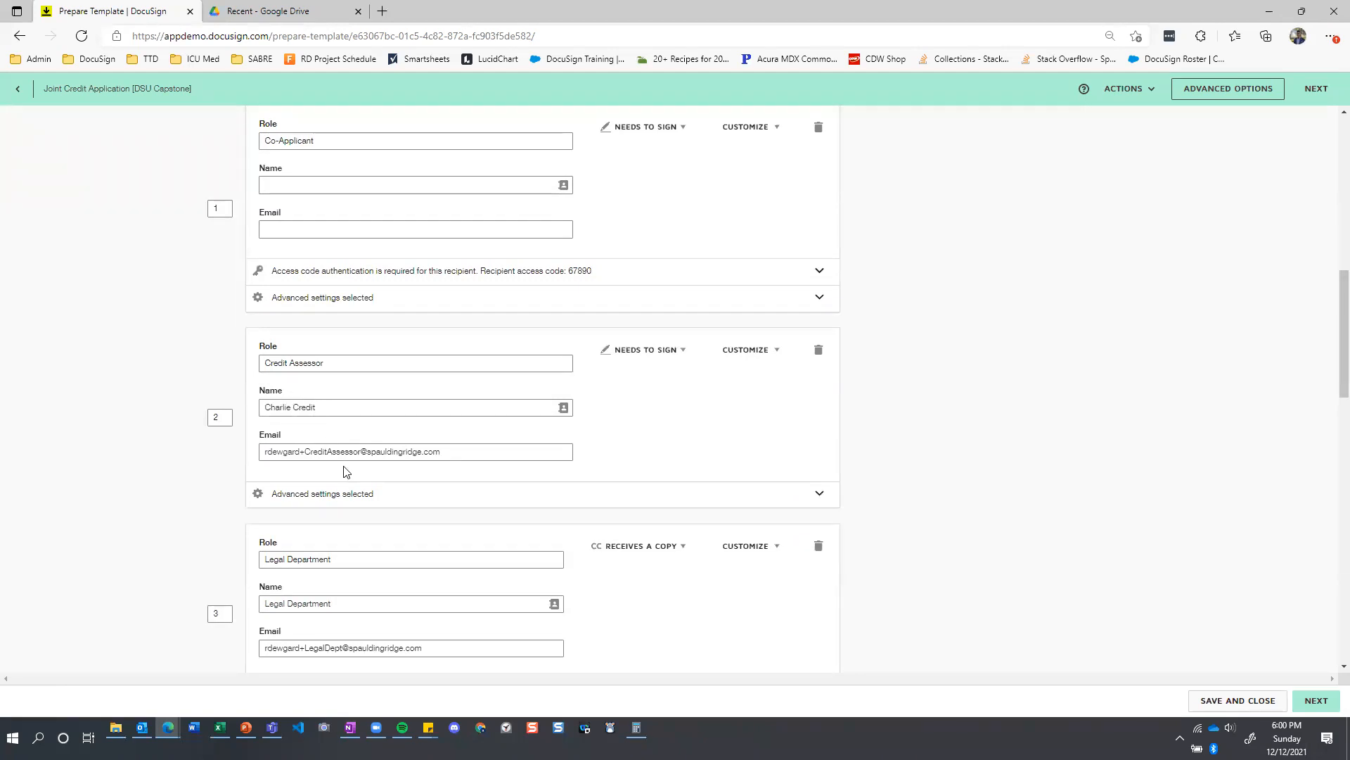
scroll(344, 468, "down", 2)
scroll(310, 440, "up", 5)
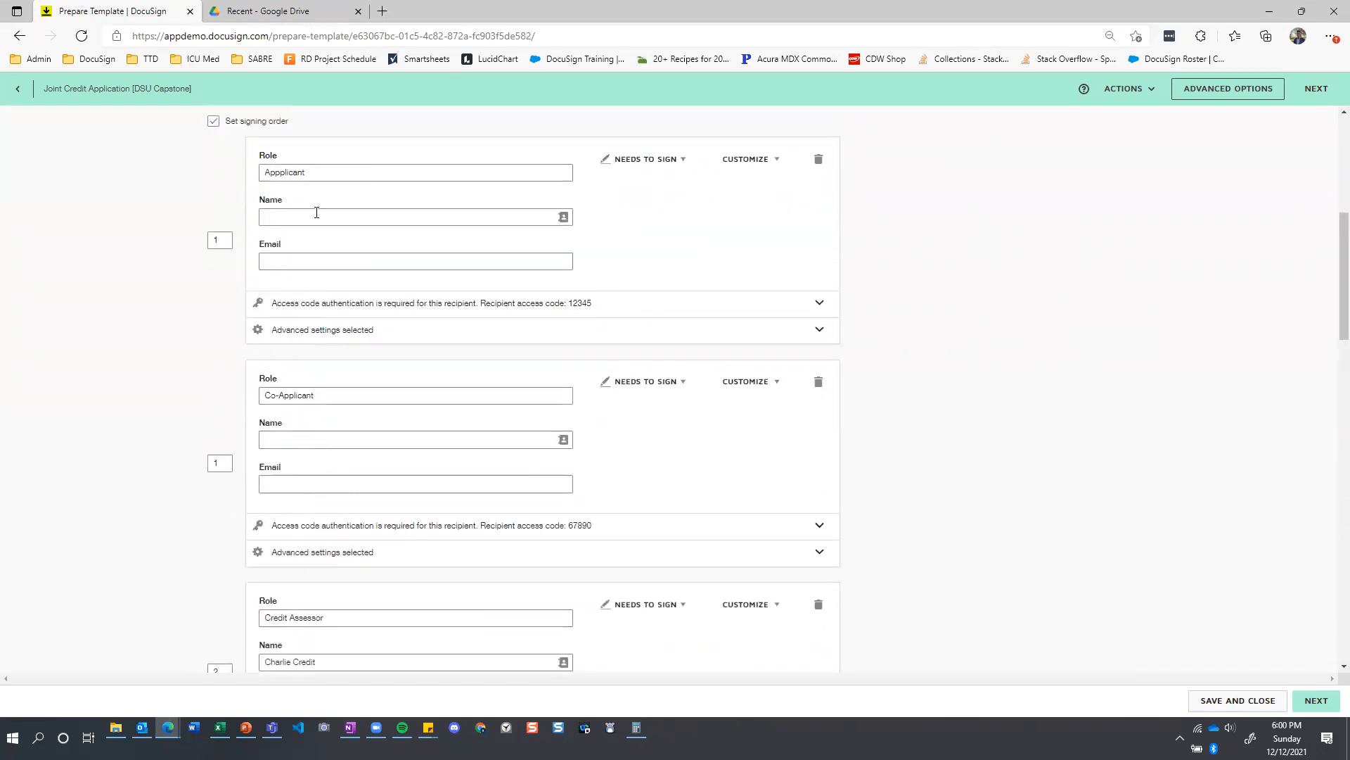
scroll(351, 483, "up", 1)
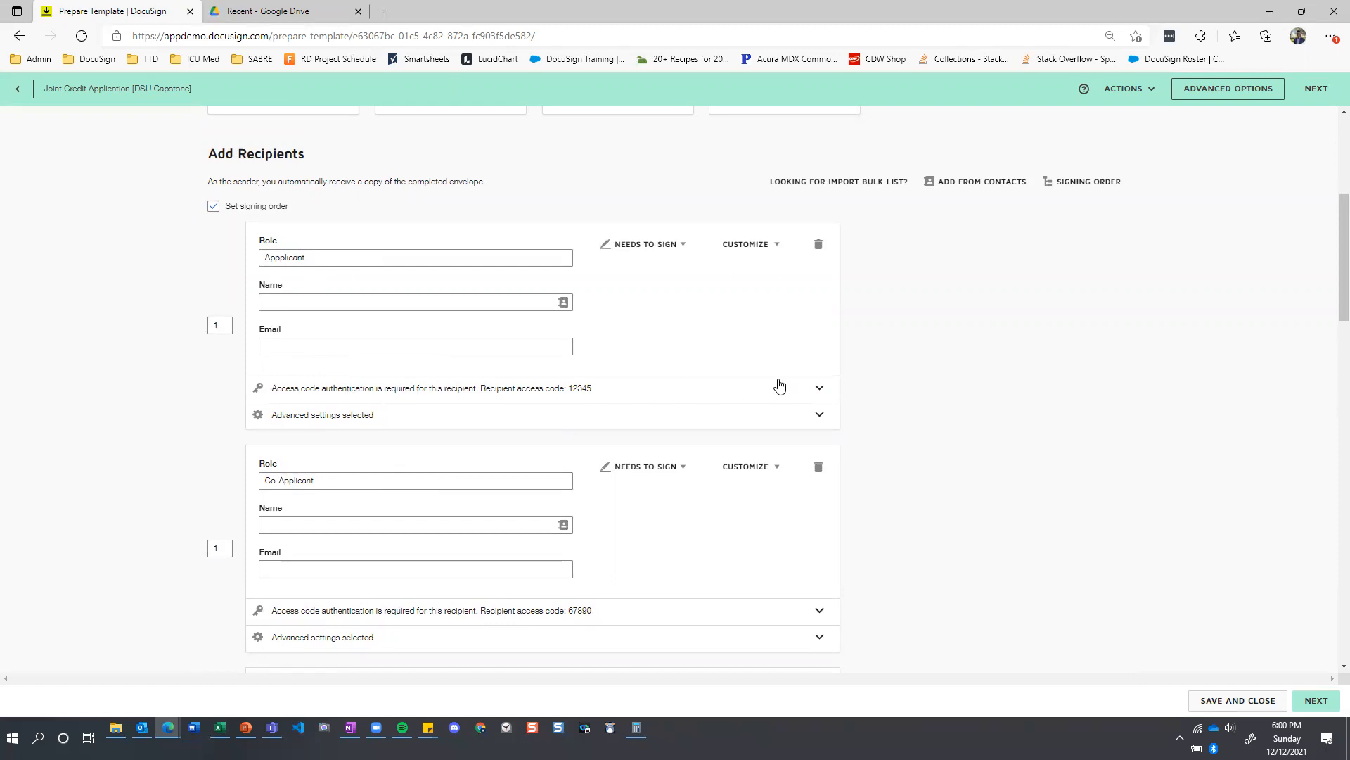
Turn the applicant's access code requirement off and back on, then collapse the access code settings.
left_click(818, 388)
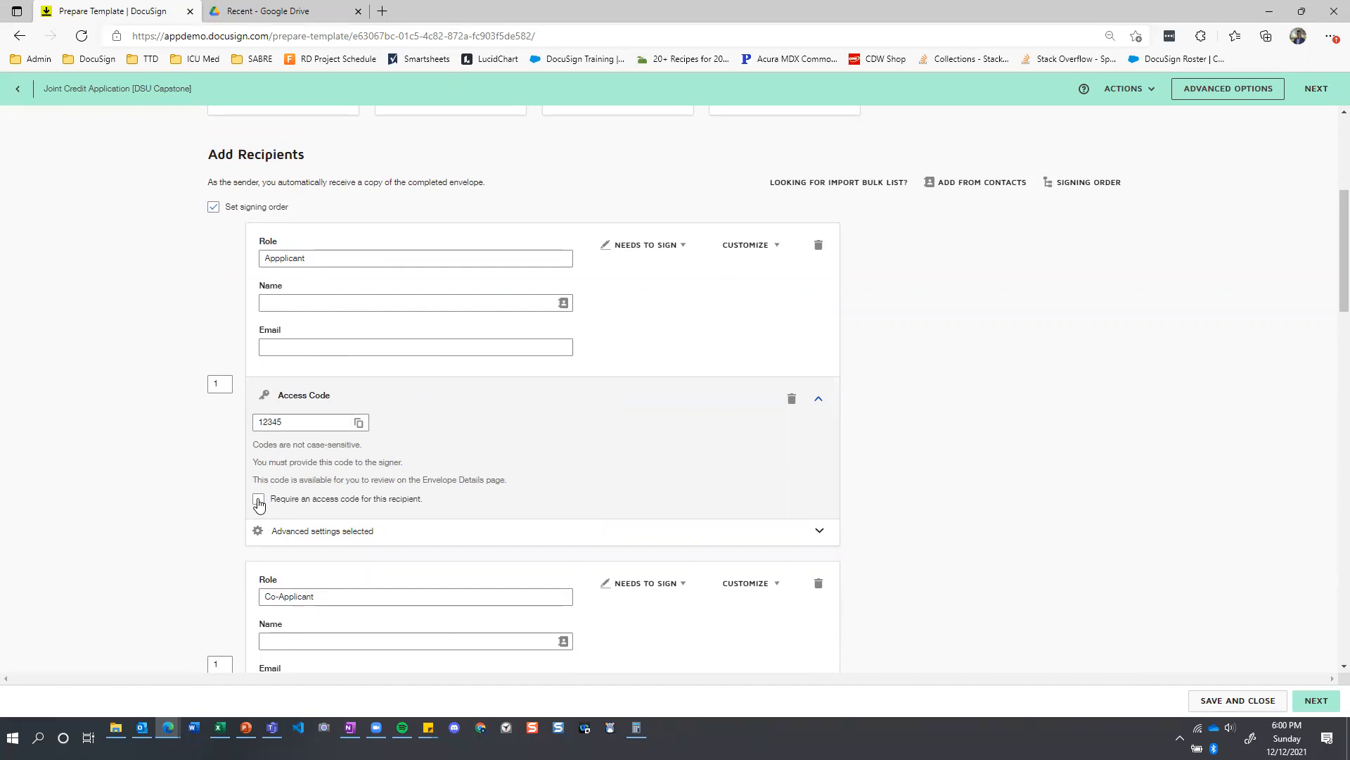
left_click(820, 403)
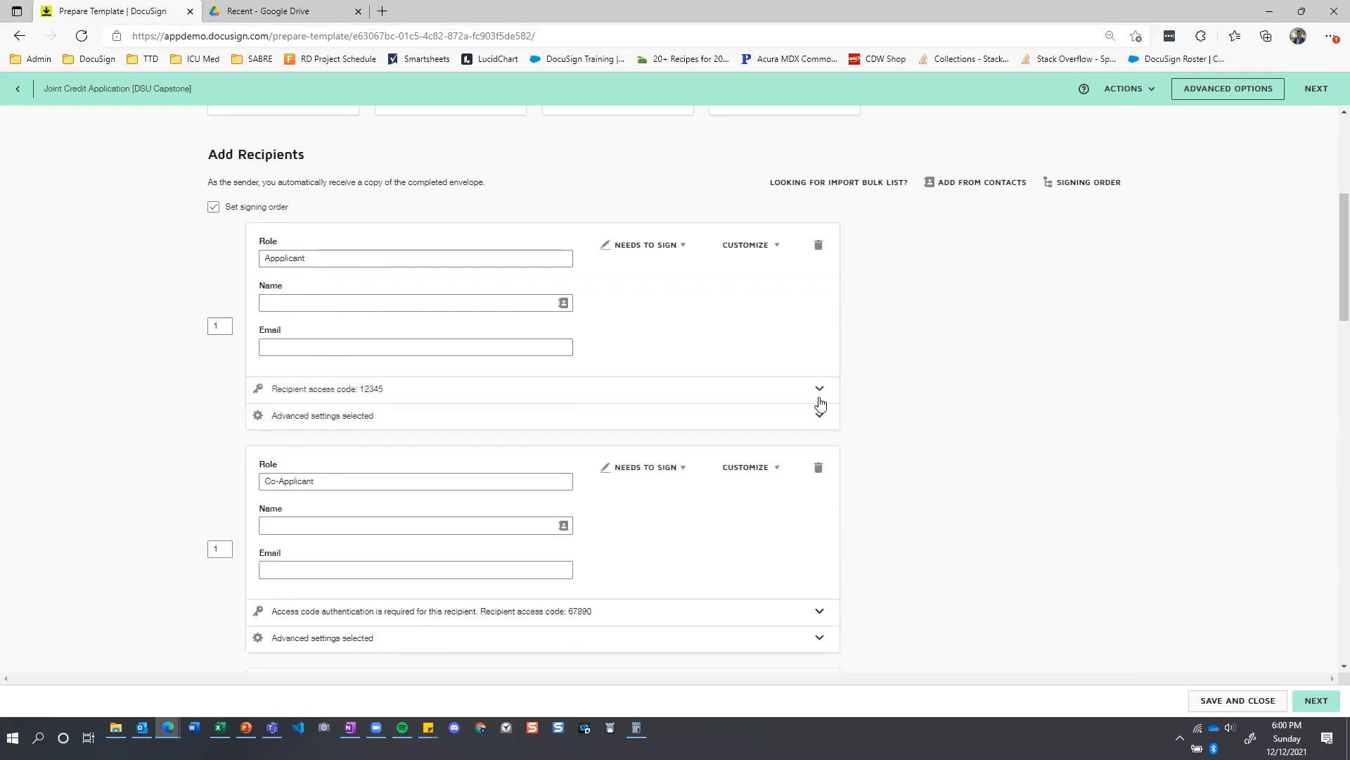
left_click(819, 401)
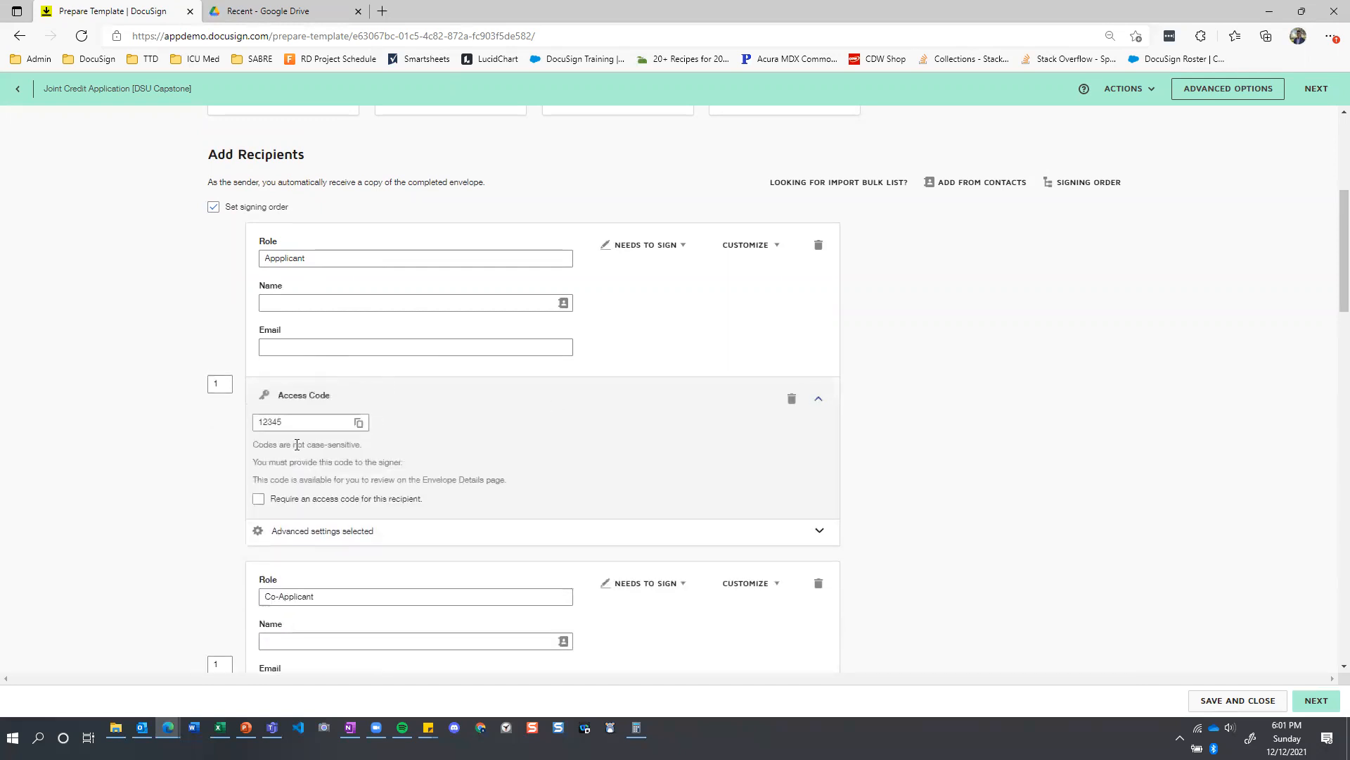
left_click(258, 500)
left_click(817, 401)
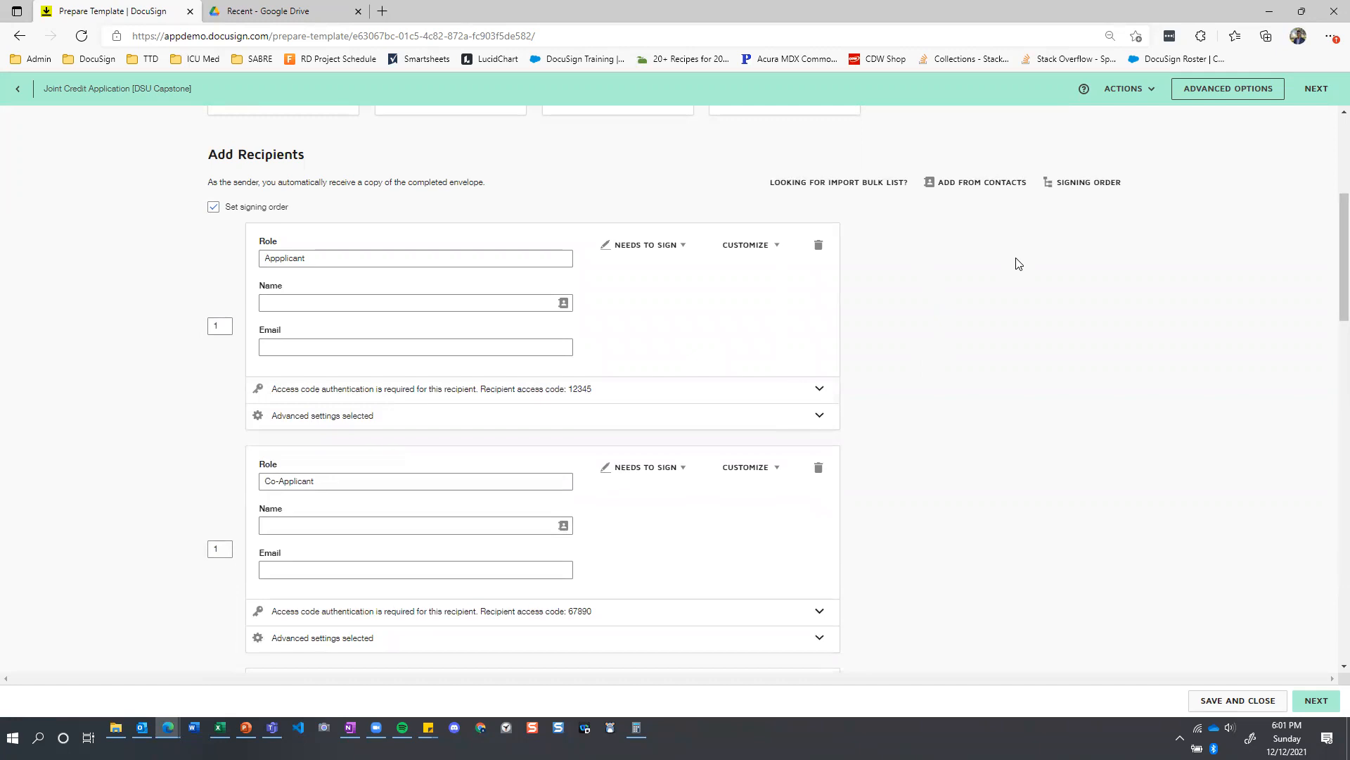
Look through the applicant's customization options and available recipient action types without changing either.
left_click(765, 247)
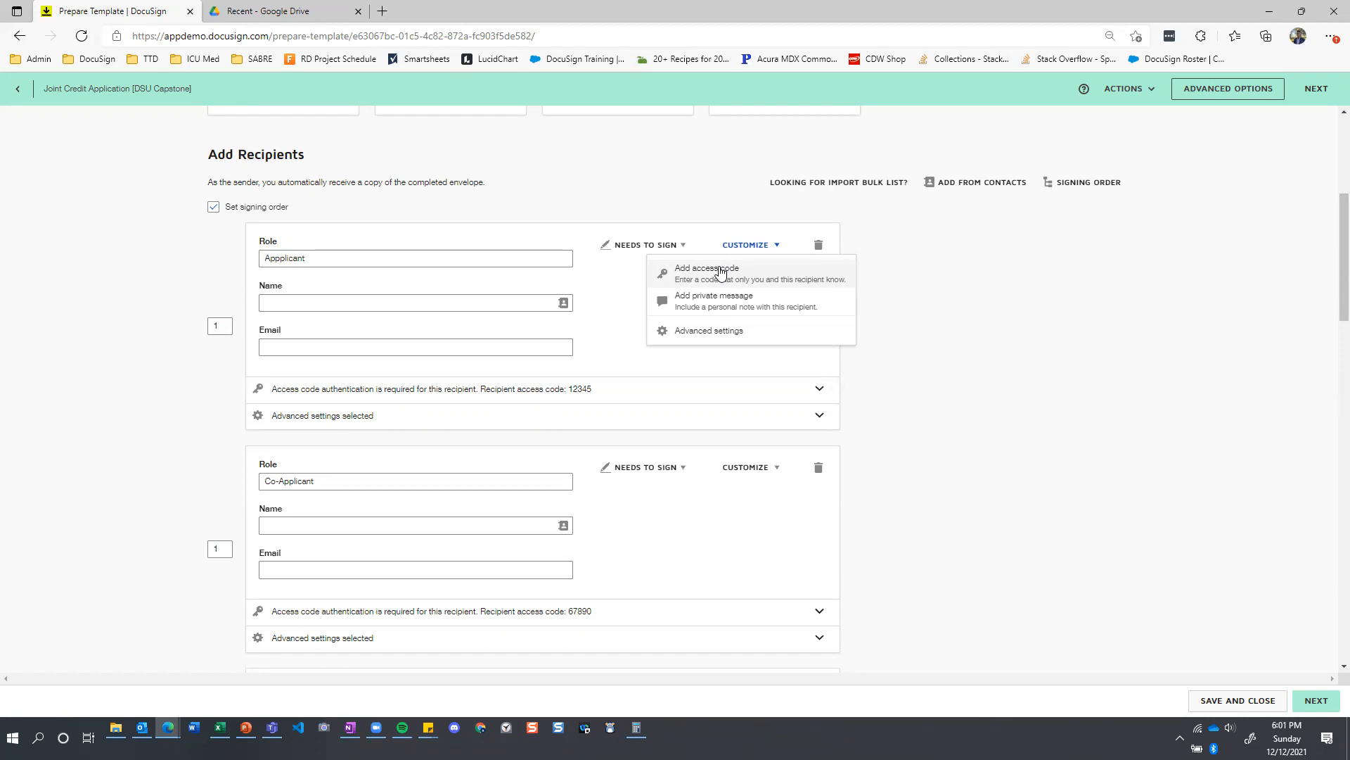
left_click(1056, 303)
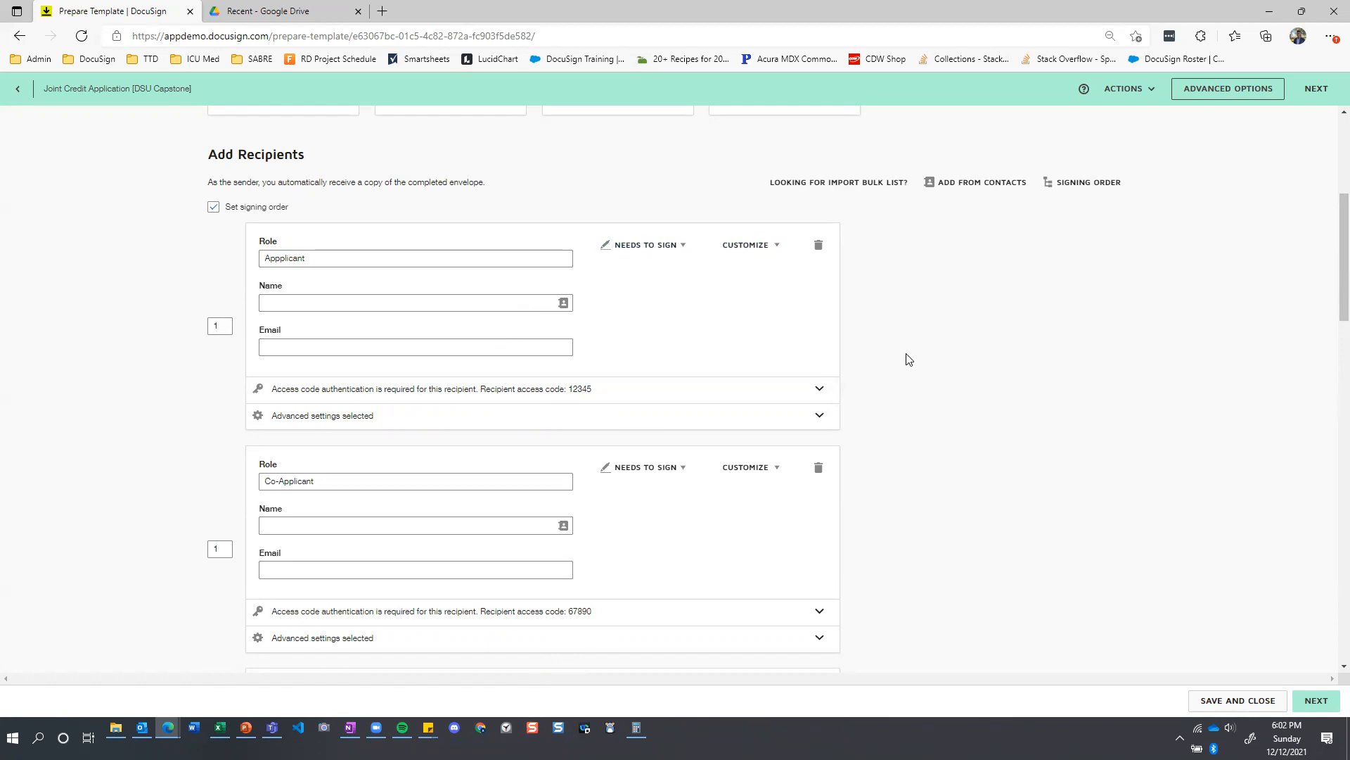
left_click(684, 246)
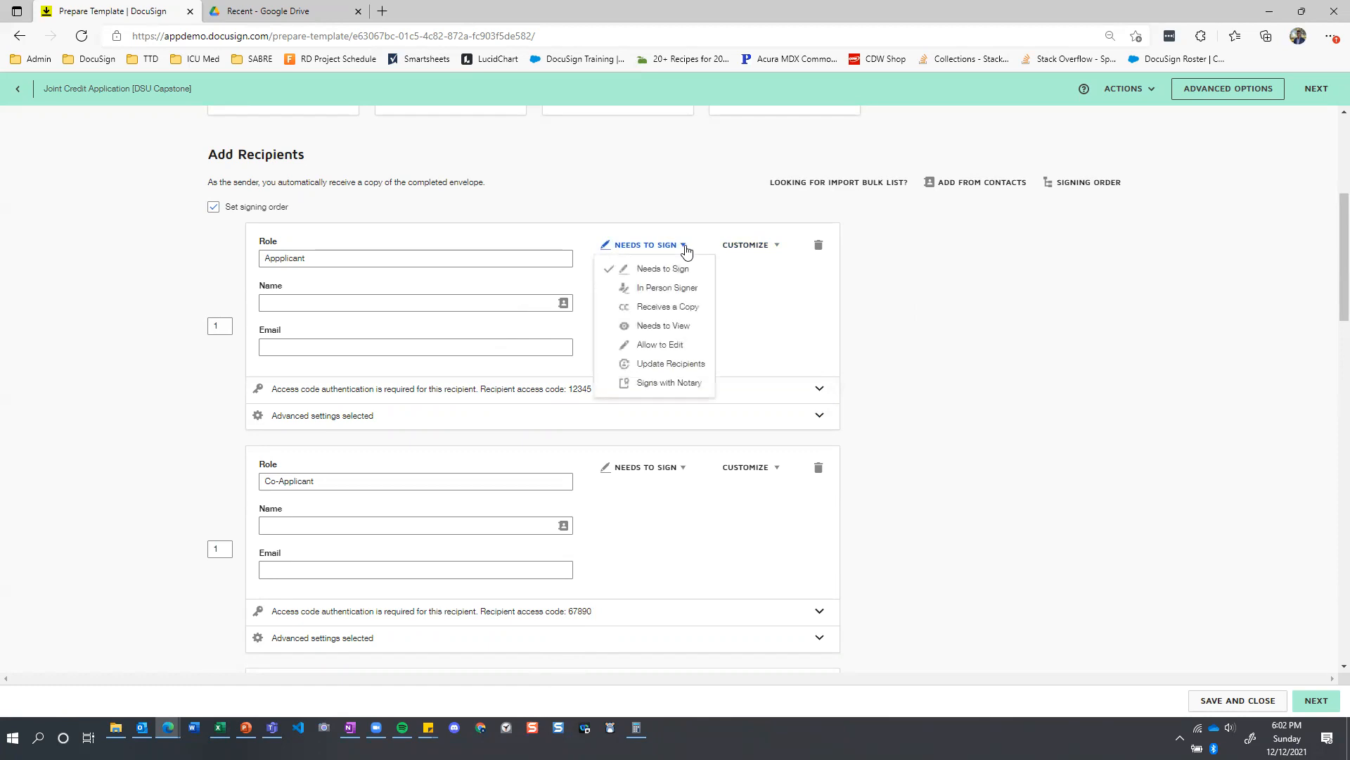
left_click(943, 316)
Check the recipient action types offered for the Credit Assessor and the Legal Department, keeping their current selections.
scroll(927, 339, "down", 3)
scroll(927, 340, "down", 3)
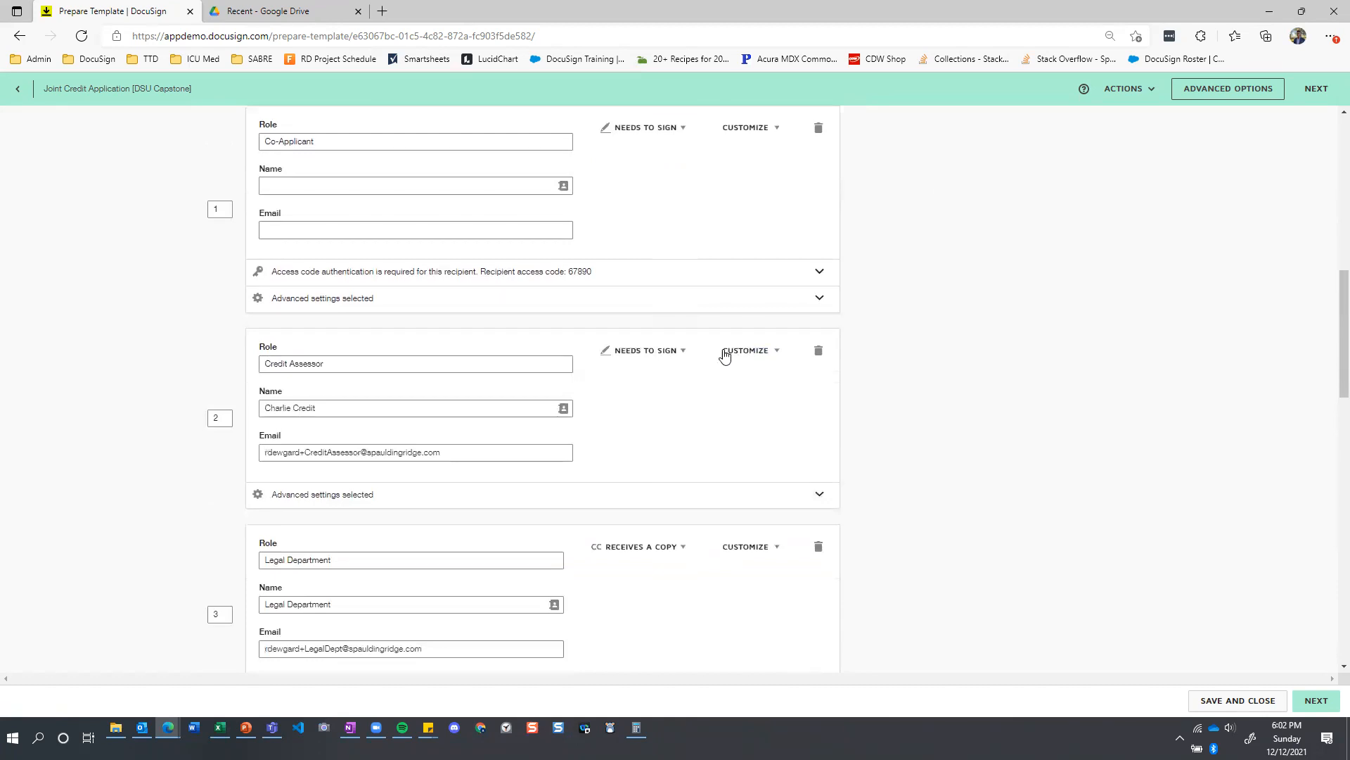
left_click(683, 352)
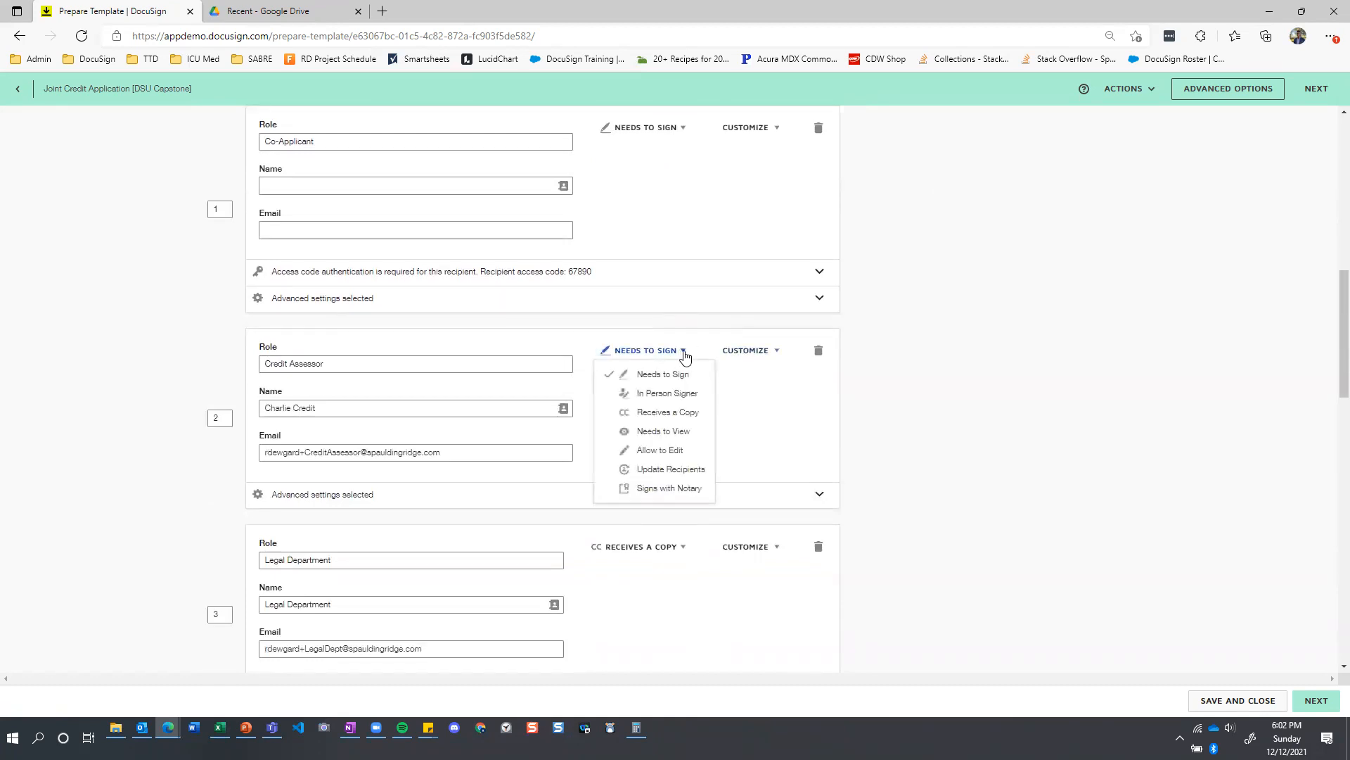
left_click(804, 402)
scroll(774, 380, "down", 3)
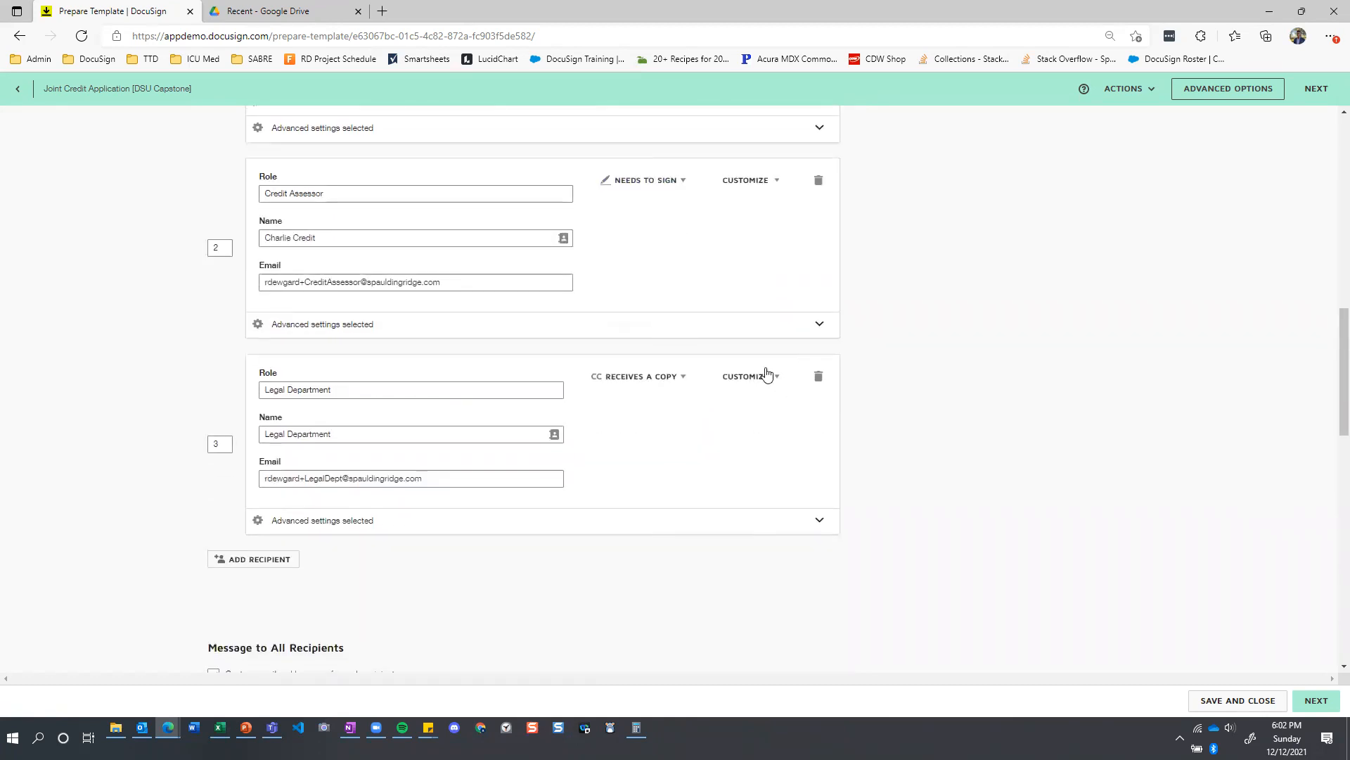
left_click(681, 380)
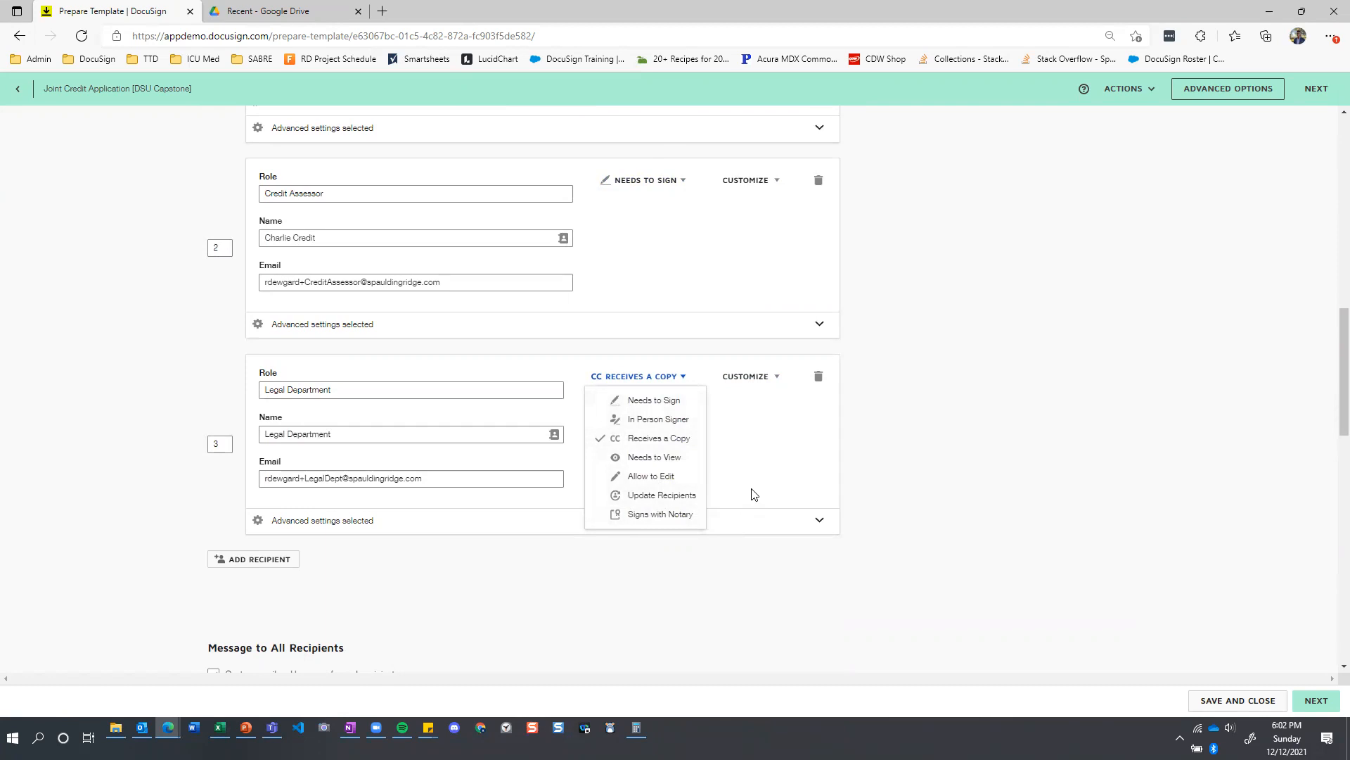
left_click(735, 458)
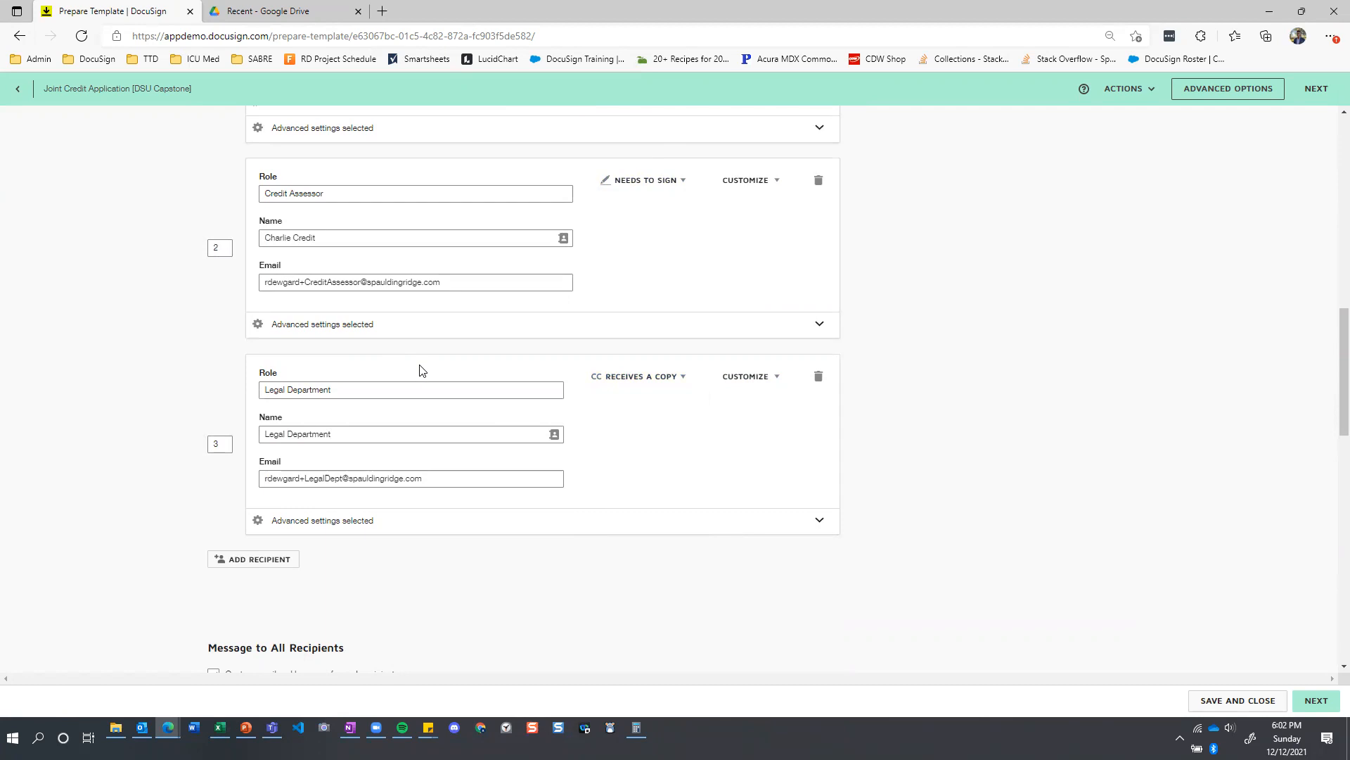
Expand the advanced settings of the Co-Applicant and Applicant and review their recipient modification restrictions.
scroll(422, 371, "up", 3)
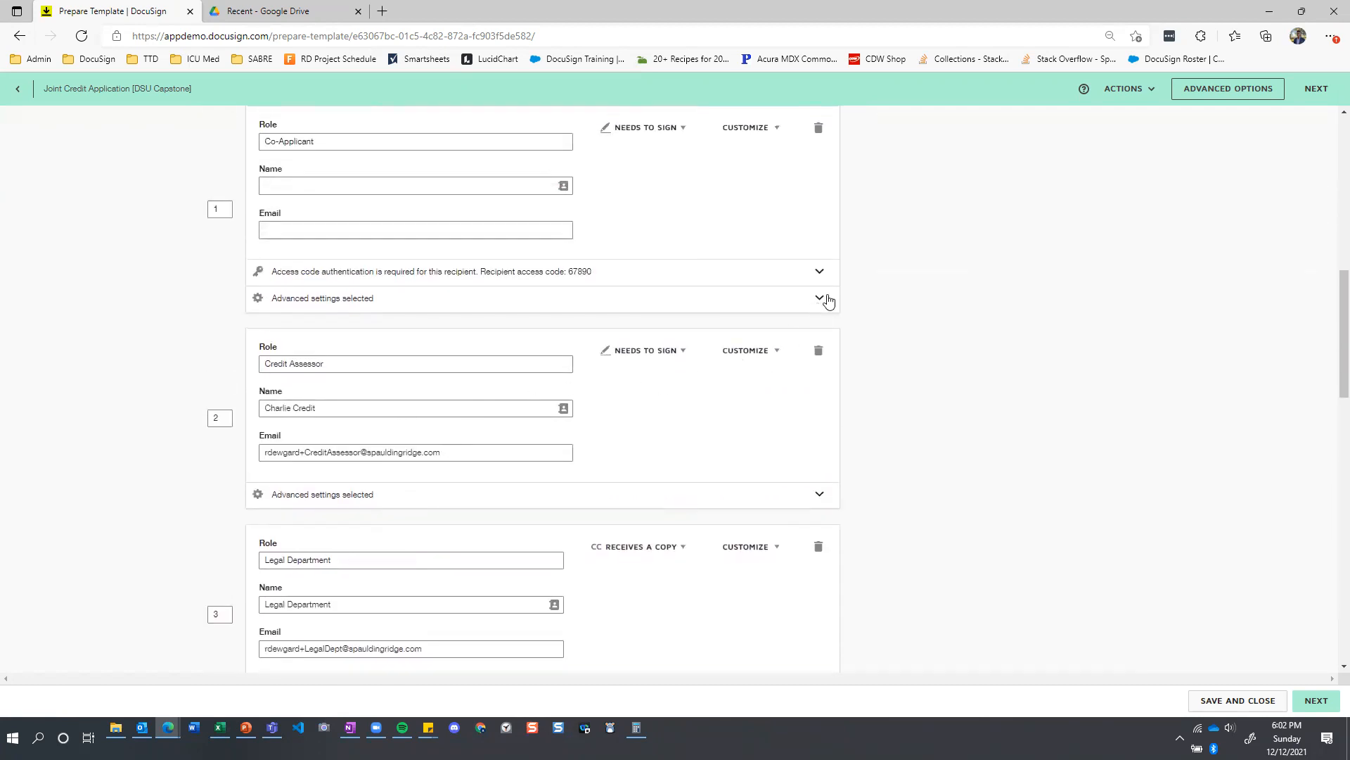
left_click(820, 298)
scroll(828, 300, "up", 3)
left_click(822, 247)
scroll(467, 379, "up", 3)
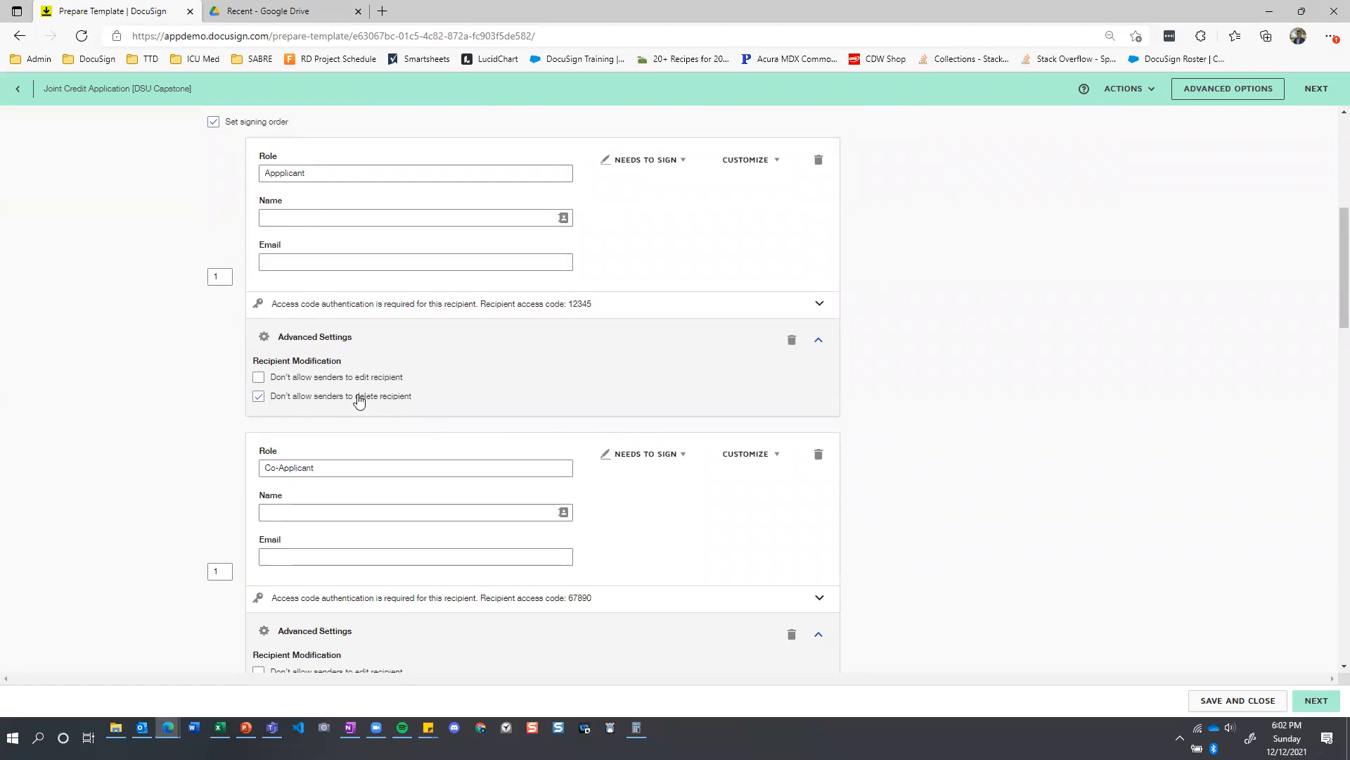
scroll(359, 399, "down", 1)
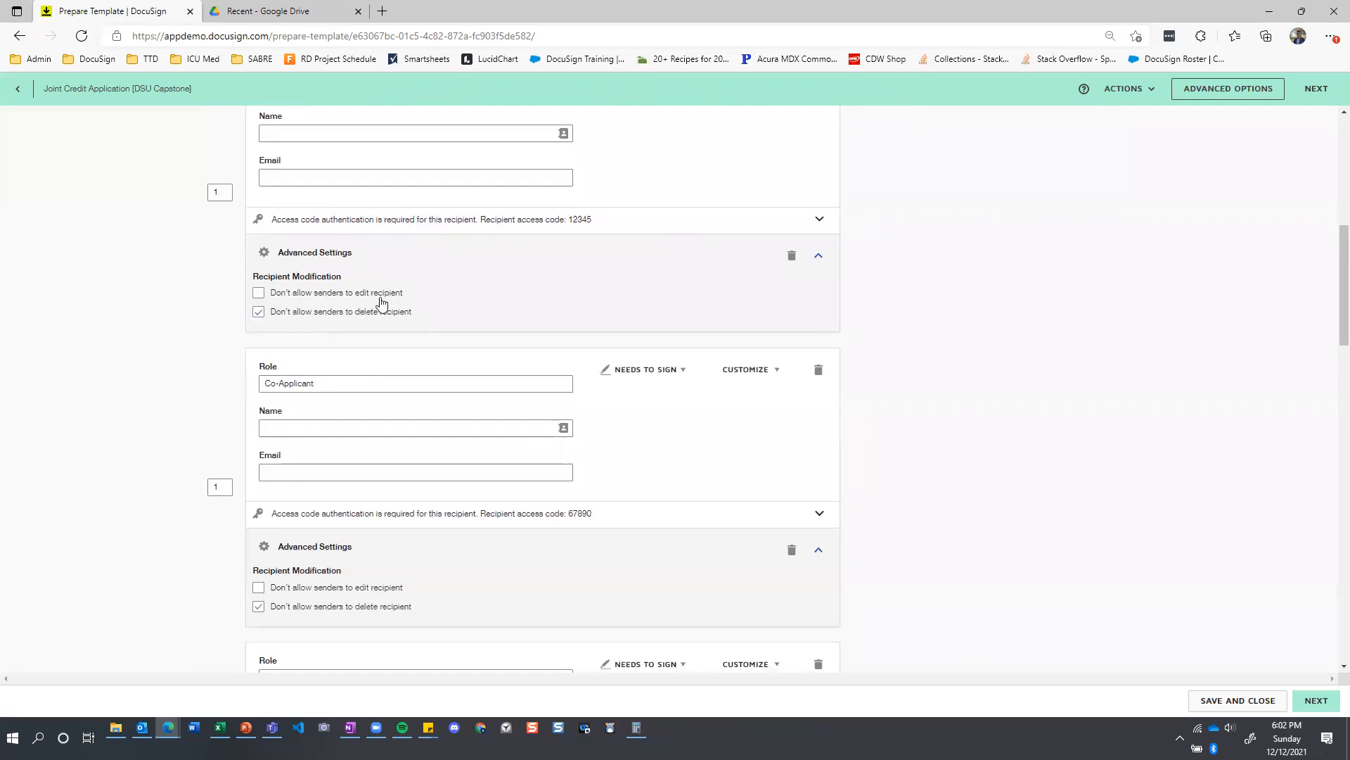
scroll(374, 304, "up", 2)
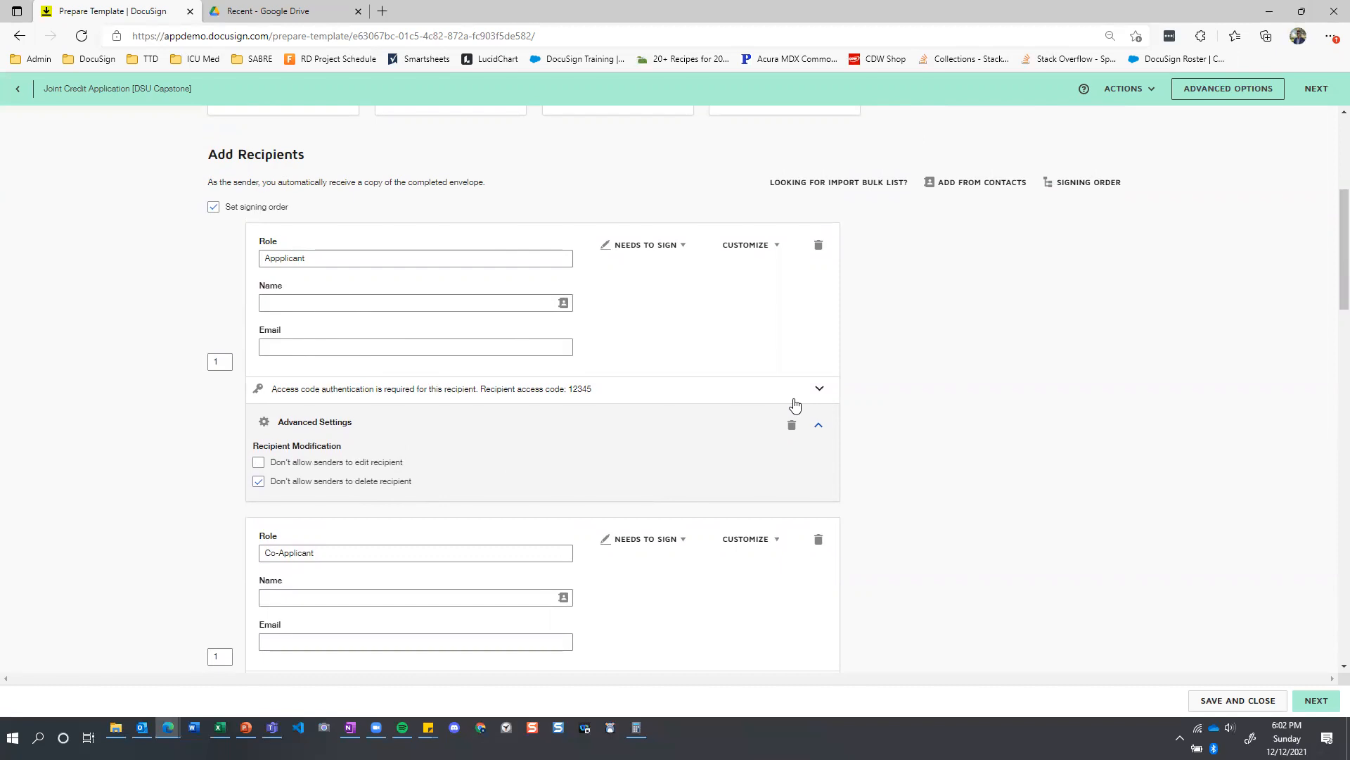
Expand the advanced settings of the Credit Assessor and the Legal Department and review their recipient modification restrictions.
scroll(795, 405, "down", 3)
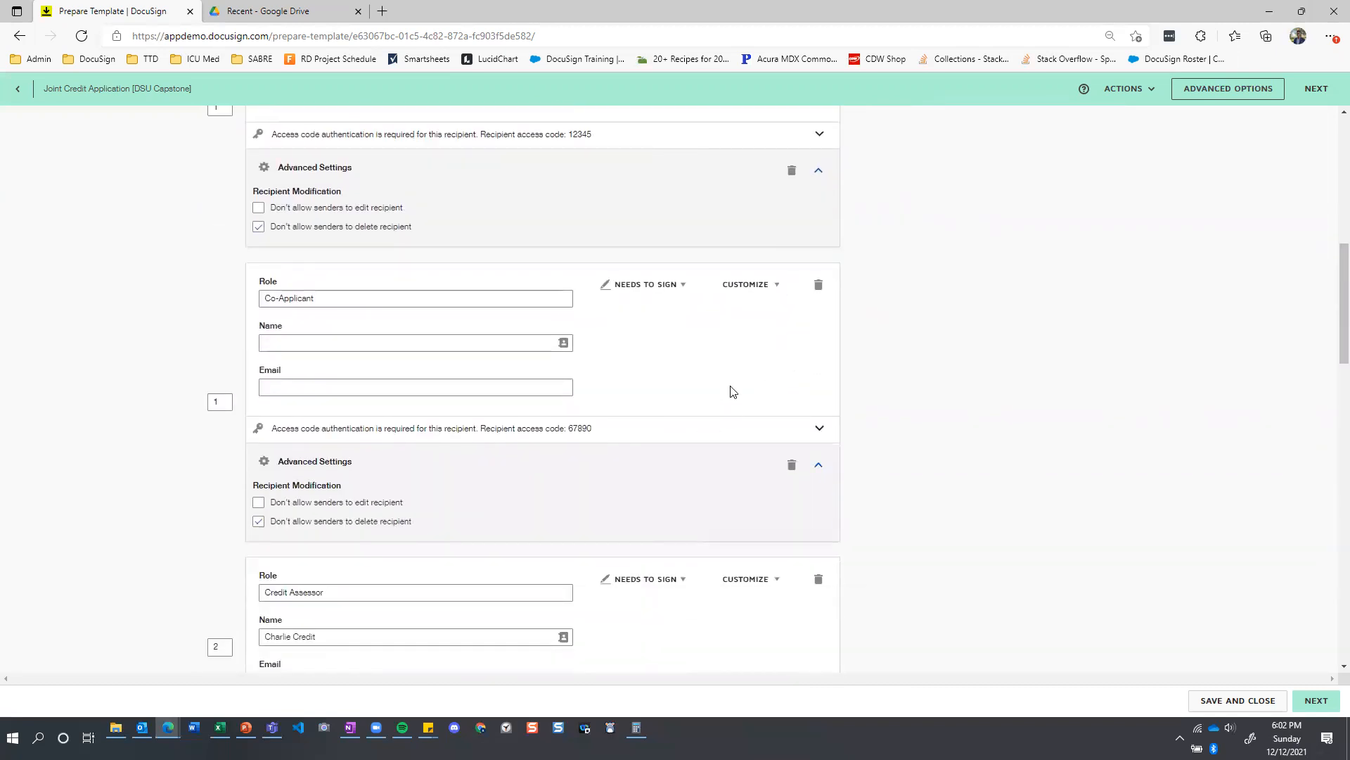
scroll(728, 389, "down", 3)
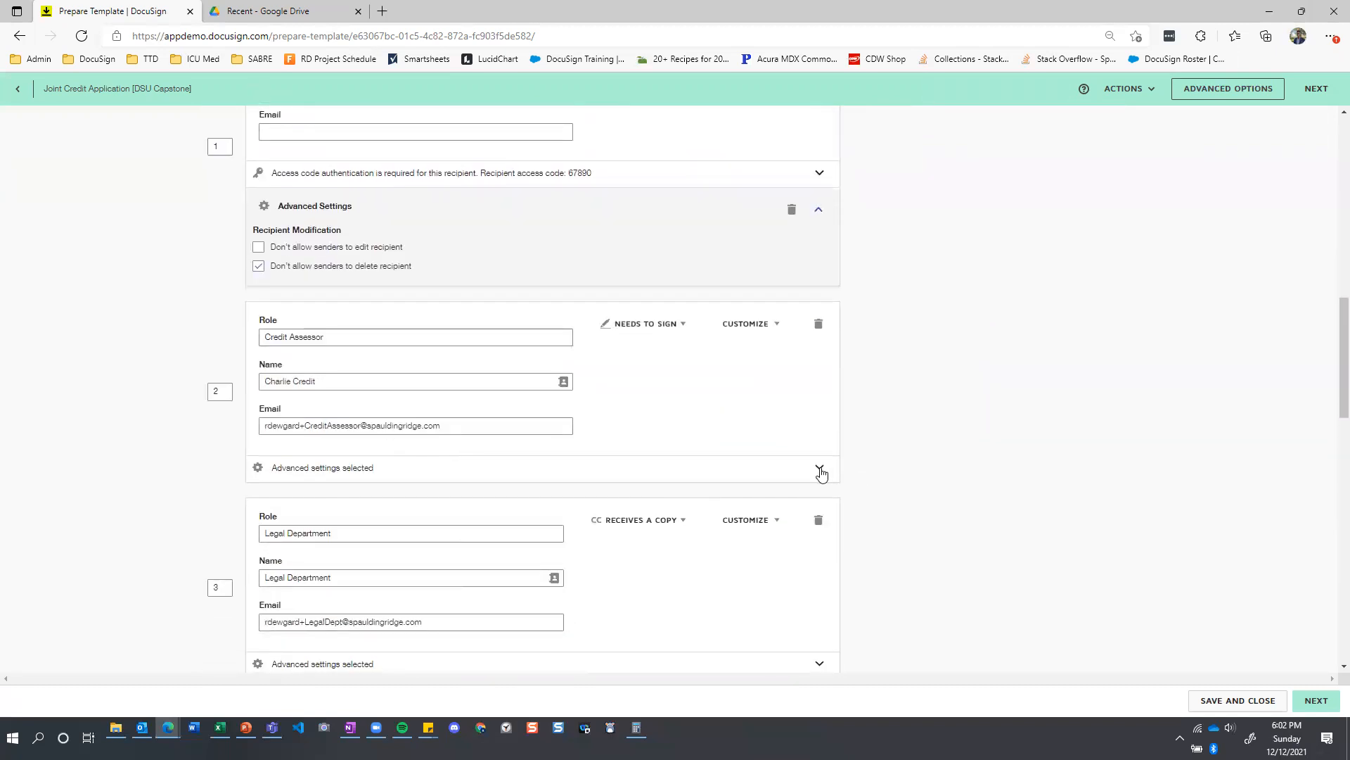
left_click(820, 469)
scroll(543, 360, "down", 2)
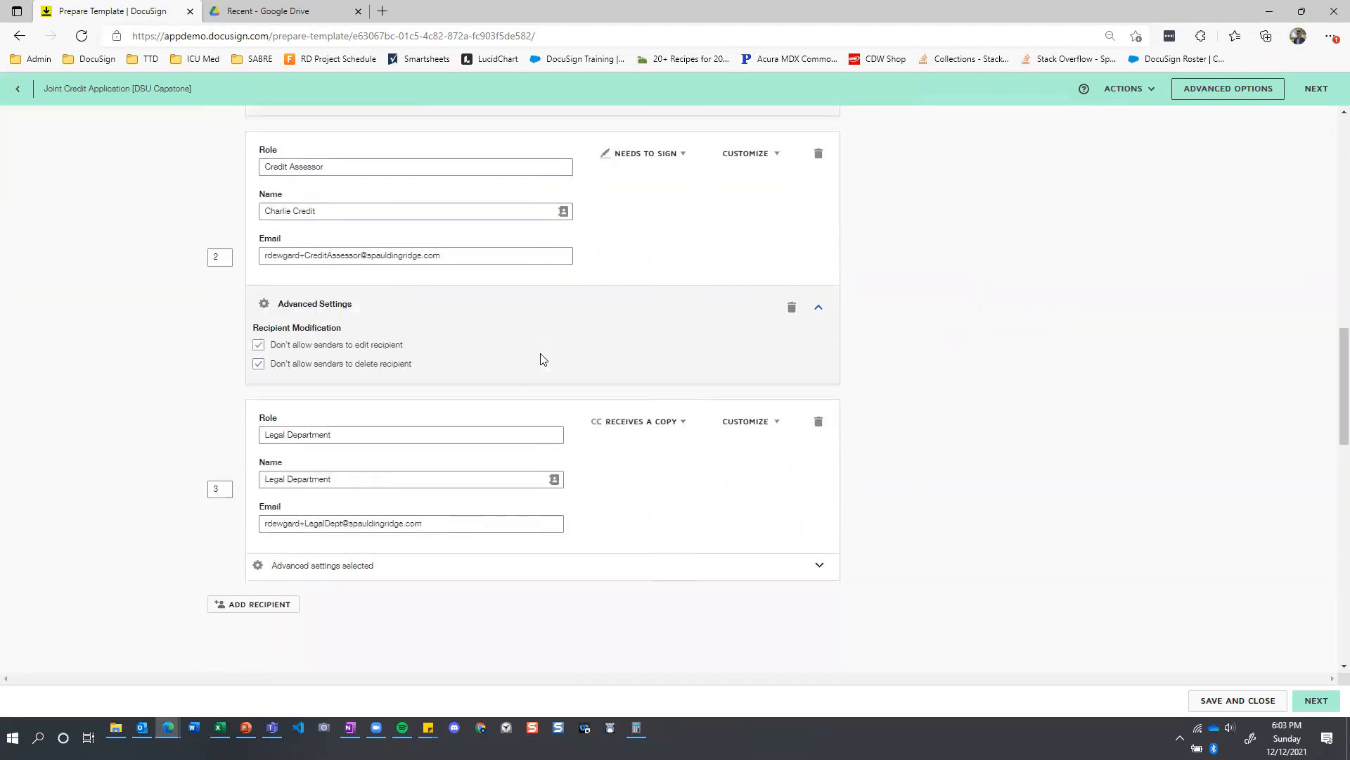
scroll(543, 359, "up", 1)
left_click(818, 648)
scroll(622, 496, "down", 2)
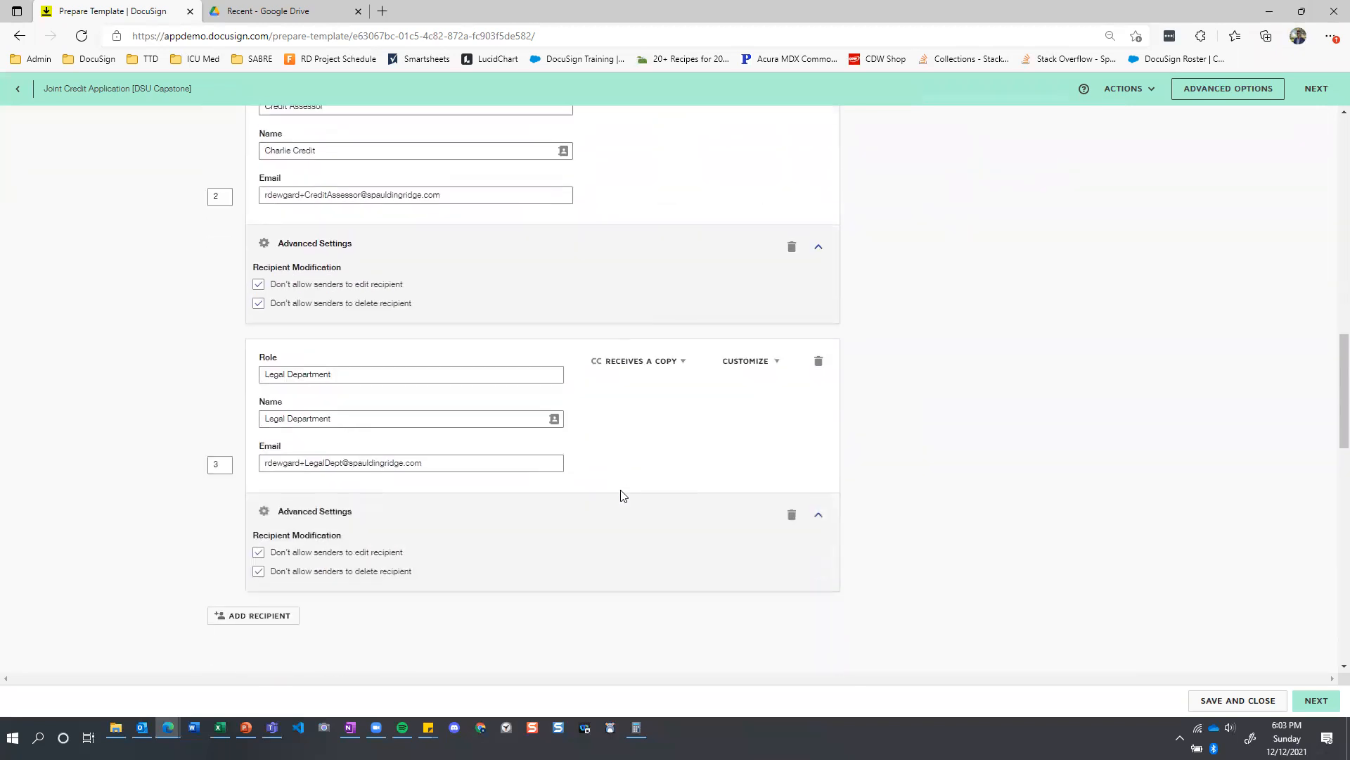
scroll(623, 496, "up", 1)
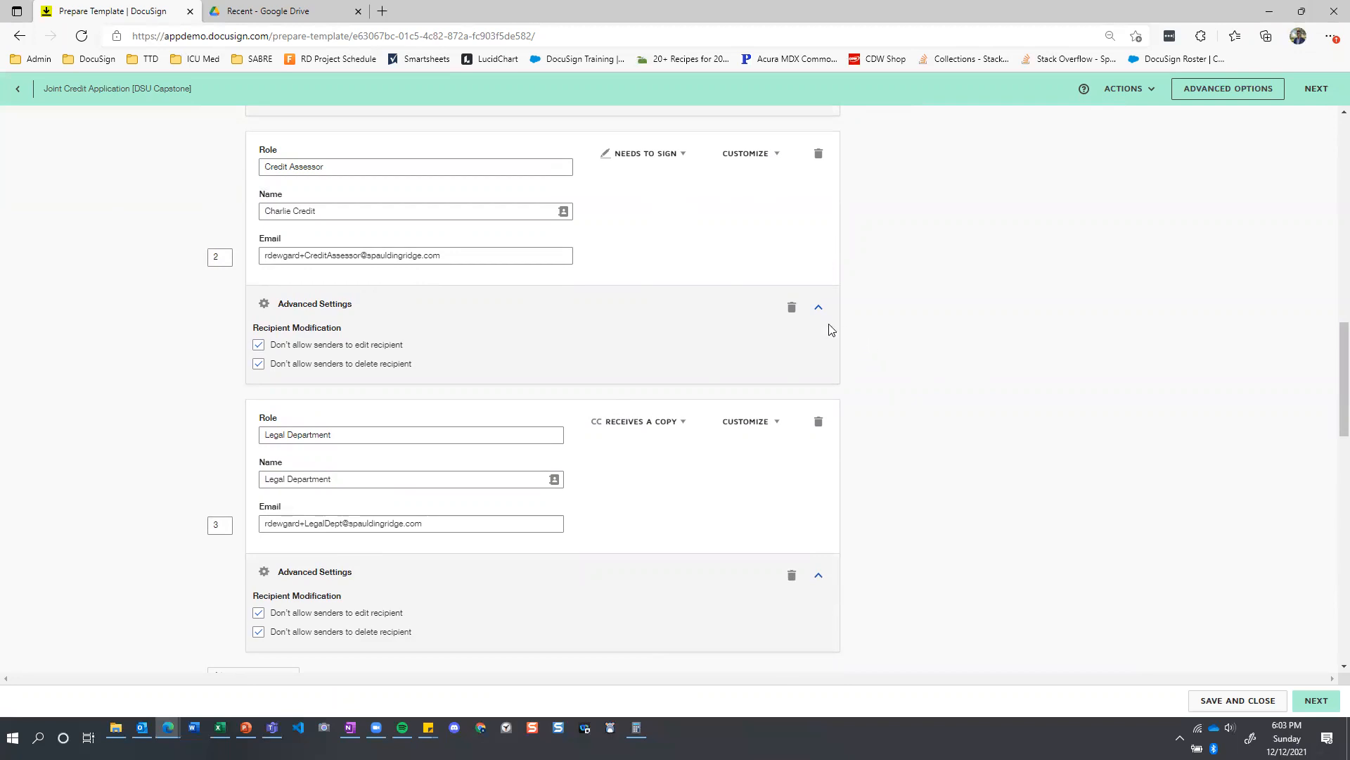
Collapse the advanced settings of all four recipients.
left_click(818, 307)
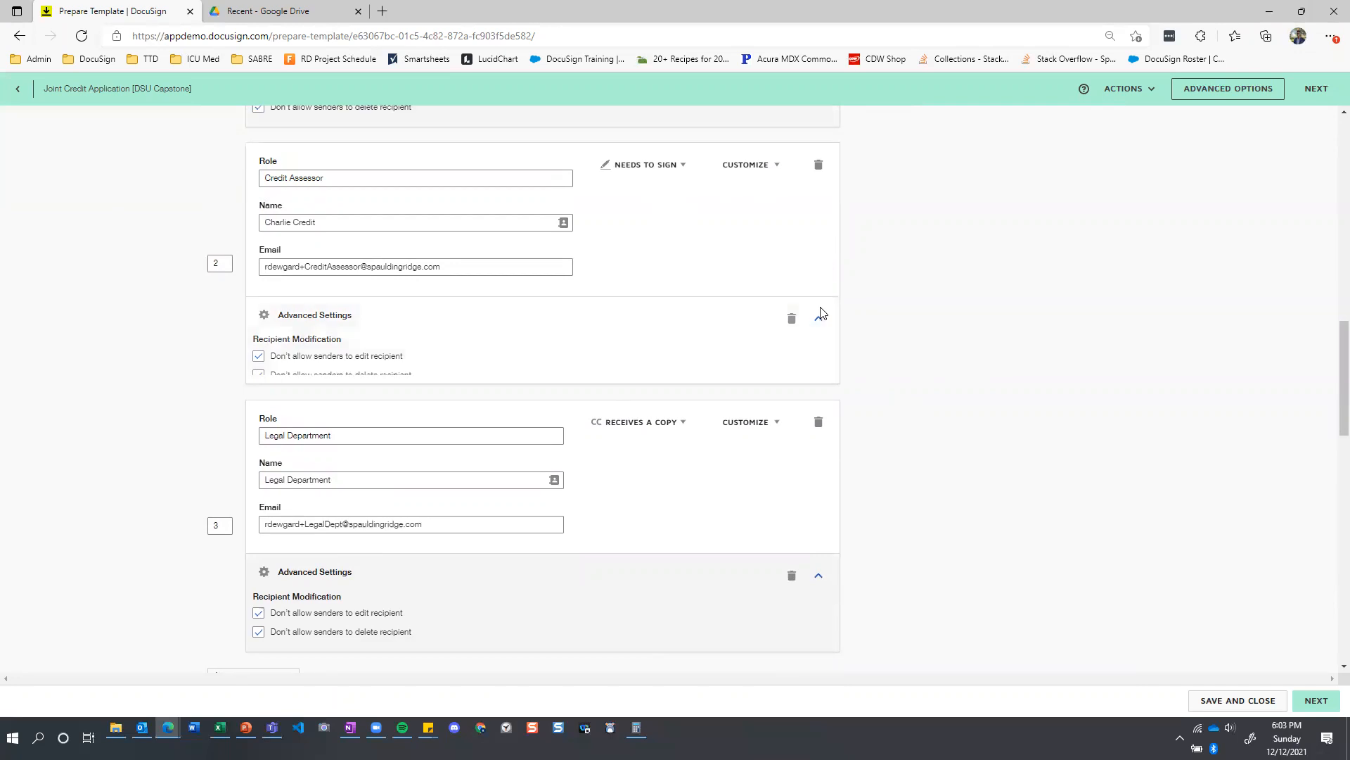
left_click(819, 575)
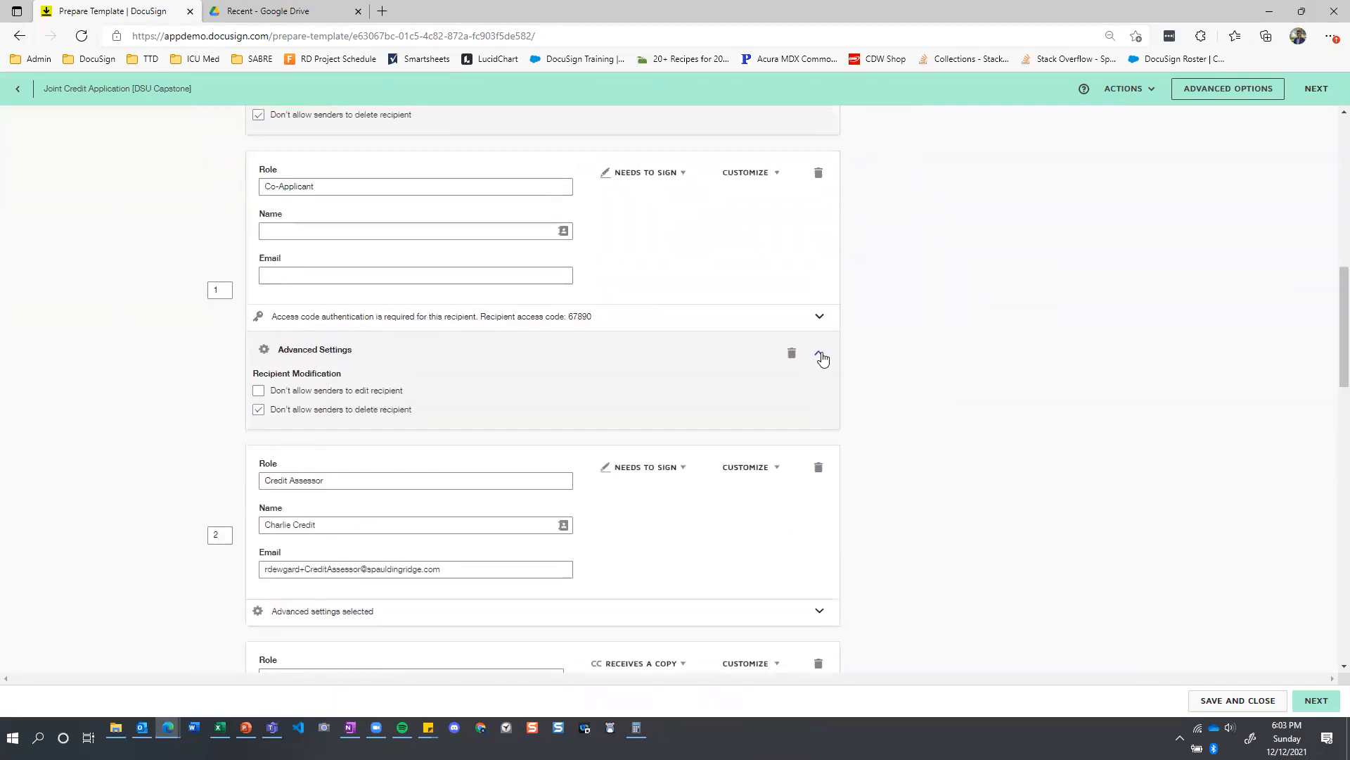
left_click(820, 351)
left_click(823, 231)
scroll(798, 534, "up", 3)
scroll(788, 464, "down", 6)
scroll(749, 443, "down", 6)
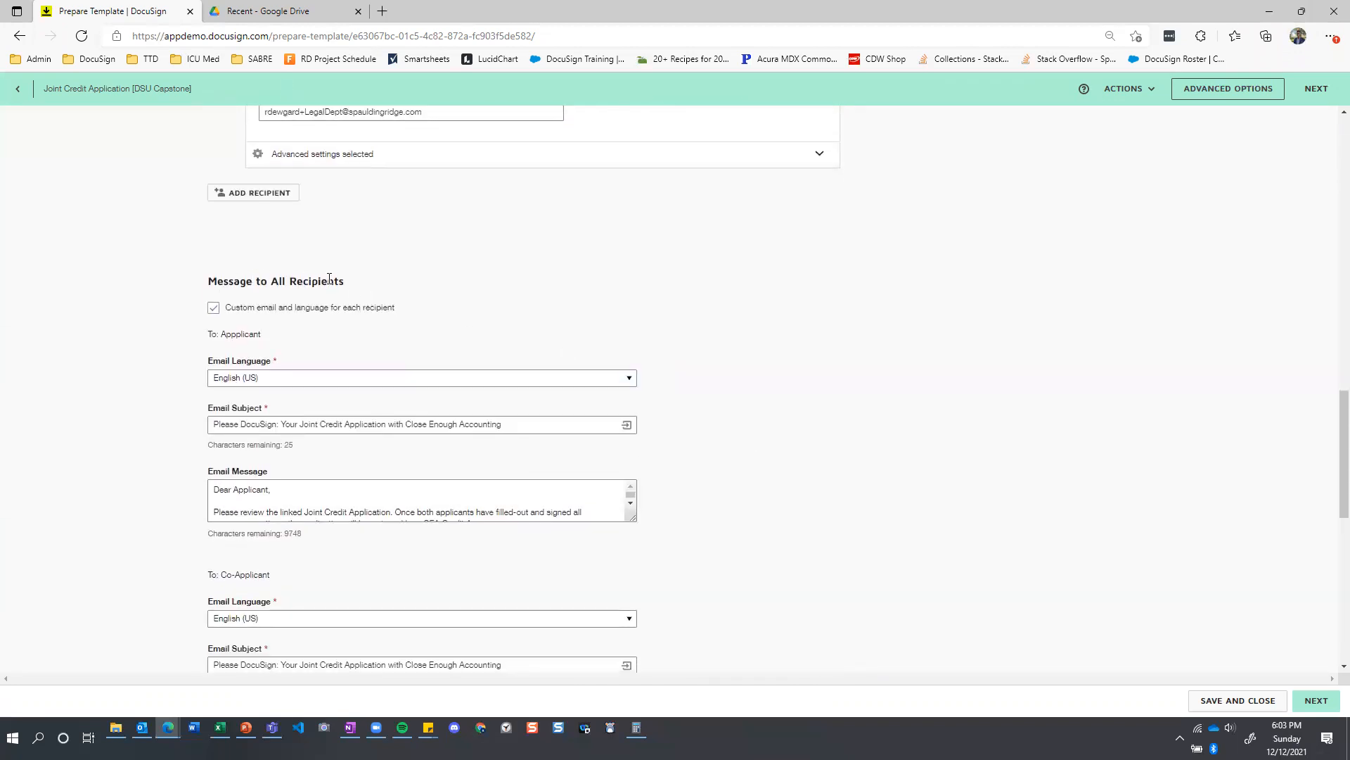
scroll(248, 285, "down", 1)
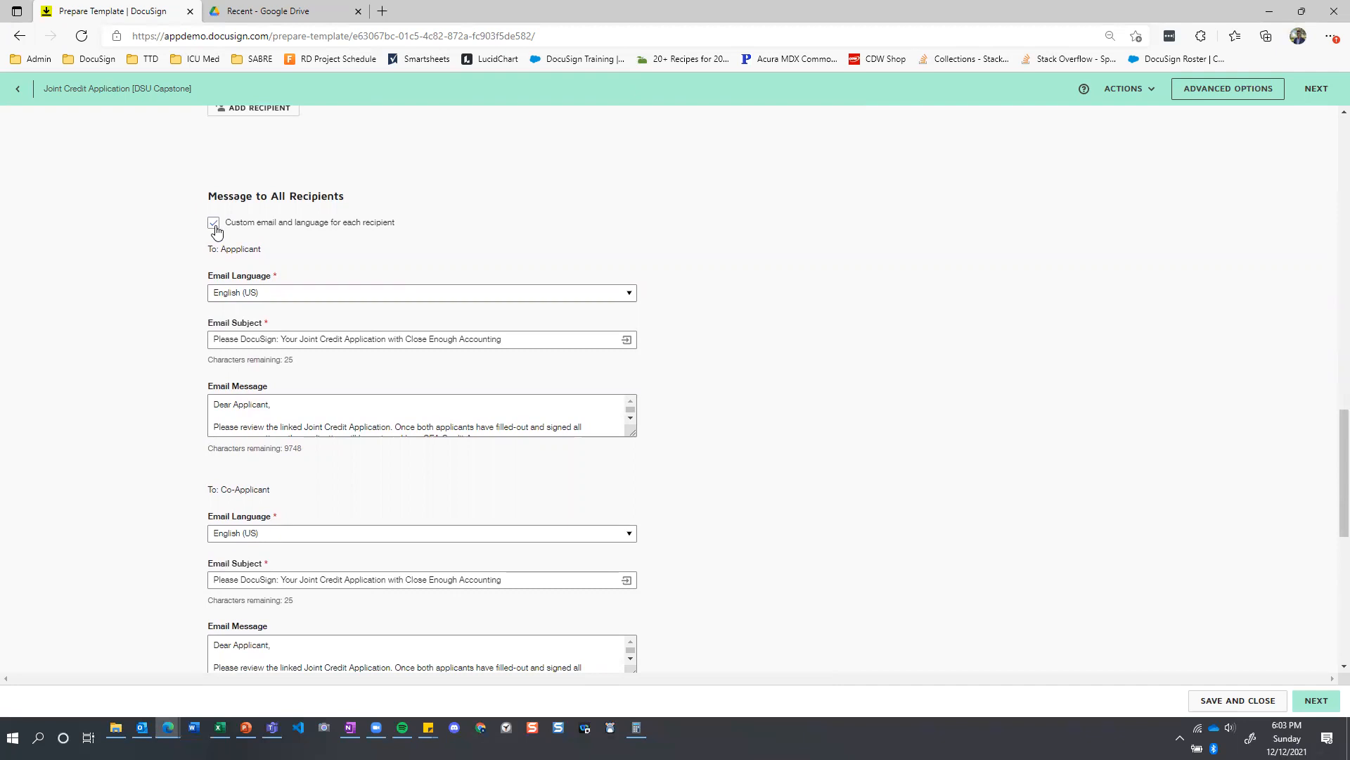
left_click_drag(635, 435, 637, 501)
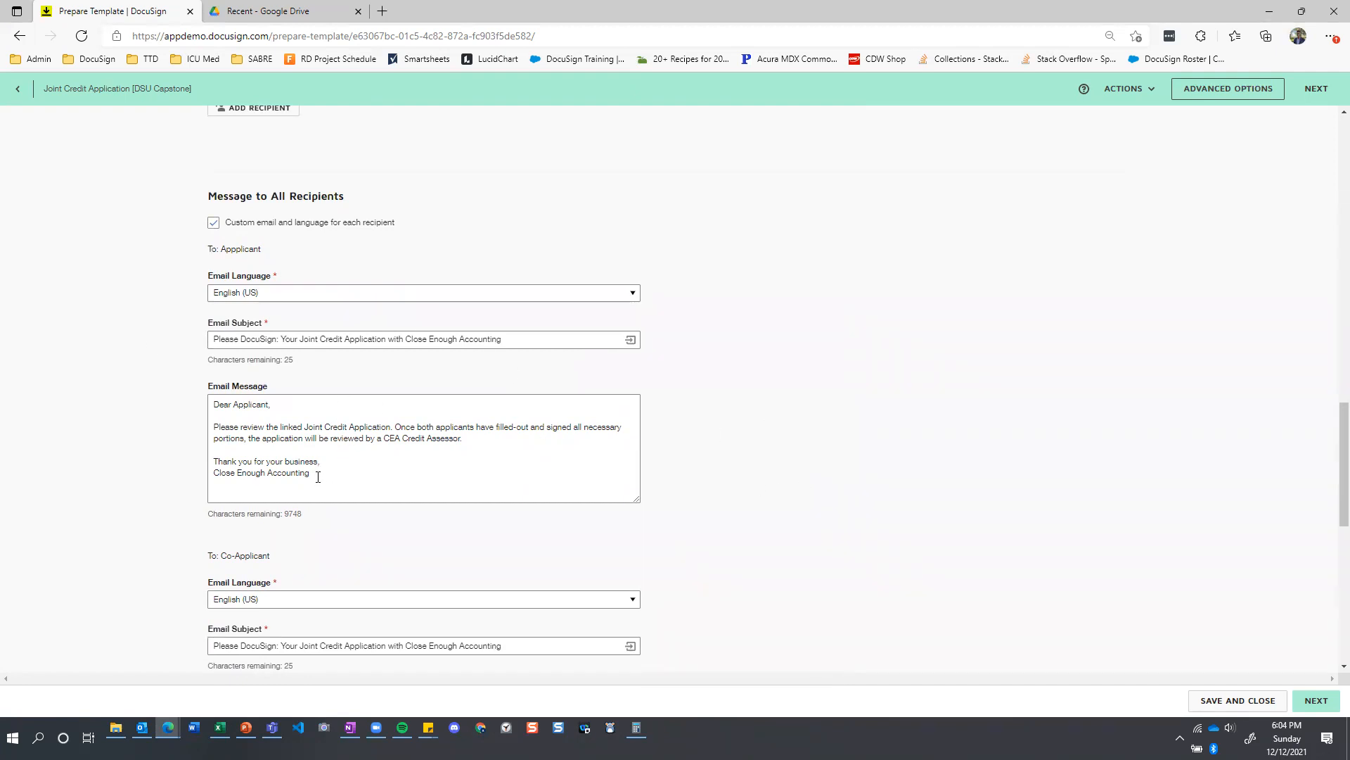
Review the custom email subjects and messages for the Co-Applicant, Credit Assessor and Legal Department.
scroll(463, 409, "down", 1)
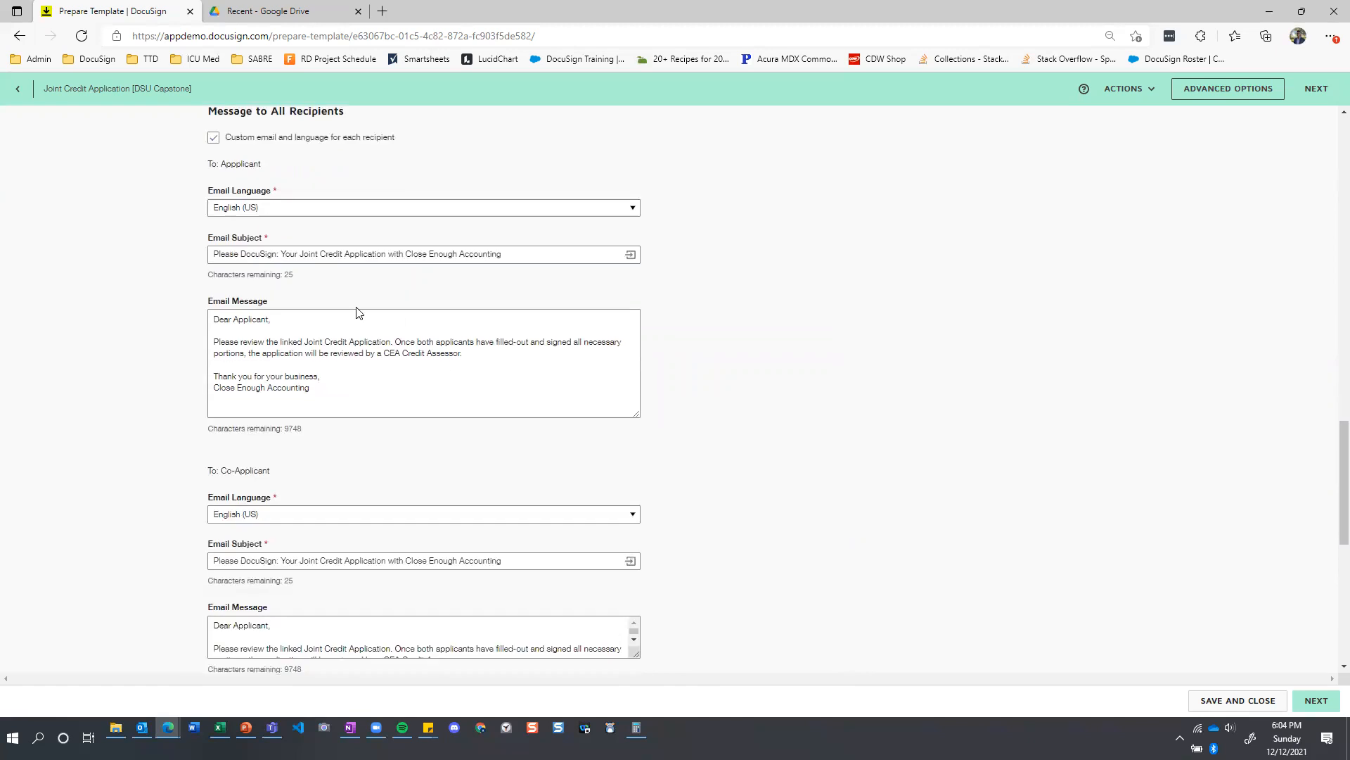
scroll(351, 317, "down", 5)
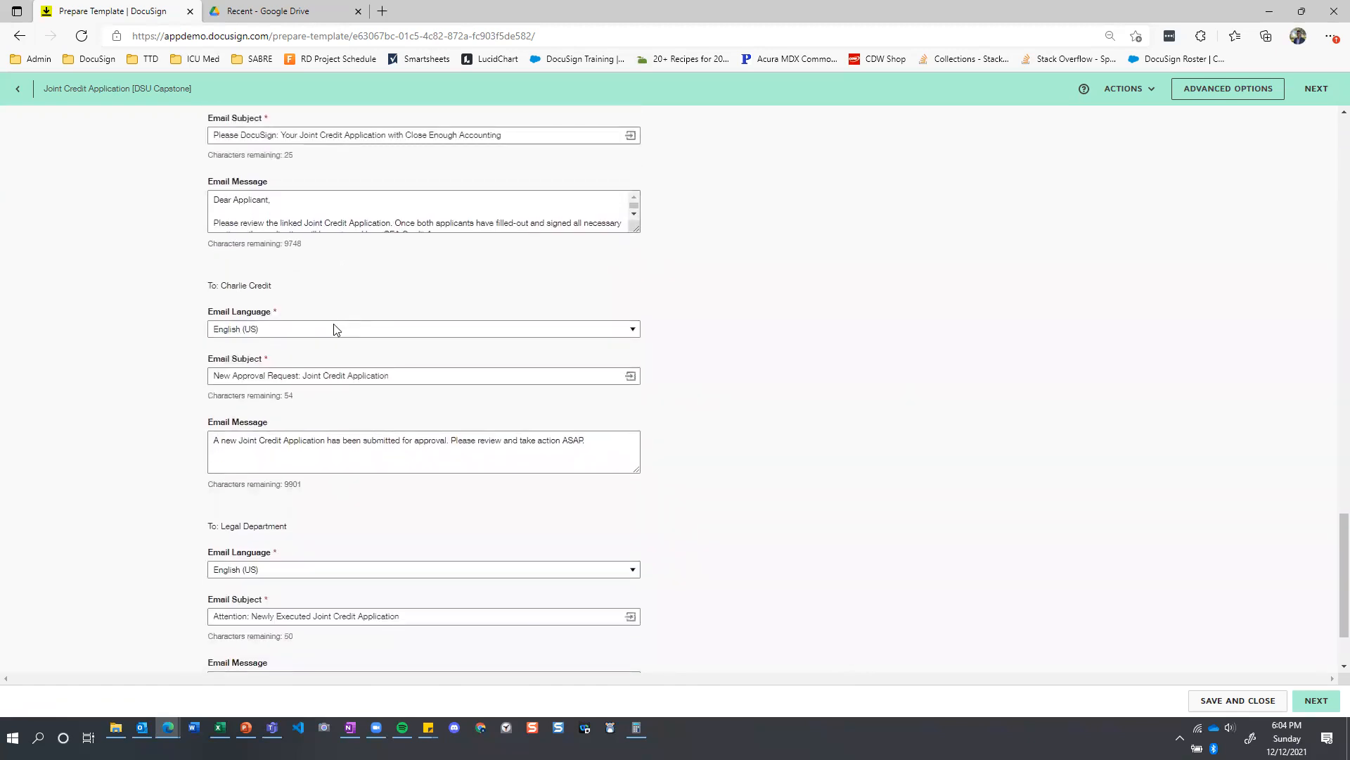
scroll(327, 411, "down", 2)
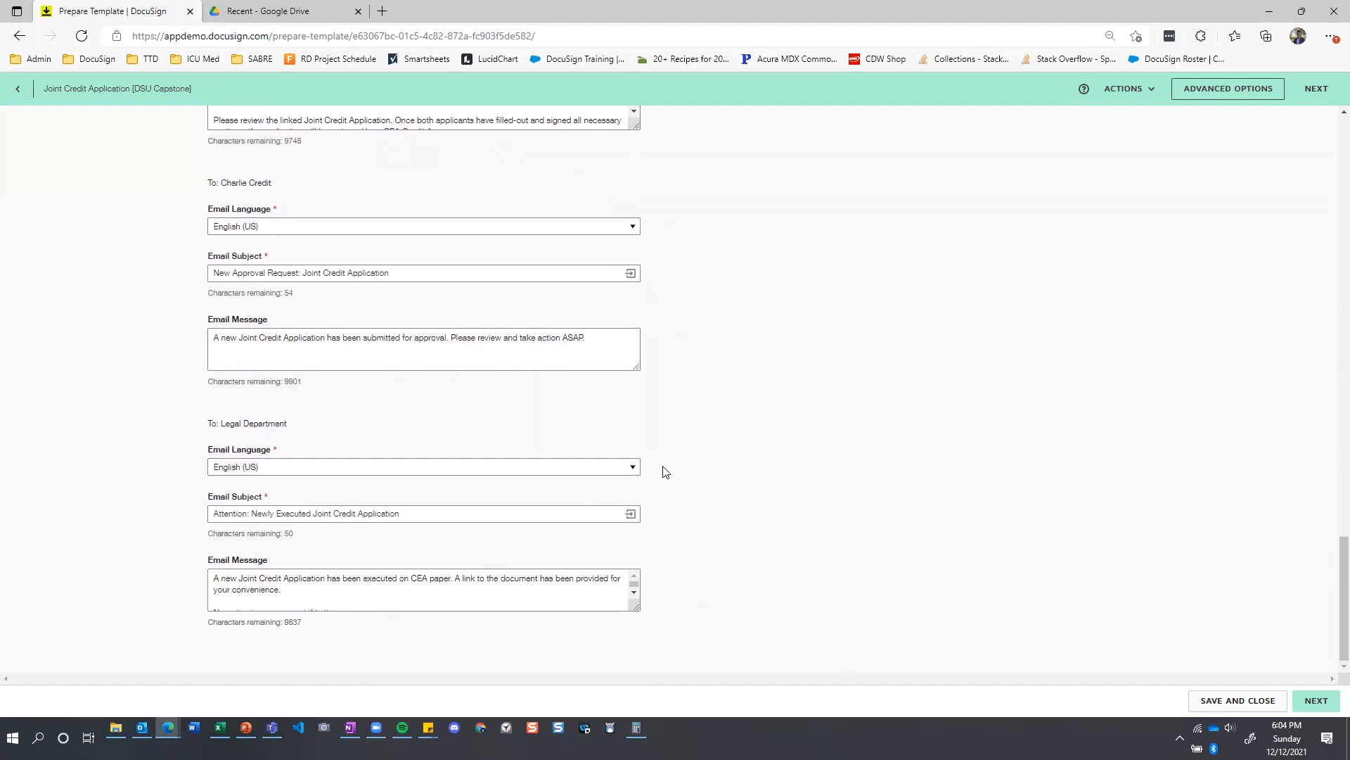
scroll(704, 474, "up", 7)
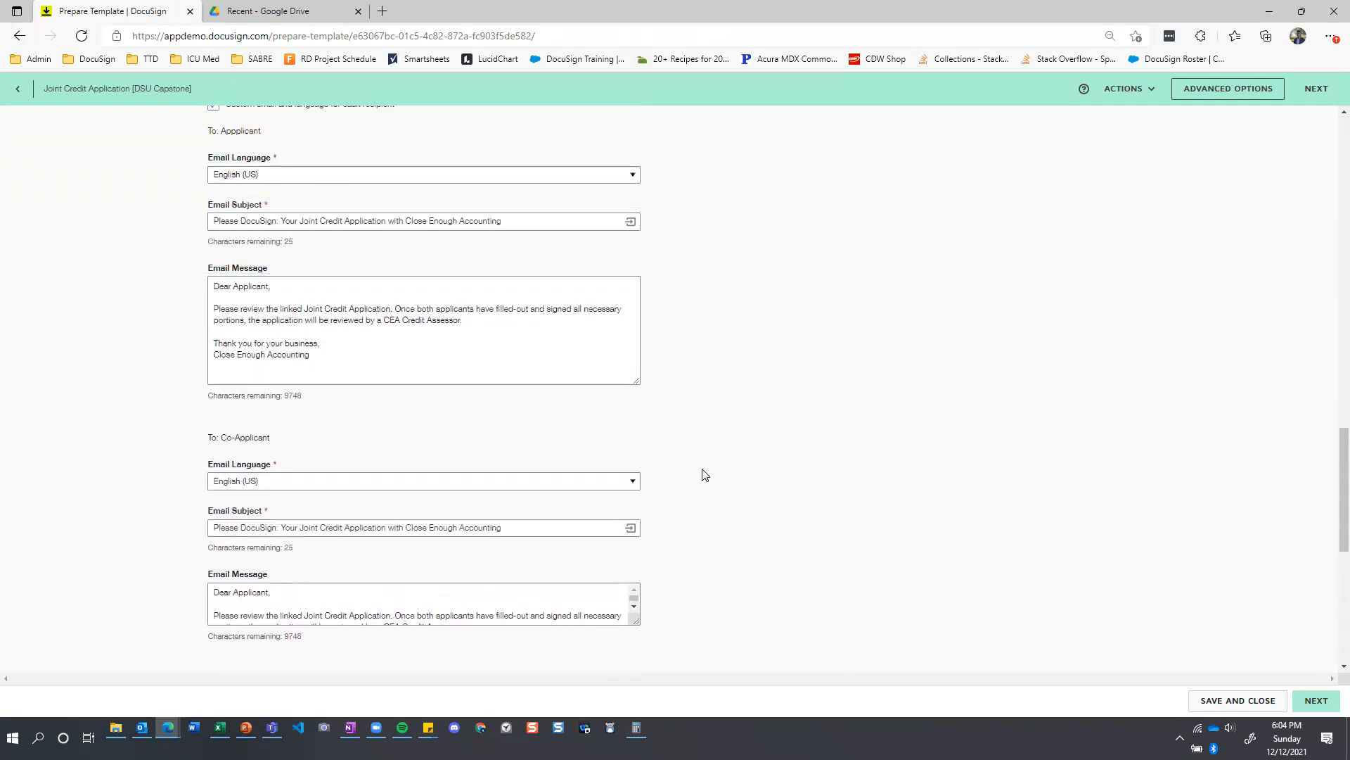
scroll(705, 474, "up", 4)
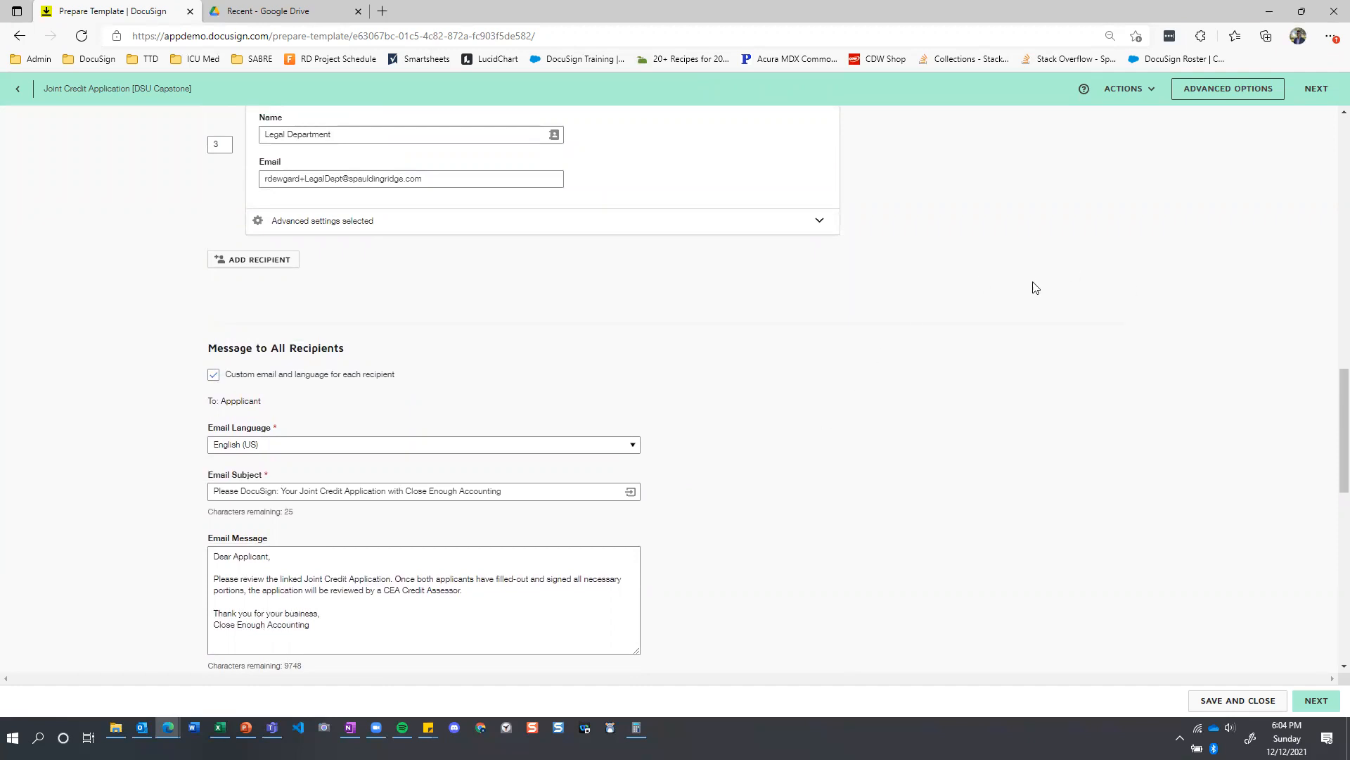
scroll(1038, 289, "up", 4)
scroll(1039, 288, "up", 1)
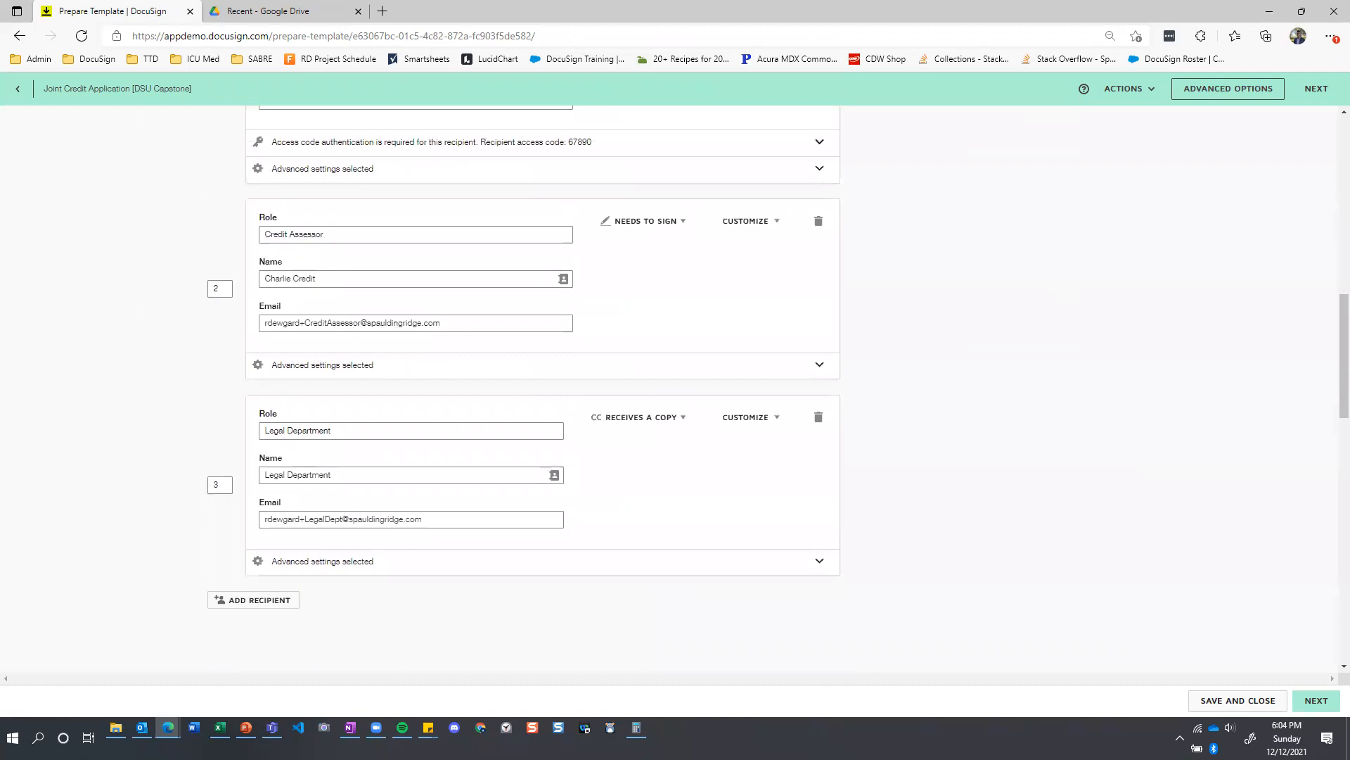
scroll(571, 369, "down", 10)
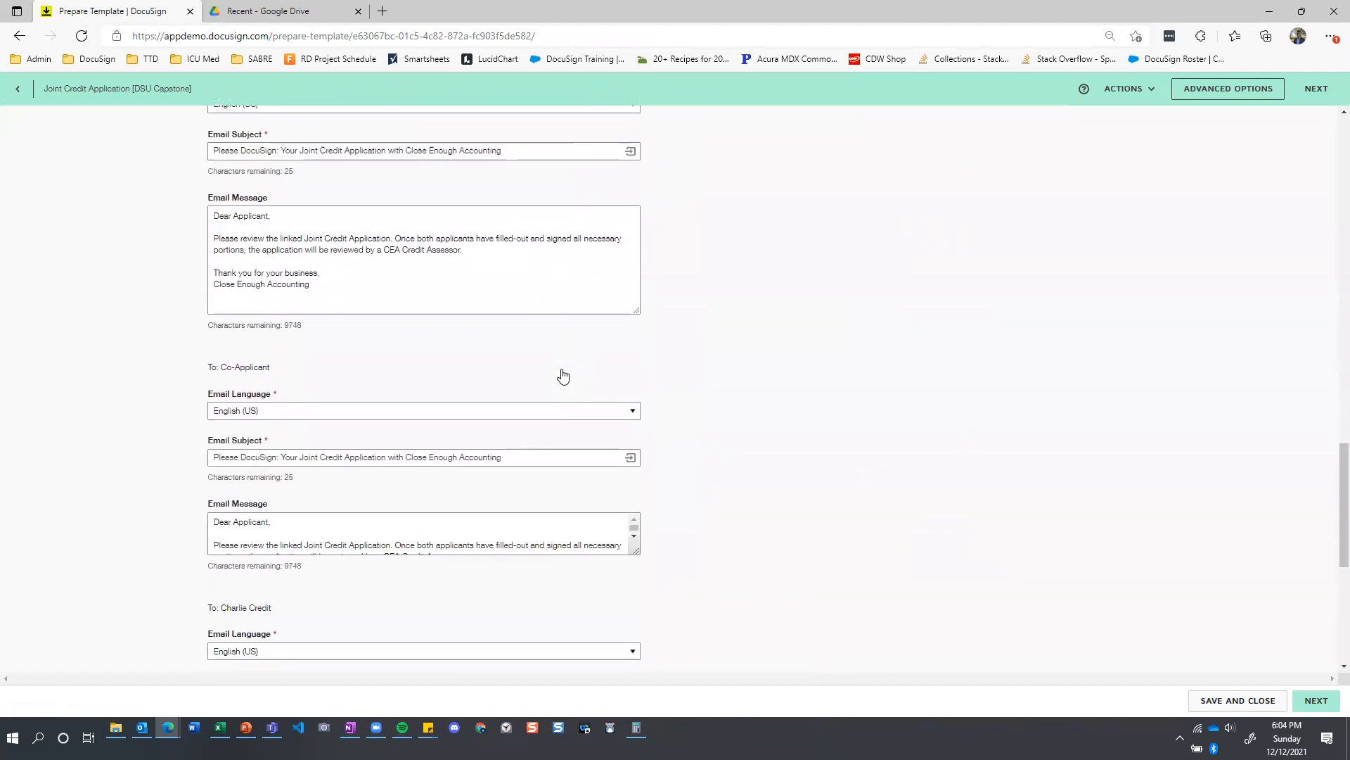
Open the template's advanced options and review the privileges, reminders, expiration, password, branding, template modification and usage settings.
scroll(563, 376, "up", 15)
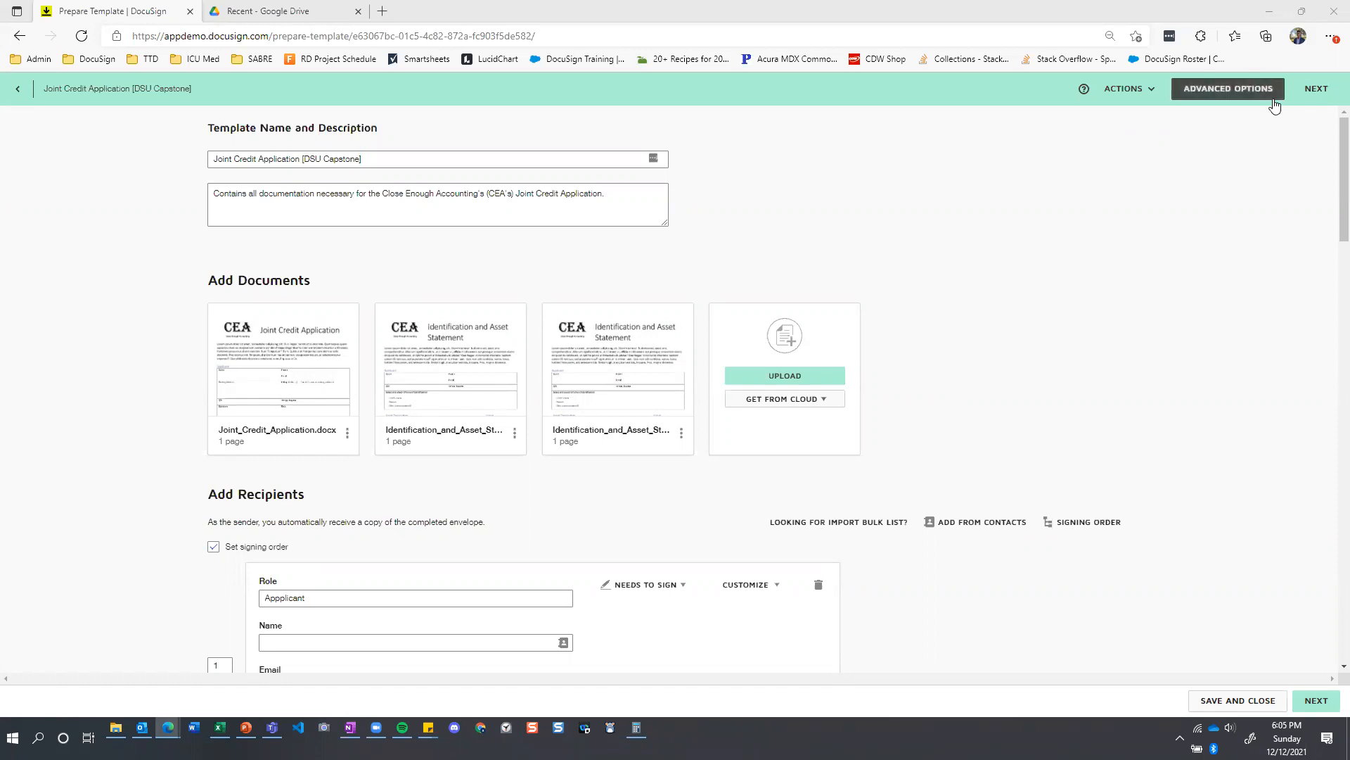
left_click(1222, 91)
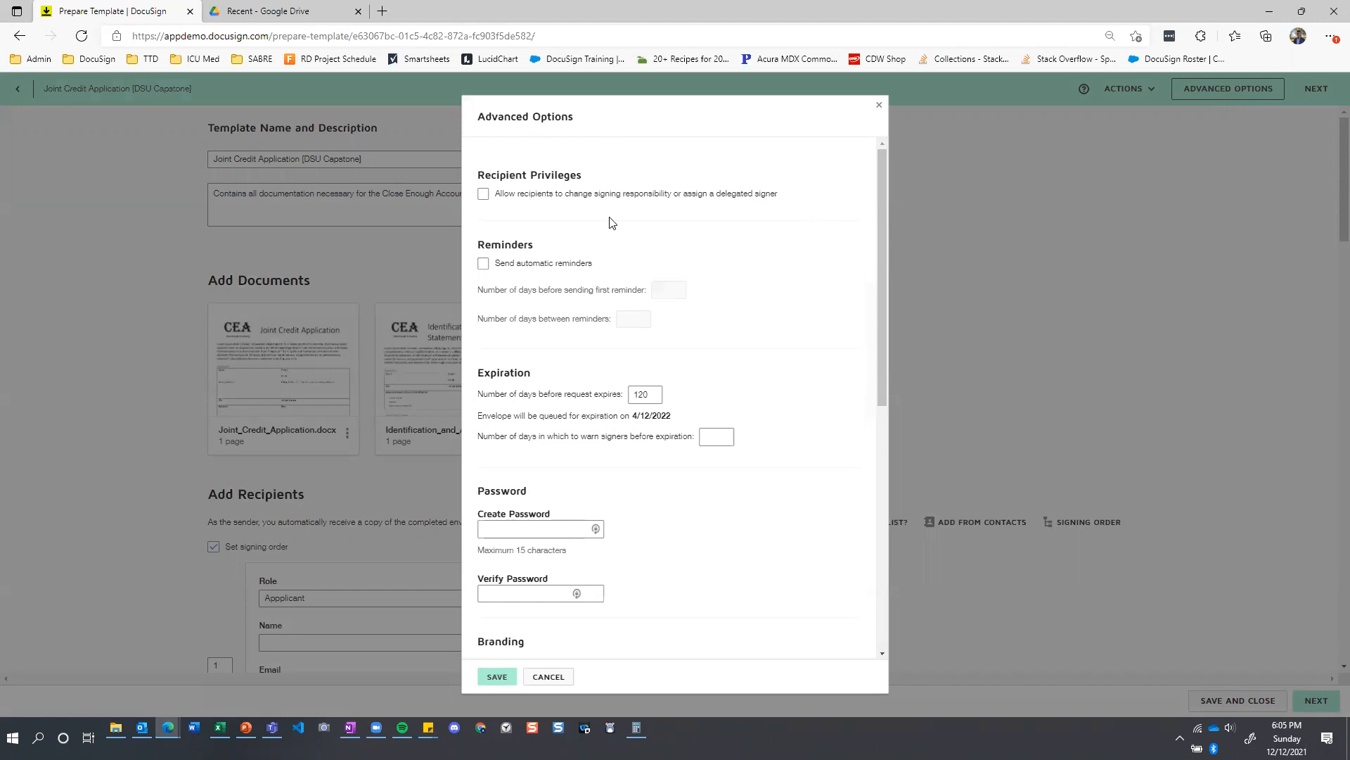
scroll(612, 220, "down", 3)
scroll(642, 260, "up", 3)
left_click_drag(882, 350, 877, 517)
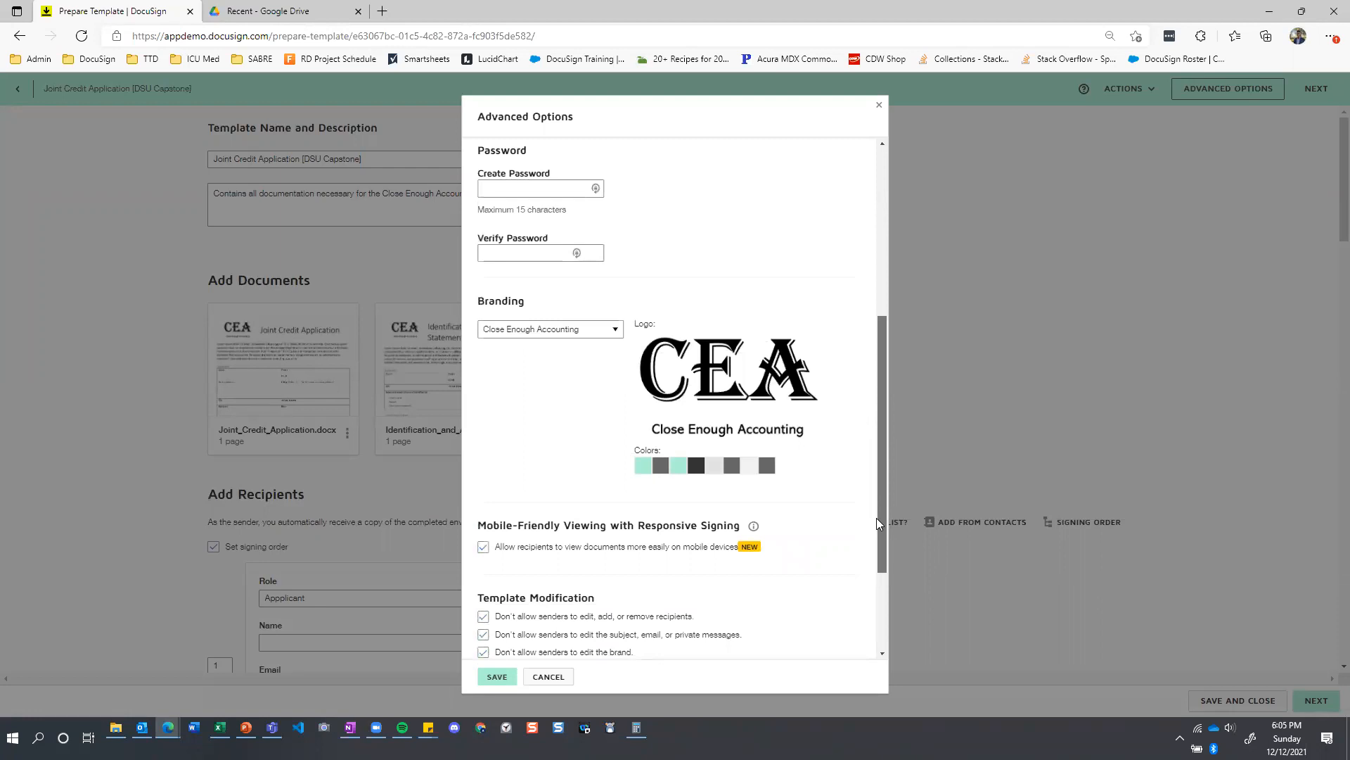
left_click_drag(876, 517, 878, 588)
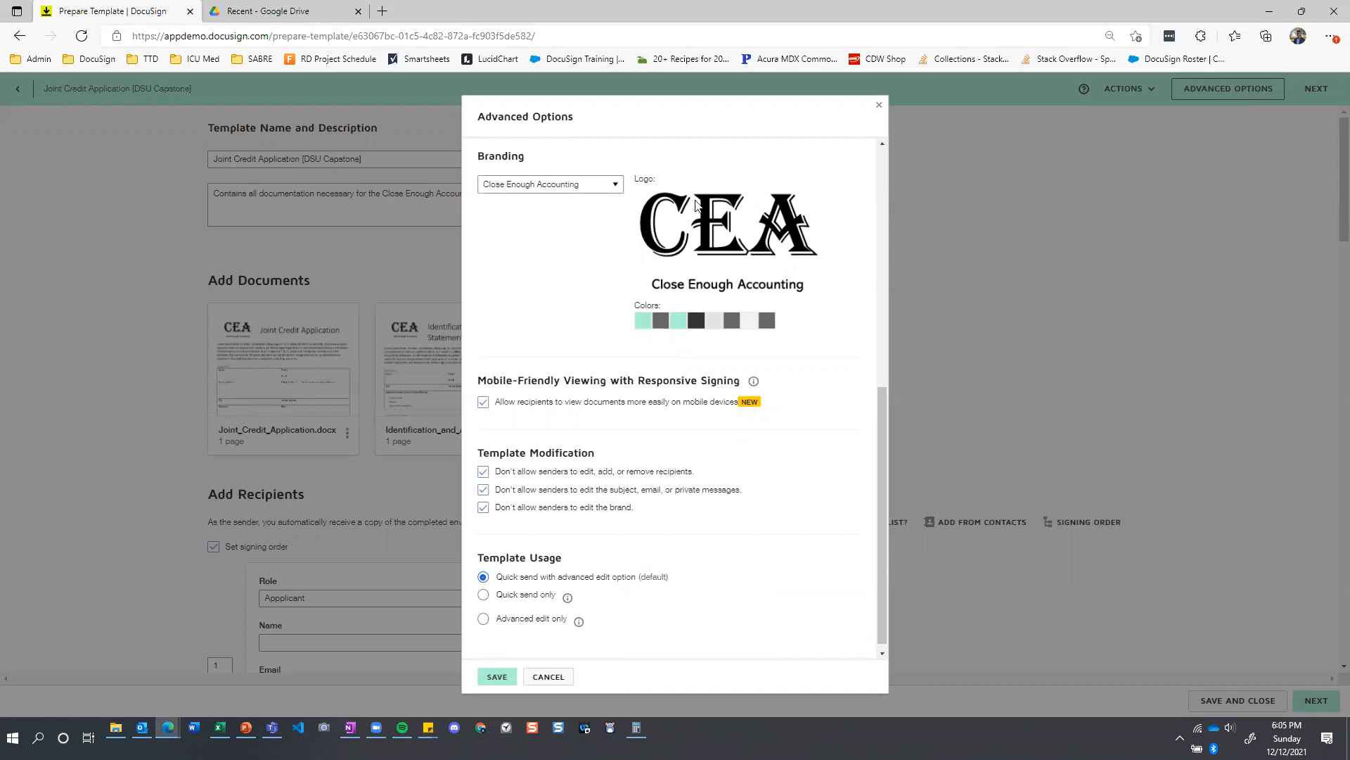
Check the available brands, keep Close Enough Accounting selected, and close the advanced options without saving.
left_click(616, 186)
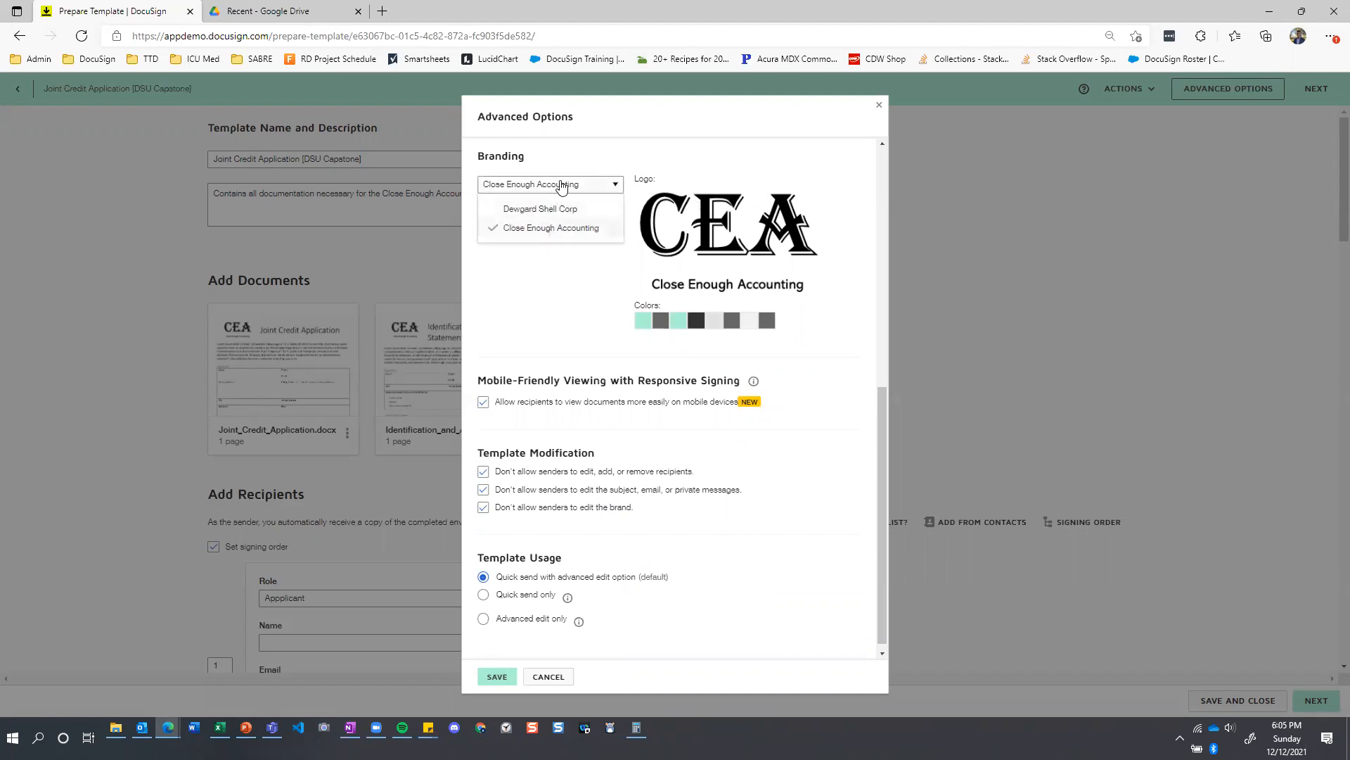
left_click(543, 231)
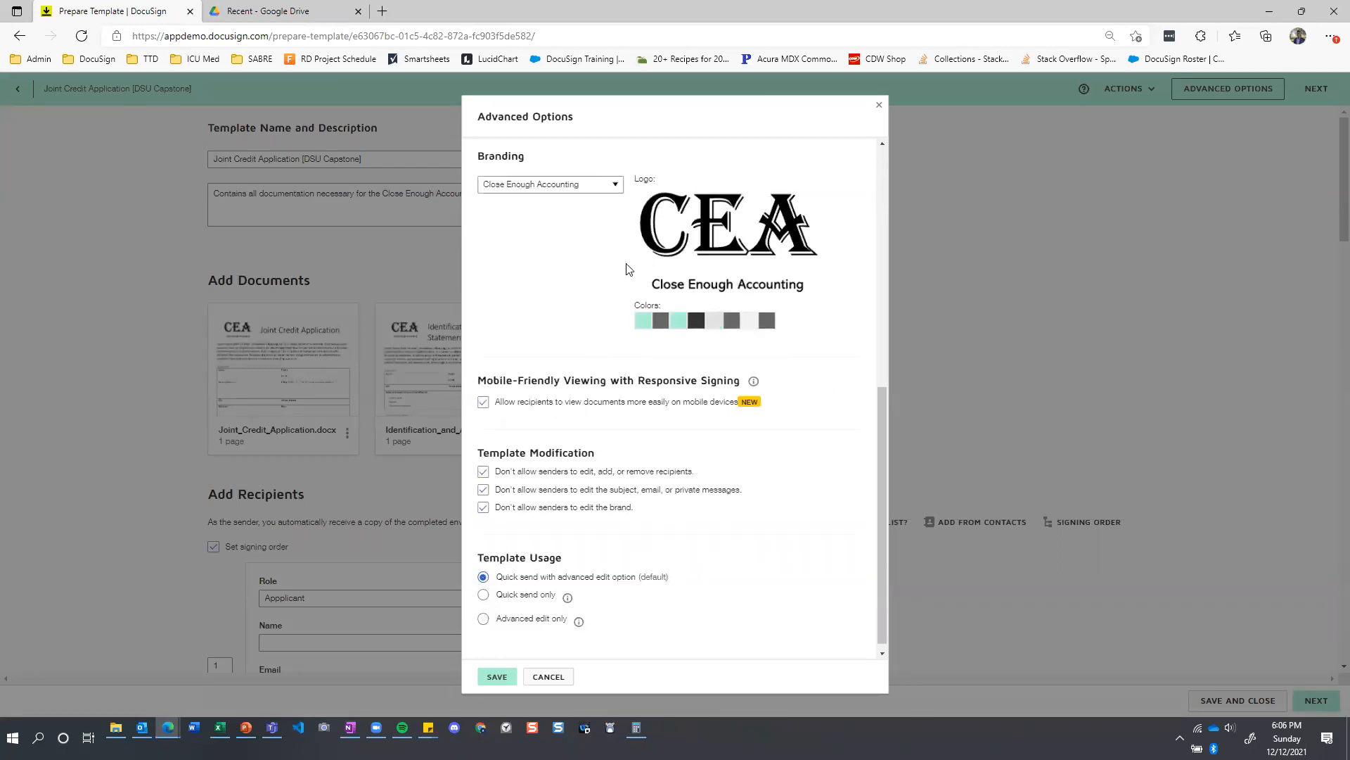
scroll(552, 264, "down", 1)
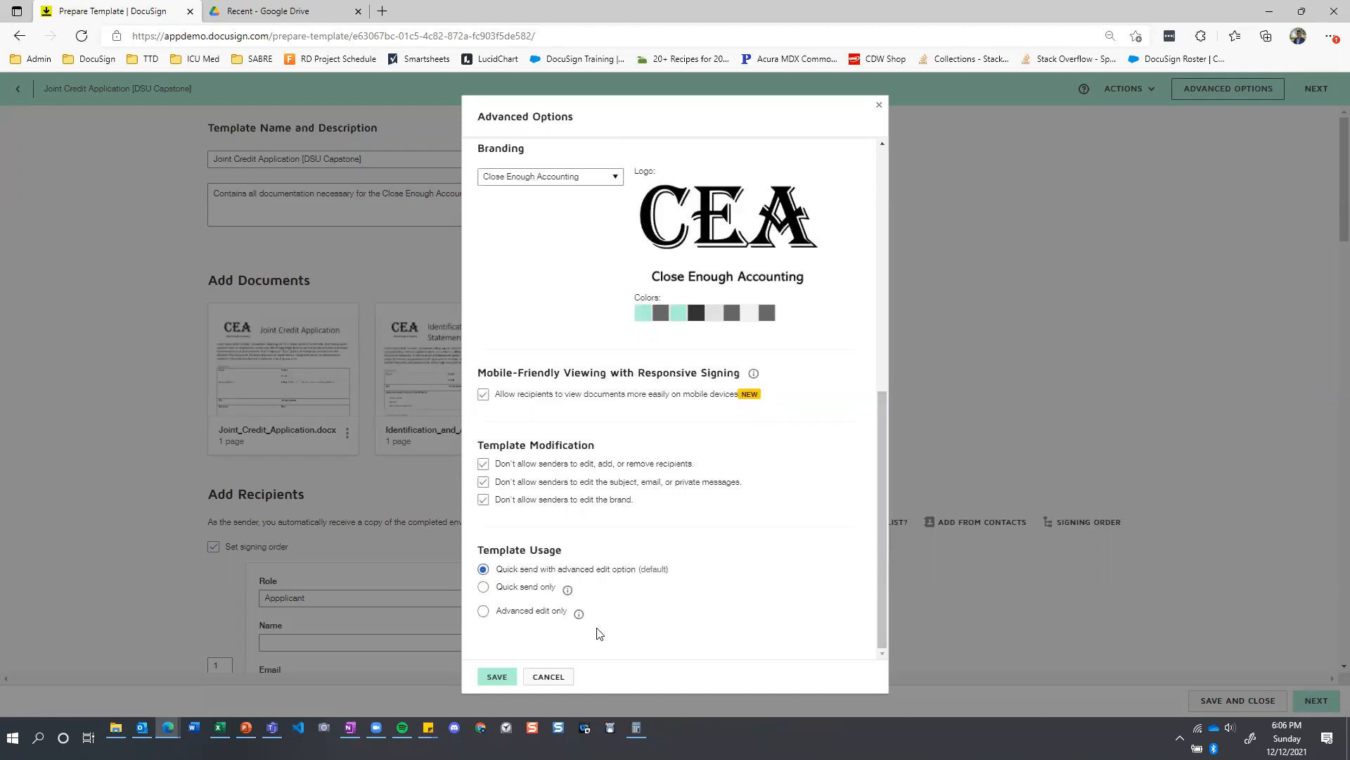
left_click(549, 677)
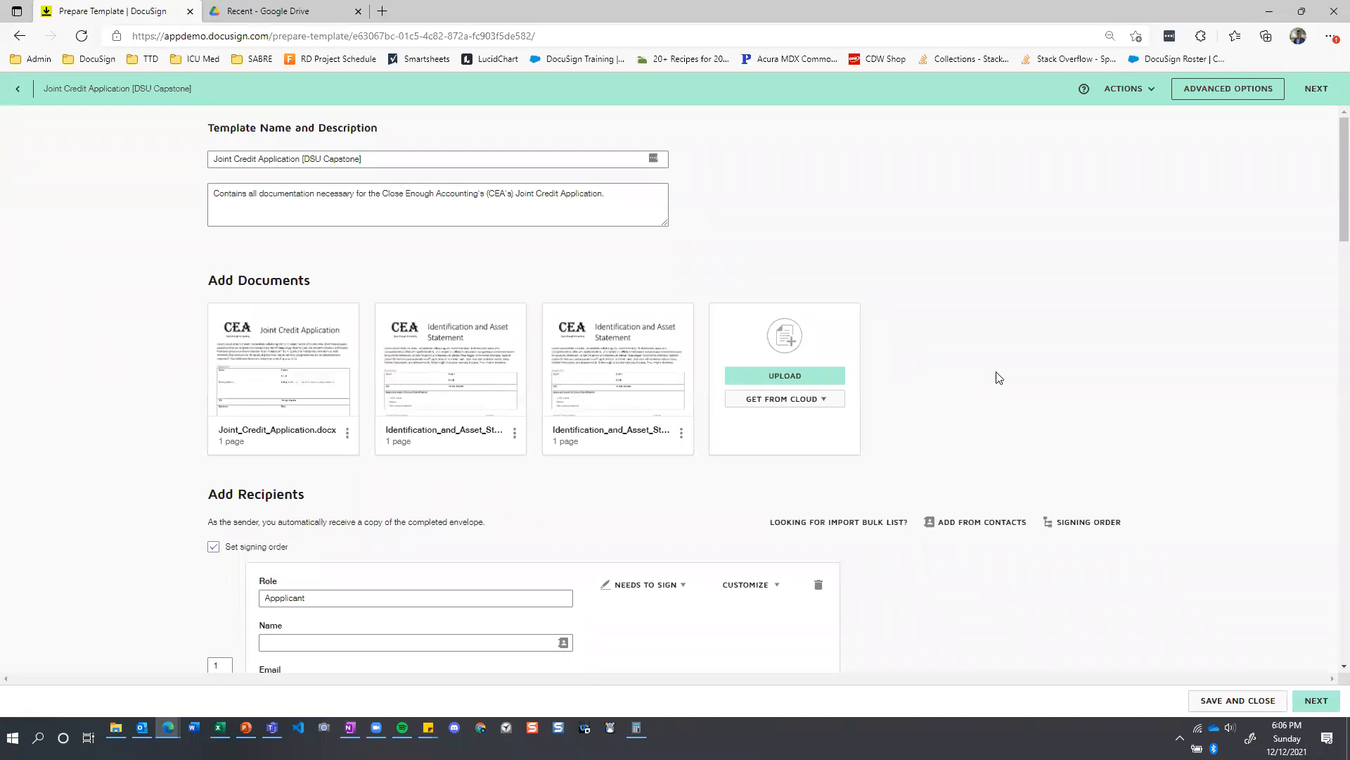
Proceed to the template's field placement page and set the document zoom to 200%.
left_click(1318, 90)
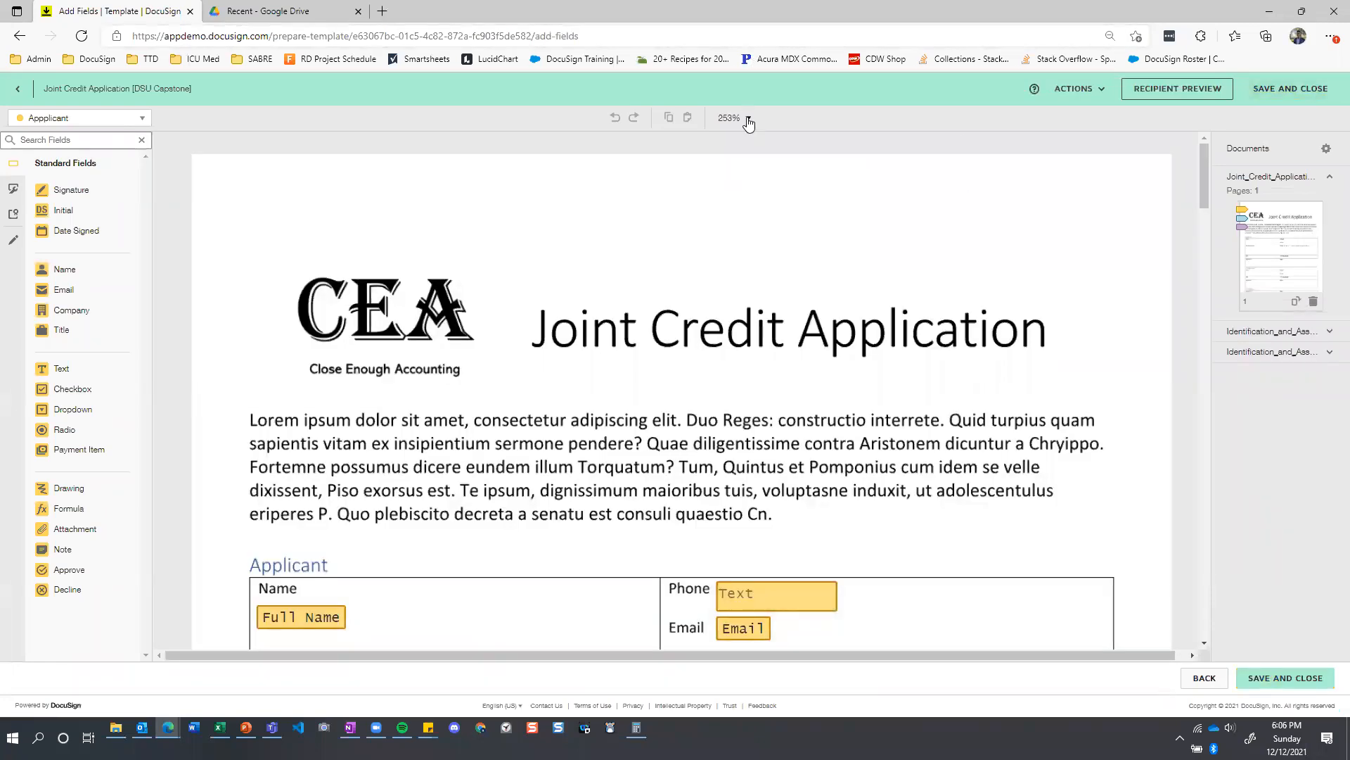
left_click(749, 119)
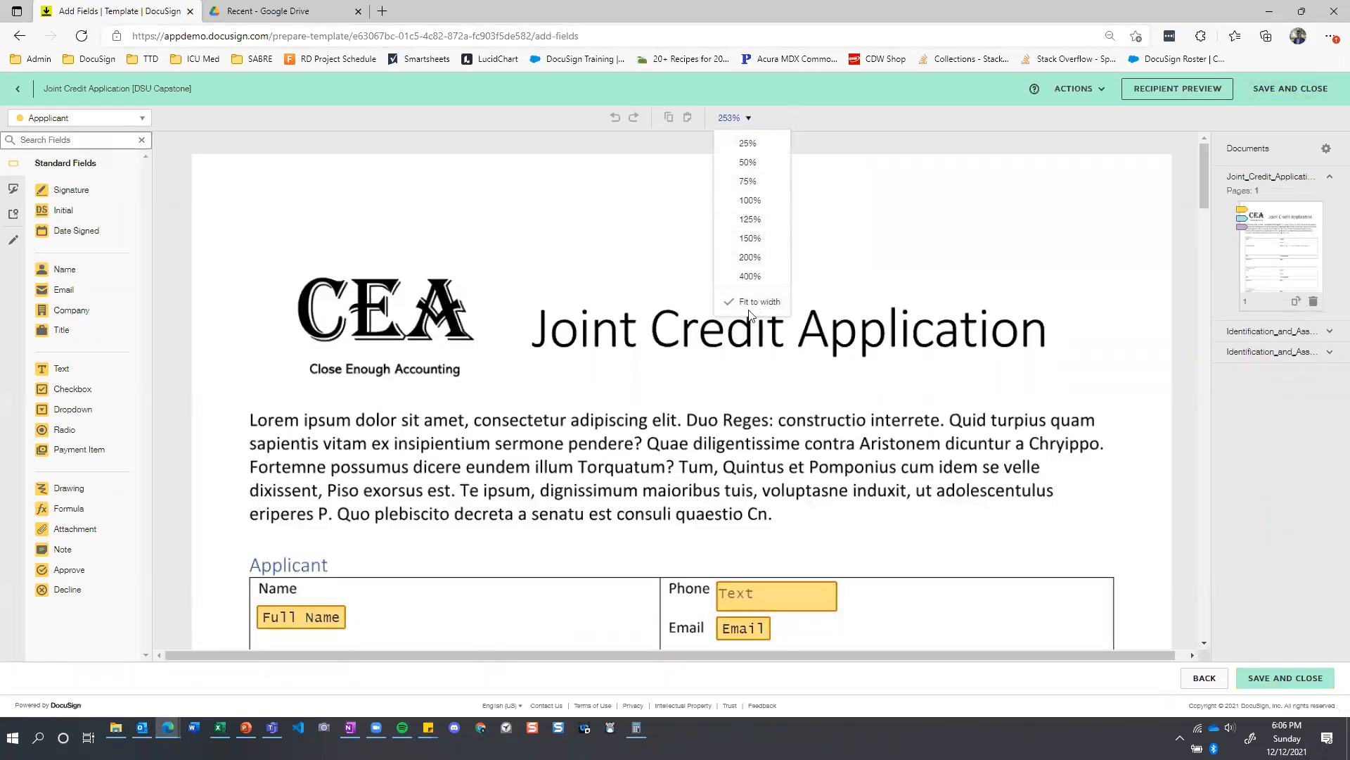
left_click(751, 239)
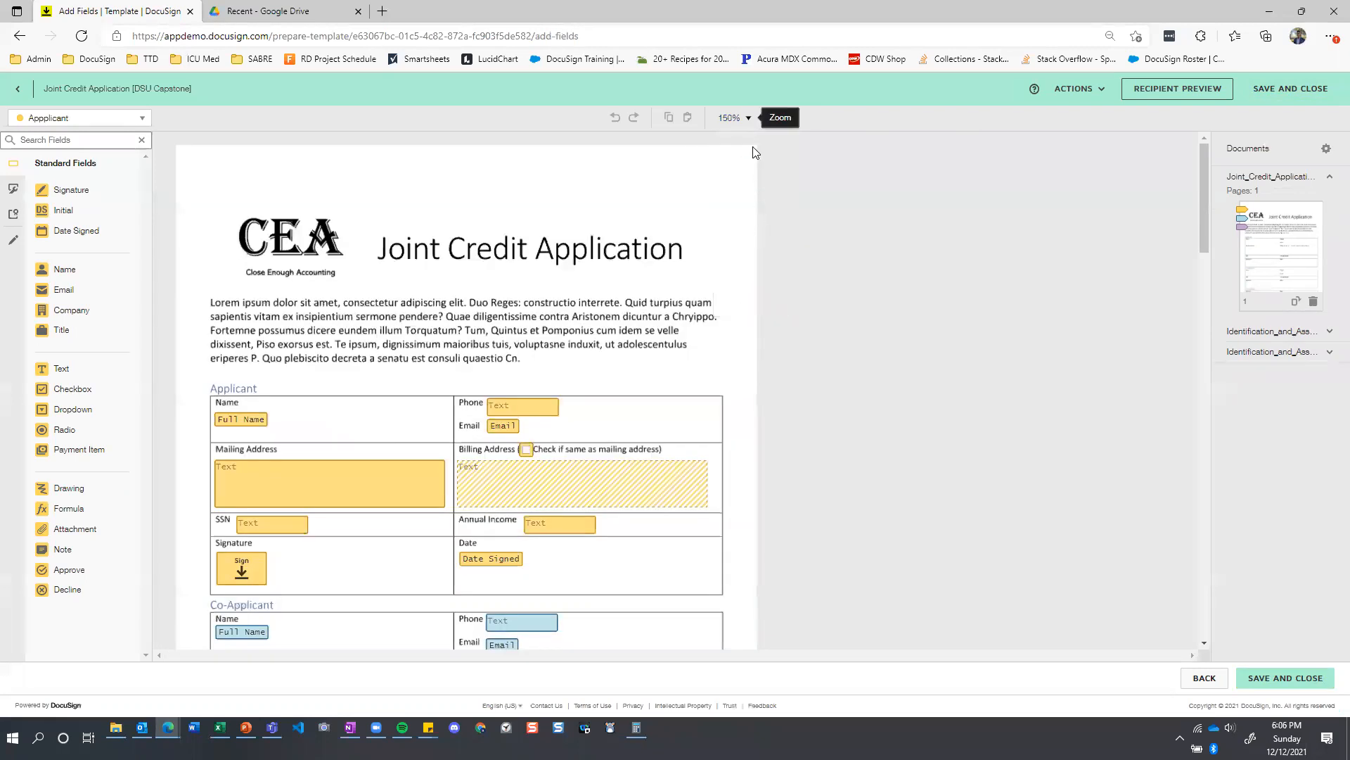
left_click(748, 117)
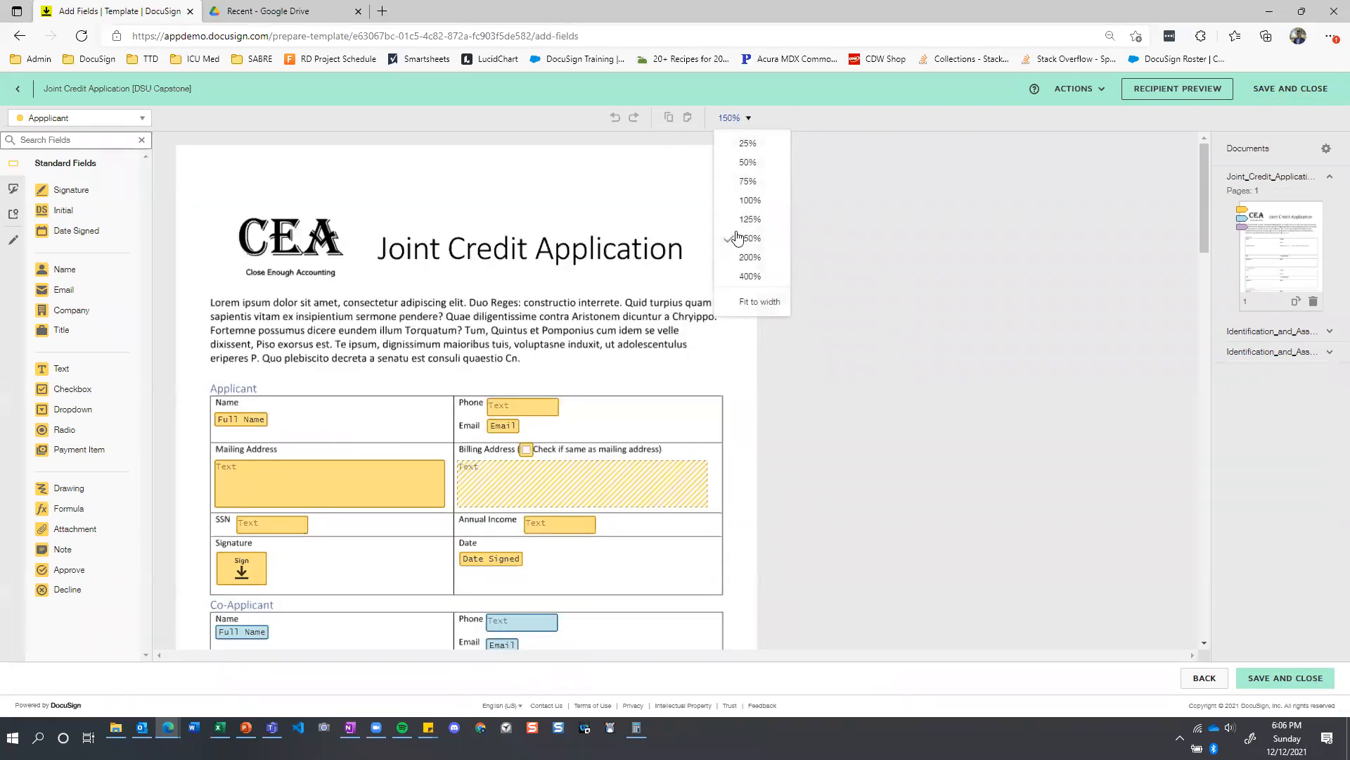
left_click(749, 257)
scroll(603, 296, "up", 2)
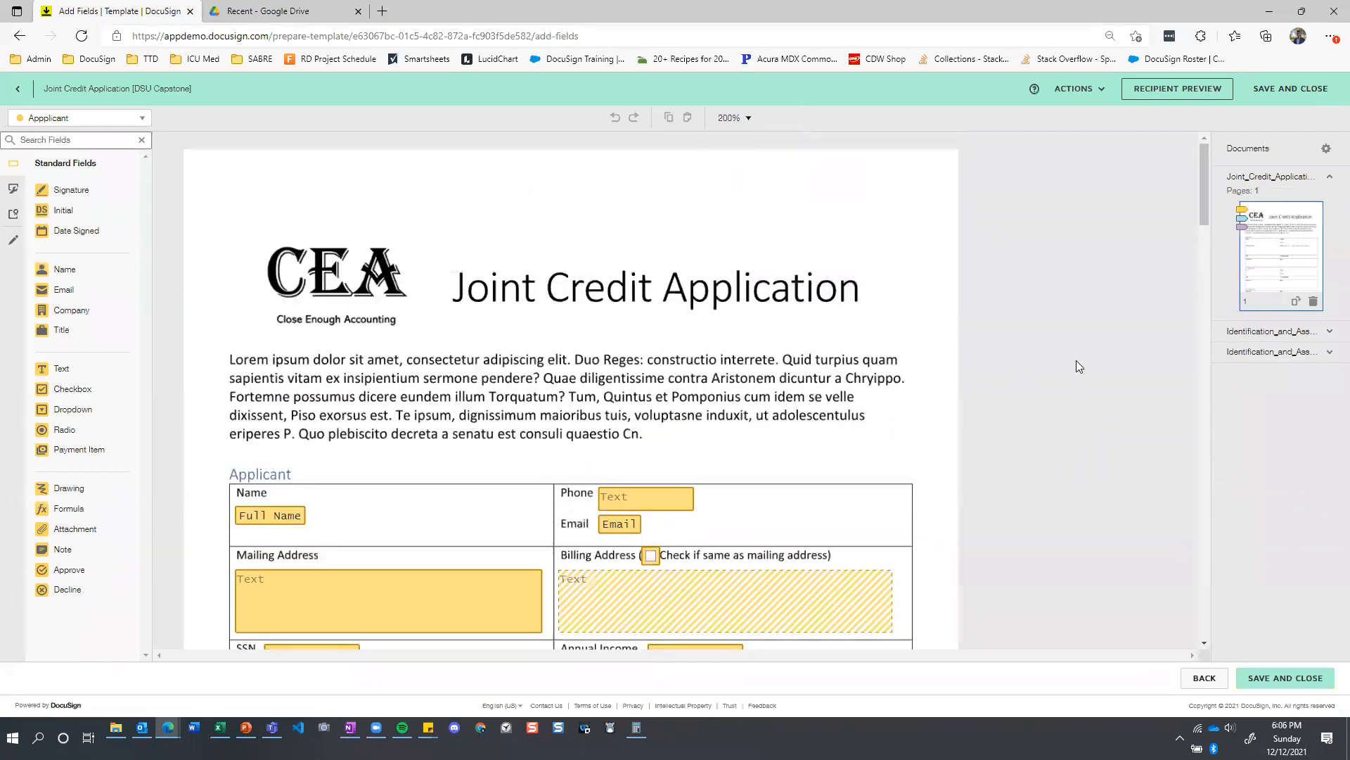
Look through the fields placed on the Joint Credit Application and the Identification and Asset Statement documents.
scroll(955, 310, "down", 1)
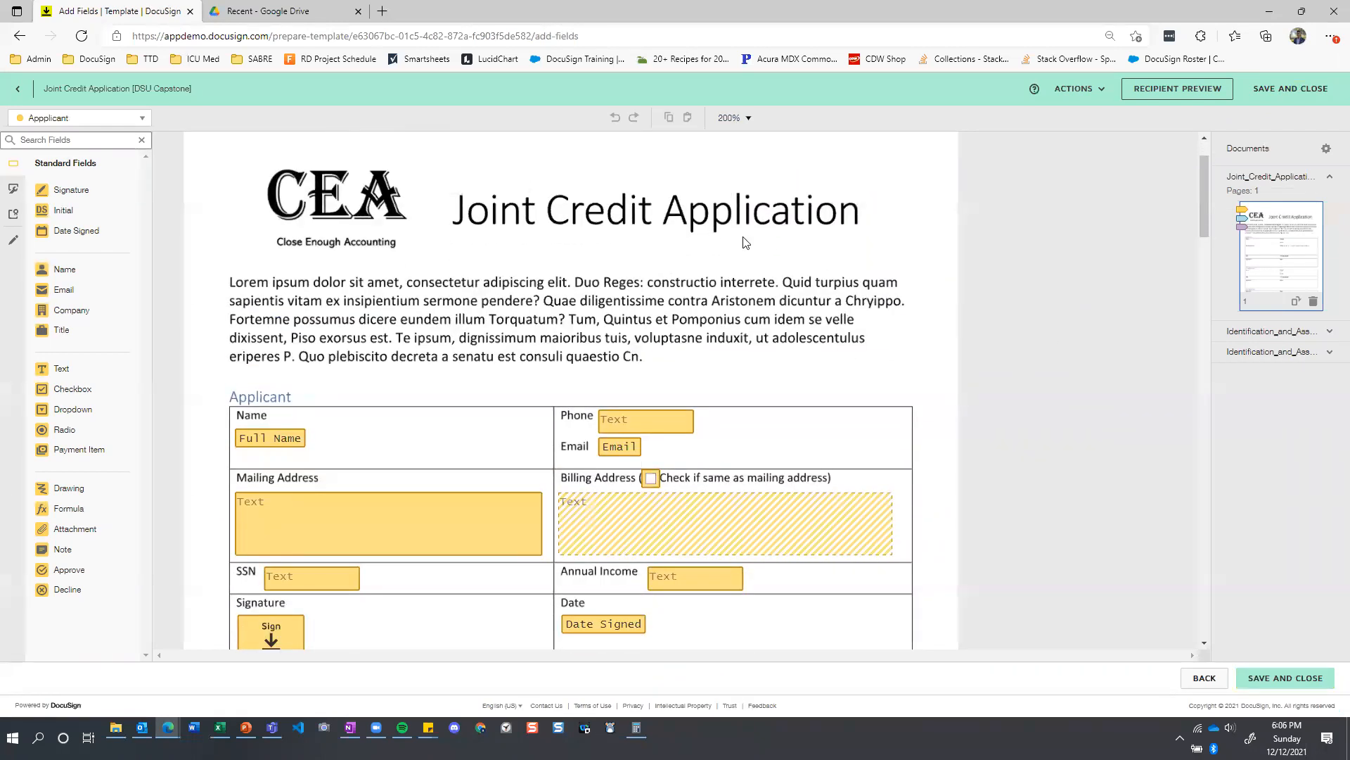
scroll(926, 221, "down", 15)
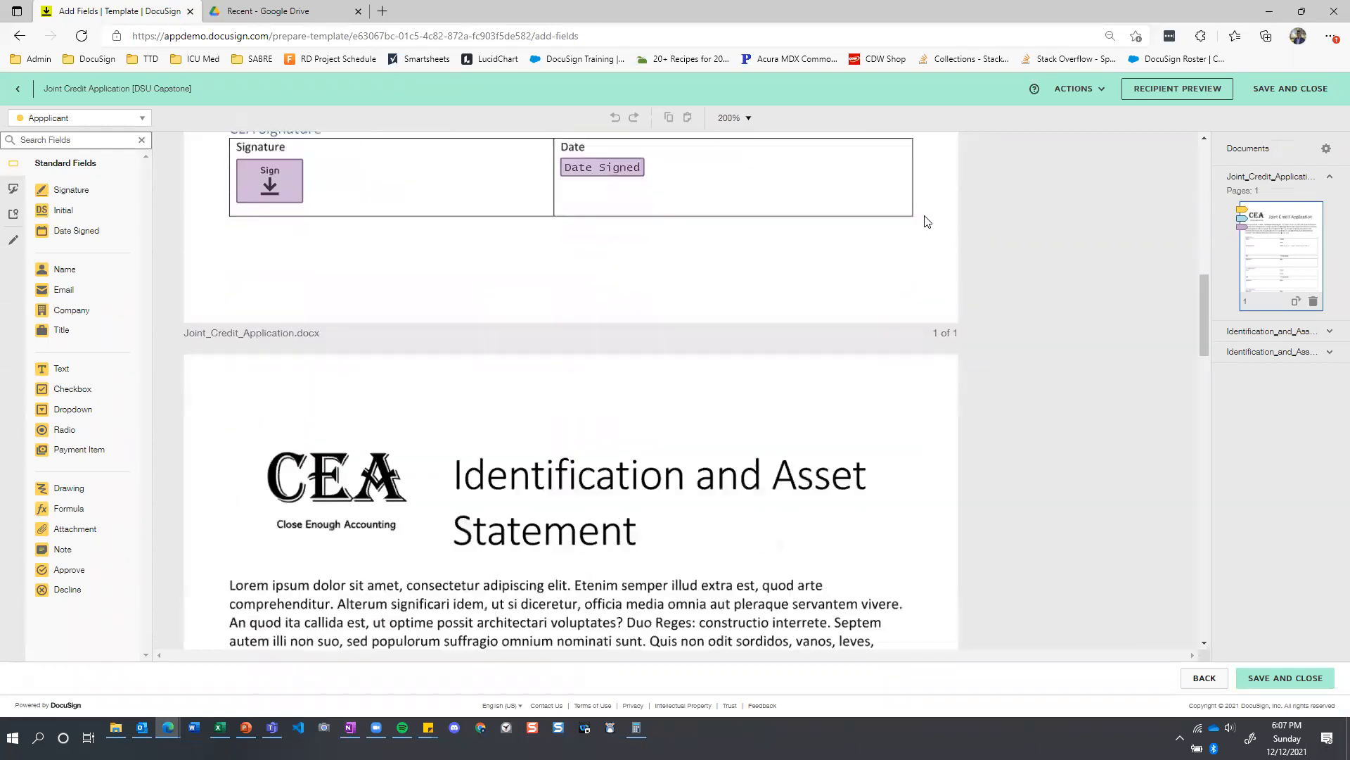
scroll(927, 221, "up", 1)
scroll(930, 224, "down", 16)
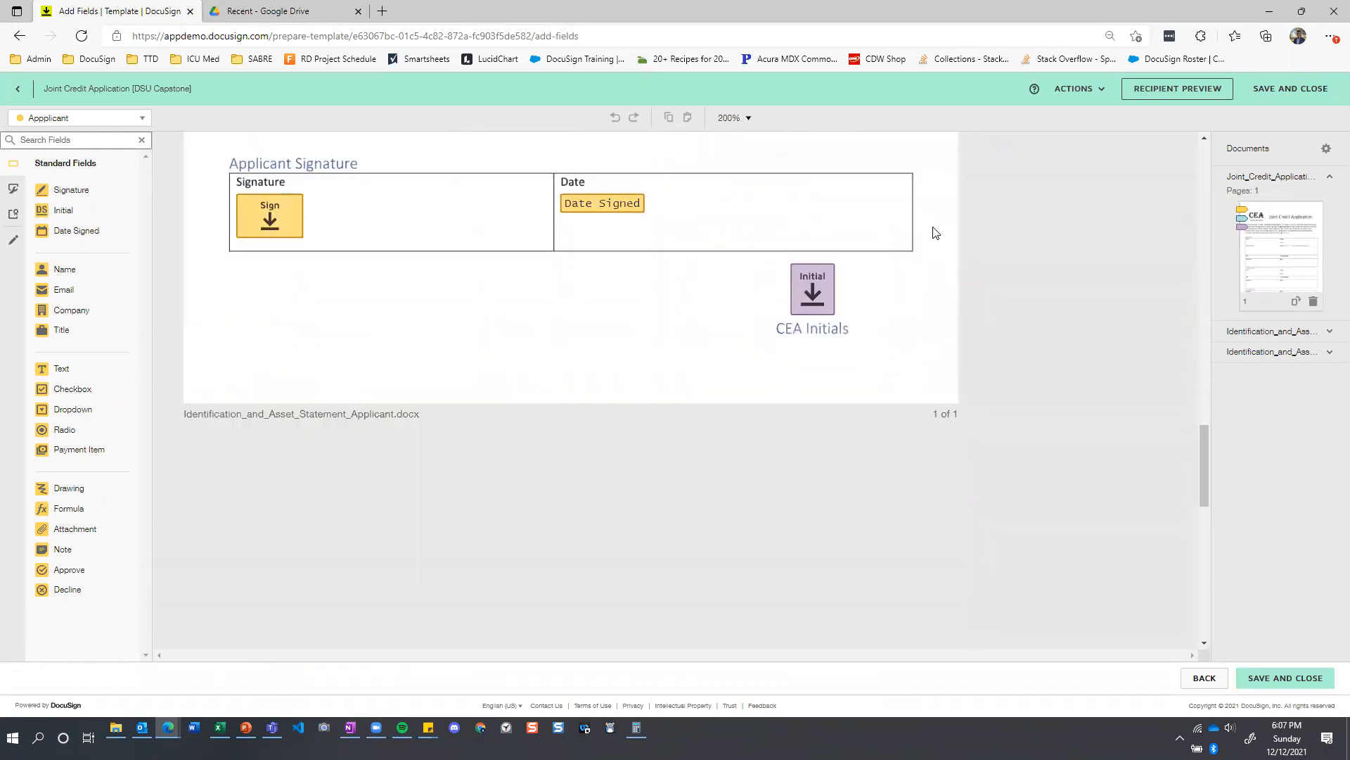
scroll(934, 230, "up", 20)
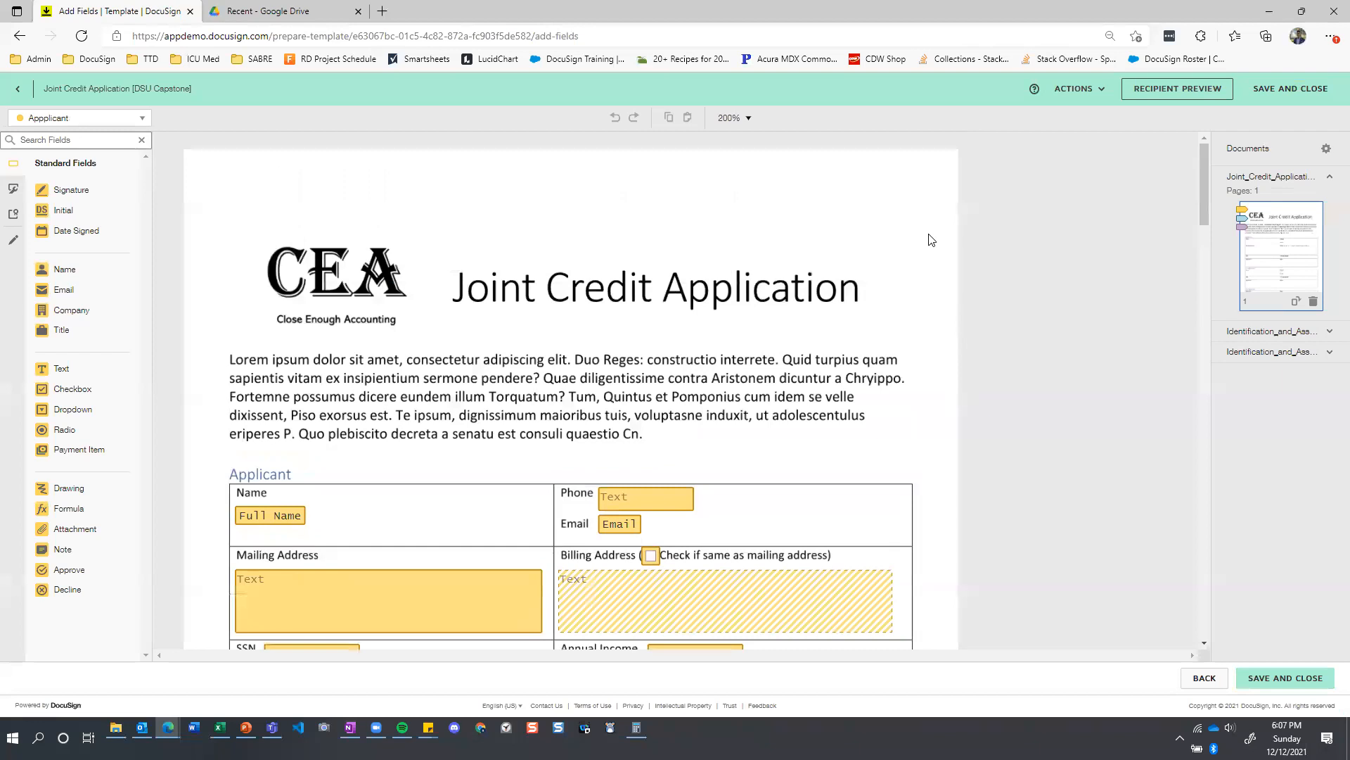
scroll(931, 239, "down", 1)
scroll(930, 240, "up", 1)
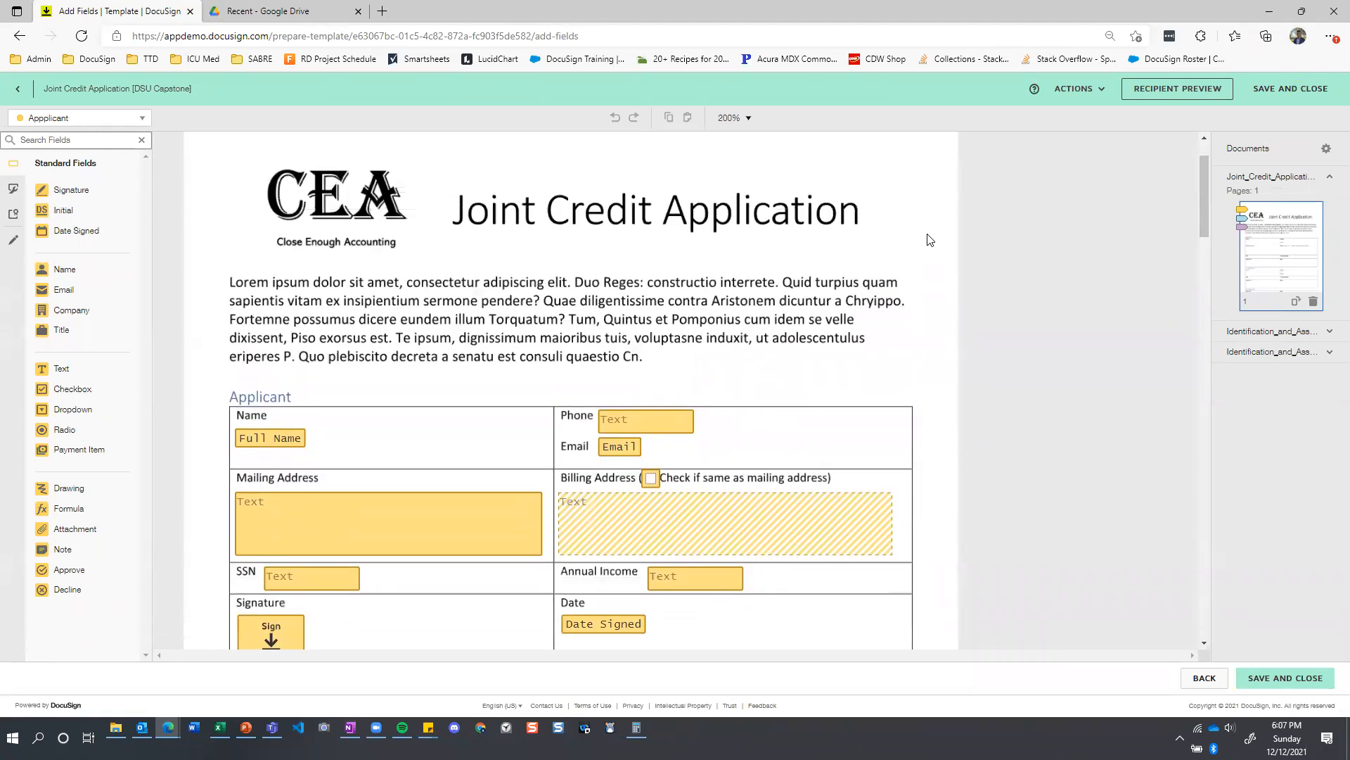
left_click_drag(1201, 217, 1203, 225)
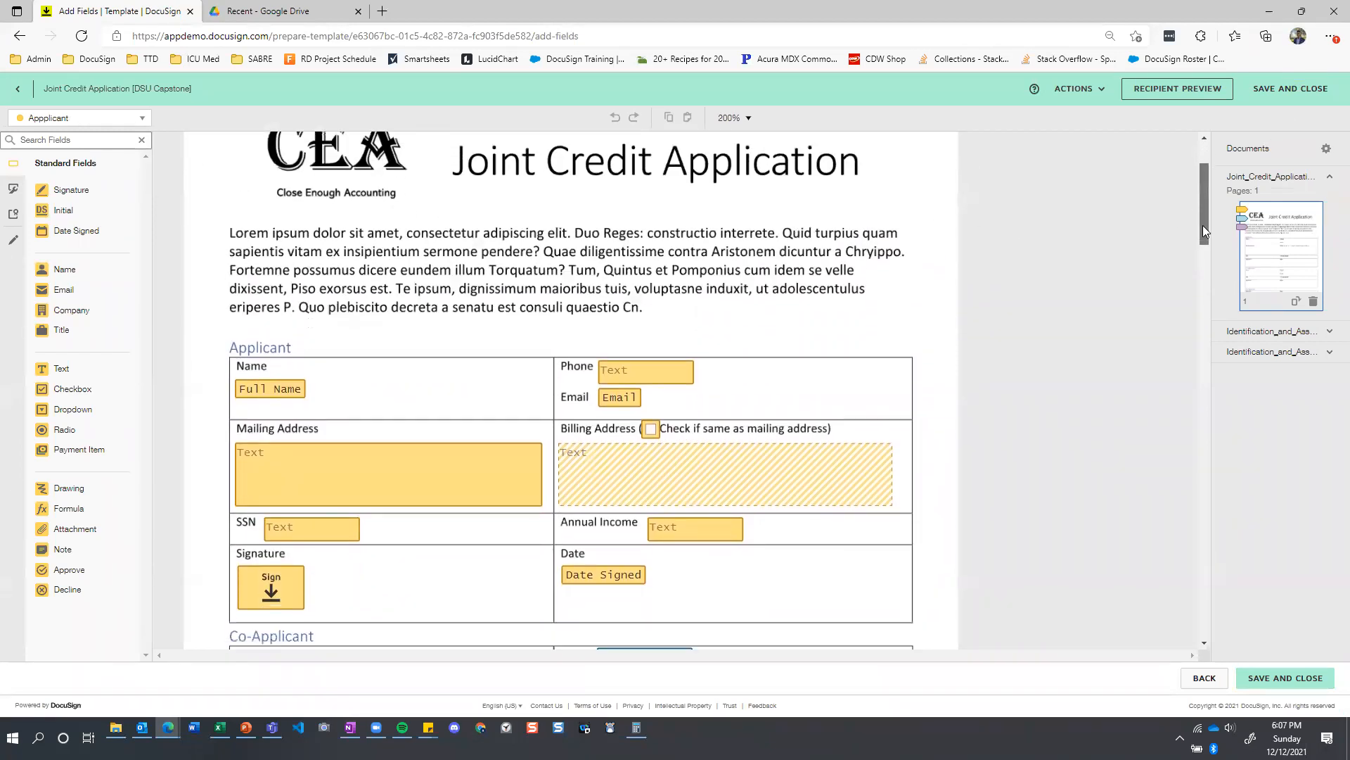
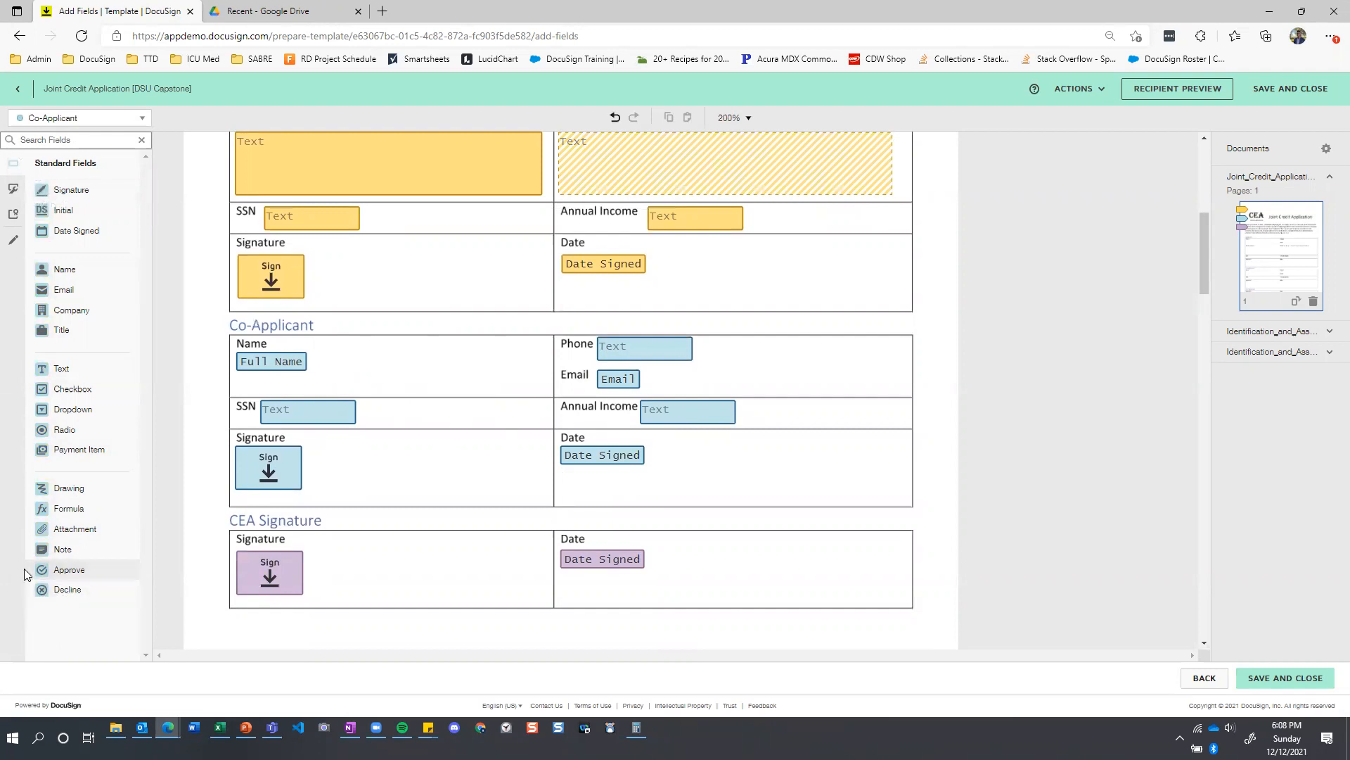
Switch the active recipient to the CEA signer and look over that signer's fields on the Joint Credit Application.
left_click(107, 118)
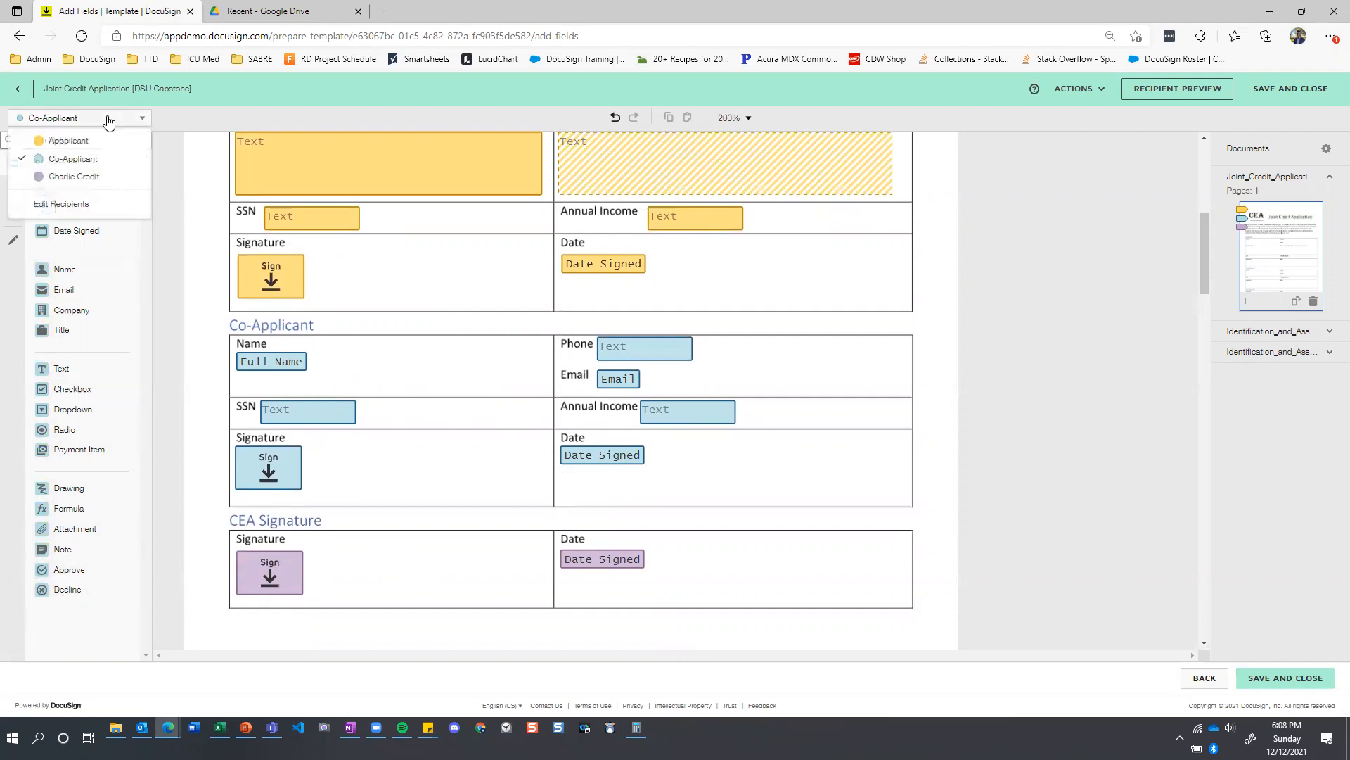
left_click(78, 181)
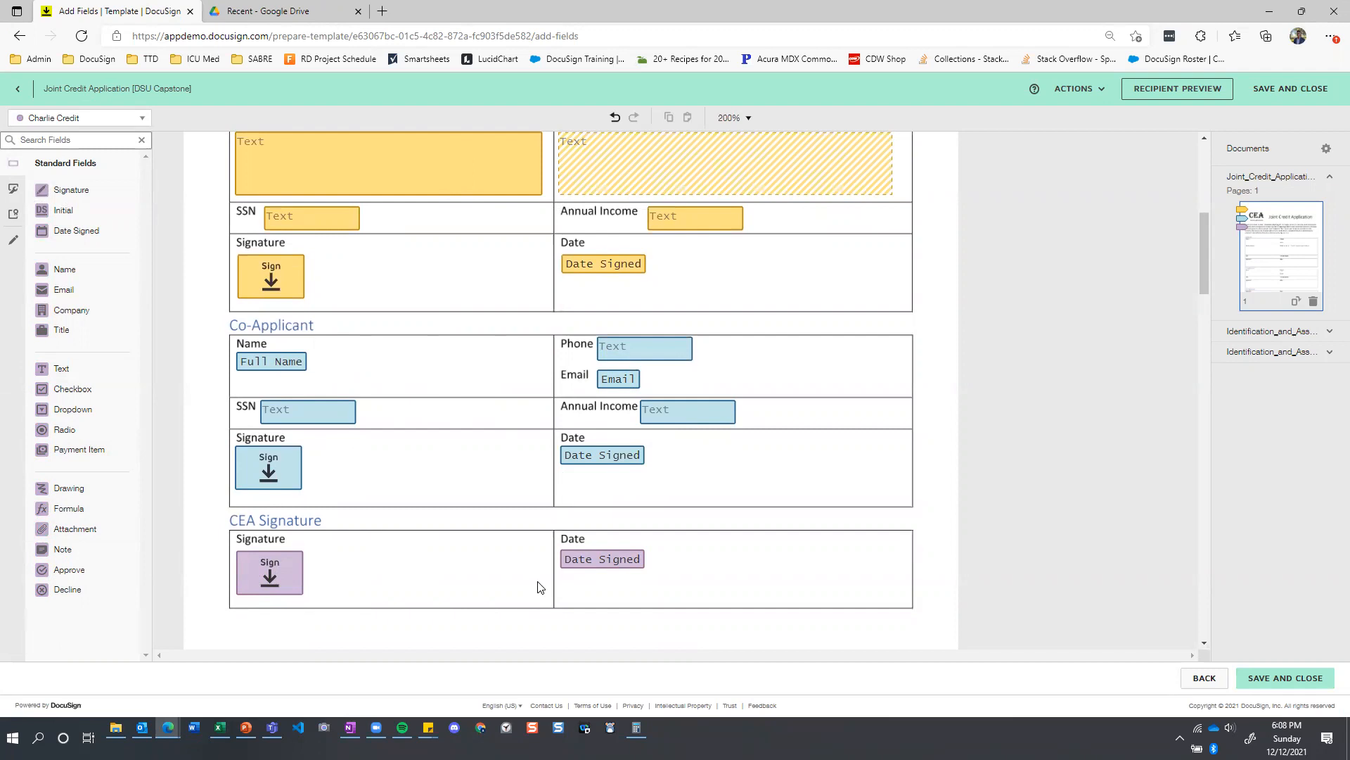
scroll(493, 538, "up", 2)
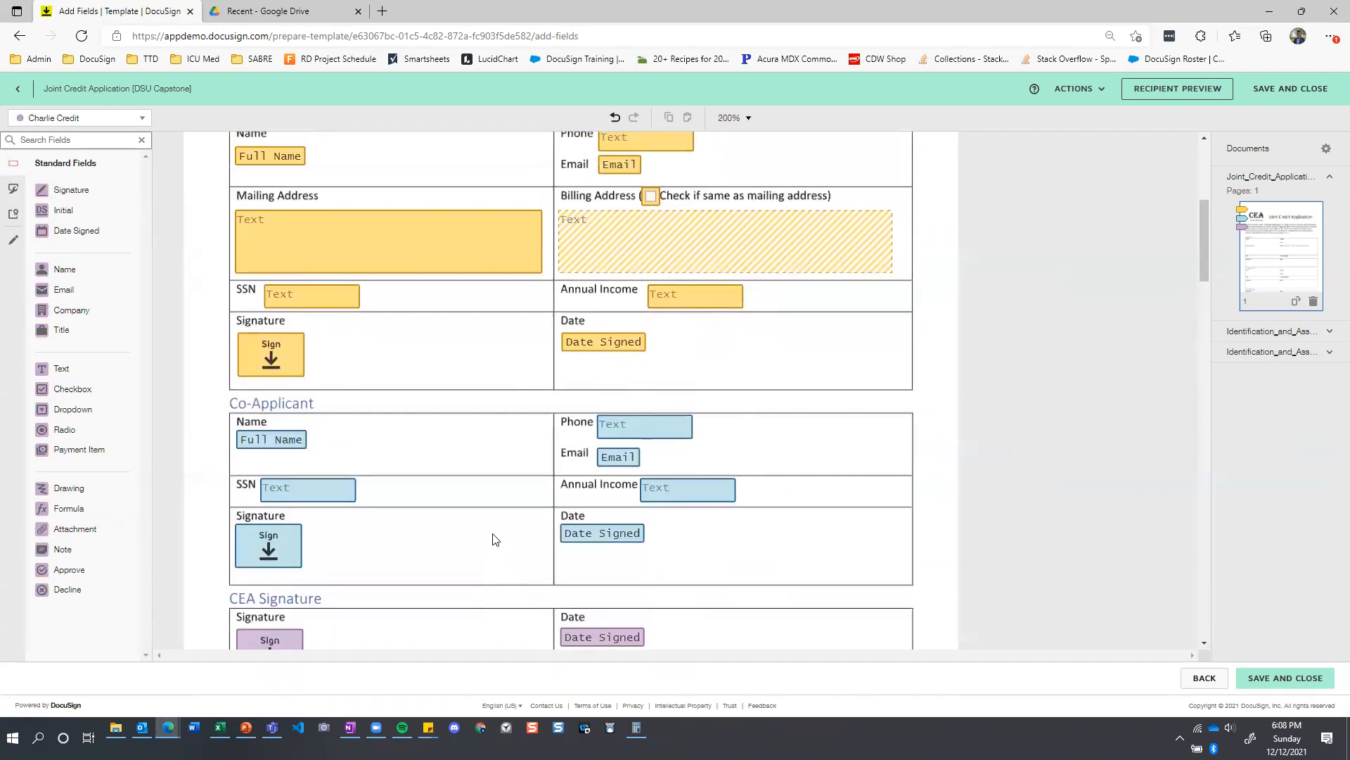
scroll(373, 472, "up", 3)
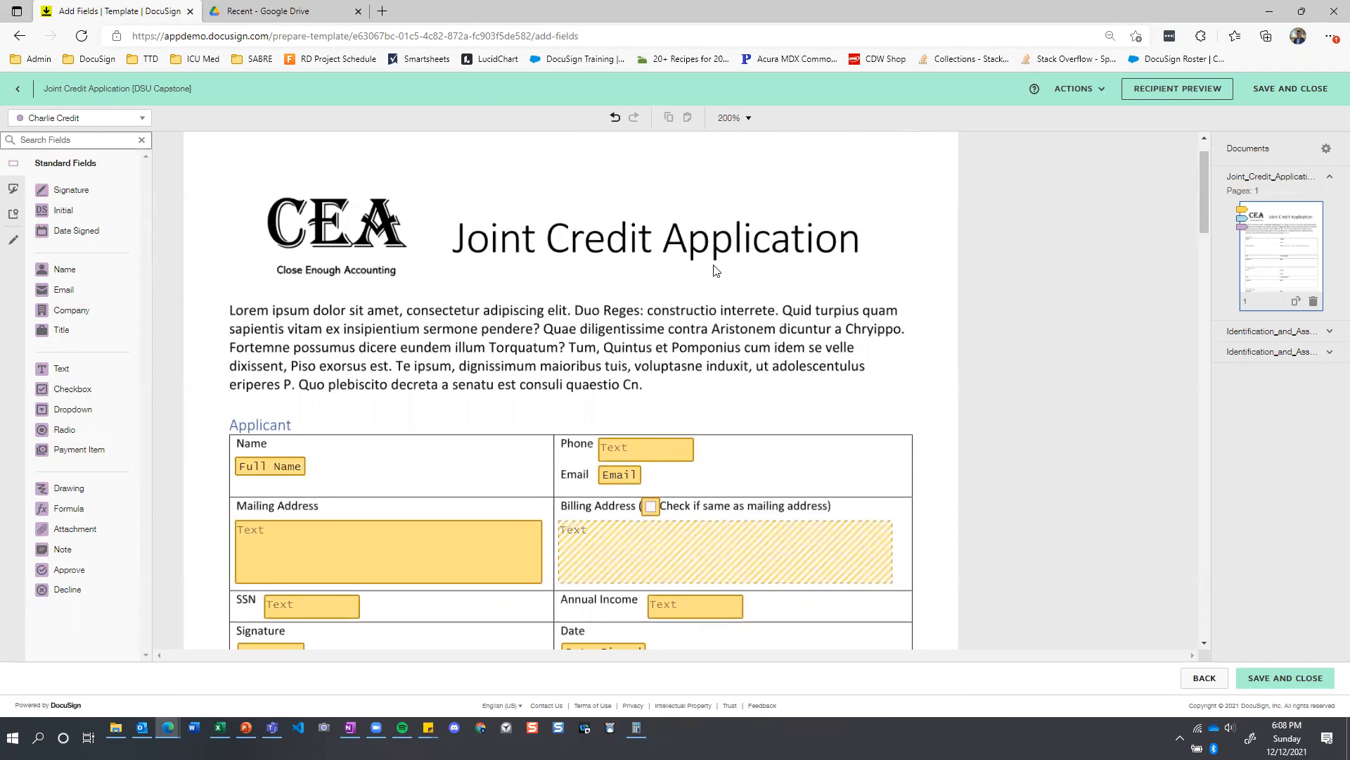
Examine the applicant's Full Name and Email fields on the Joint Credit Application.
scroll(715, 270, "down", 1)
scroll(716, 259, "down", 1)
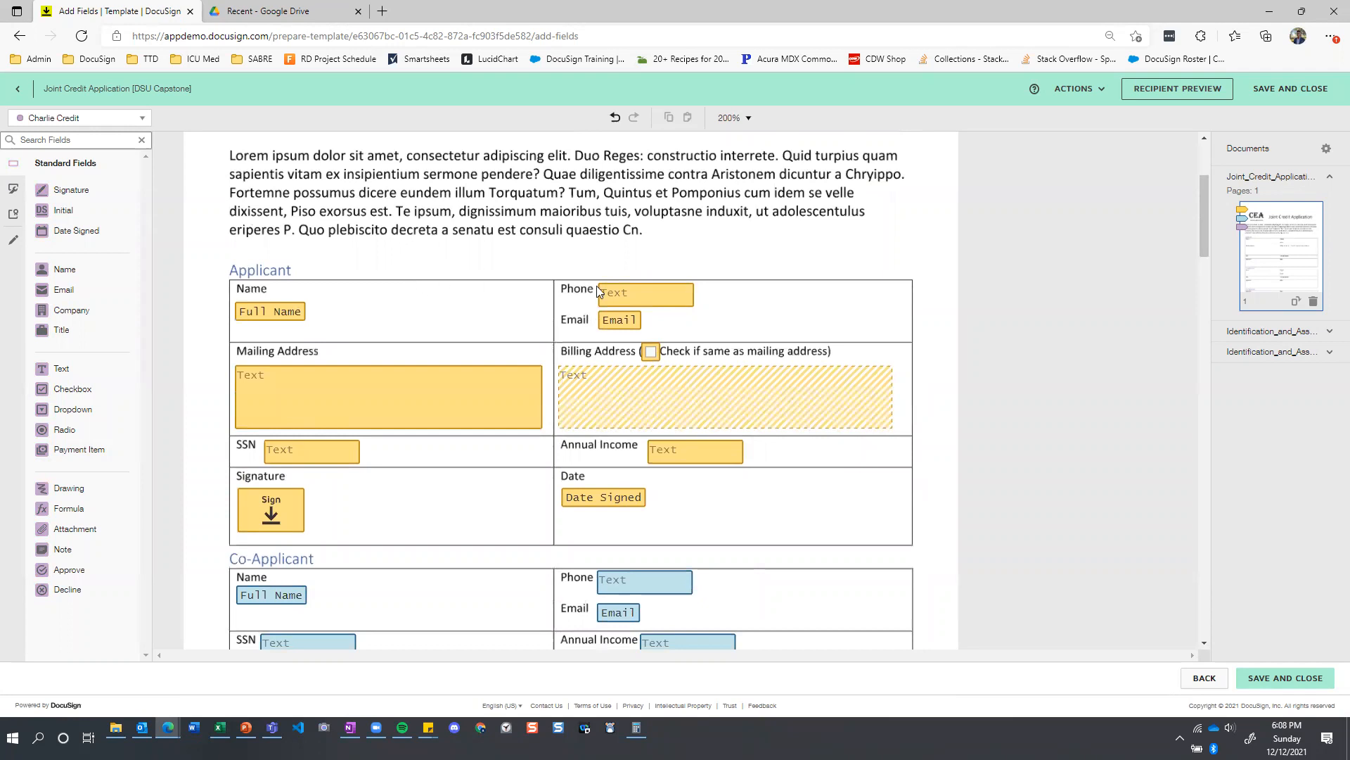
left_click(263, 318)
left_click(624, 326)
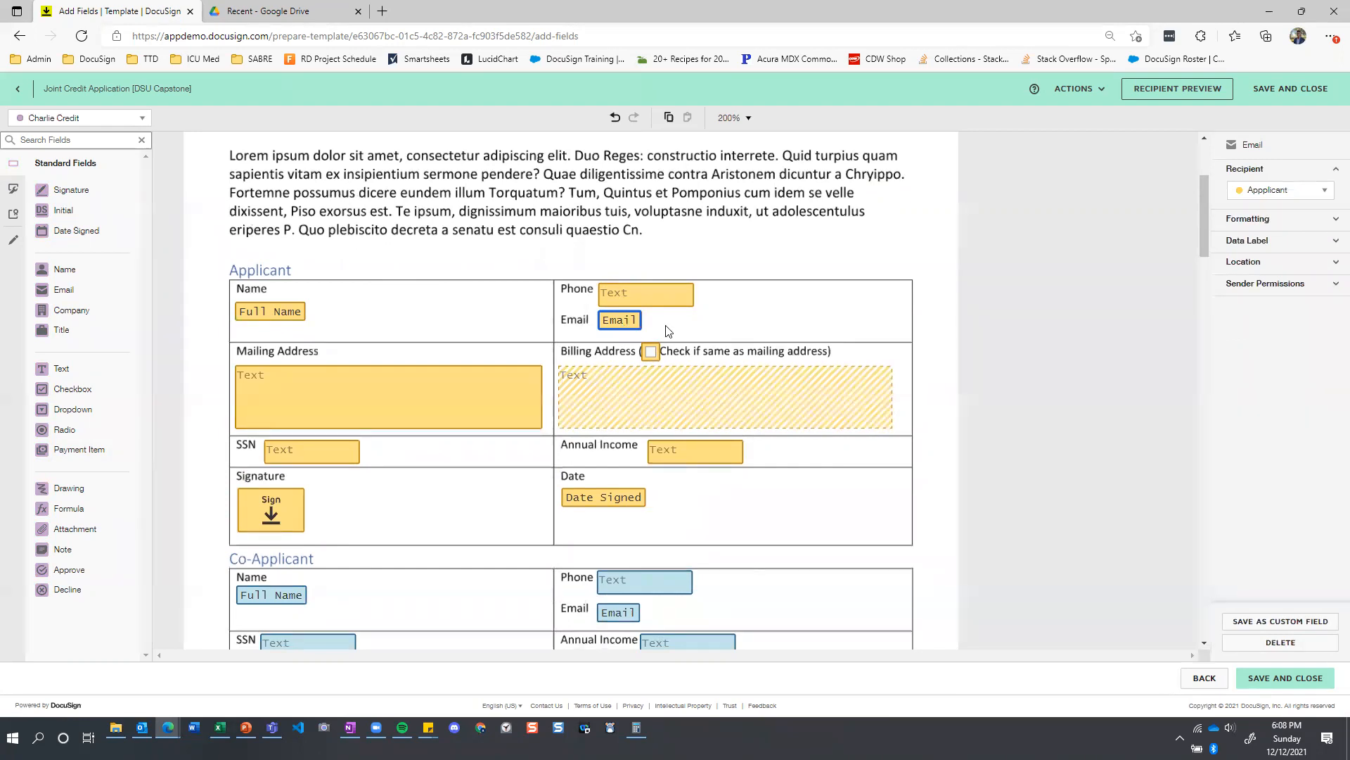
left_click(695, 330)
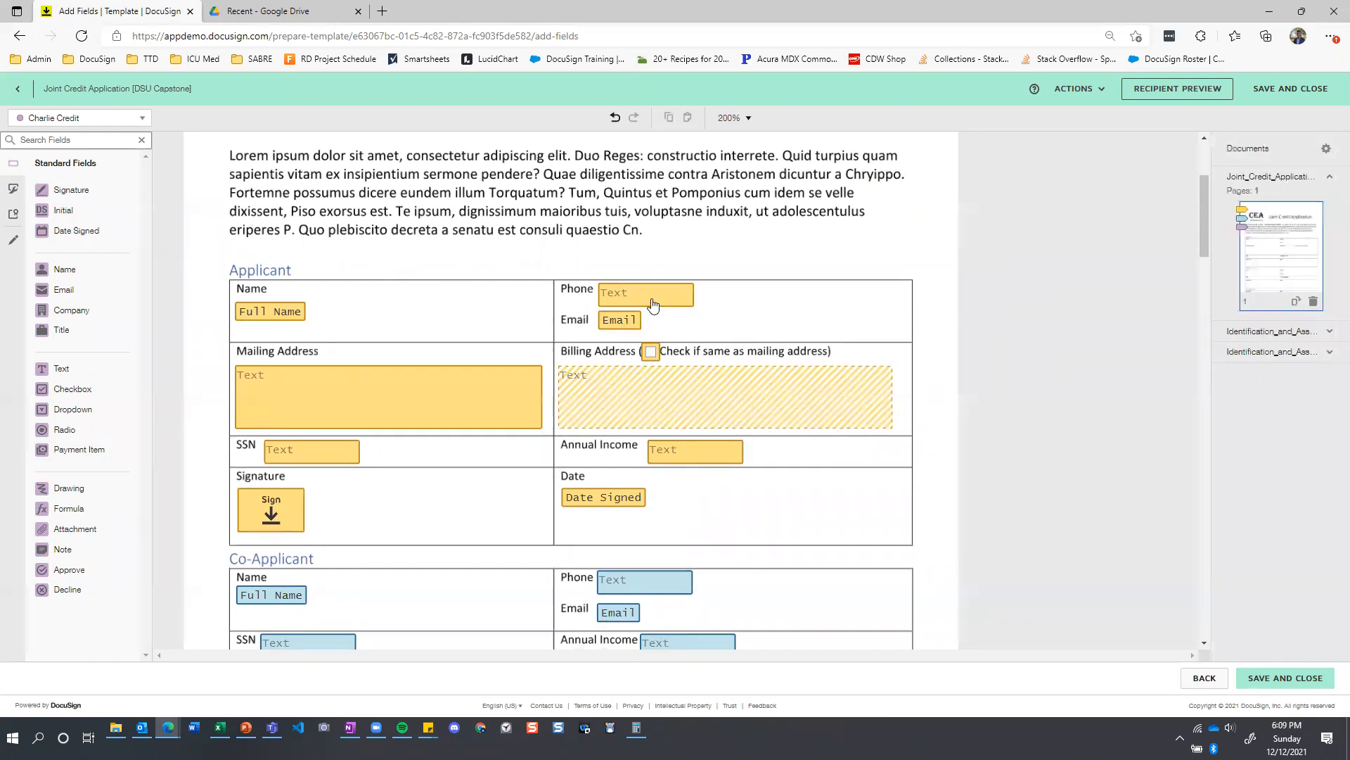
Inspect the applicant's Phone field validation, including its regex pattern and error message, and collapse its recipient and text settings.
left_click(651, 300)
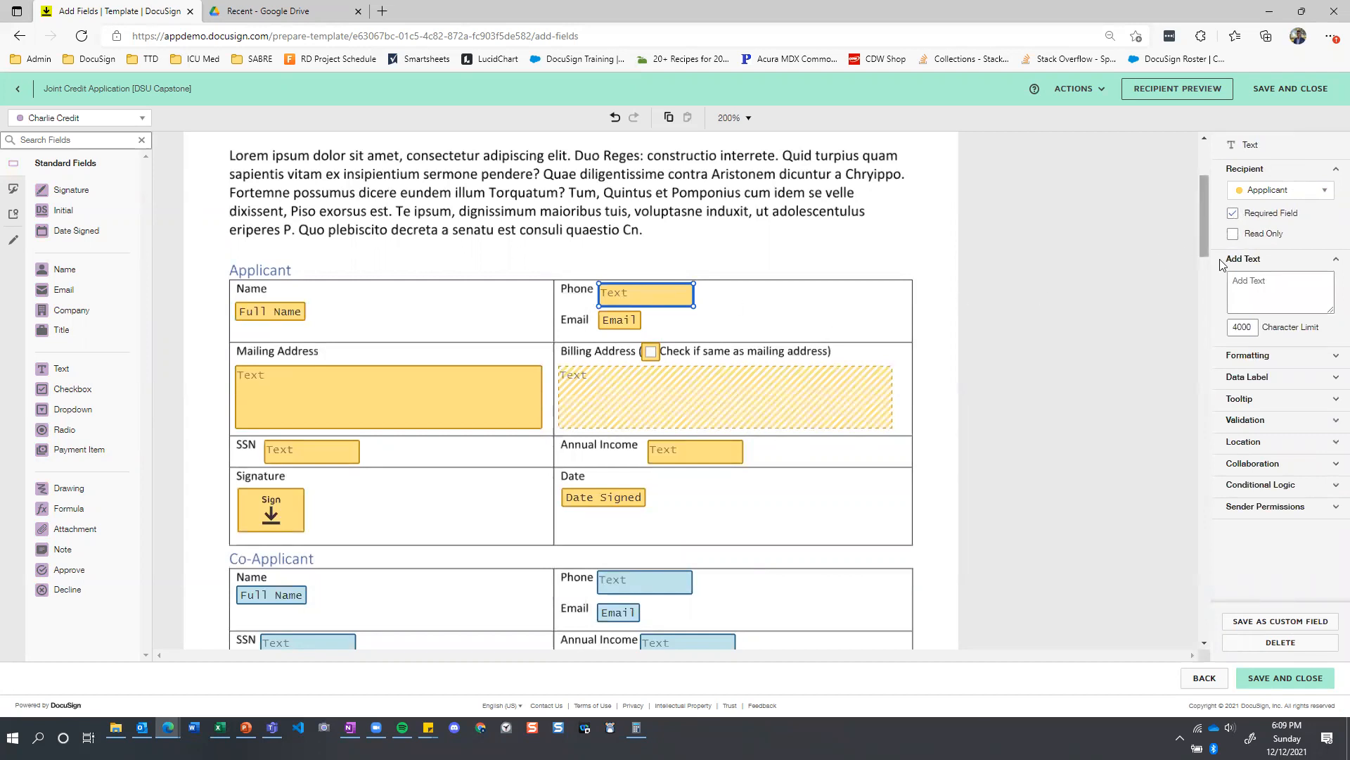
left_click(1334, 424)
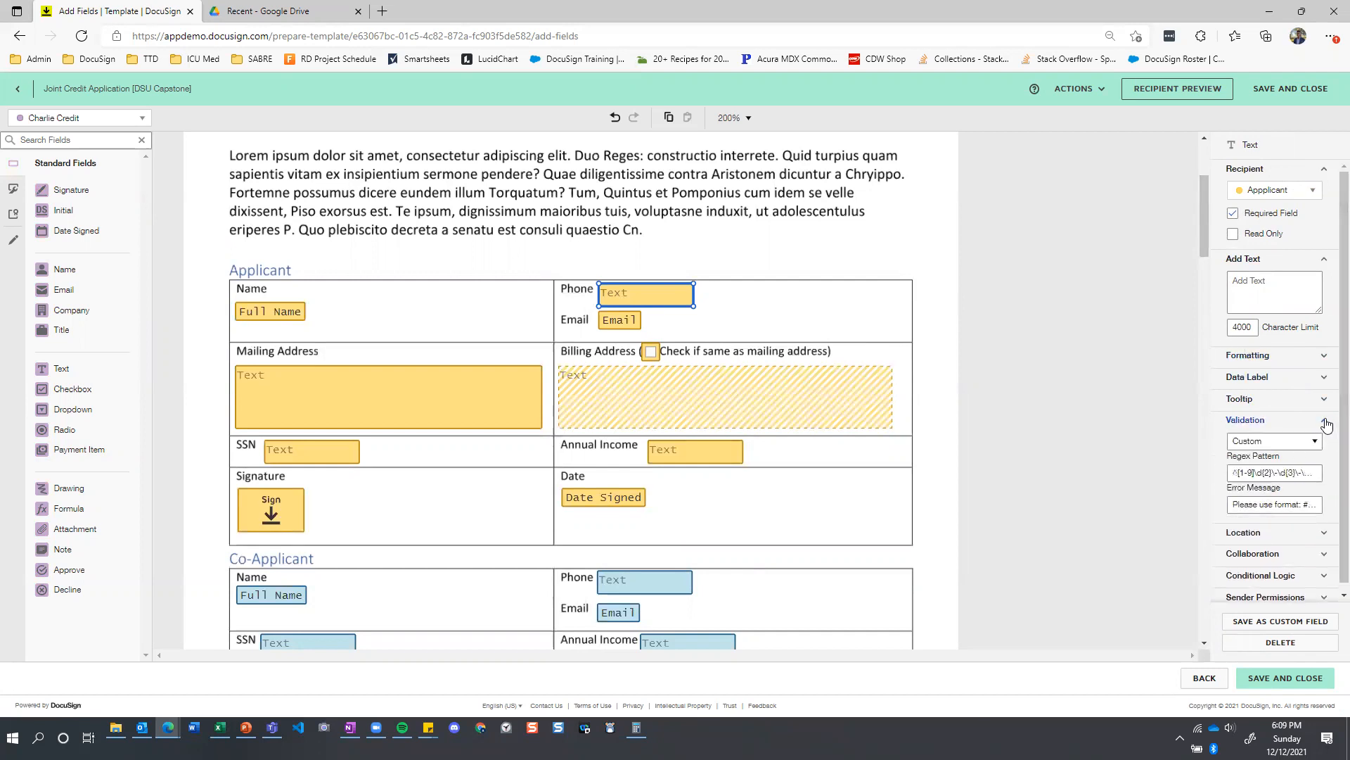
scroll(1297, 422, "down", 1)
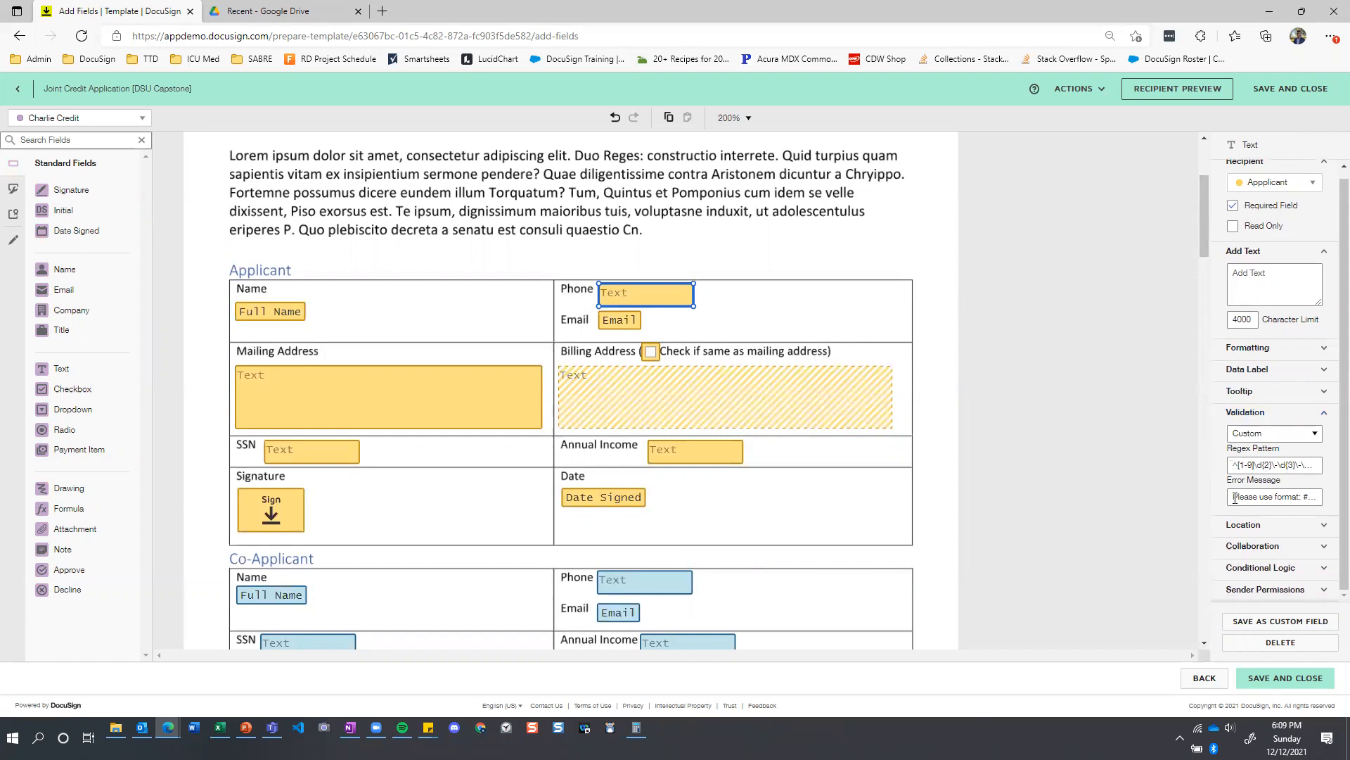
left_click_drag(1234, 499, 1321, 500)
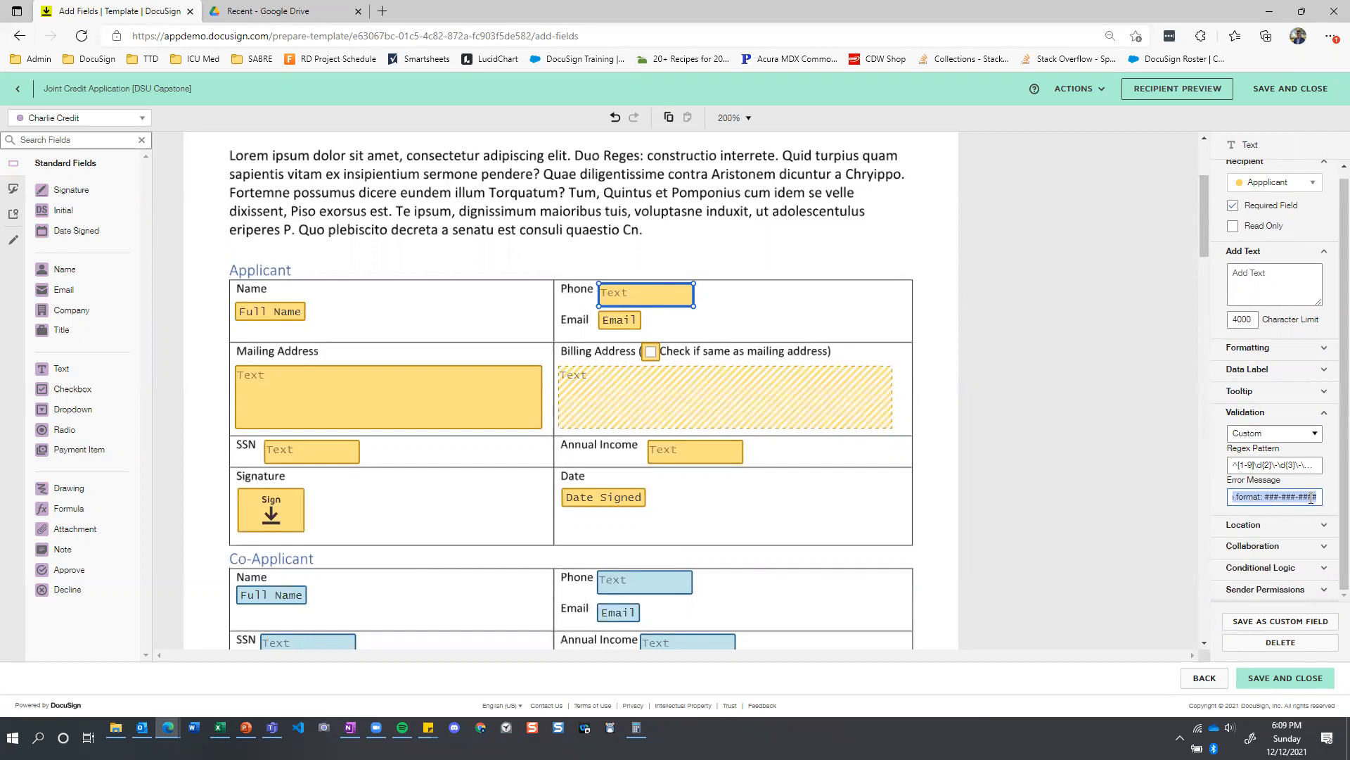
left_click(1297, 465)
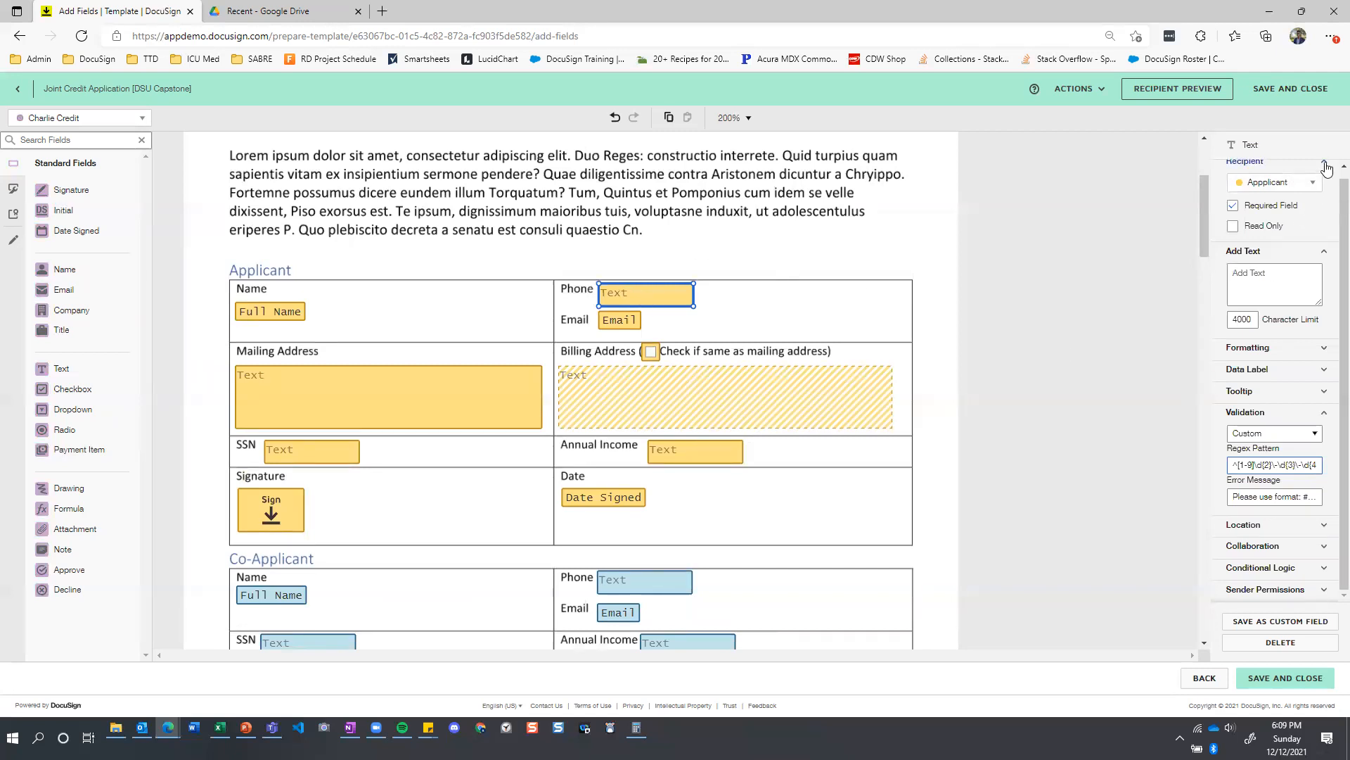
scroll(1253, 350, "up", 1)
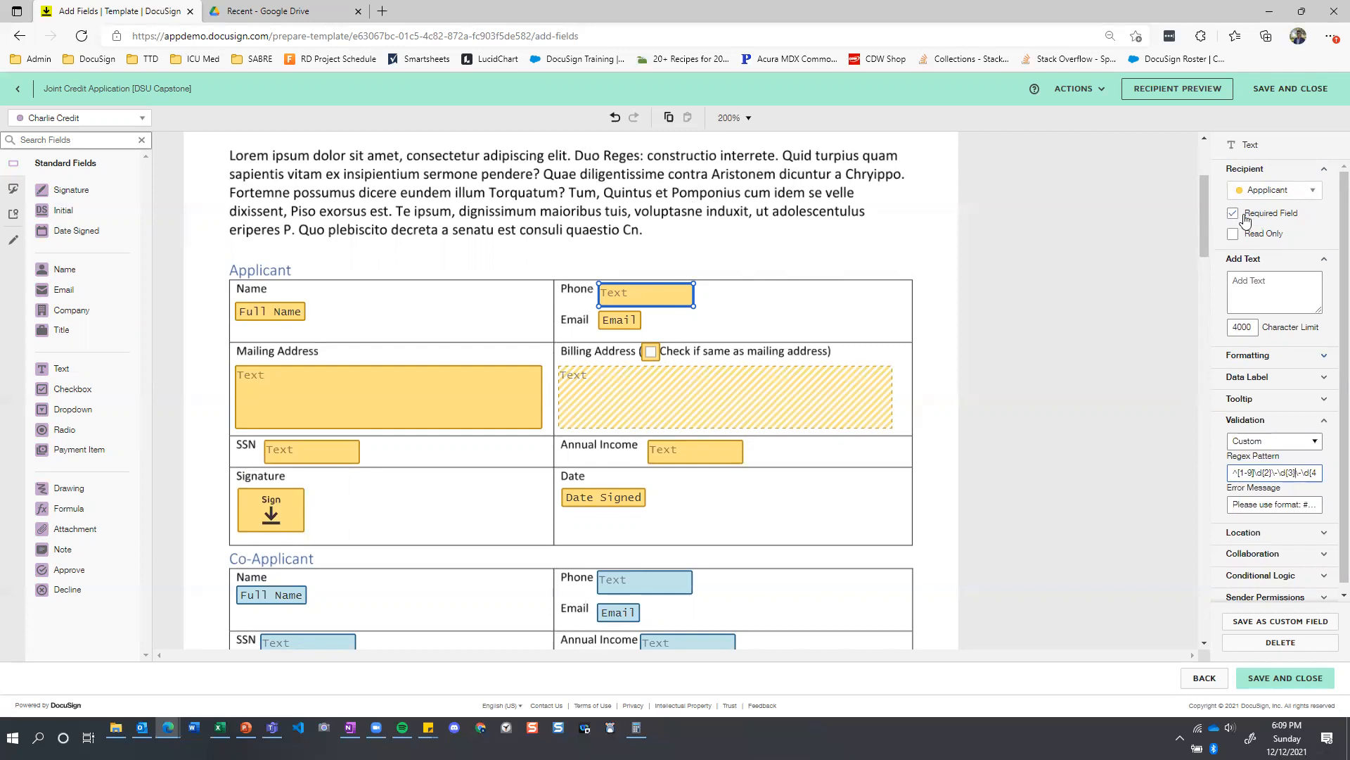
left_click(1325, 175)
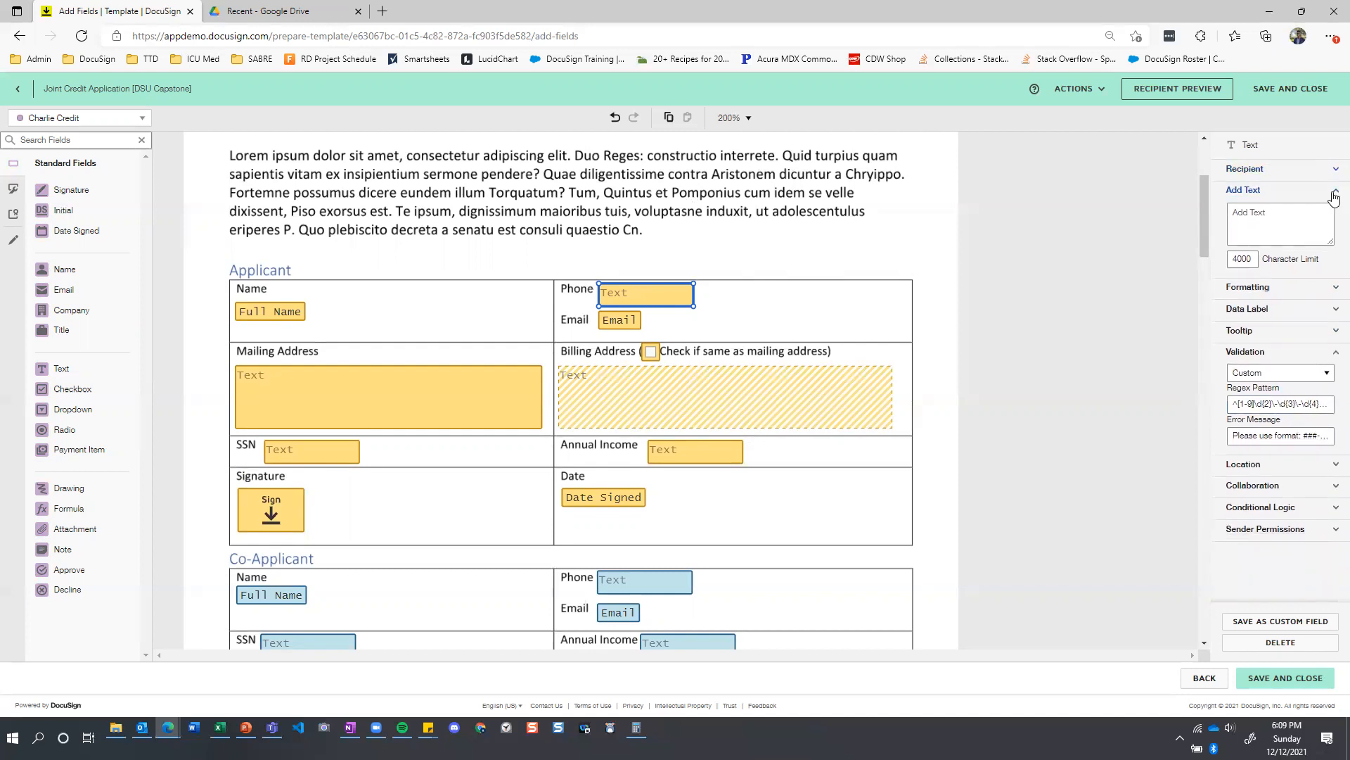
left_click(1334, 194)
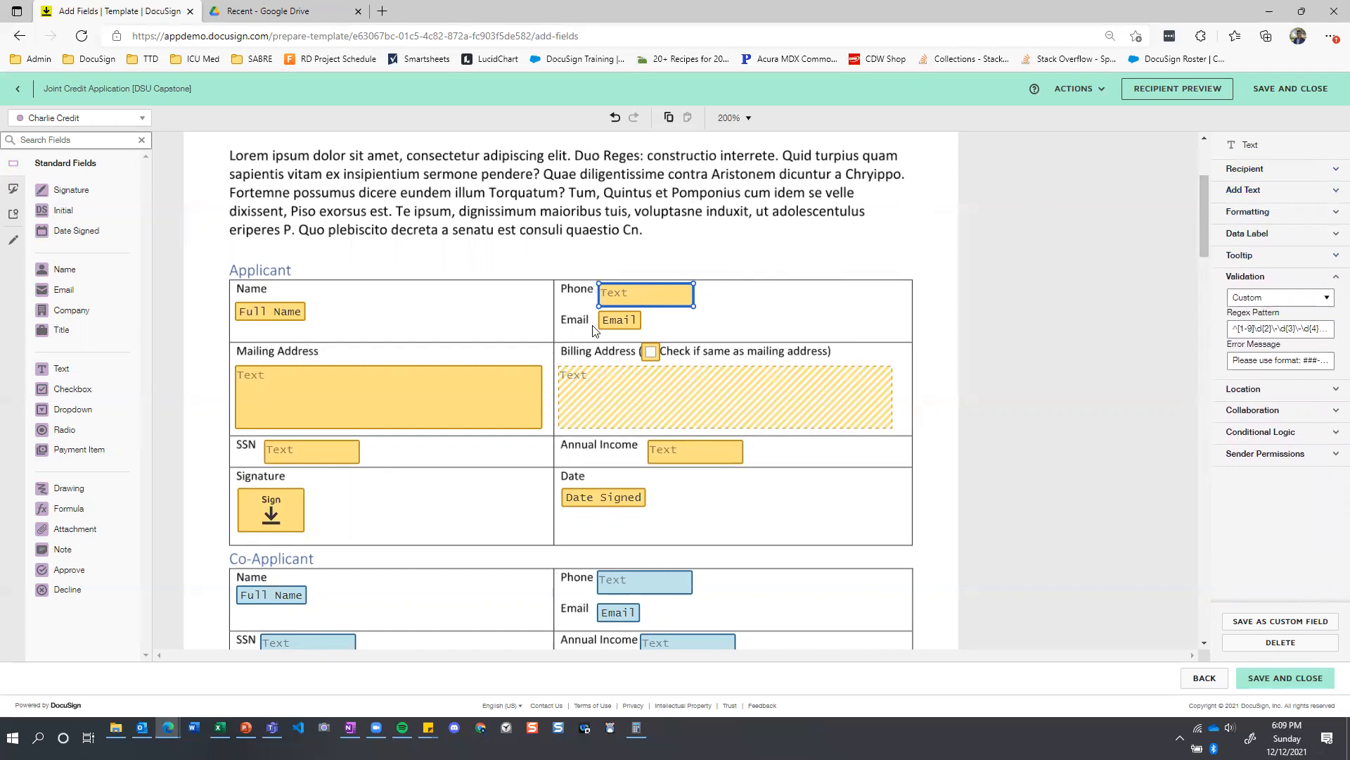
Review the mailing and billing address fields and the conditional logic and data label of the same-address checkbox.
left_click(285, 383)
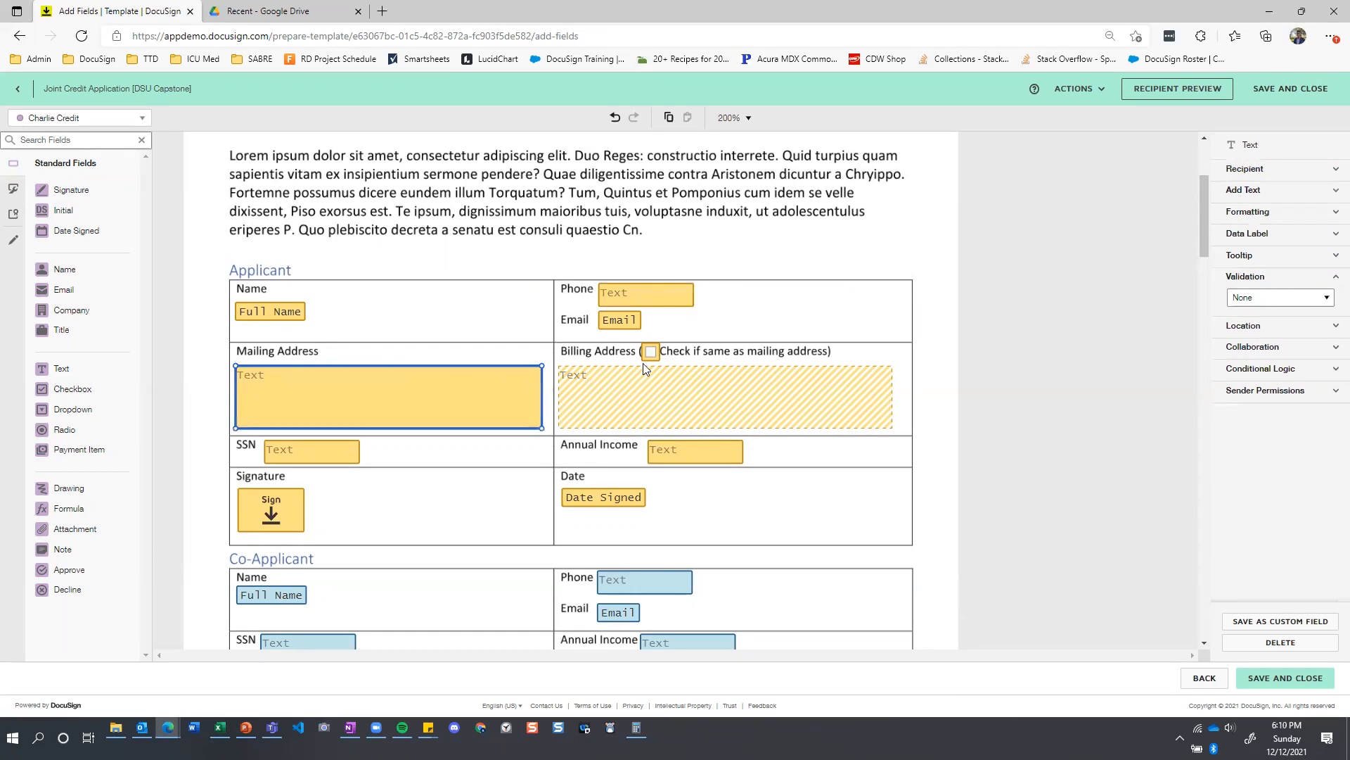
left_click(617, 400)
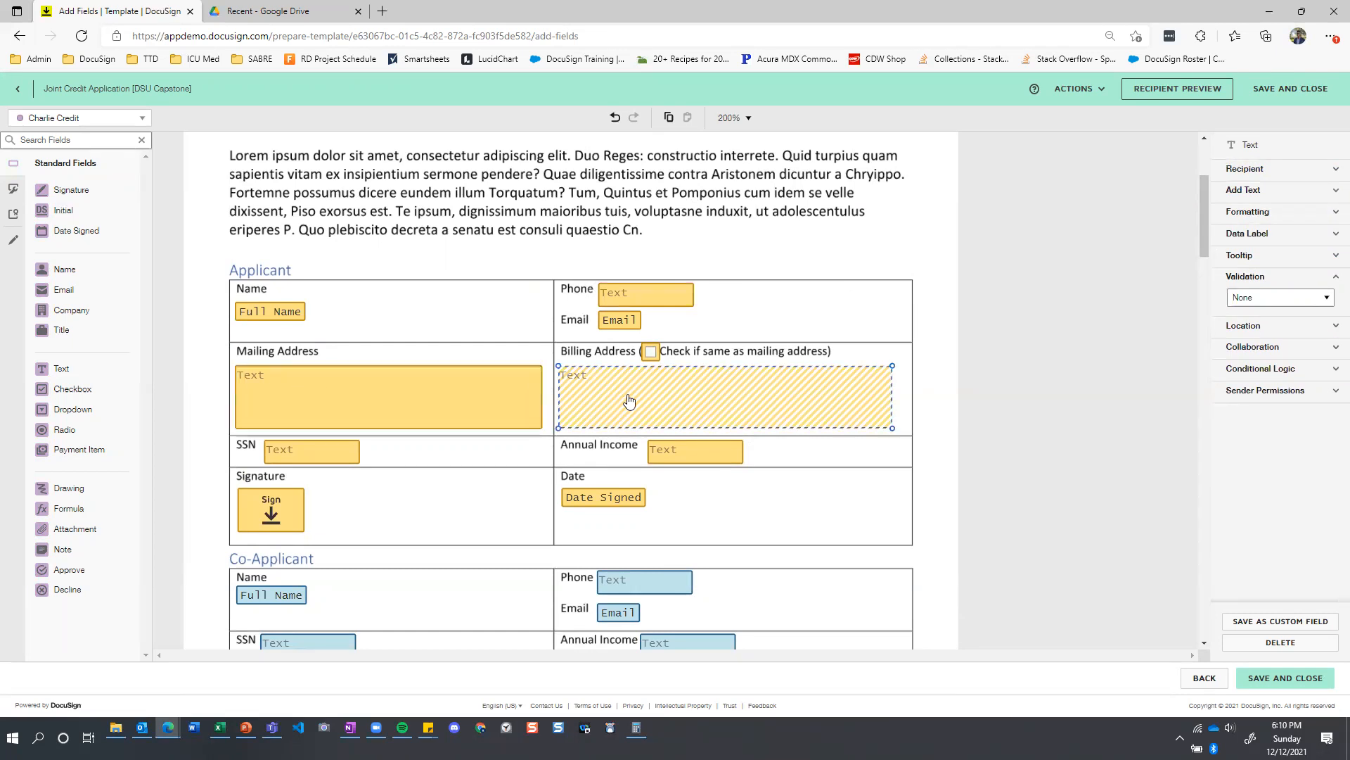
left_click(1332, 373)
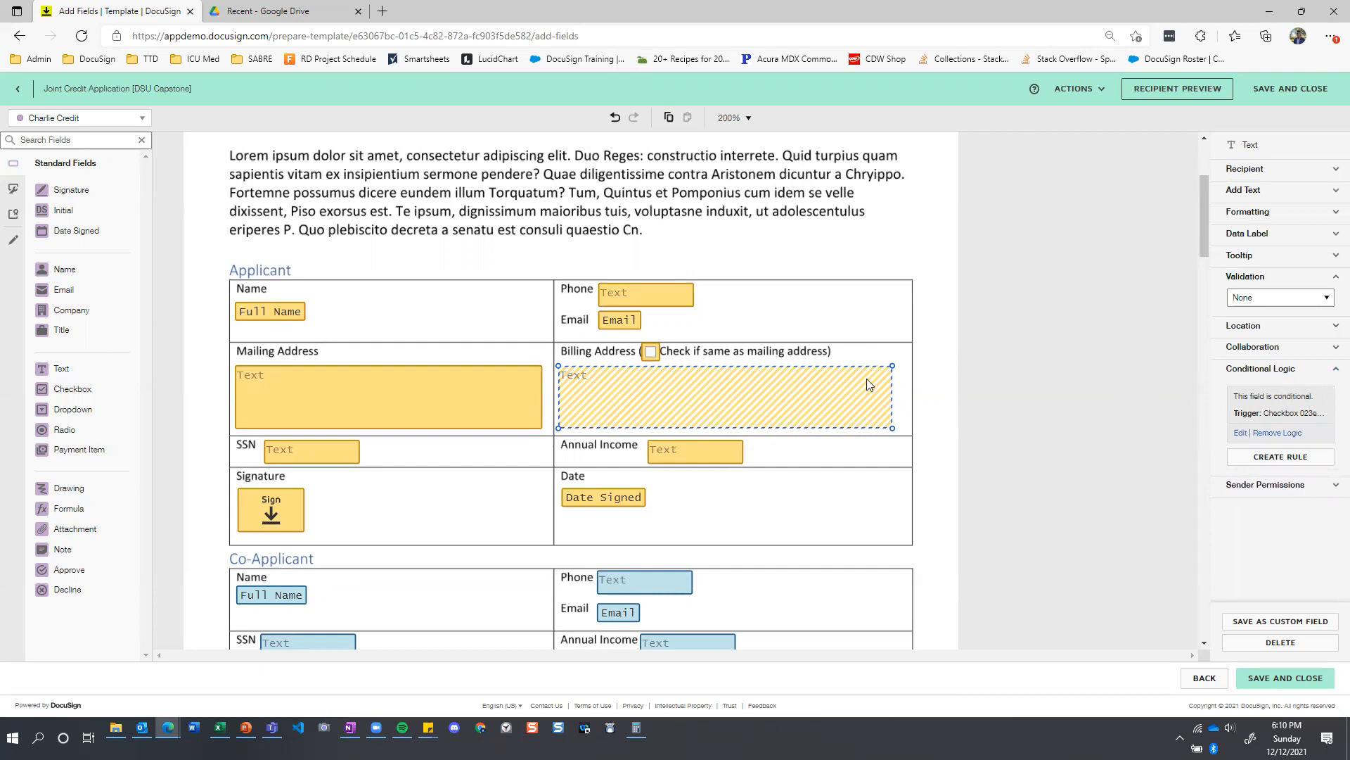
left_click(651, 354)
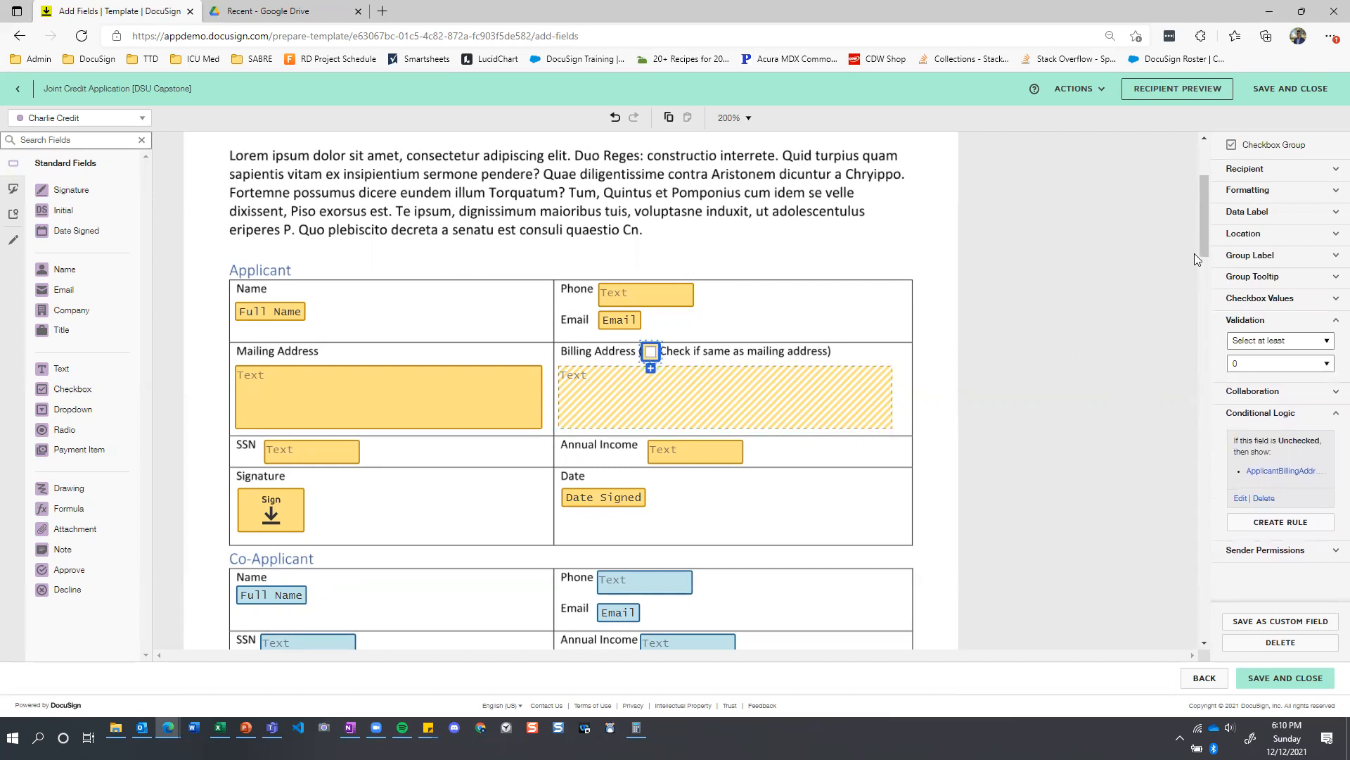
left_click(1276, 213)
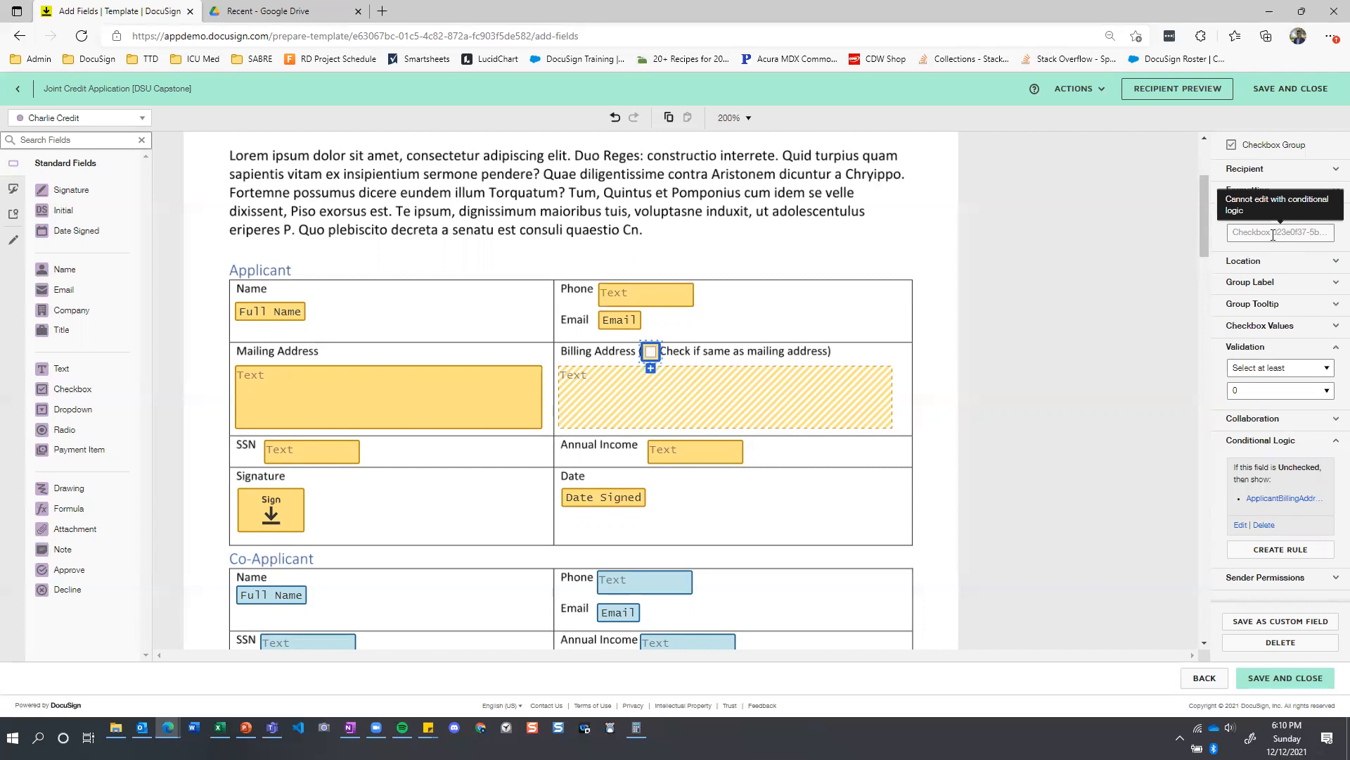
left_click(911, 383)
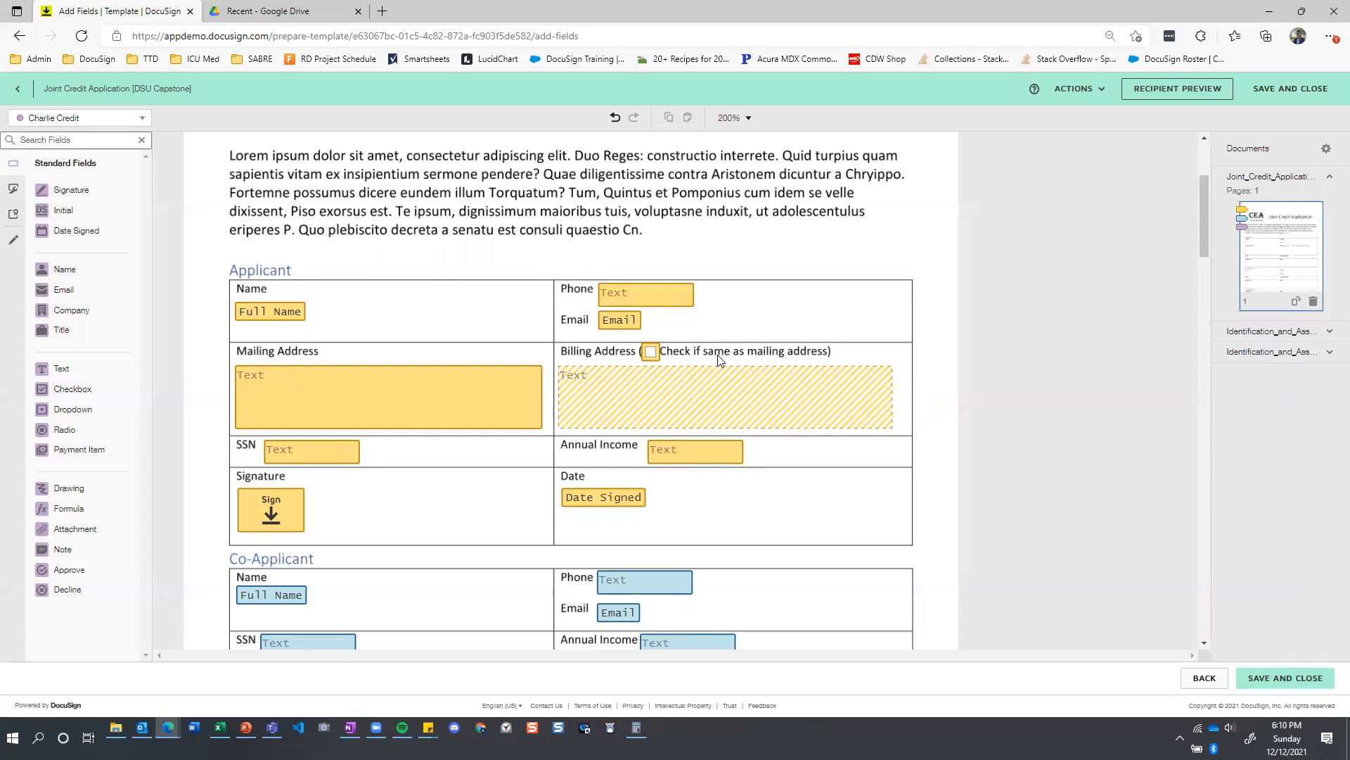
Check the formatting, data label and validation settings of the applicant's SSN field on the Joint Credit Application.
scroll(436, 302, "down", 1)
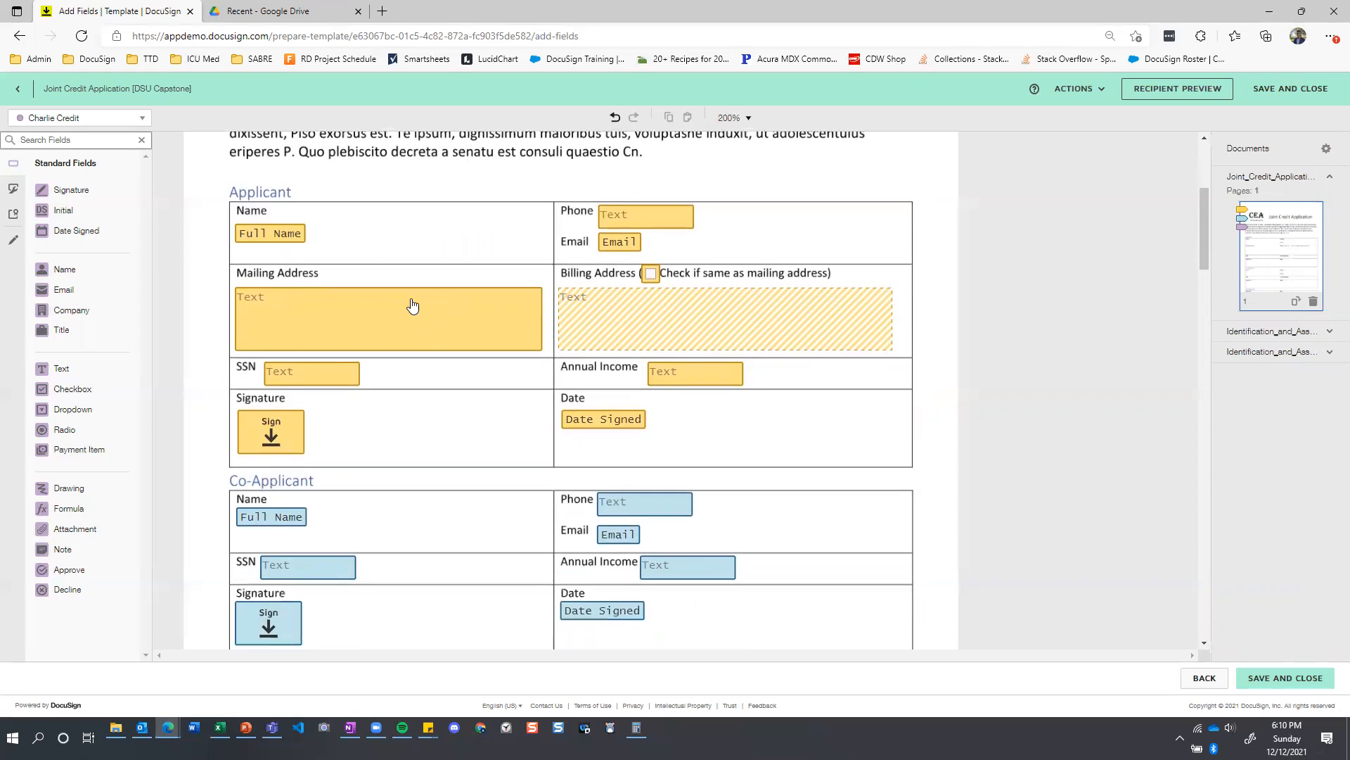
left_click(295, 379)
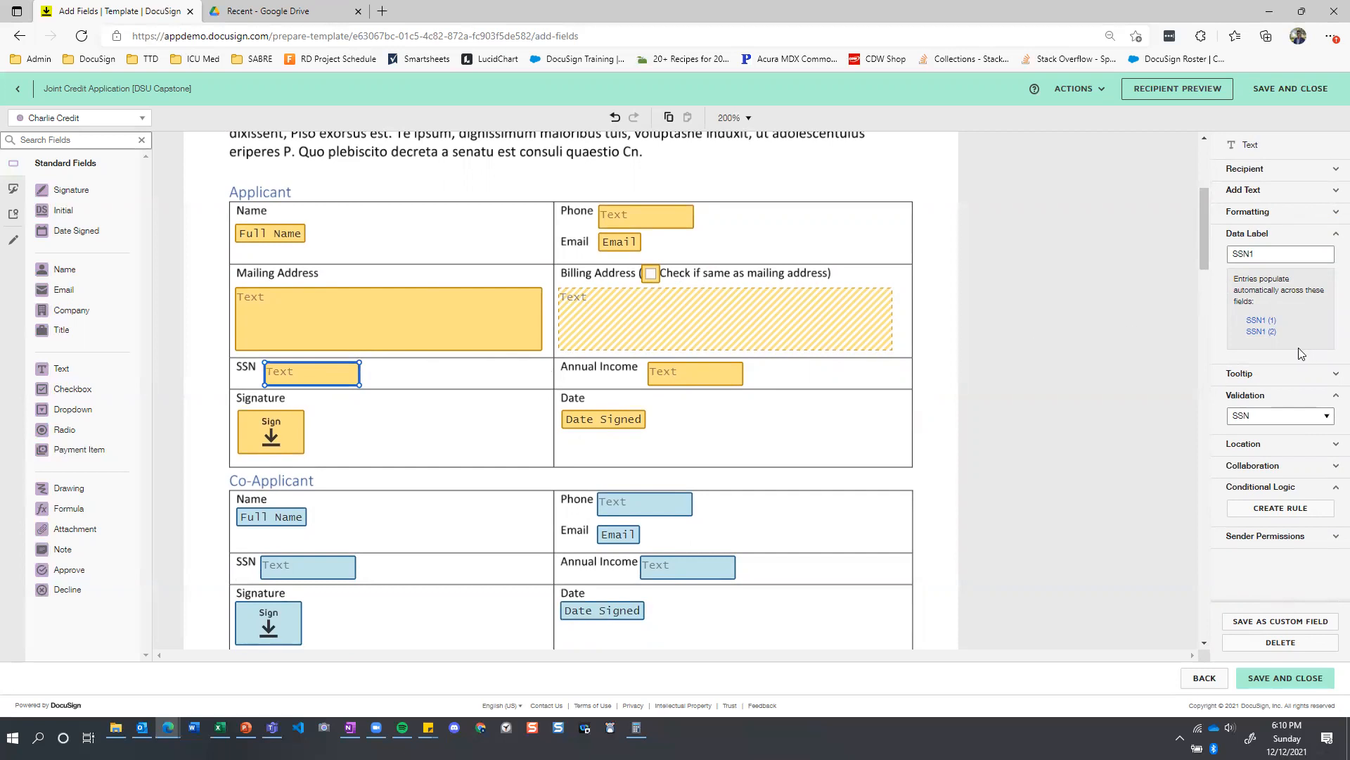
left_click(1334, 220)
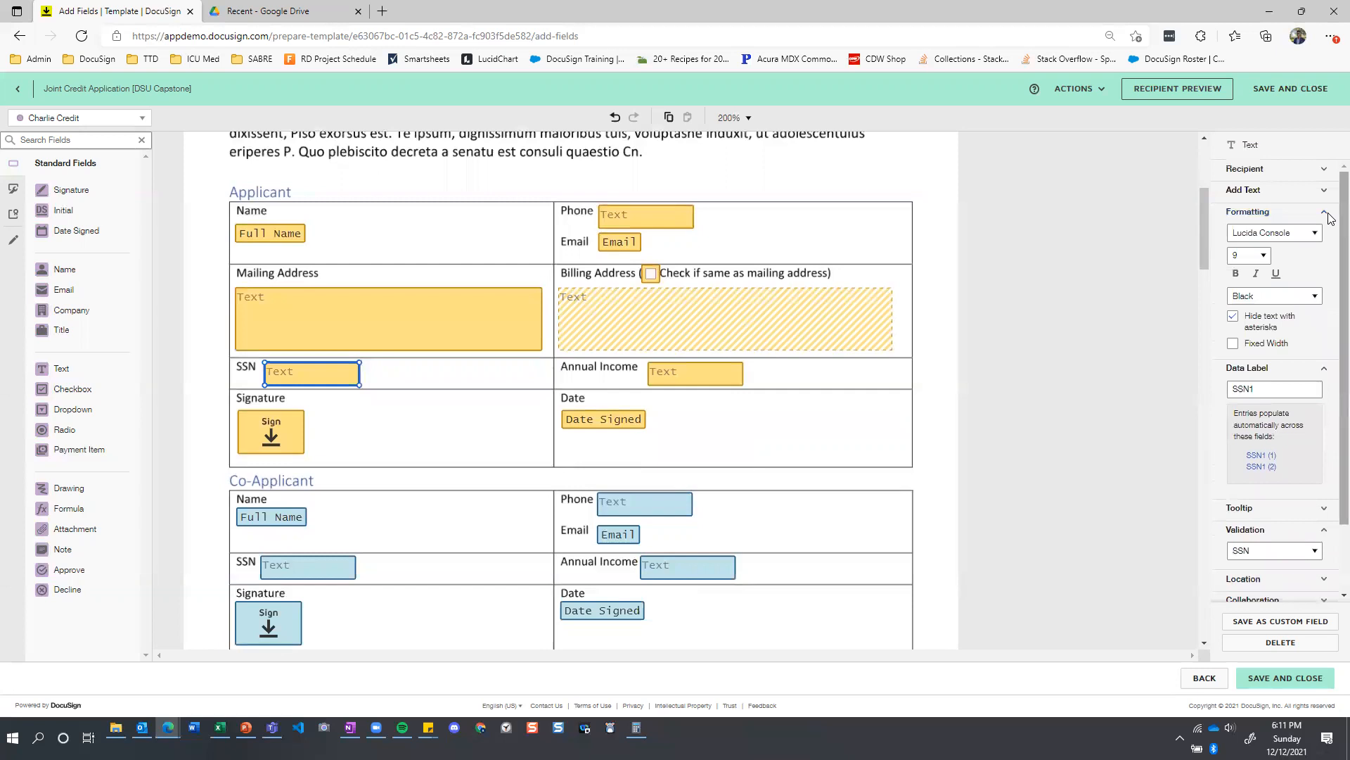
left_click(1330, 213)
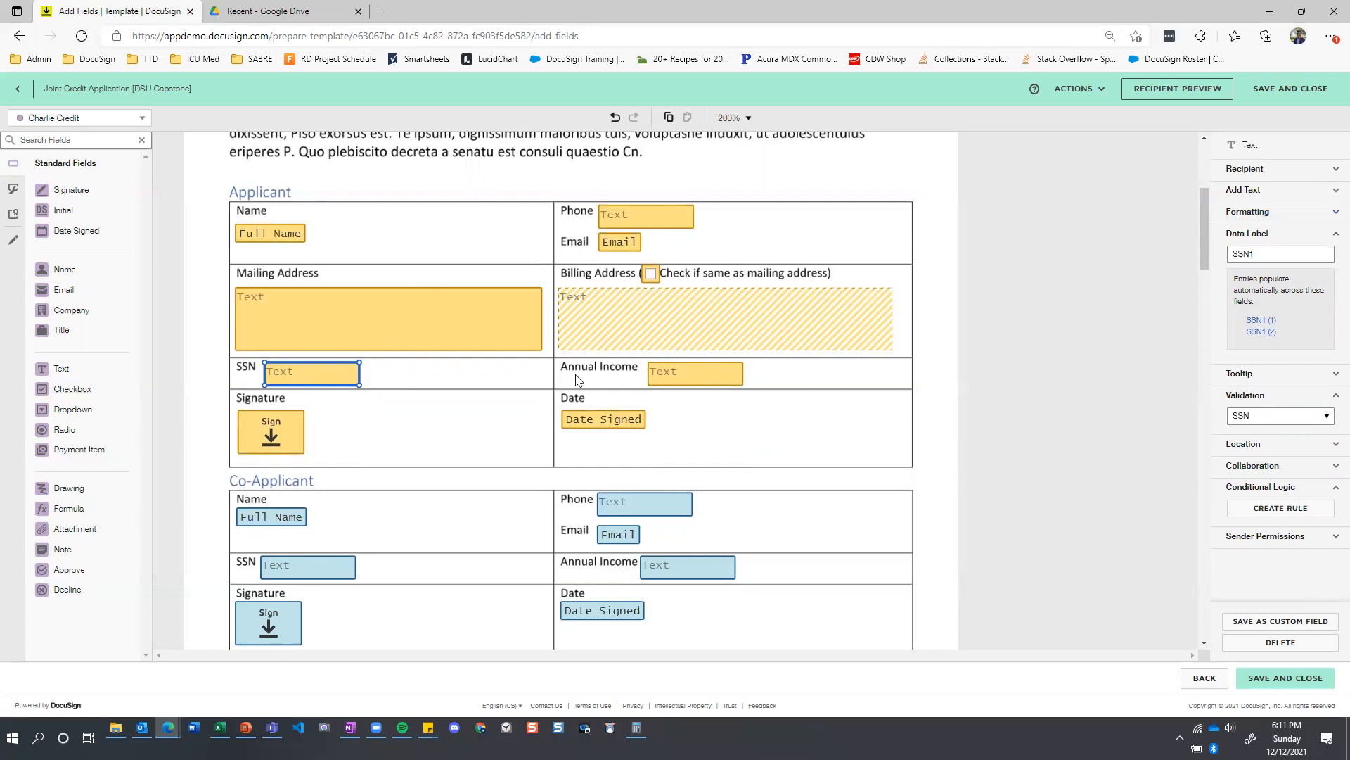
left_click(452, 379)
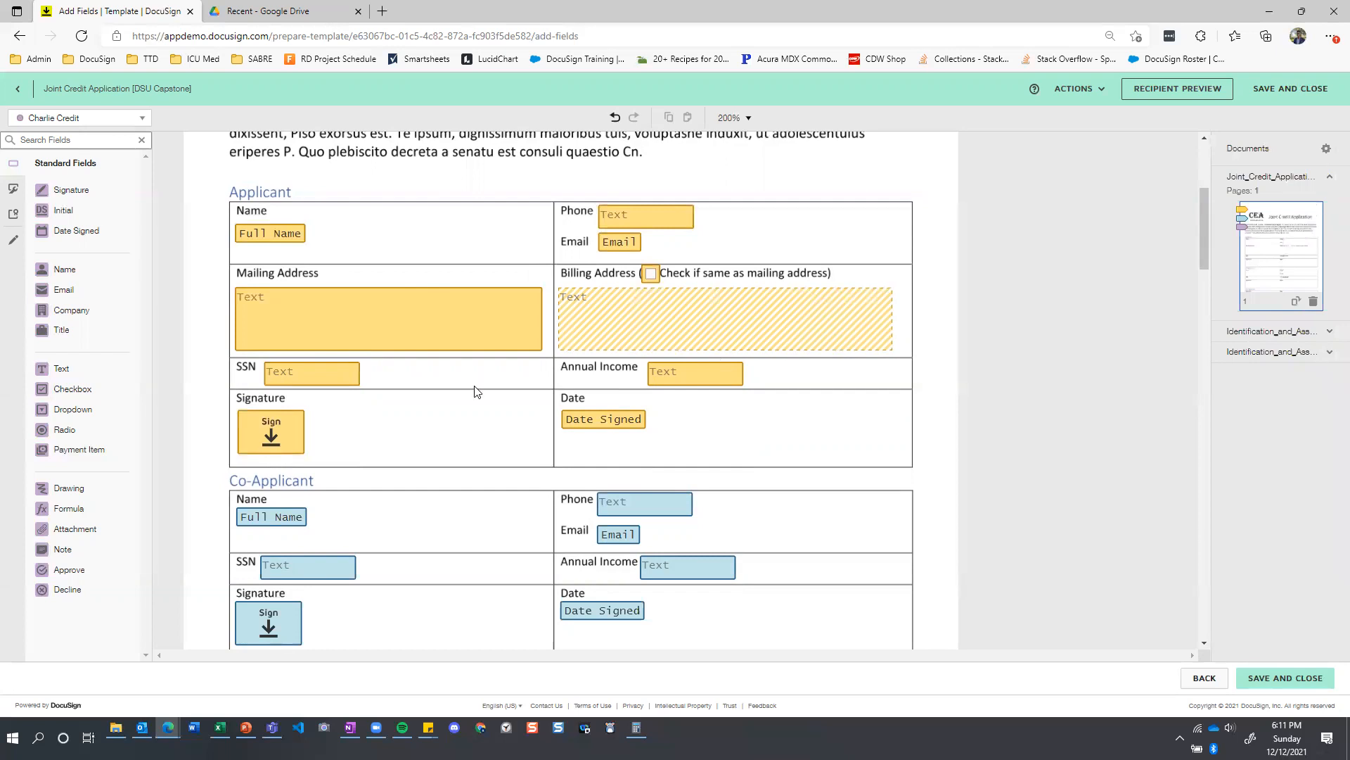
Compare the data label of the applicant's SSN field with its linked counterpart on the Identification and Asset Statement.
left_click(335, 378)
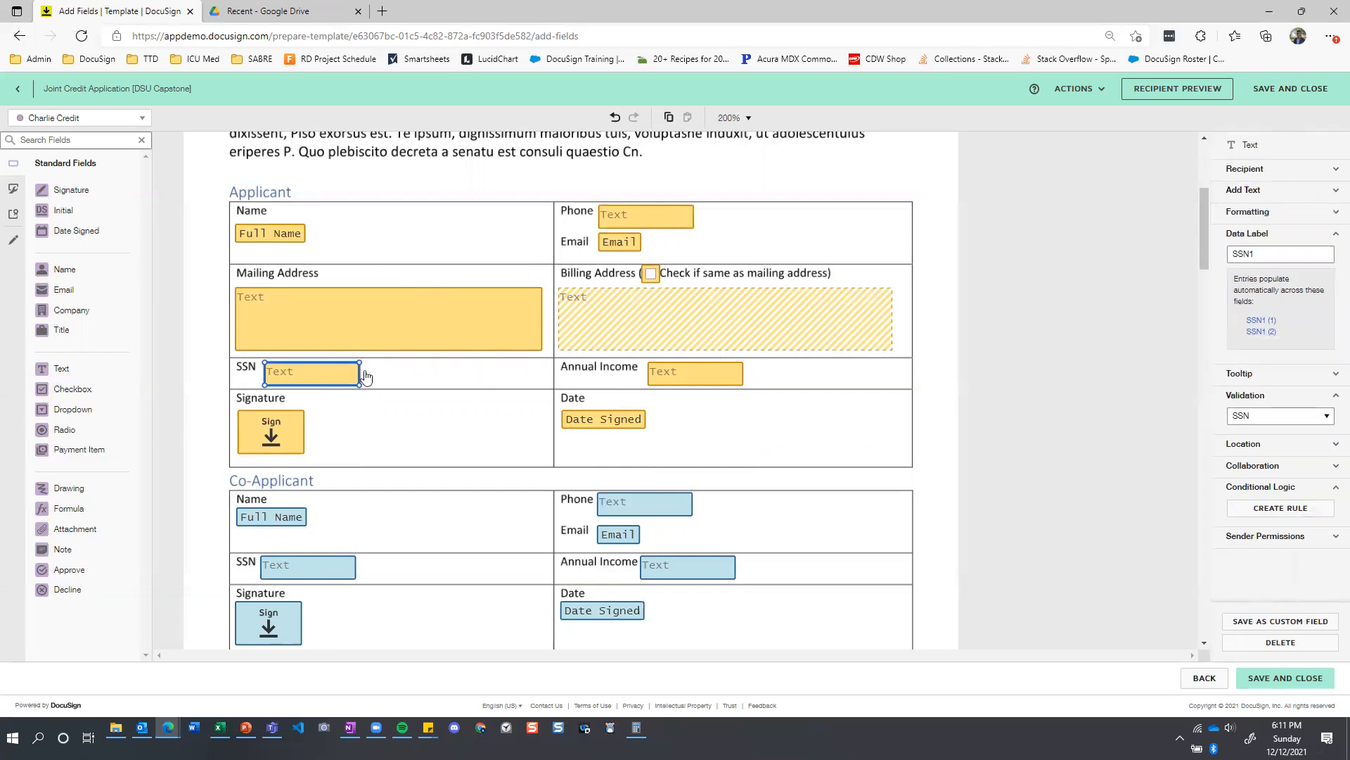
left_click(1334, 235)
left_click(1335, 237)
scroll(392, 295, "down", 3)
scroll(386, 286, "up", 2)
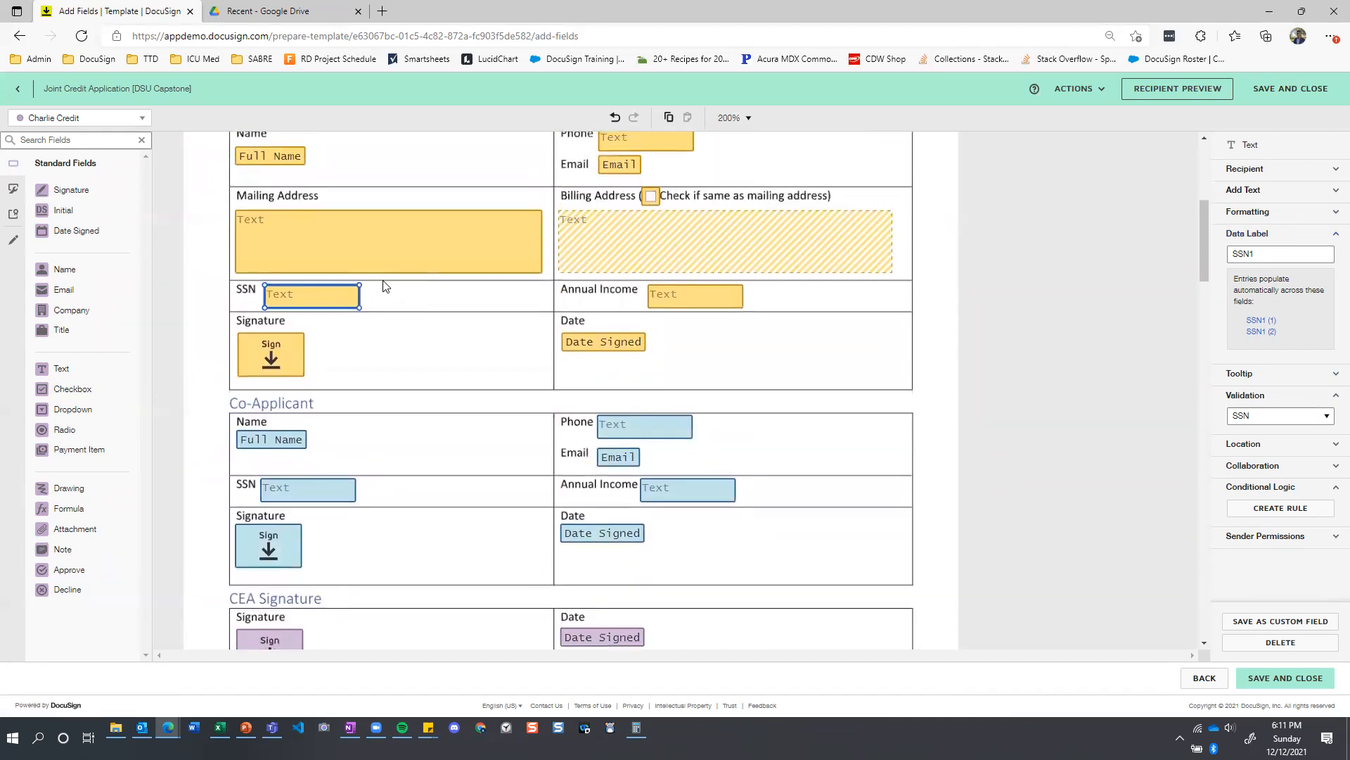
scroll(386, 286, "down", 1)
scroll(346, 230, "down", 6)
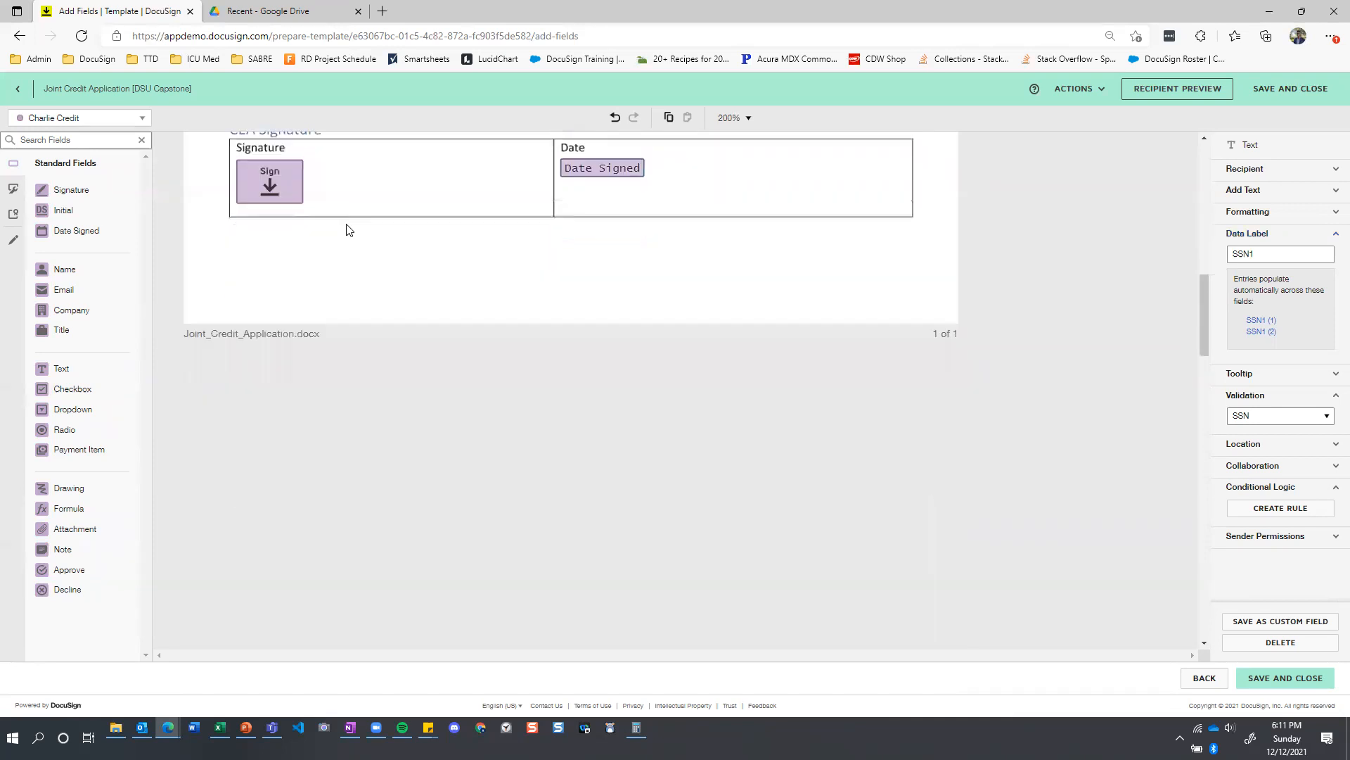
scroll(346, 229, "up", 8)
scroll(346, 239, "down", 1)
left_click(307, 325)
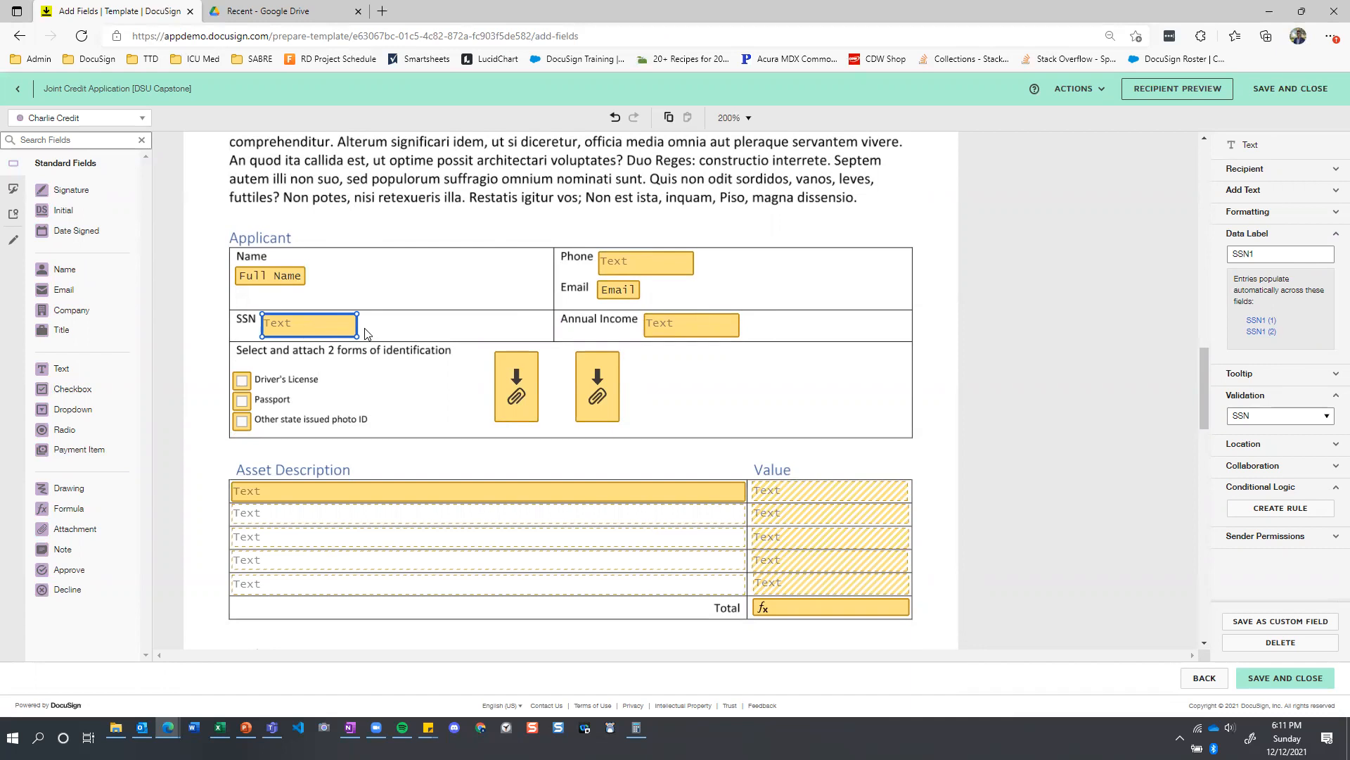
scroll(365, 333, "up", 10)
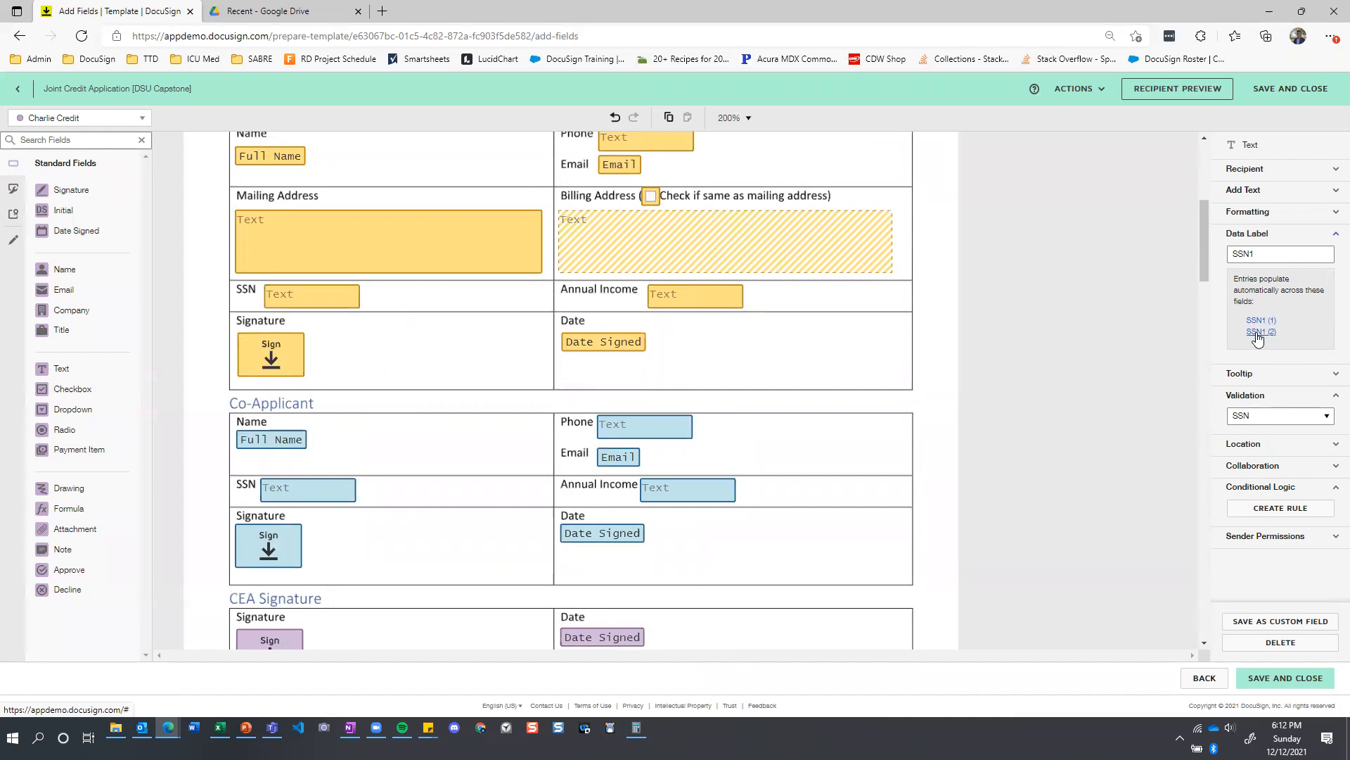
Compare the data label and validation of the applicant's Annual Income field with its linked counterpart on the Identification and Asset Statement.
scroll(417, 387, "up", 2)
scroll(418, 387, "down", 2)
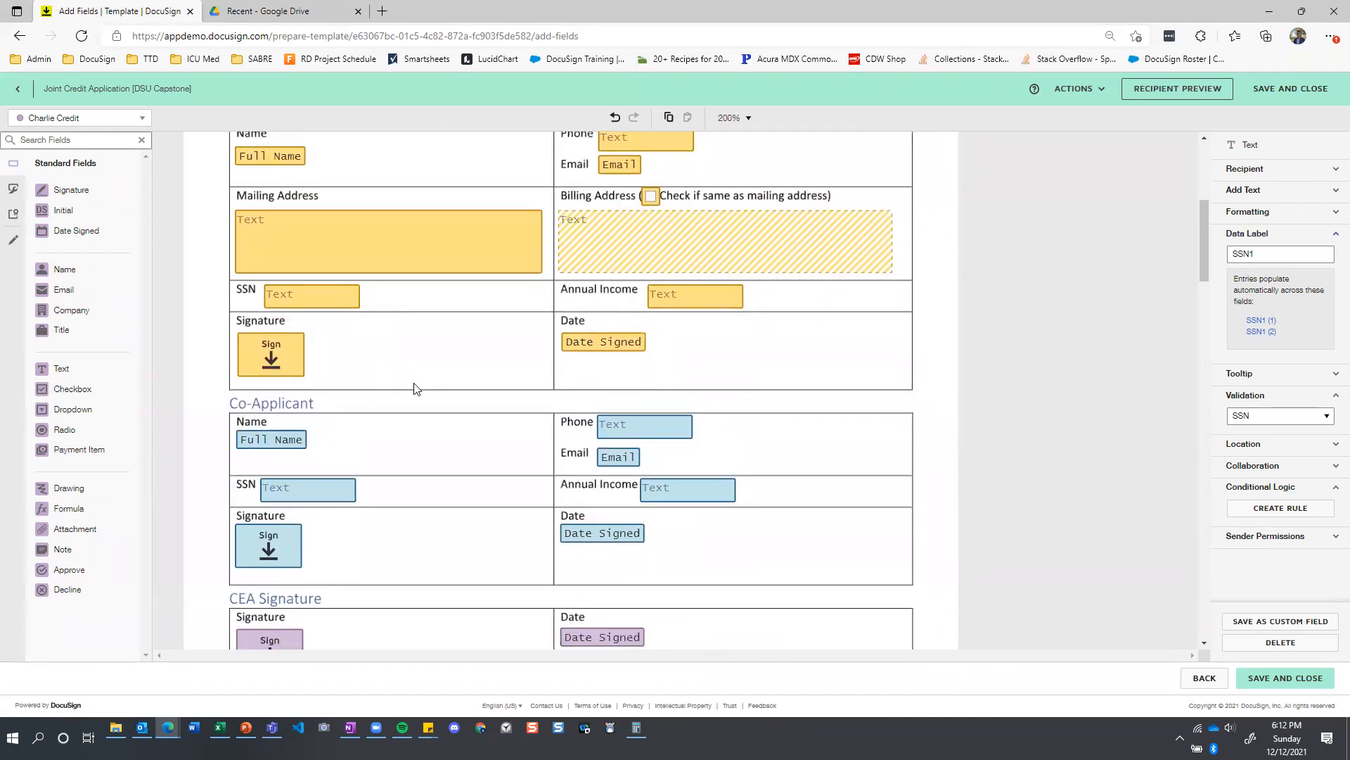
left_click(710, 360)
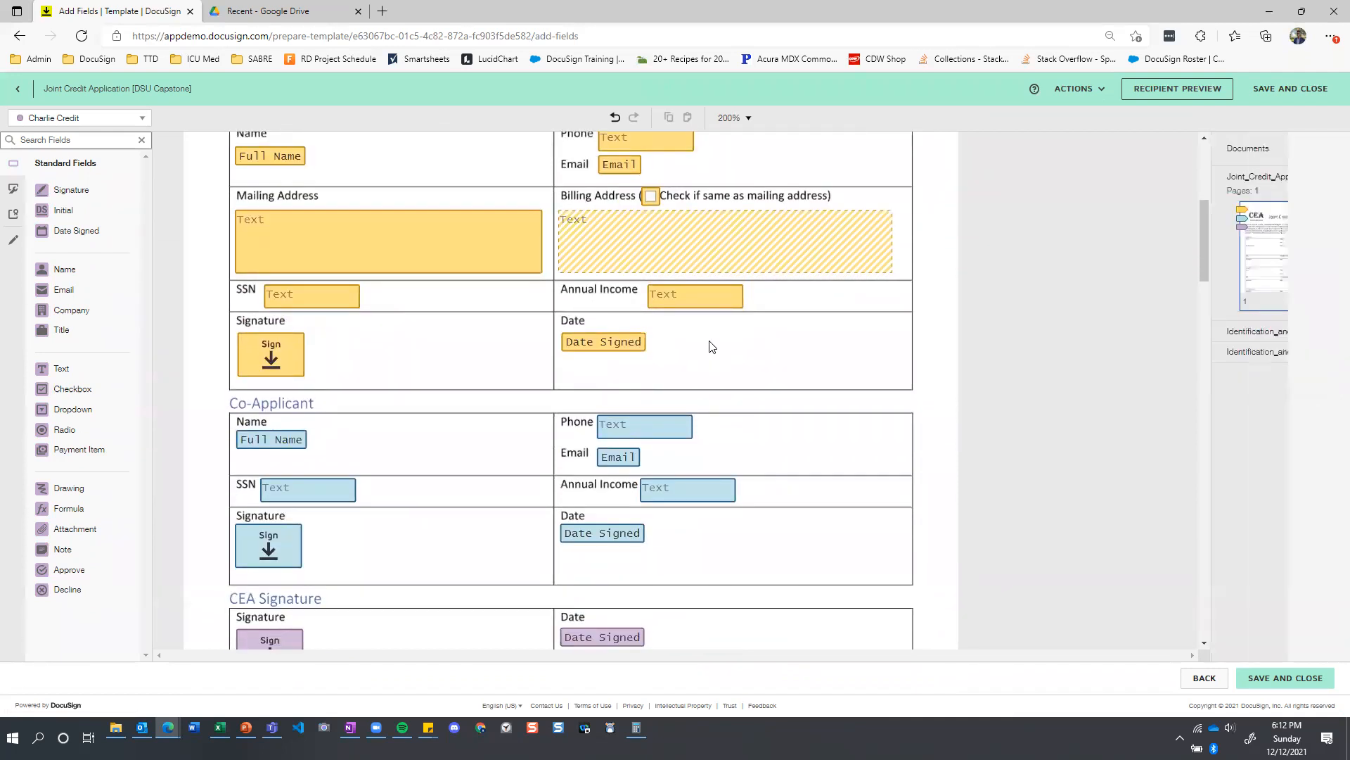
left_click(697, 304)
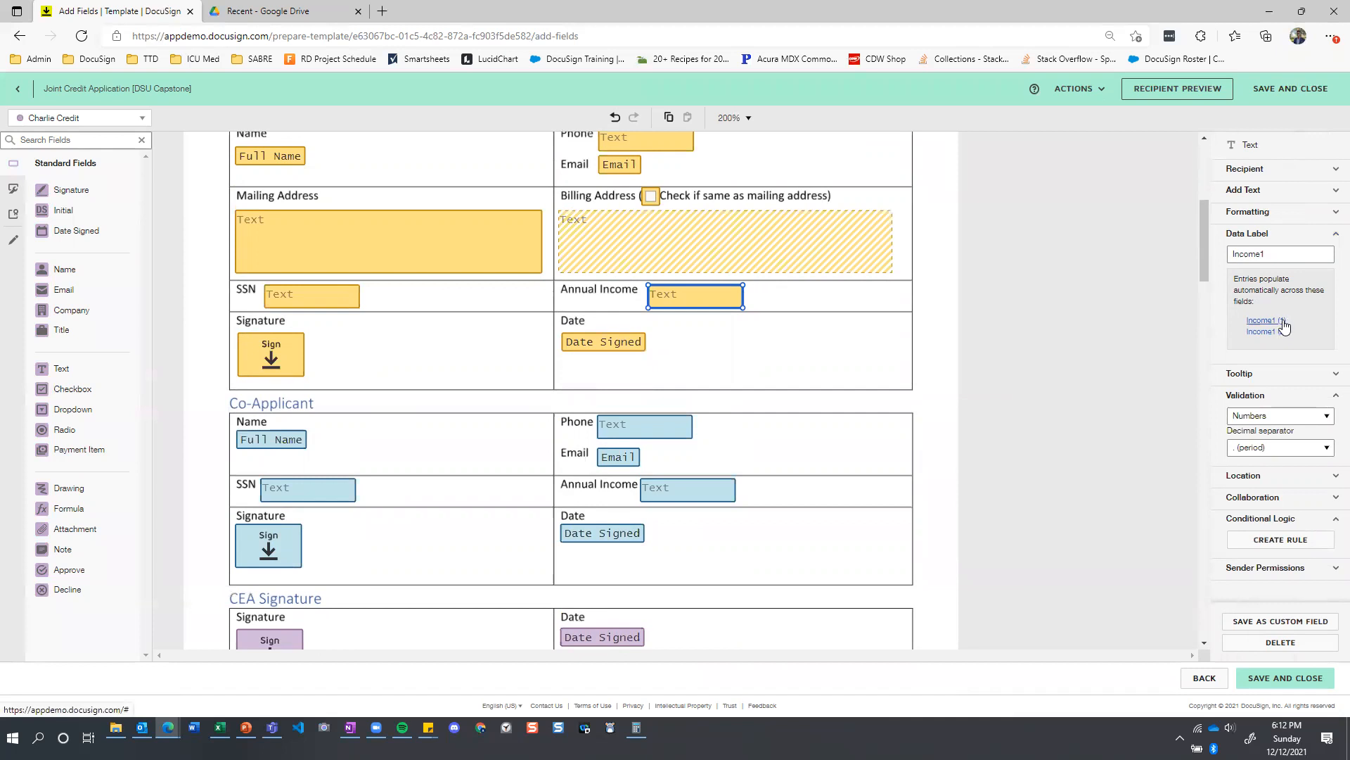
scroll(661, 348, "down", 8)
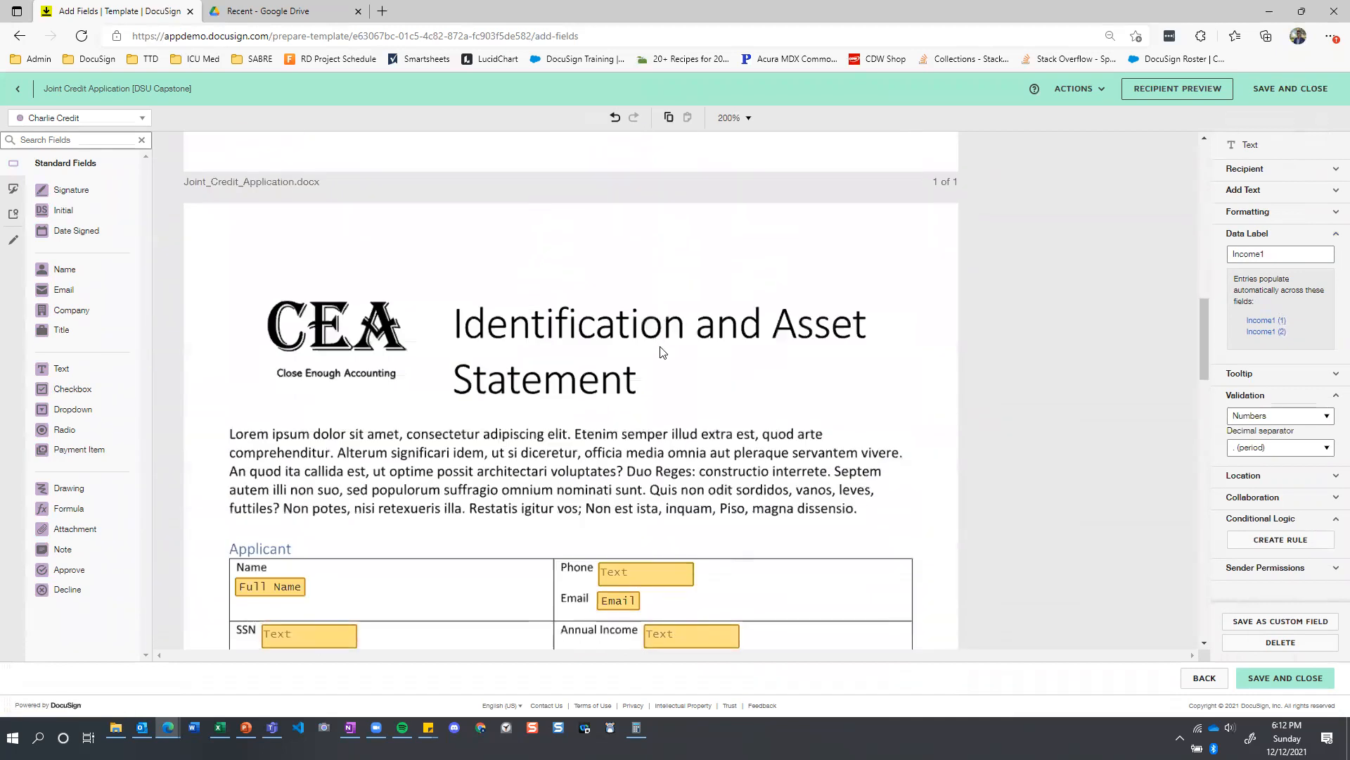
scroll(661, 350, "down", 3)
left_click(684, 404)
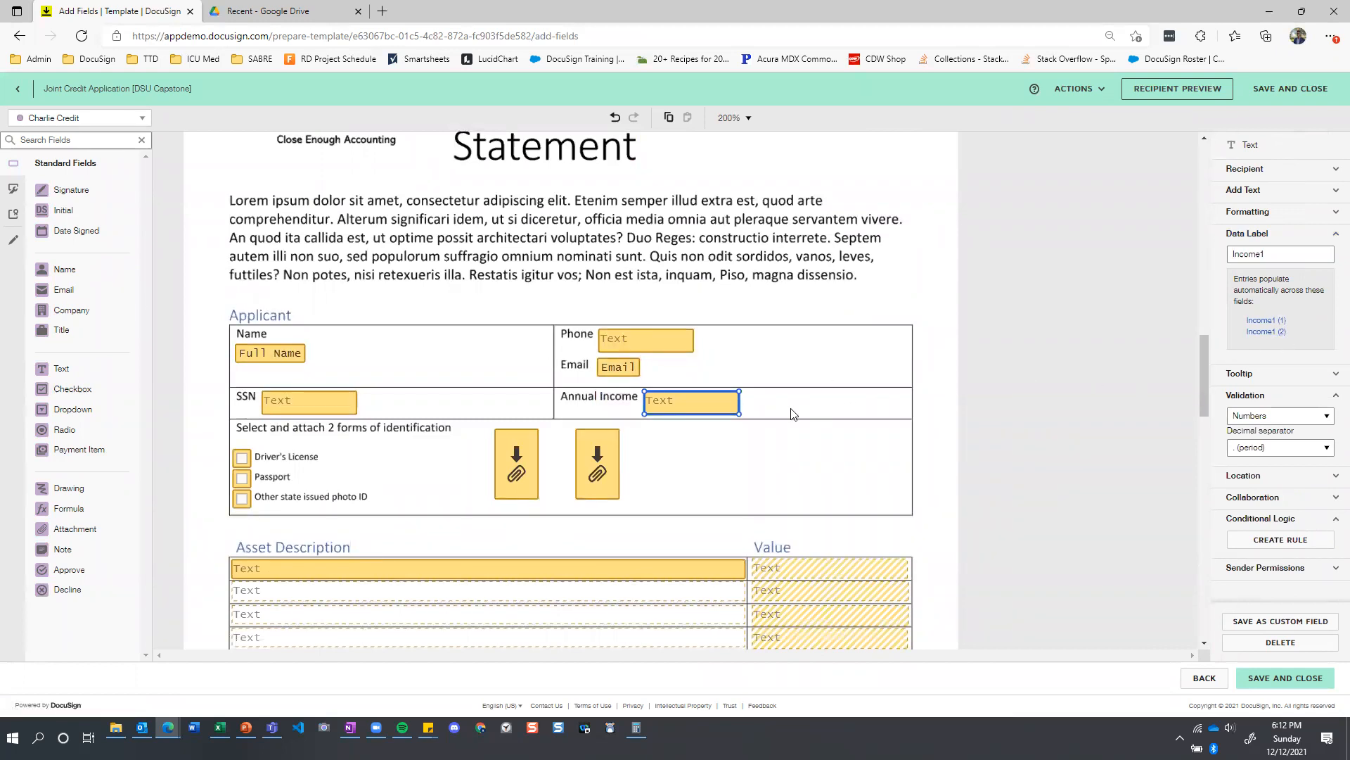
Return to the applicant's SSN field on the Joint Credit Application and inspect its formatting, including the hide text with asterisks option.
scroll(796, 417, "up", 3)
scroll(796, 417, "down", 5)
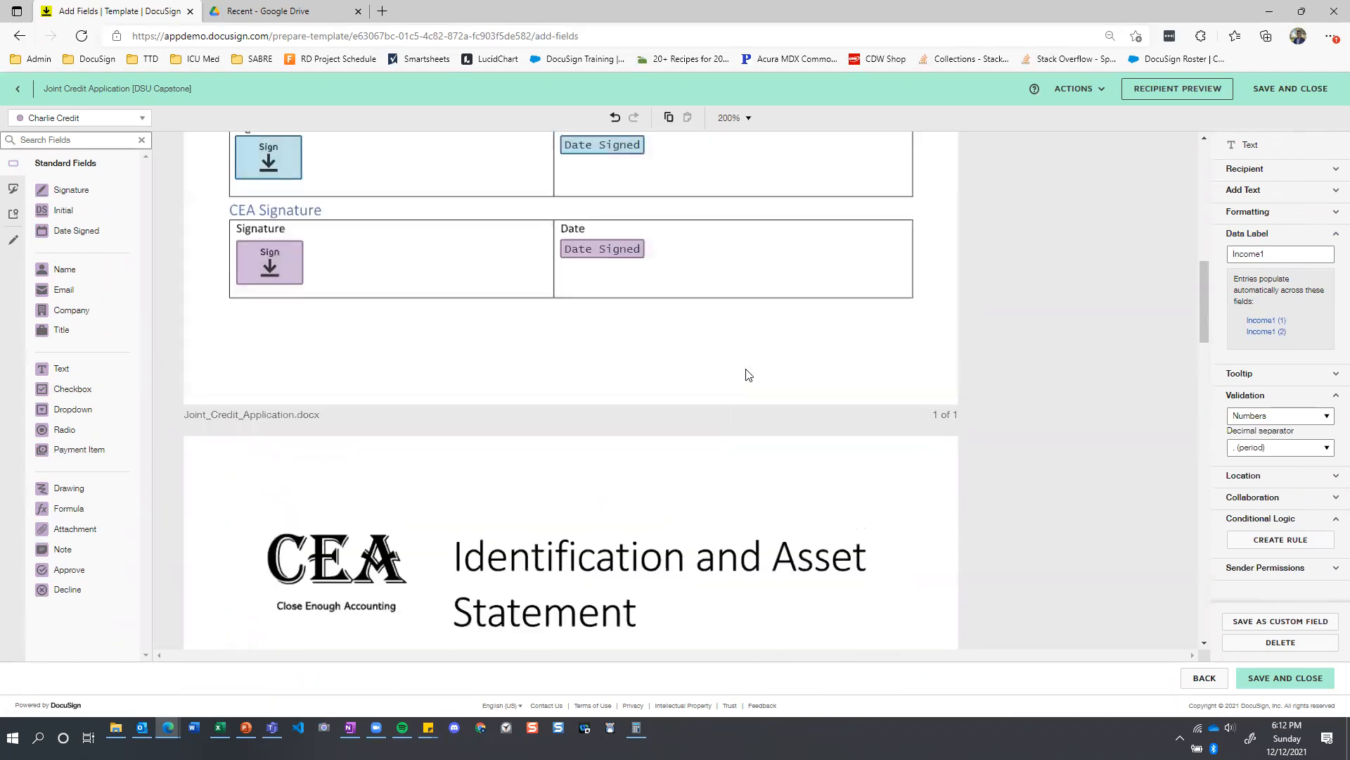
scroll(751, 376, "up", 1)
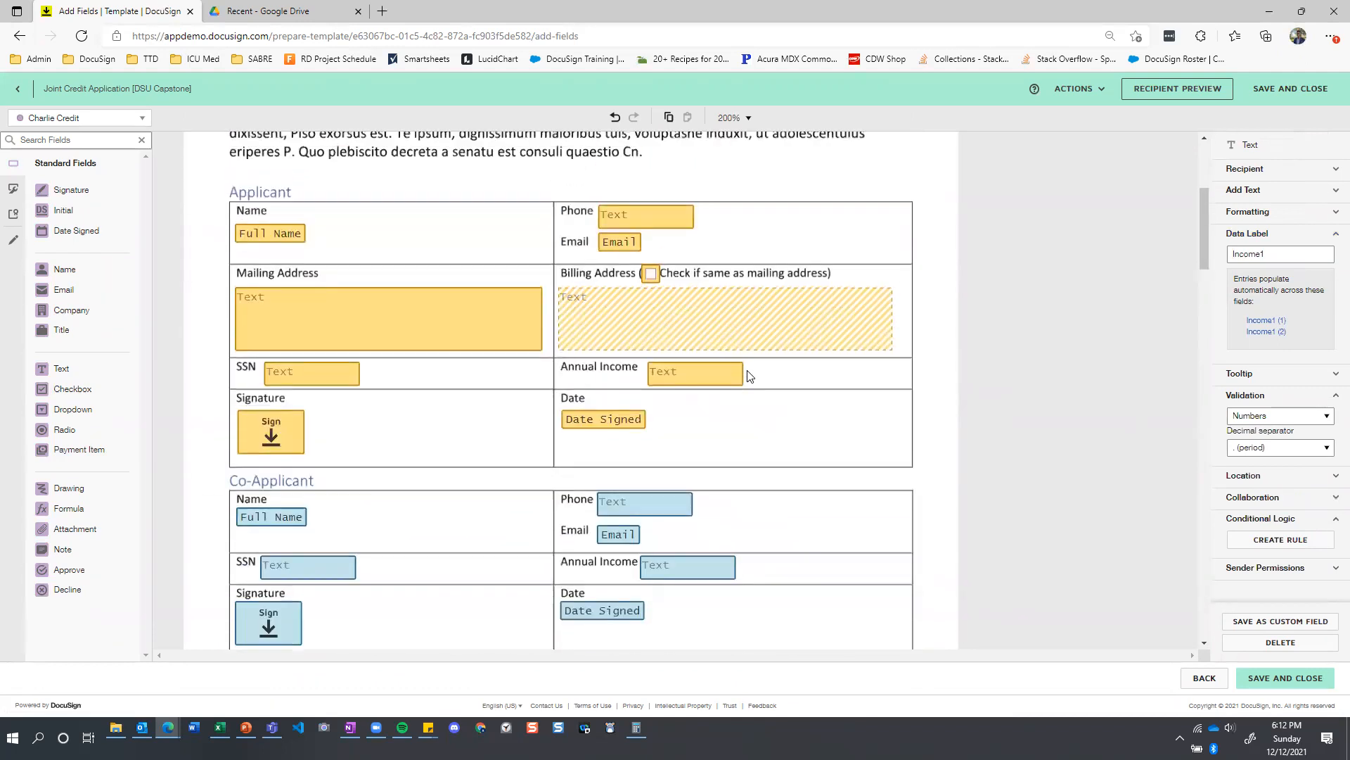
left_click(320, 372)
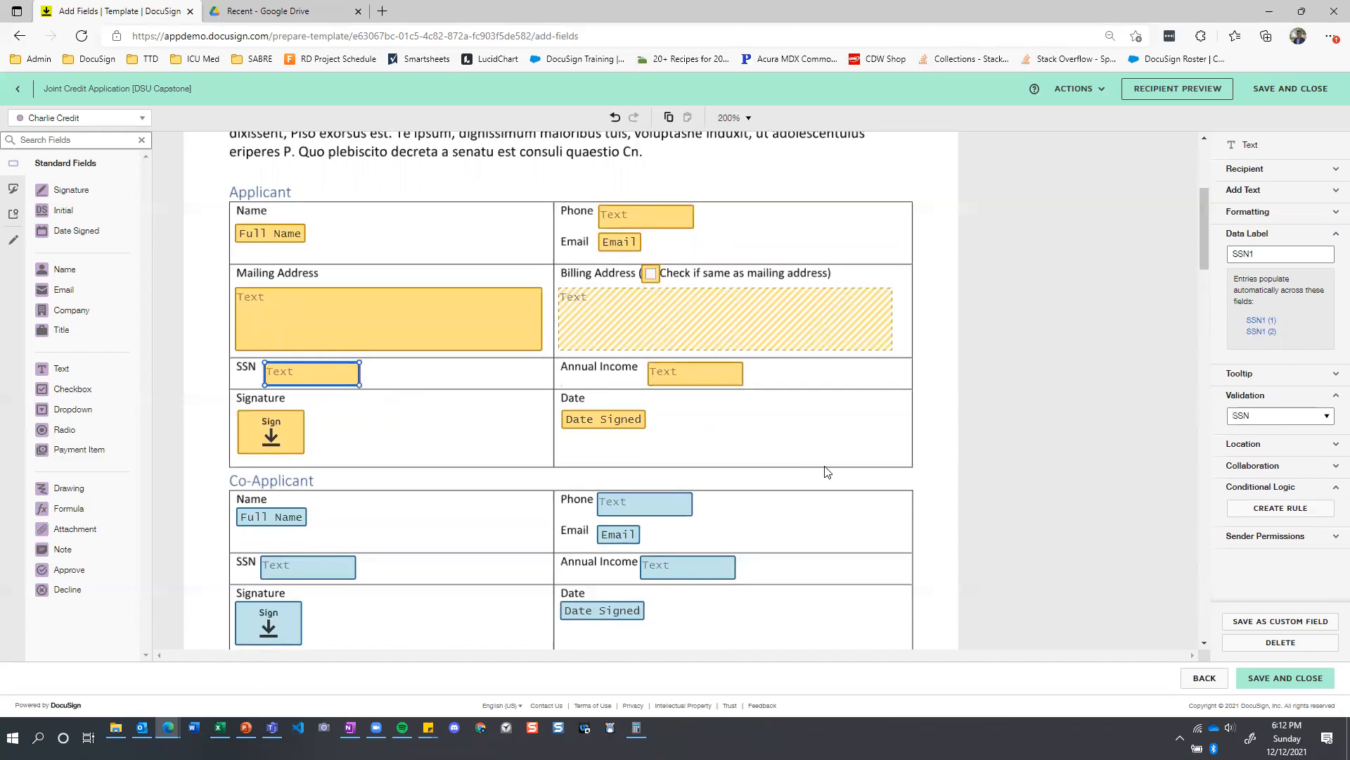
scroll(832, 468, "down", 1)
scroll(809, 467, "up", 2)
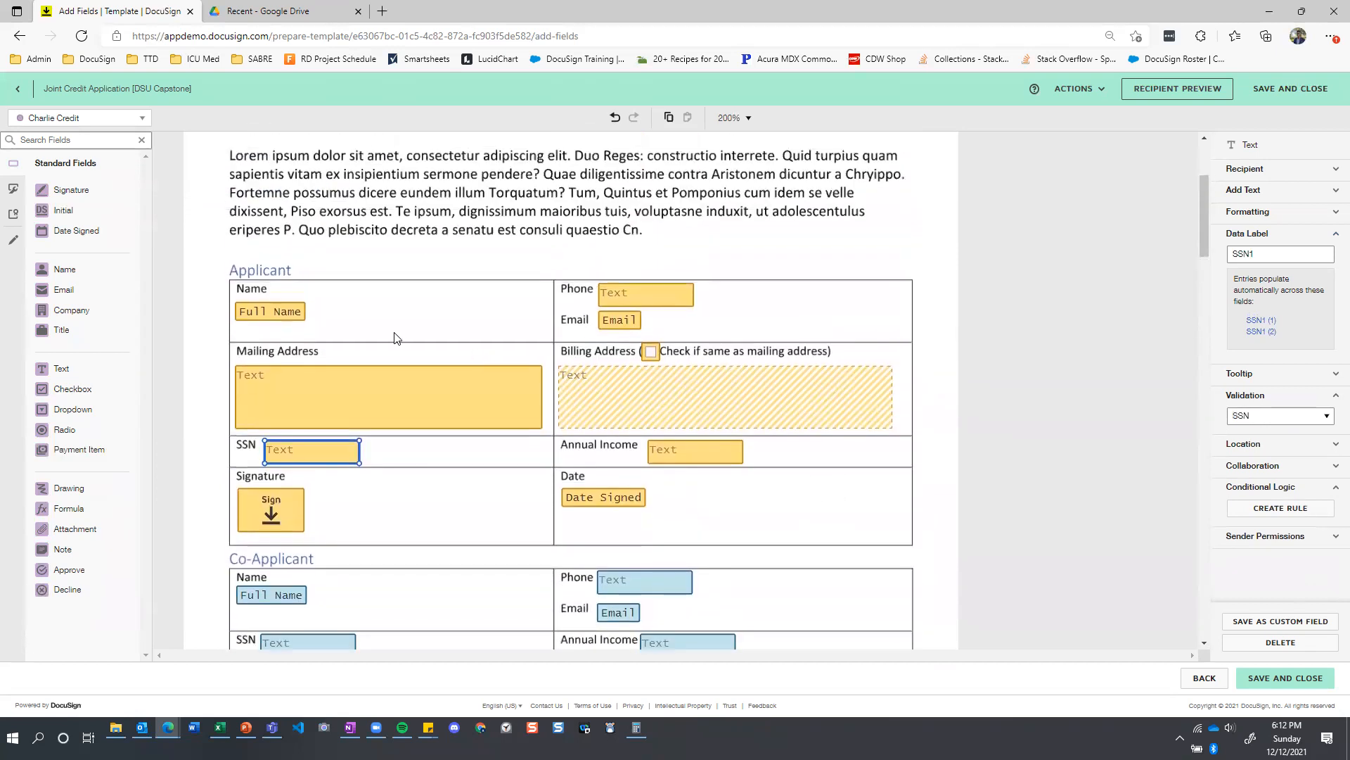
scroll(808, 467, "down", 2)
scroll(448, 468, "up", 2)
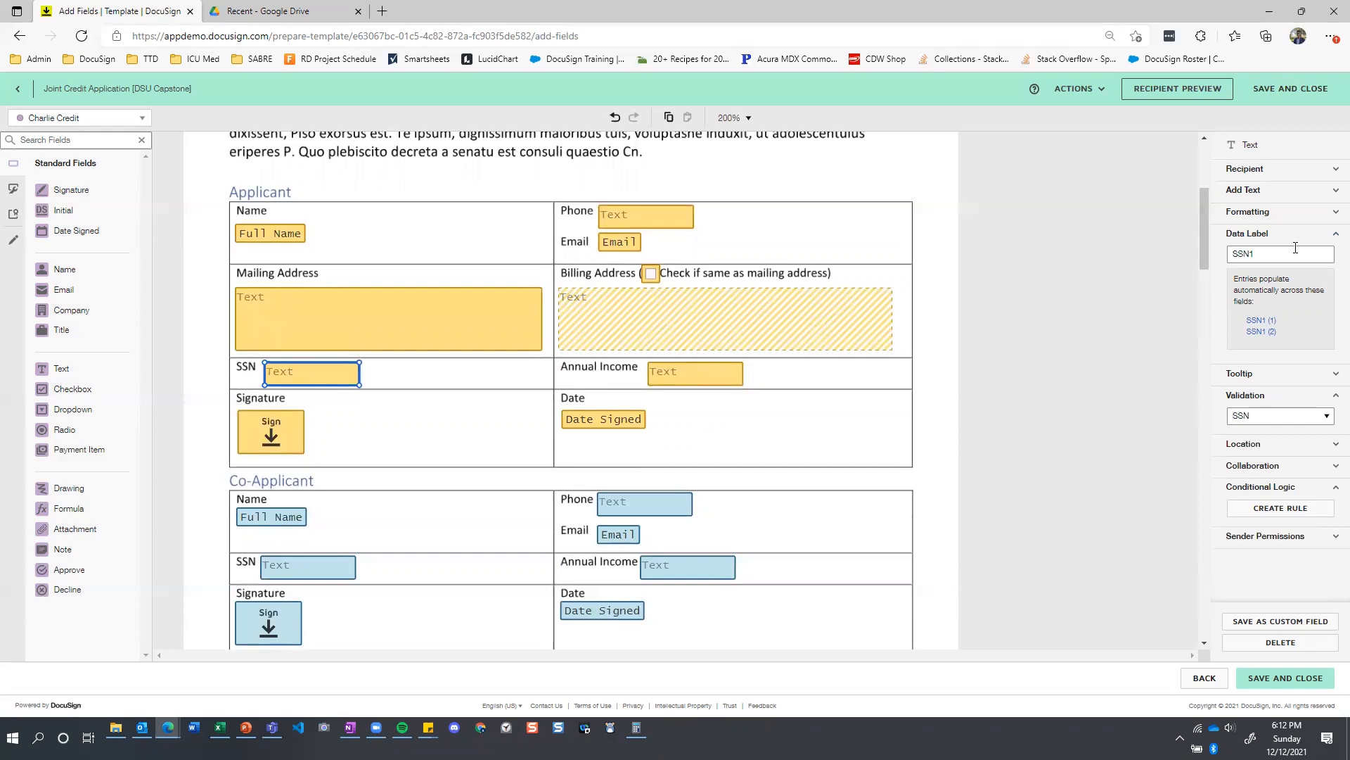
left_click(1296, 212)
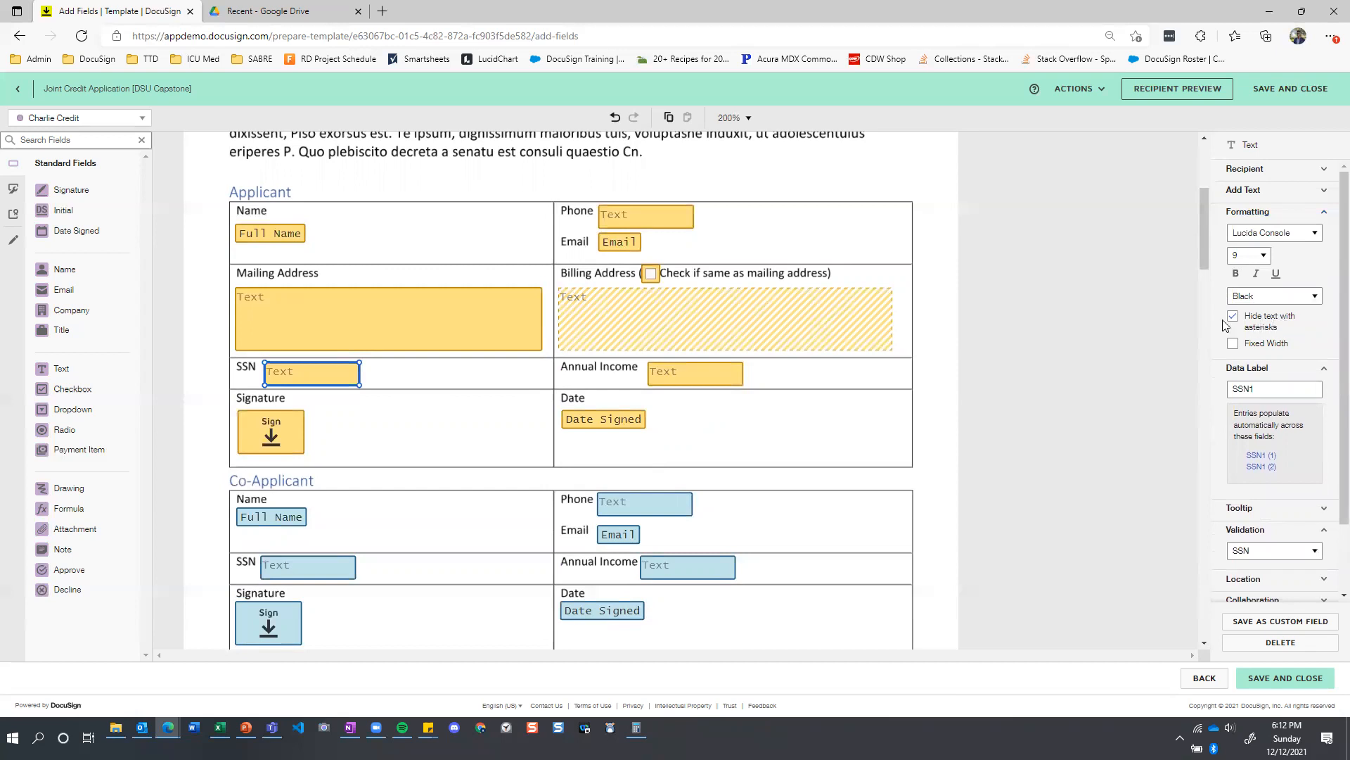
Check the asterisk-masking option on both Annual Income fields and on the Identification and Asset Statement's SSN field.
left_click(700, 378)
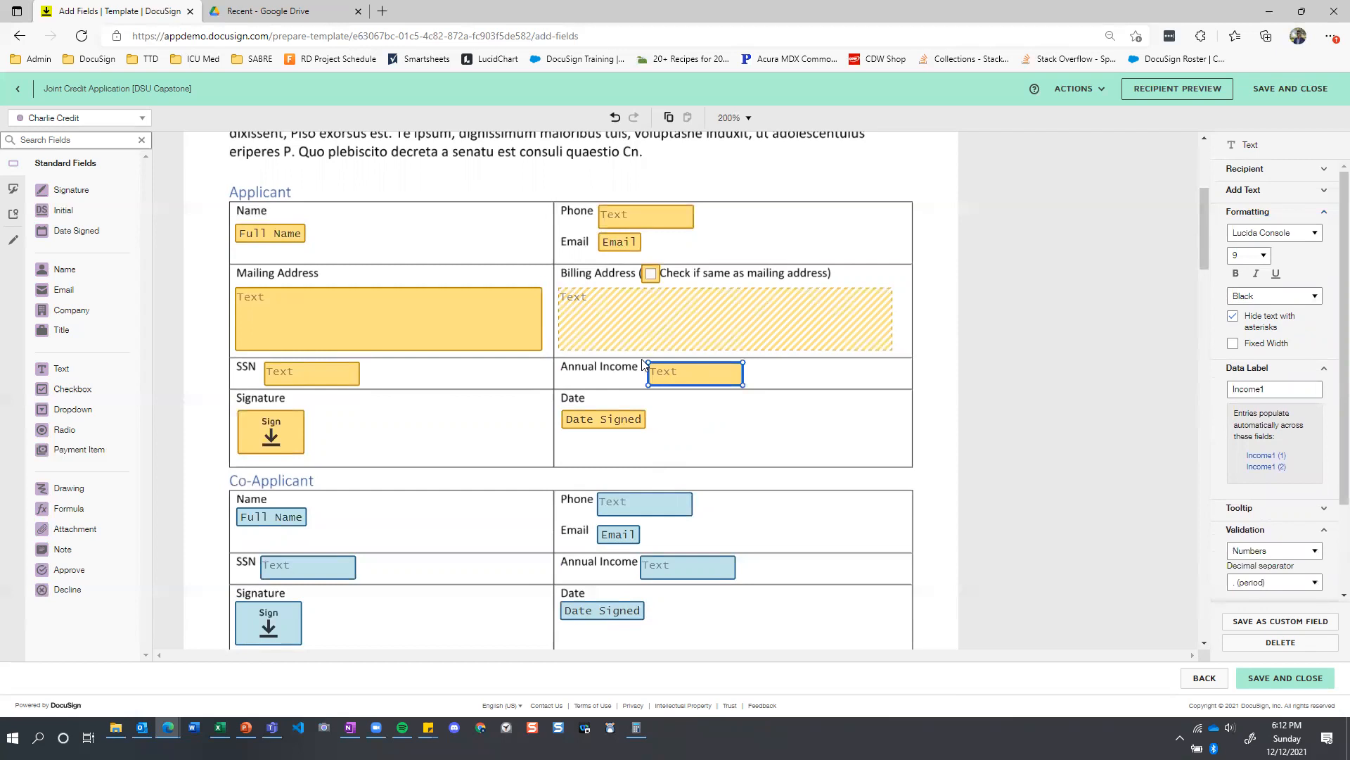
scroll(642, 359, "down", 15)
left_click(693, 483)
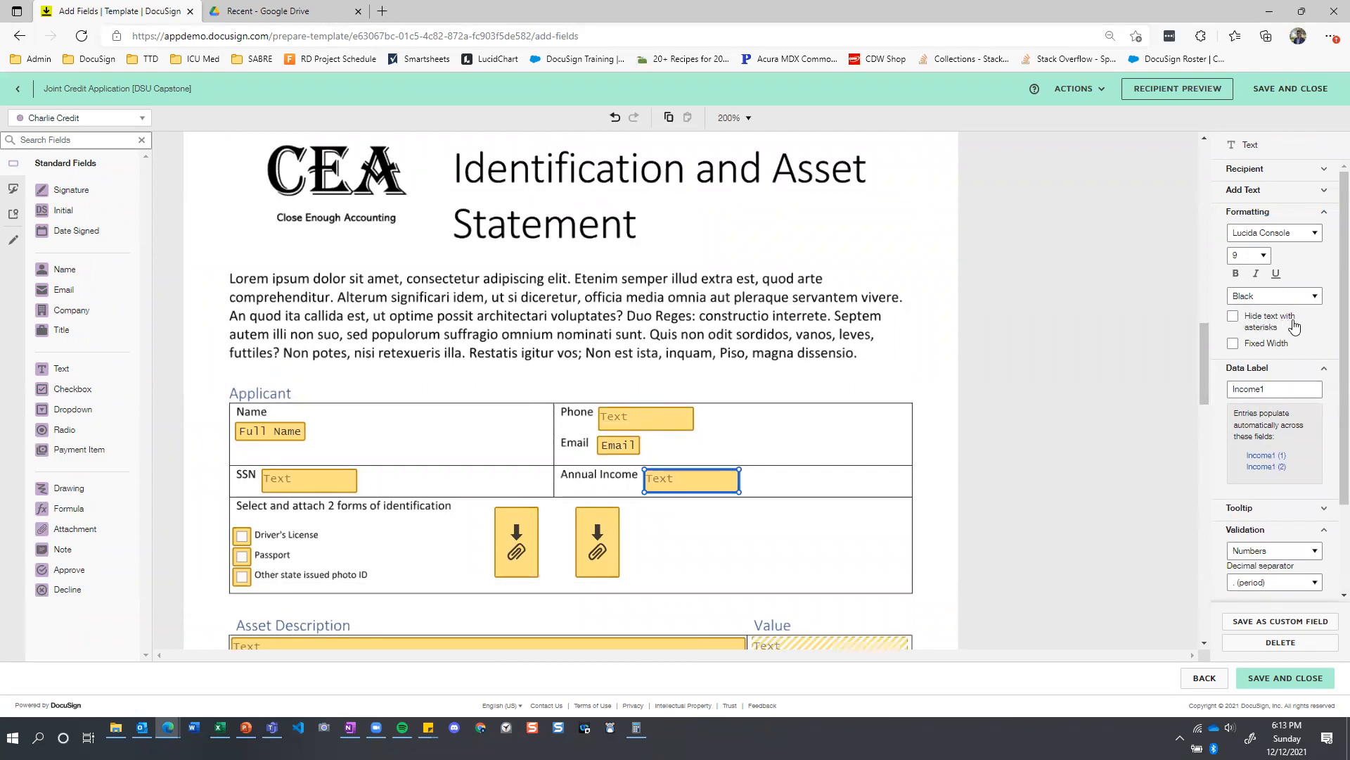
left_click(296, 484)
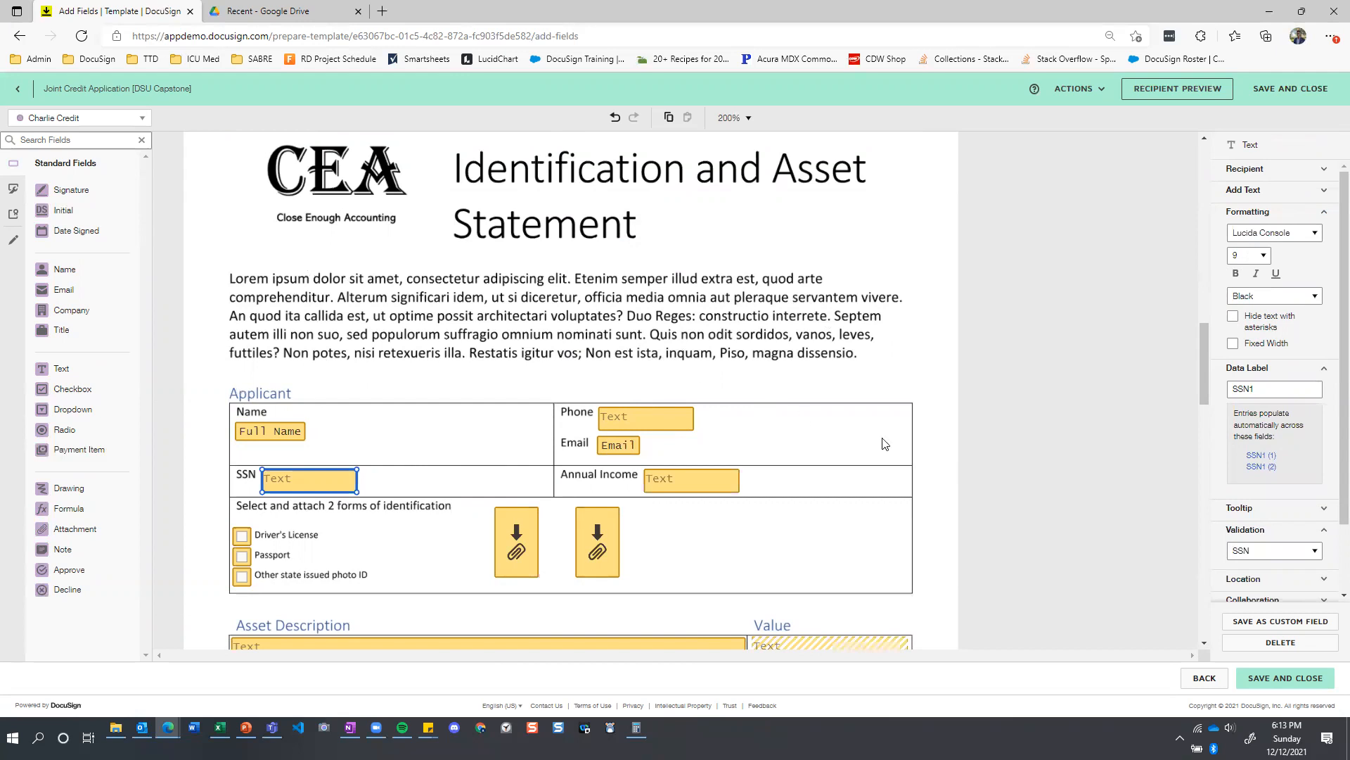
left_click(848, 359)
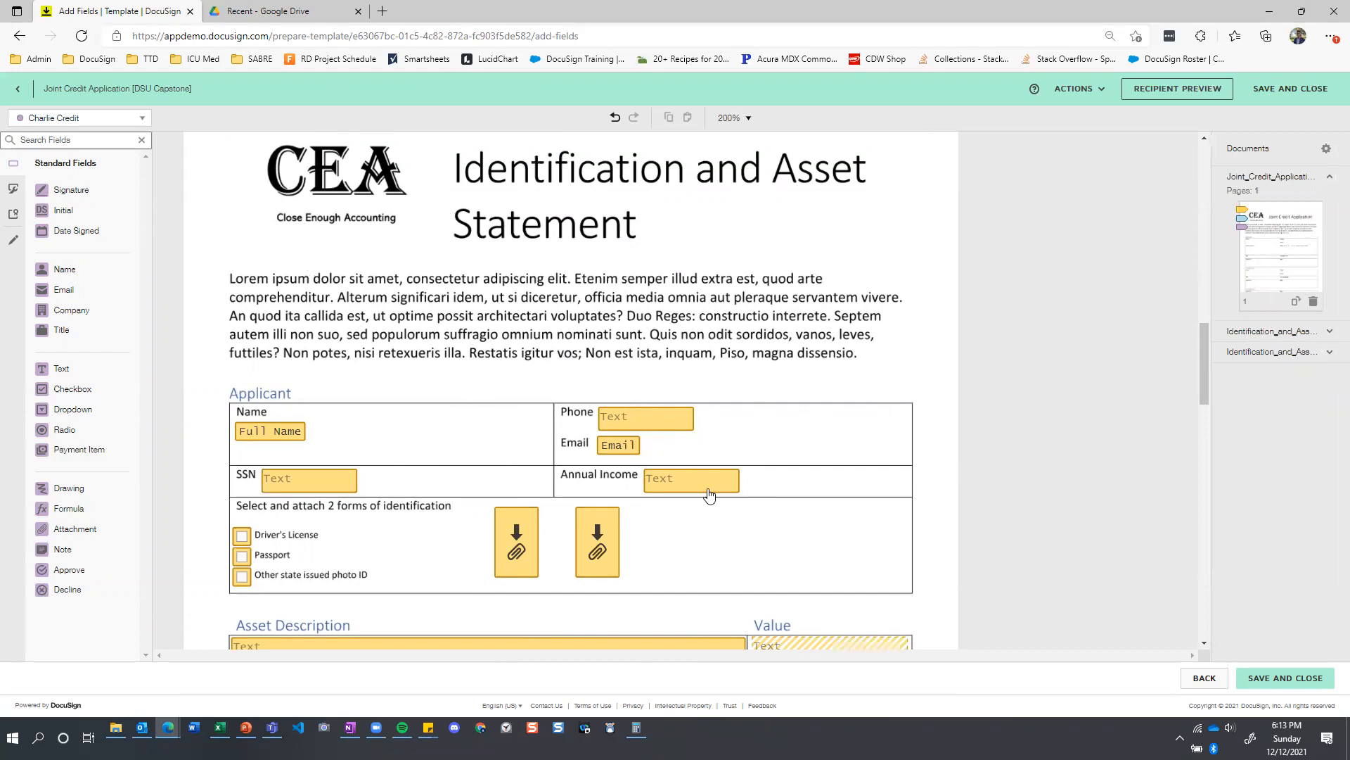
Review the field layout of the applicant, co-applicant and CEA signature sections on the Joint Credit Application.
scroll(643, 370, "up", 8)
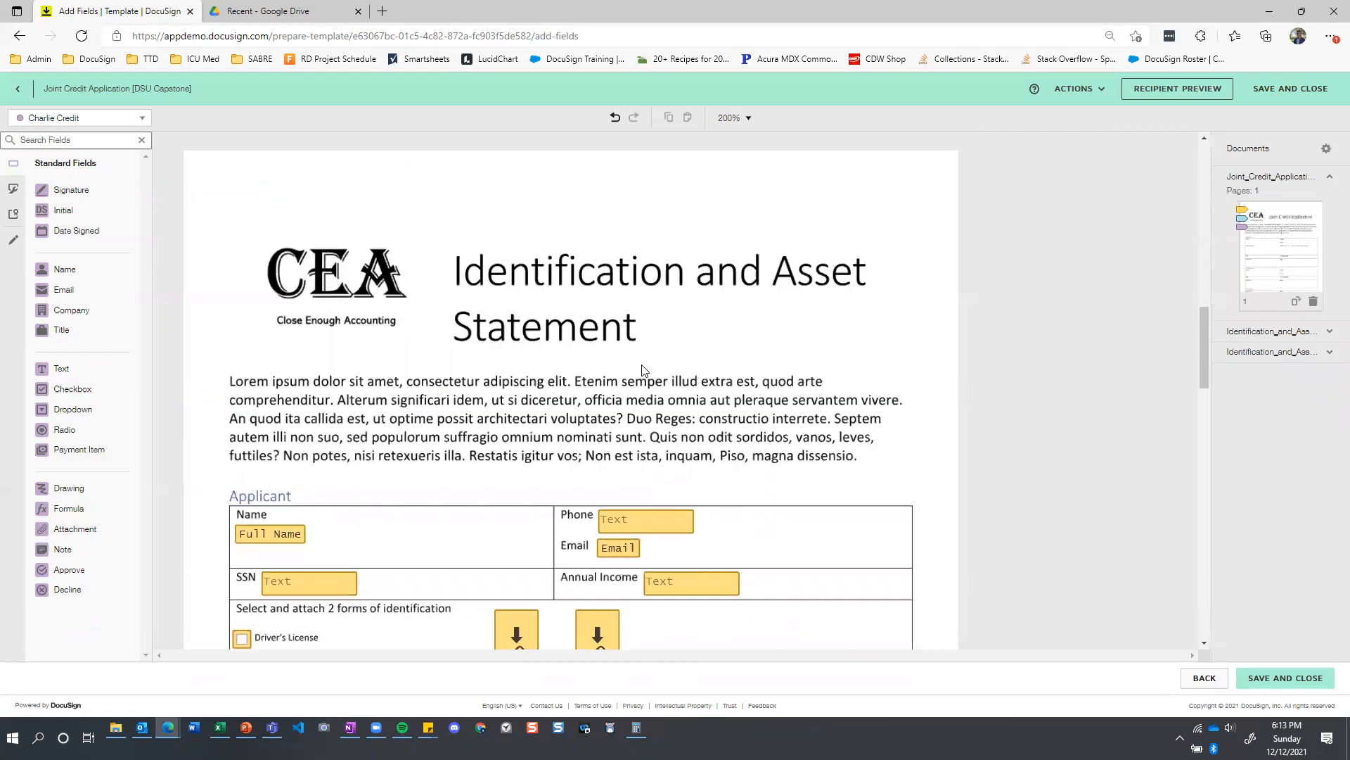
scroll(642, 365, "up", 5)
scroll(643, 365, "down", 2)
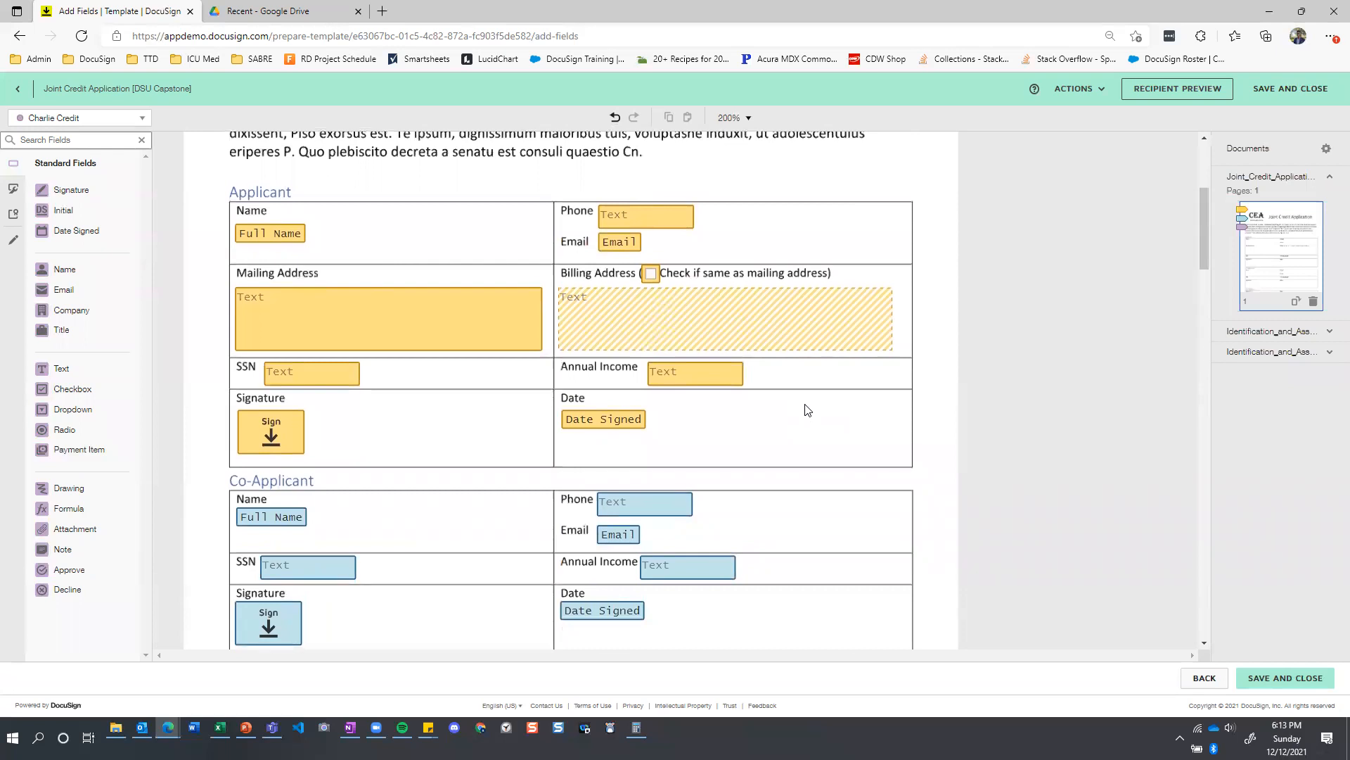
scroll(808, 410, "up", 3)
scroll(628, 563, "down", 1)
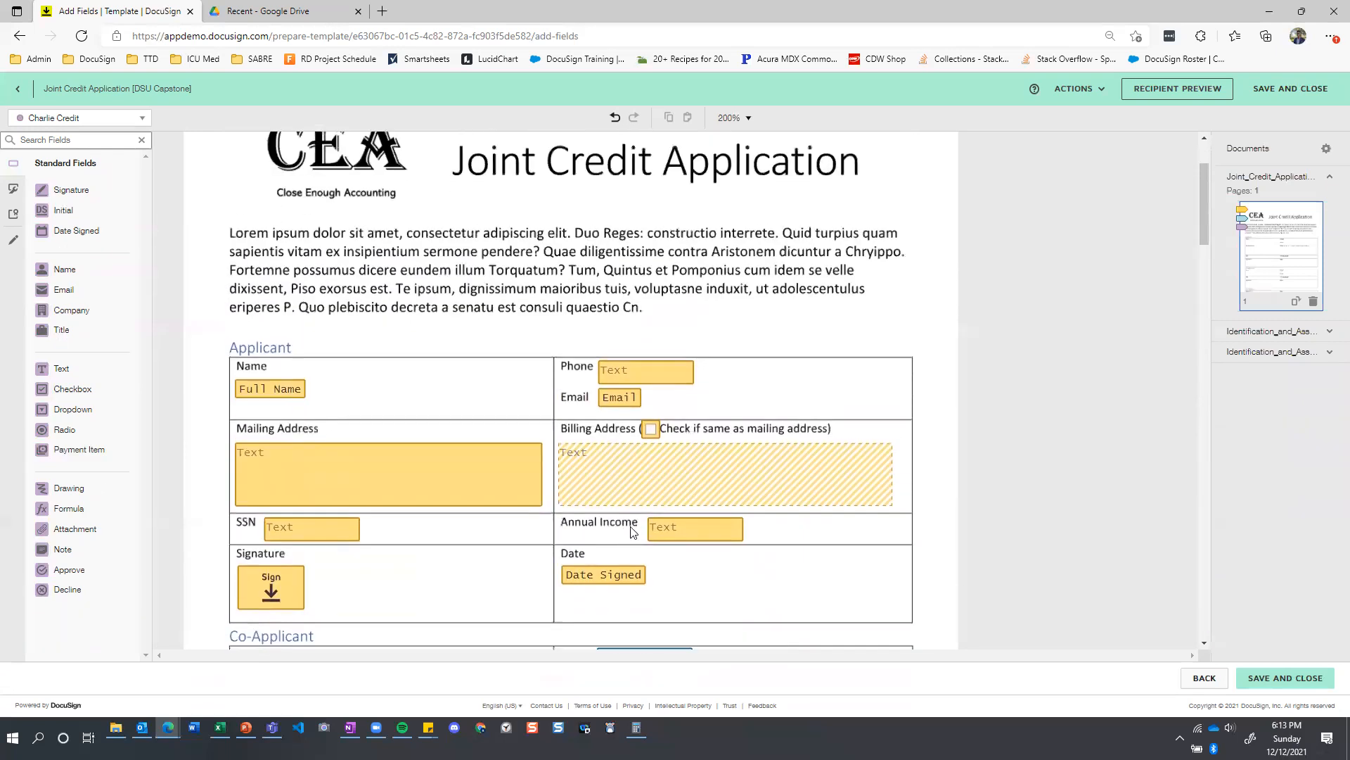
scroll(647, 468, "down", 1)
scroll(645, 468, "down", 3)
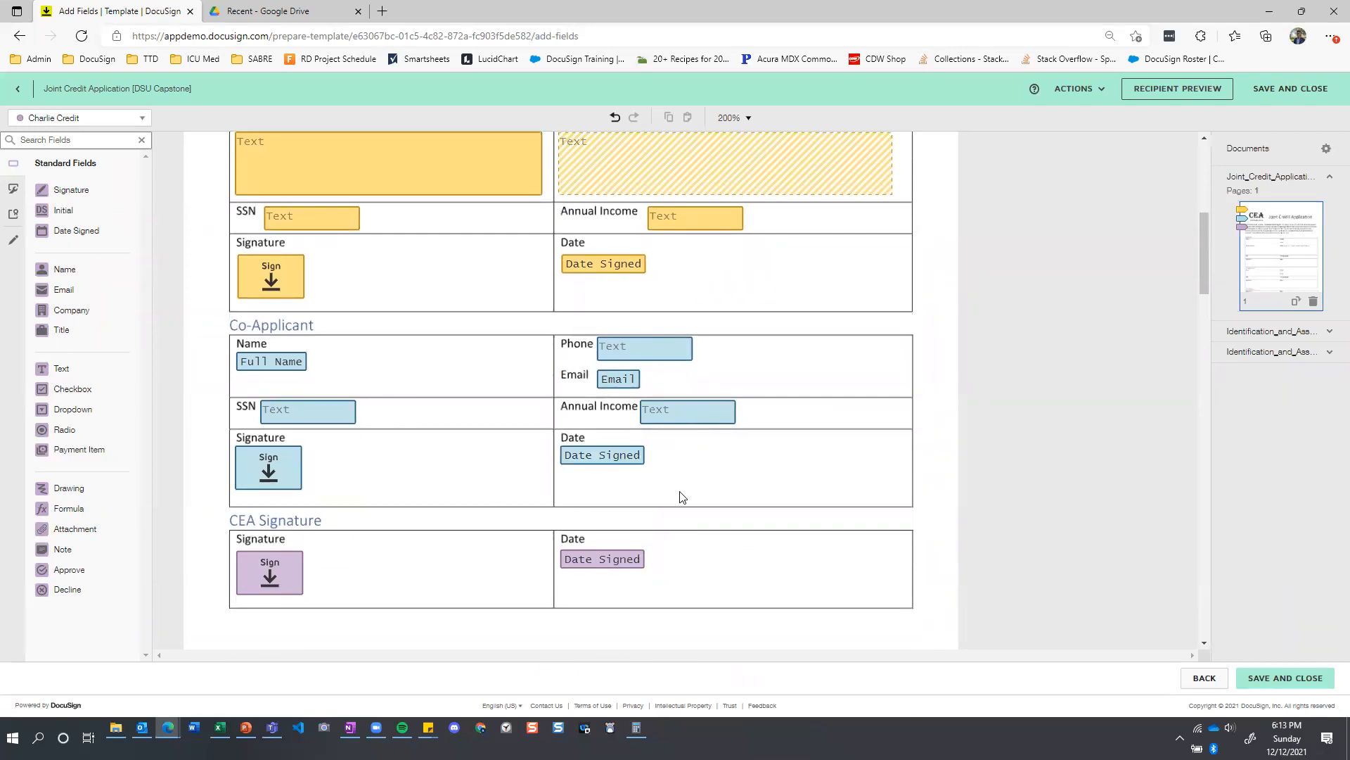
scroll(680, 498, "down", 1)
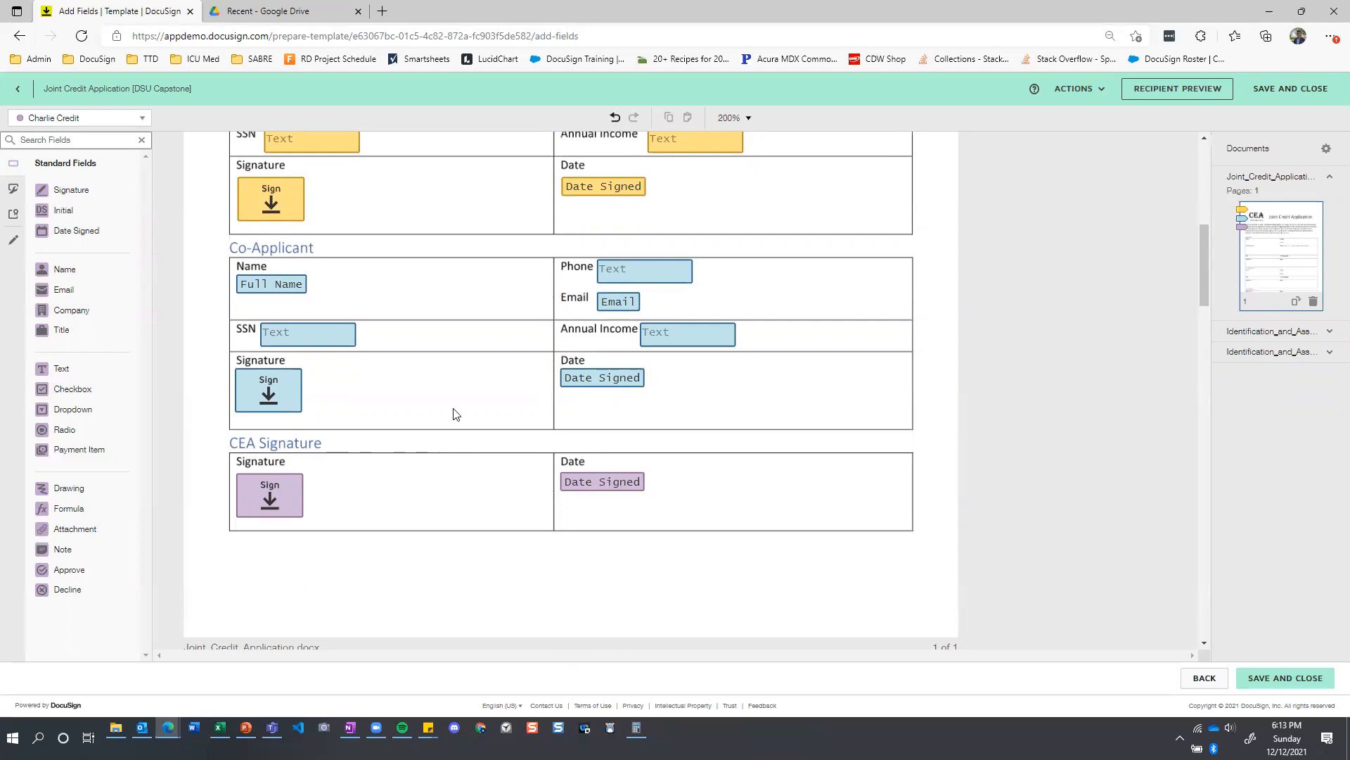
Inspect the grouping of the Driver's License, Passport and Other state issued photo ID checkboxes on the Identification and Asset Statement.
scroll(450, 405, "down", 5)
scroll(451, 401, "down", 6)
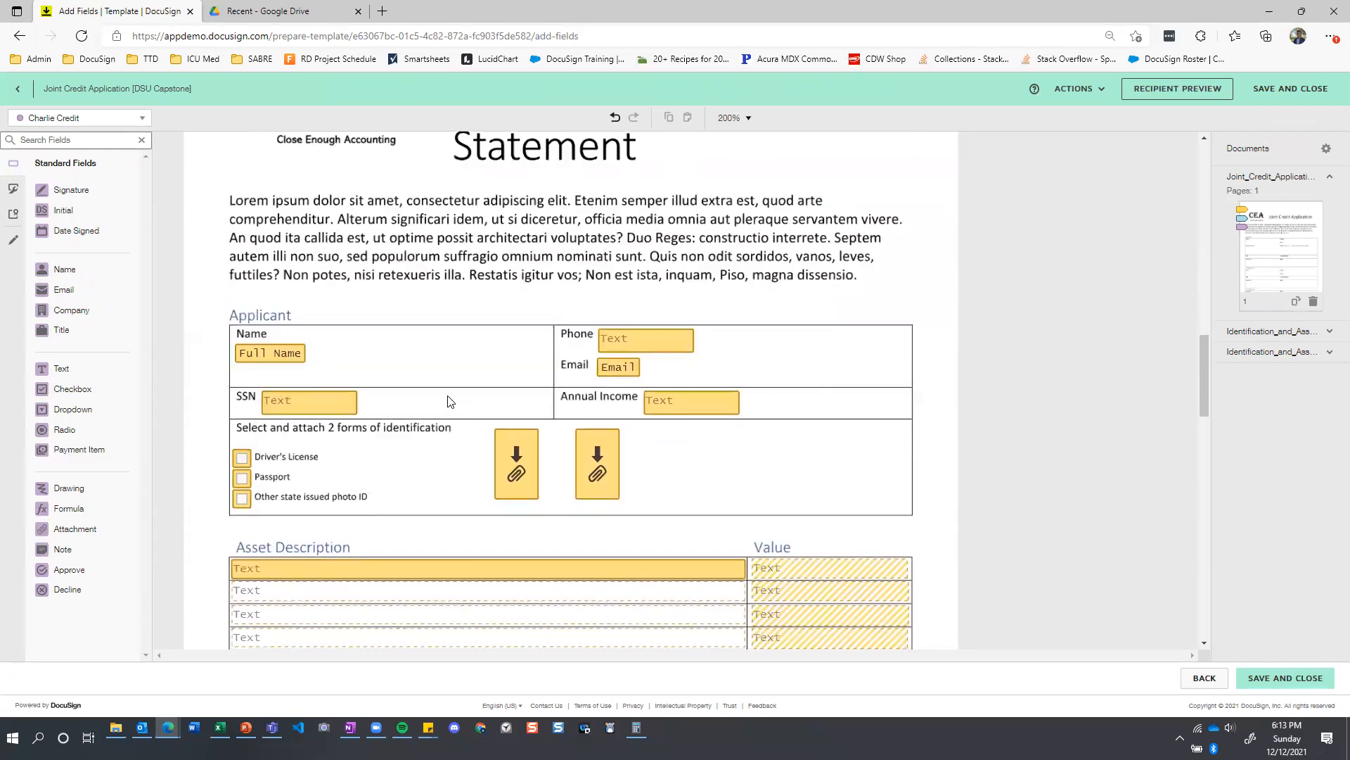
scroll(450, 402, "up", 4)
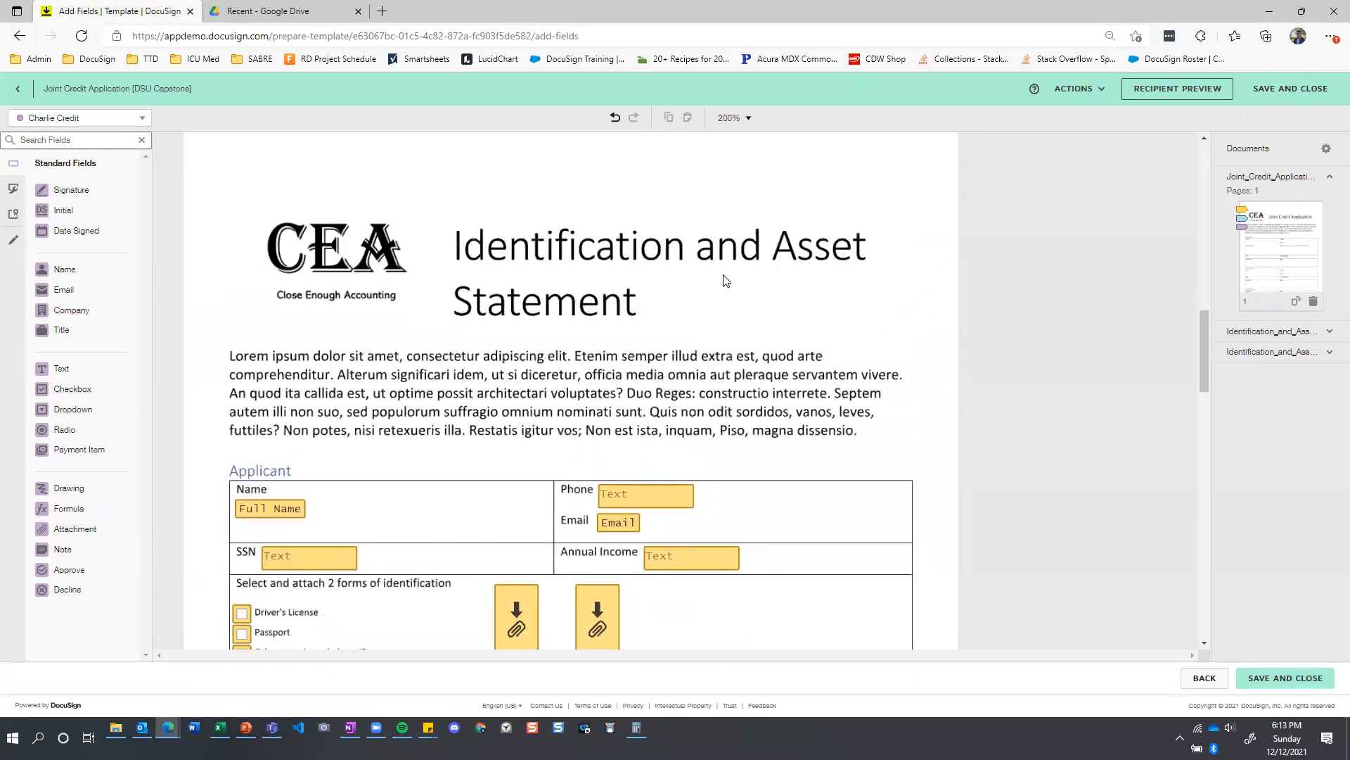
scroll(726, 279, "down", 3)
scroll(726, 279, "up", 3)
scroll(685, 303, "down", 3)
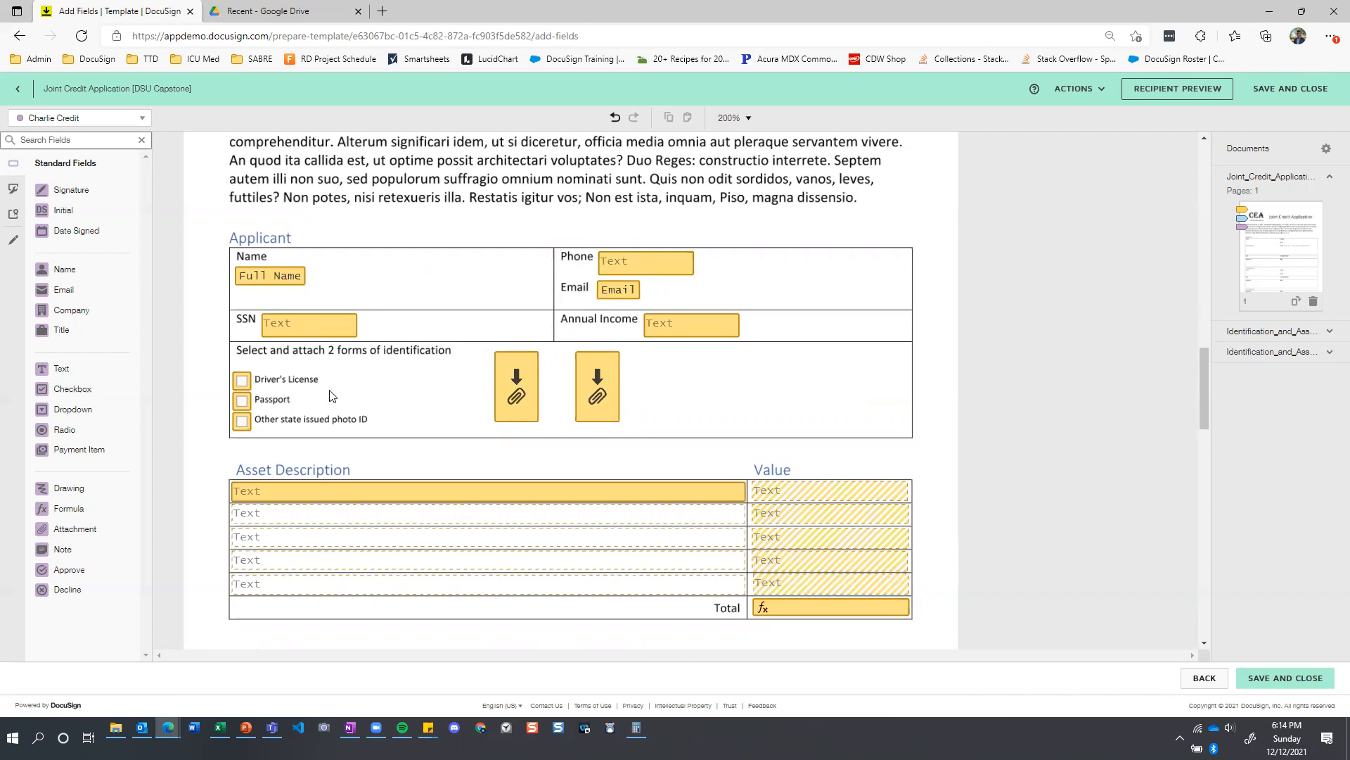
left_click(242, 381)
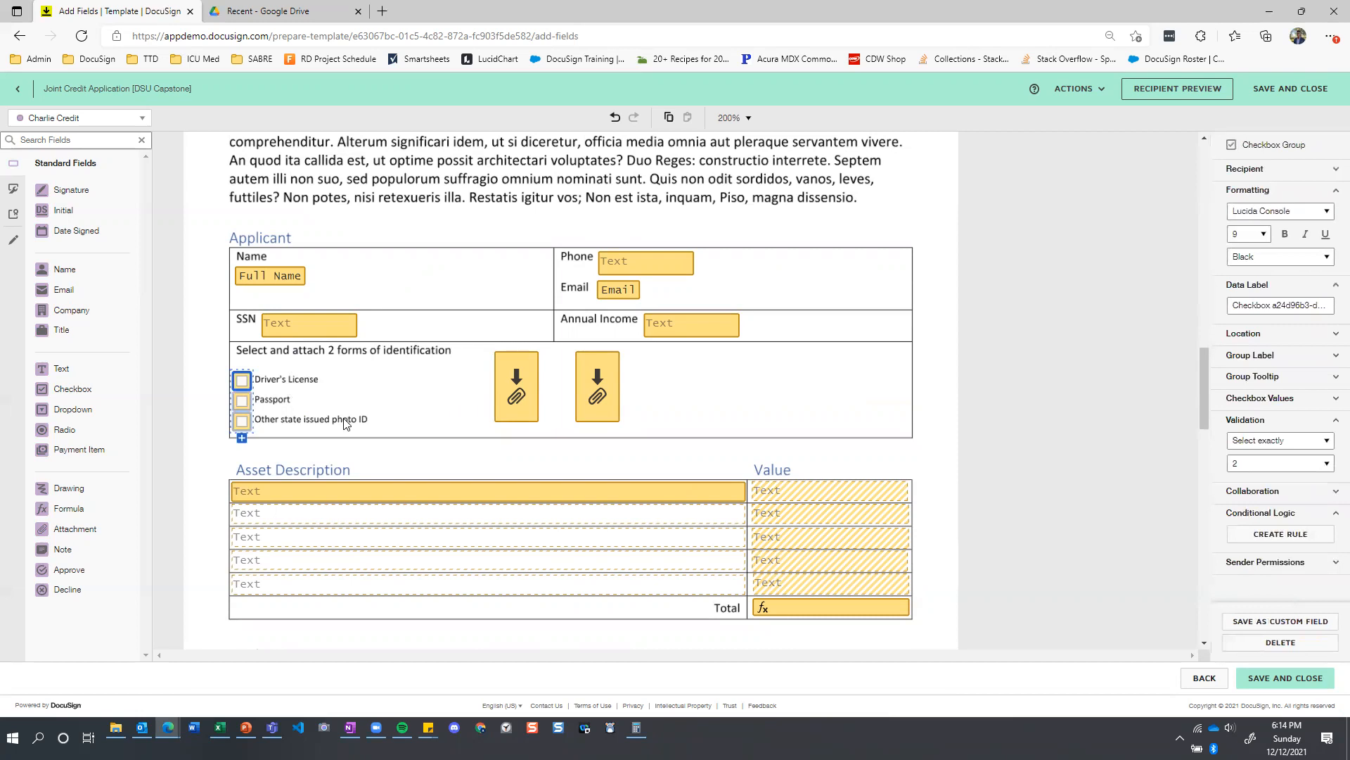
scroll(552, 545, "up", 3)
scroll(553, 545, "down", 4)
left_click(382, 349)
left_click(248, 309)
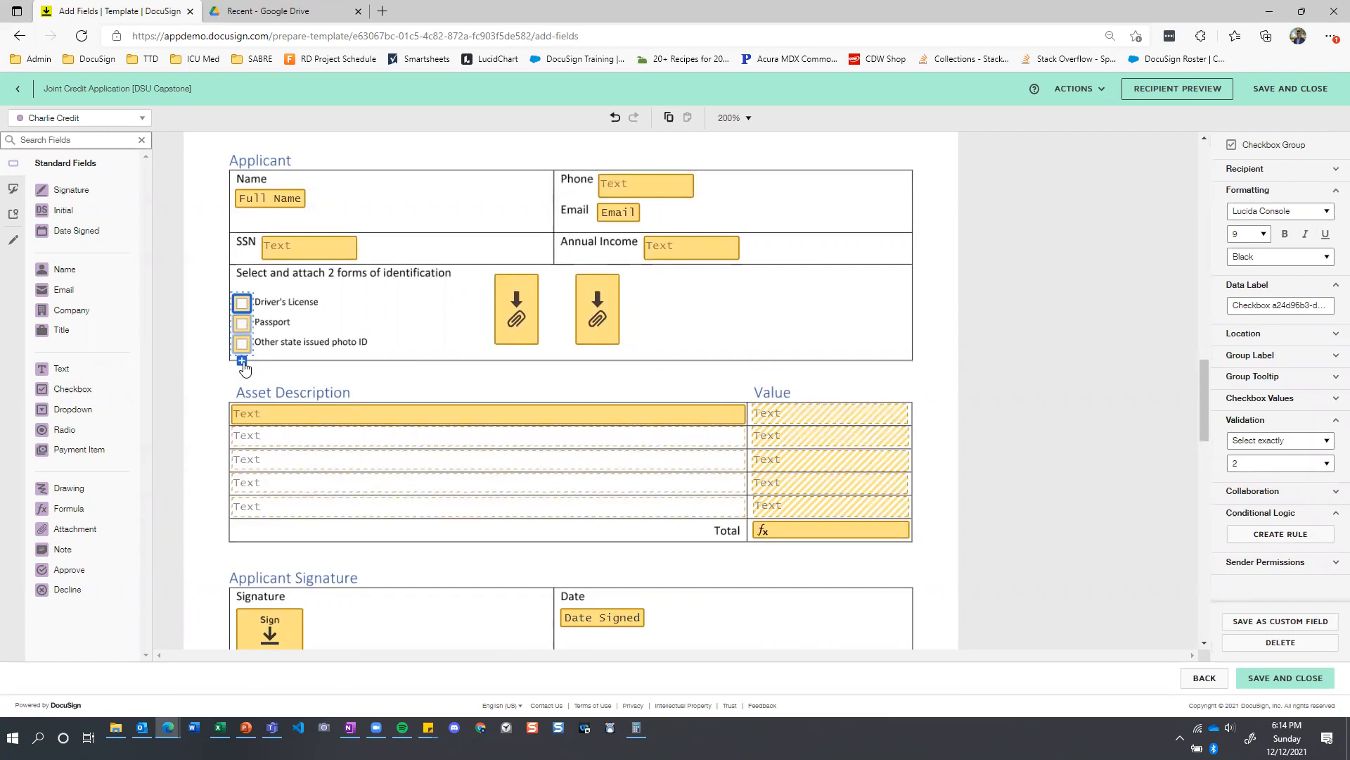
left_click(388, 322)
left_click(242, 308)
Review the identification checkbox group's validation choices, keeping the rule at Select exactly 2.
left_click(1328, 441)
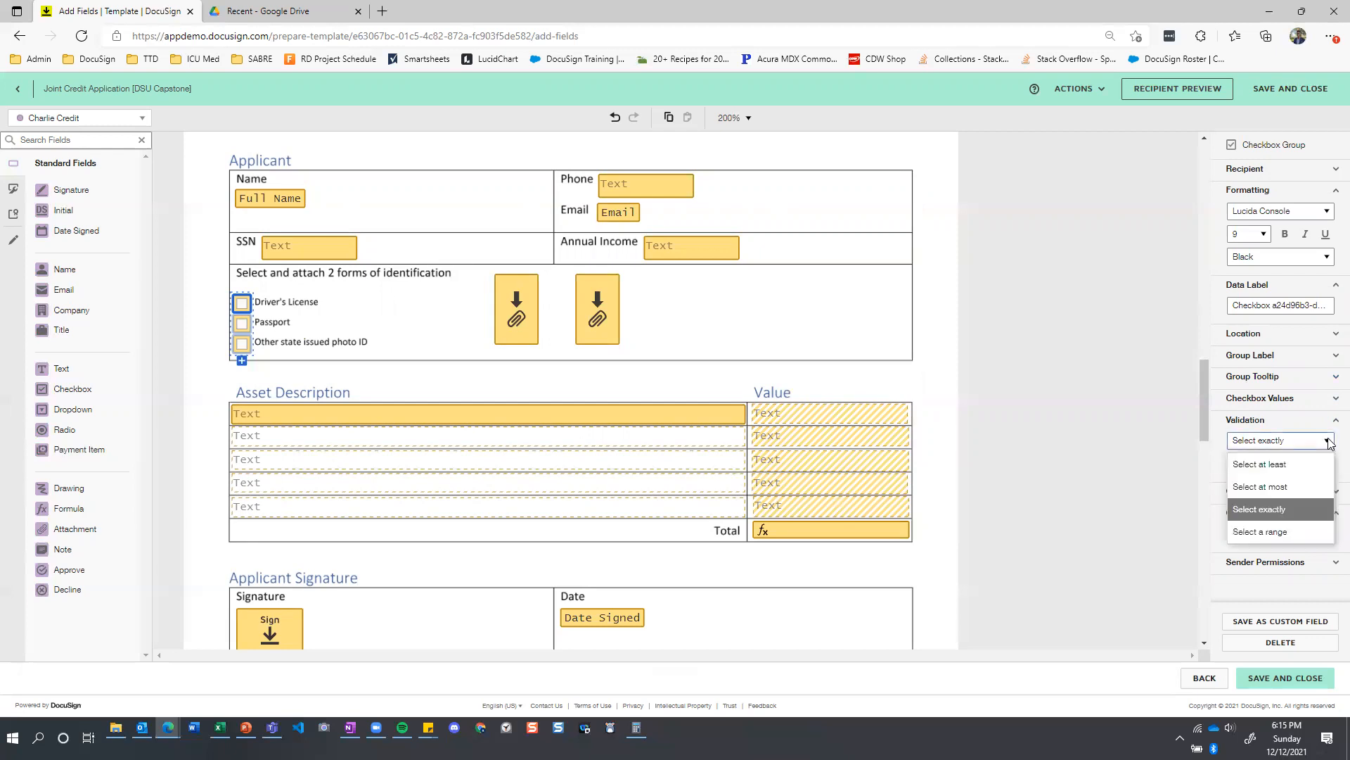
left_click(1285, 517)
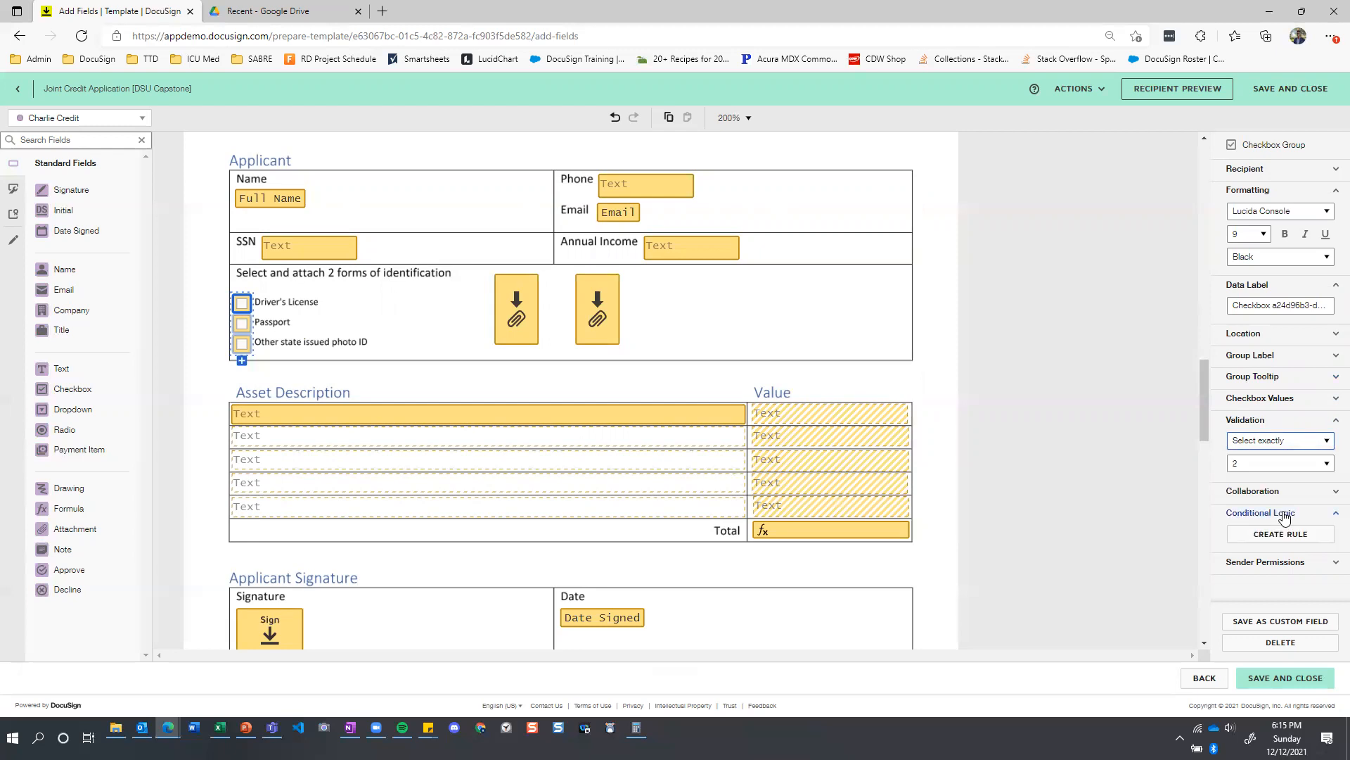
left_click(1273, 464)
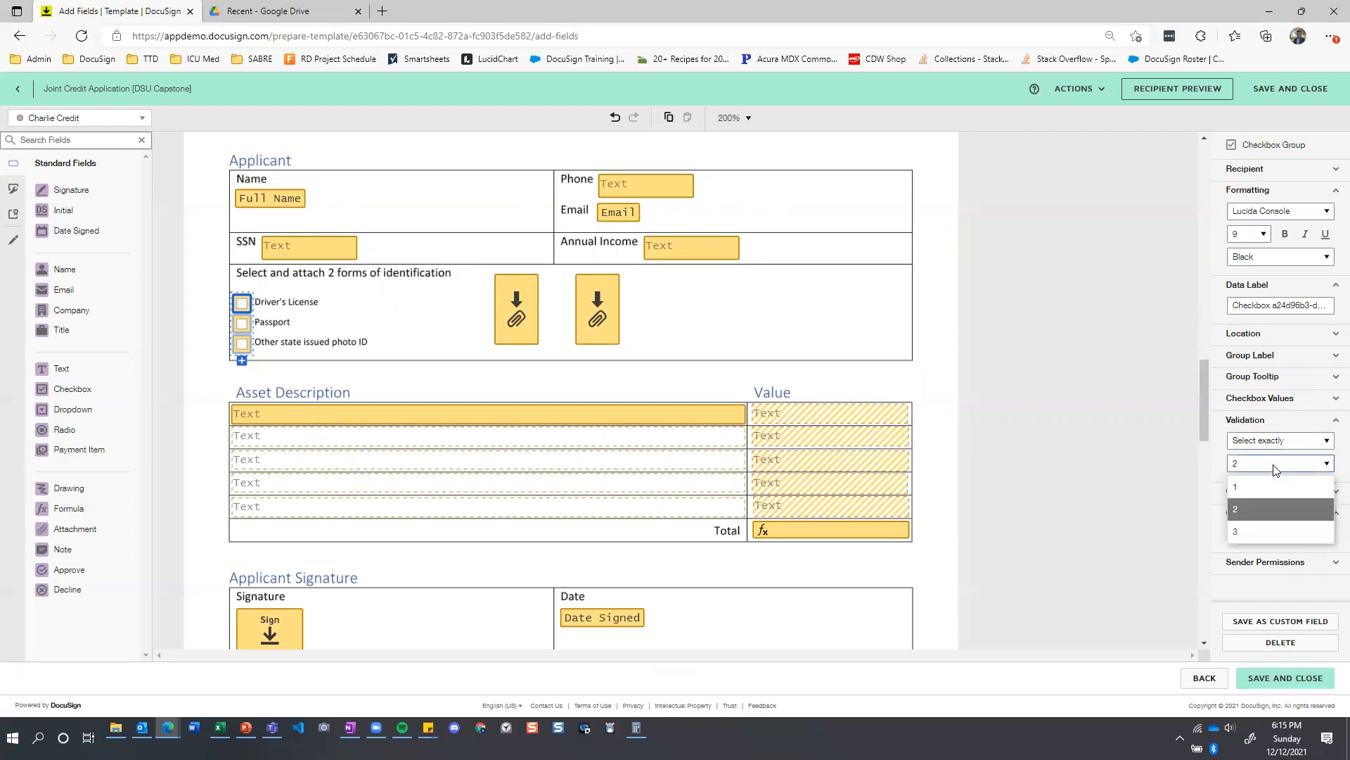
left_click(1243, 511)
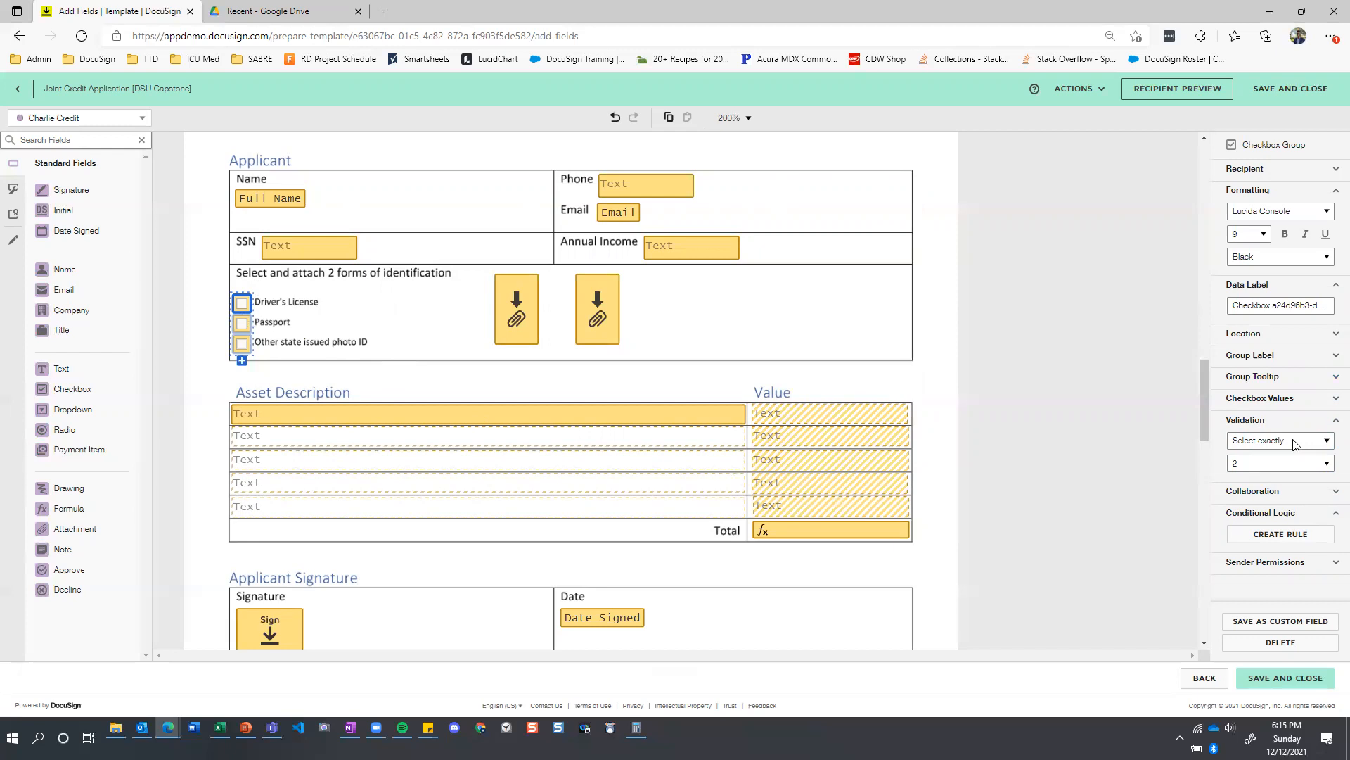
Inspect the first identification attachment field's data label, assigned recipient and required setting.
left_click(518, 316)
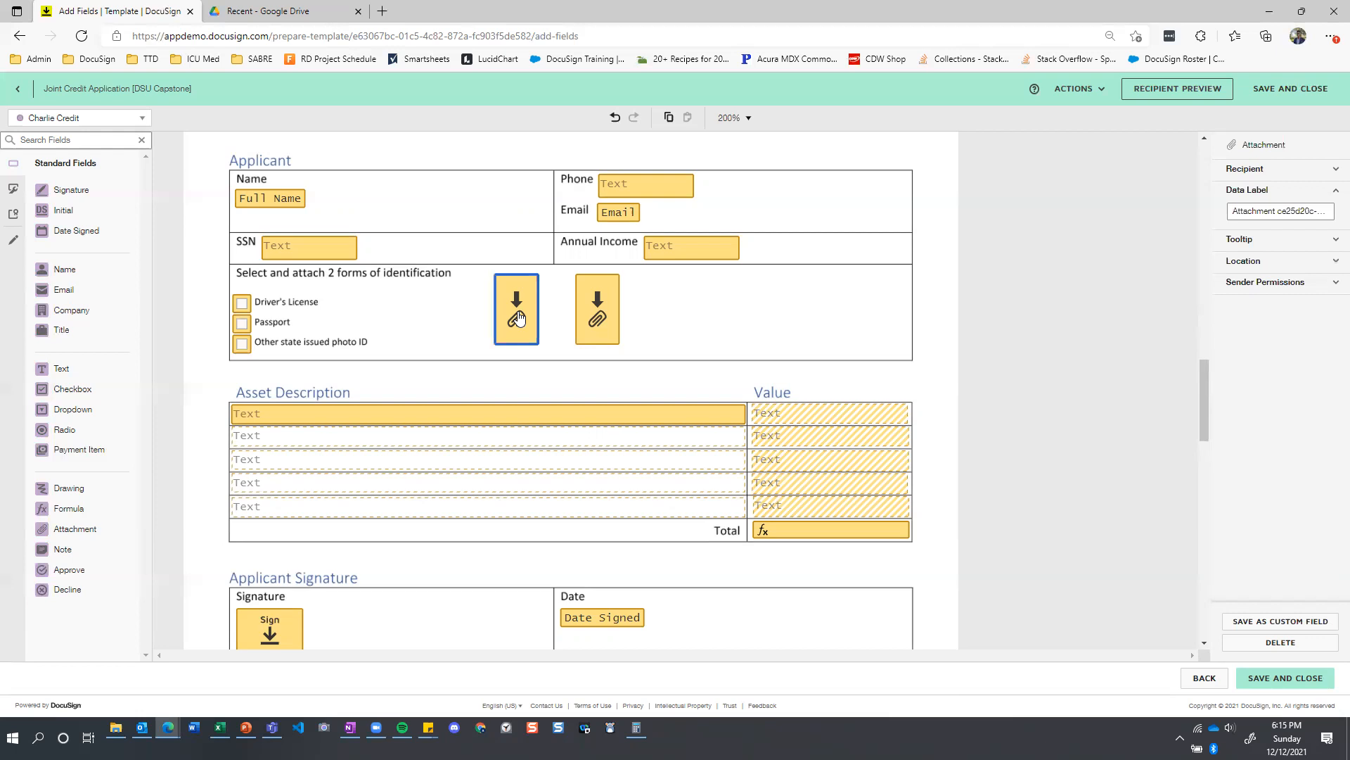
left_click(679, 327)
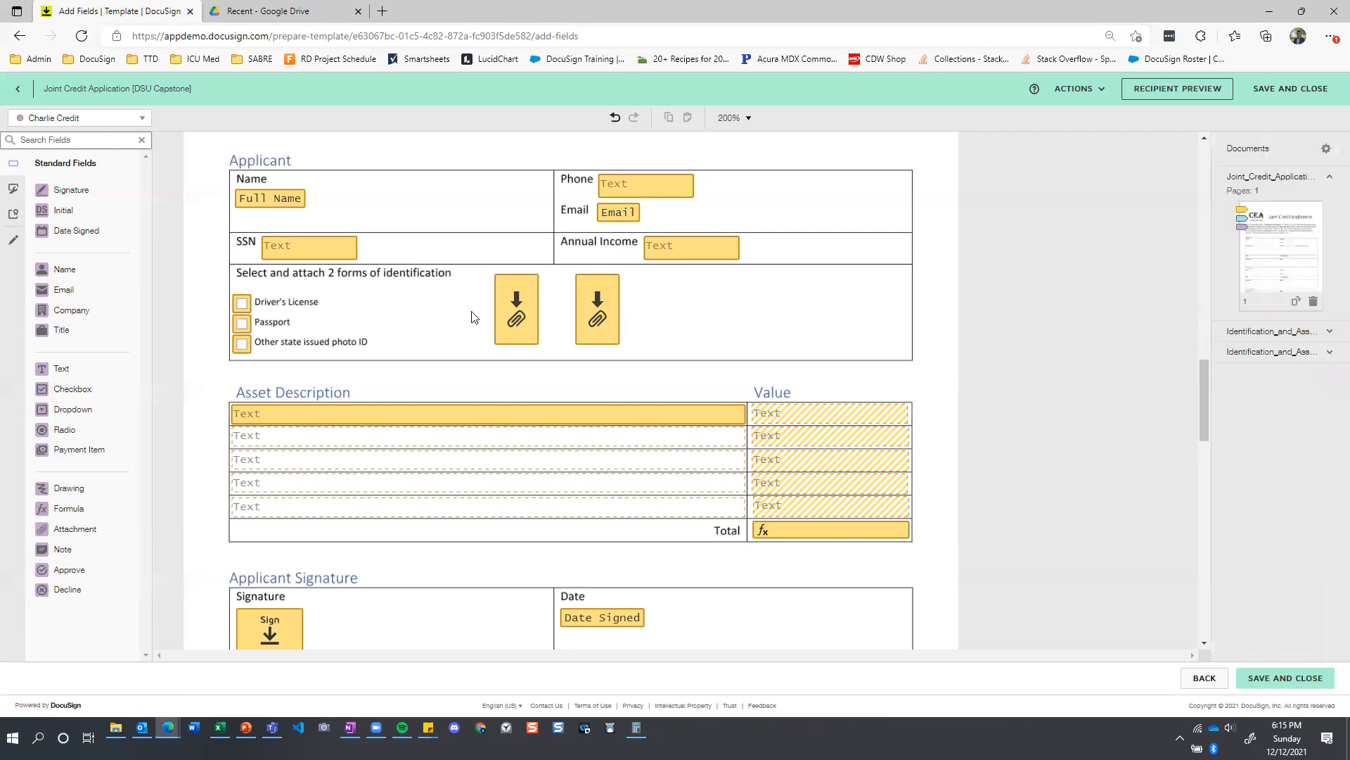
left_click(529, 322)
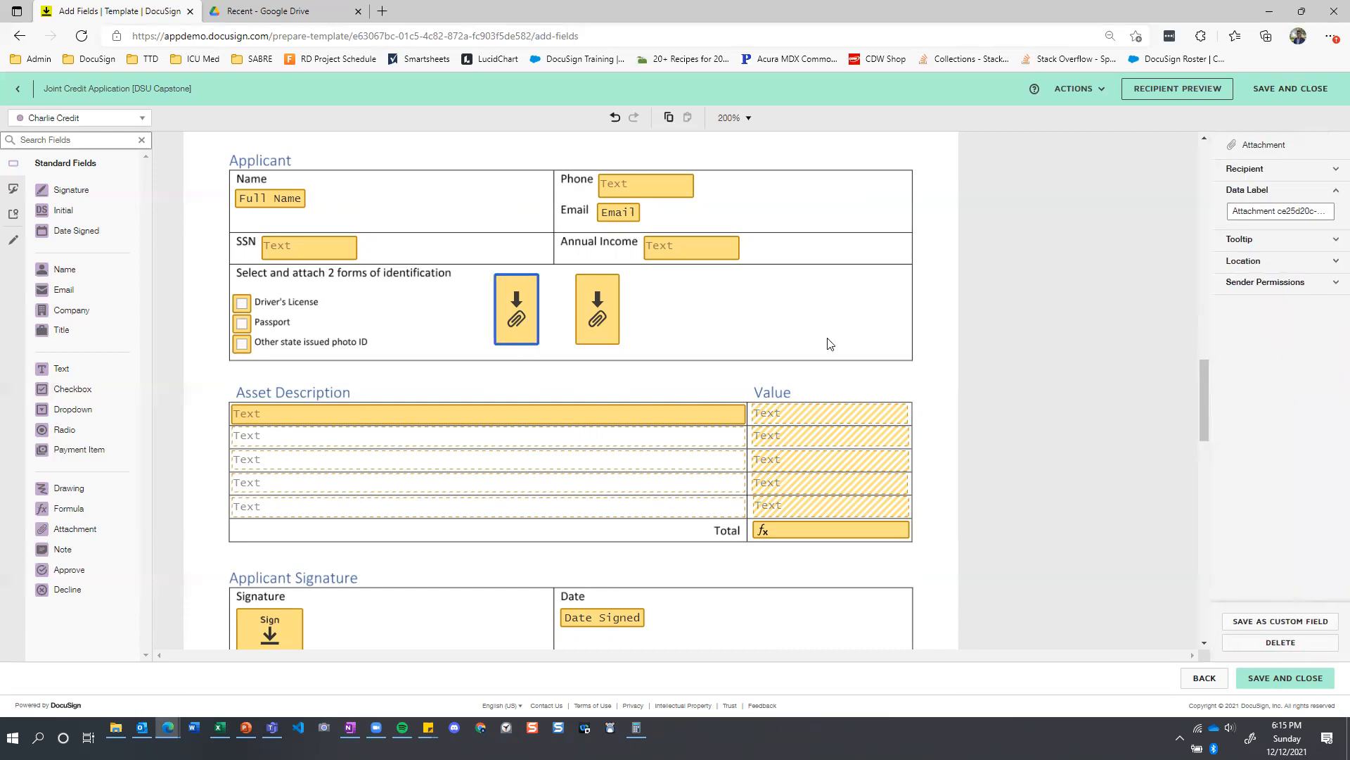
left_click(1294, 178)
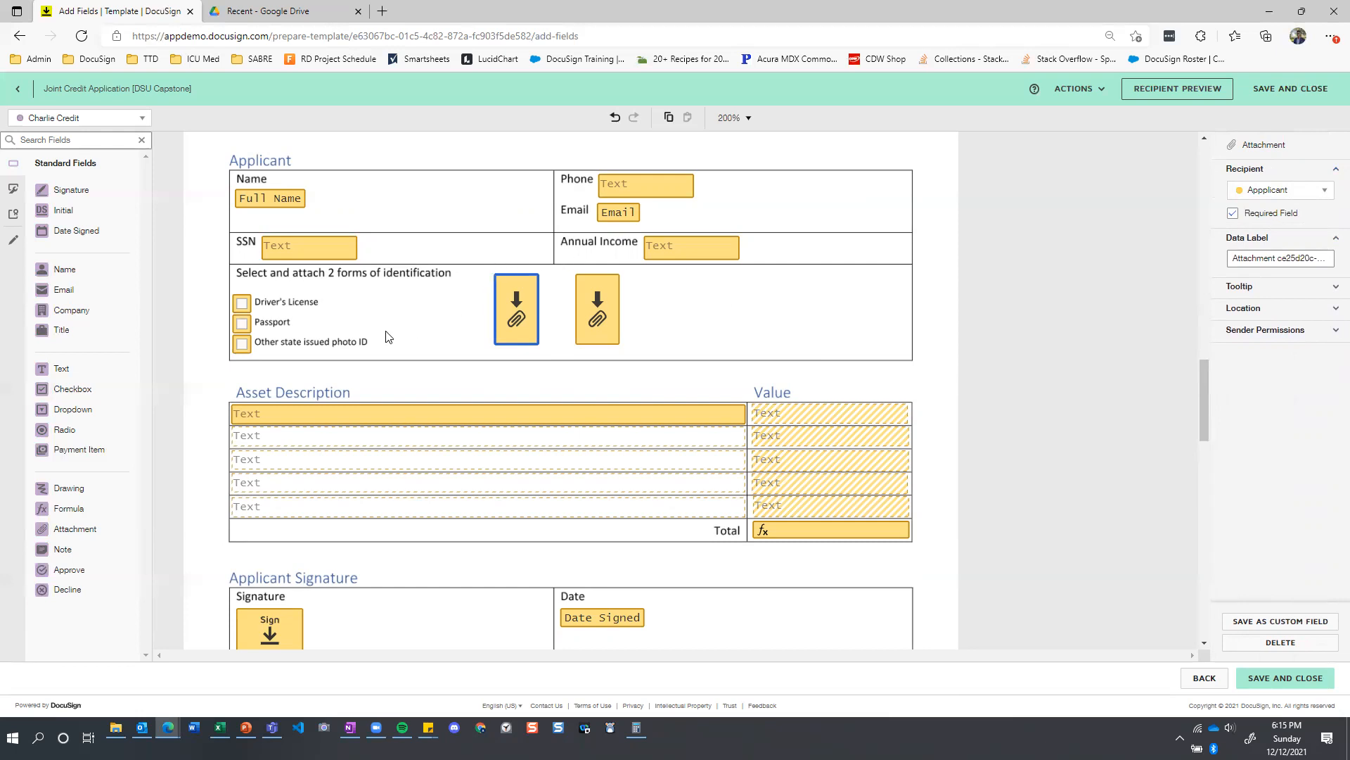
Inspect the first asset row's description and value fields, including their required setting, validation and conditional logic.
scroll(386, 336, "down", 2)
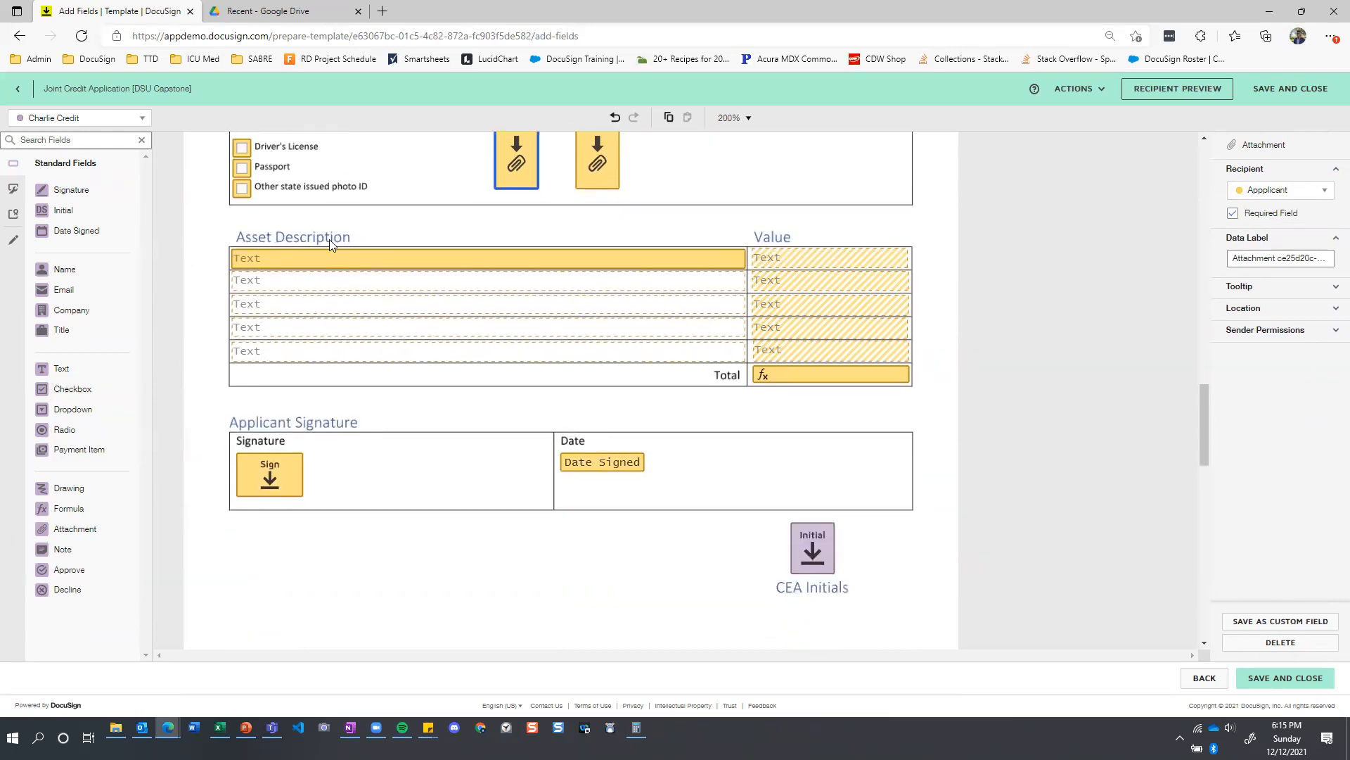
scroll(624, 326, "up", 1)
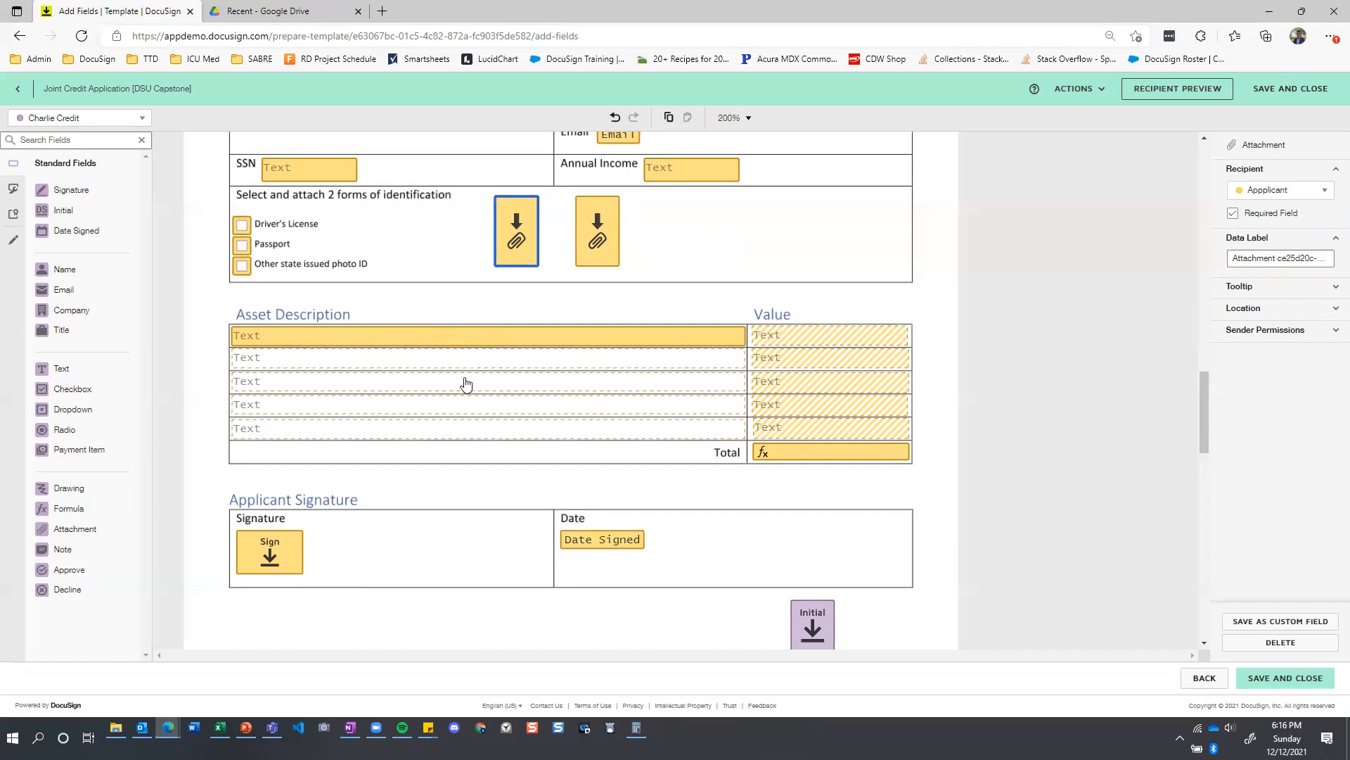
left_click(397, 342)
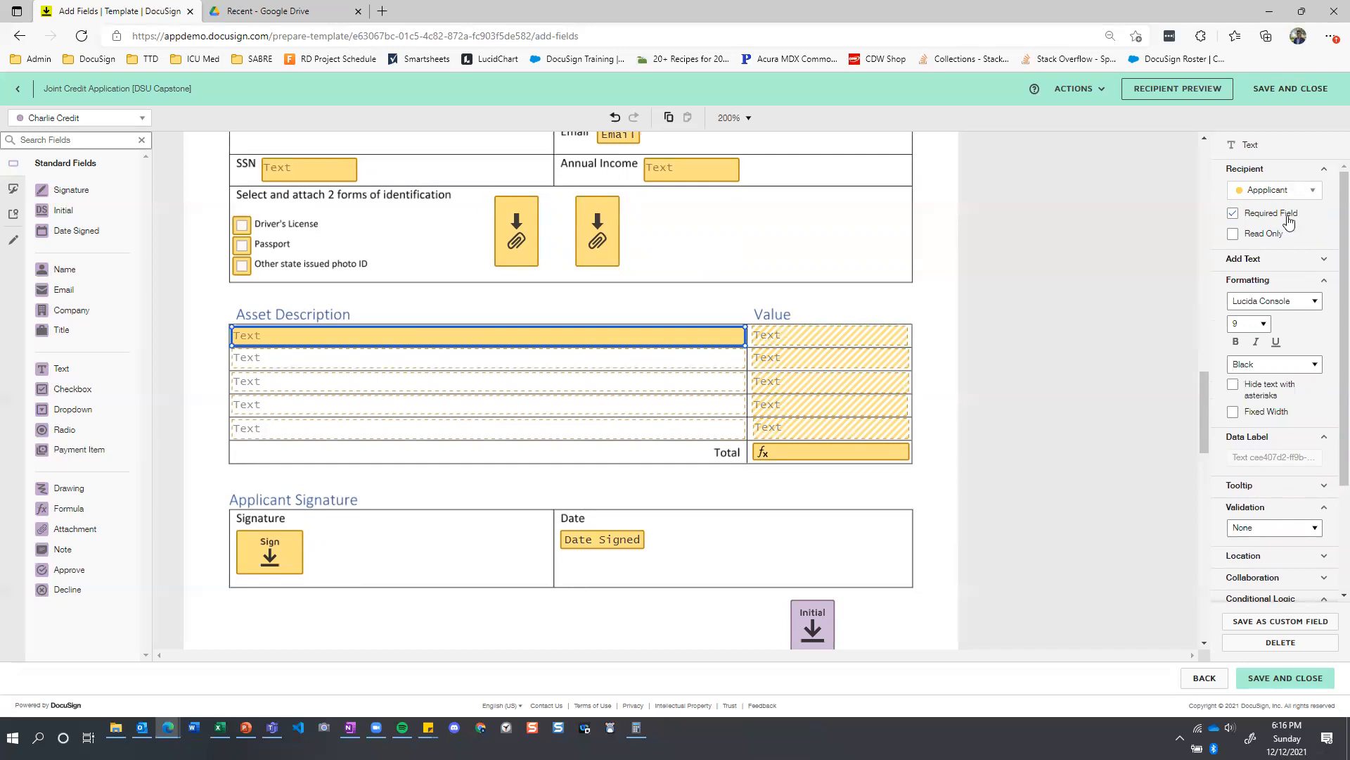
left_click(794, 338)
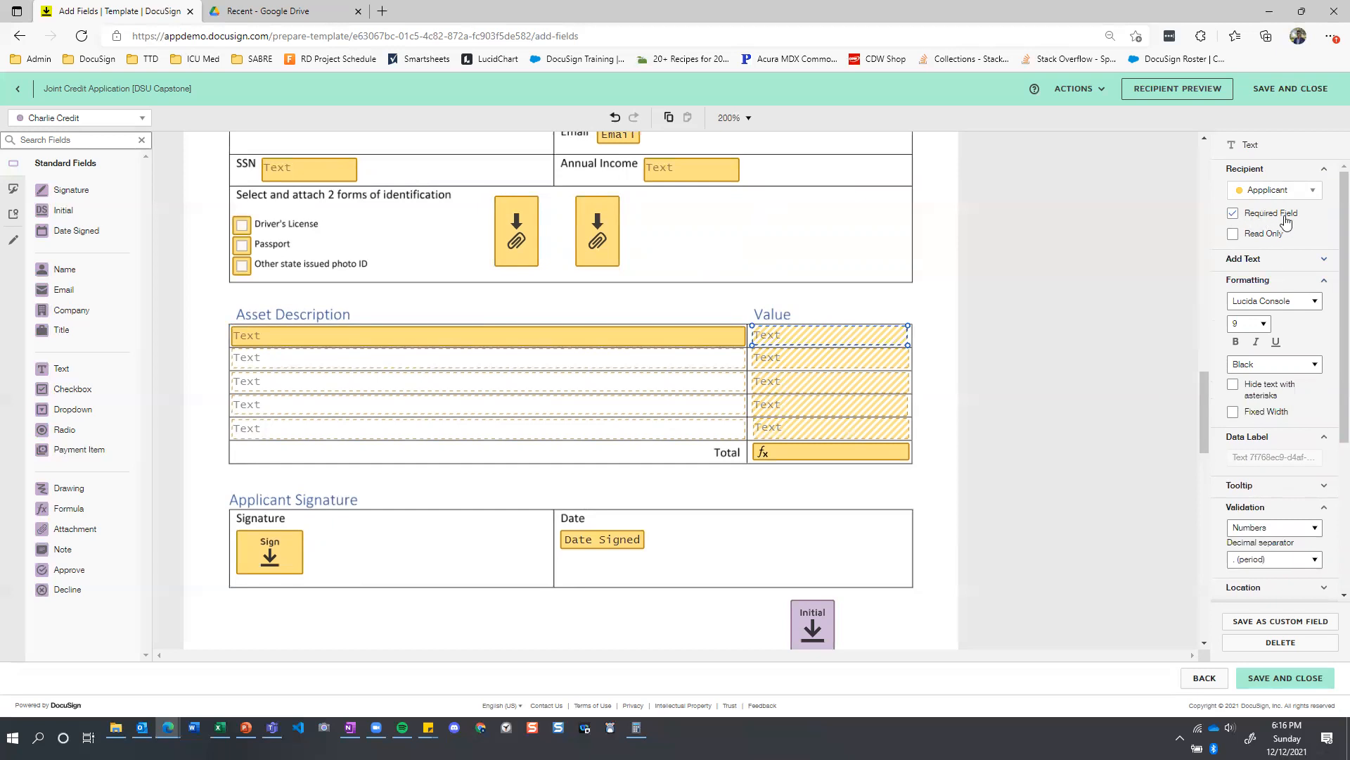
scroll(1280, 239, "down", 2)
left_click(1321, 311)
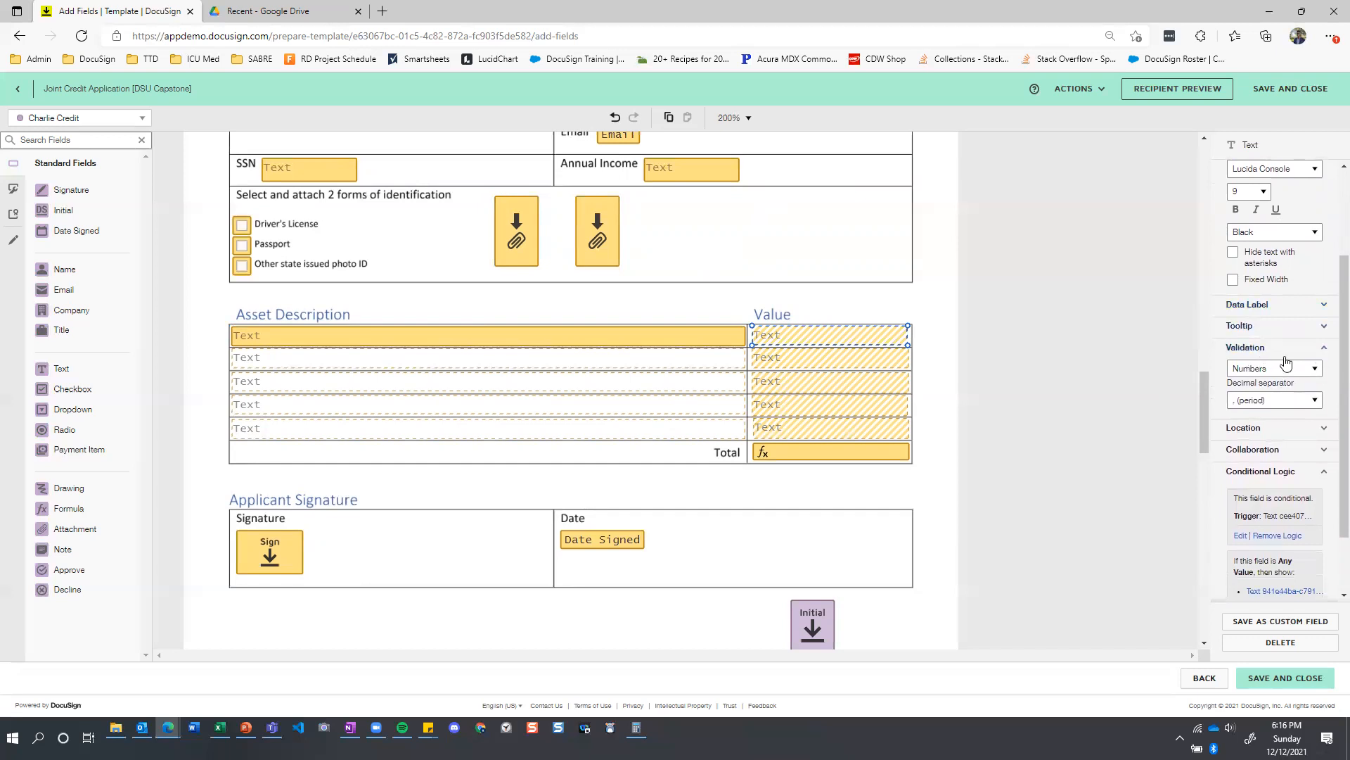
scroll(1320, 469, "down", 1)
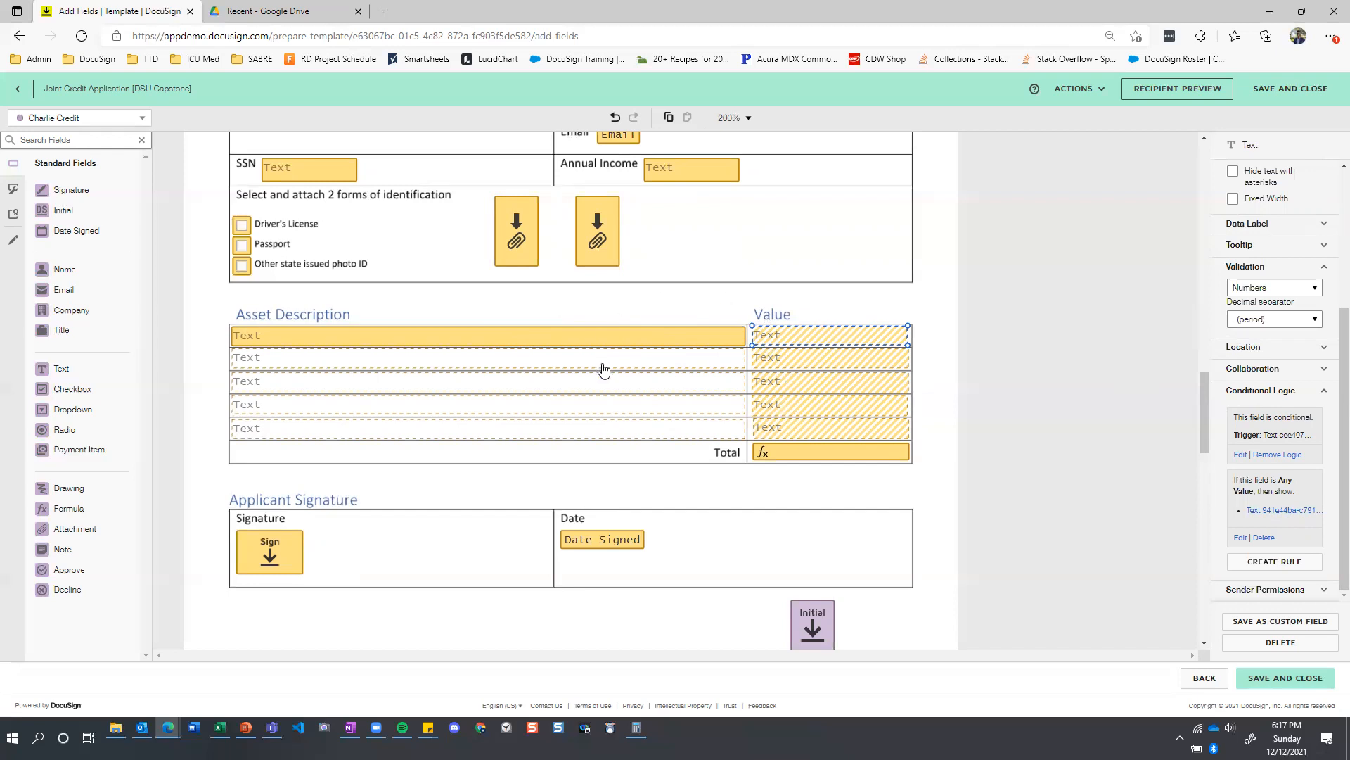
Compare the required and validation settings of the second and third asset rows' fields.
left_click(798, 365)
scroll(1260, 309, "up", 3)
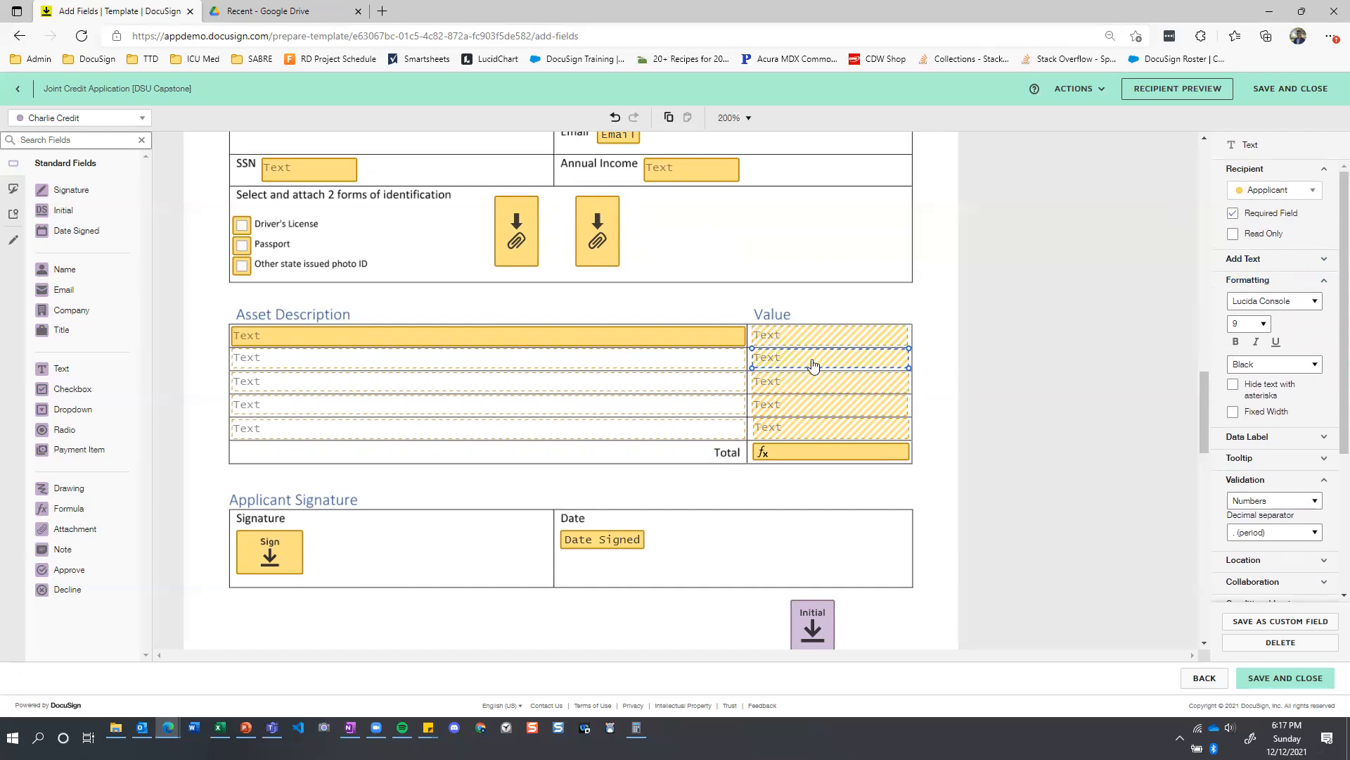
left_click(690, 384)
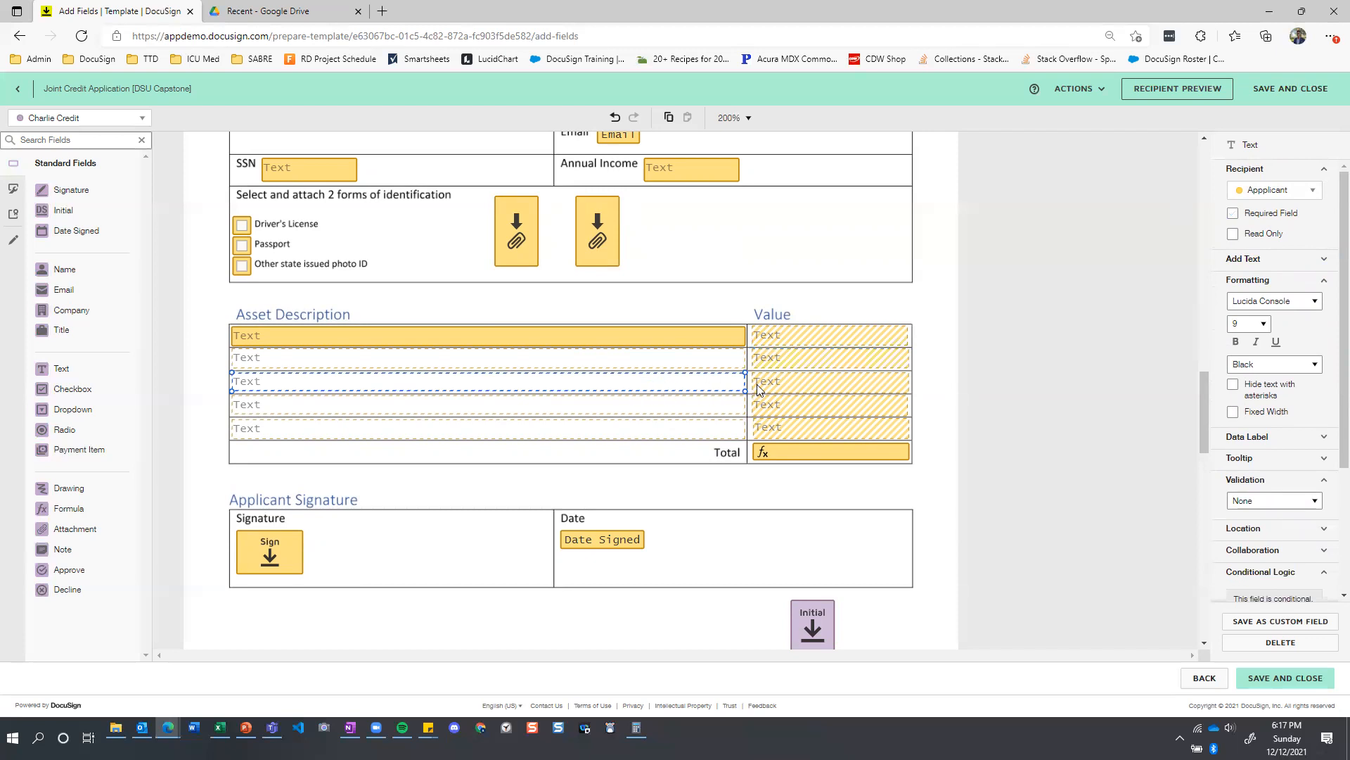
left_click(777, 387)
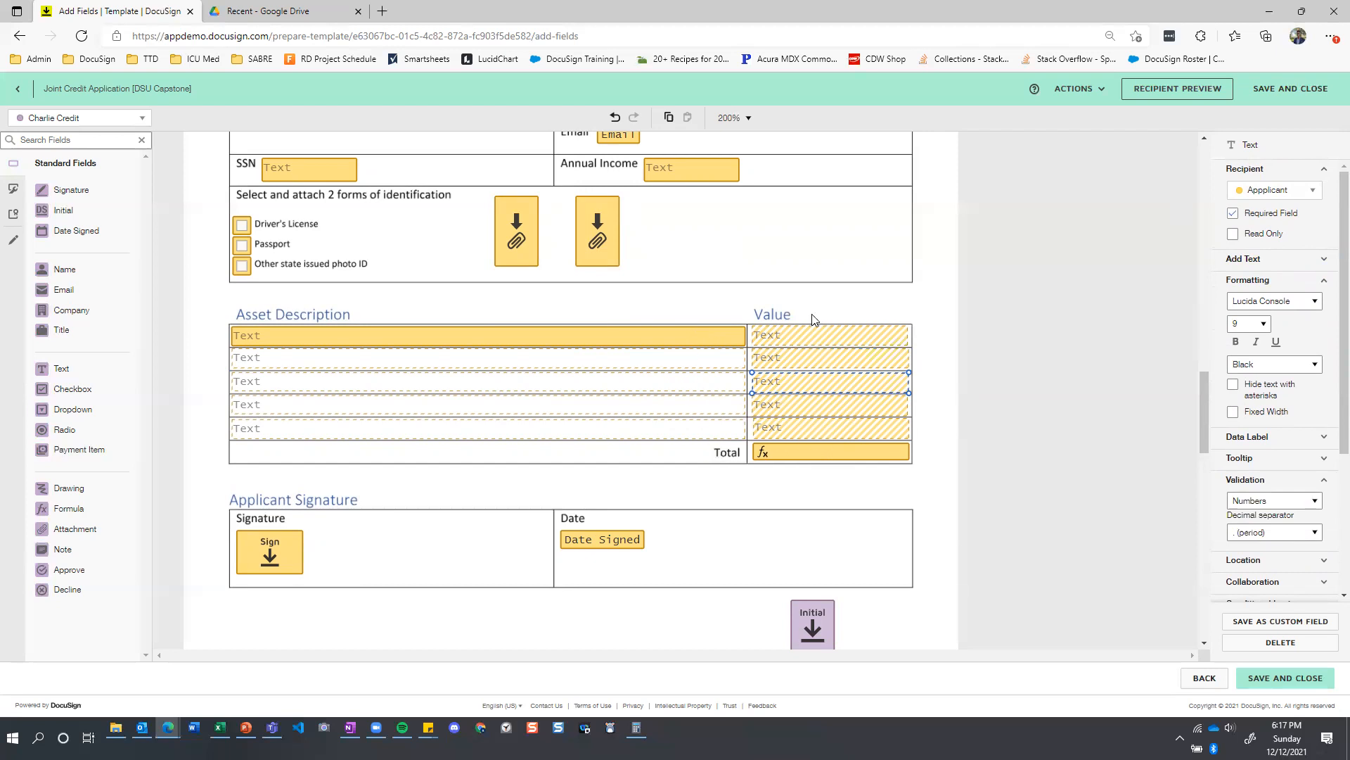
Inspect the formula of the applicant's asset Total field.
left_click(802, 459)
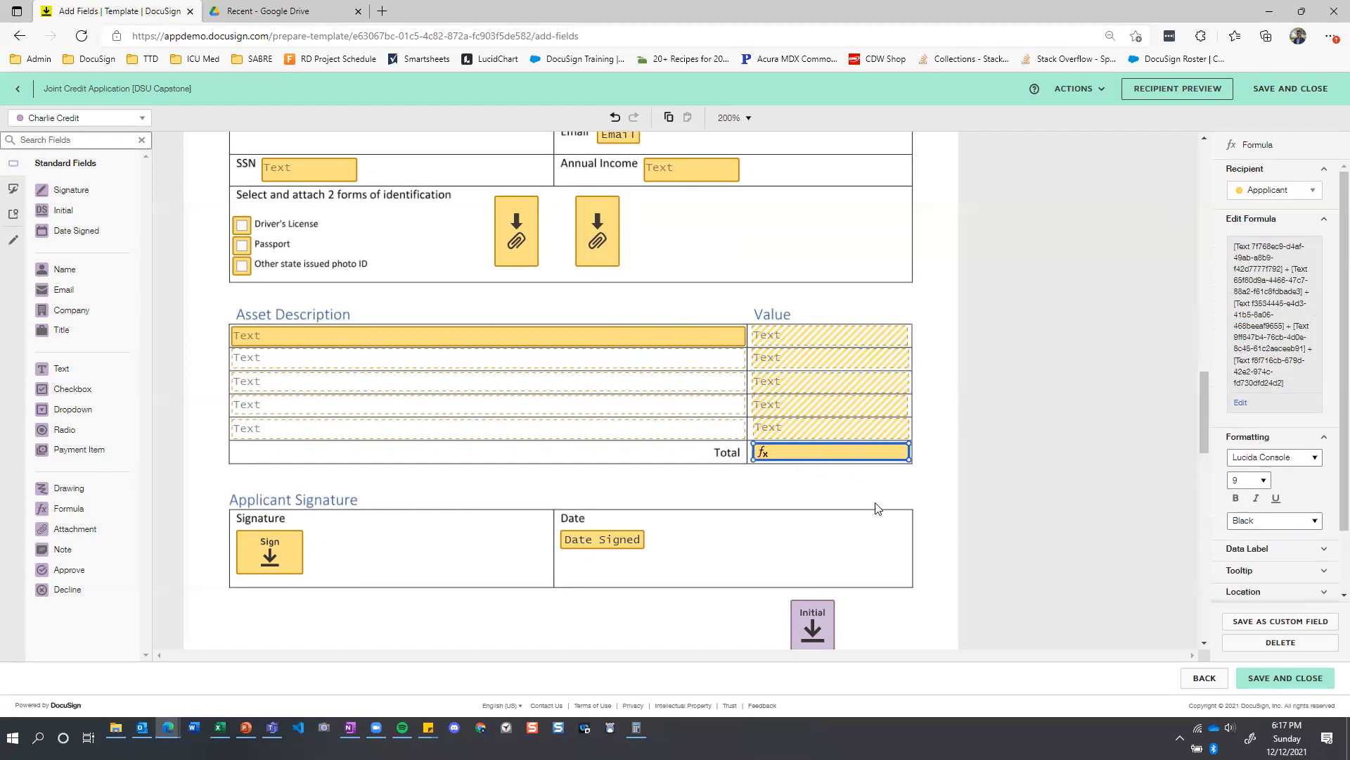
scroll(1308, 454, "down", 3)
scroll(1308, 454, "up", 3)
Check the validation of the individual asset Value fields that feed the Total formula.
left_click(841, 337)
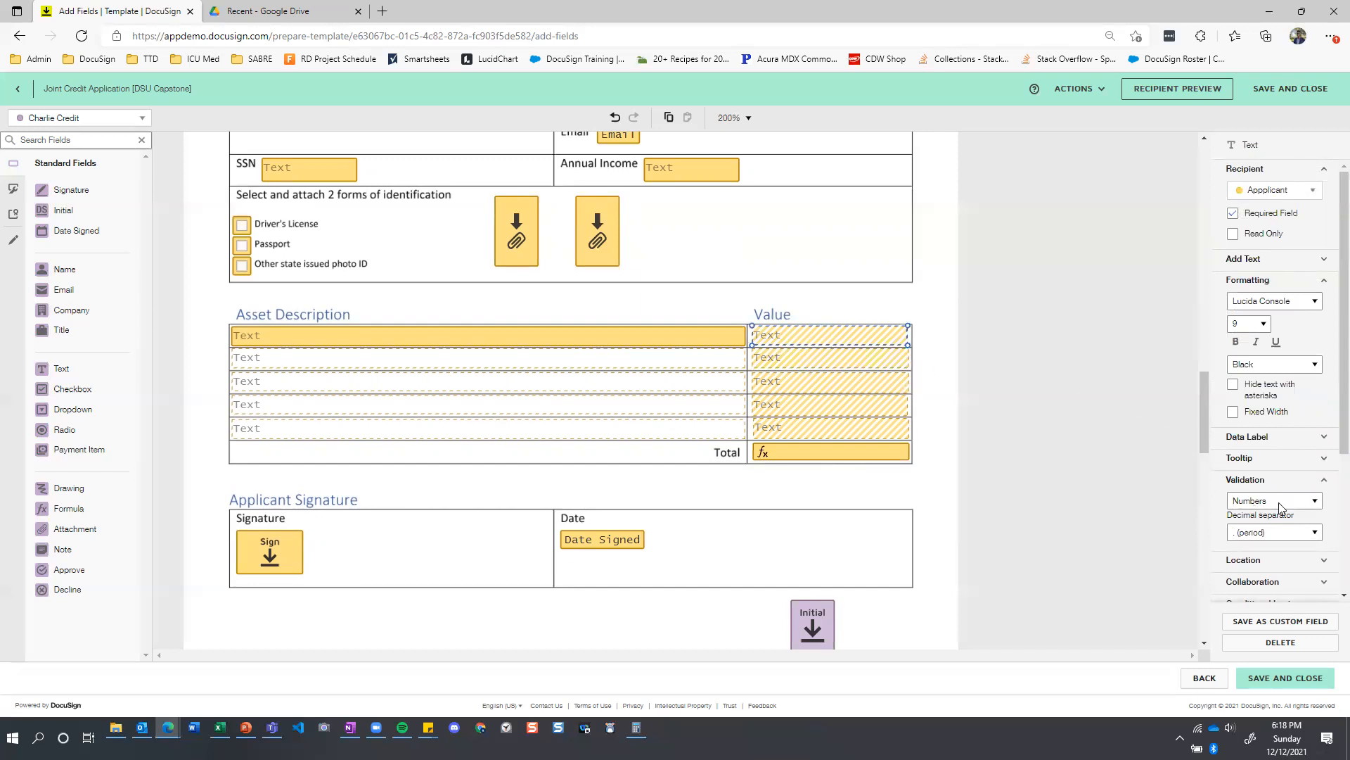
left_click(833, 360)
left_click(827, 409)
left_click(822, 435)
left_click(822, 456)
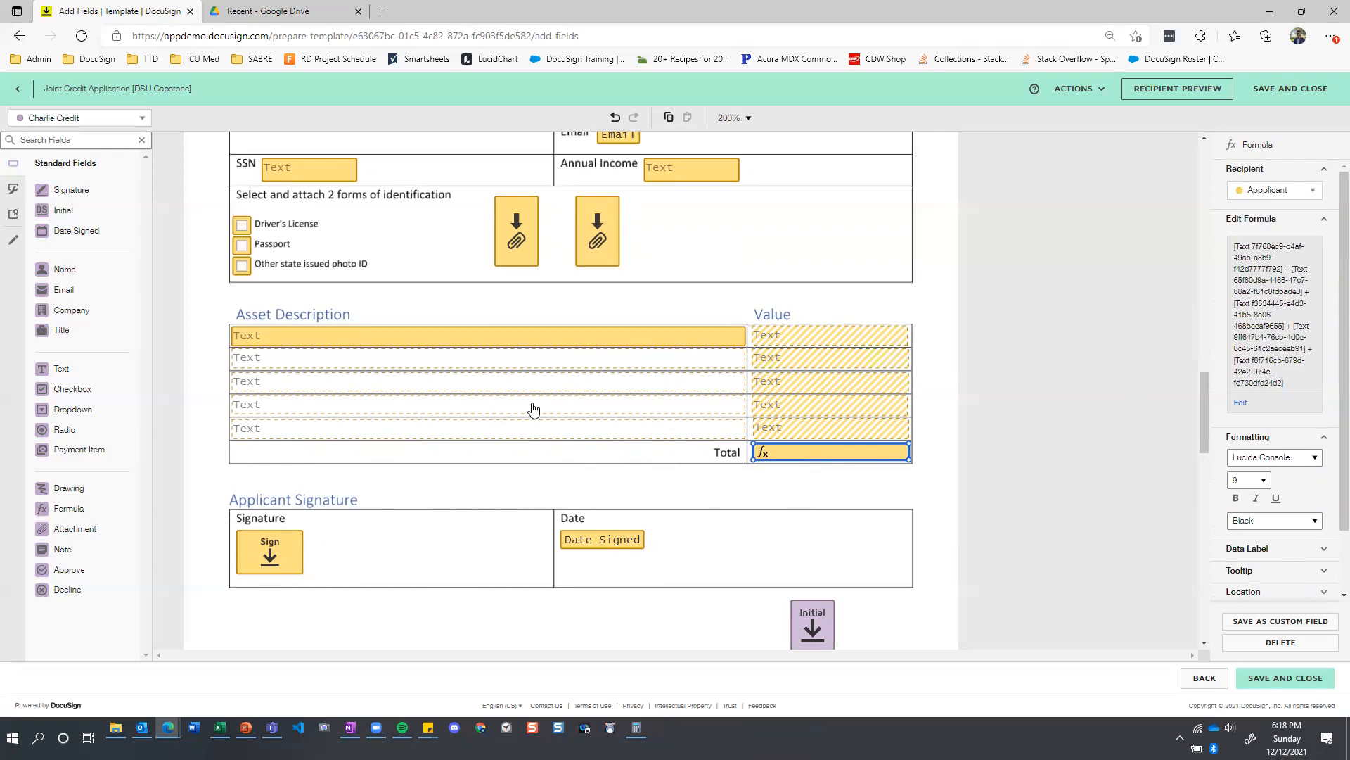
Examine the field layout of the second Identification and Asset Statement and compare it with the applicant's copy.
scroll(533, 373, "down", 1)
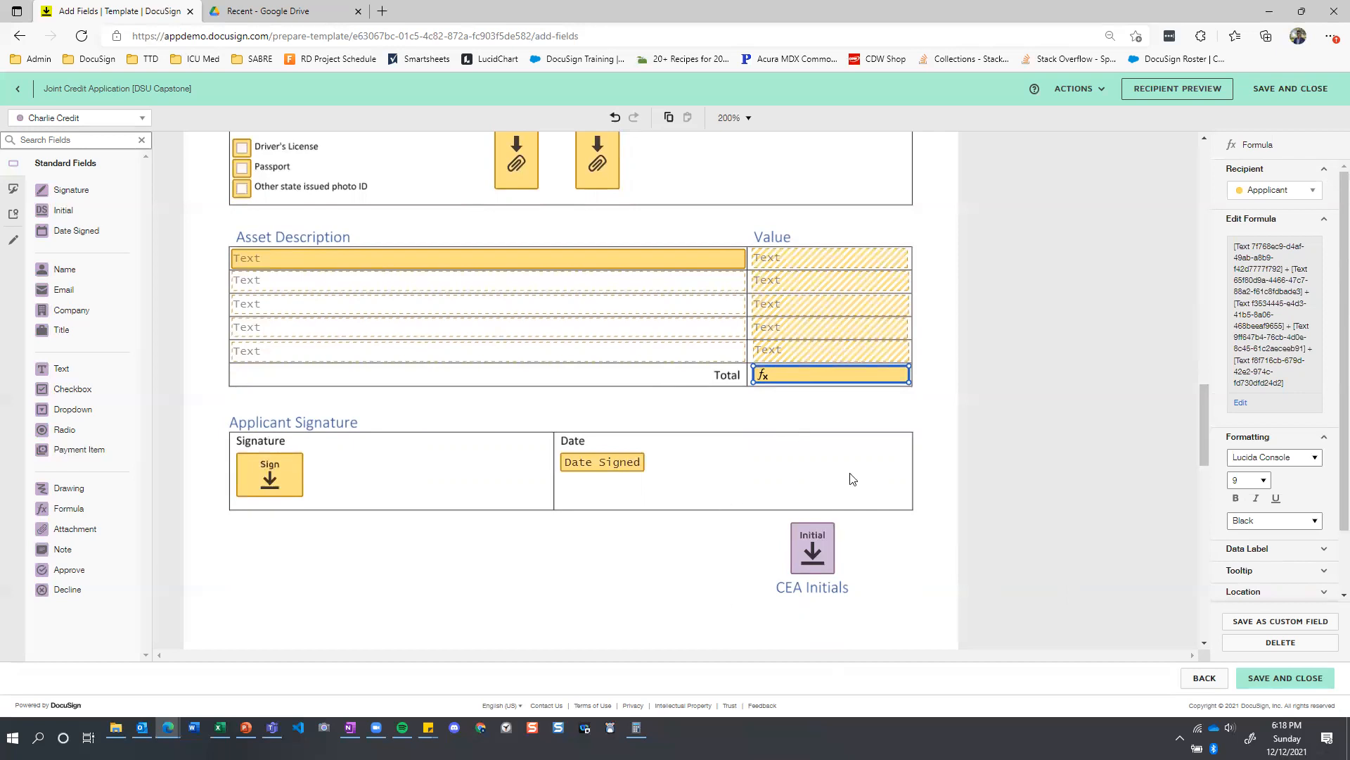
scroll(453, 379, "down", 5)
scroll(457, 367, "down", 6)
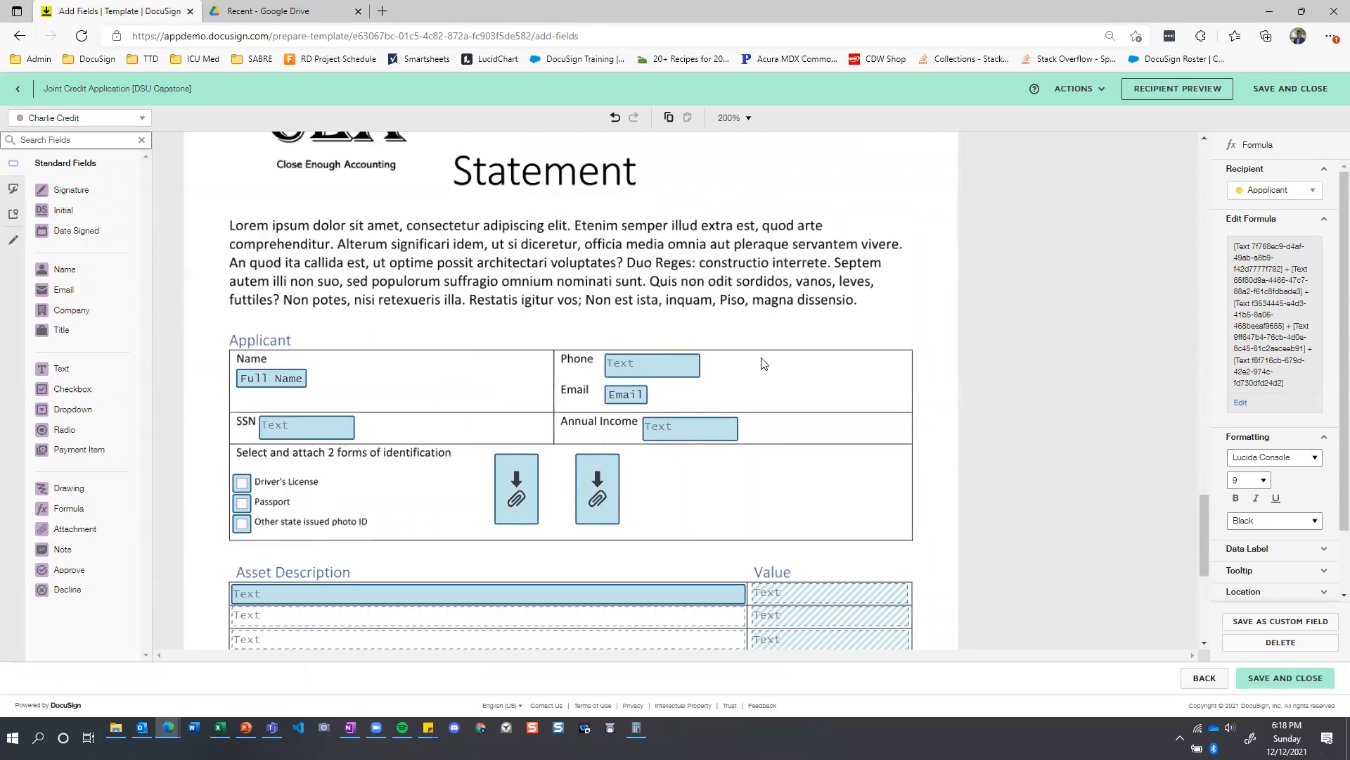
scroll(707, 342, "down", 1)
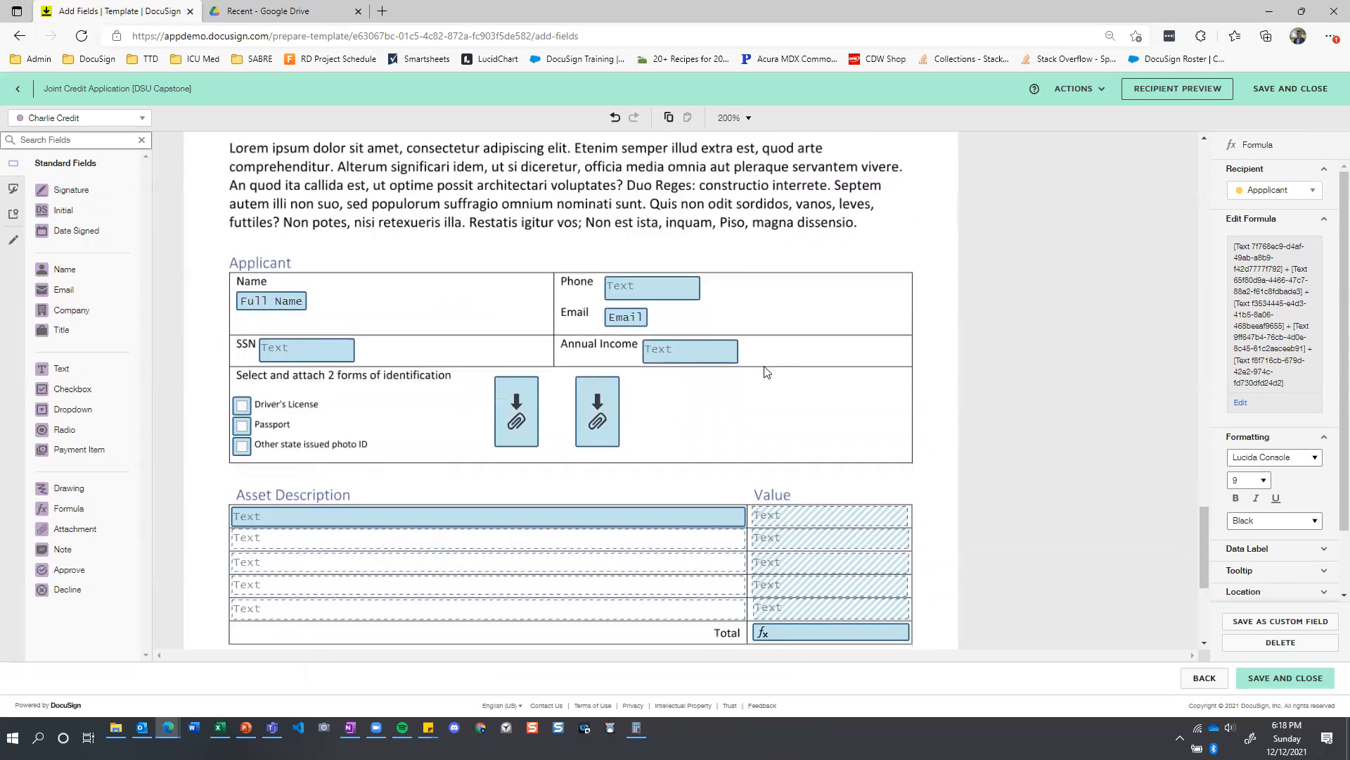
scroll(768, 374, "down", 1)
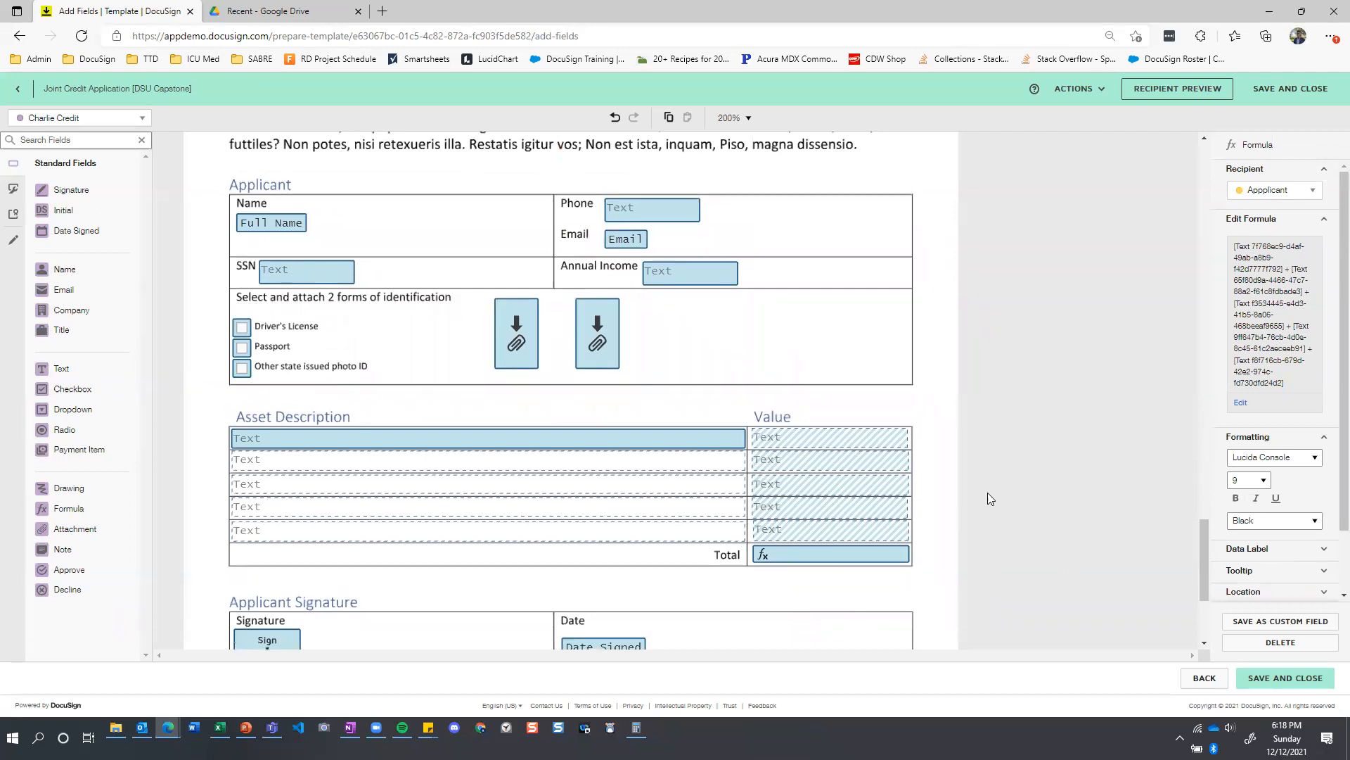
scroll(1084, 519, "down", 1)
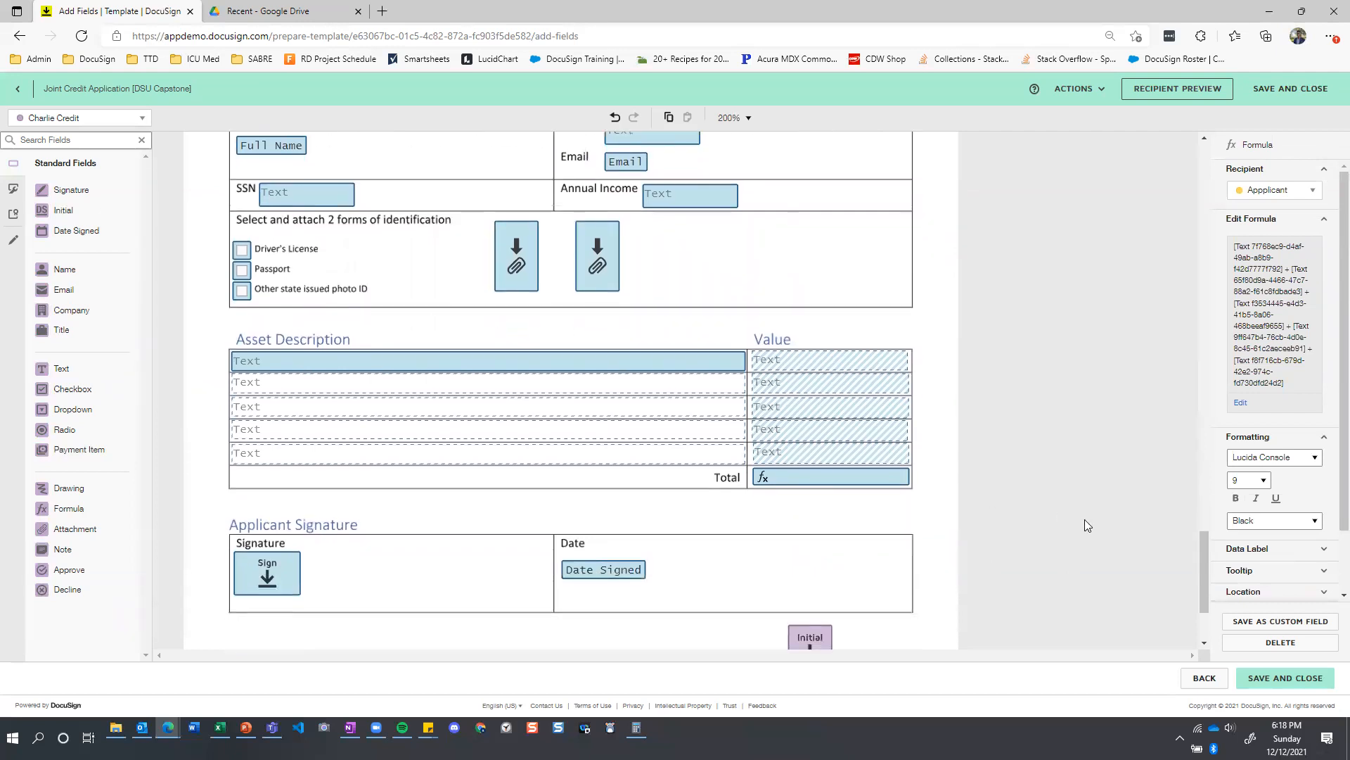
scroll(1085, 519, "up", 6)
scroll(1084, 519, "up", 12)
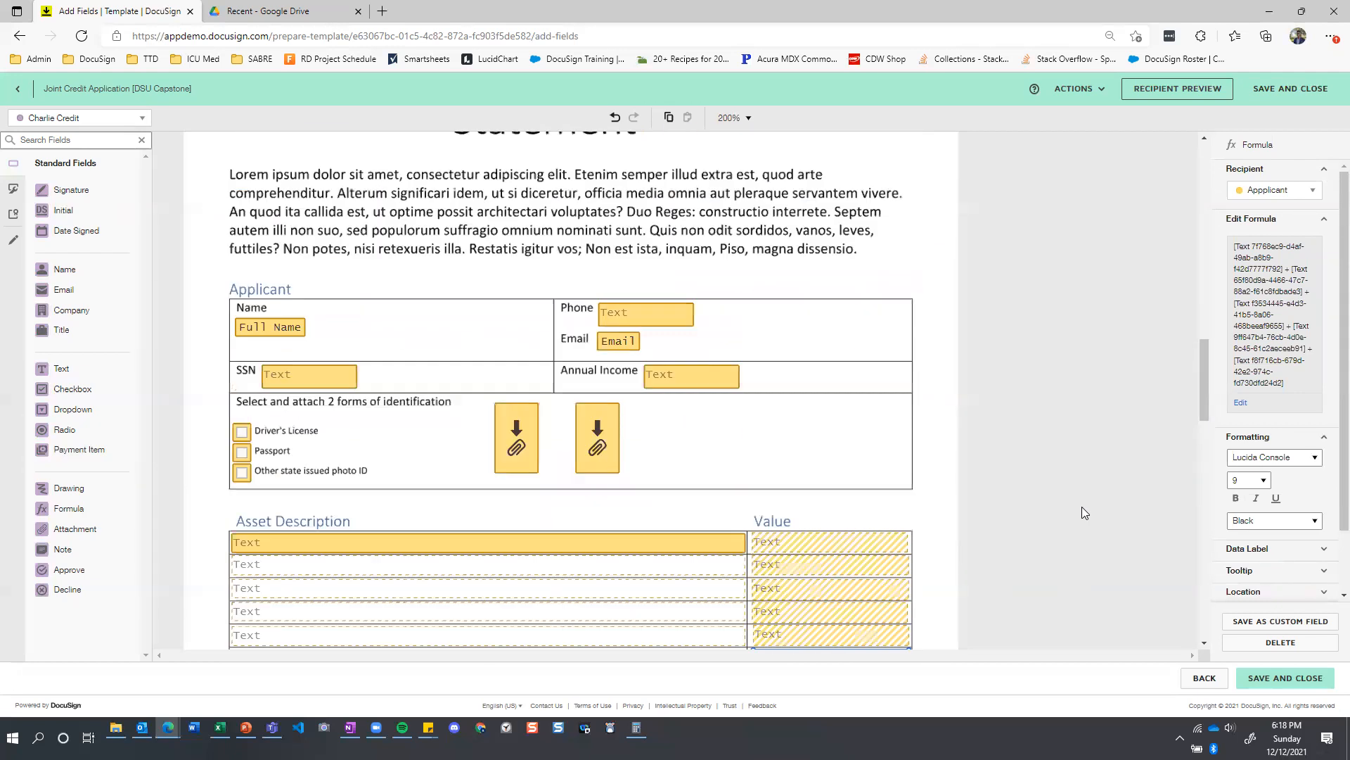
Save and close the Joint Credit Application template, and open the account's brand settings.
left_click(1294, 91)
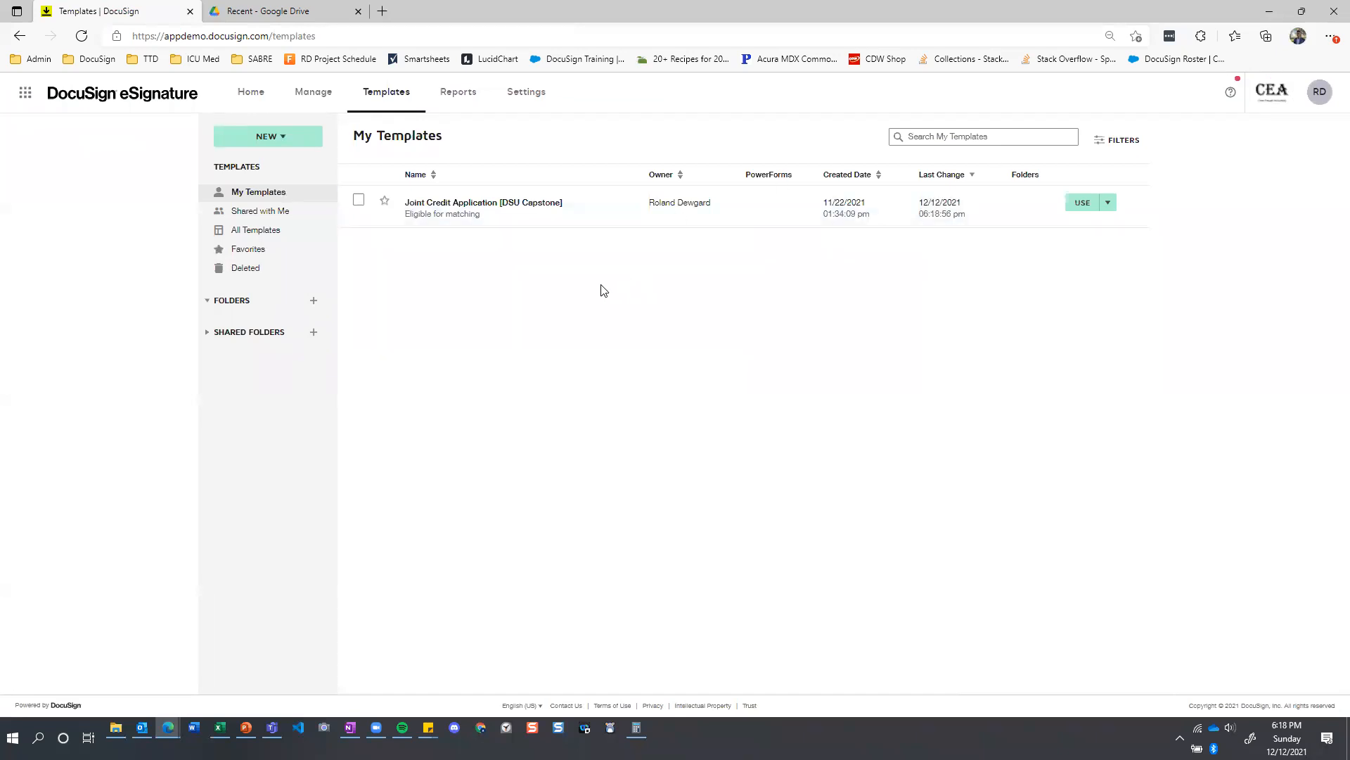
left_click(524, 93)
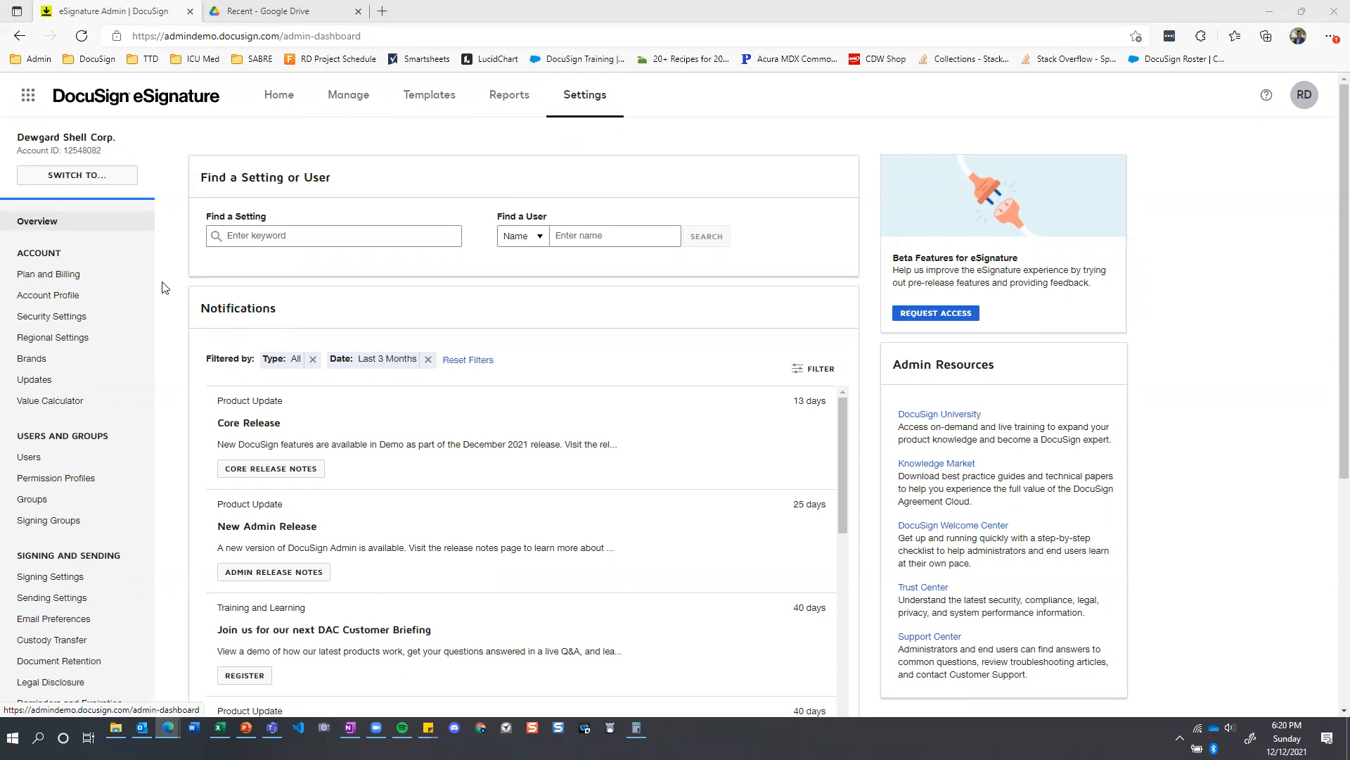
scroll(65, 223, "down", 1)
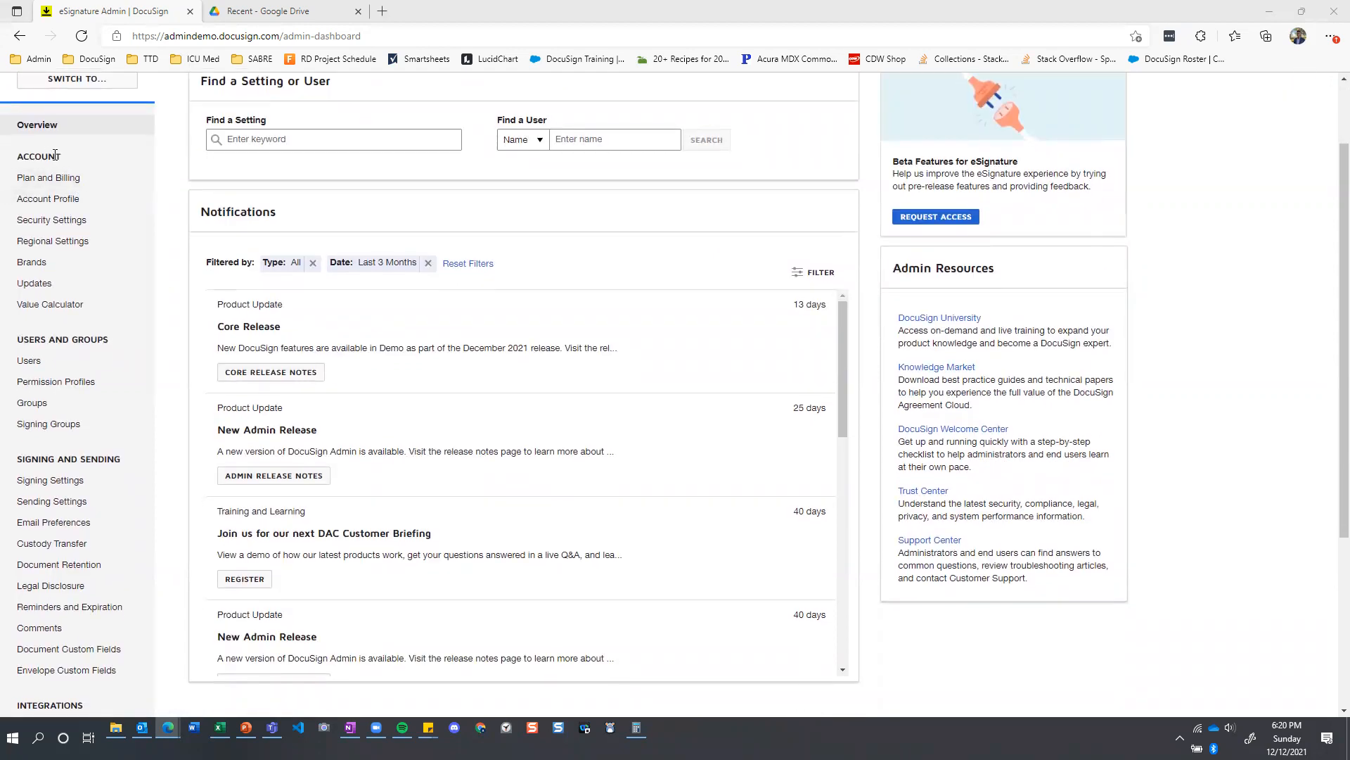
left_click(32, 262)
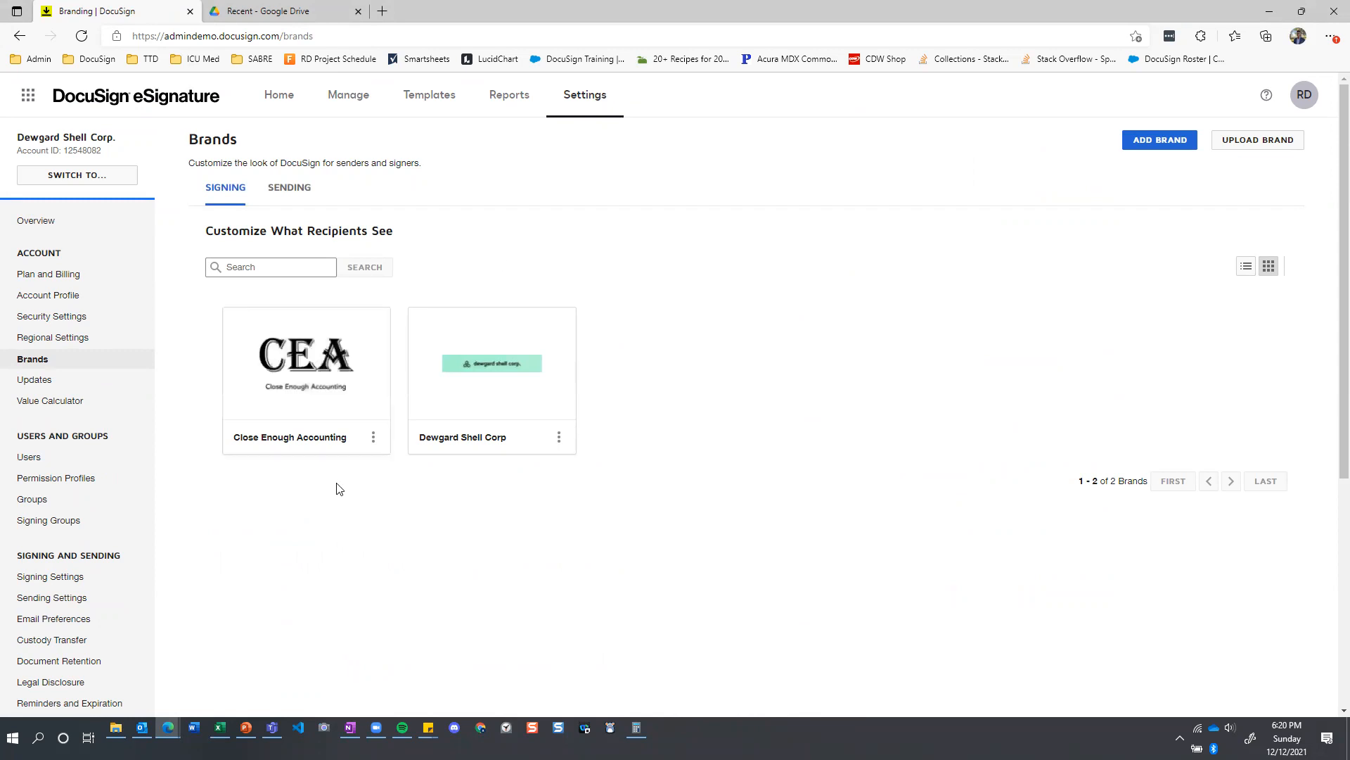
Review the Close Enough Accounting brand's info, logos, colors and advanced configuration, and return to the brands list.
mouse_move(308, 391)
left_click(318, 364)
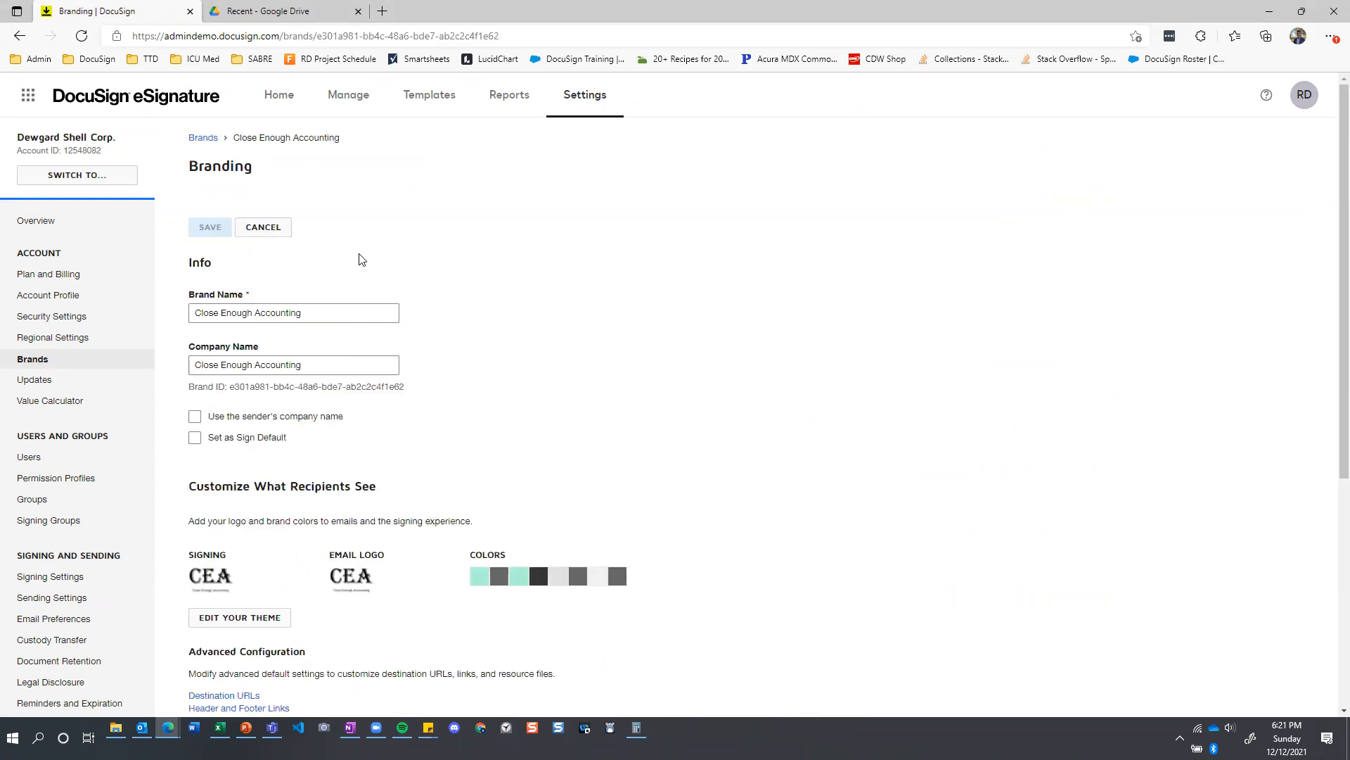
scroll(259, 305, "down", 3)
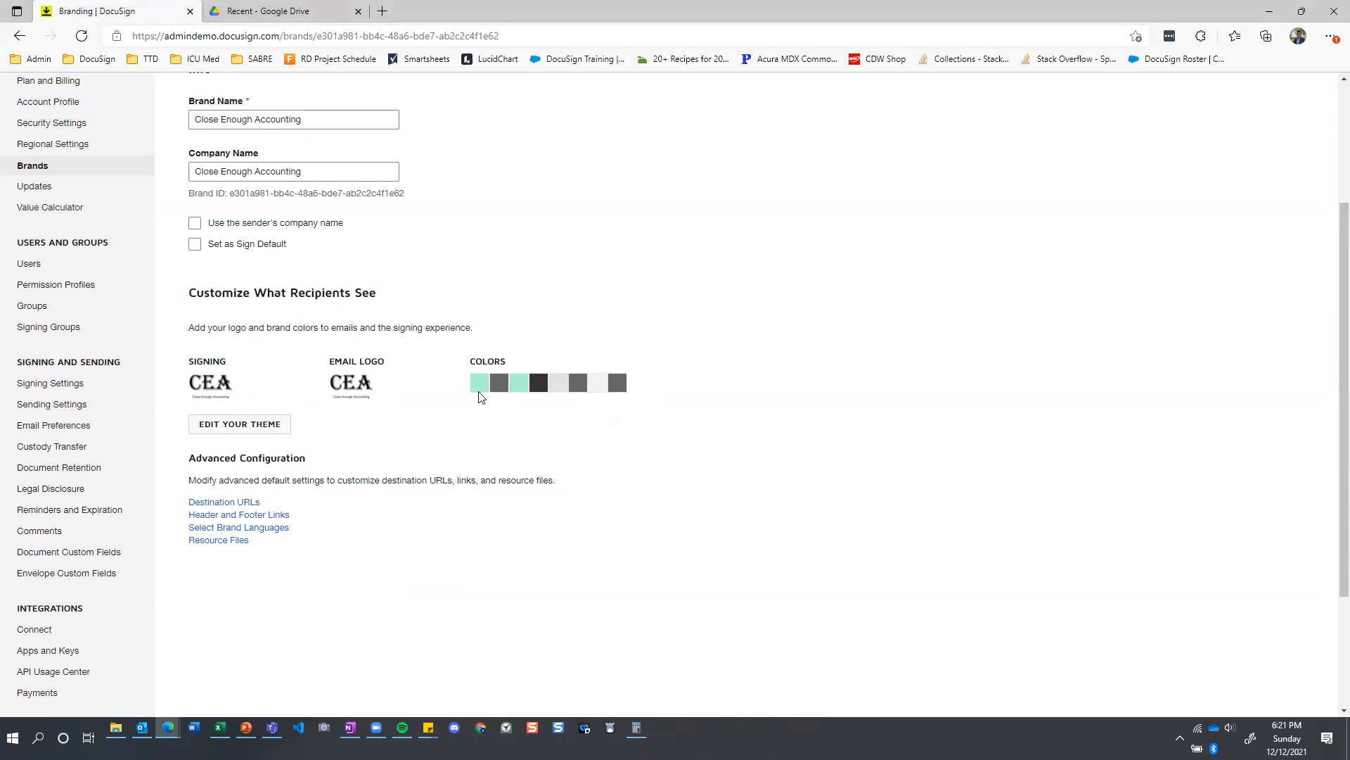
scroll(320, 441, "down", 3)
scroll(320, 440, "up", 7)
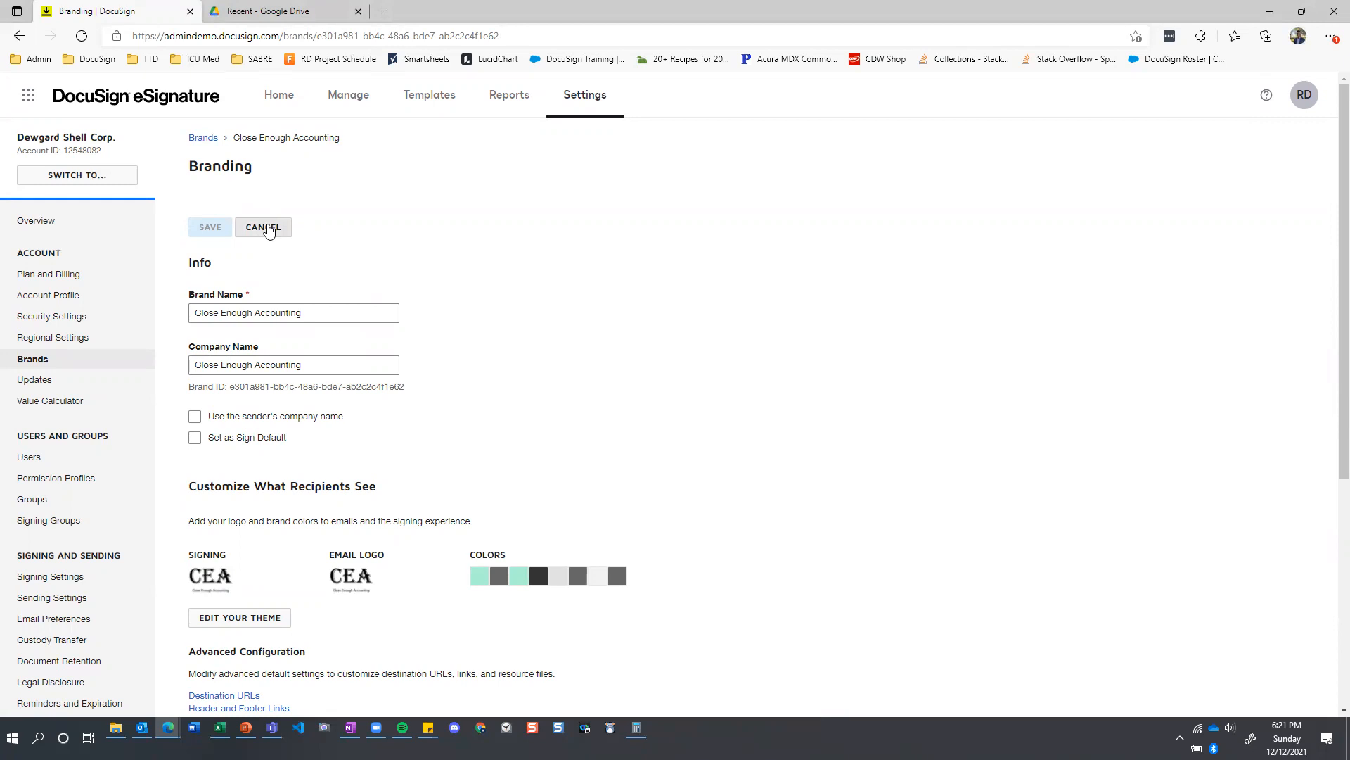
left_click(204, 139)
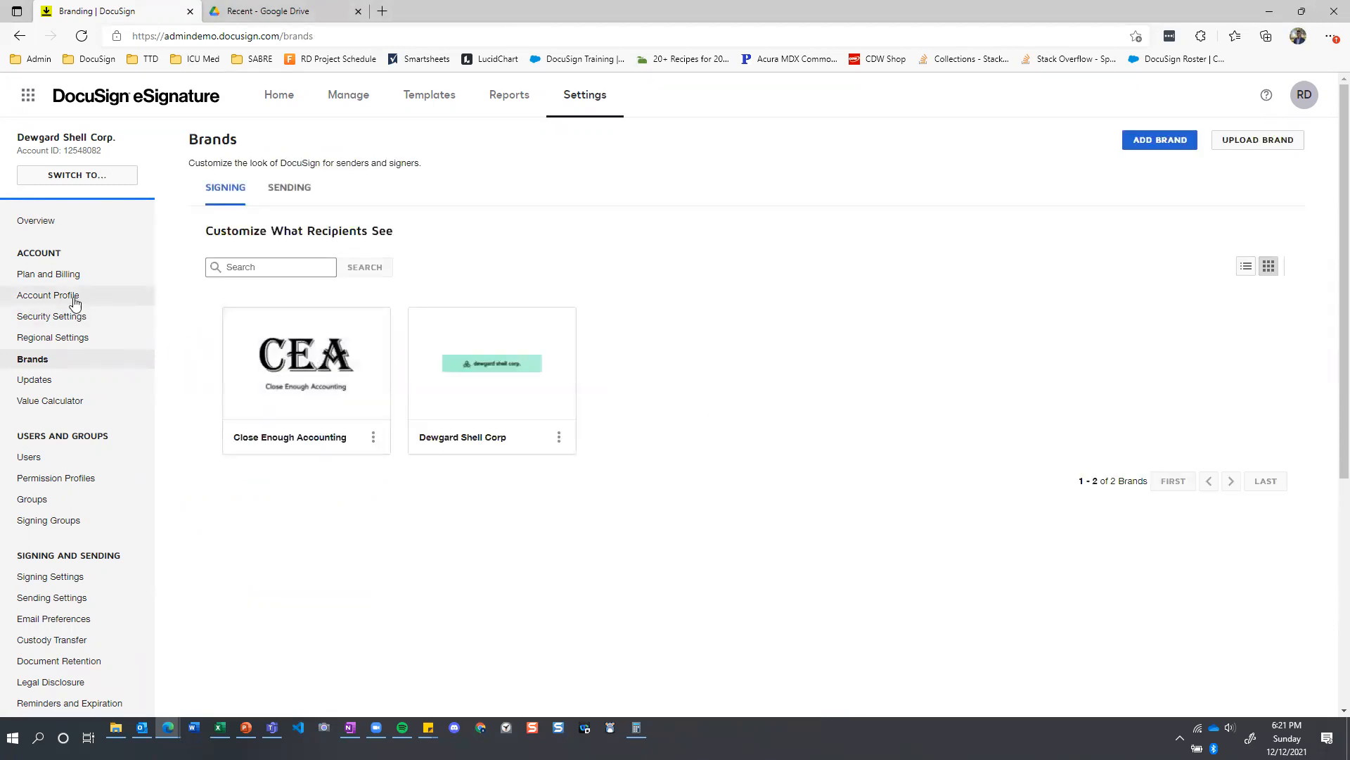
View the connected apps available for agreement actions in the account settings.
scroll(87, 309, "down", 2)
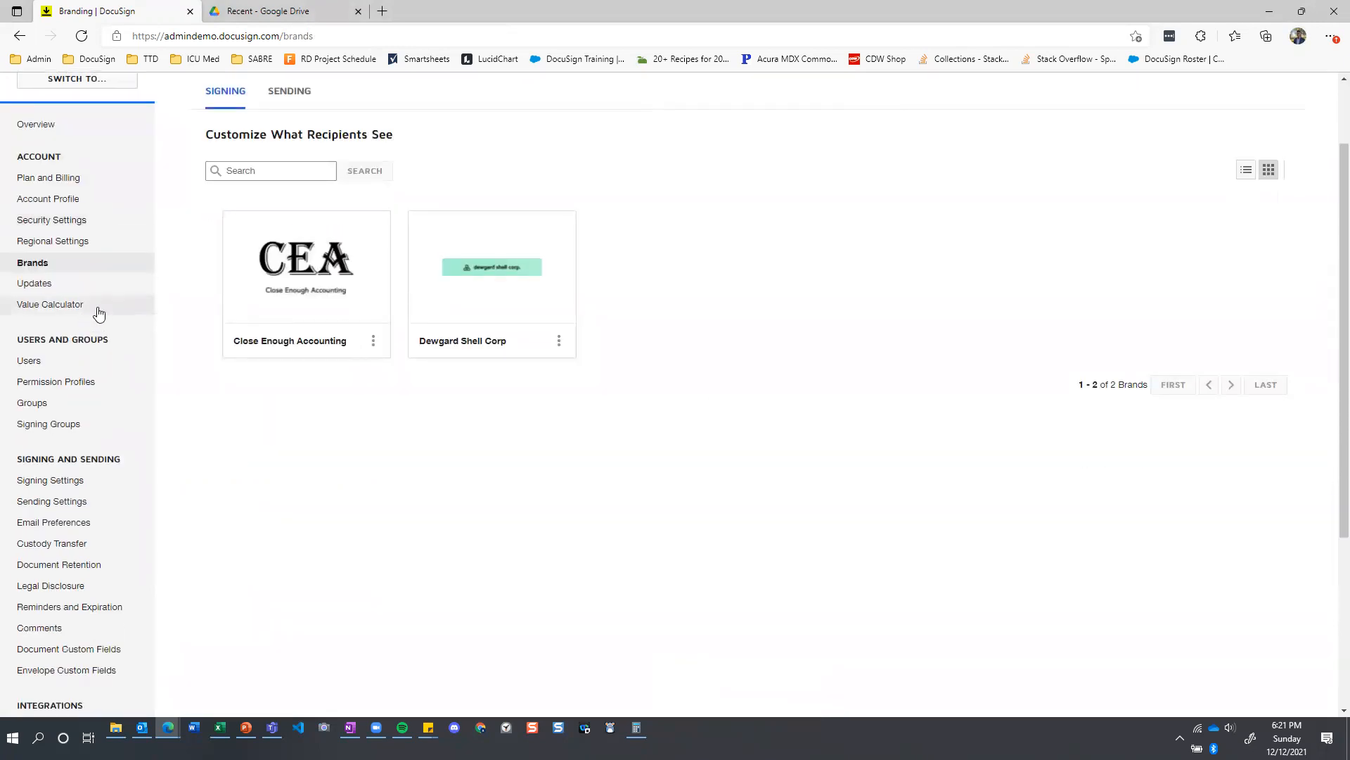
scroll(97, 310, "down", 1)
scroll(92, 311, "down", 3)
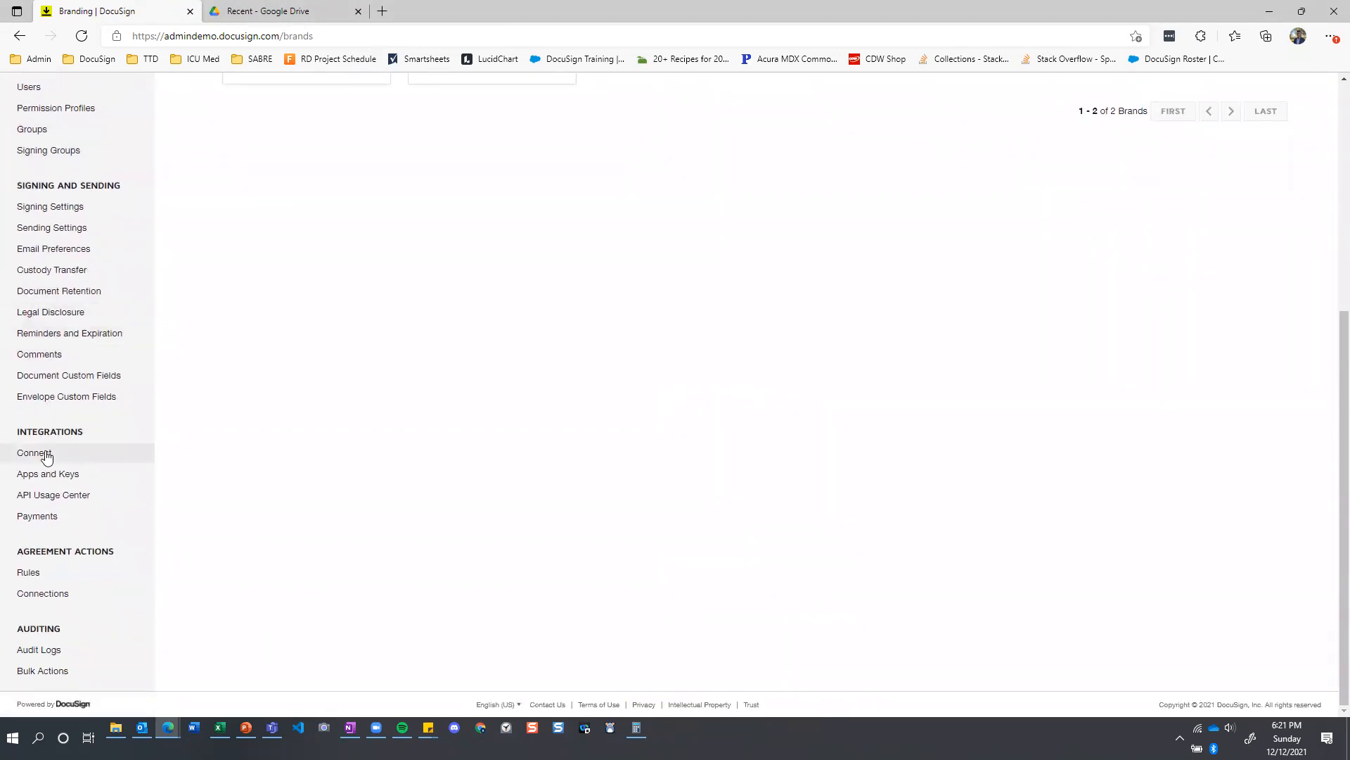
left_click(49, 594)
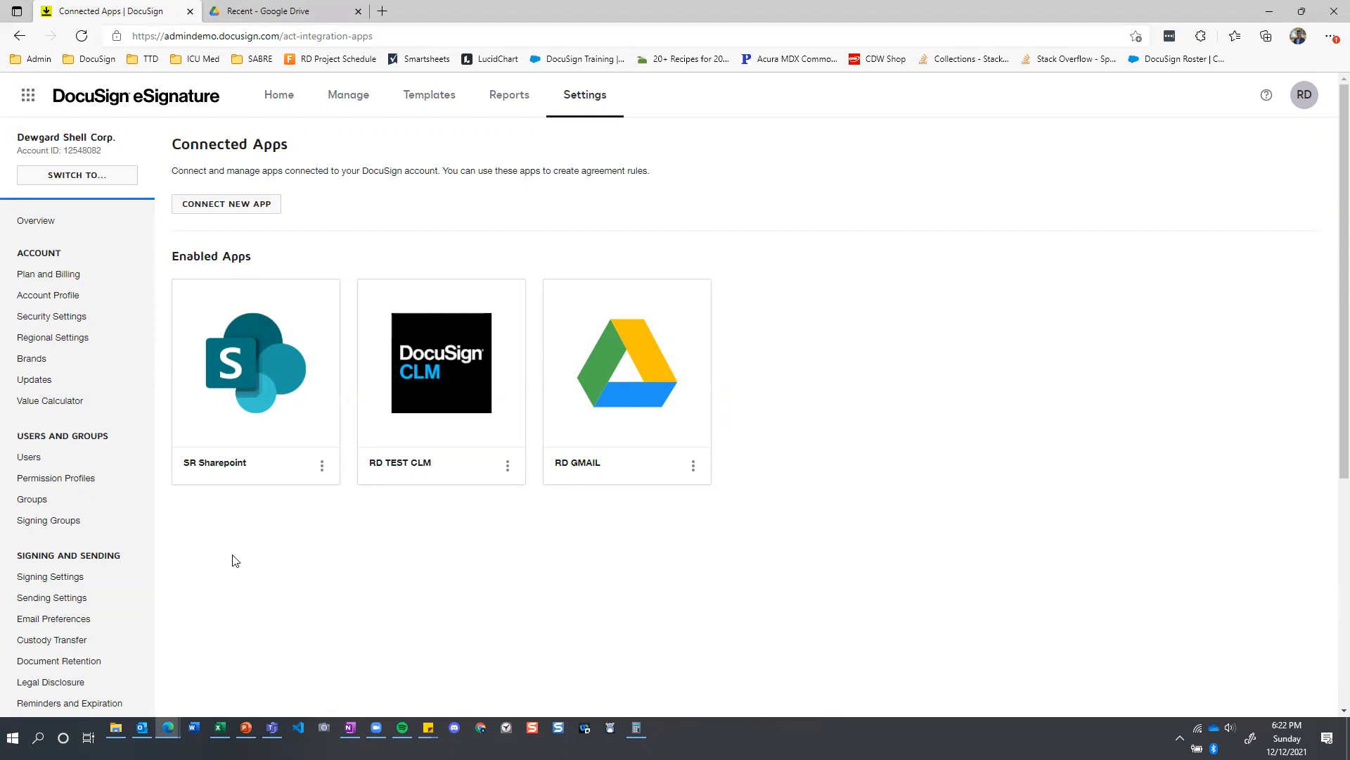
Open the Capstone Document Filing agreement rule for editing and review its settings, conditions and archive action.
scroll(106, 360, "down", 5)
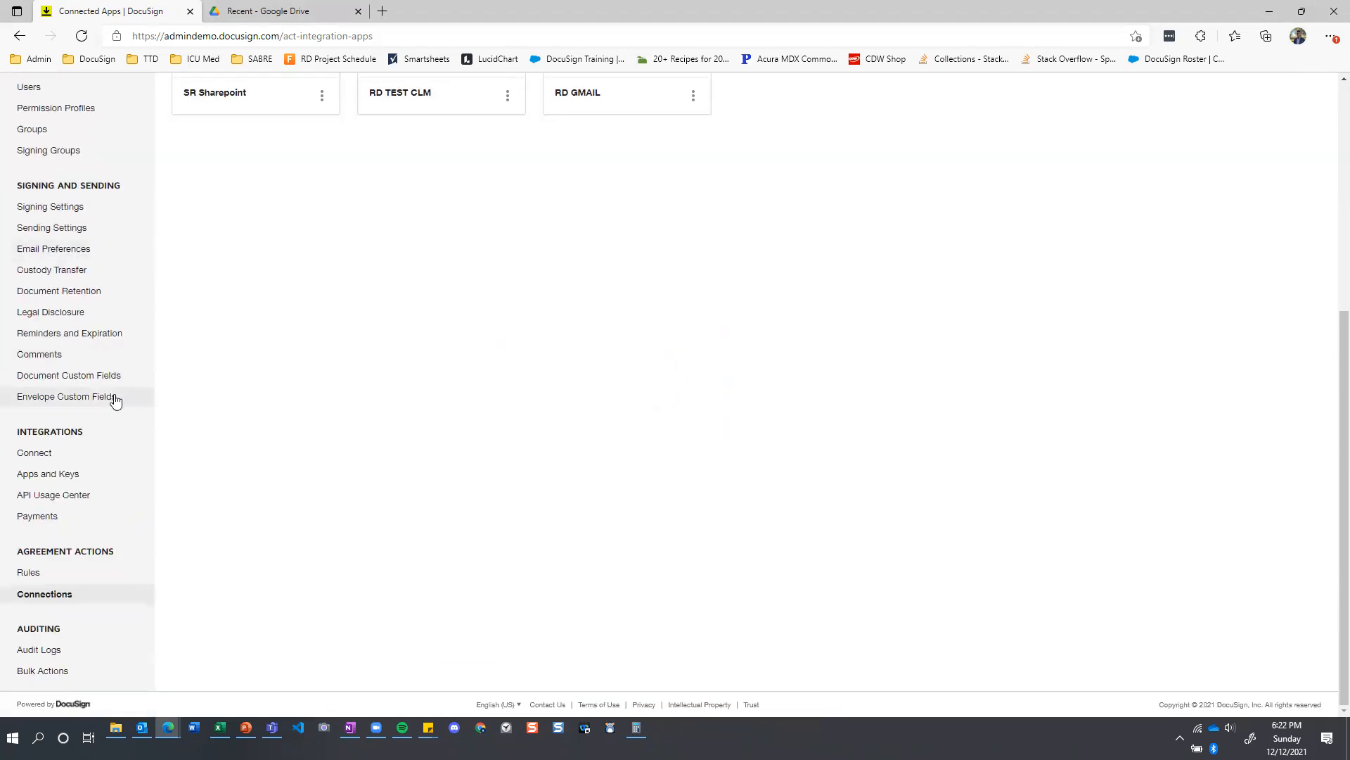
left_click(29, 572)
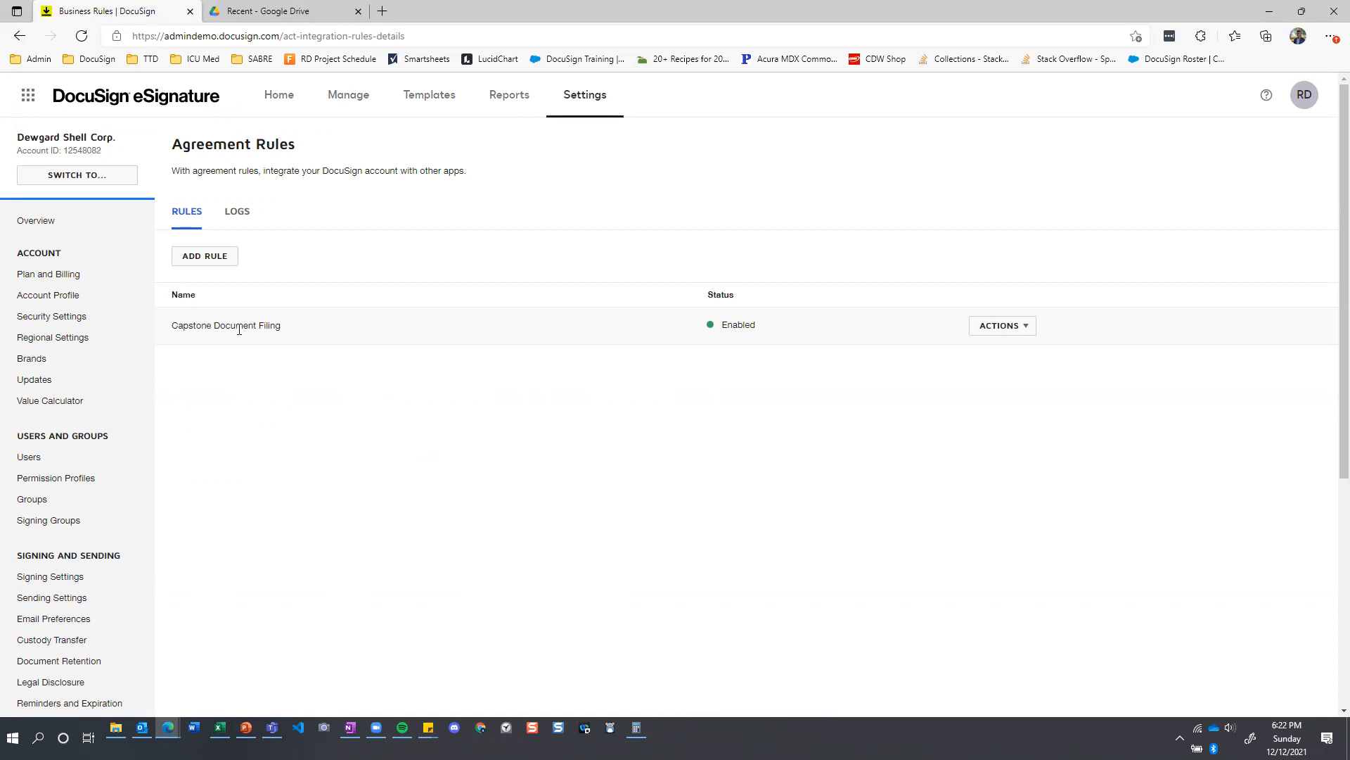
left_click(1033, 333)
left_click(1006, 351)
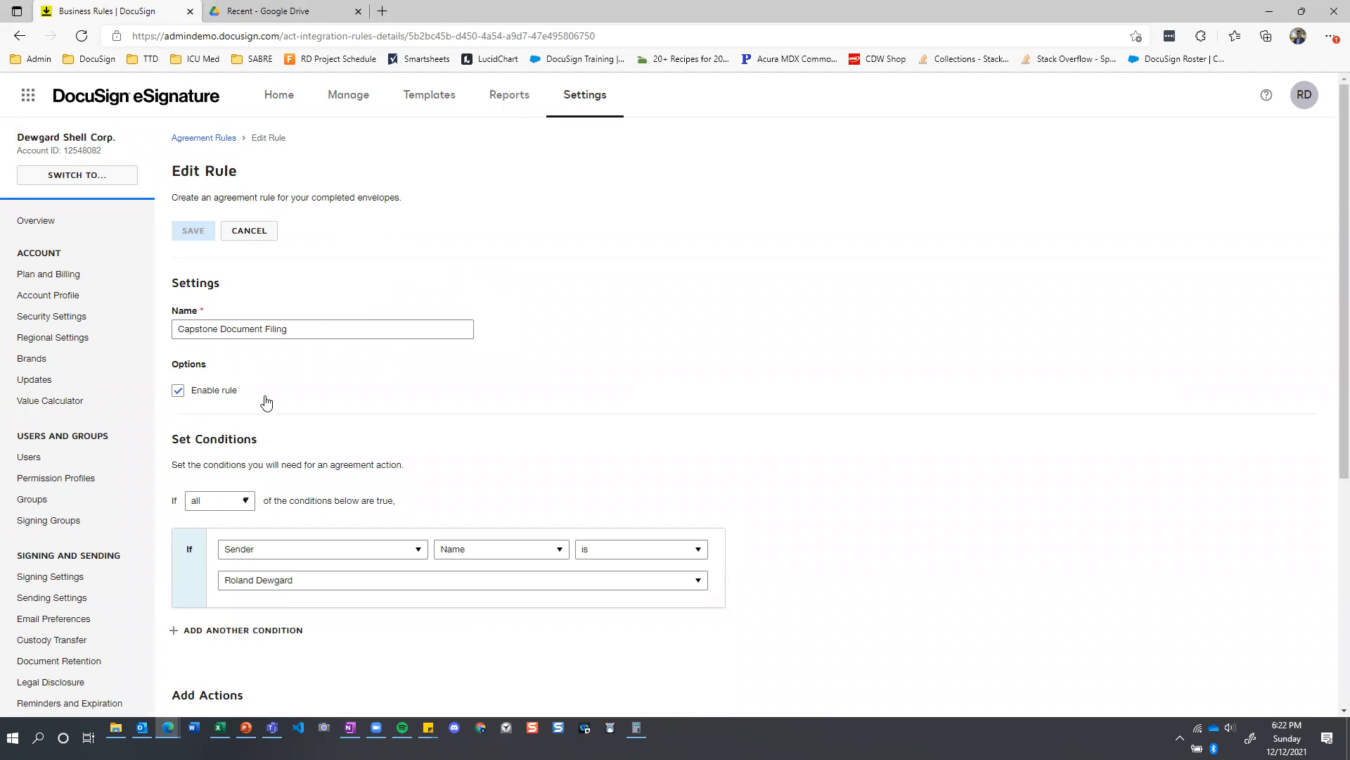
scroll(267, 373, "down", 1)
scroll(295, 325, "down", 2)
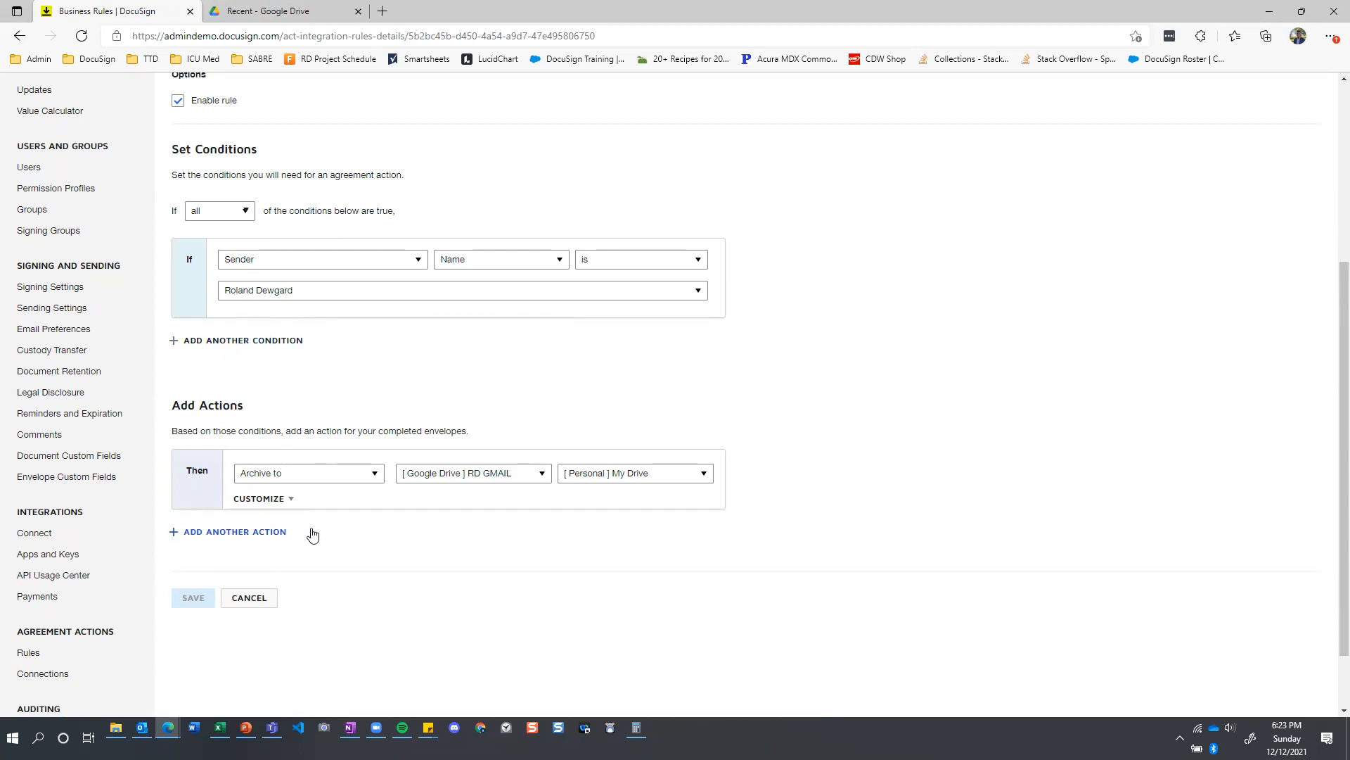
Look through the action types offered for the agreement rule, and cancel editing without changes.
left_click(377, 477)
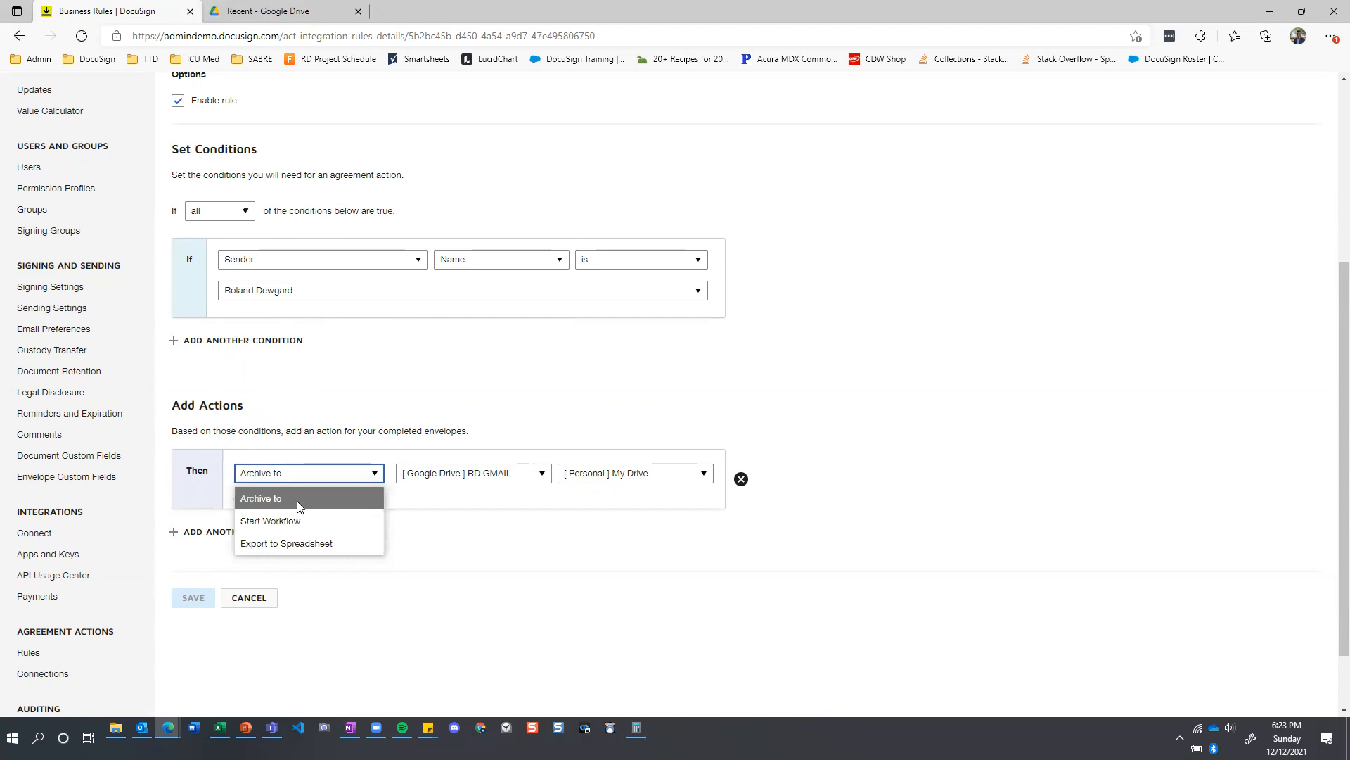
left_click(535, 515)
left_click(249, 597)
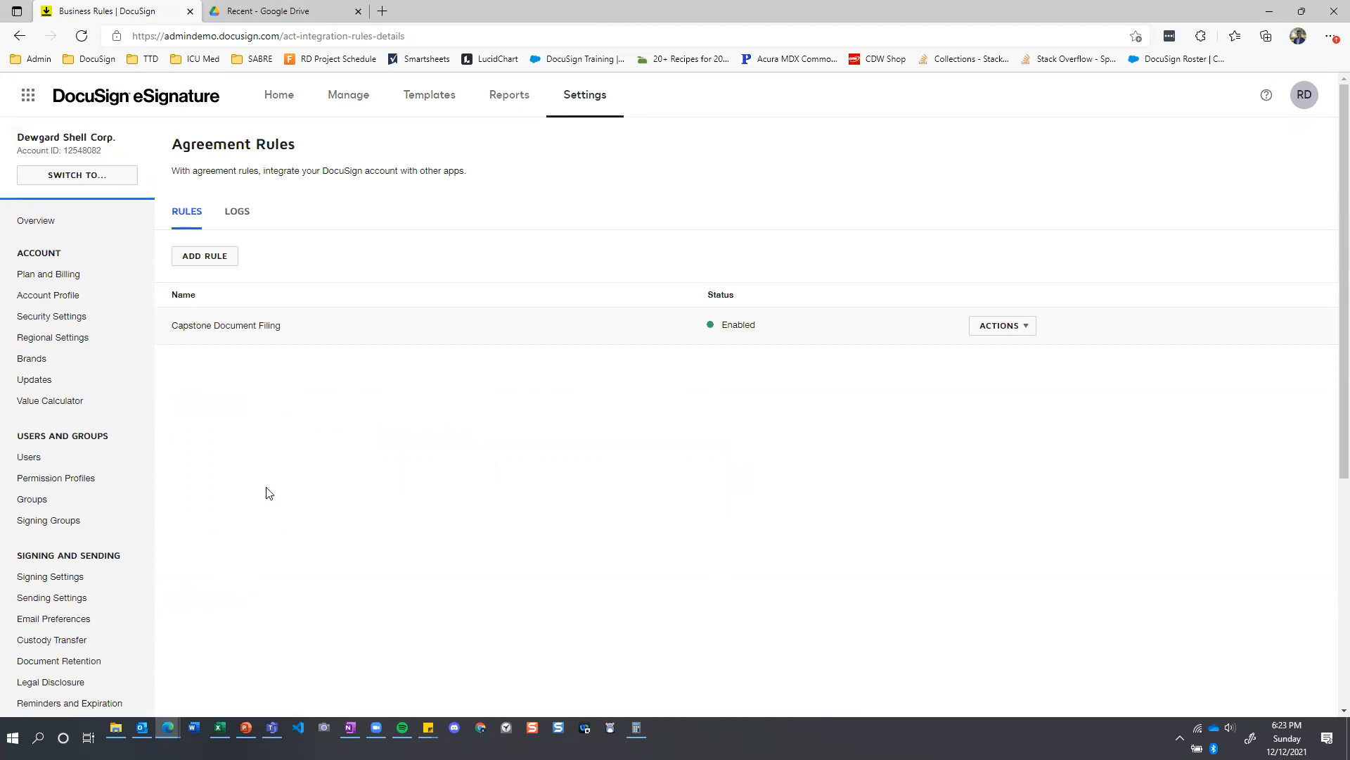
Open the account's sending settings and review the options for fields and properties.
left_click(70, 597)
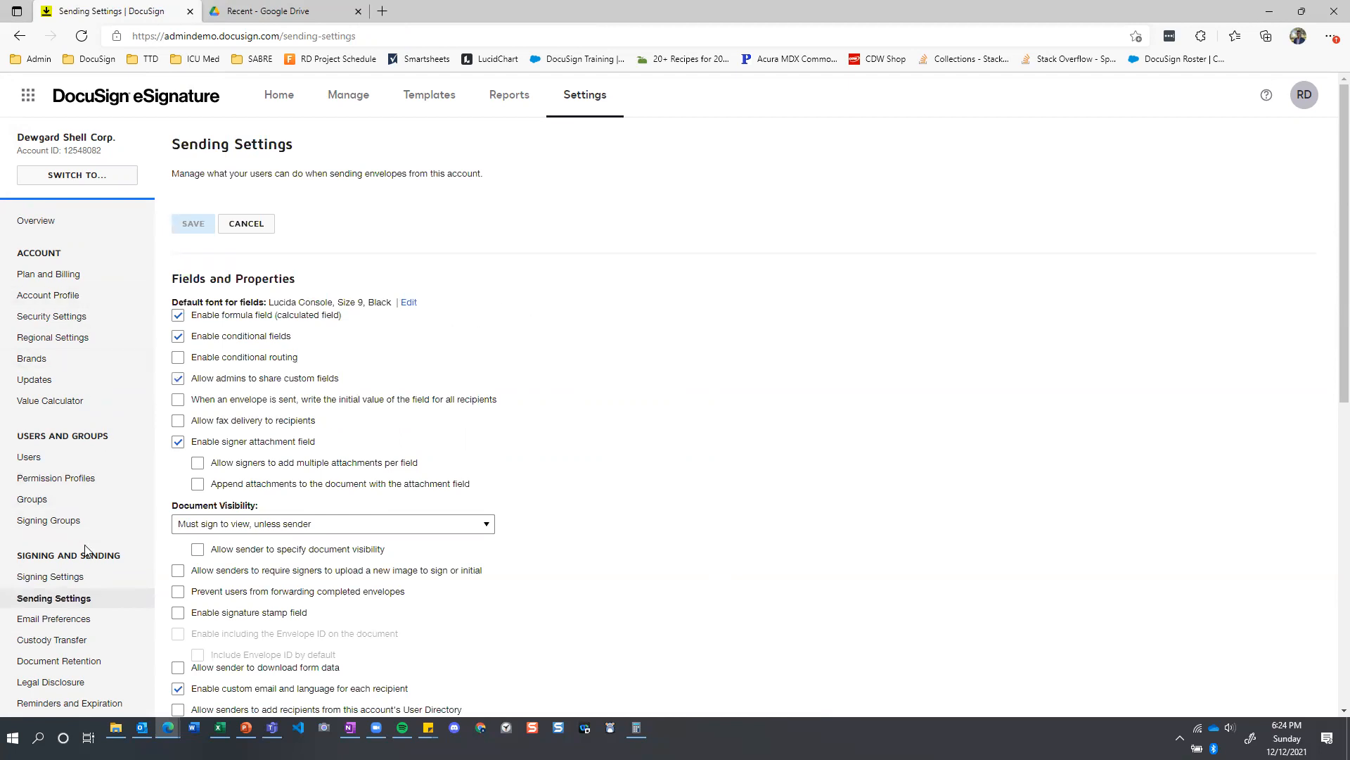
scroll(102, 558, "down", 1)
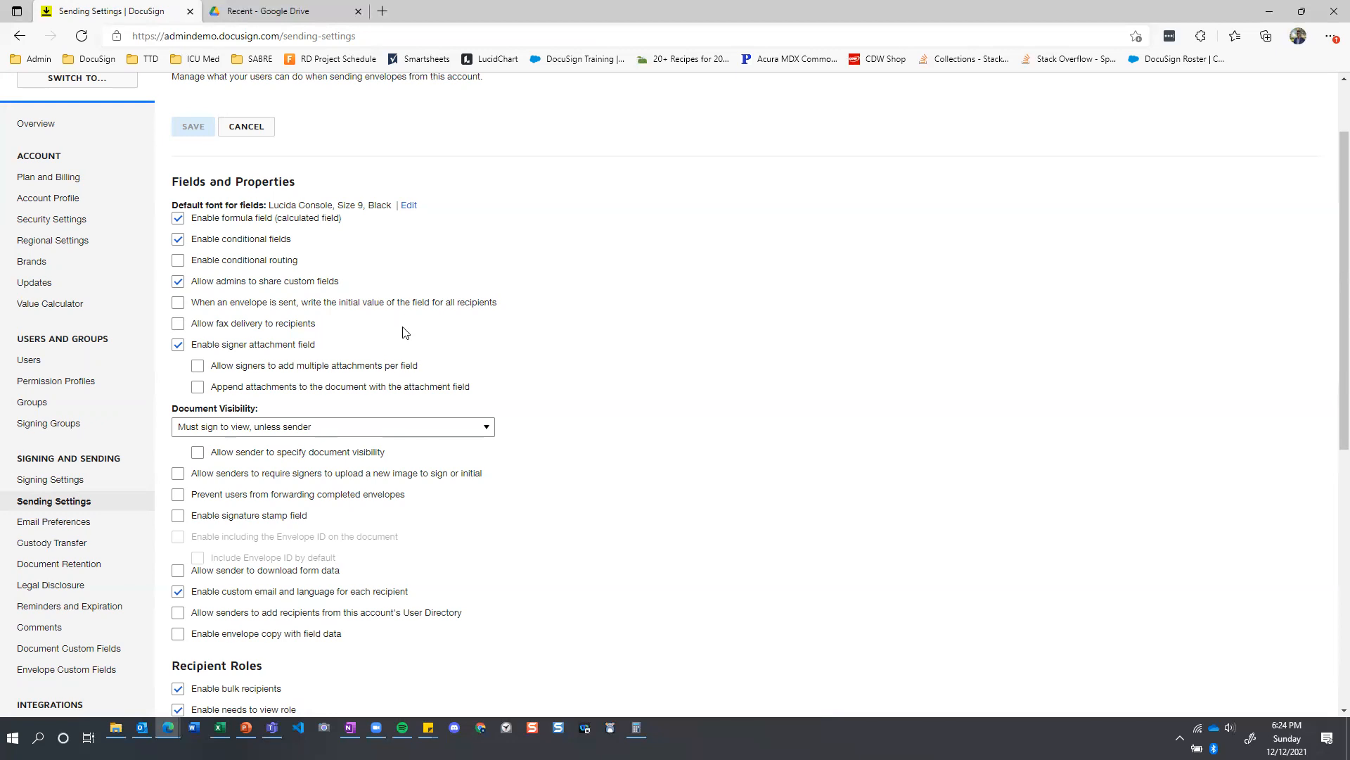
scroll(401, 330, "up", 2)
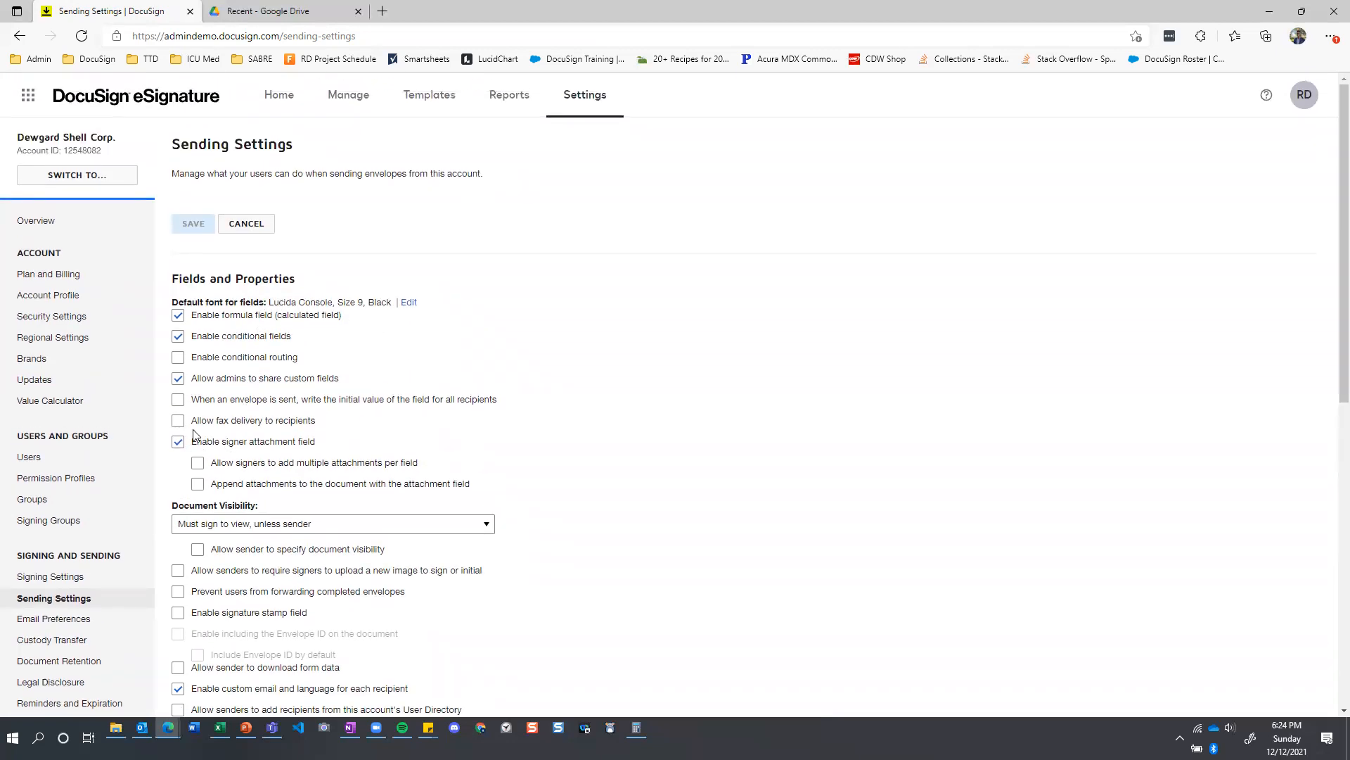
scroll(195, 445, "down", 2)
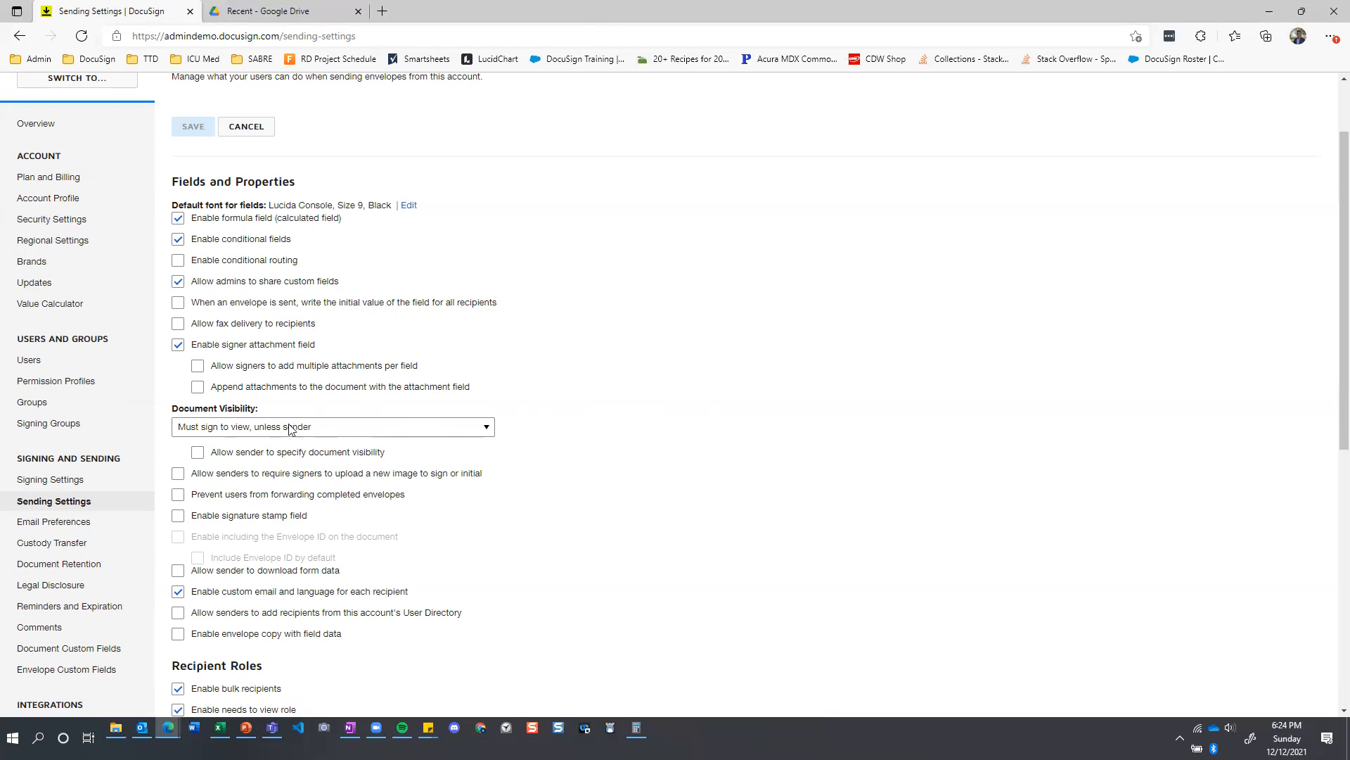
Look through the Document Visibility choices in the sending settings without selecting a different one.
scroll(344, 422, "down", 3)
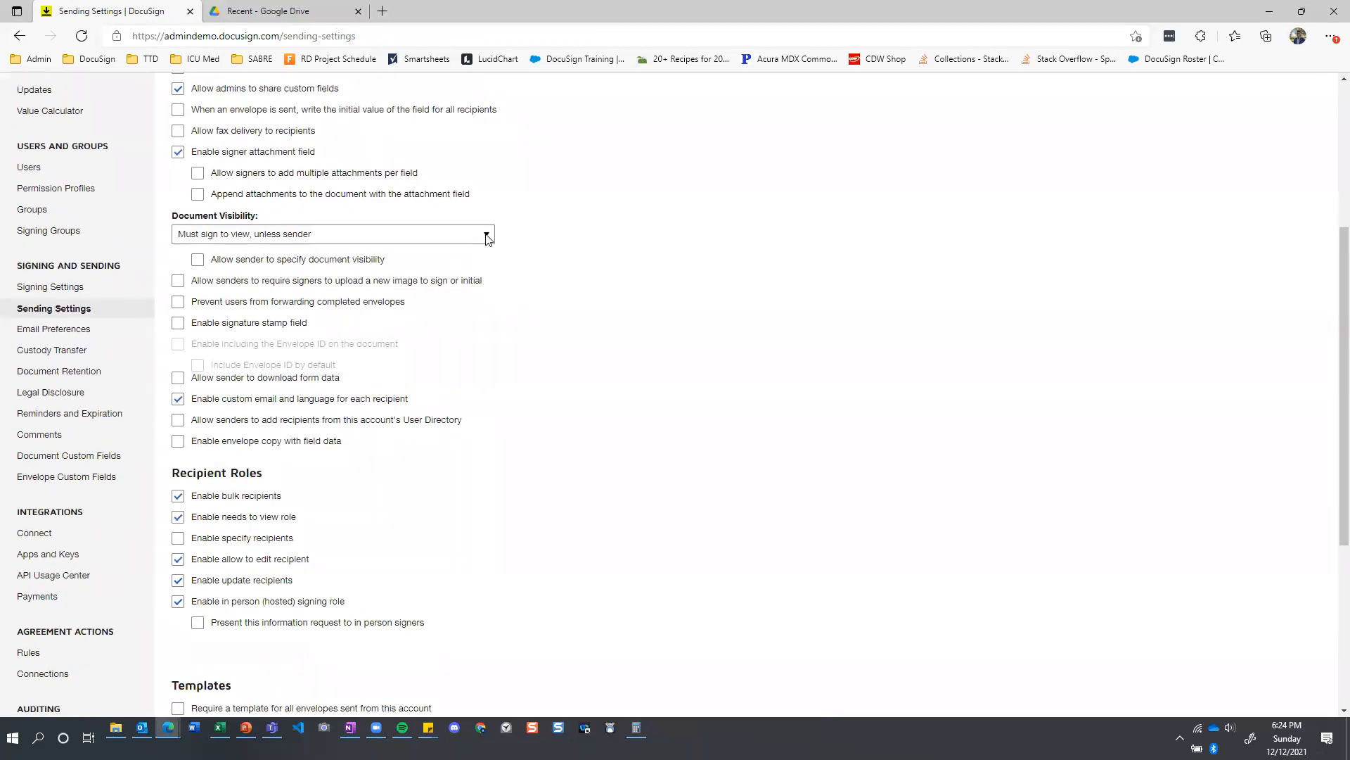
left_click(488, 239)
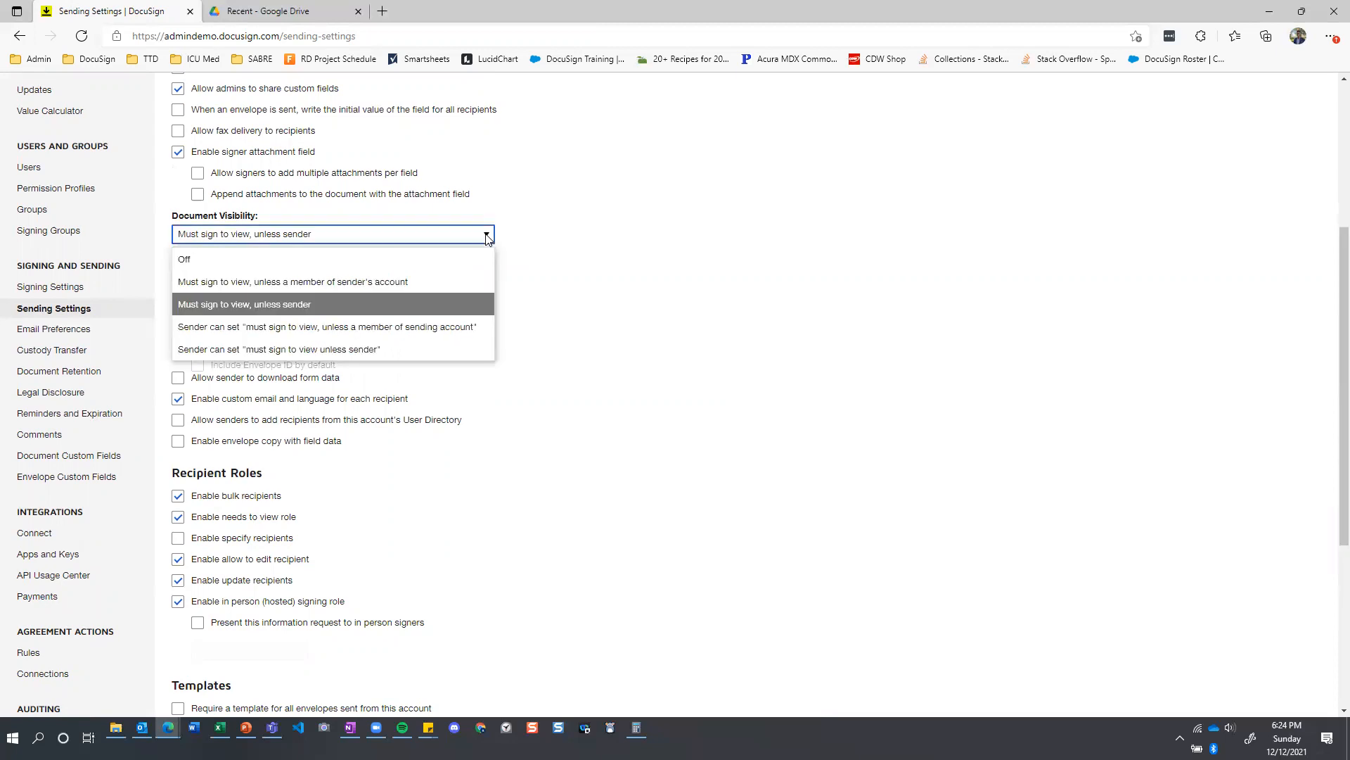
left_click(541, 234)
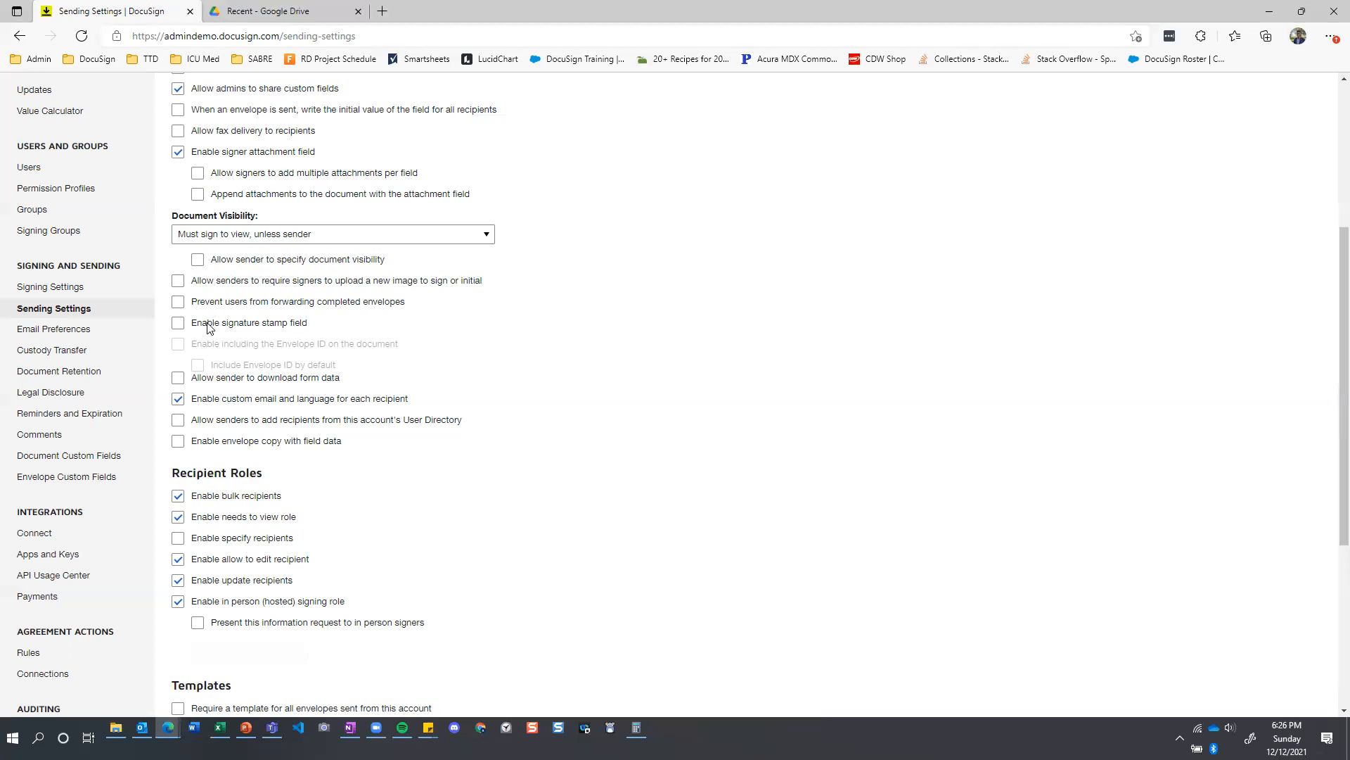
scroll(518, 404, "down", 1)
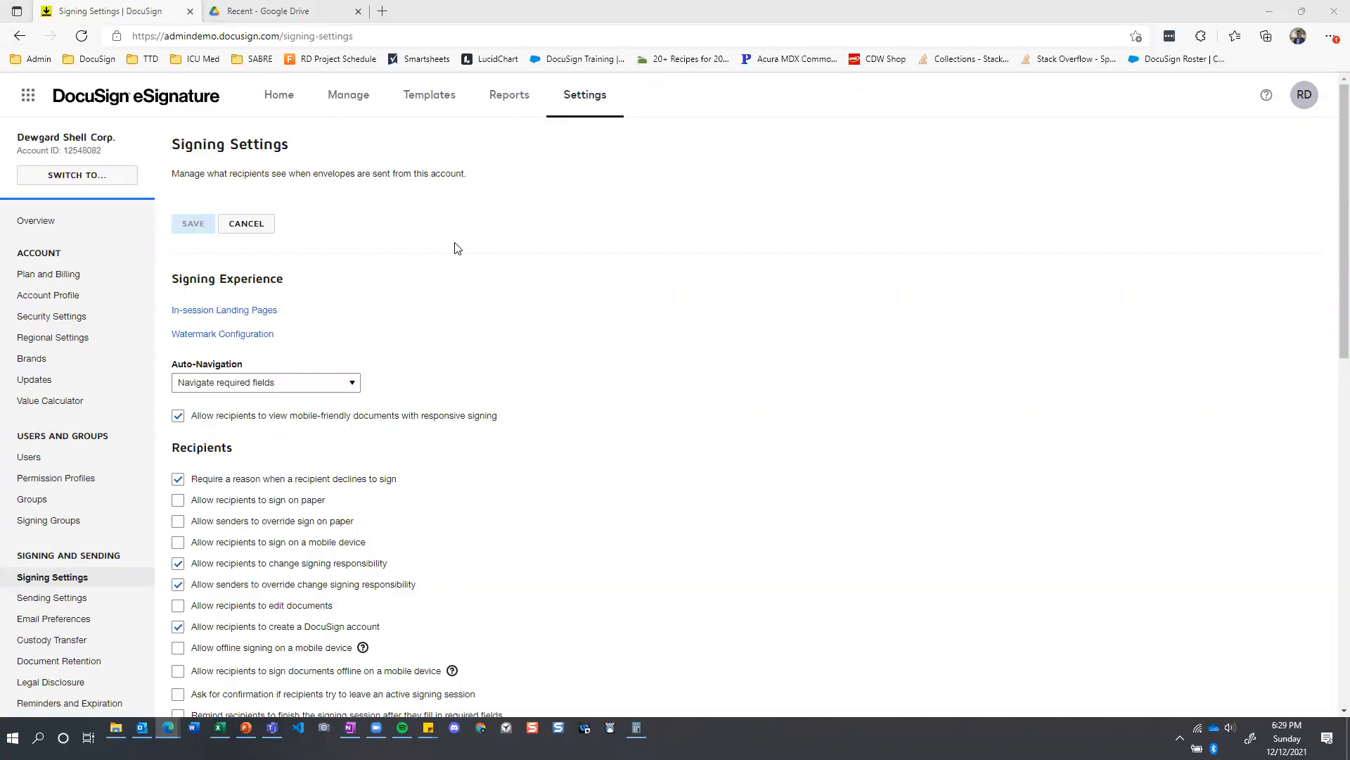
Enable attaching the certificate of completion to the envelope in the signing settings' Envelope Delivery section, and save the settings.
scroll(457, 251, "down", 3)
scroll(450, 262, "down", 9)
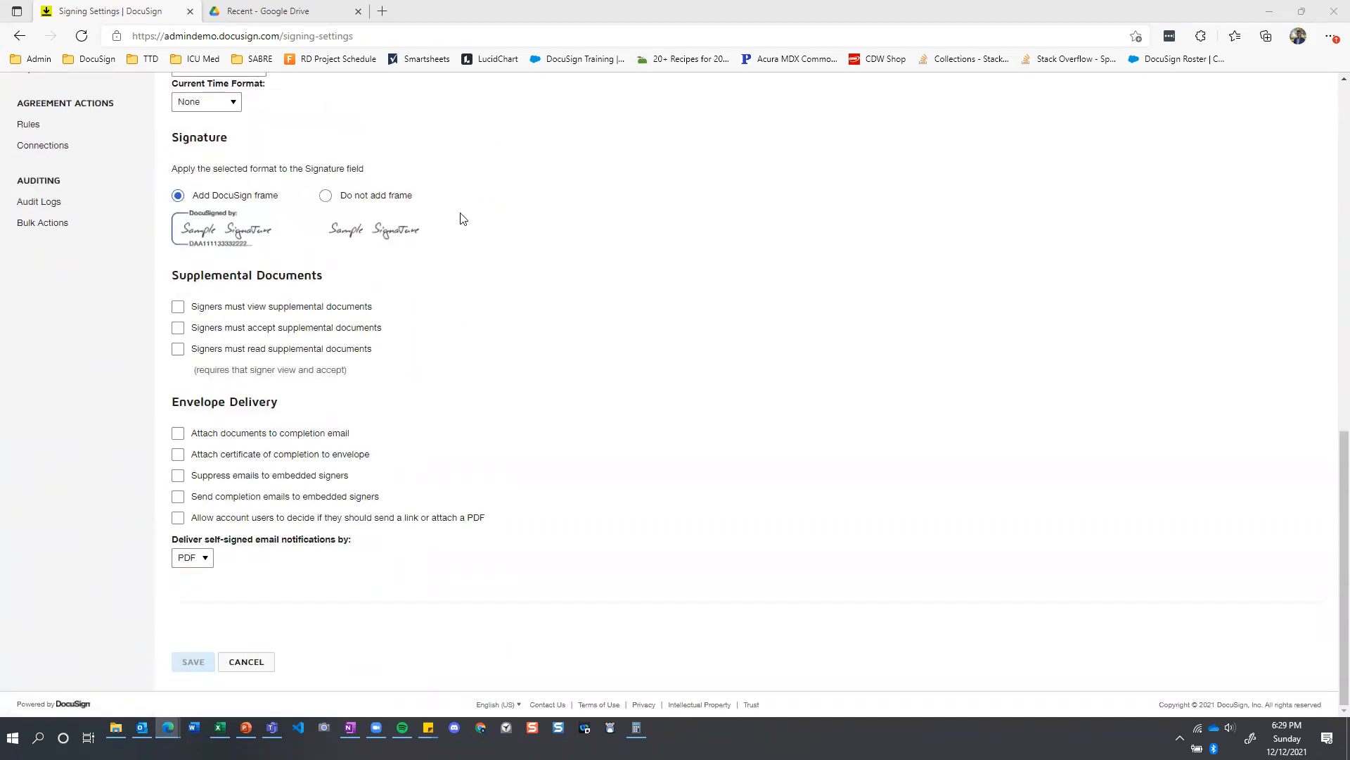
scroll(211, 394, "up", 12)
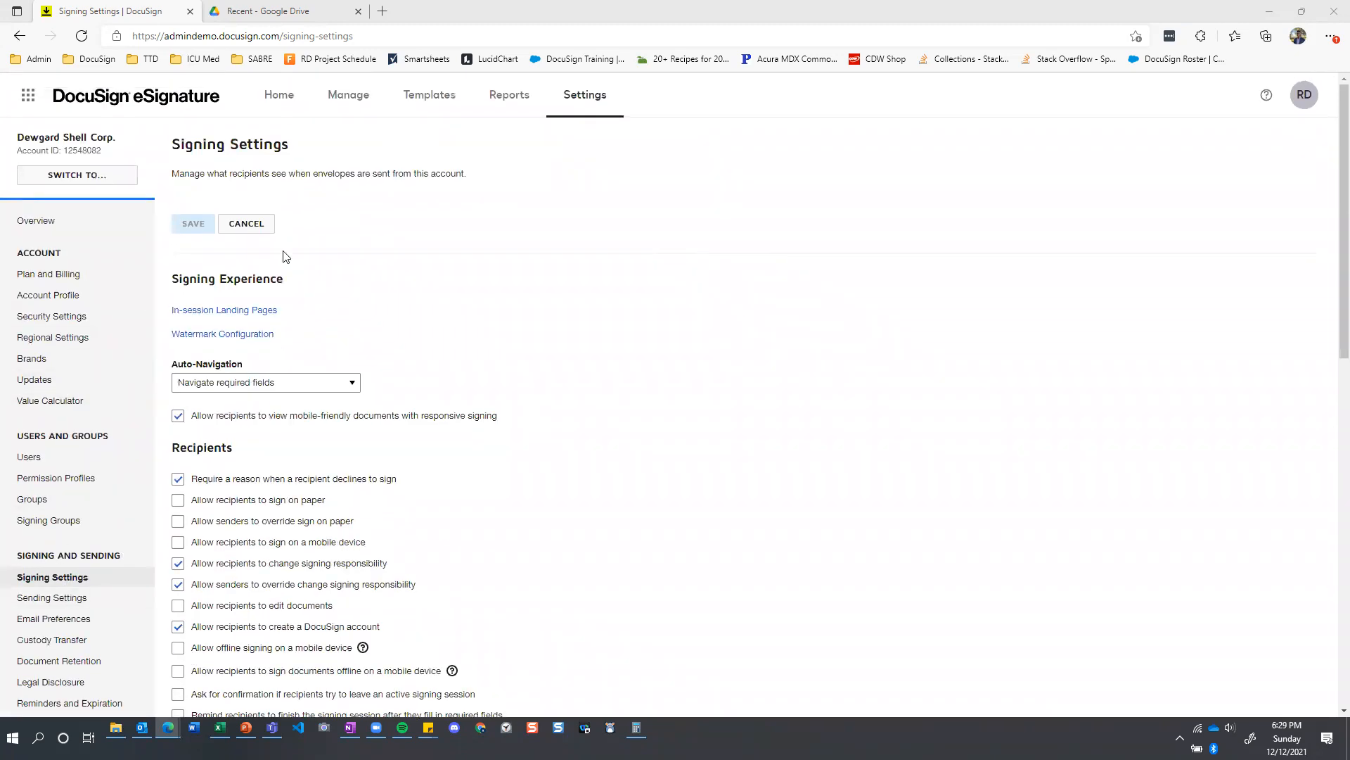
scroll(287, 256, "down", 1)
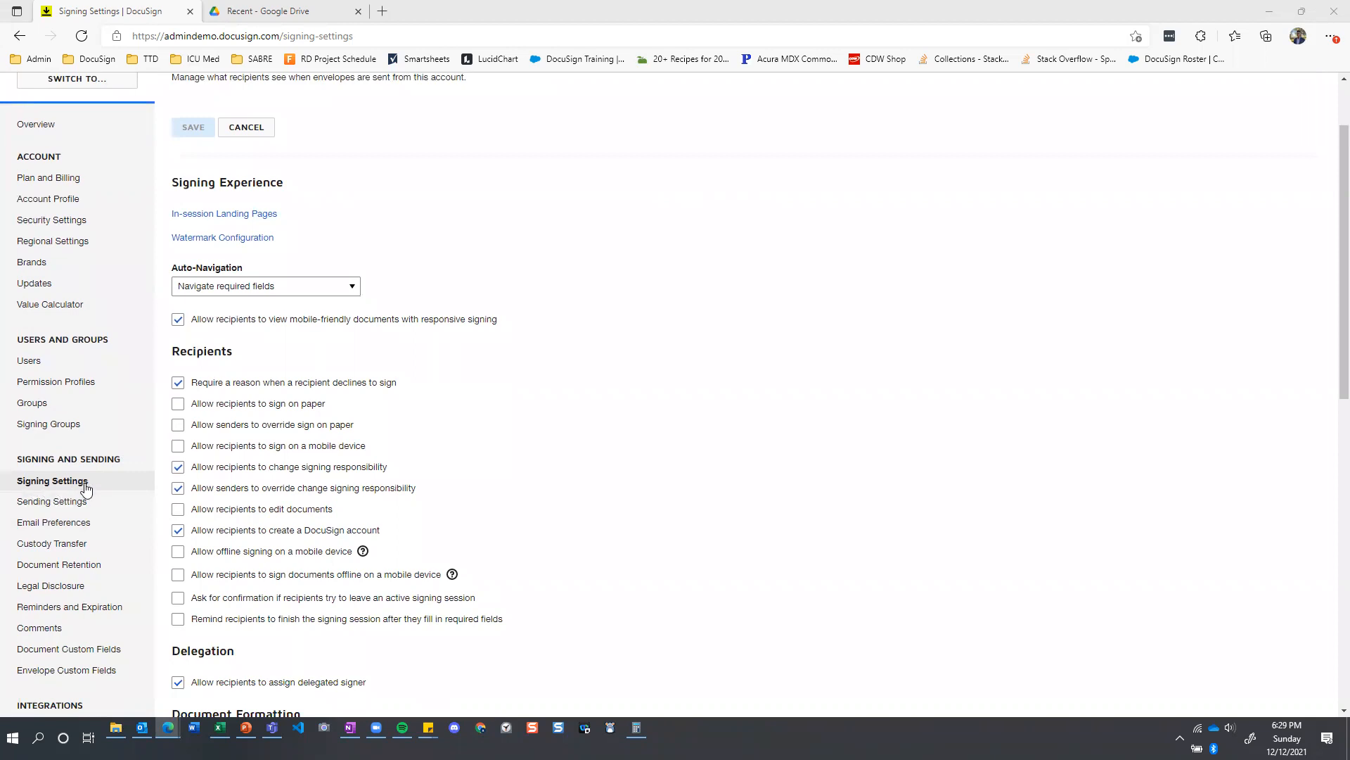
scroll(229, 286, "down", 6)
scroll(234, 288, "down", 2)
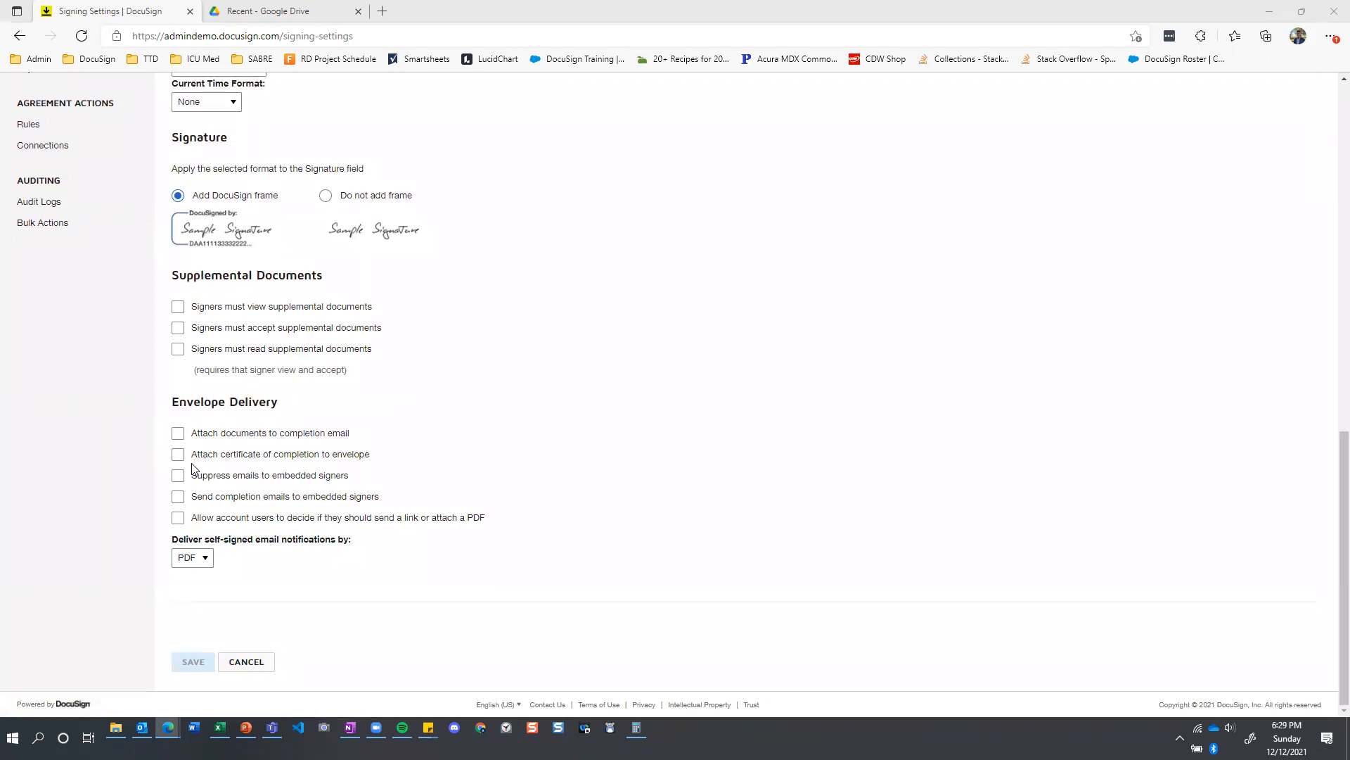
left_click(240, 458)
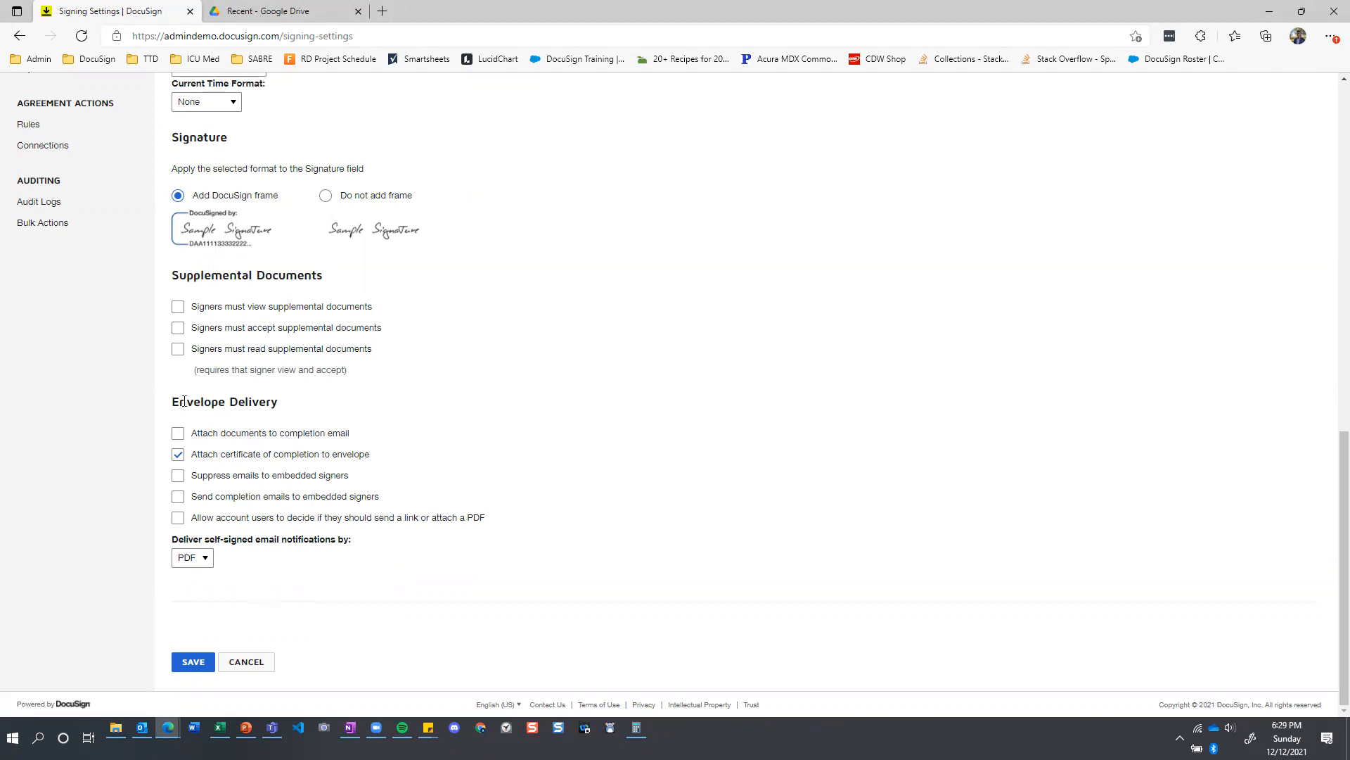
left_click(196, 663)
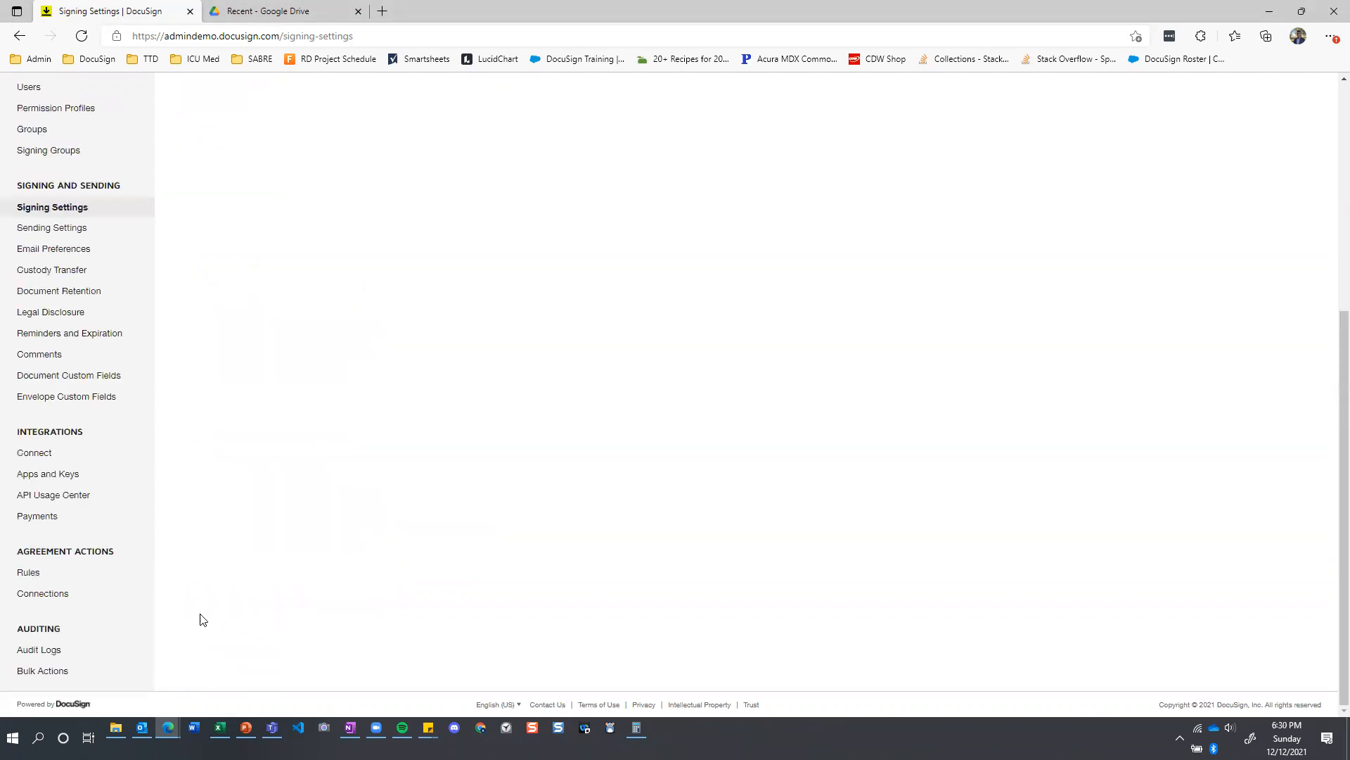
scroll(278, 503, "up", 15)
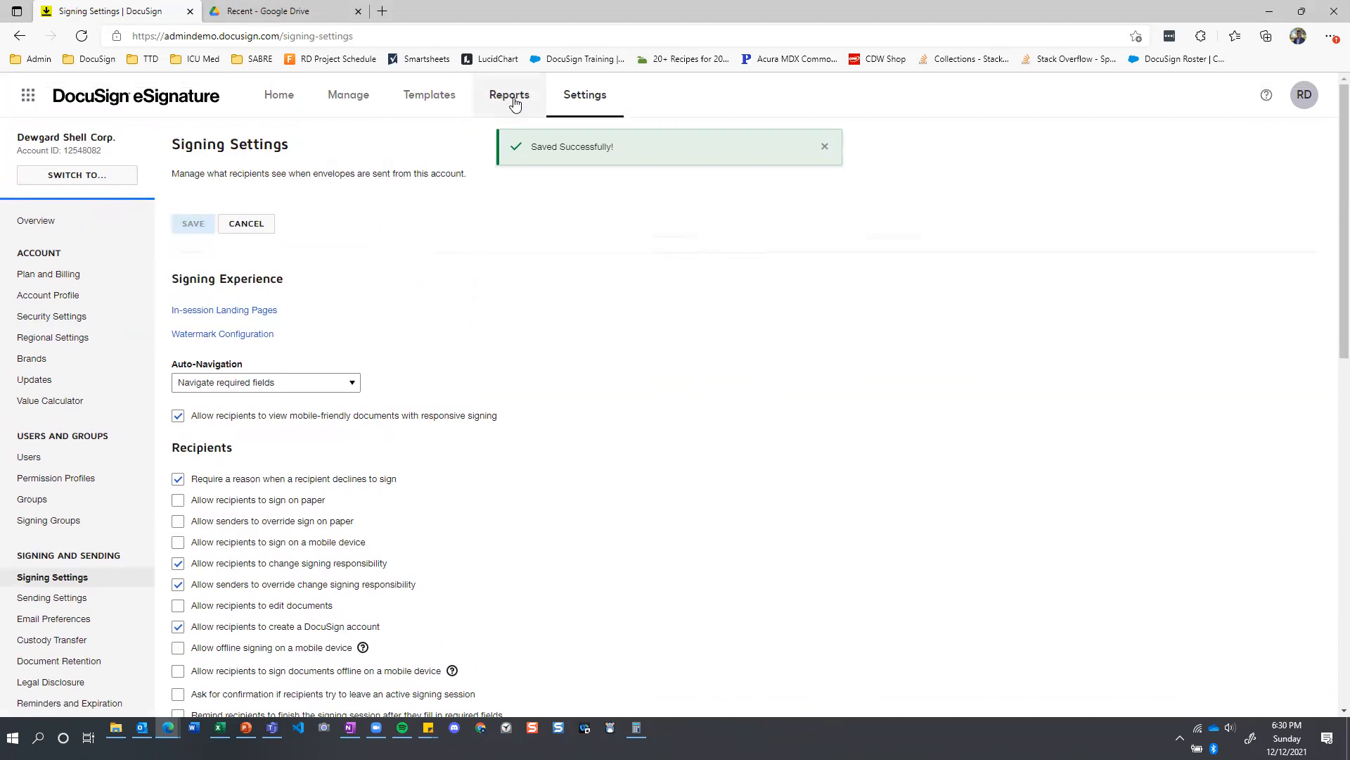
Open the Envelope Report from the list of all reports and run it for the Month To Date range.
left_click(513, 99)
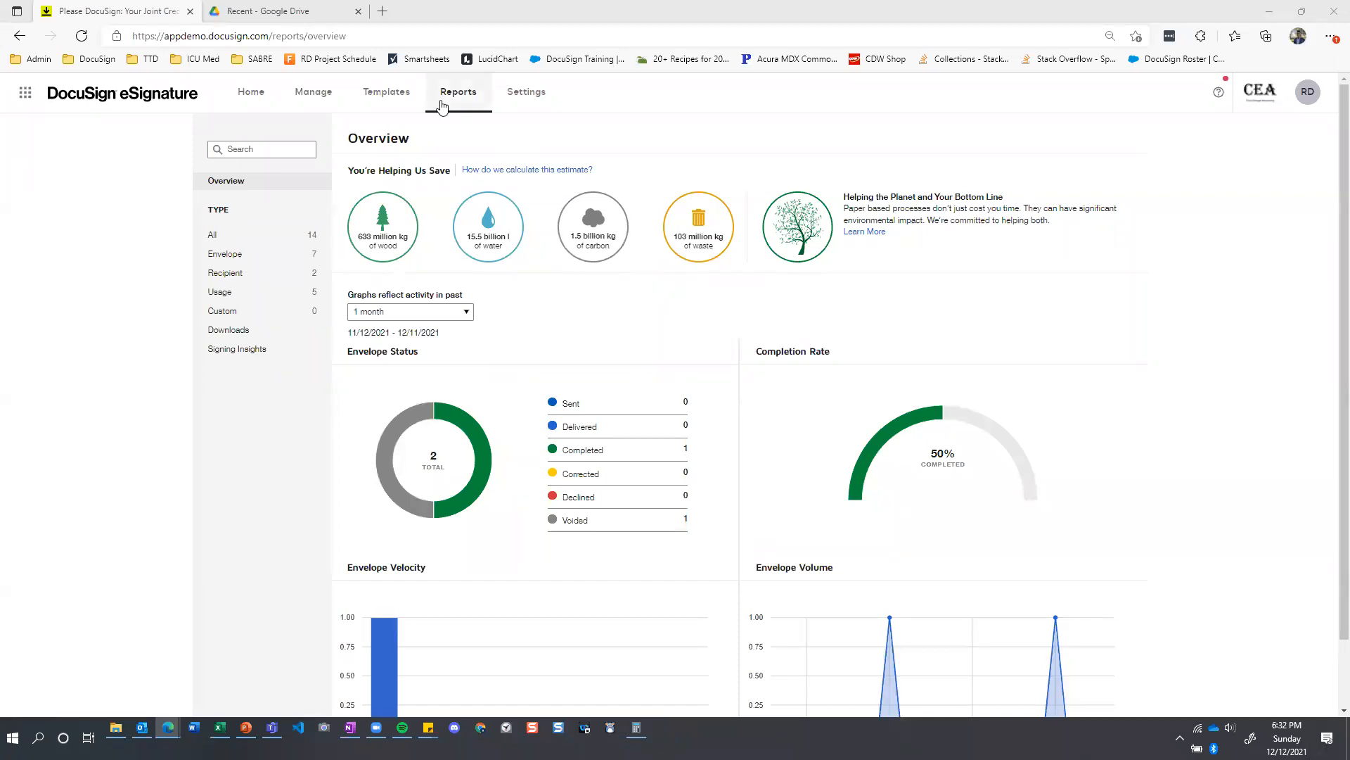
left_click(250, 242)
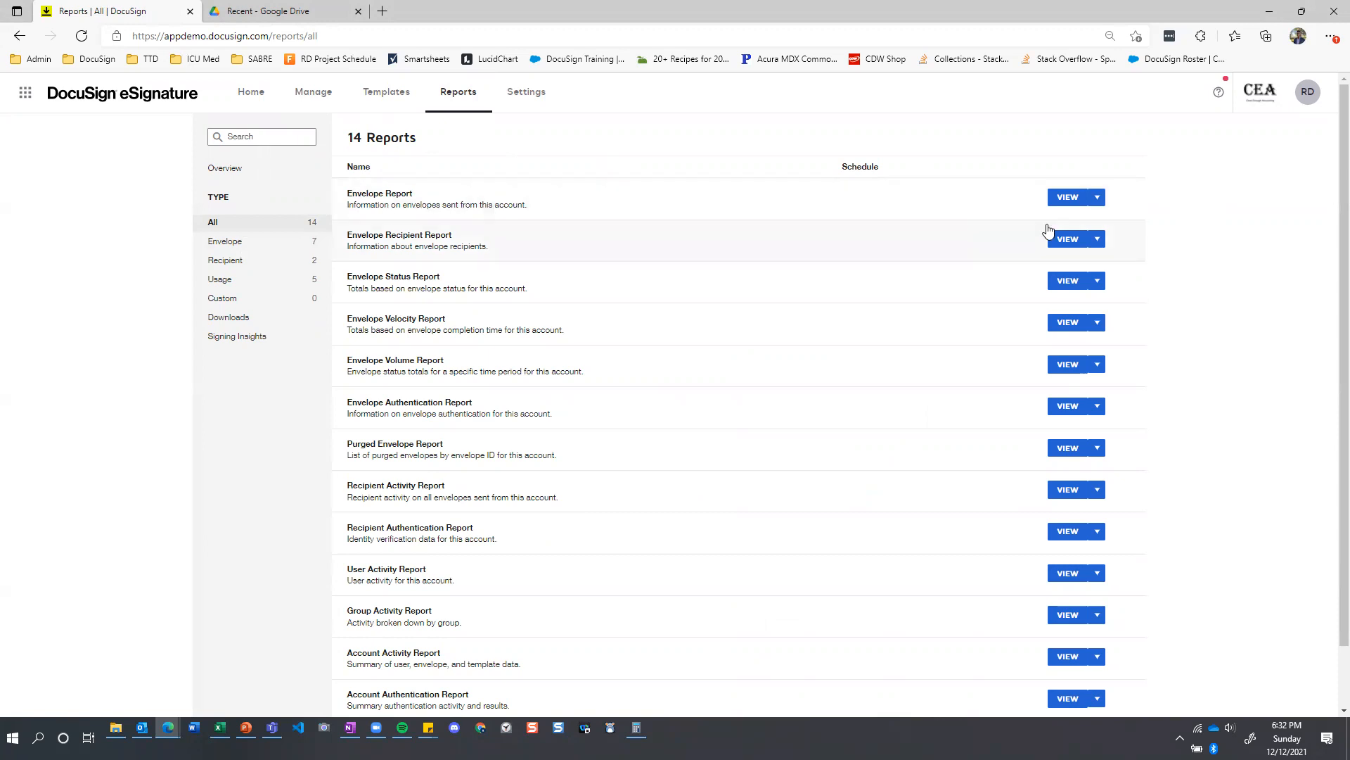
left_click(1068, 200)
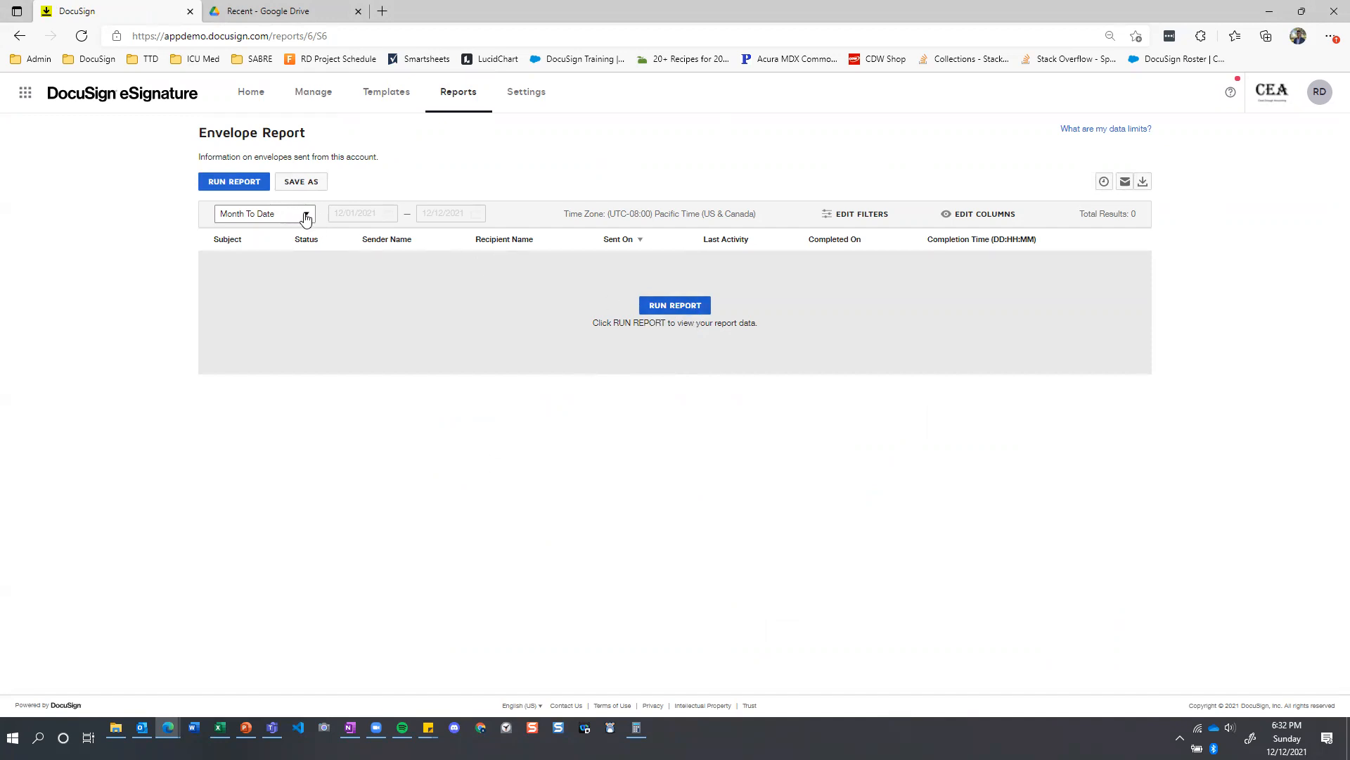
left_click(675, 305)
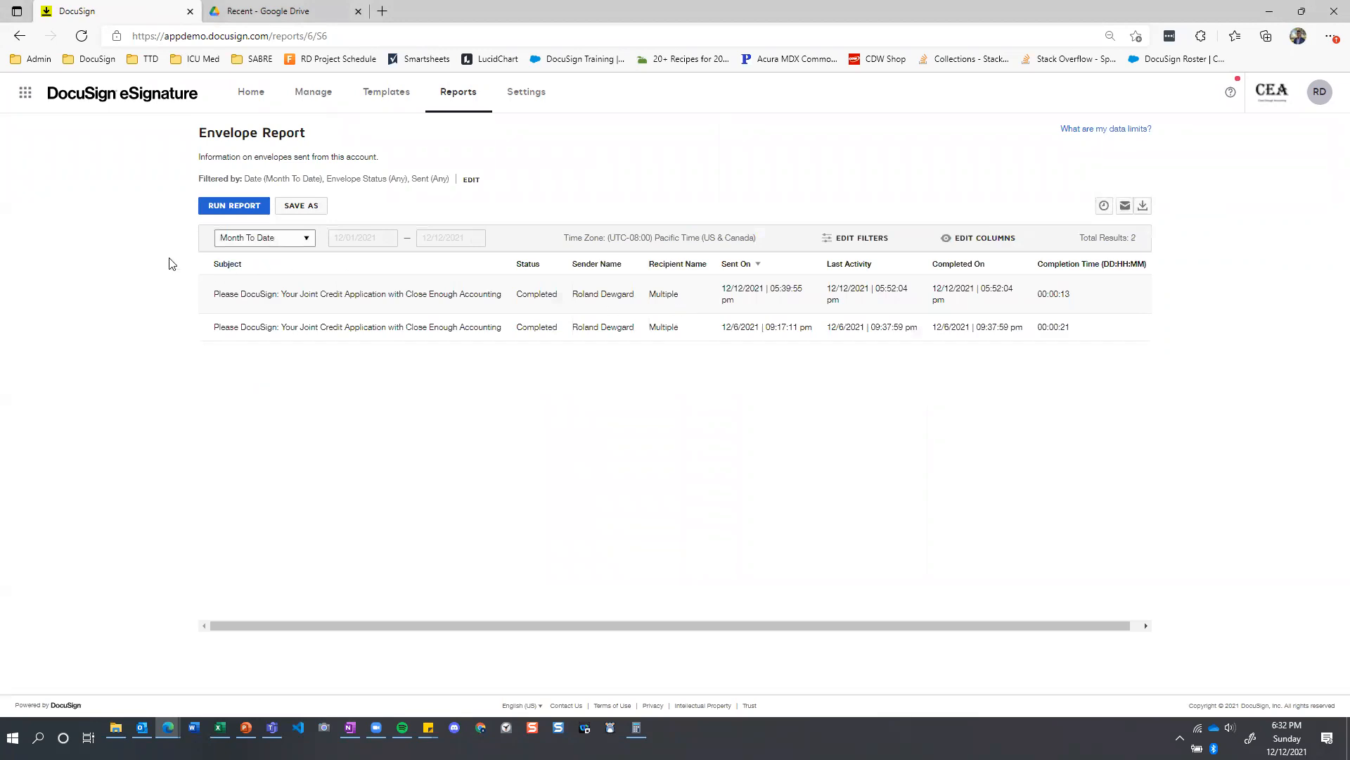